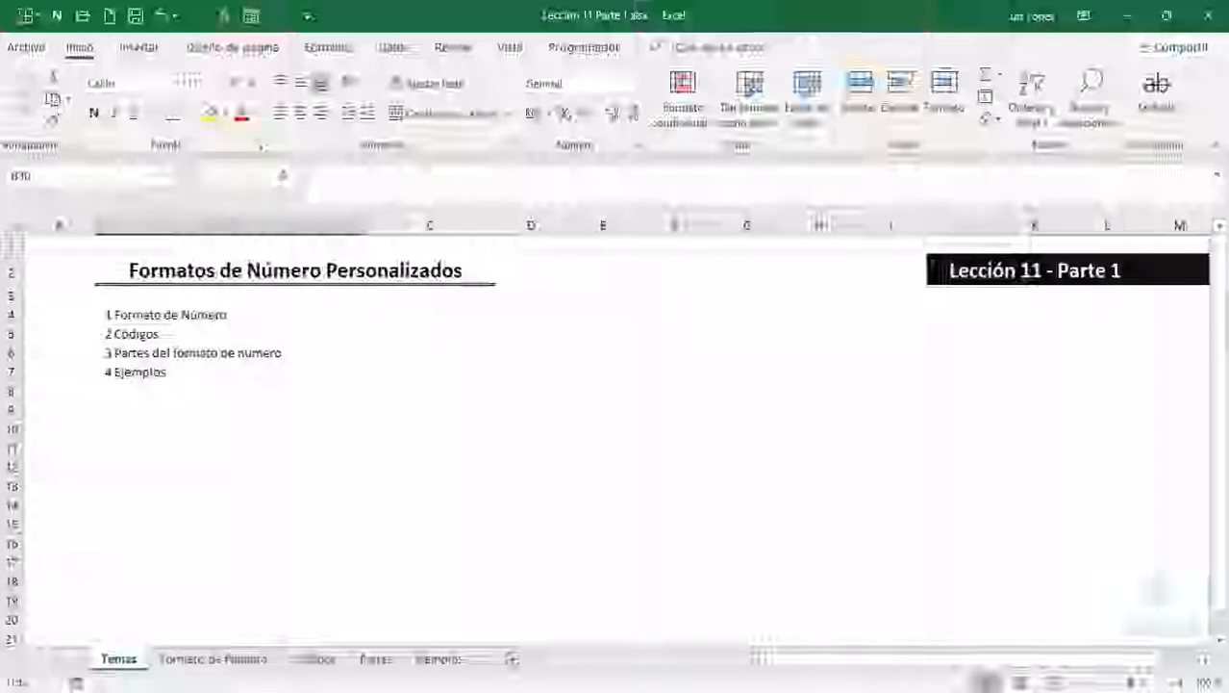
Go to the Formato de Número sheet and select the General result in C3.
key(ctrl+Page_Down)
key(ctrl+Page_Up)
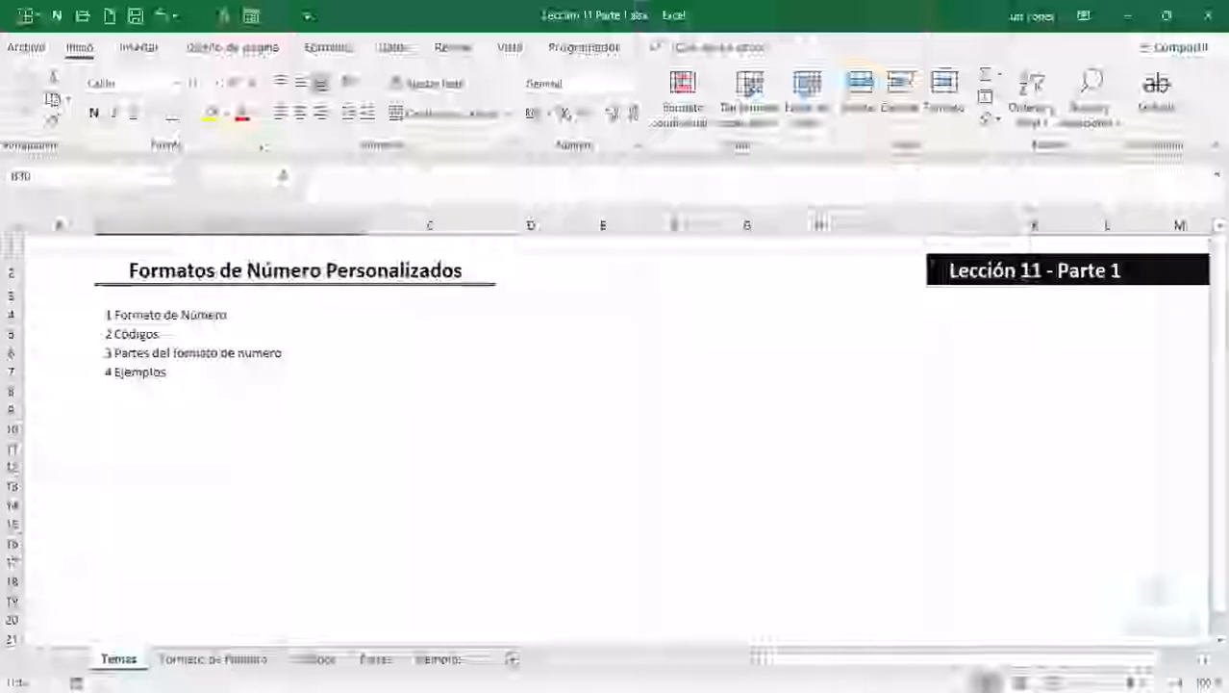
key(ctrl+Page_Down)
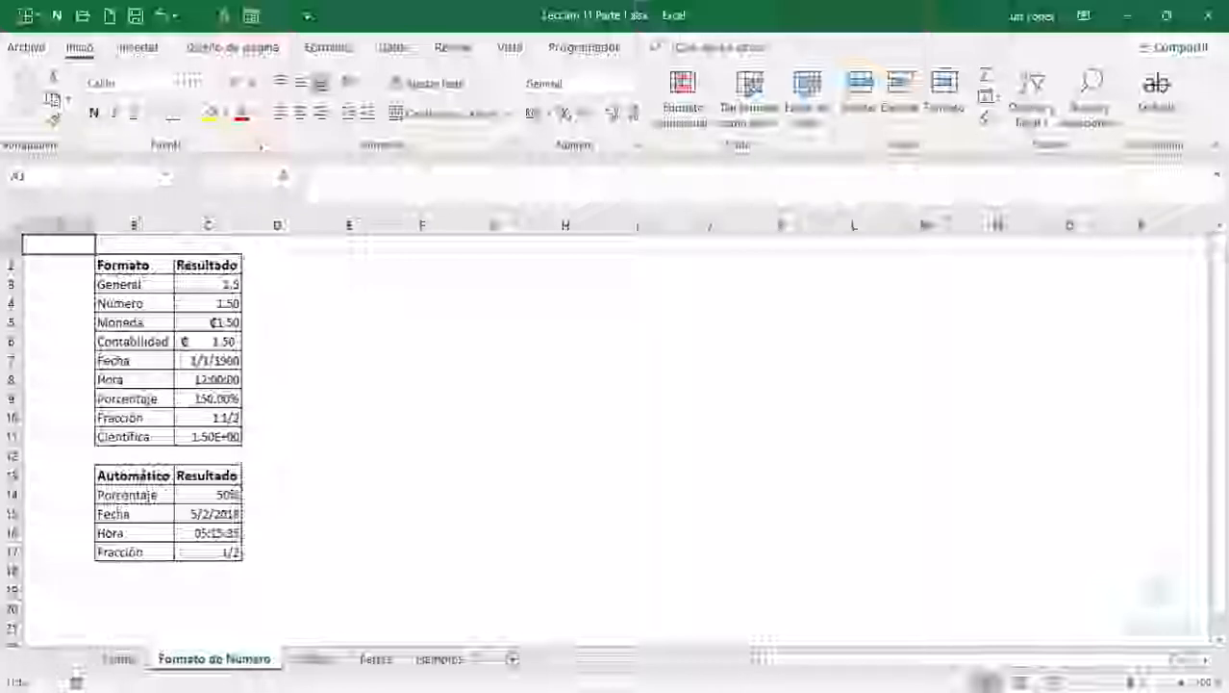
key(Right)
key(Right)
key(Right)
key(Down)
key(Left)
key(Down)
key(Right)
key(Left)
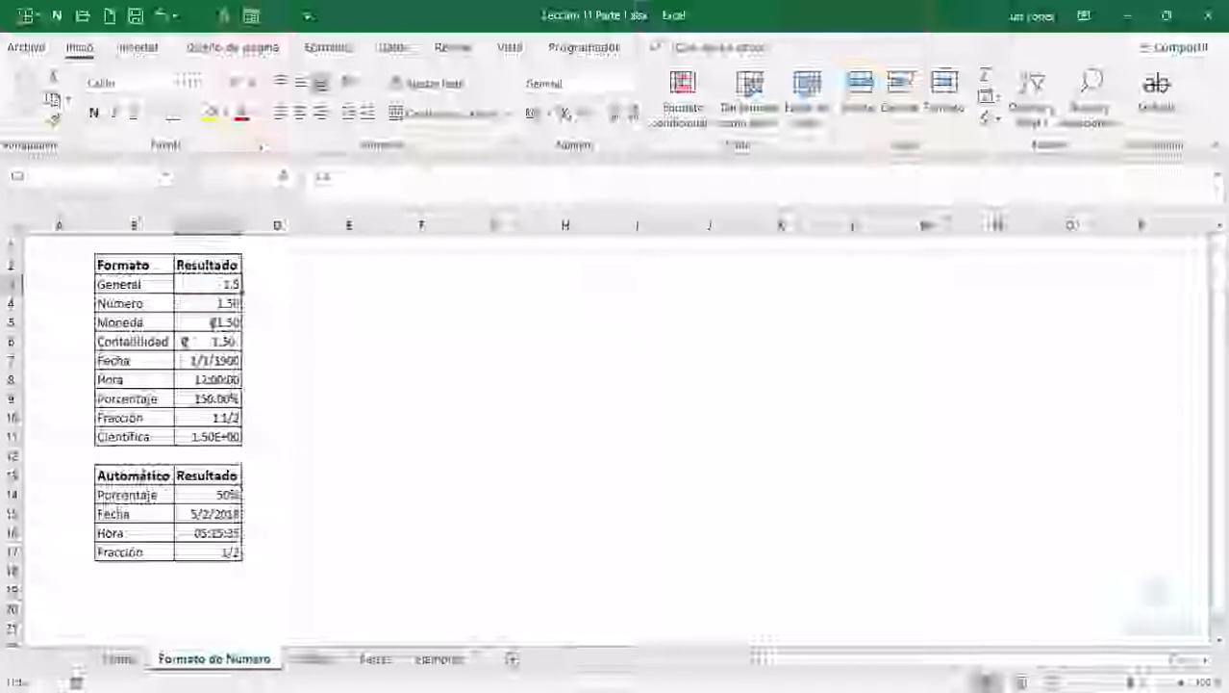
Examine the number format applied to each result from General in C3 to Científica in C11.
key(Down)
key(Down)
key(Down)
key(Down)
key(Down)
key(Down)
key(Down)
key(Down)
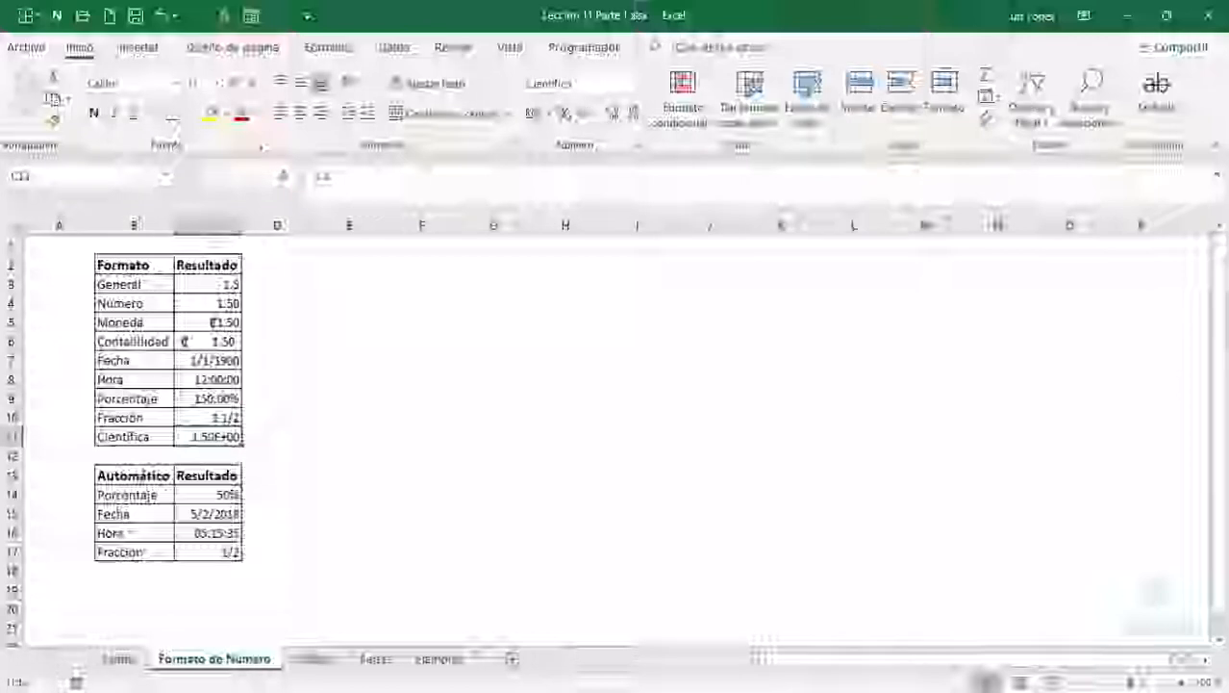
key(Up)
key(Up)
key(Up)
key(Up)
key(Up)
key(Up)
key(Up)
key(Up)
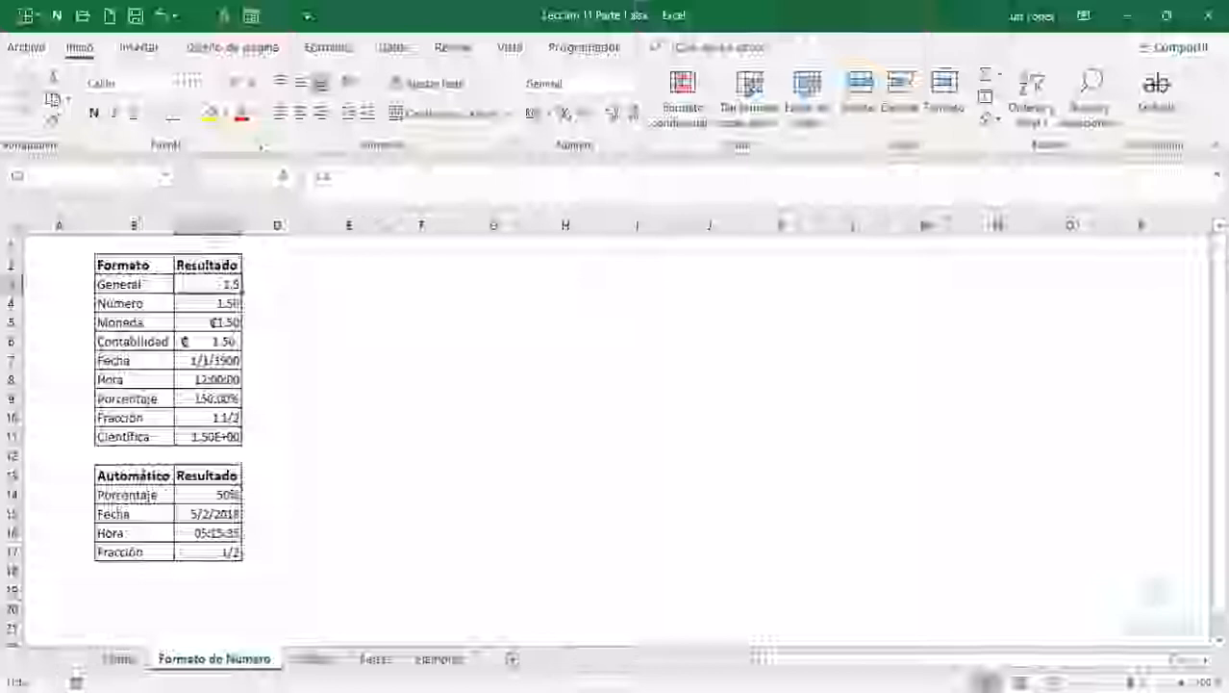
Compare the stored values behind the Moneda, Hora, Científica and Porcentaje results in column C.
key(Down)
key(Down)
key(Down)
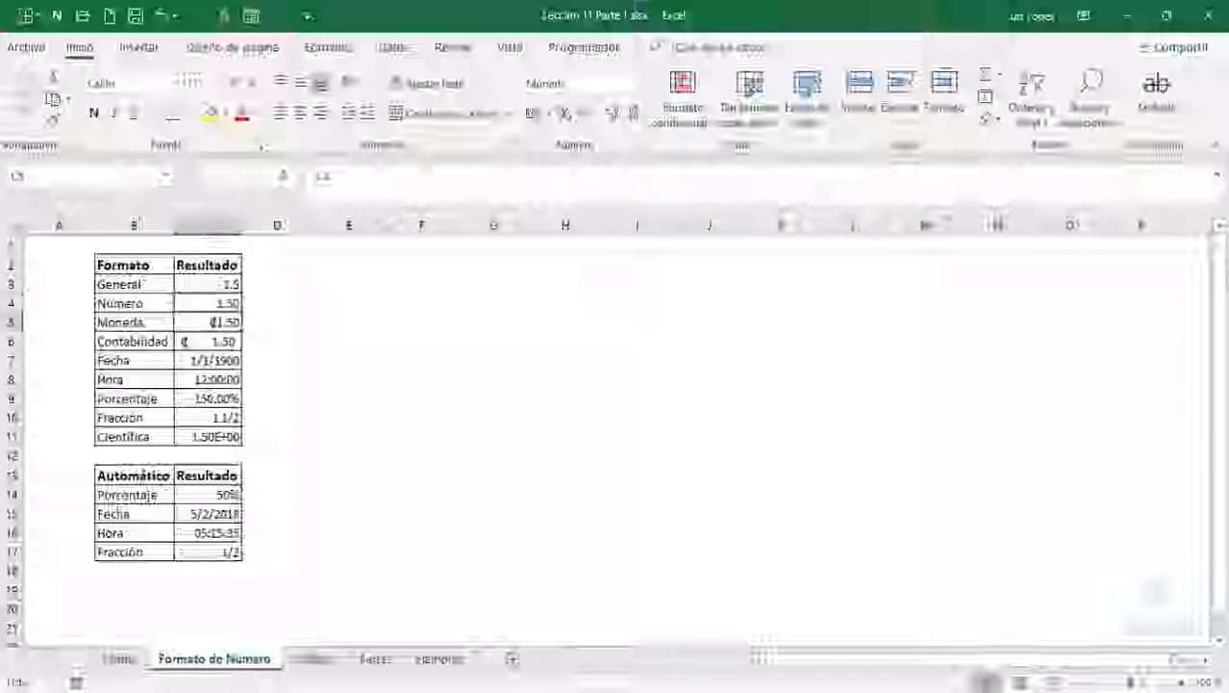
key(Down)
key(Down)
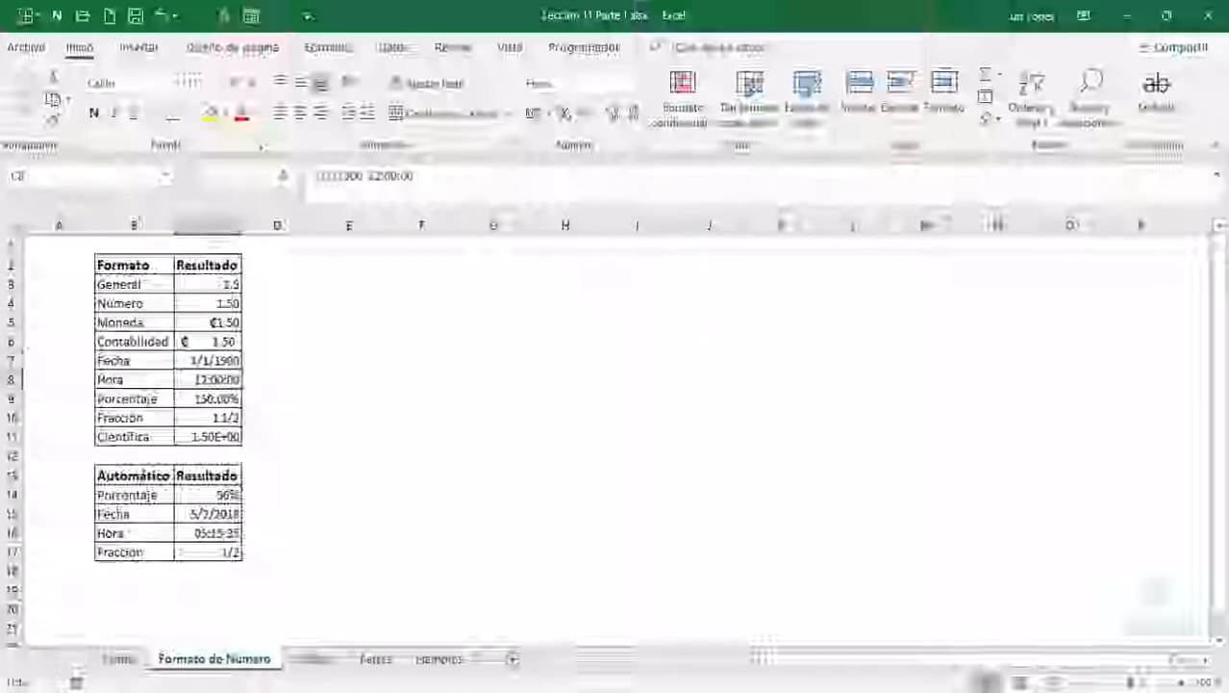
key(Up)
key(Up)
key(Down)
key(Down)
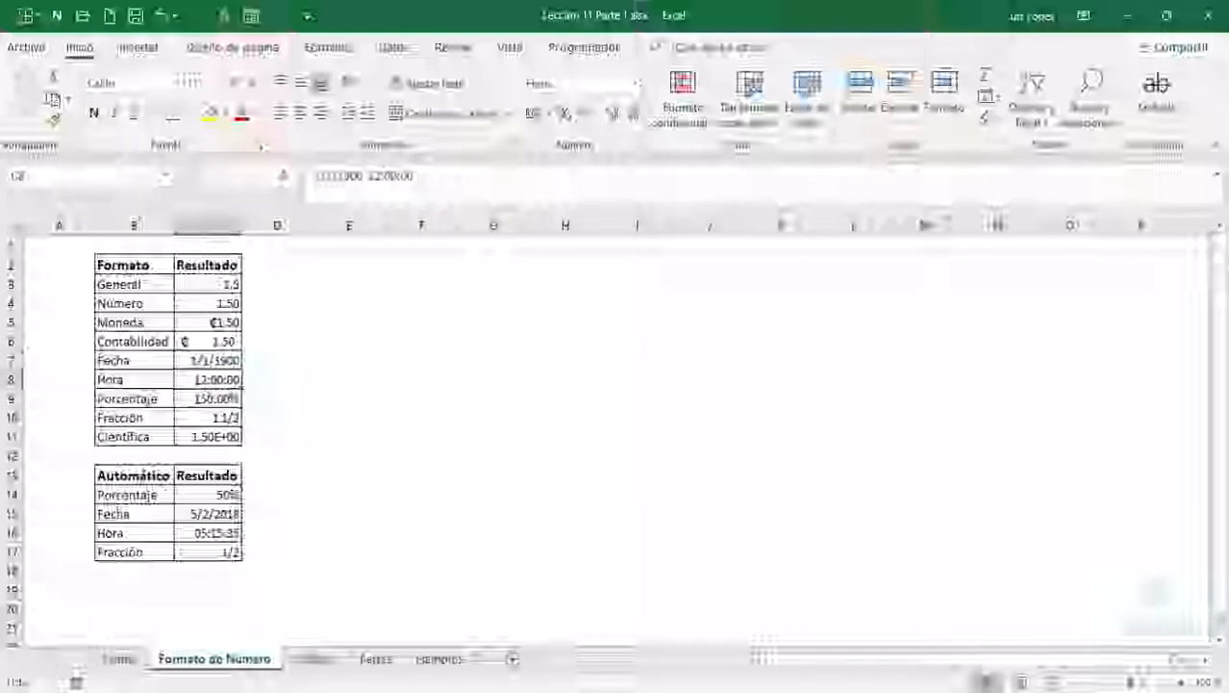
key(Down)
key(Down)
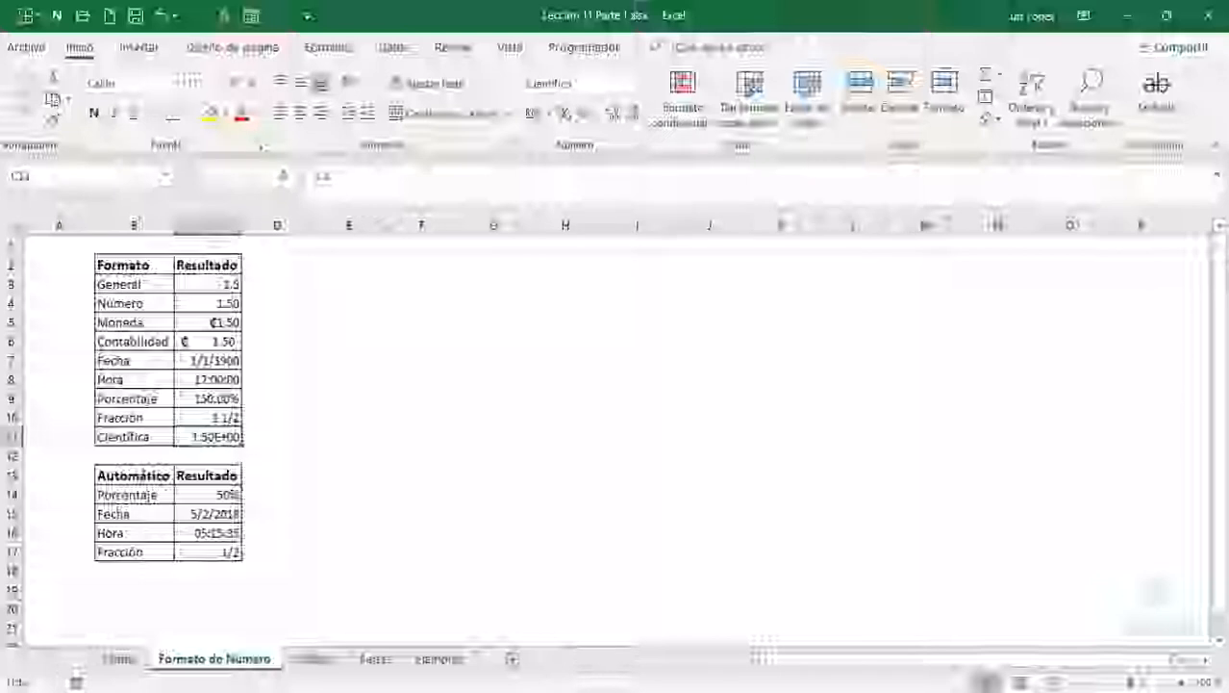
key(Up)
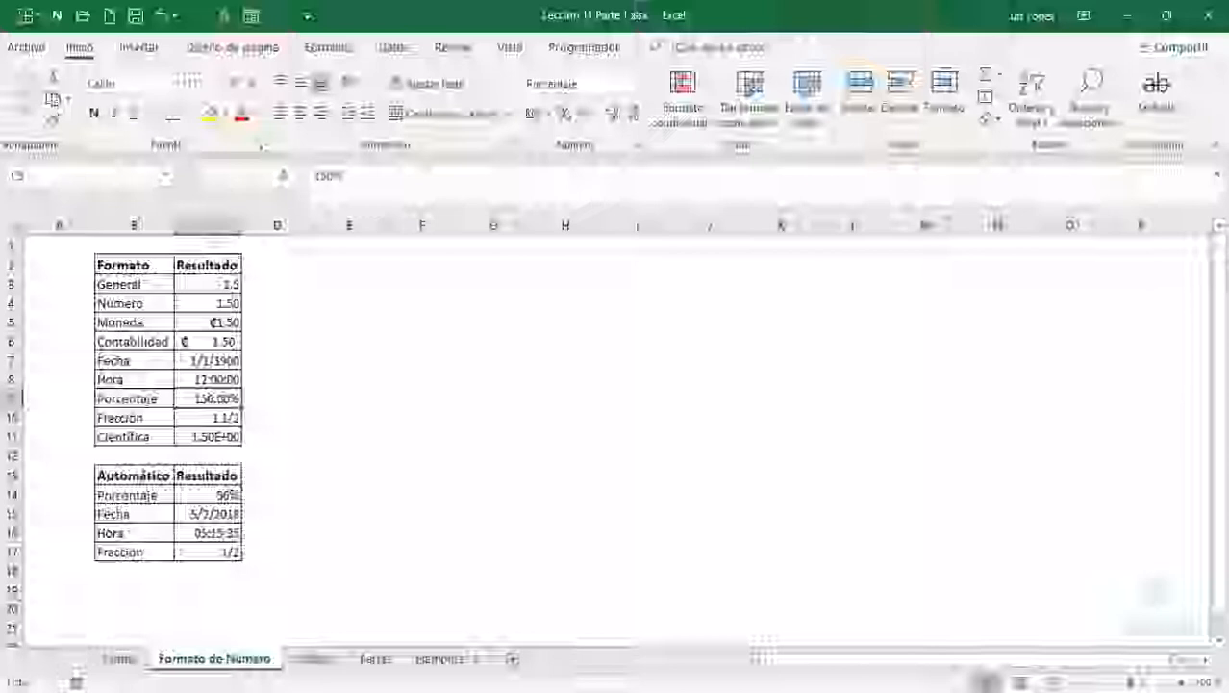
Enter the formula =2*C9 in E9 to double the Porcentaje result.
key(Right)
key(Right)
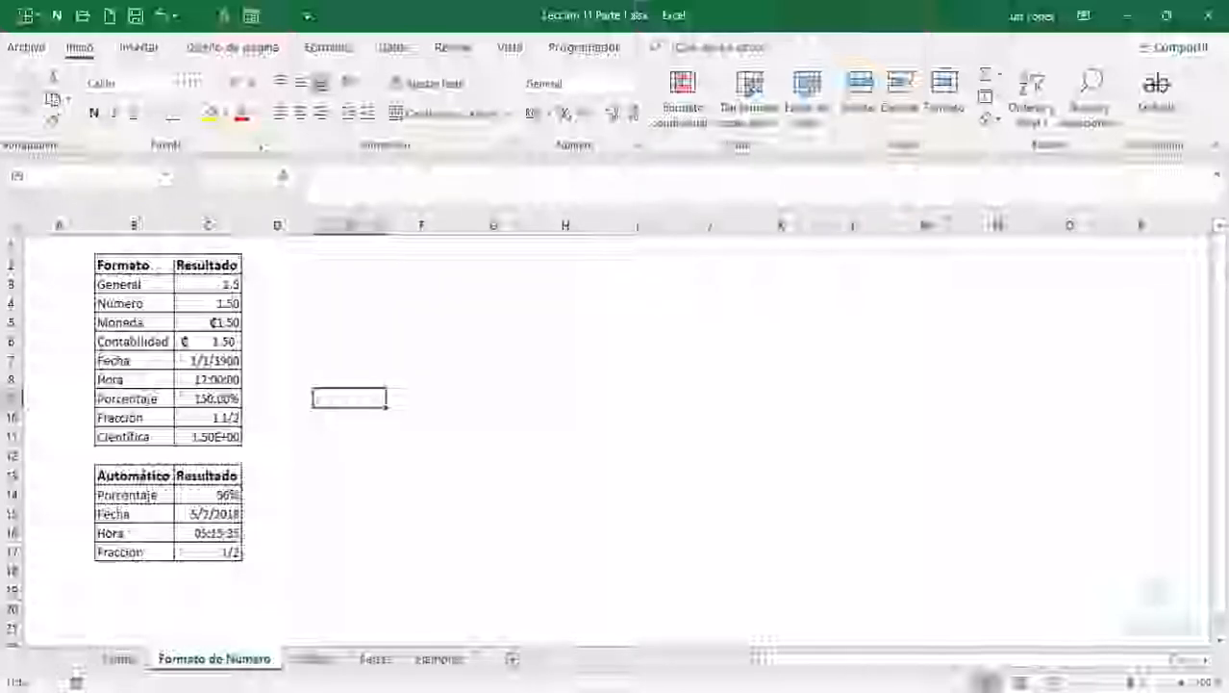
text(1/)
key(BackSpace)
key(BackSpace)
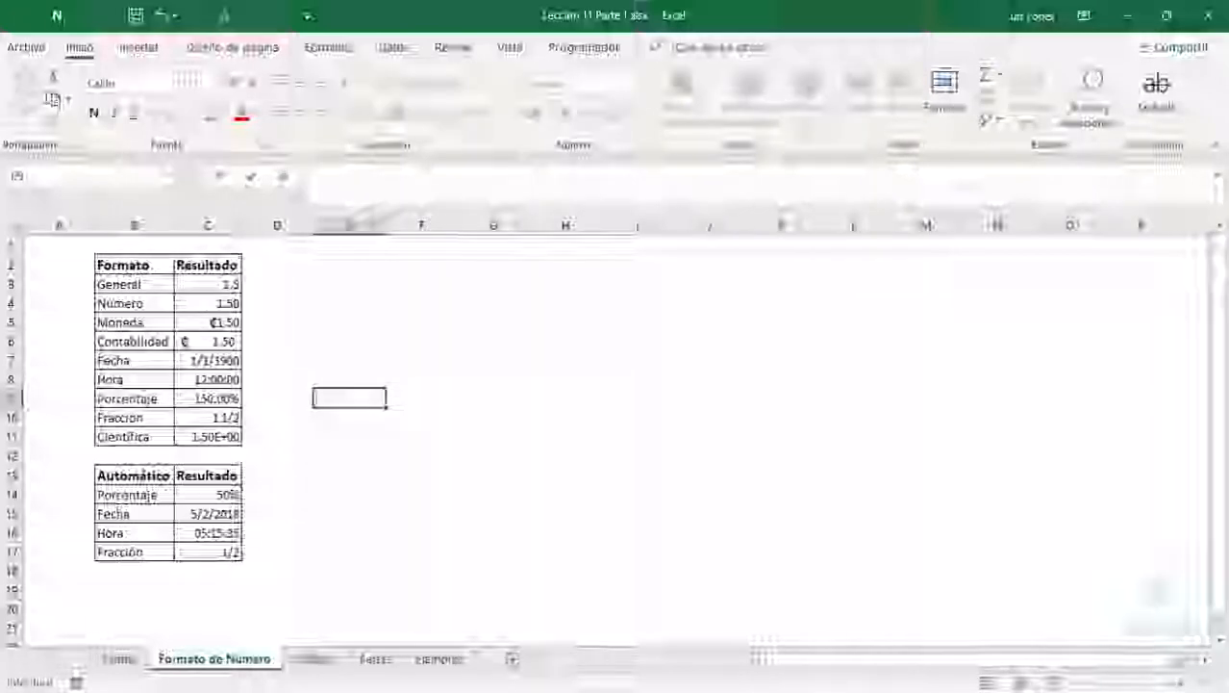
key(super+space)
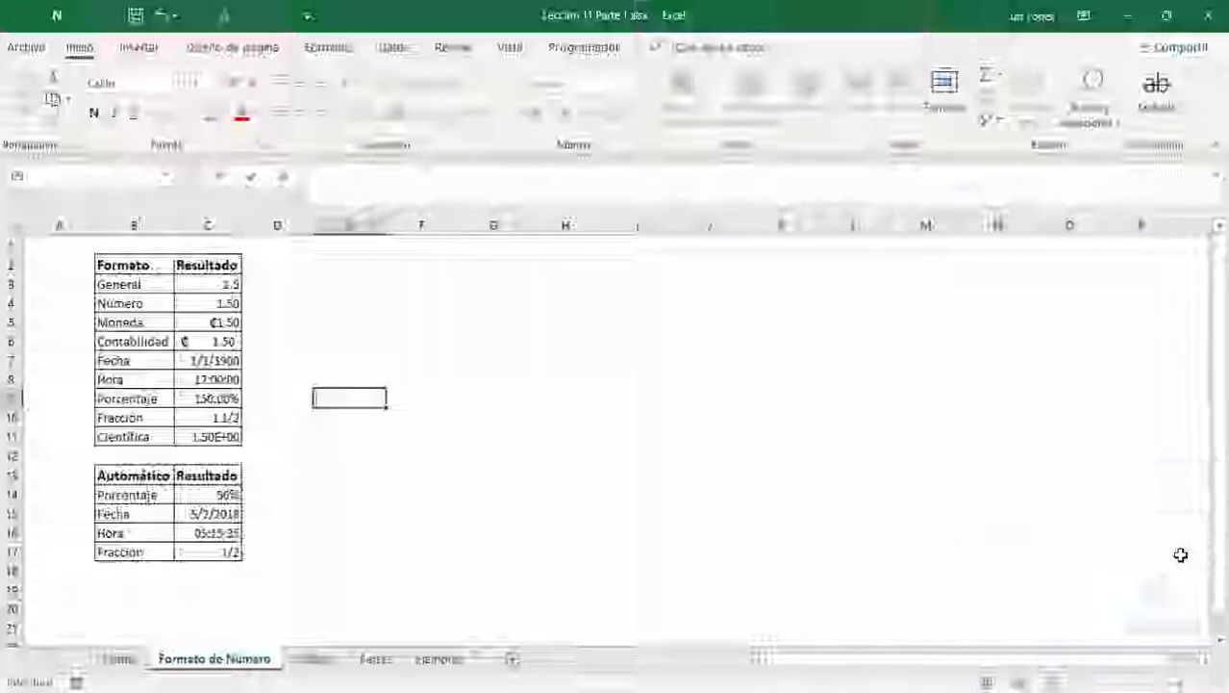
text(=2^)
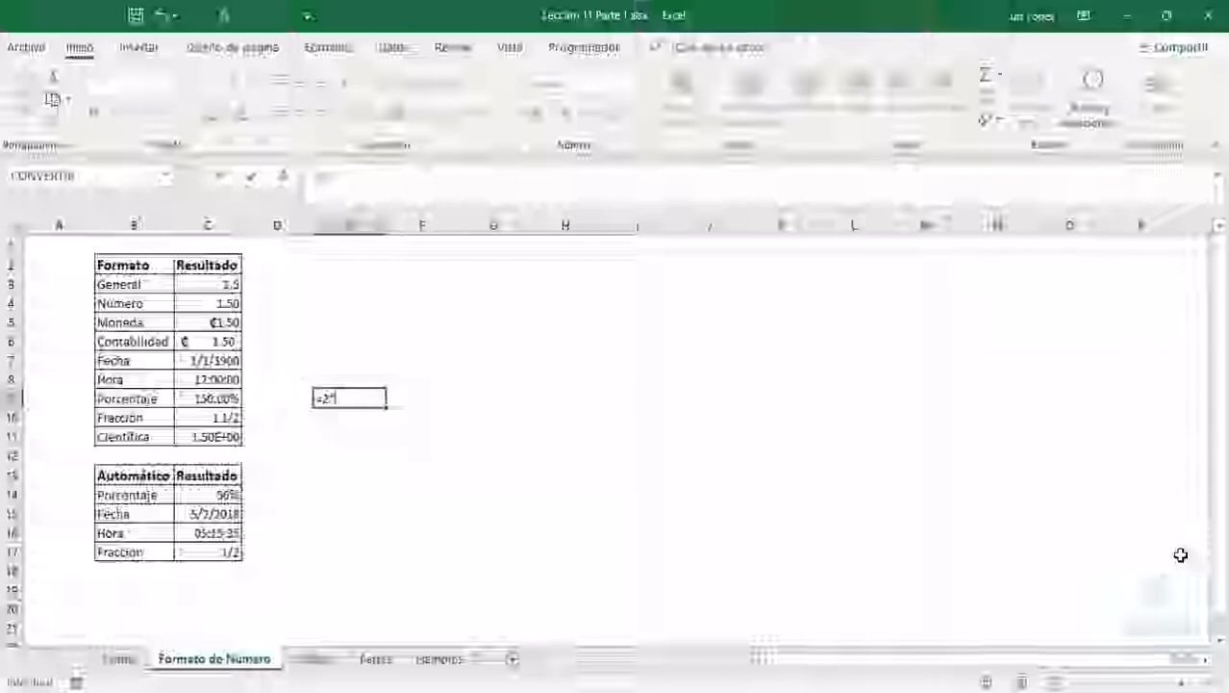
click(200, 400)
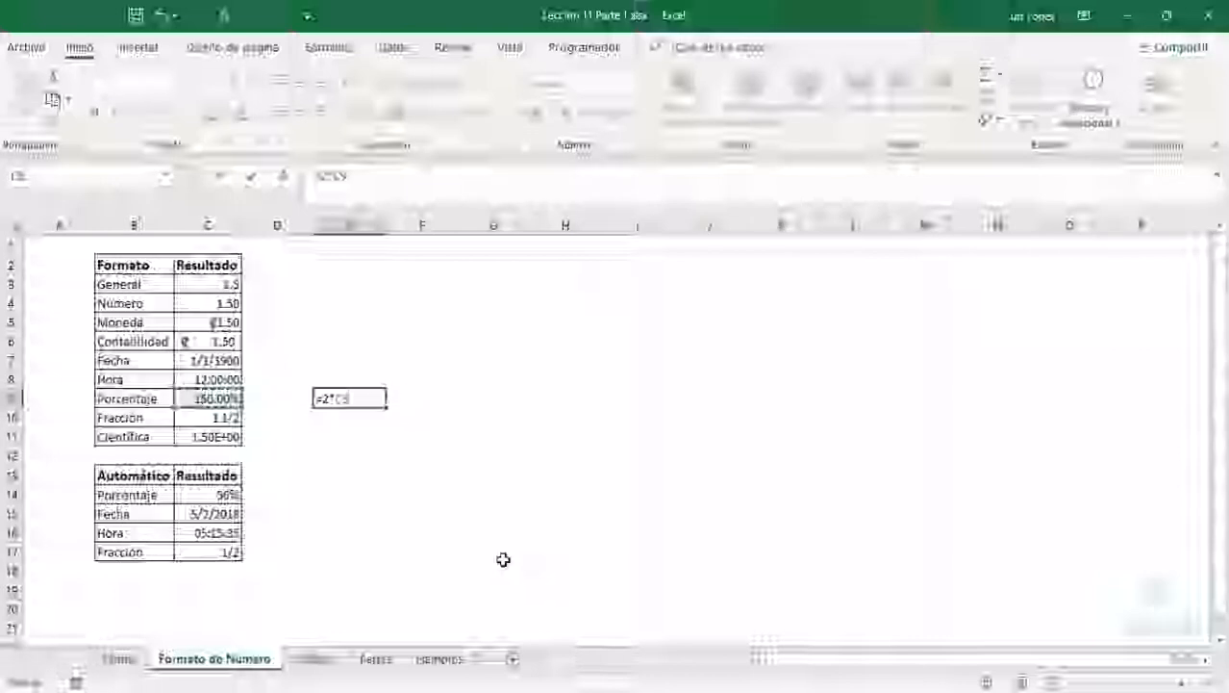
key(Return)
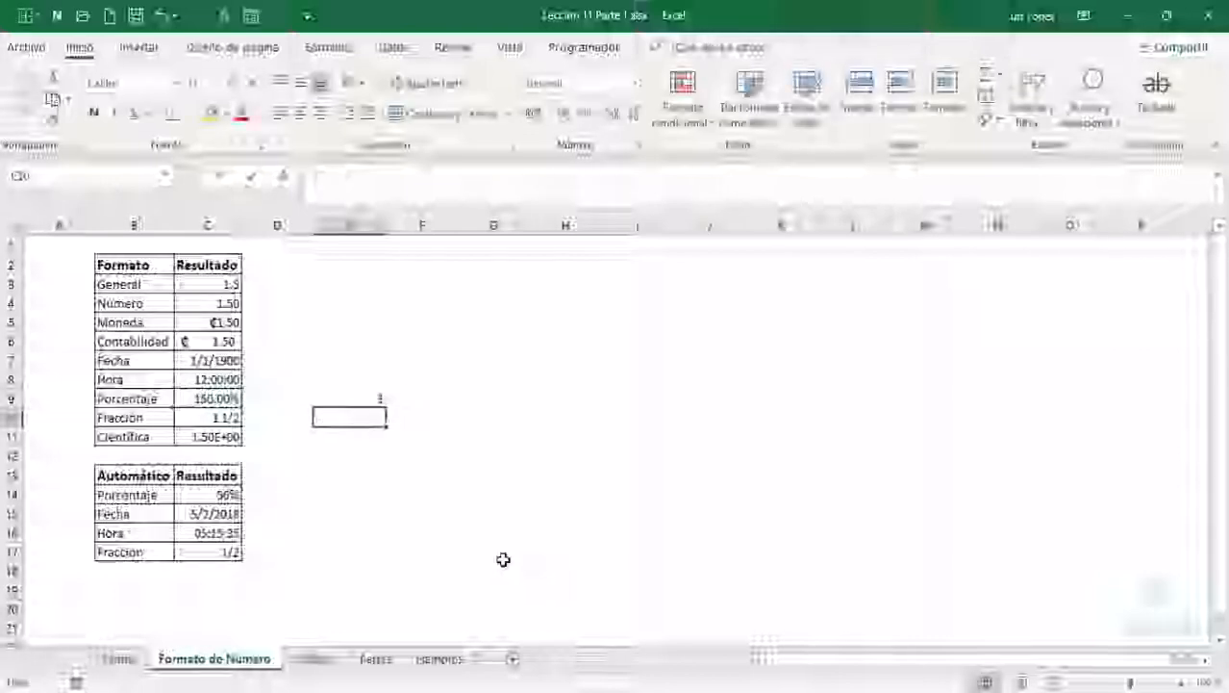
key(Up)
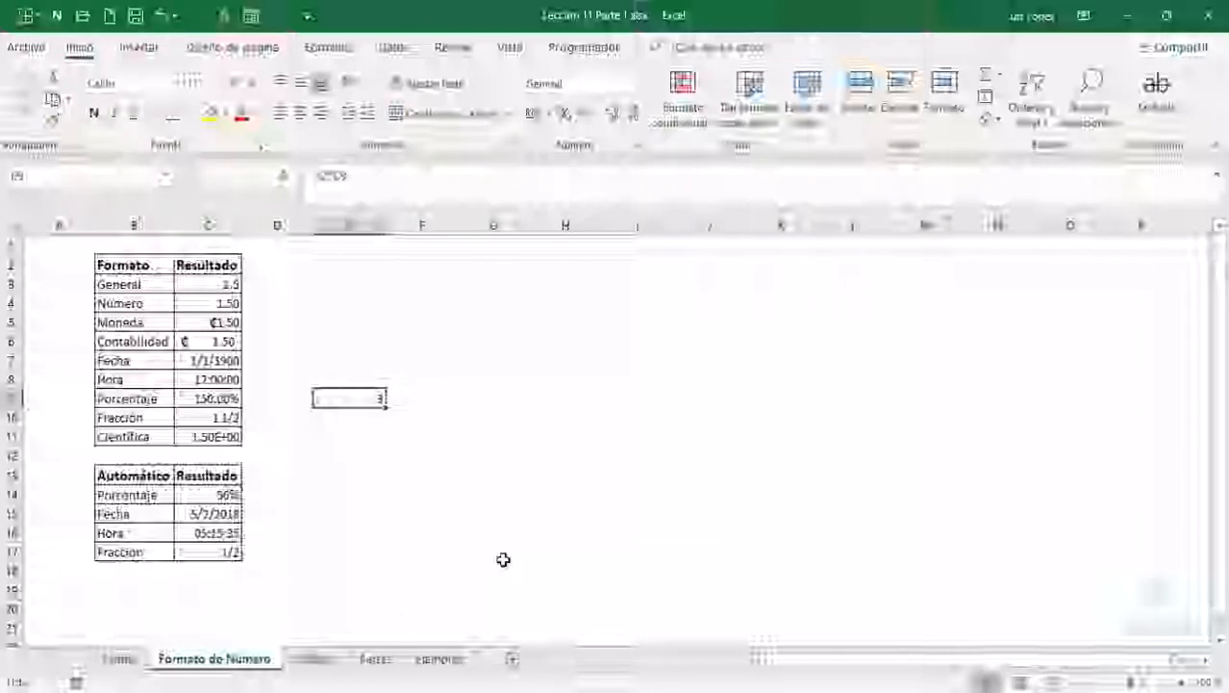
Inspect the full date and time values stored in the Hora and Fecha results, C8 and C7.
key(Left)
key(Up)
key(Down)
key(Up)
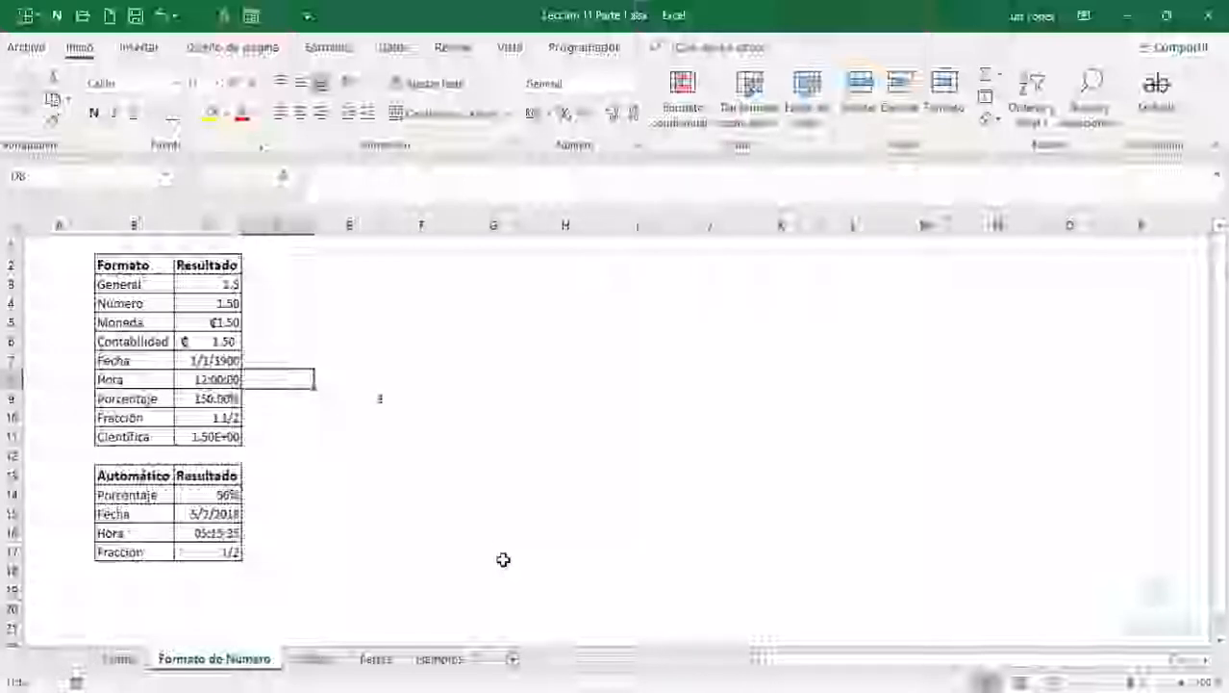
key(Left)
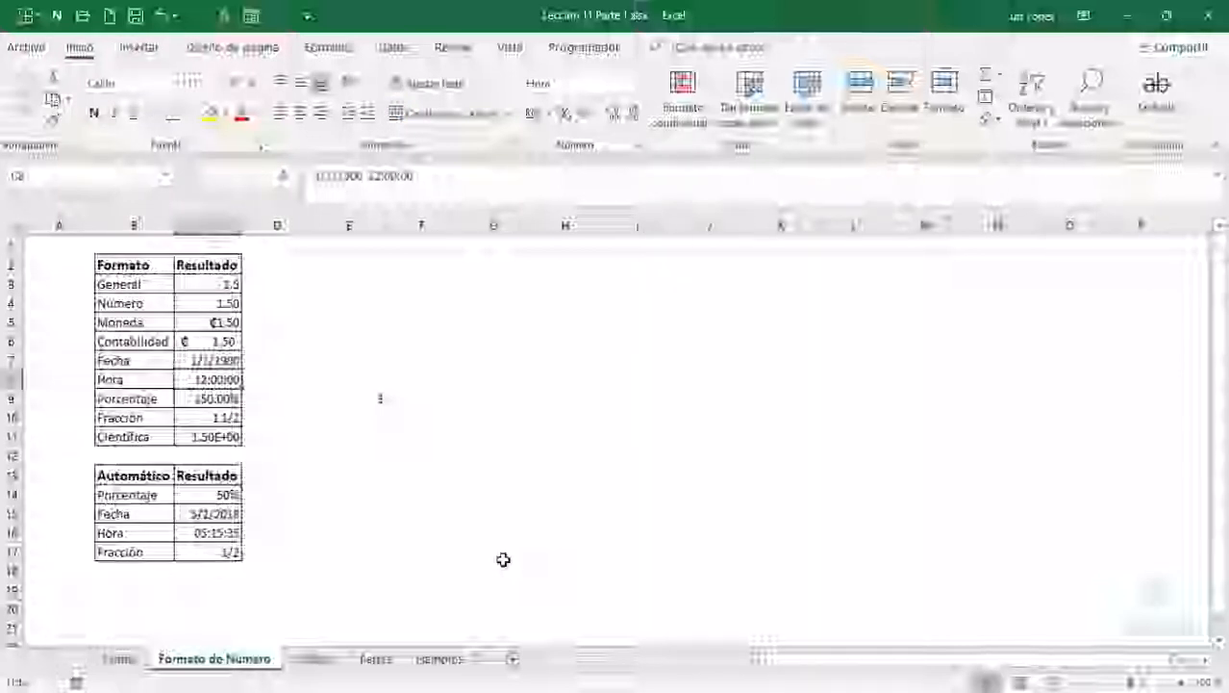
key(Up)
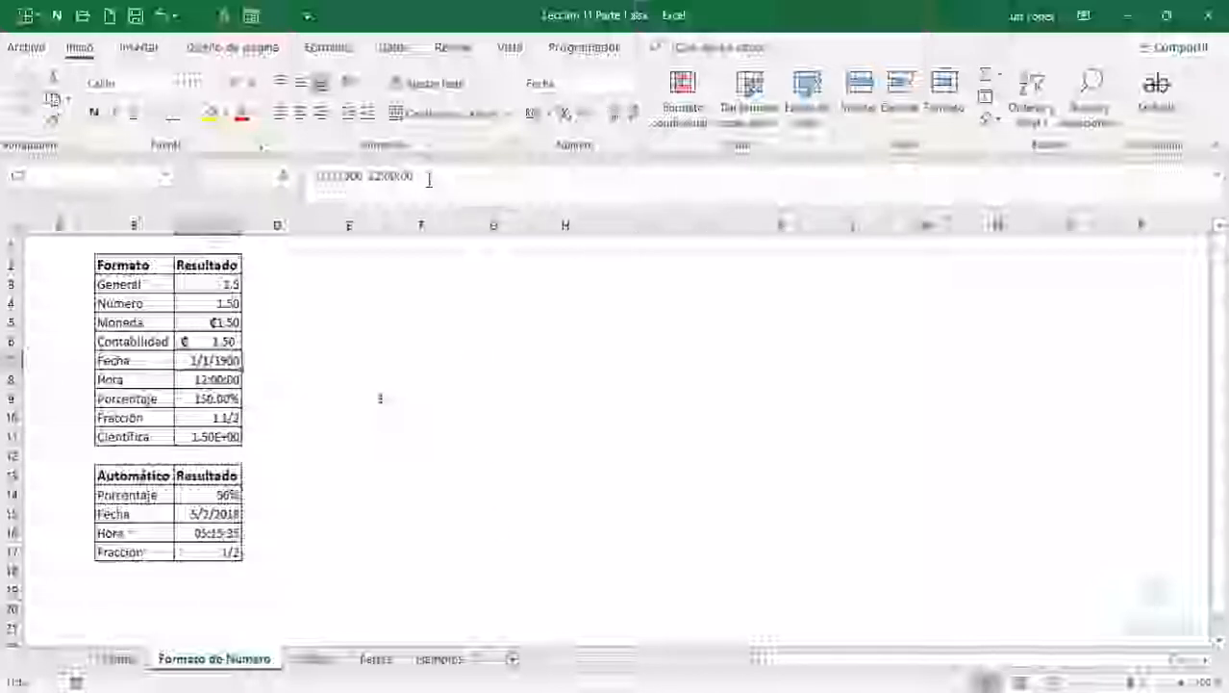
drag(429, 180, 313, 178)
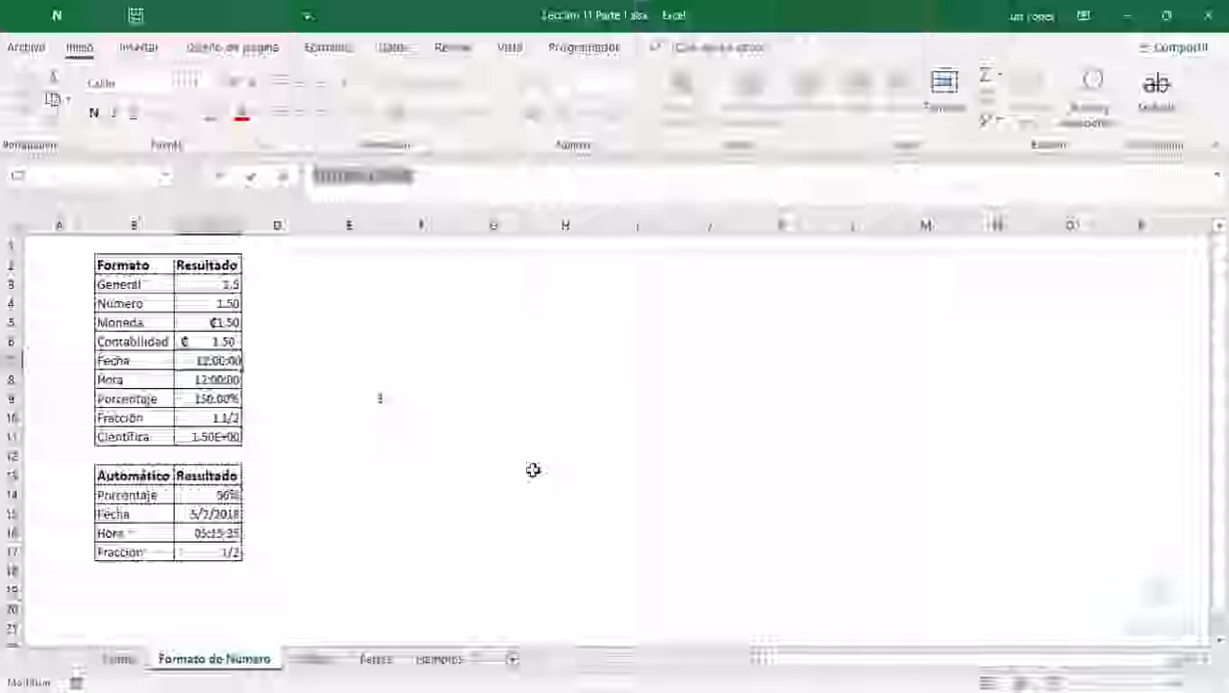
key(Right)
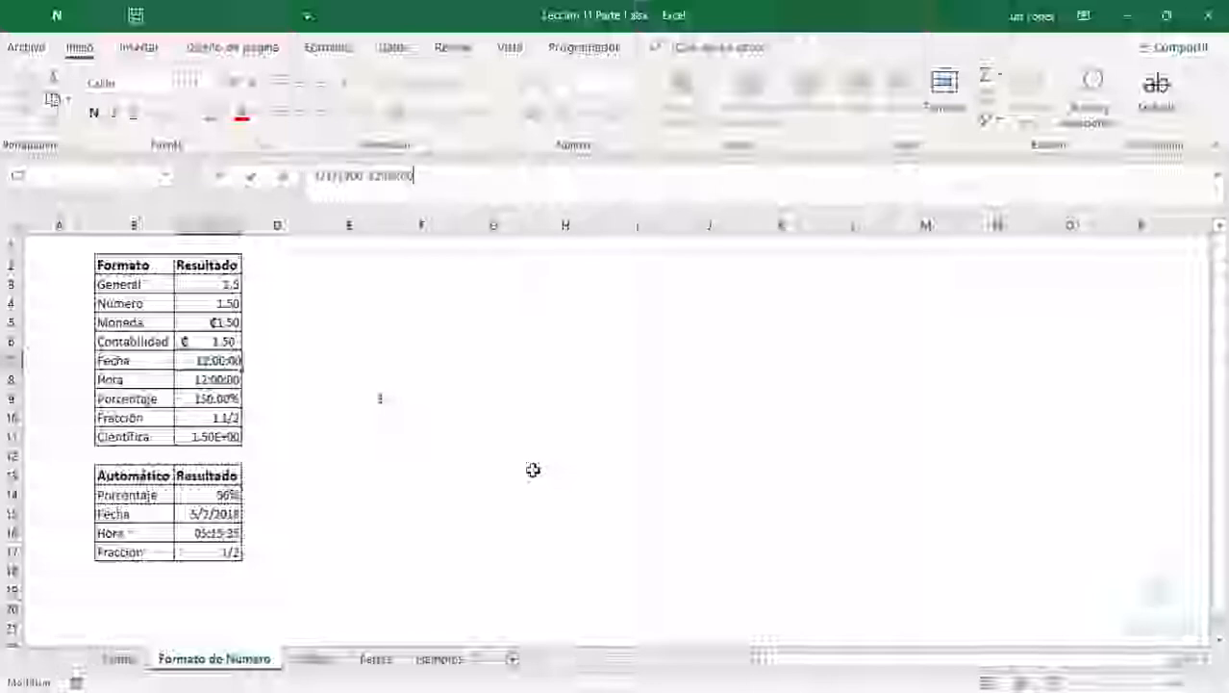
key(Escape)
Enter the formula =2*C7 in E7 to double the Fecha result and give that cell the General format.
key(Right)
key(Right)
text(2)
key(BackSpace)
text(=2*)
key(Left)
key(Left)
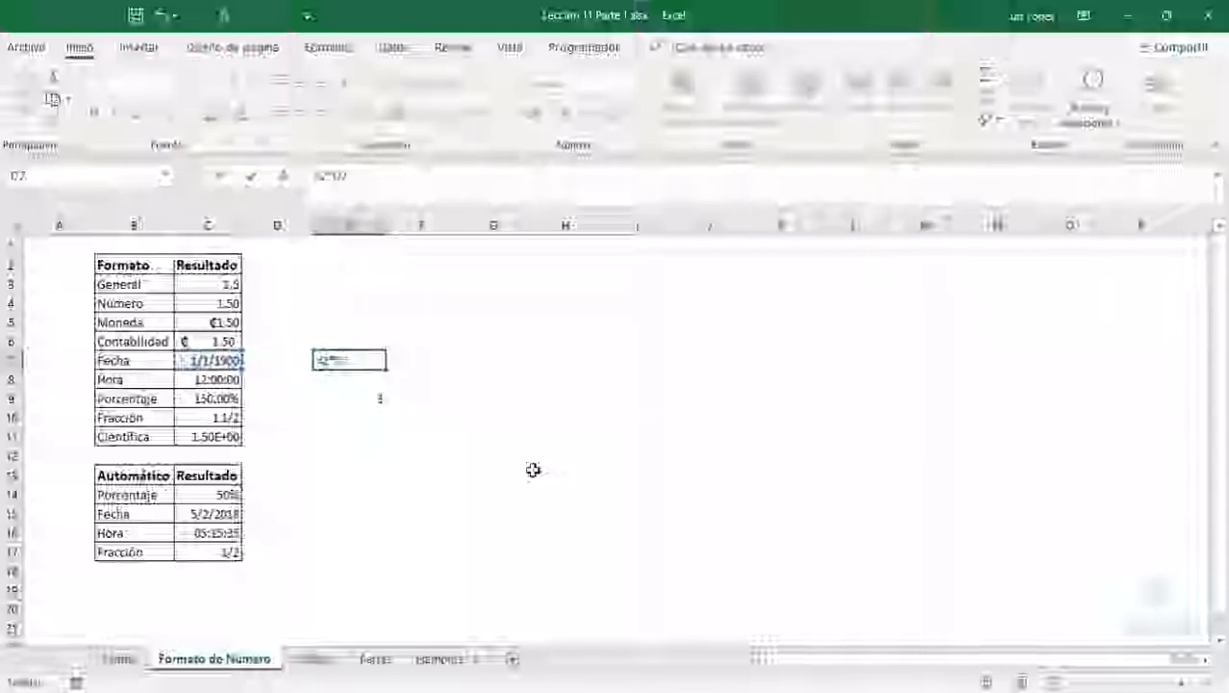
key(Return)
key(Up)
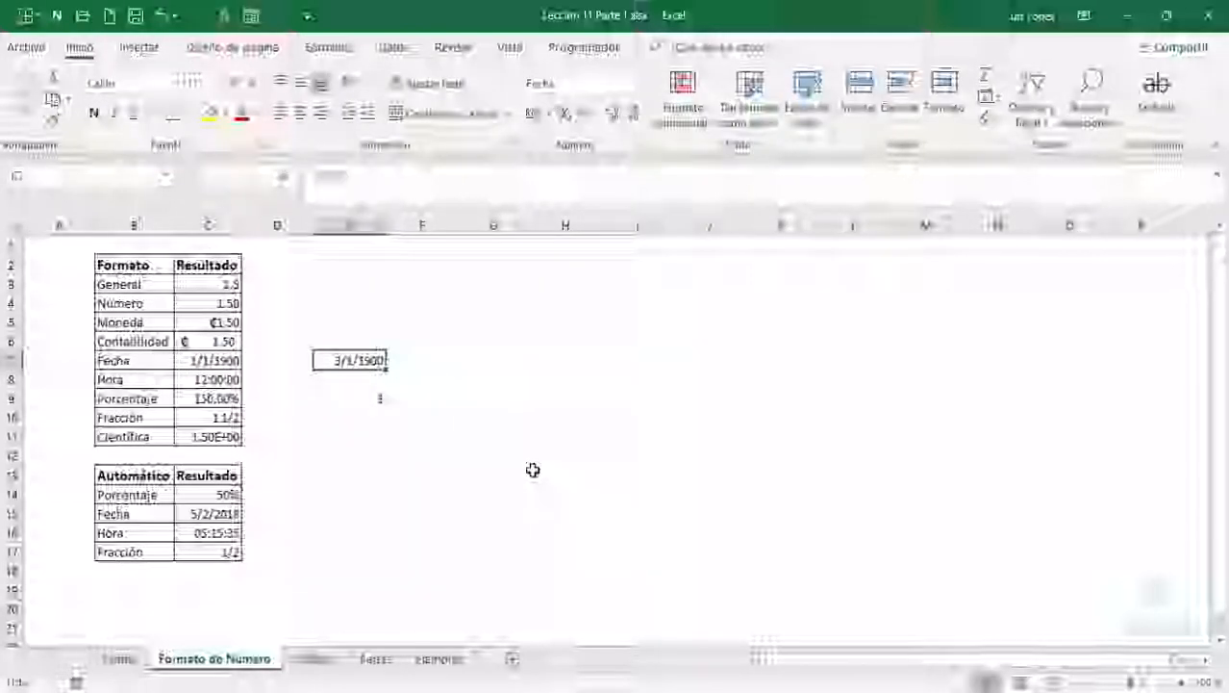
click(628, 84)
click(577, 118)
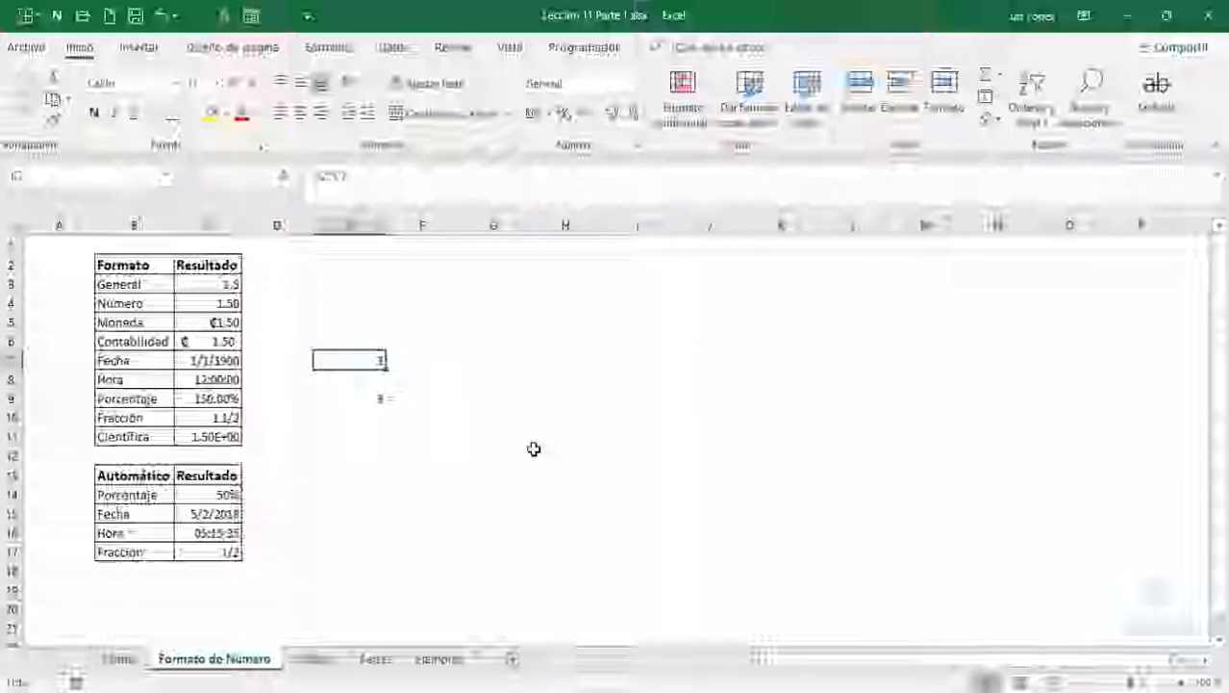
Clear the test formulas from E7:E9.
key(shift+Down)
key(shift+Down)
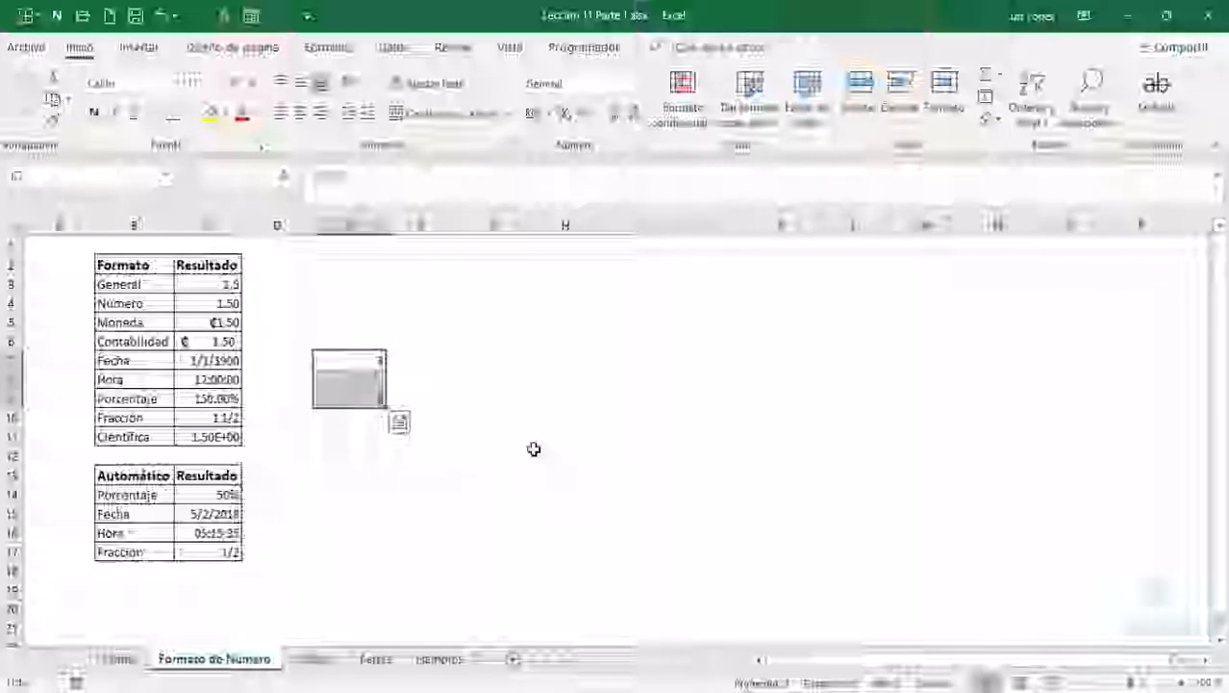
key(Up)
key(Up)
key(Up)
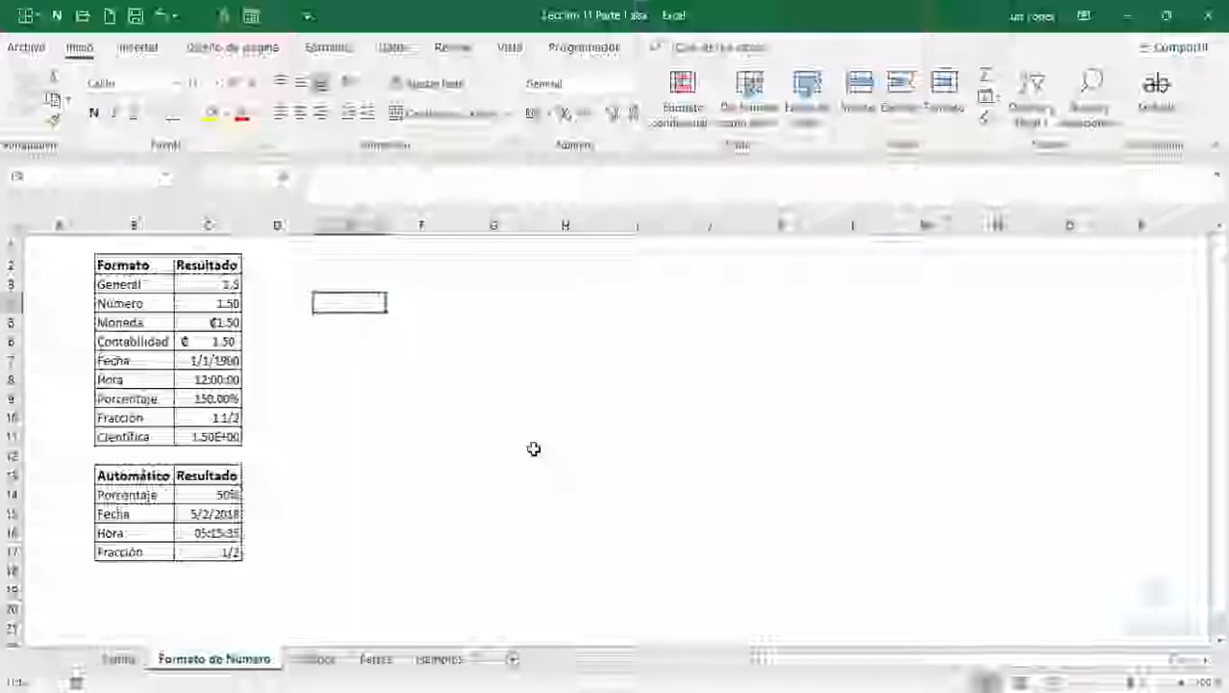
Examine the General, Número, Moneda, Contabilidad, Fecha, Hora and Porcentaje results in C3:C9 against the format and stored value of each cell.
key(Up)
key(Left)
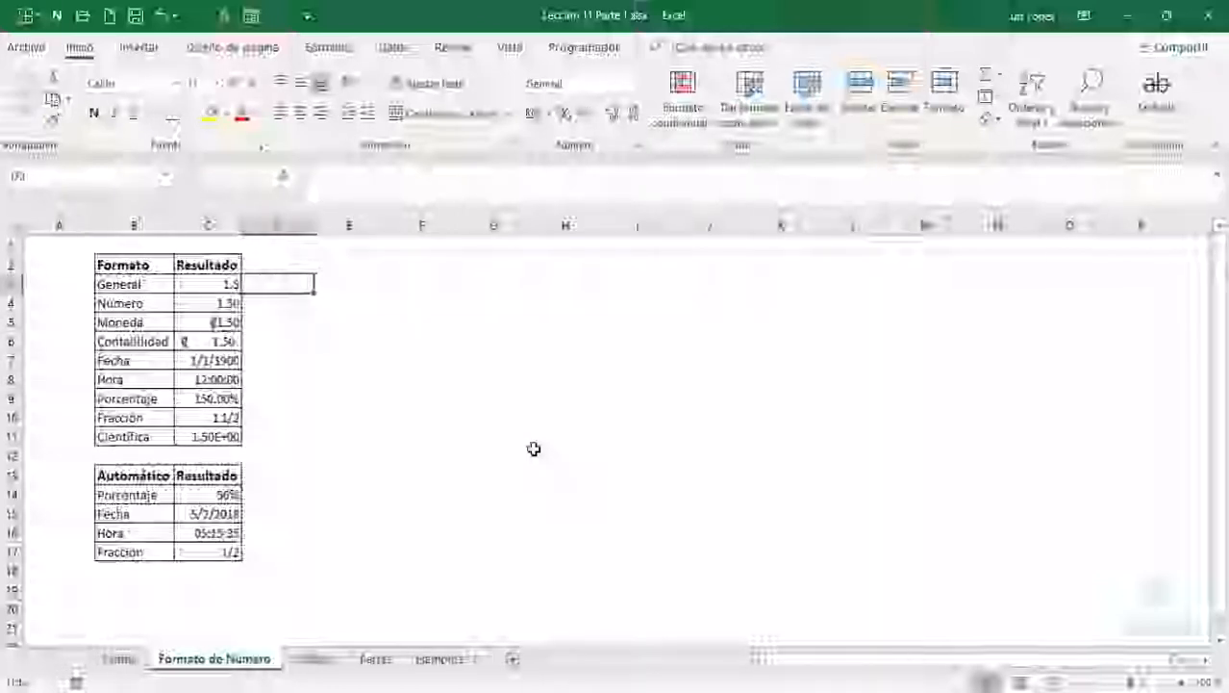
key(Left)
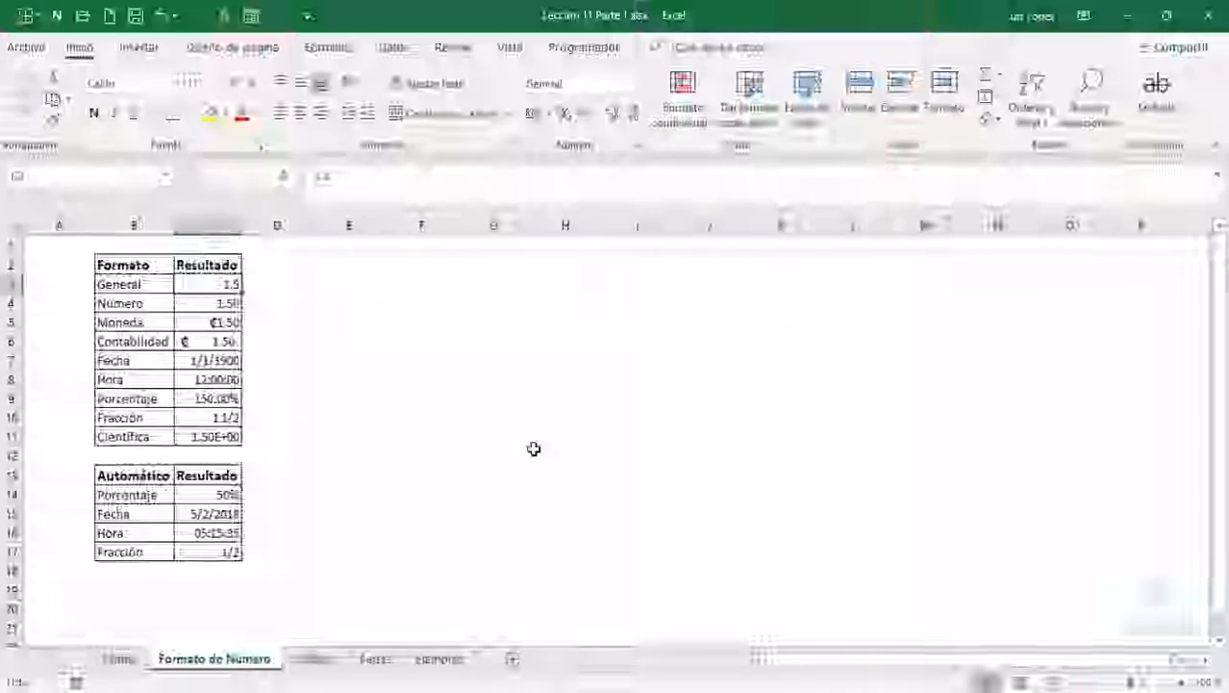
ctrl+scroll(252, 351, up, 2)
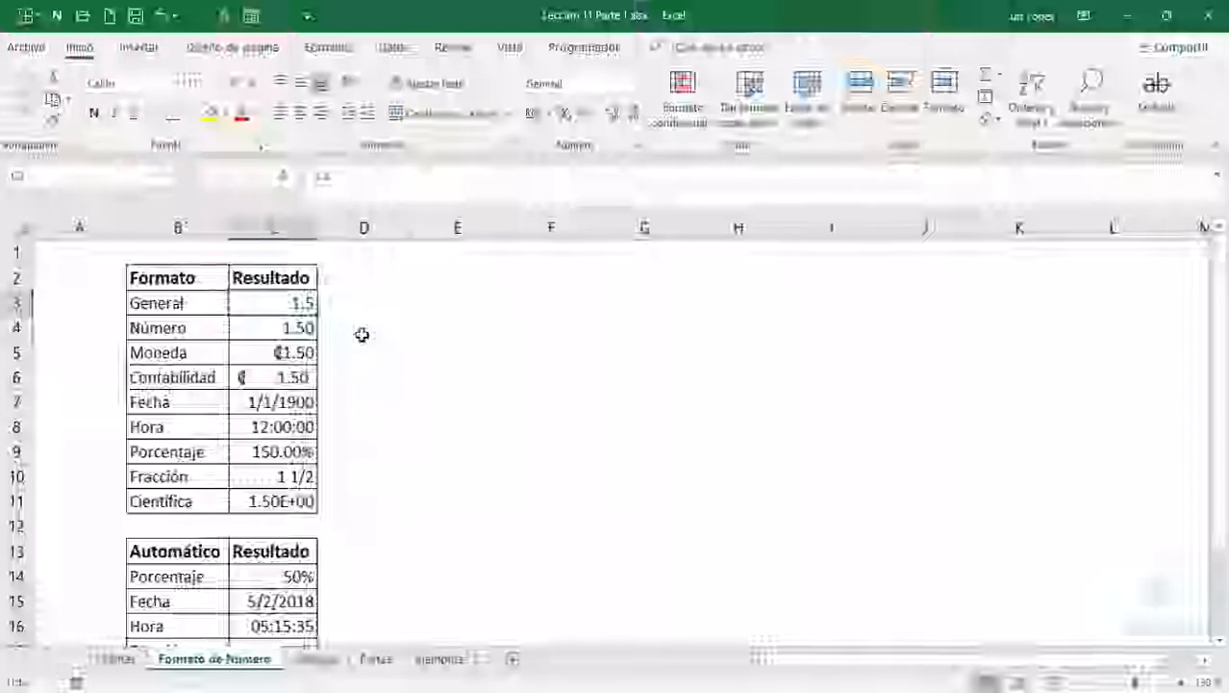
key(Down)
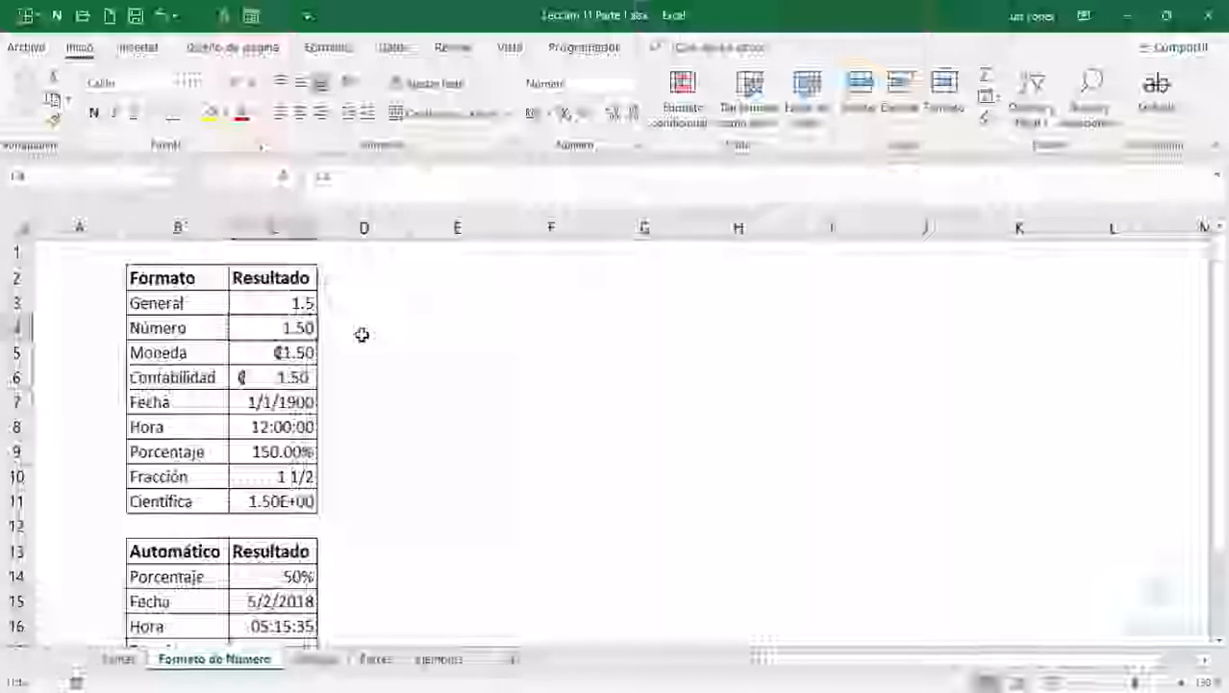
key(Down)
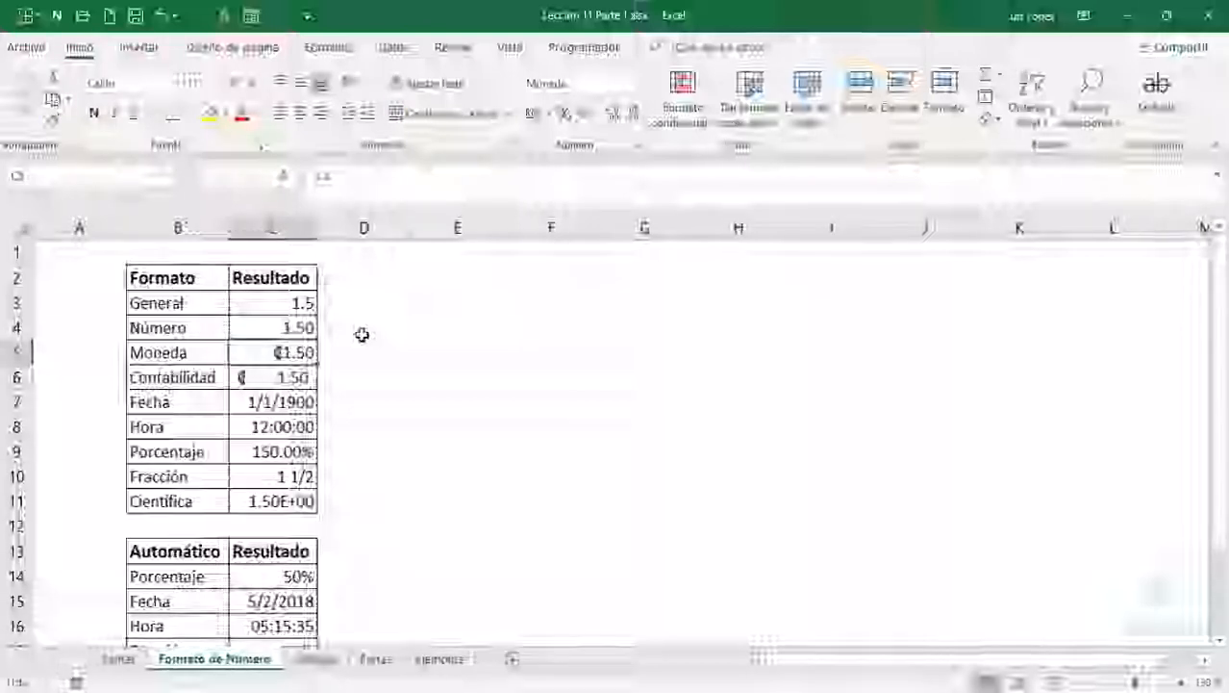
key(Down)
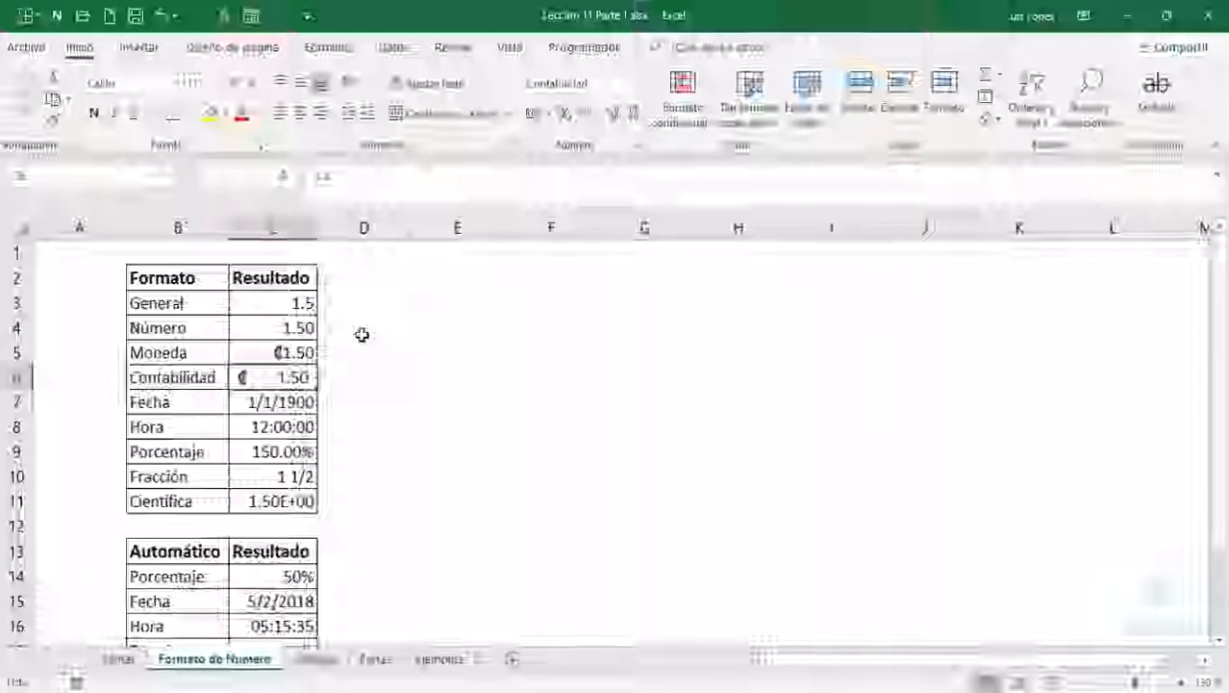
key(Down)
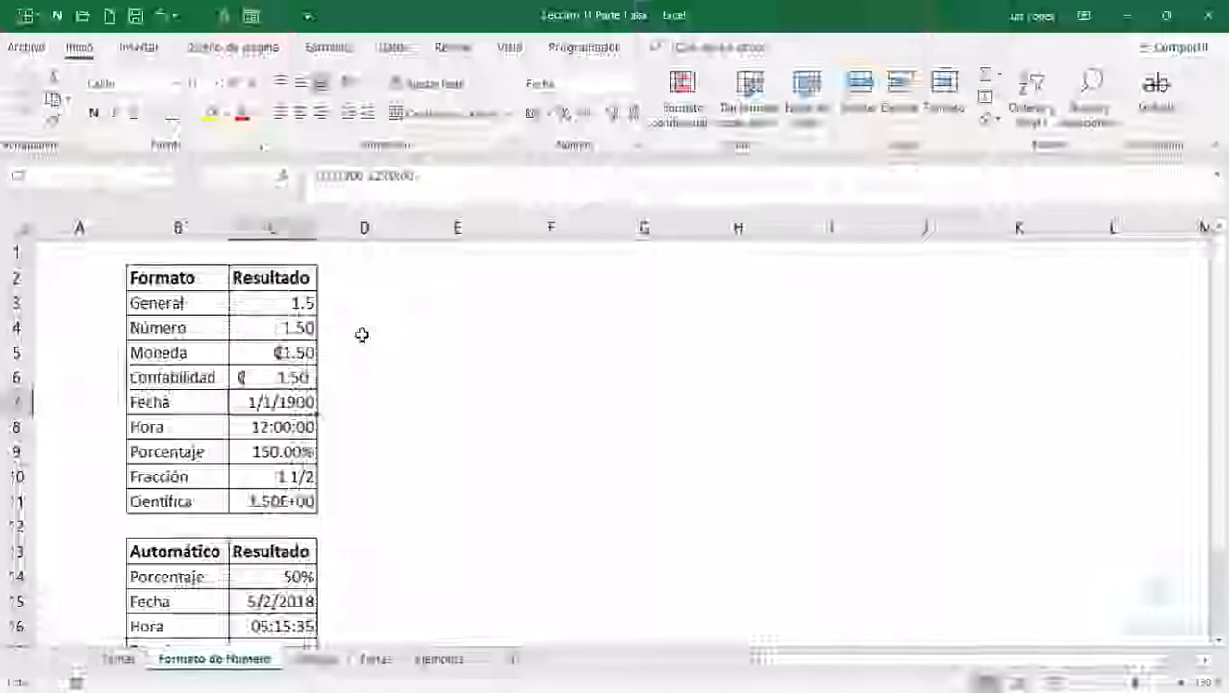
key(Down)
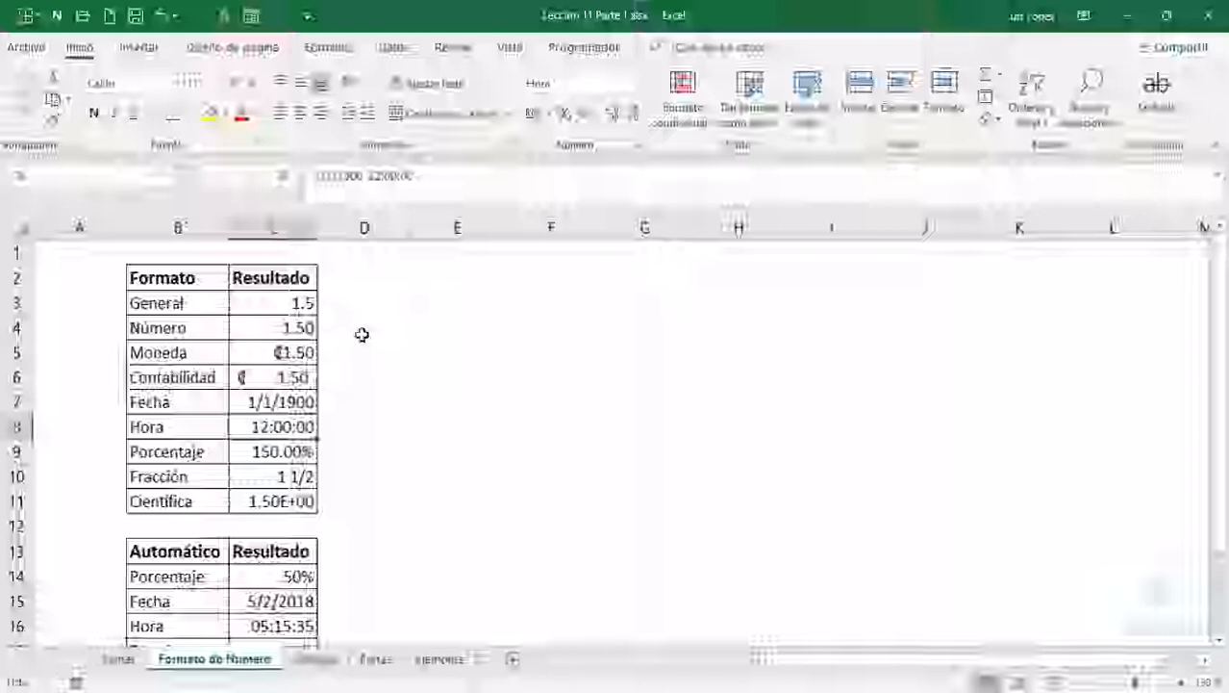
key(Down)
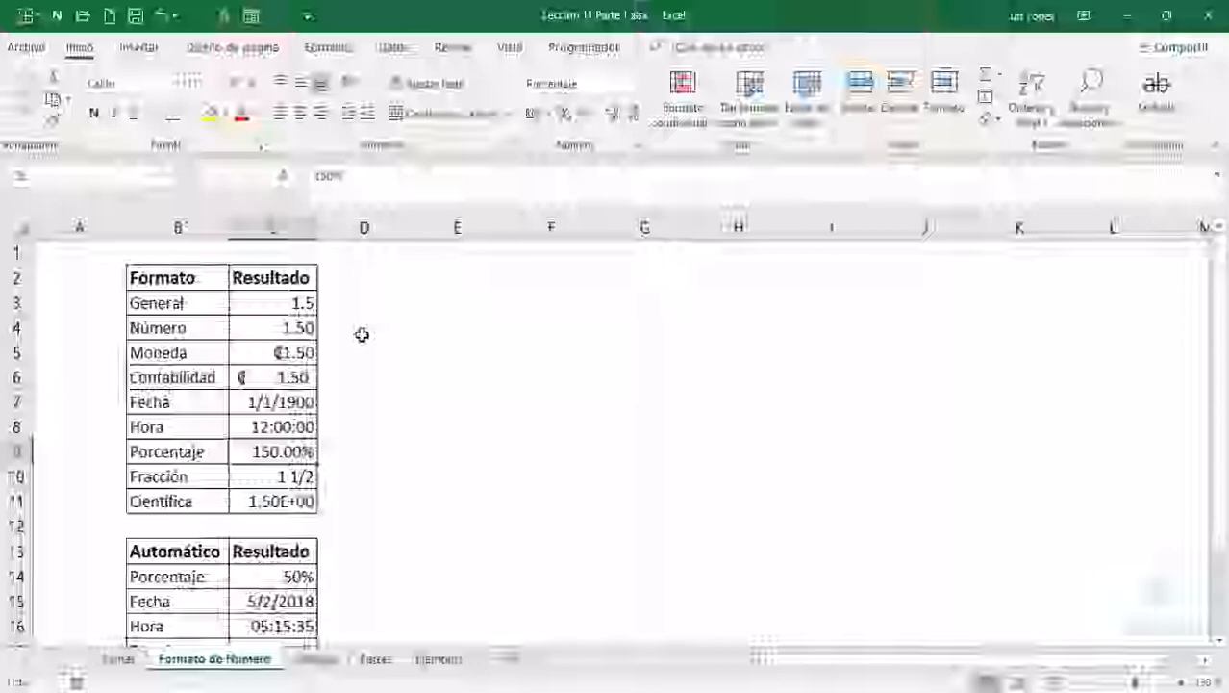
Re-enter the Porcentaje result in C9 as 150%.
key(Delete)
text(1.5)
key(Return)
key(Up)
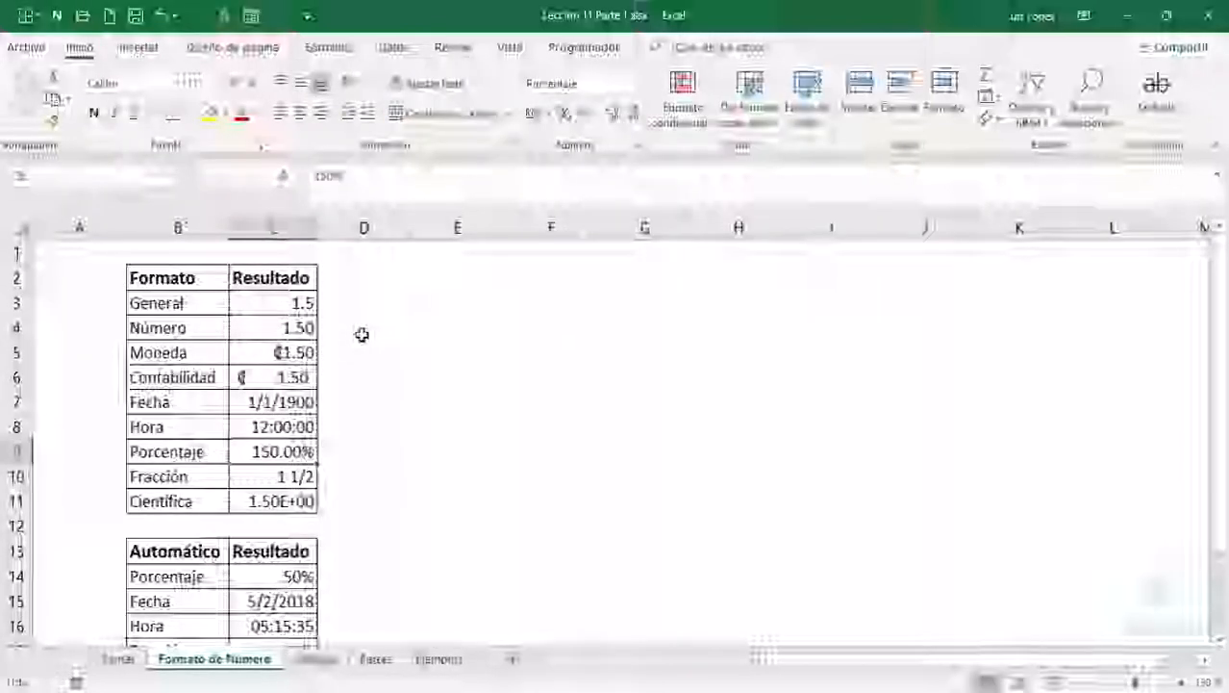
Examine the Fracción and Científica results in C10 and C11, and review the list of available number formats.
key(Down)
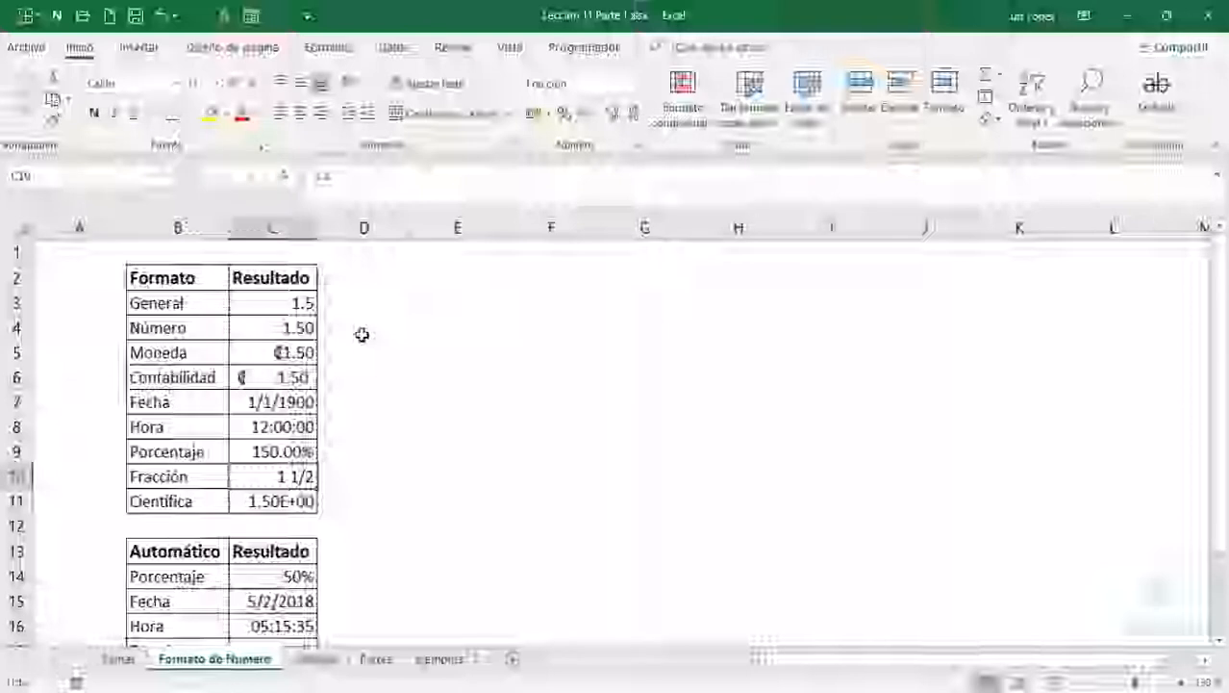
key(Down)
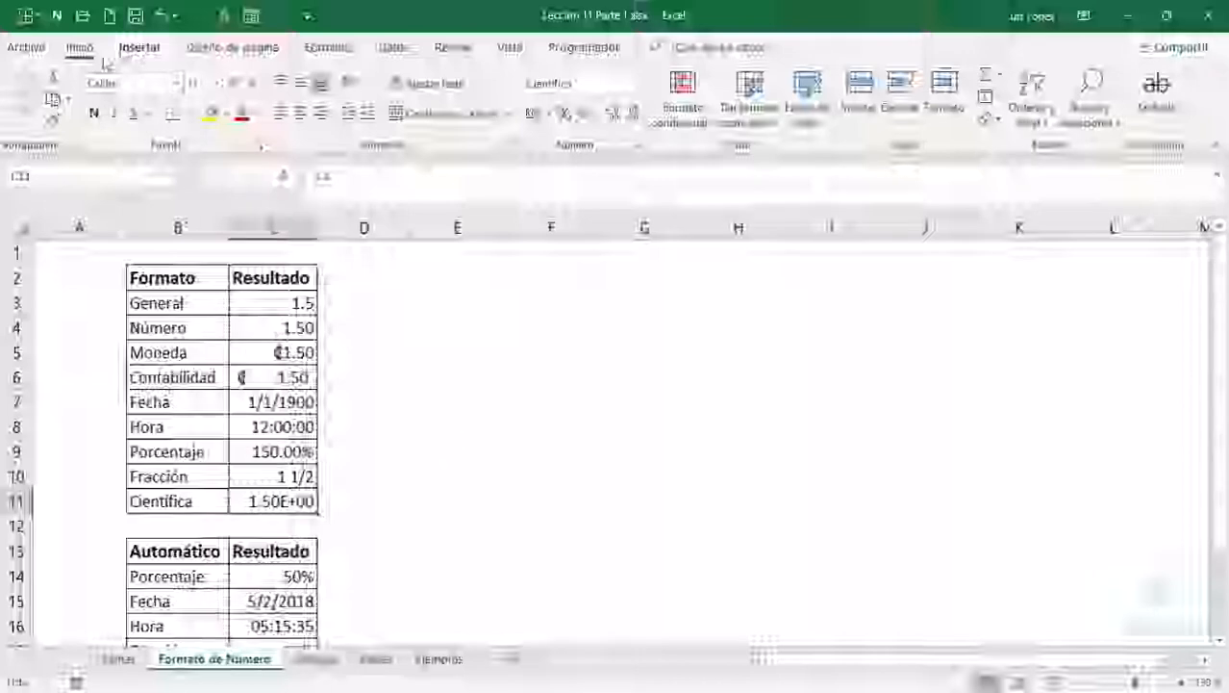
click(633, 84)
mouse_move(728, 150)
mouse_down()
mouse_move(727, 321)
mouse_move(725, 135)
mouse_up()
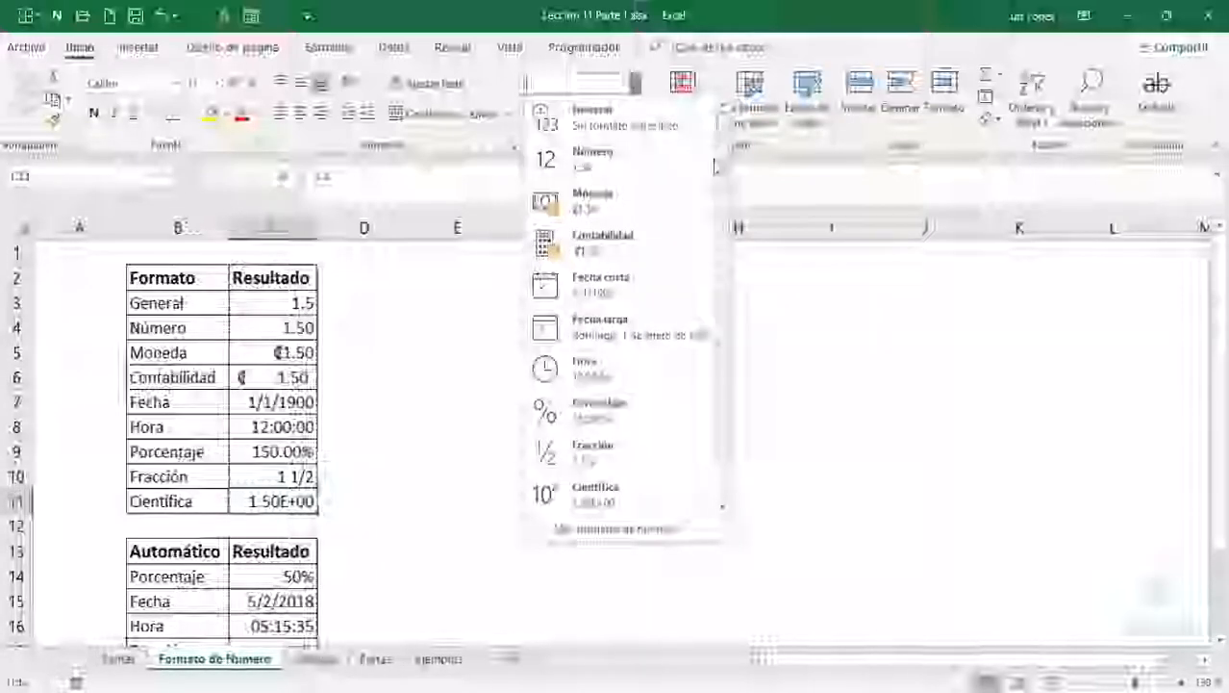
drag(723, 297, 731, 397)
click(781, 416)
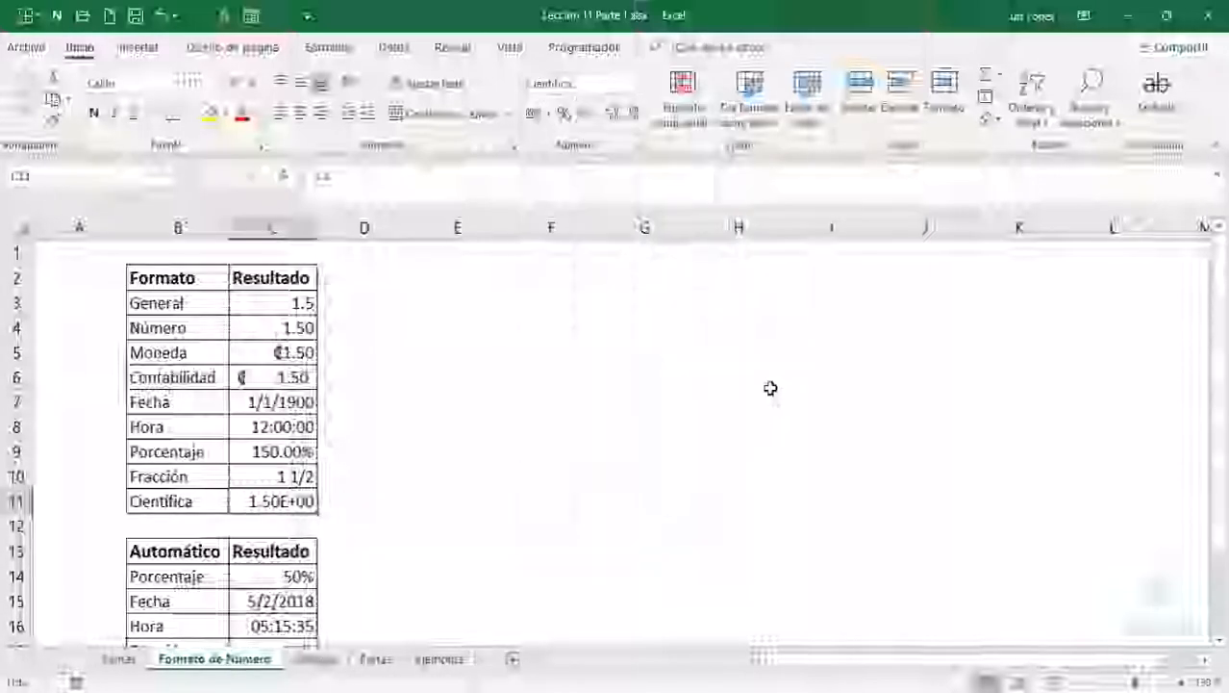
Examine the Automático table and its Porcentaje result in C14.
click(412, 403)
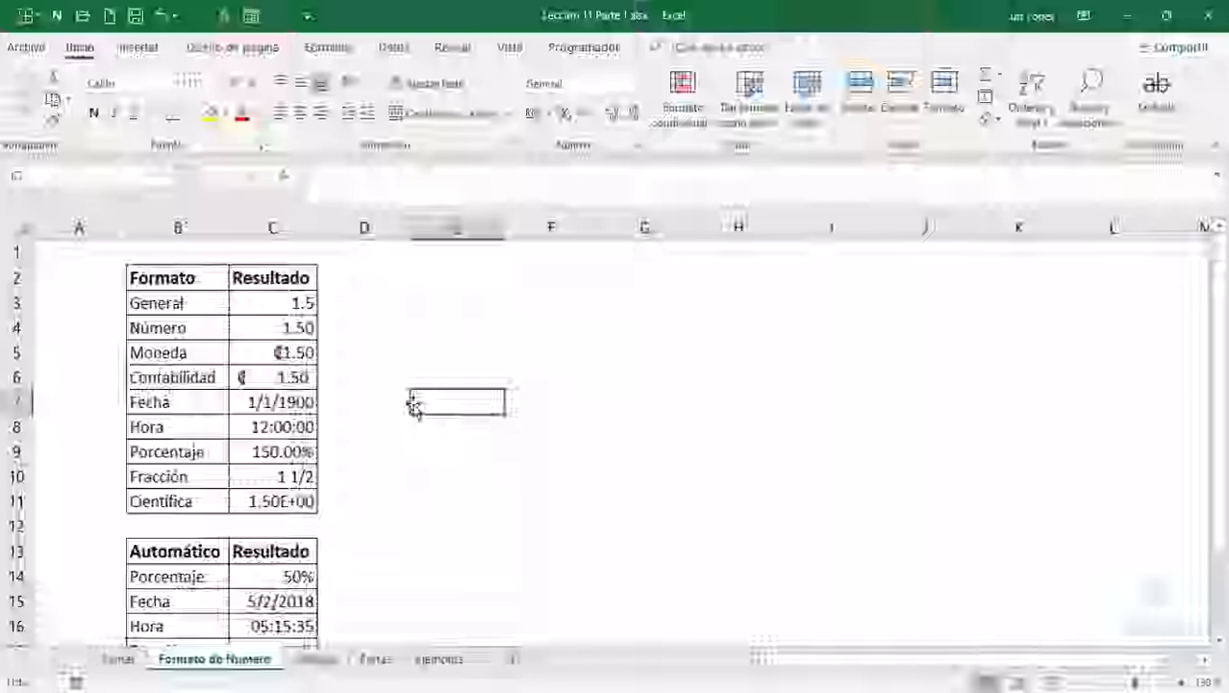
key(Down)
key(Down)
key(Down)
key(Down)
key(Down)
key(Down)
key(Down)
key(Down)
key(Down)
key(Left)
key(Down)
key(Down)
key(Left)
key(Down)
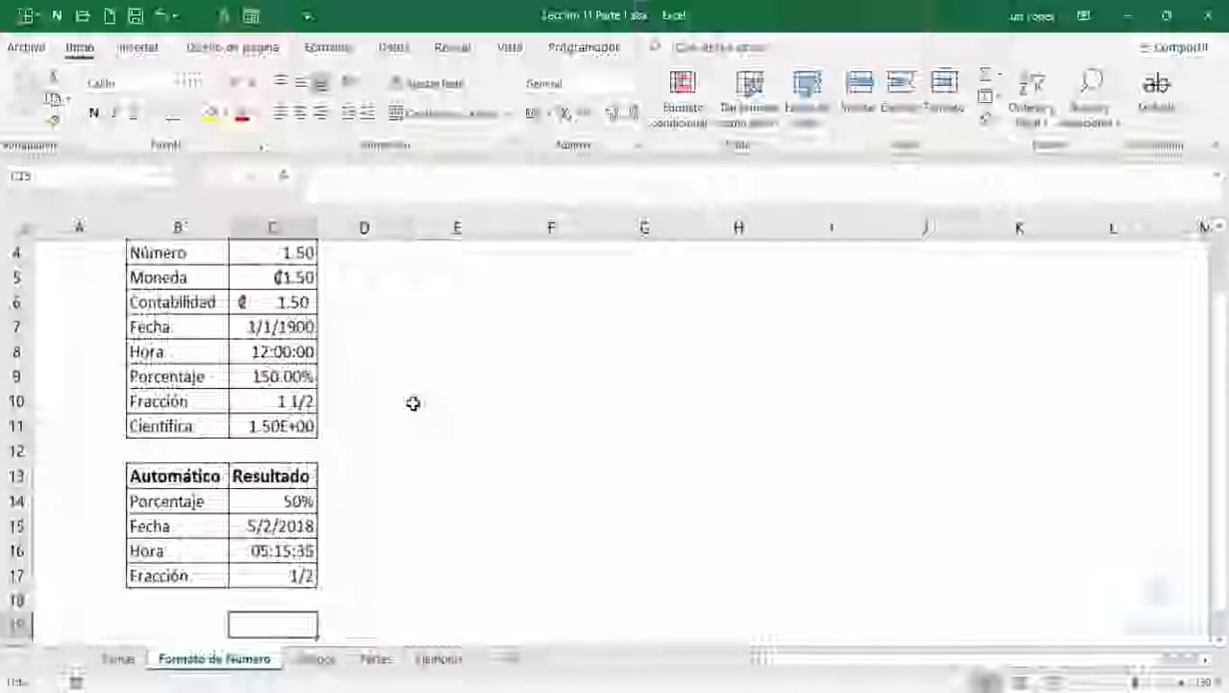
key(Up)
key(Up)
key(Up)
key(Up)
key(Up)
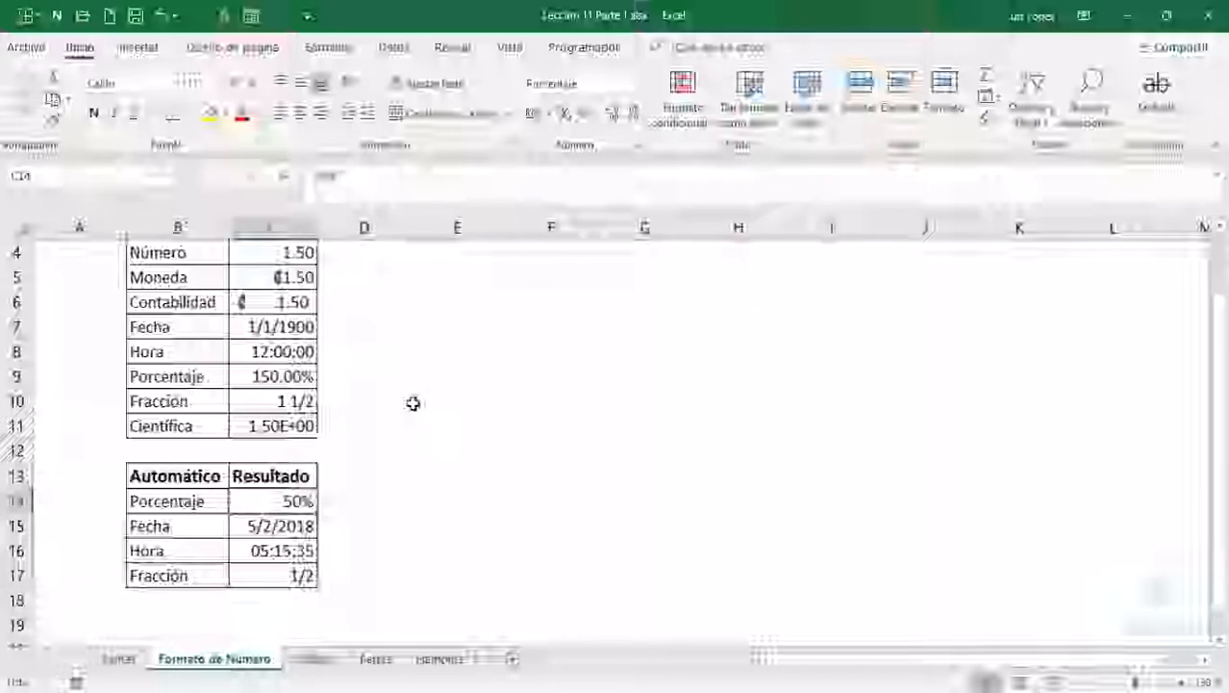
key(Right)
key(Right)
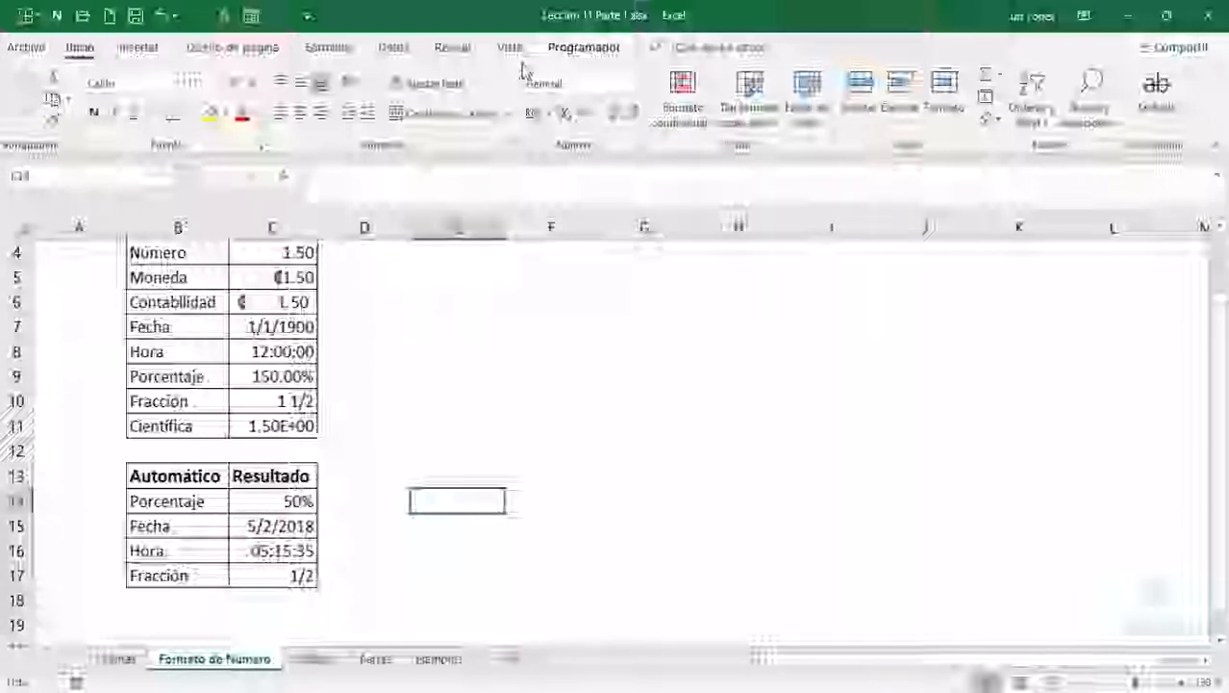
text(5.6)
key(Return)
click(478, 502)
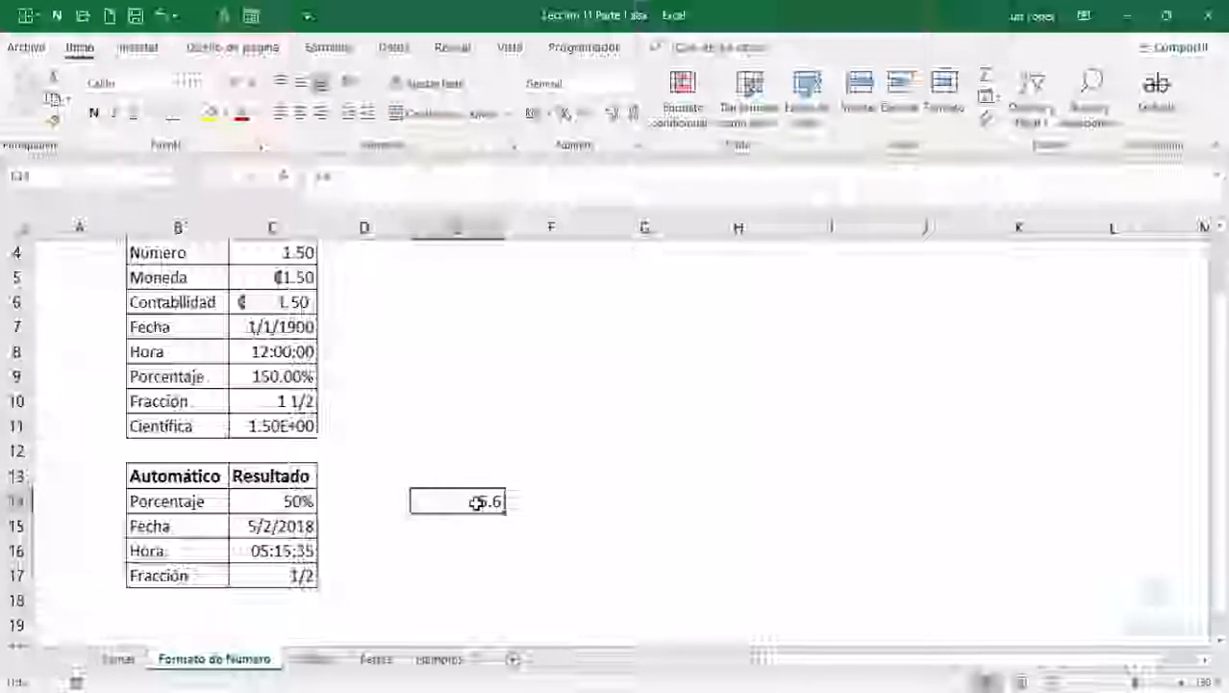
key(Delete)
key(Return)
Enter the plain decimal 0.56 in E14, in the row of the automatic Porcentaje example.
click(477, 503)
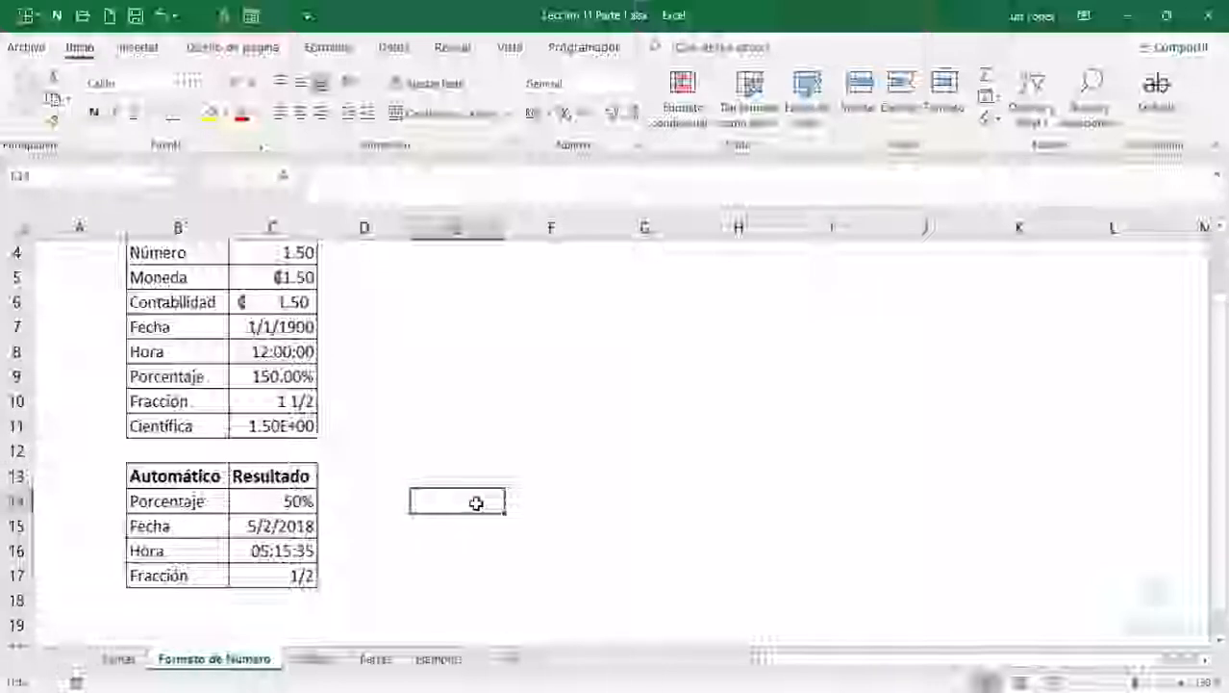
text(0.56)
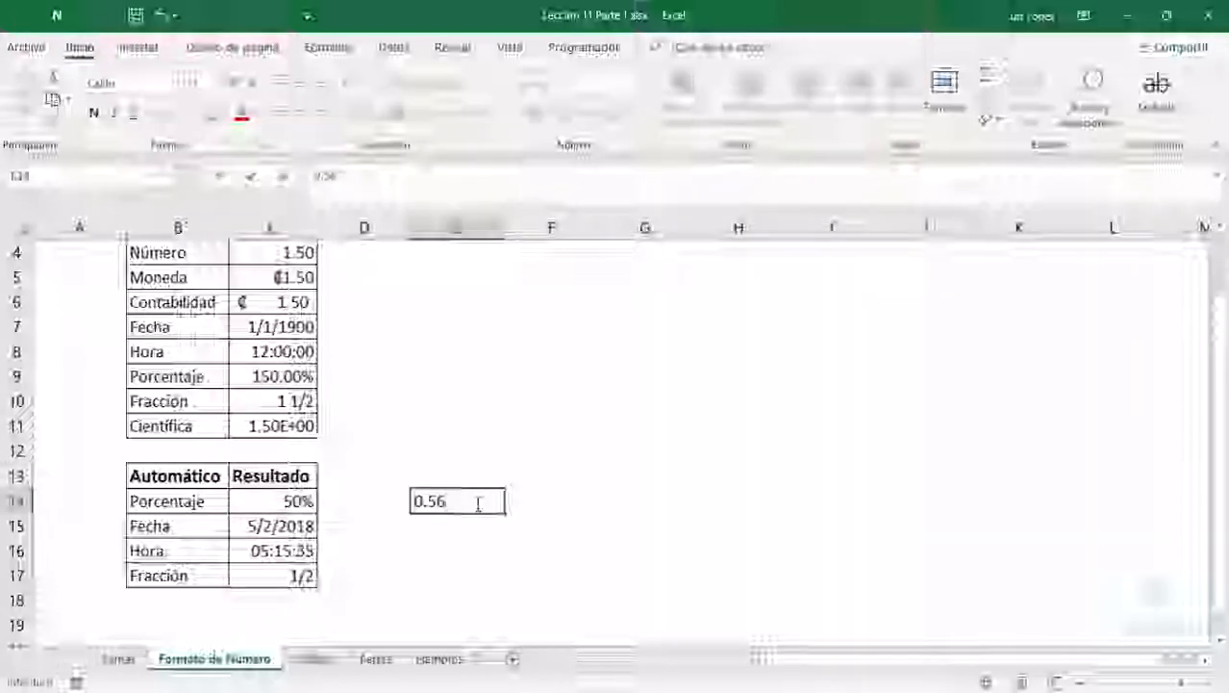
key(Return)
click(476, 503)
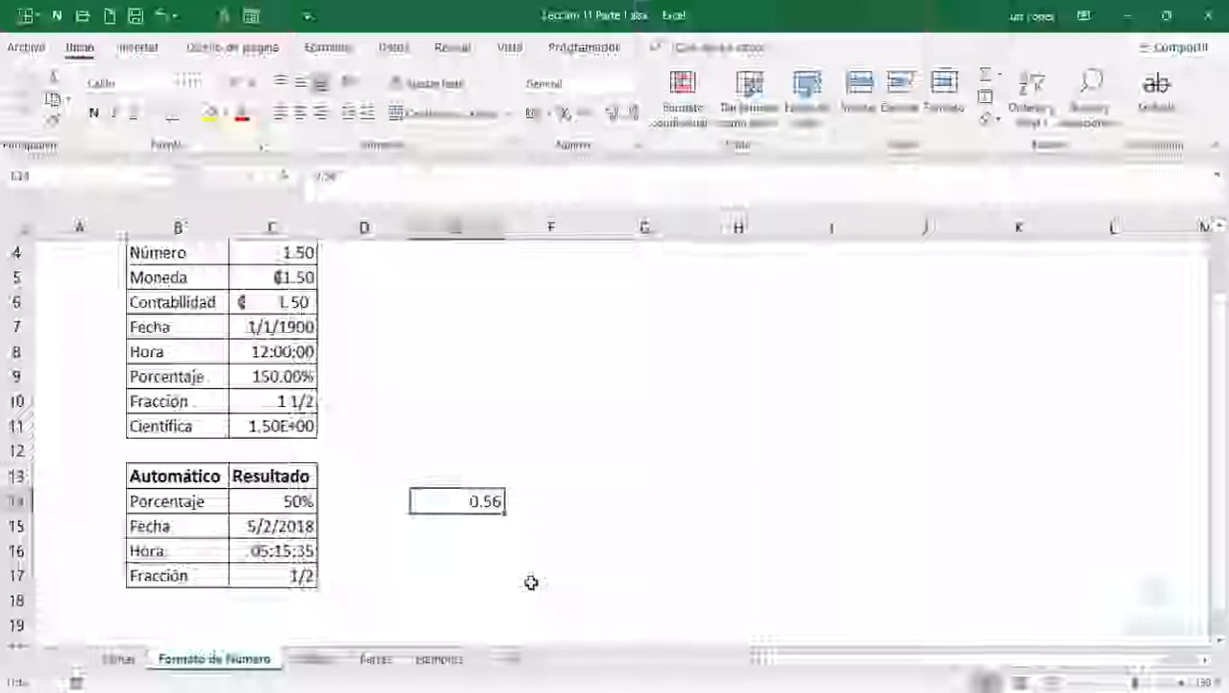
Add a percent sign to the value in E14 so that it is entered as 0.56%.
text(0.56)
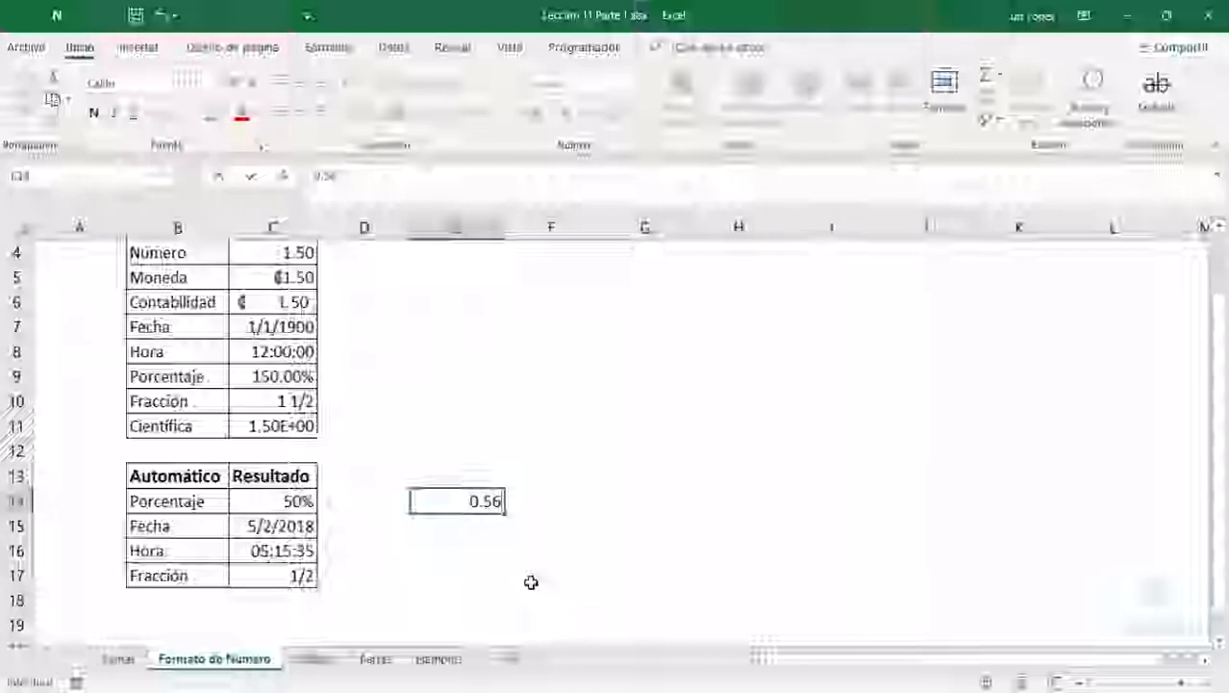
text(%)
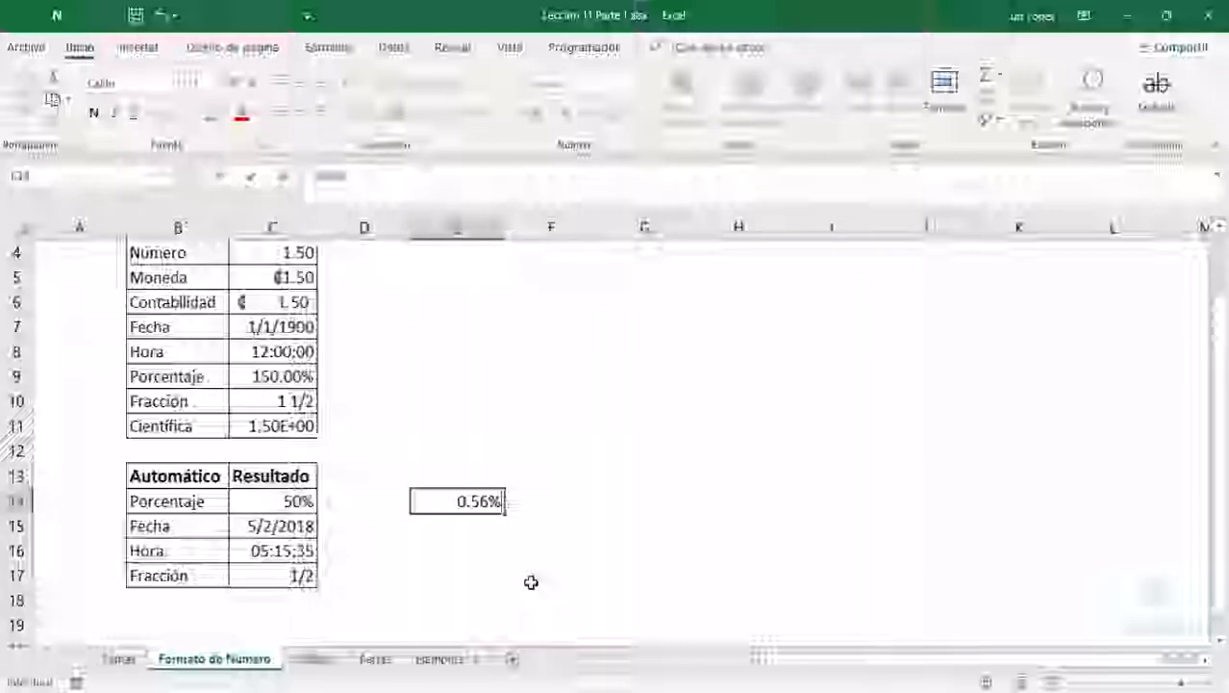
key(Return)
key(Up)
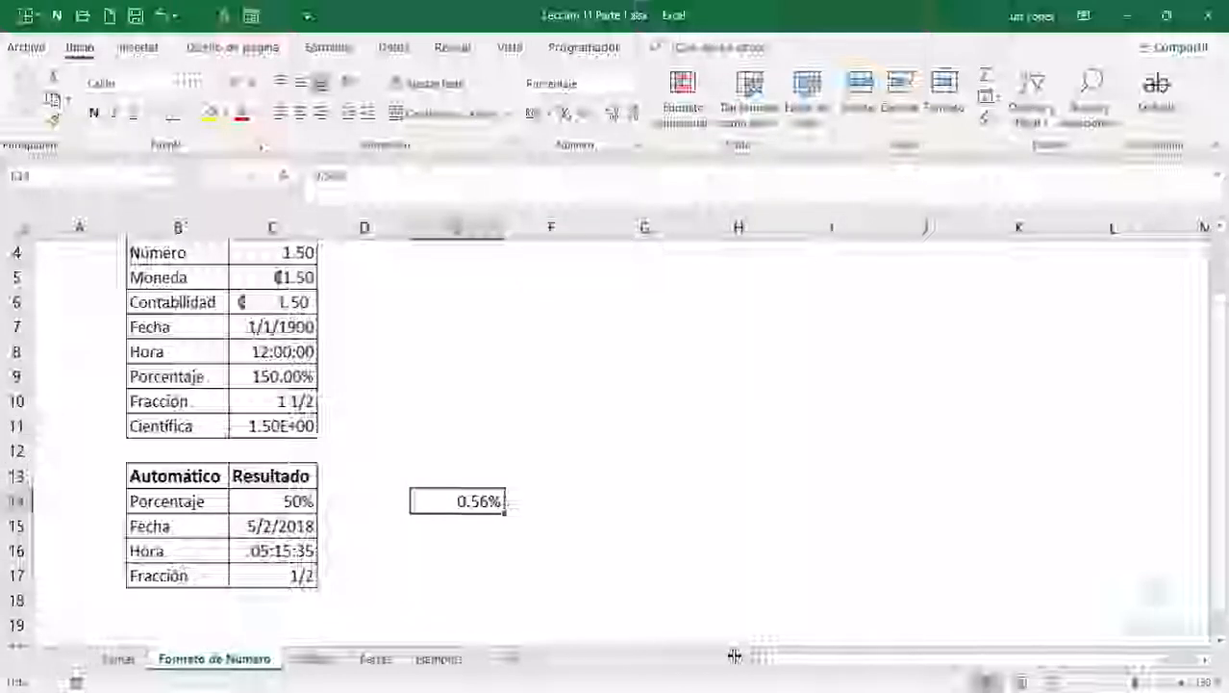
Replace the value in E14 with 56%.
text(56%)
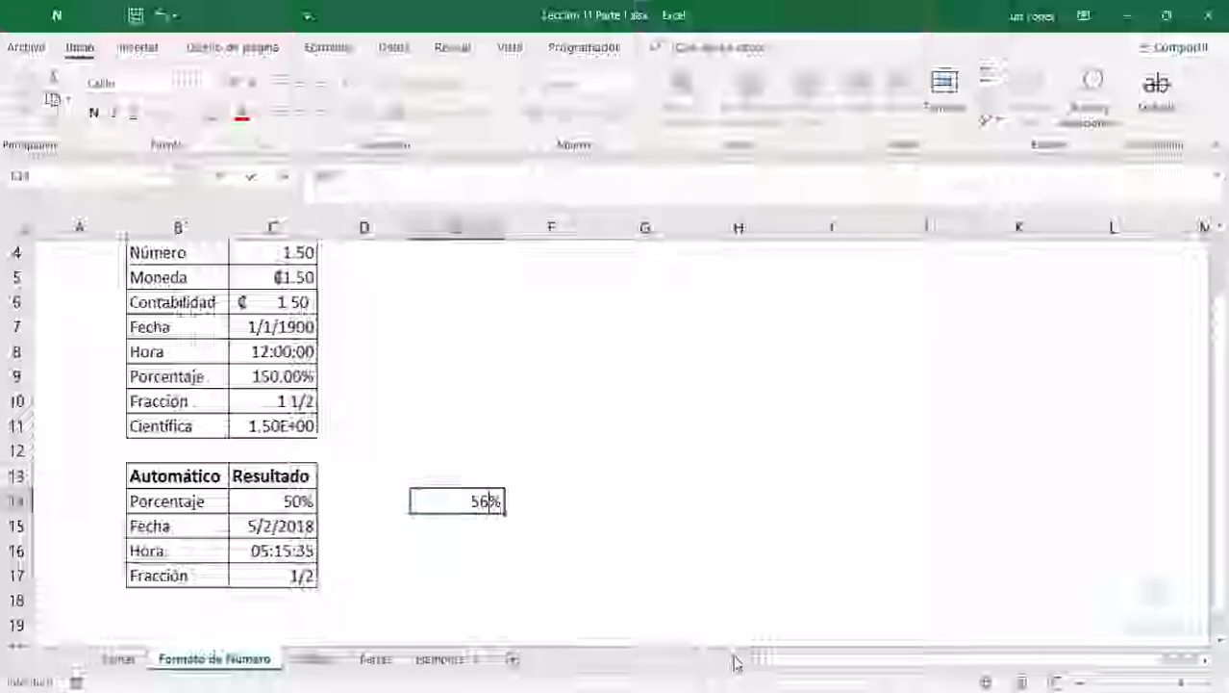
key(Return)
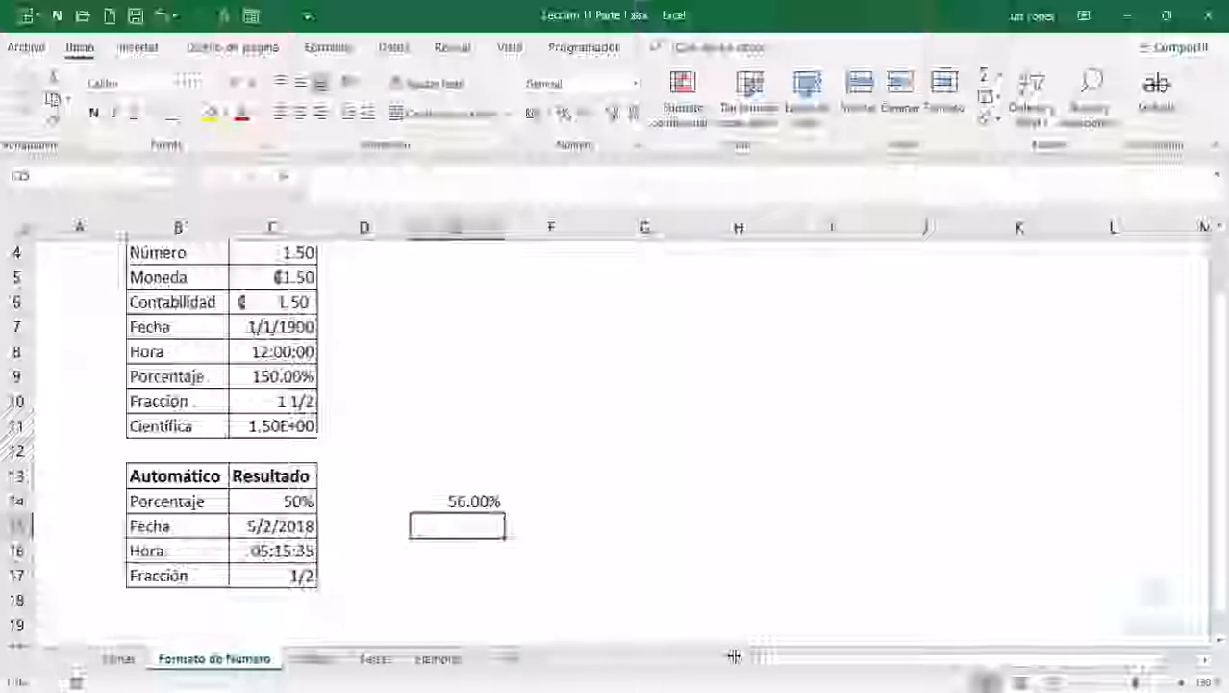
key(Up)
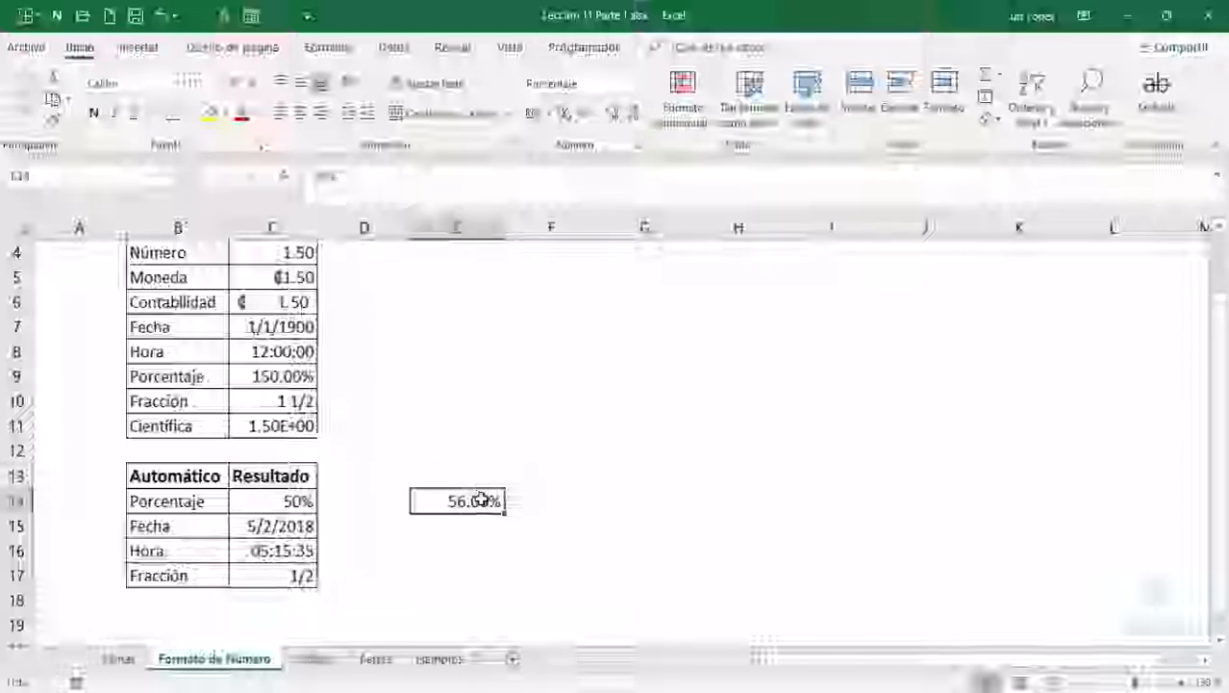
Clear and re-enter E14 as 56 without retyping the percent sign, and give the cell the General format.
key(Delete)
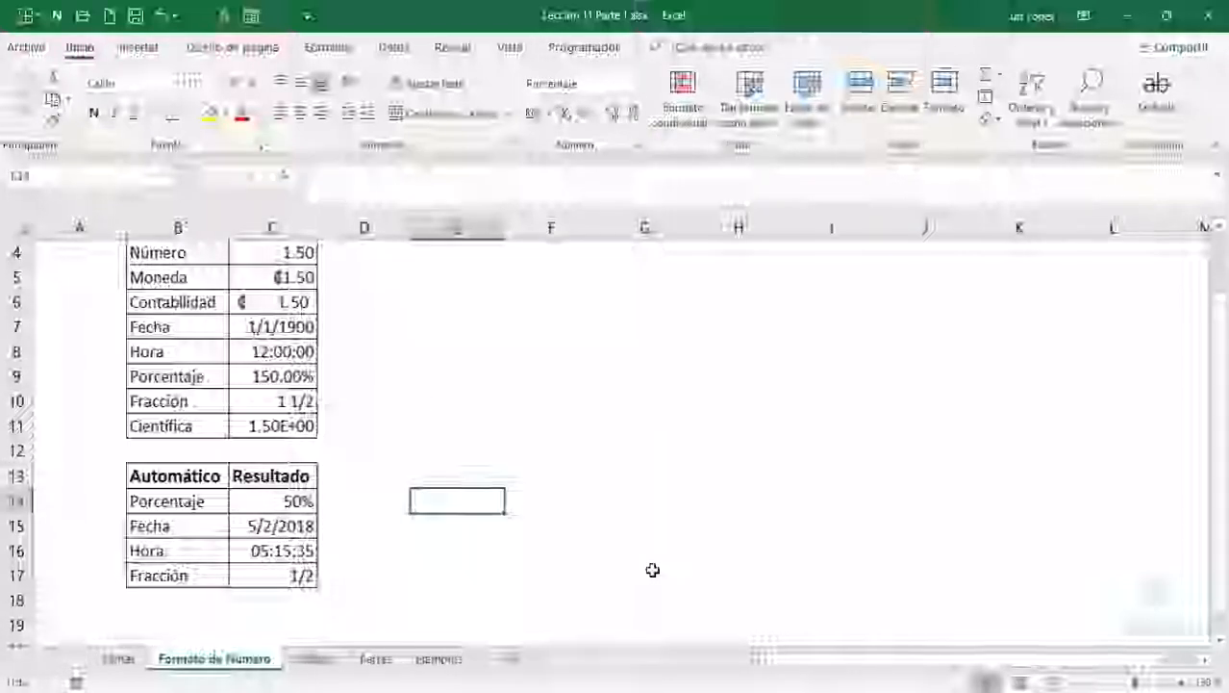
text(56)
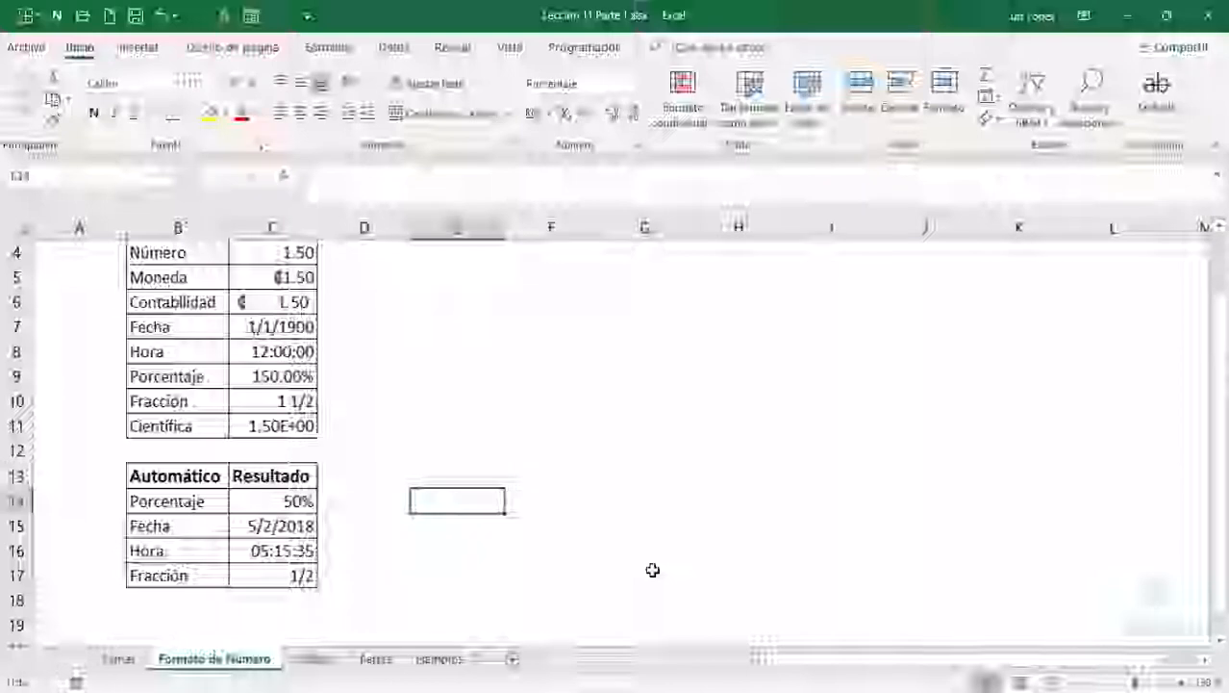
key(Return)
key(Up)
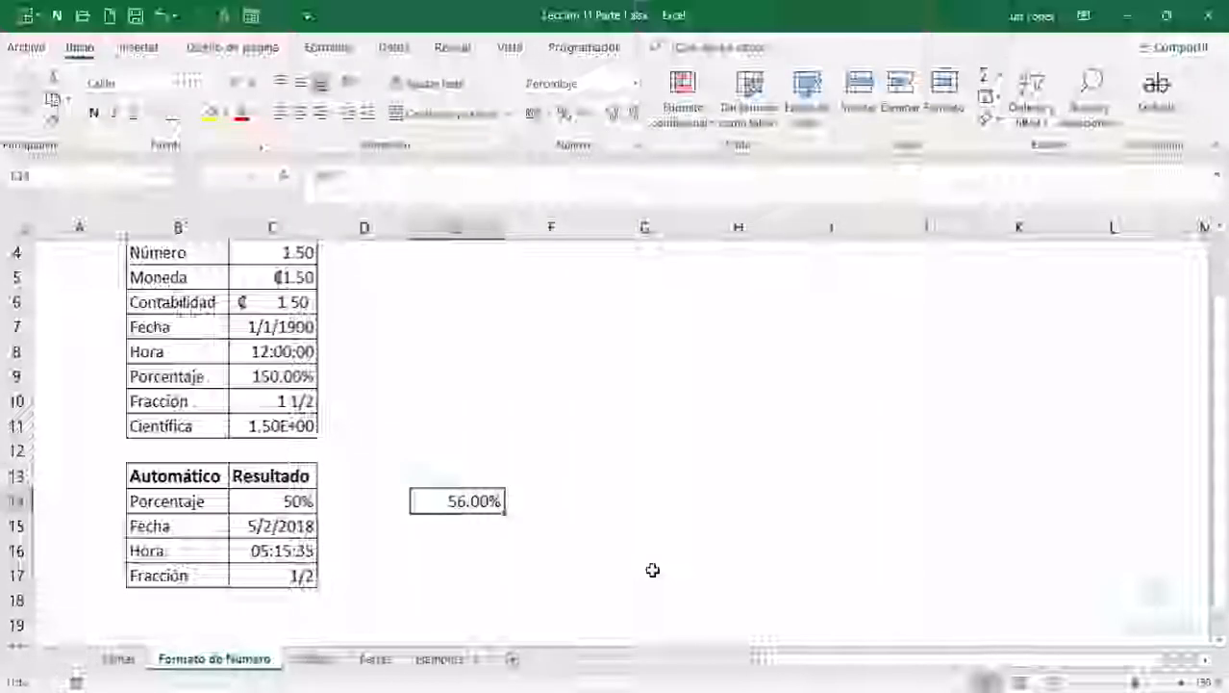
click(640, 83)
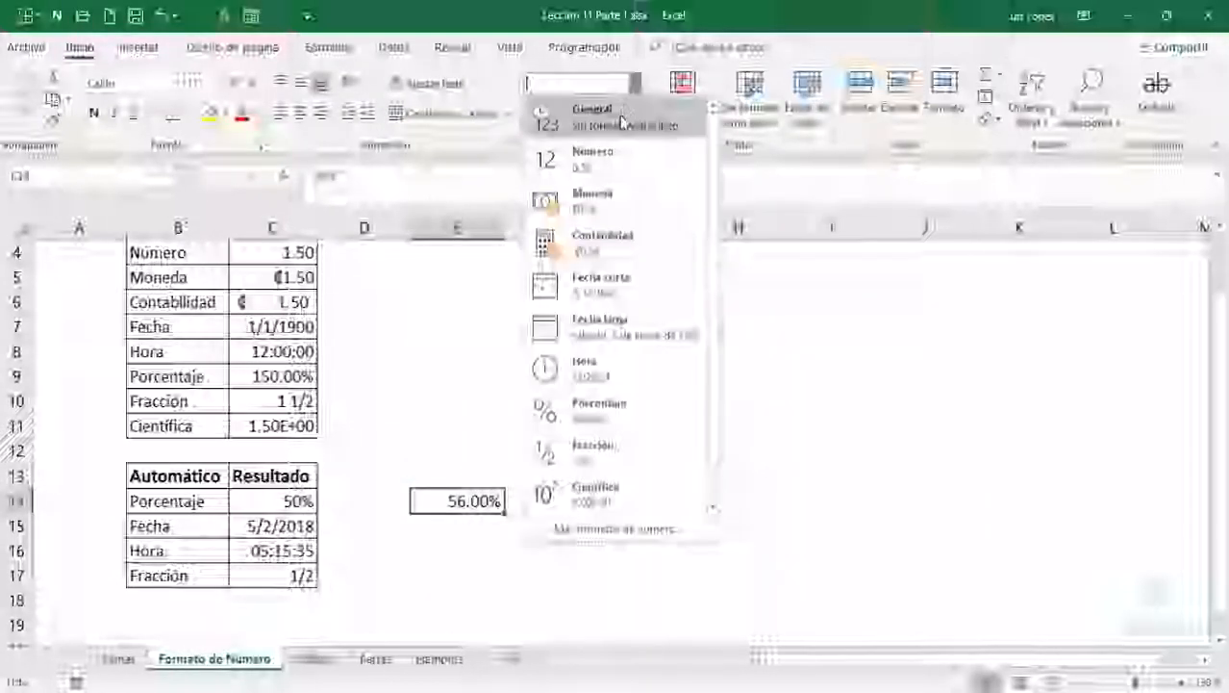
click(623, 115)
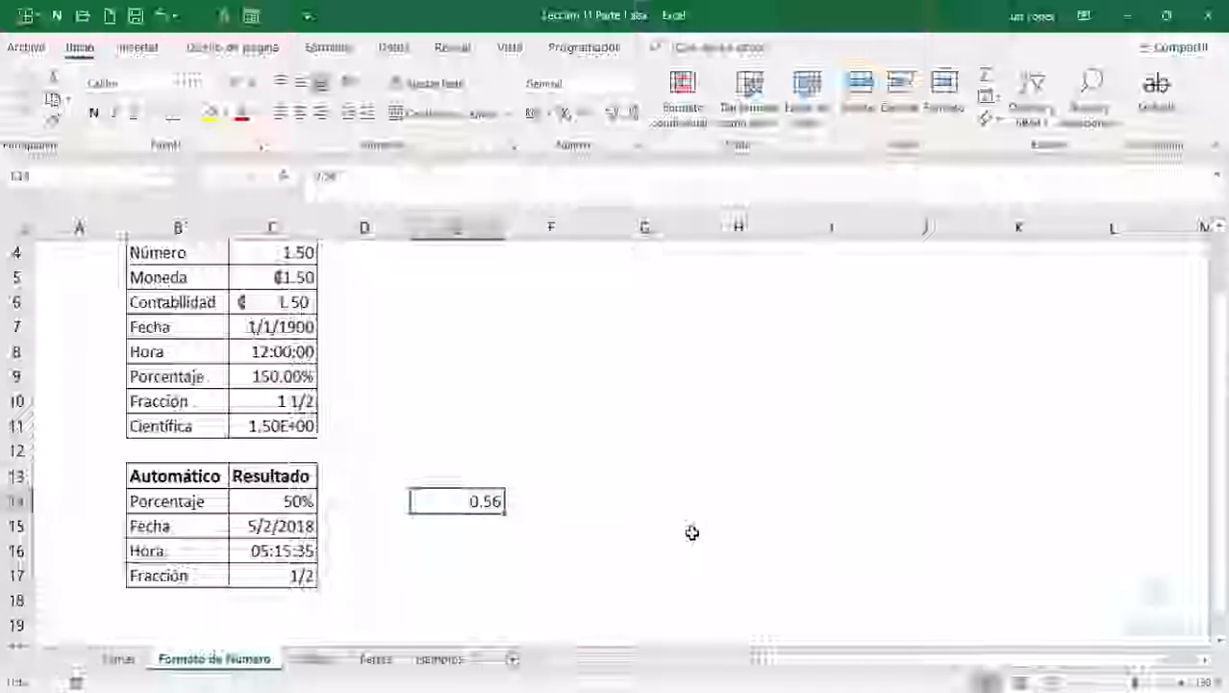
Clear the test value from E14 and select E15 in the row of the automatic Fecha example.
key(Delete)
key(Return)
key(Left)
key(Left)
key(Left)
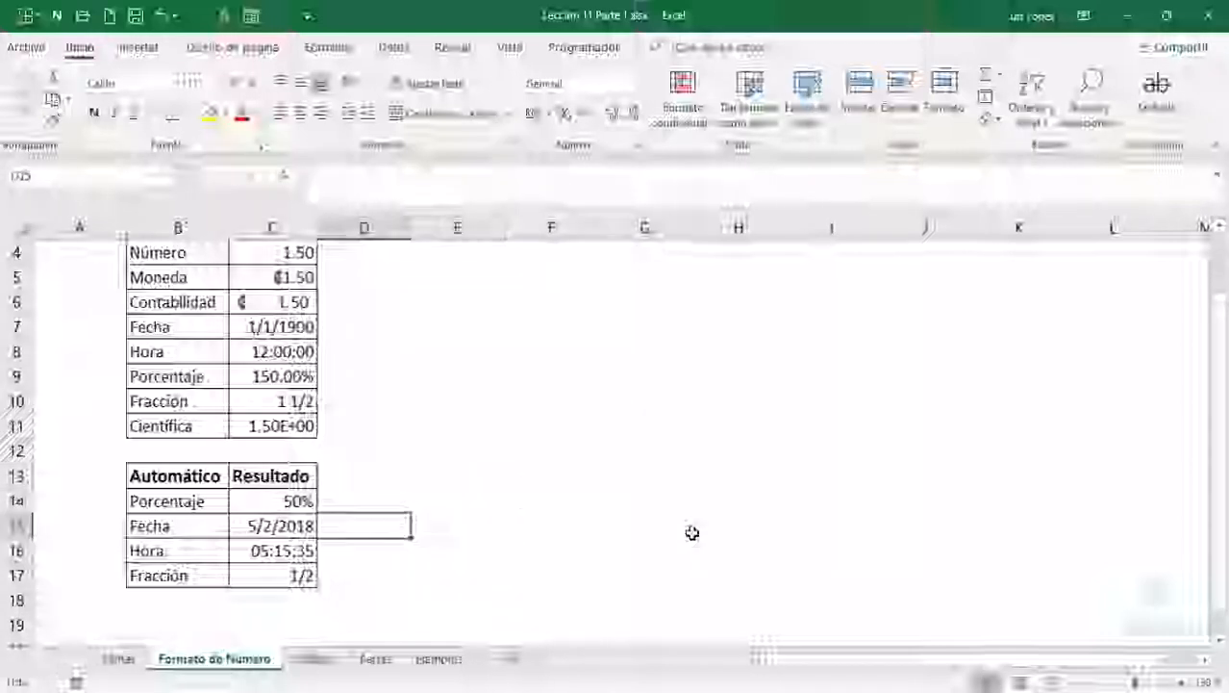
key(Right)
key(Right)
key(Right)
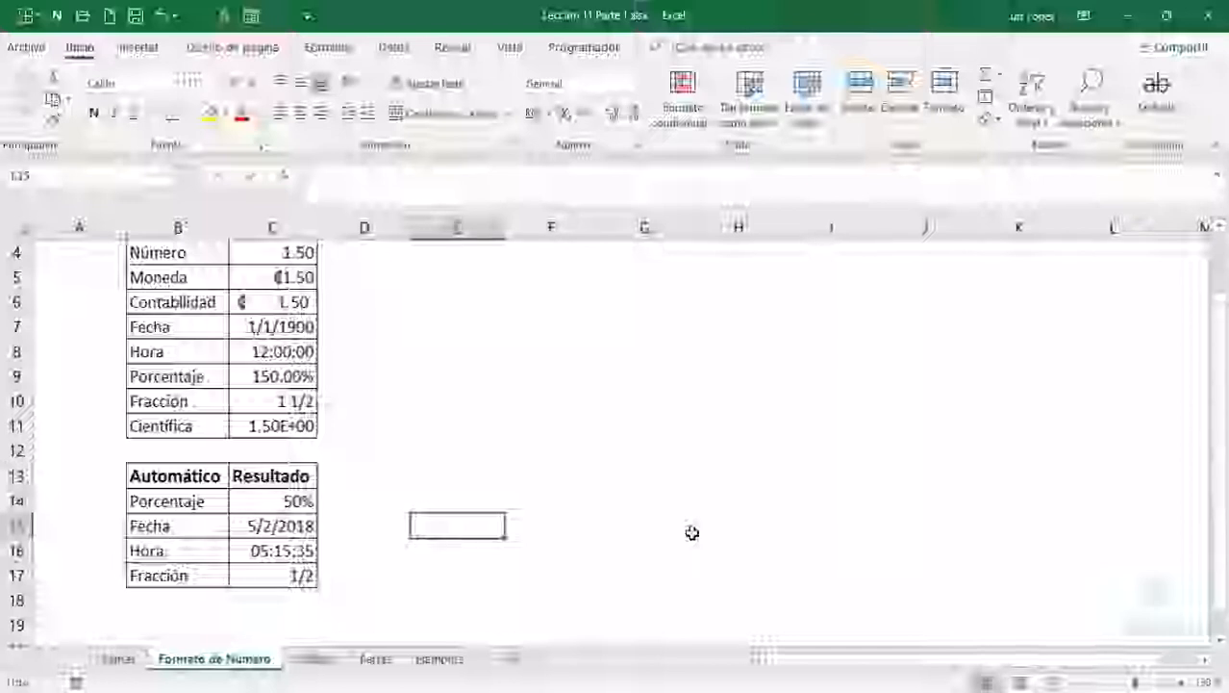
Enter 5/2 in E15 to test automatic date recognition, and open the cell to view the full stored date.
text(5/2)
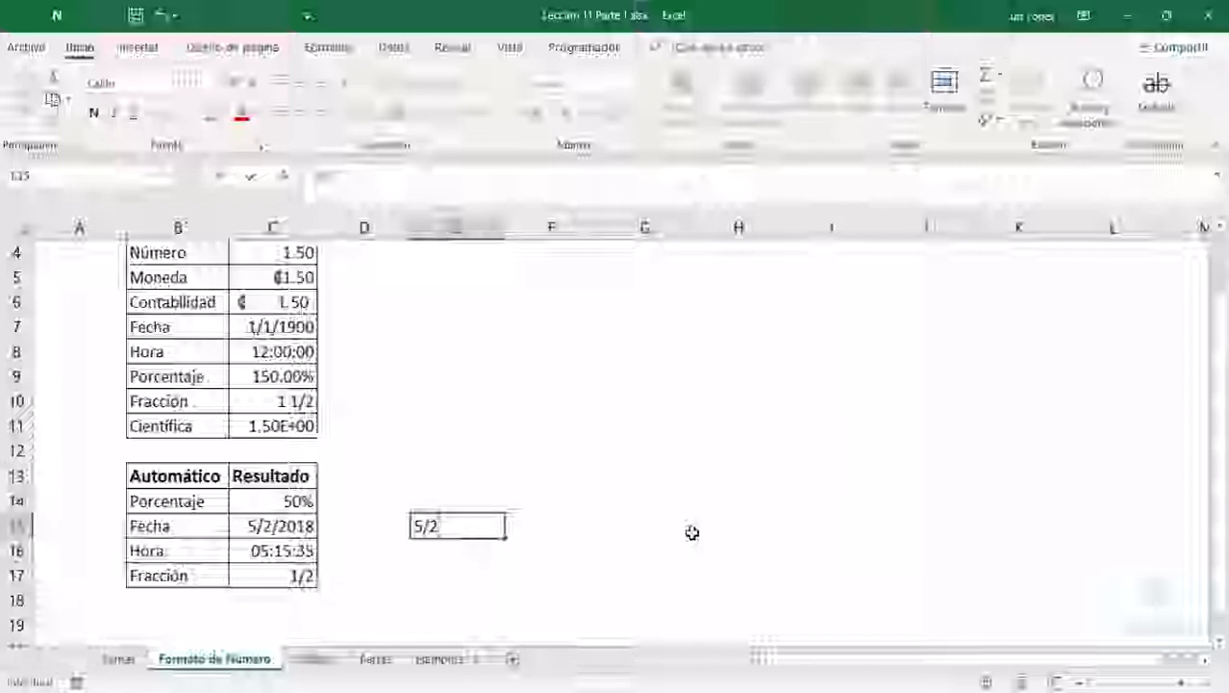
key(Return)
key(Up)
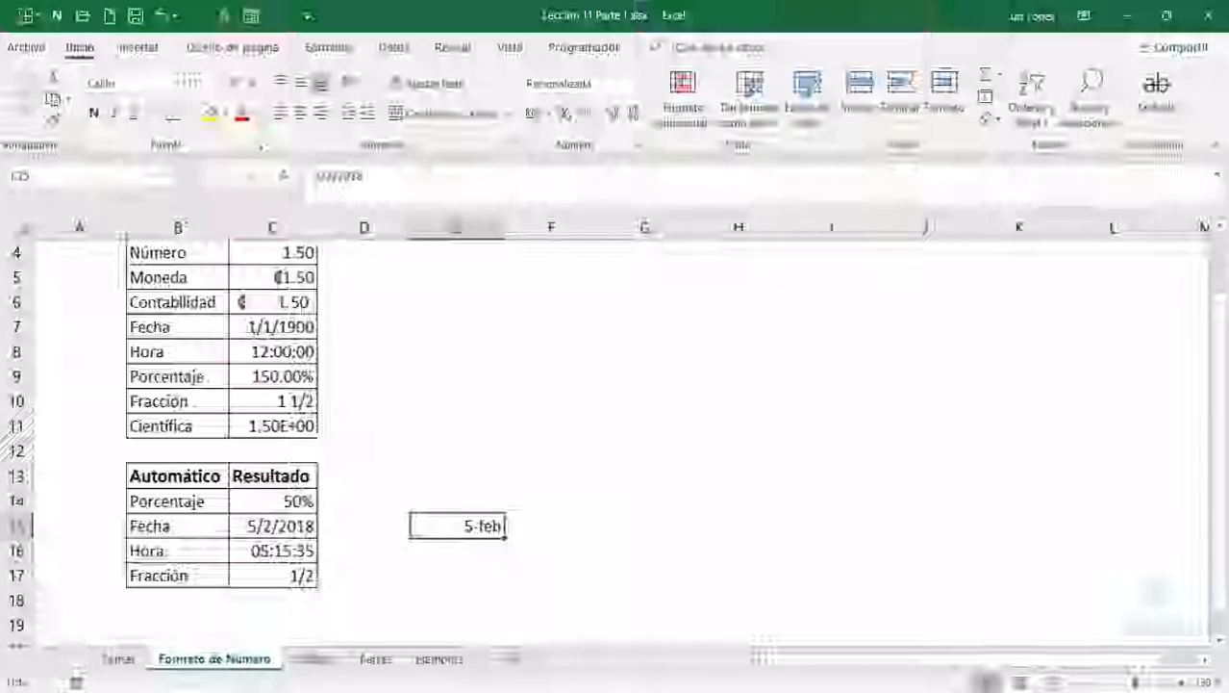
key(F2)
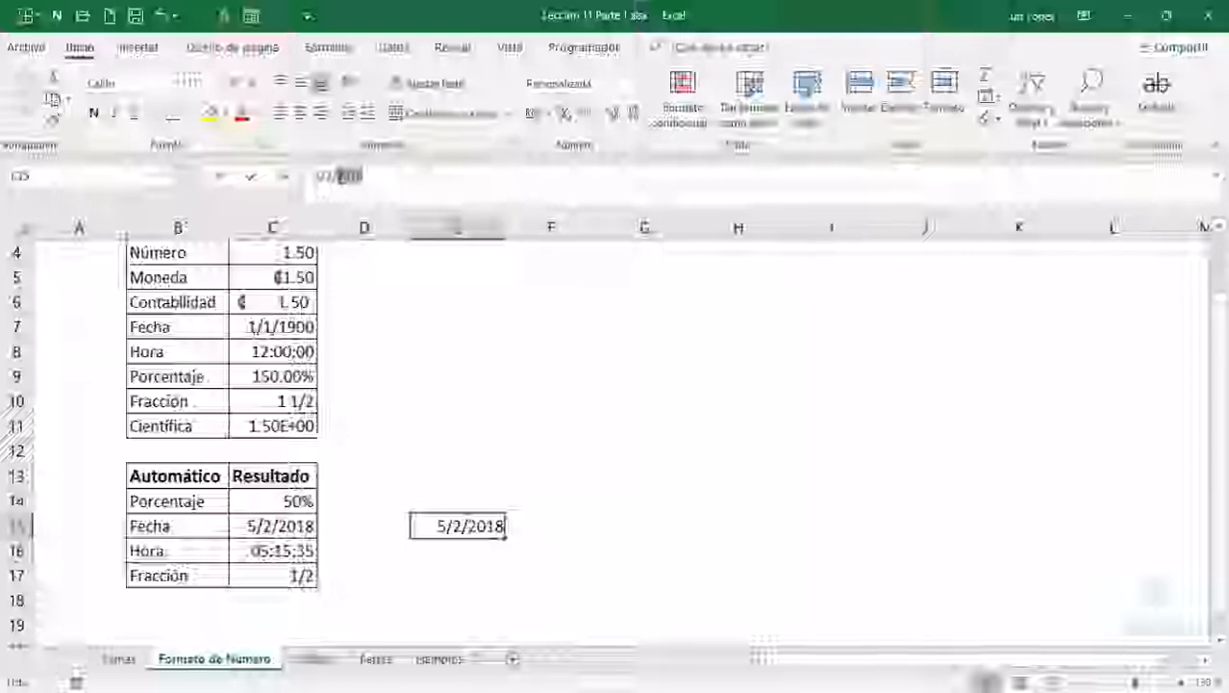
key(Return)
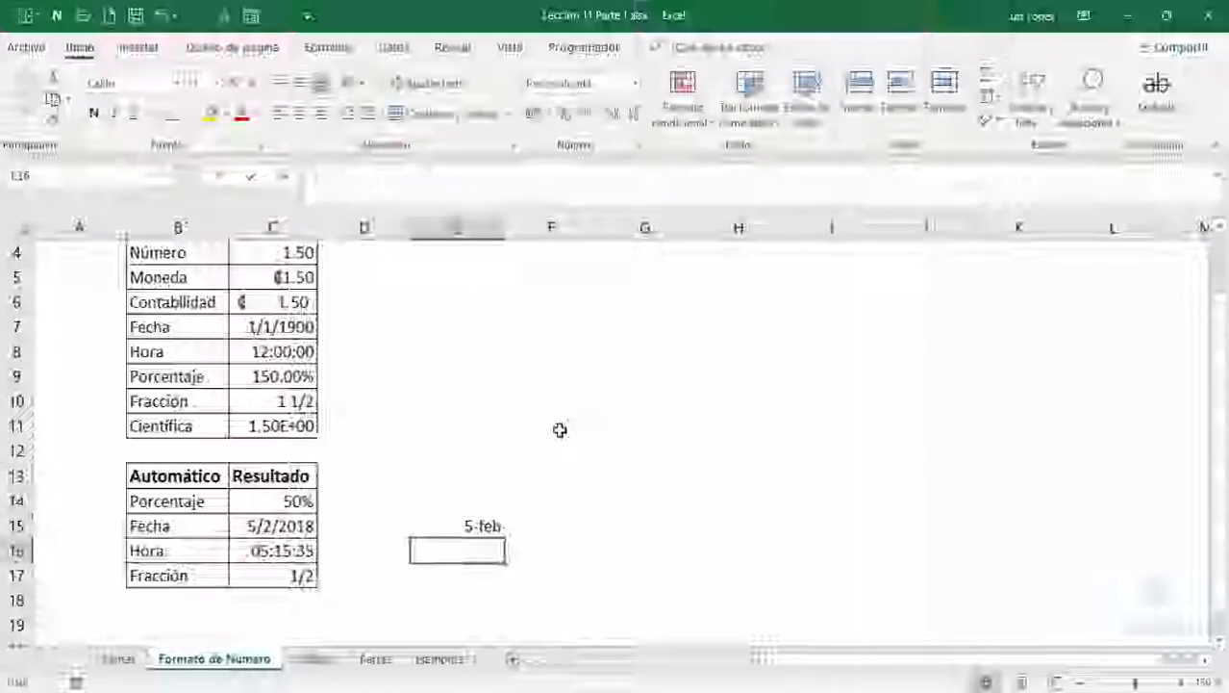
Compare the test date in E15 with the Fecha example in C15, and clear E15.
click(478, 523)
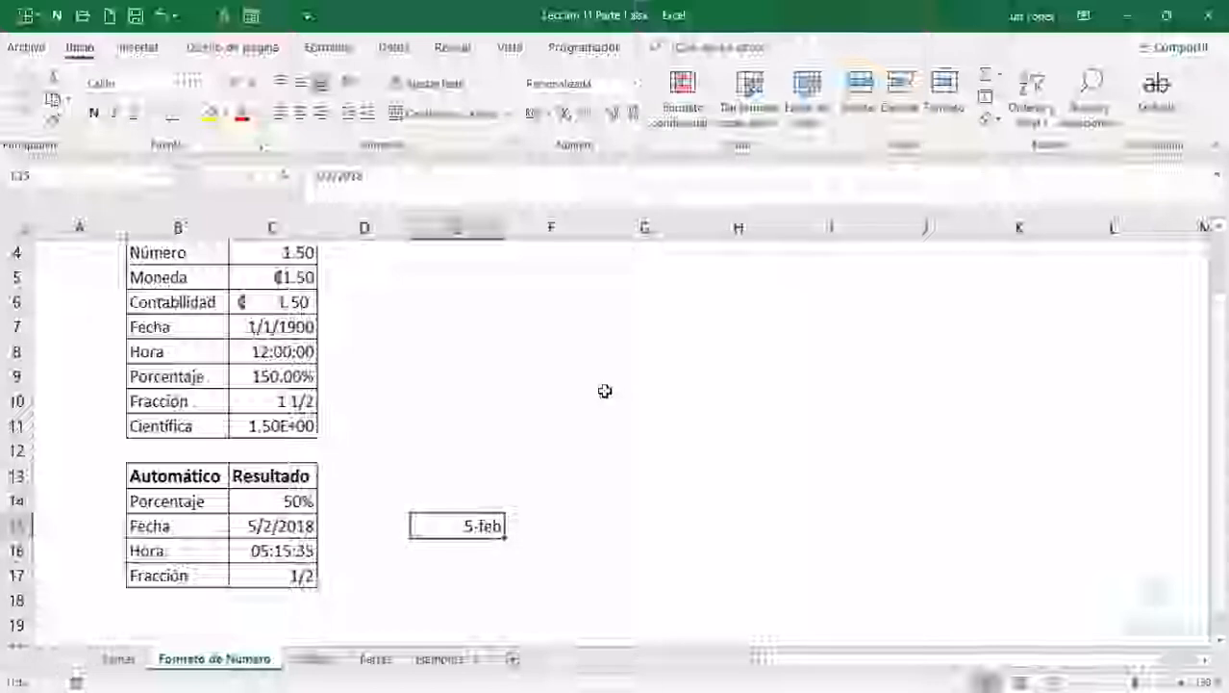
click(277, 525)
click(476, 525)
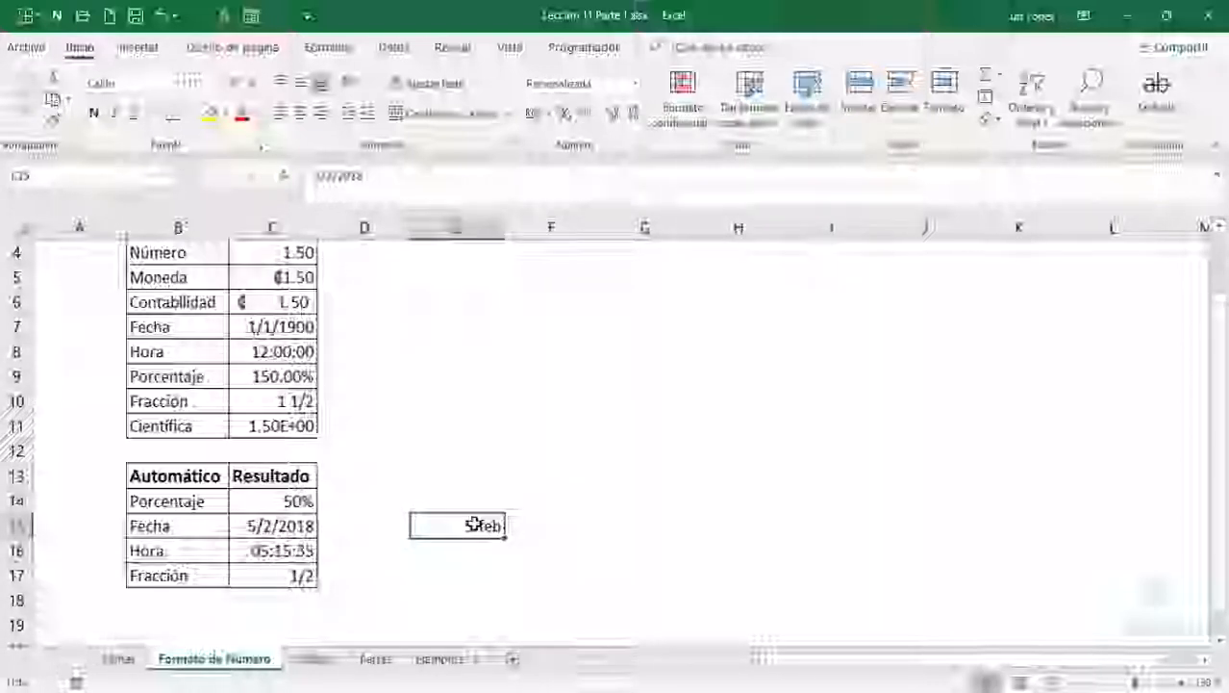
key(Delete)
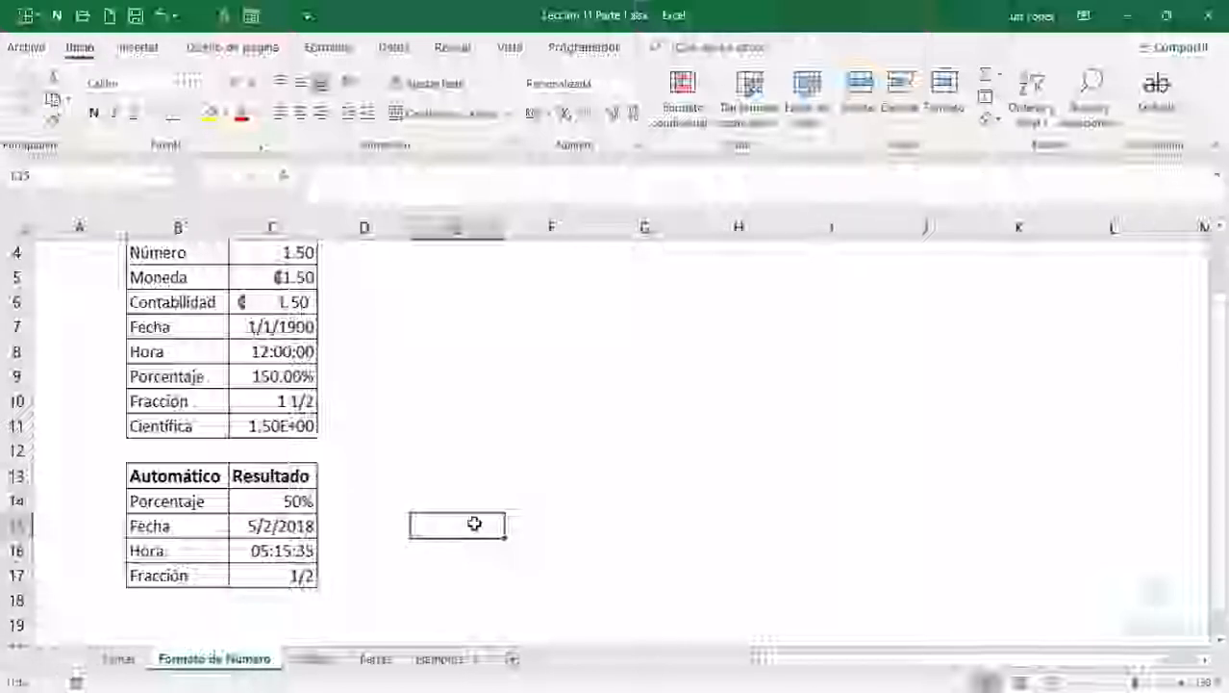
Check the Hora example in C16 and enter the time 05:15 a. m. in E16.
key(Down)
key(Down)
key(Up)
key(Left)
key(Left)
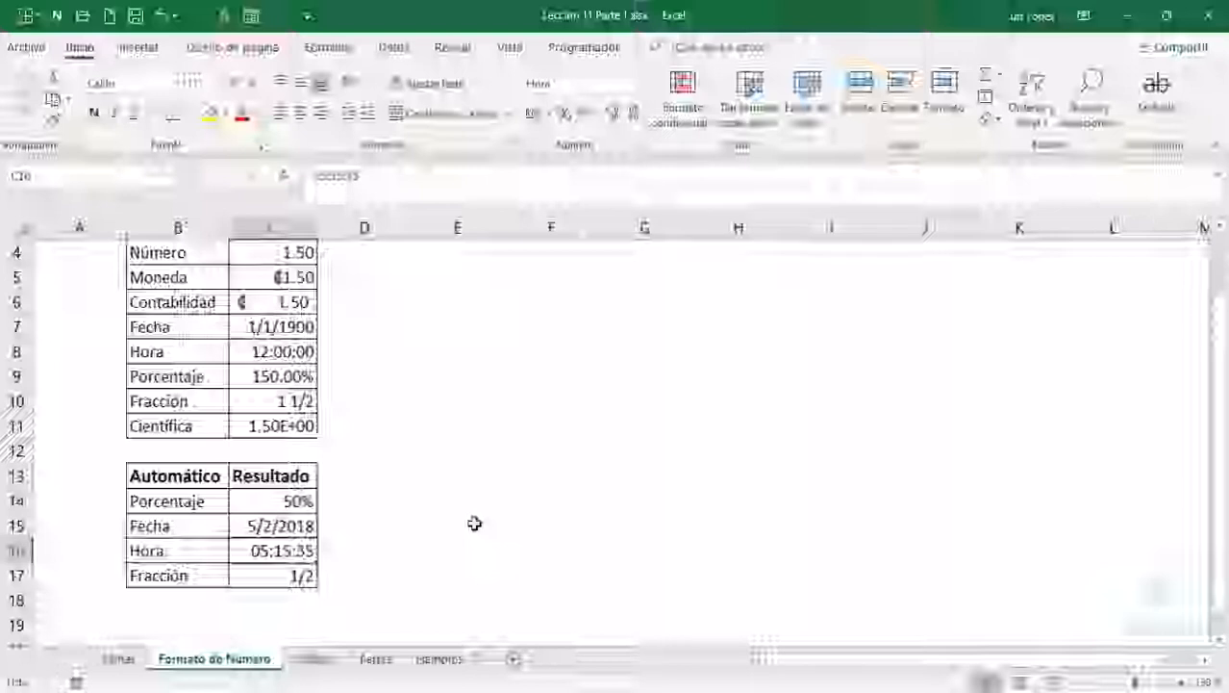
key(Right)
key(Right)
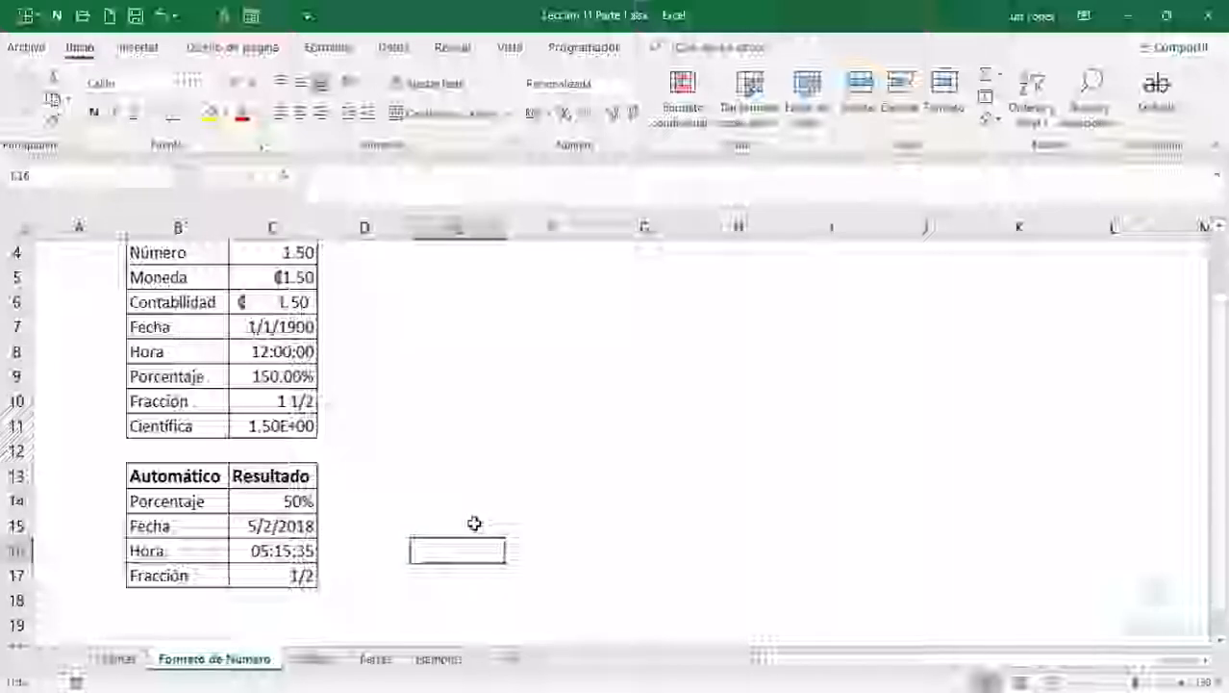
text(05:15 )
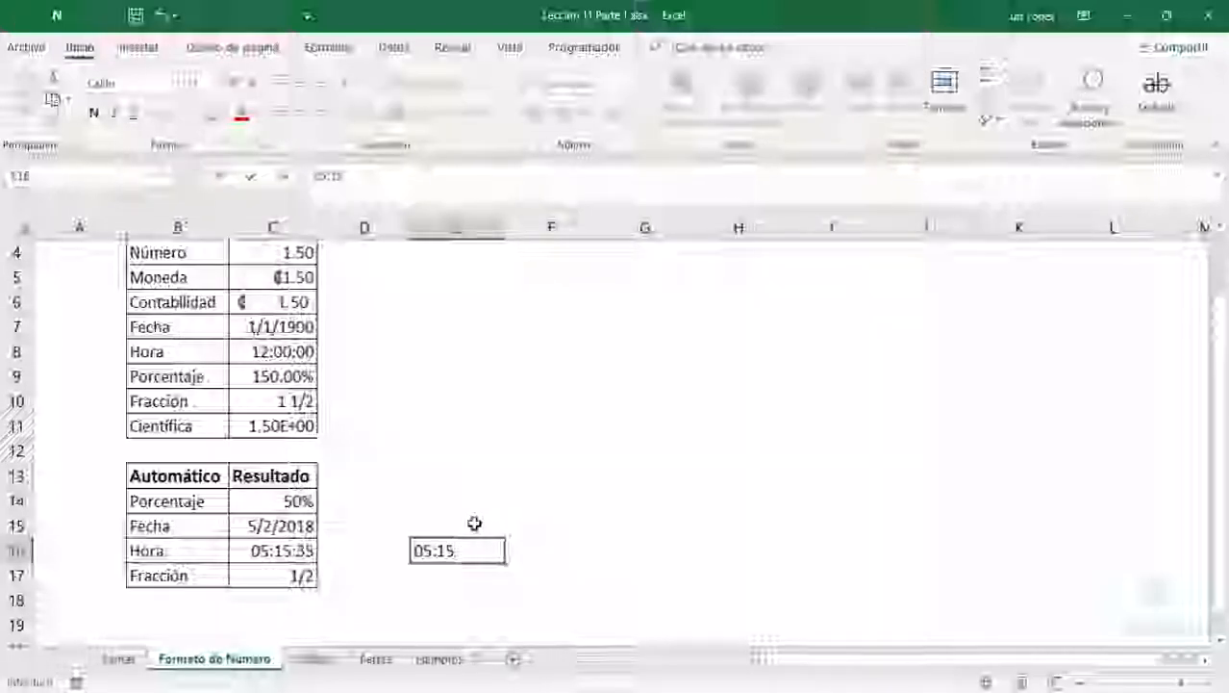
text(a. m.)
key(Return)
key(Up)
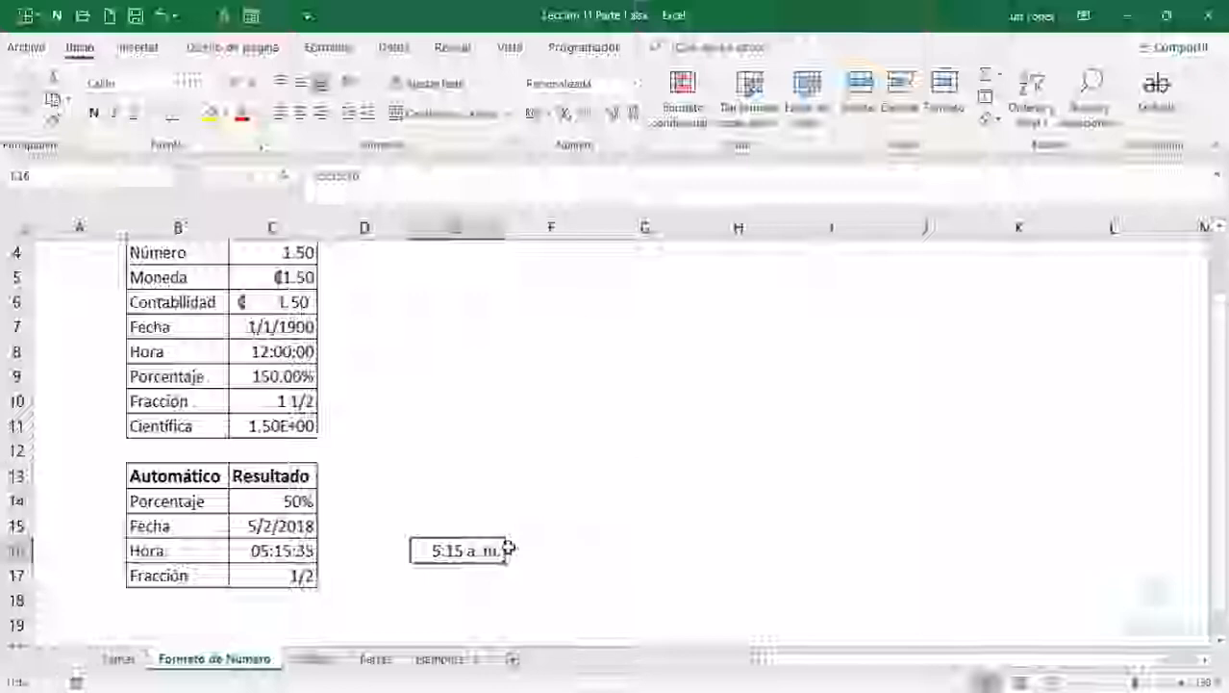
Apply the Hora number format to E16 and clear the test time.
click(635, 83)
click(596, 381)
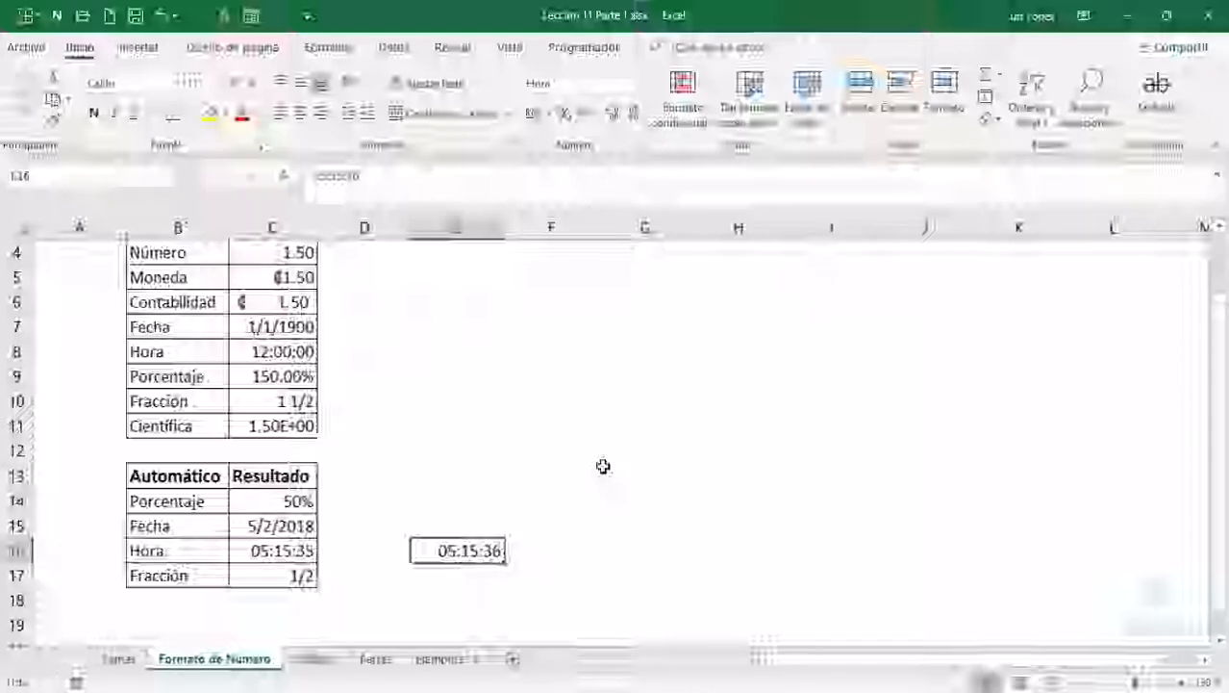
key(Escape)
Check the Fracción example in C17, and try entering 1/2 without a leading zero in E17.
key(Down)
key(Left)
key(Left)
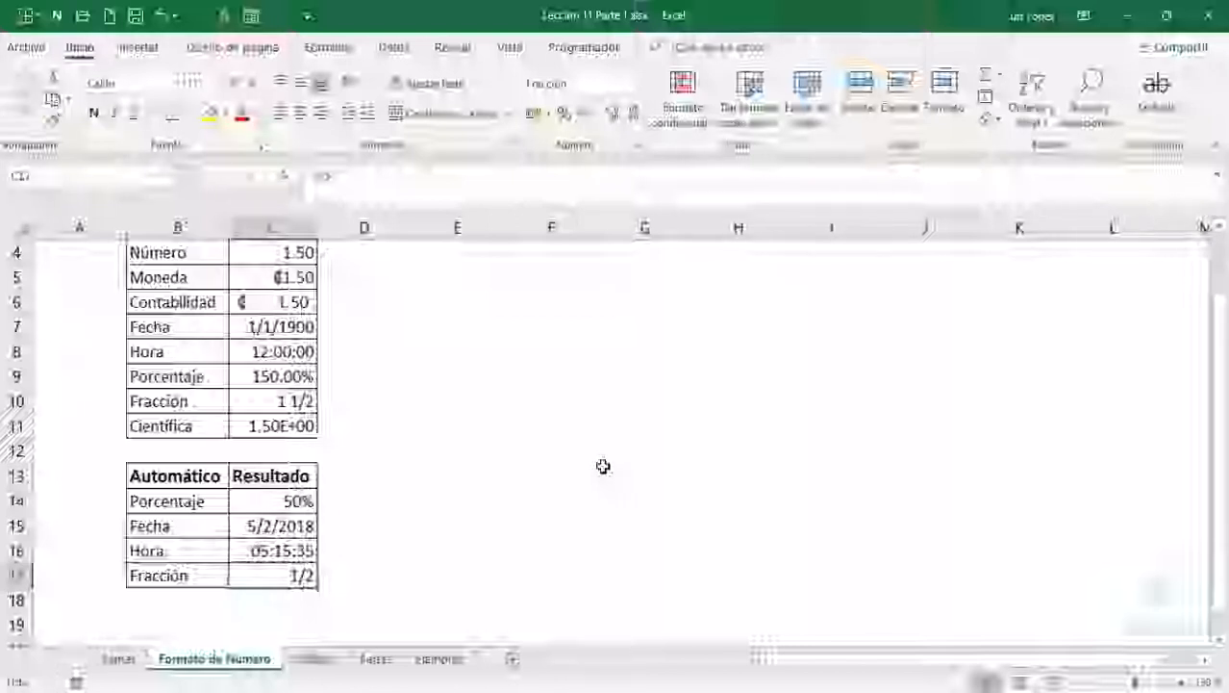
key(Right)
key(Right)
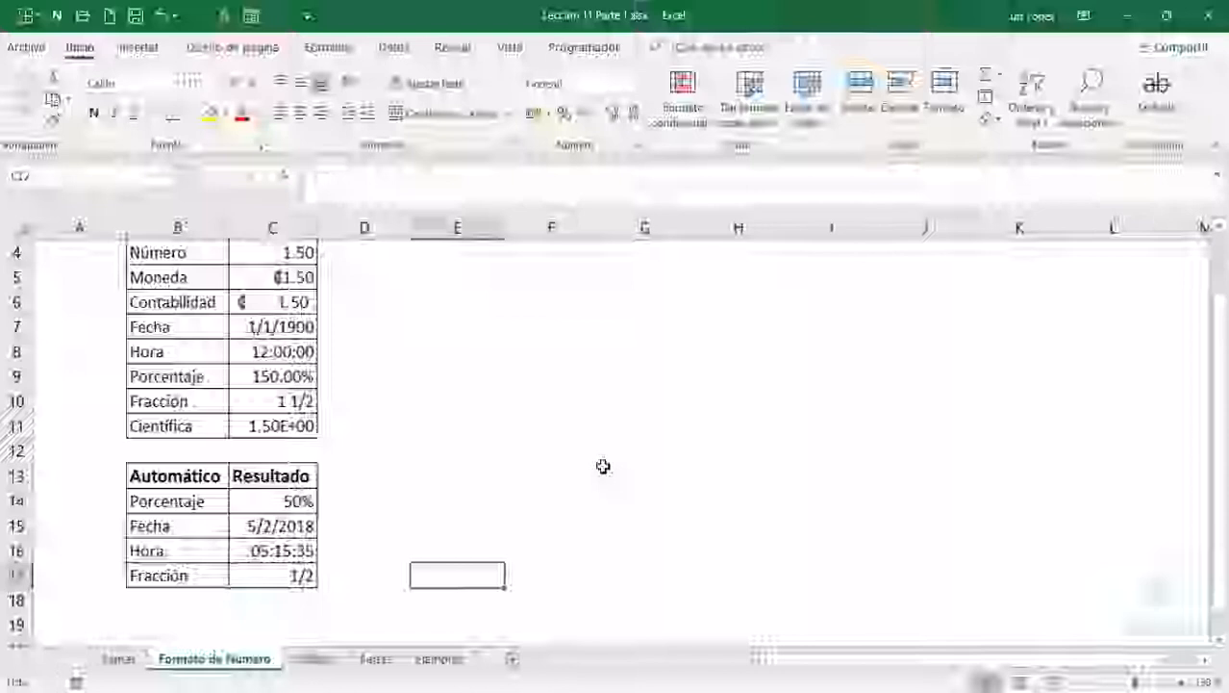
text(1/2)
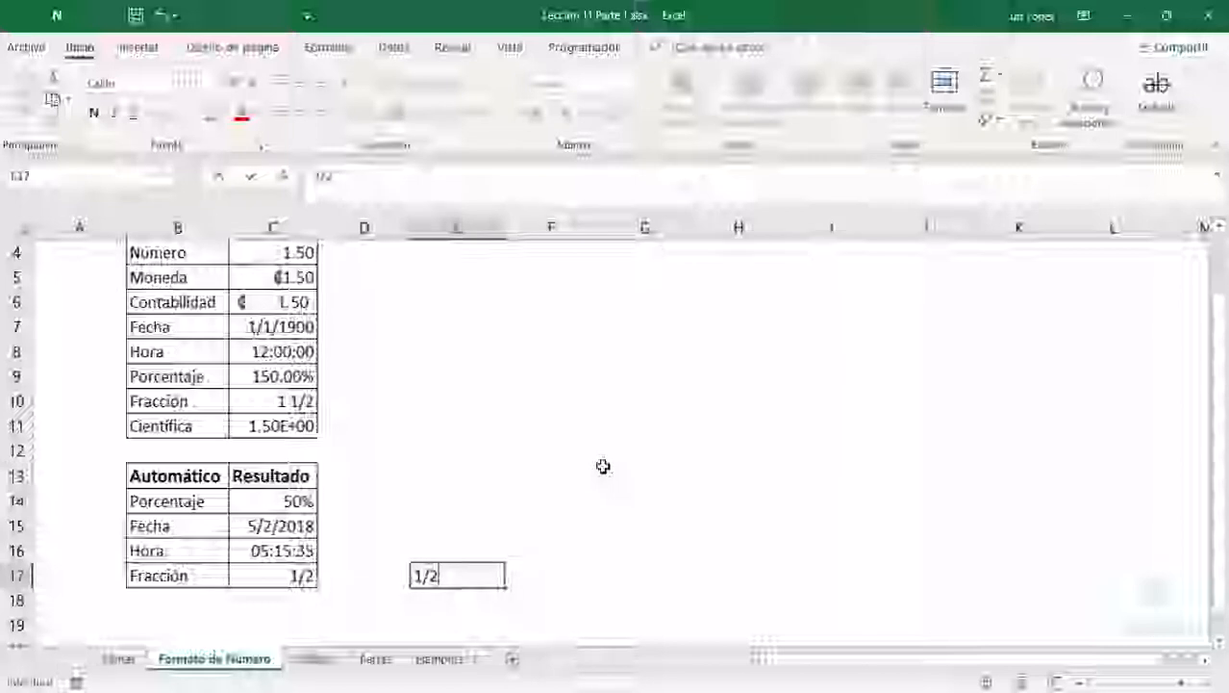
key(Return)
key(Up)
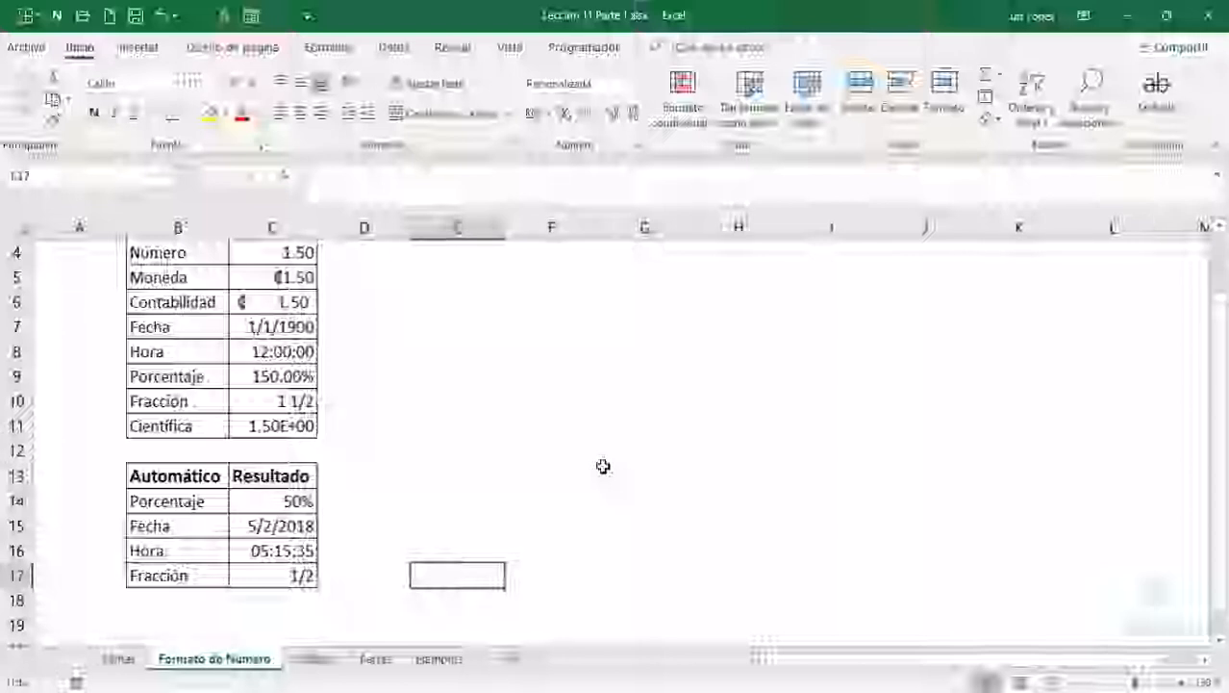
Enter 0 1/2 in E17 so that the value is recognized as a fraction.
text(0)
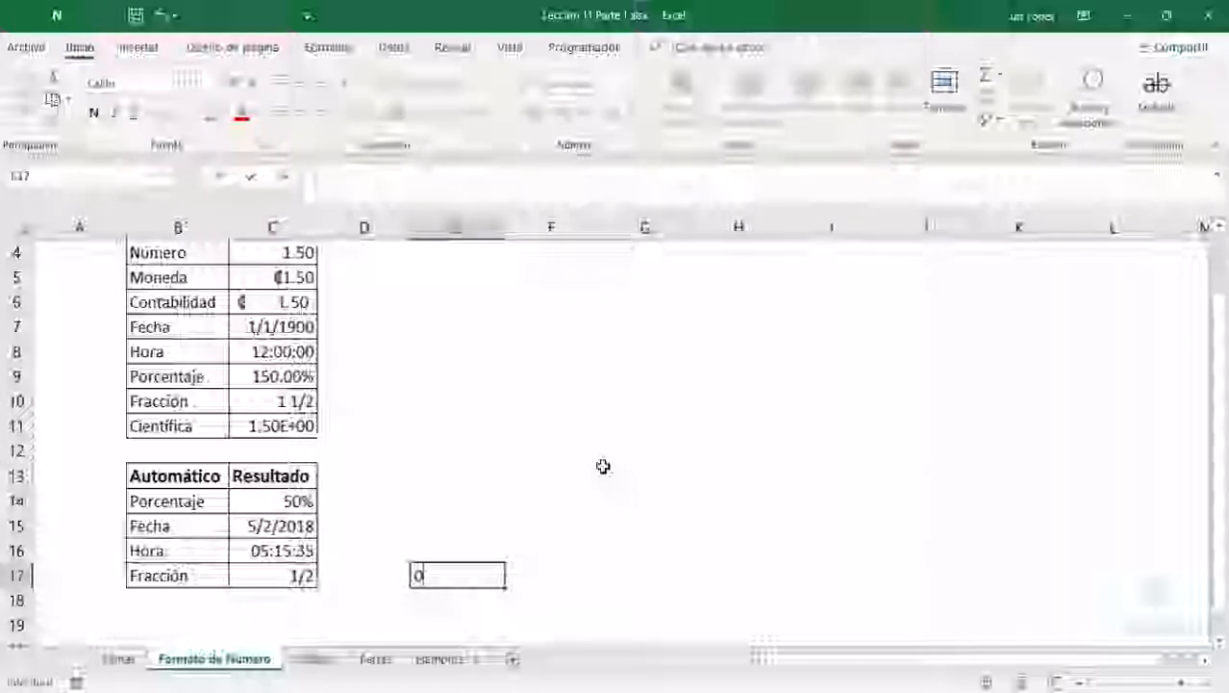
text( 1/2)
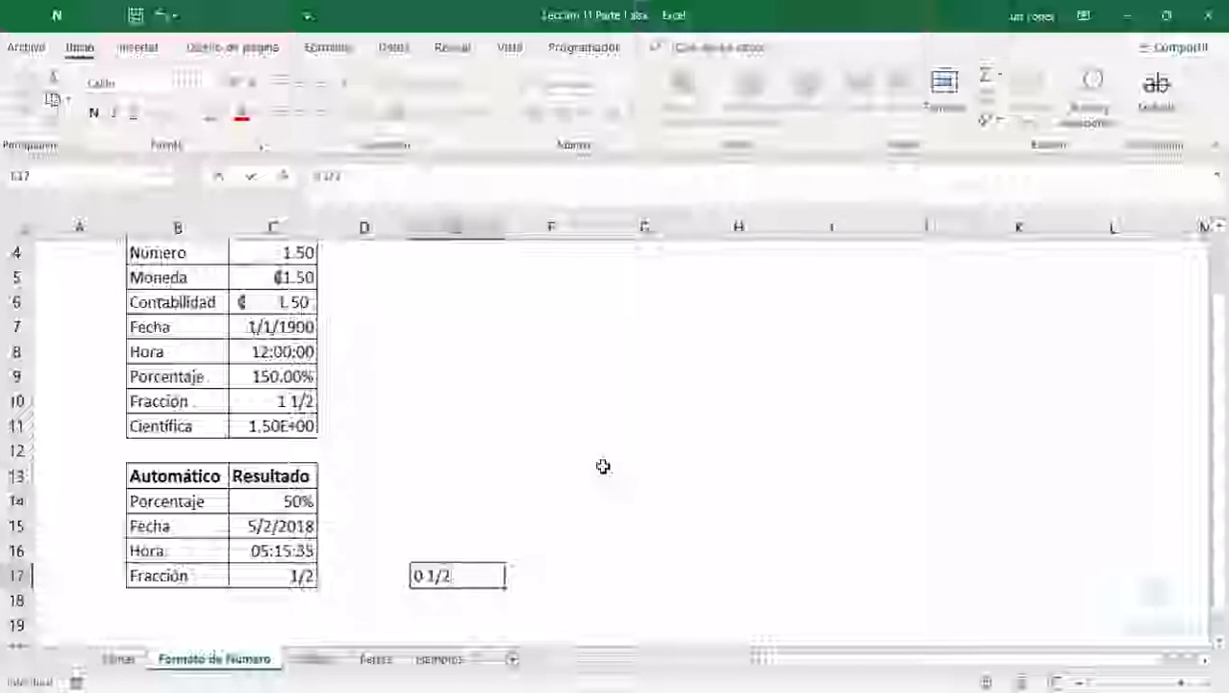
key(Return)
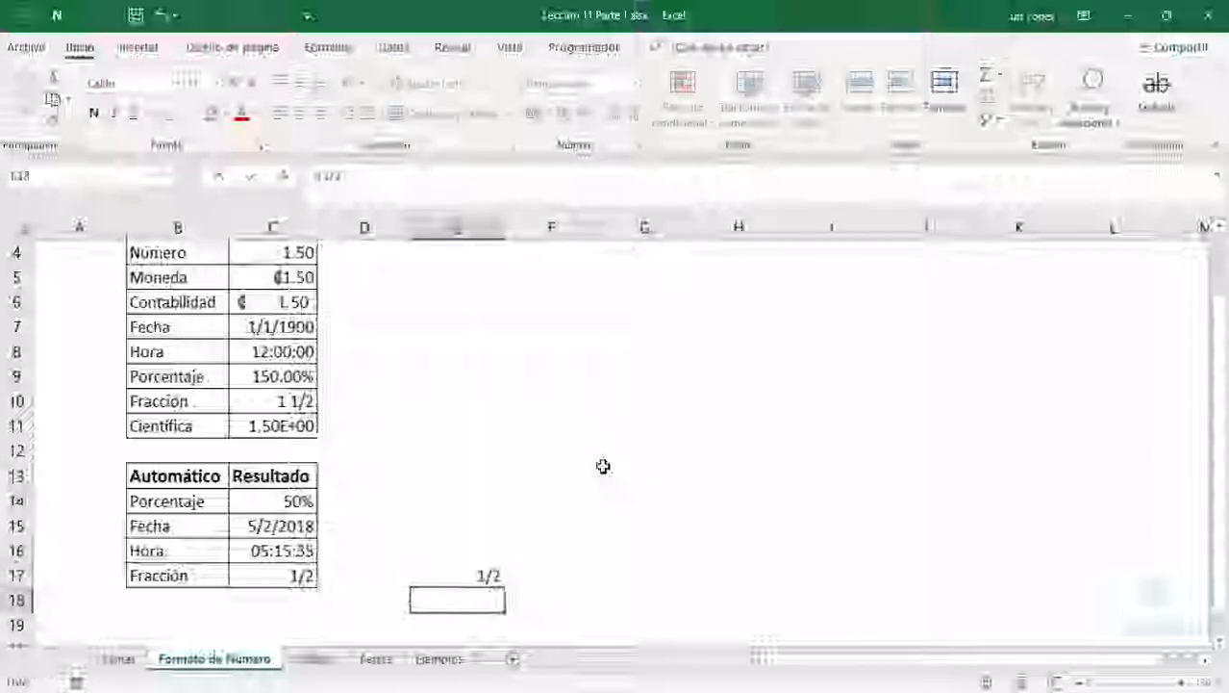
key(Up)
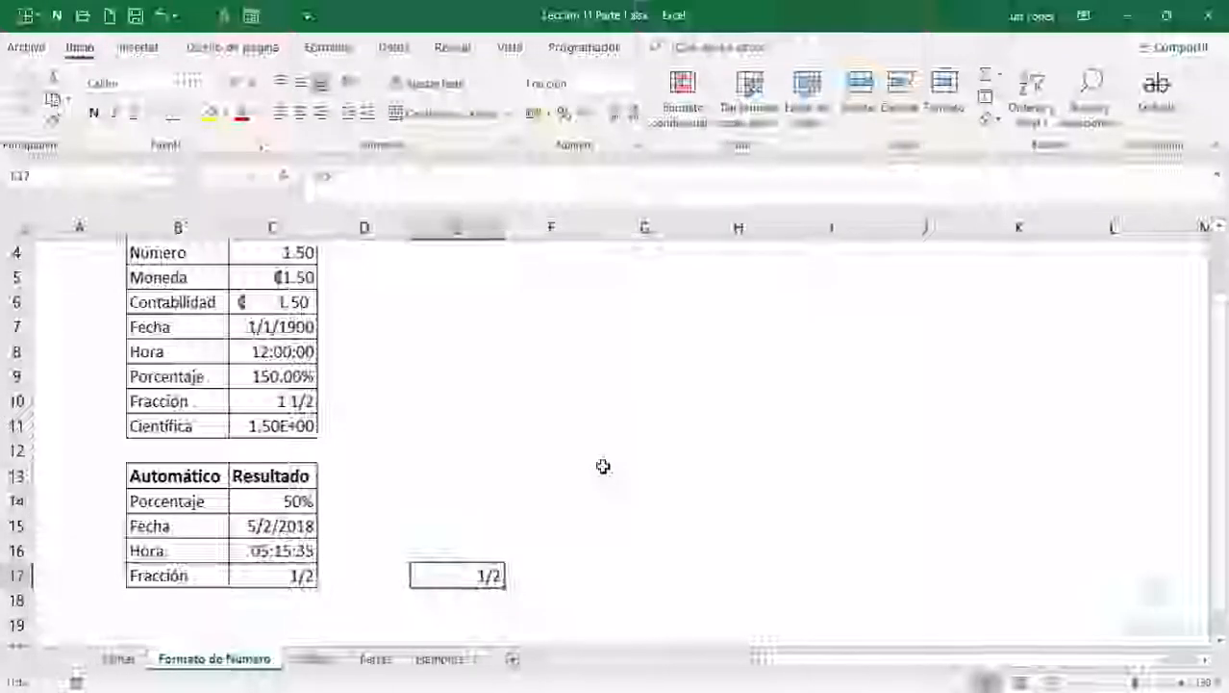
Inspect the underlying value of the fraction in E17 and clear the cell.
text(0.5)
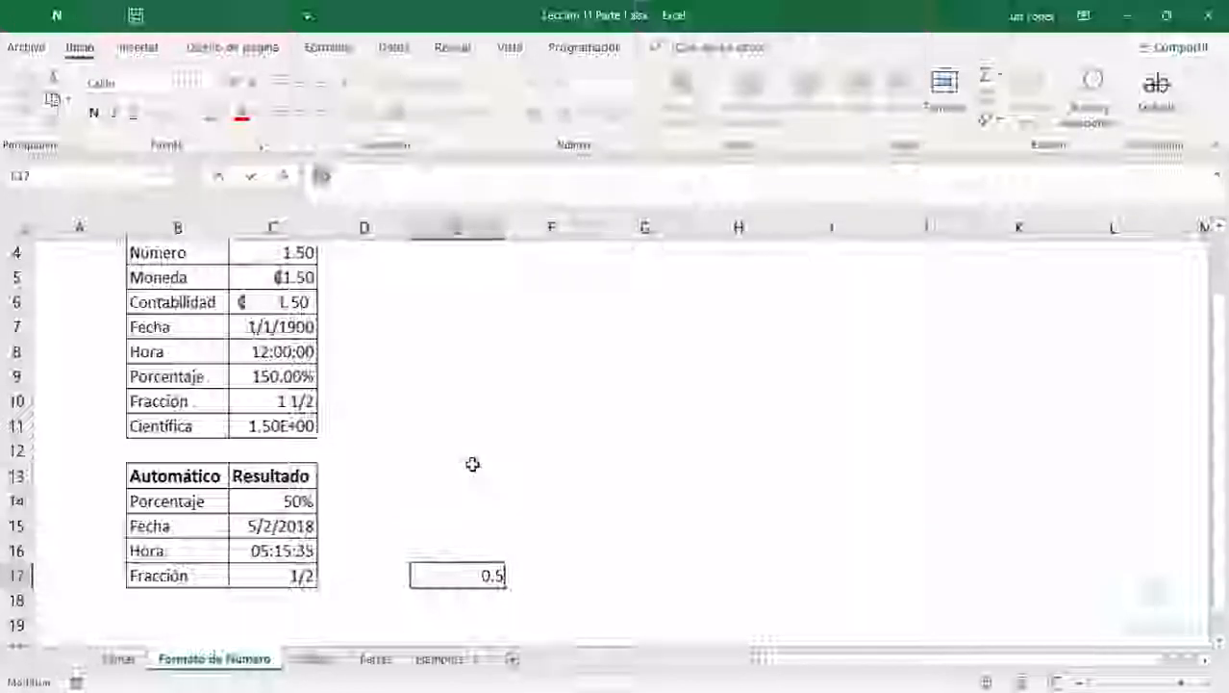
key(Return)
key(Up)
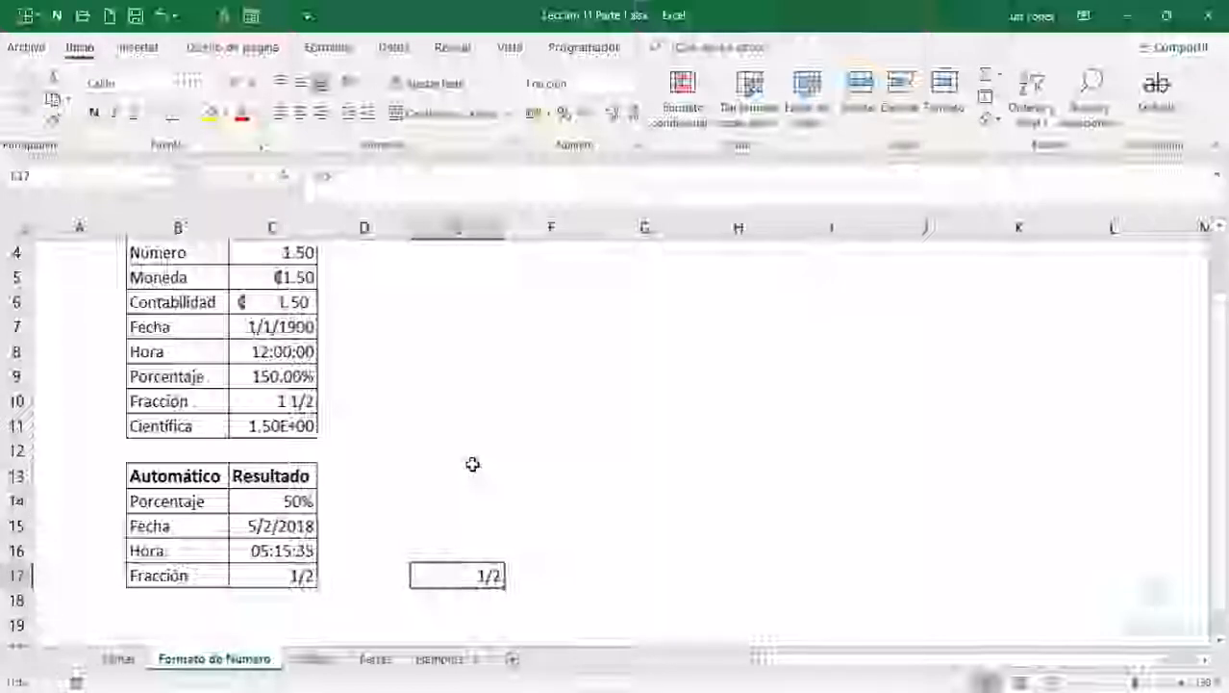
key(Left)
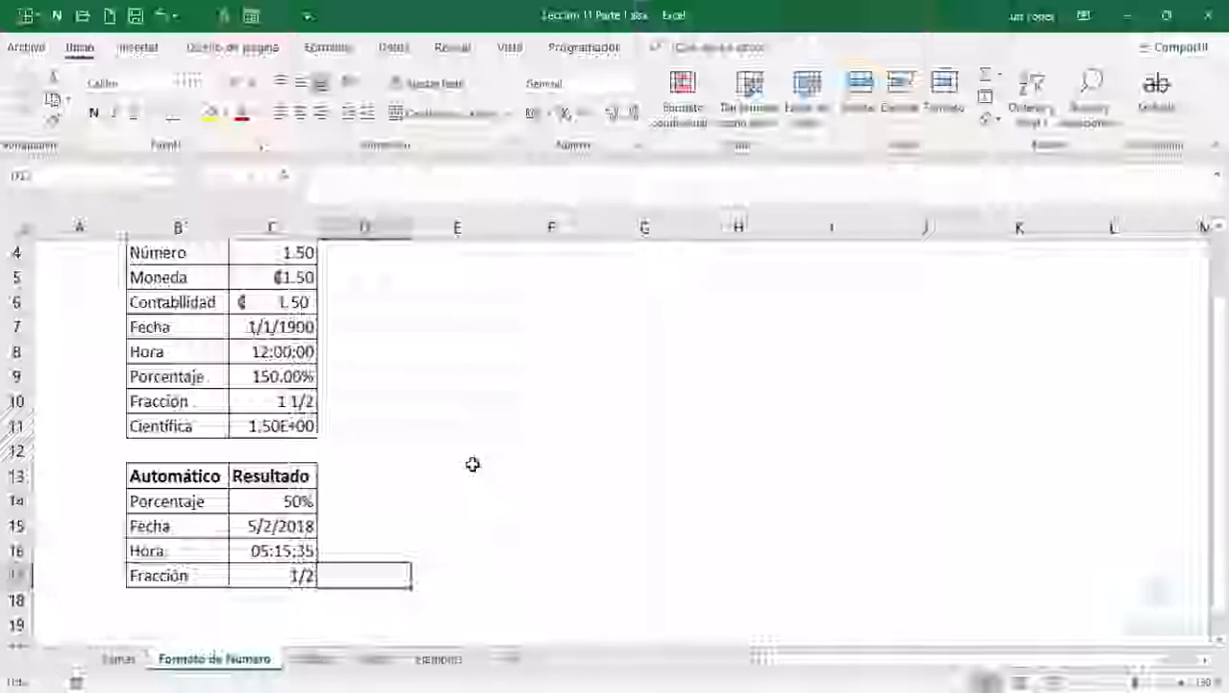
Review the list of number formats available for the empty cell D14, without applying any.
click(389, 503)
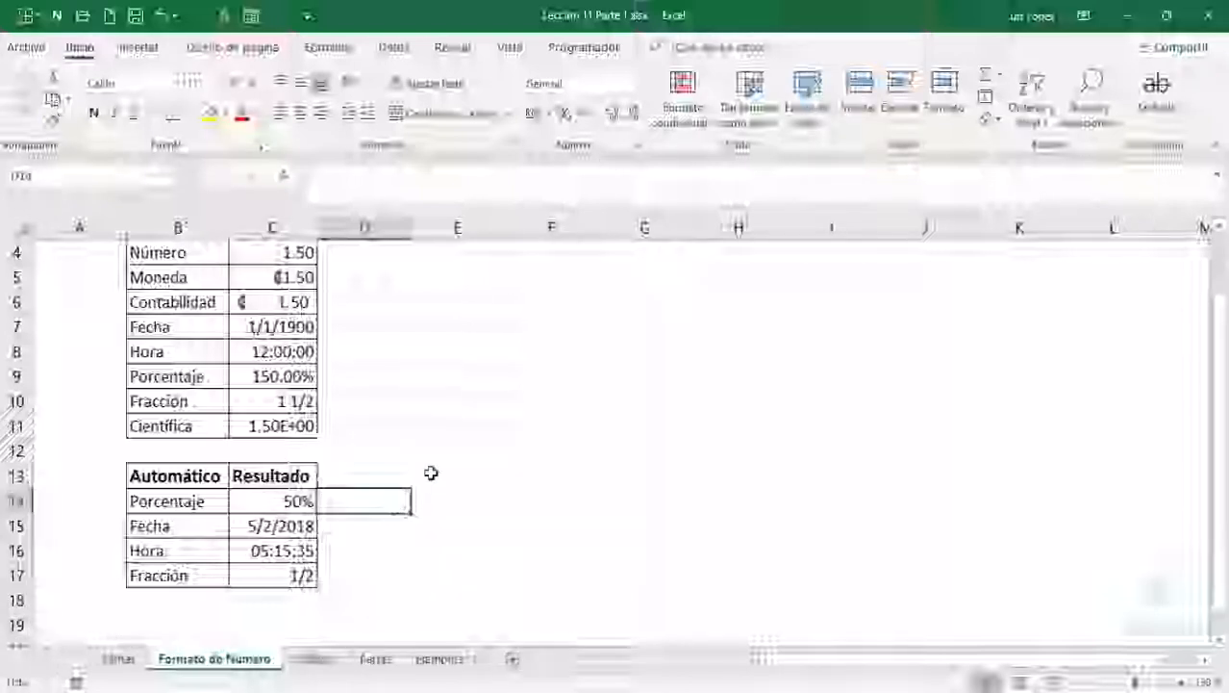
click(633, 84)
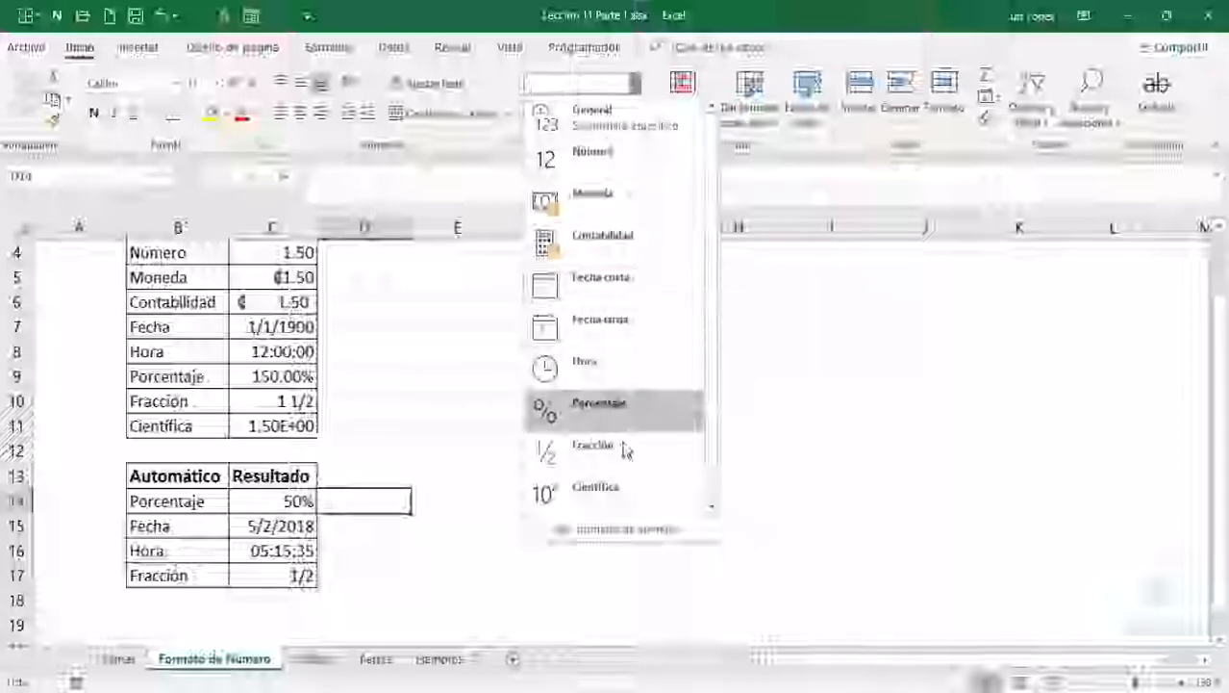
drag(713, 191, 713, 235)
click(514, 489)
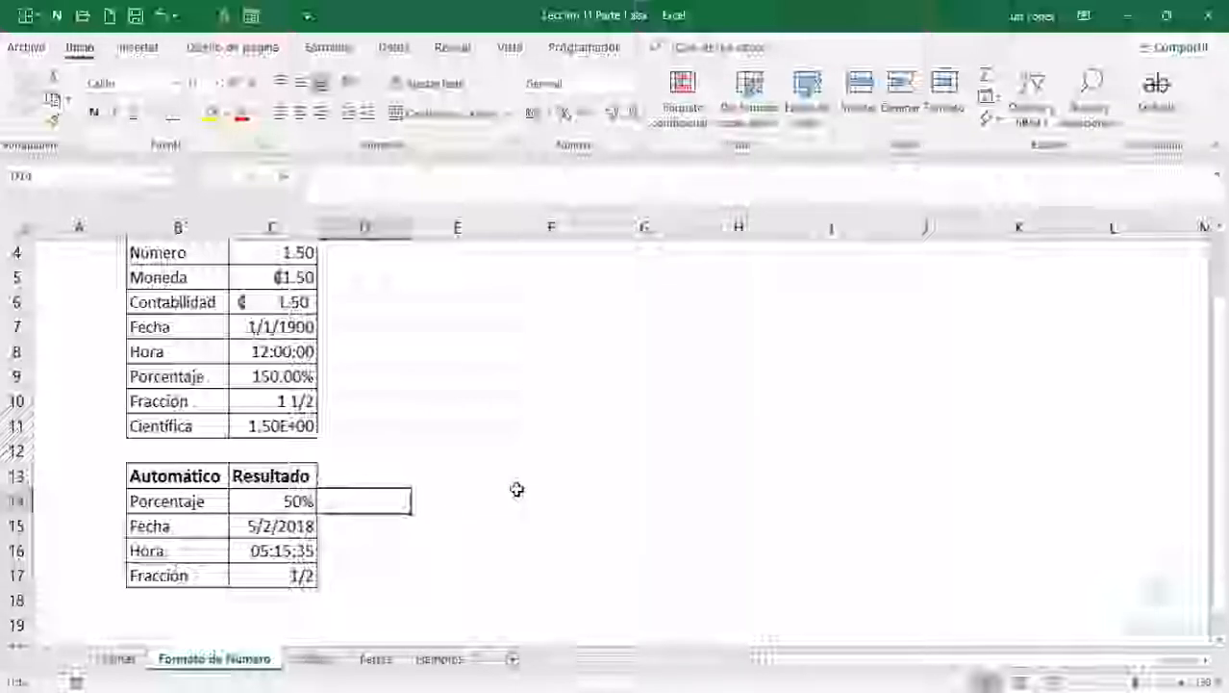
Enter 1500 in E14 and apply the Español (Costa Rica) accounting format with the colón symbol.
click(475, 496)
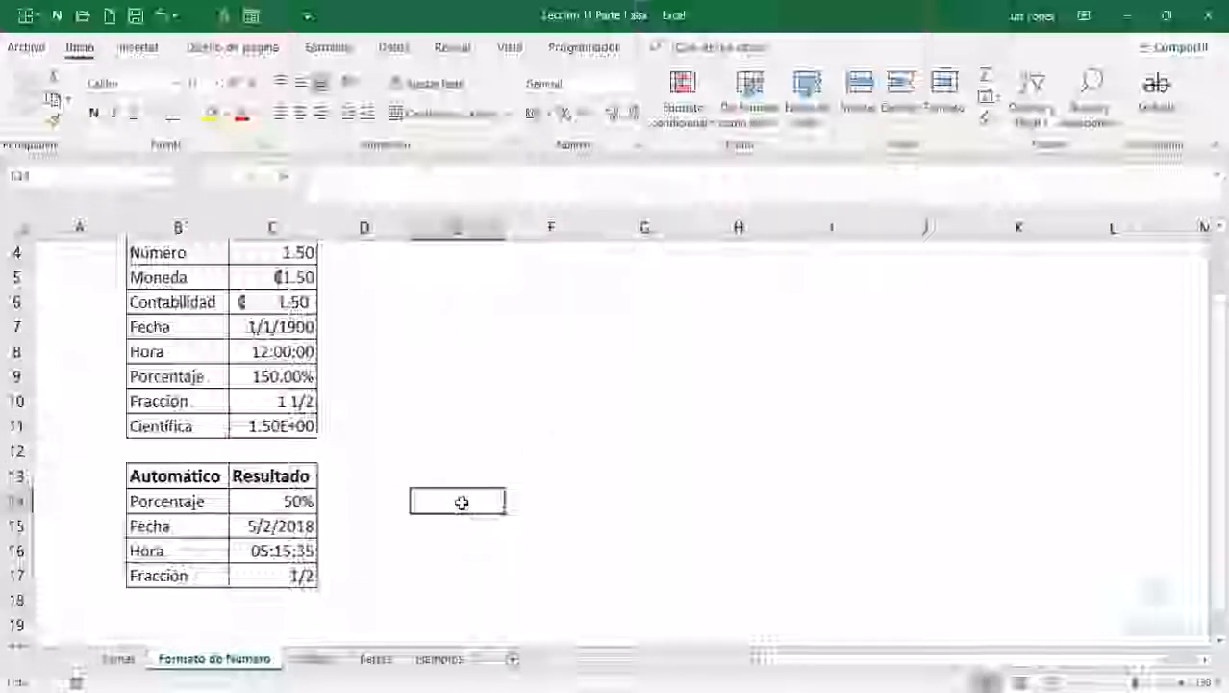
text(1500)
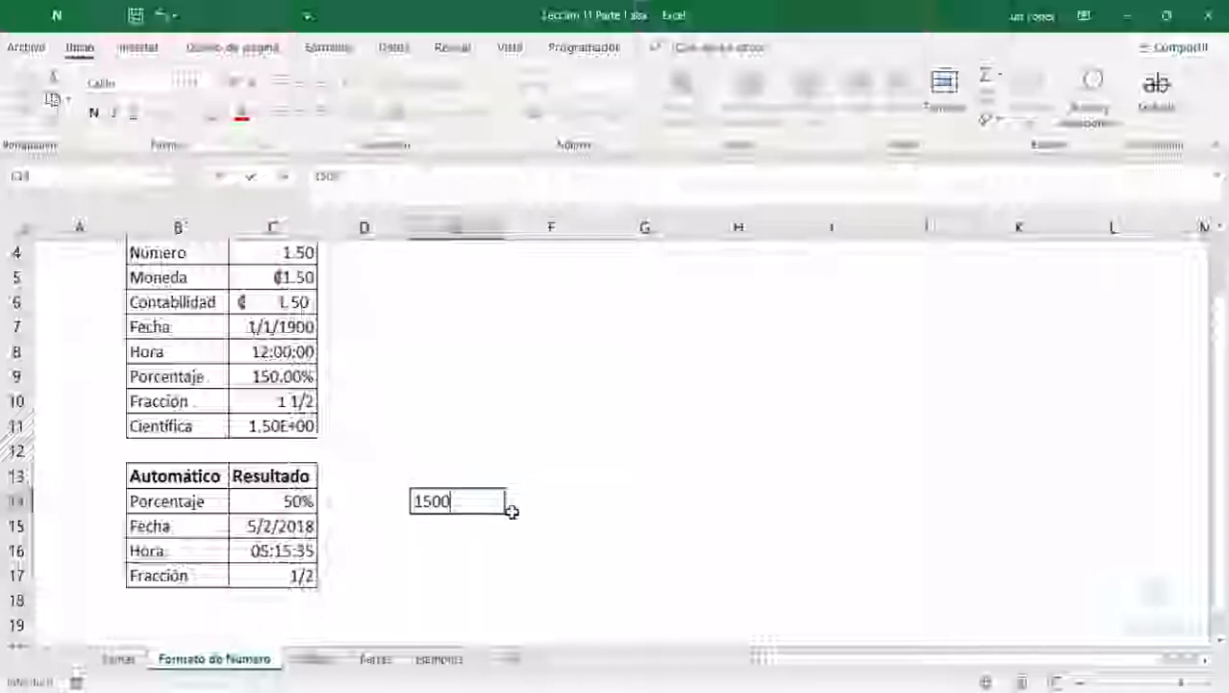
key(ctrl+Return)
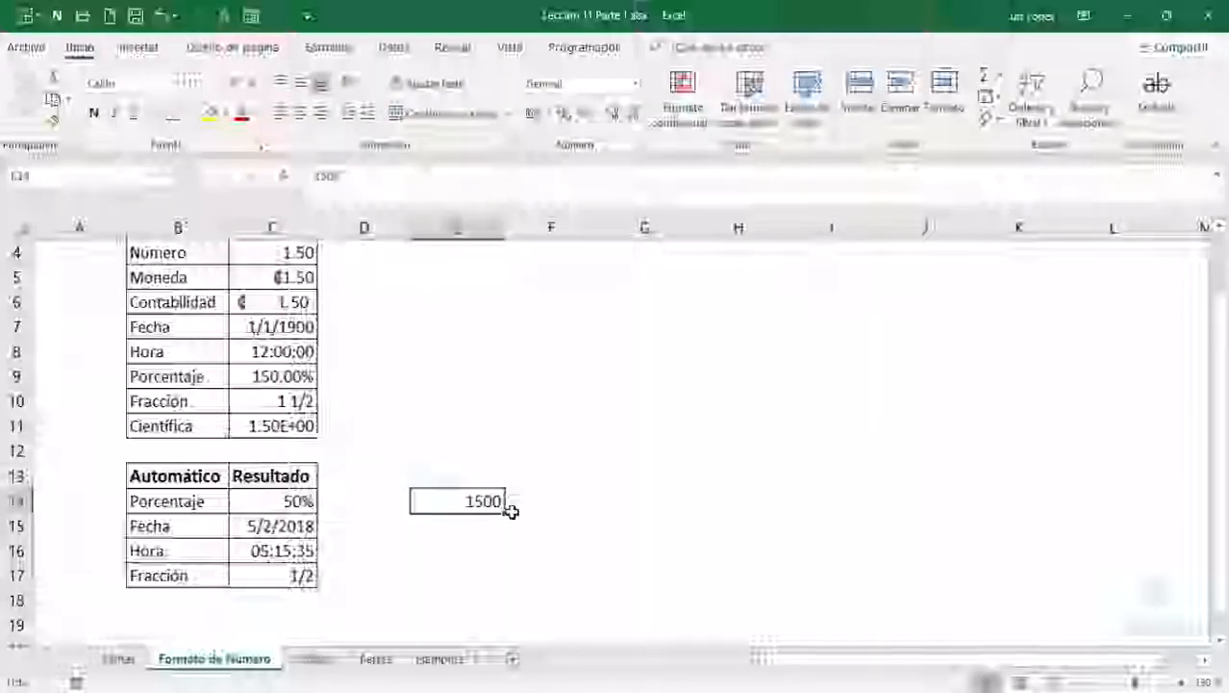
click(547, 114)
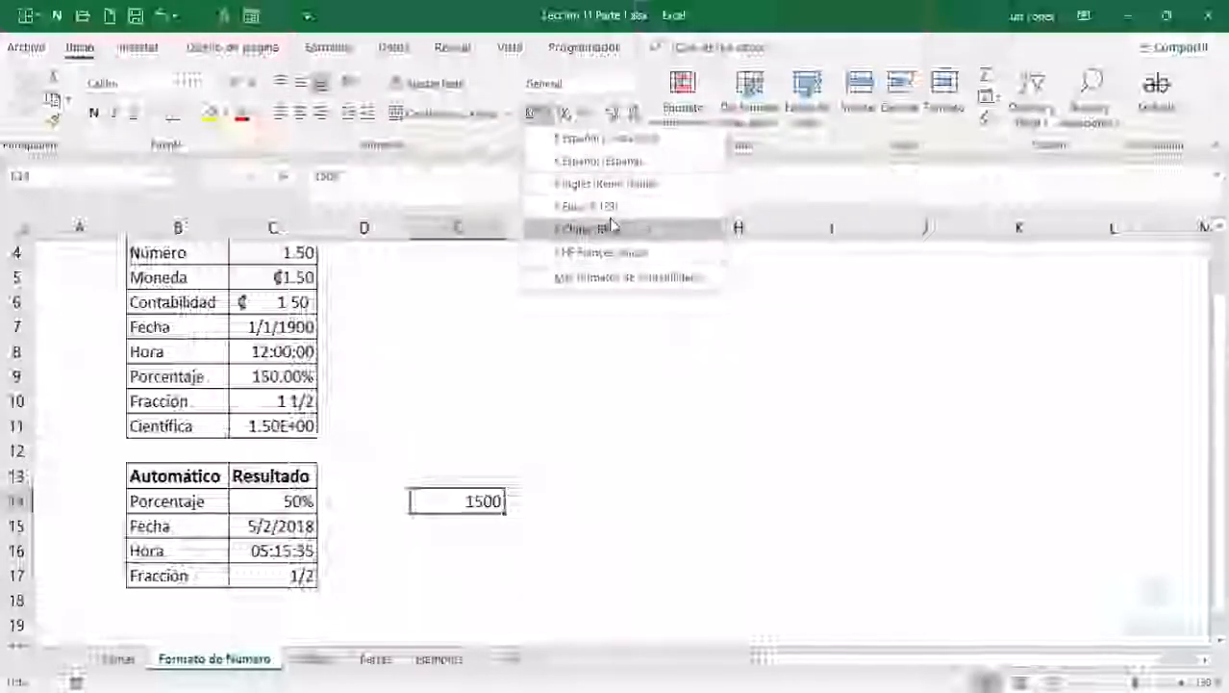
click(590, 361)
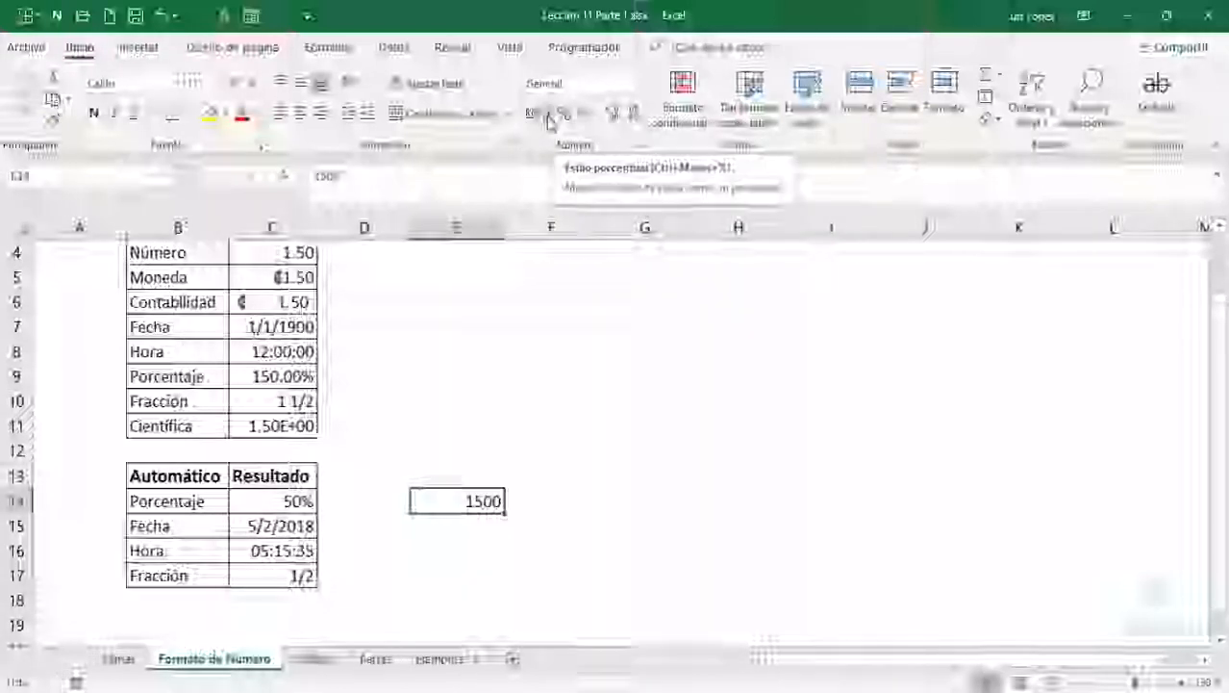
click(545, 113)
click(570, 141)
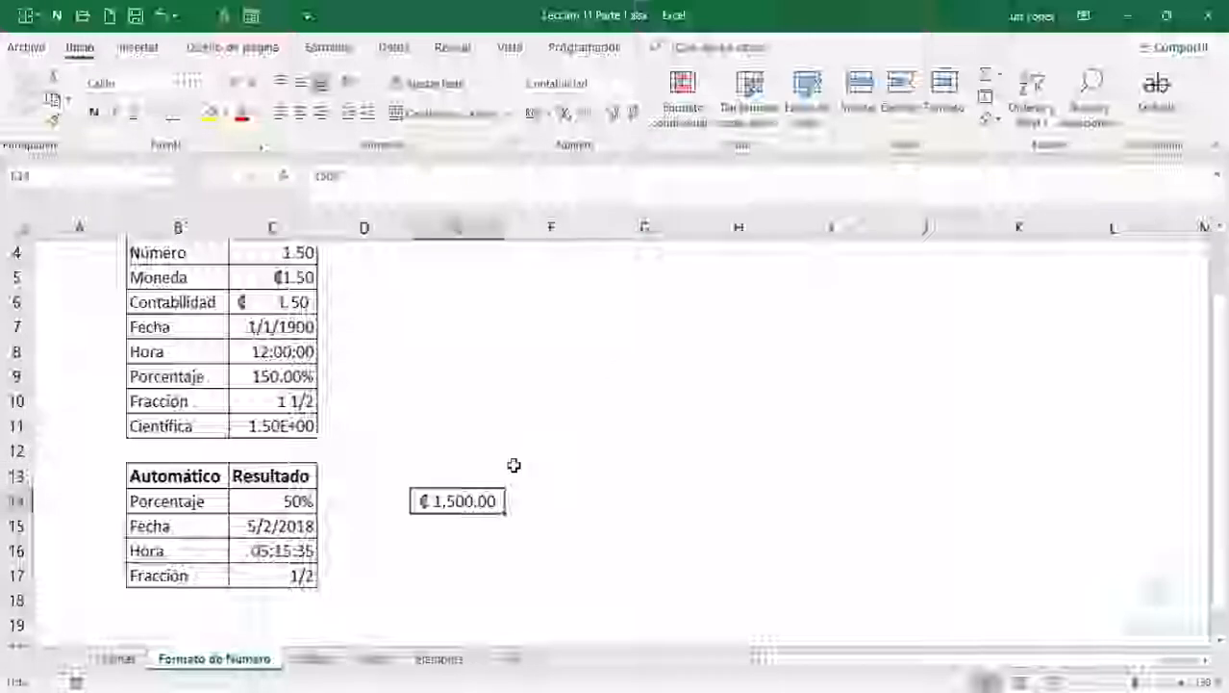
Try the Español (España) euro accounting format on E14, and replace it with the Inglés (Reino Unido) pound format.
click(546, 114)
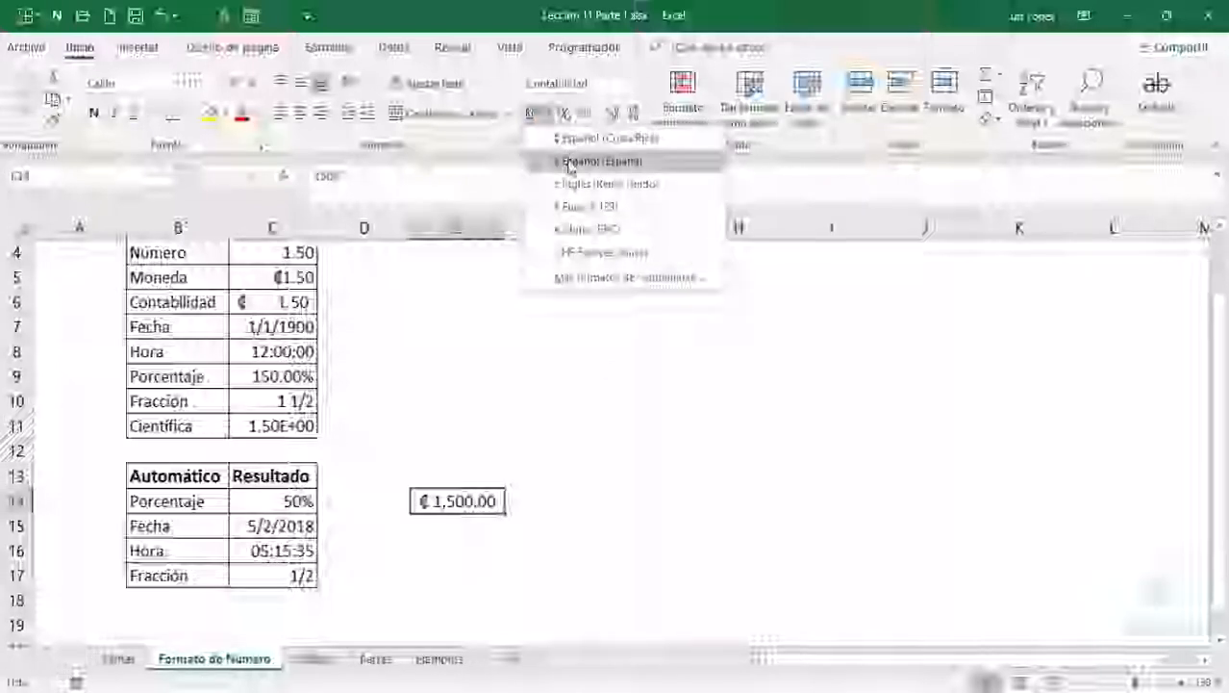
click(564, 162)
click(552, 114)
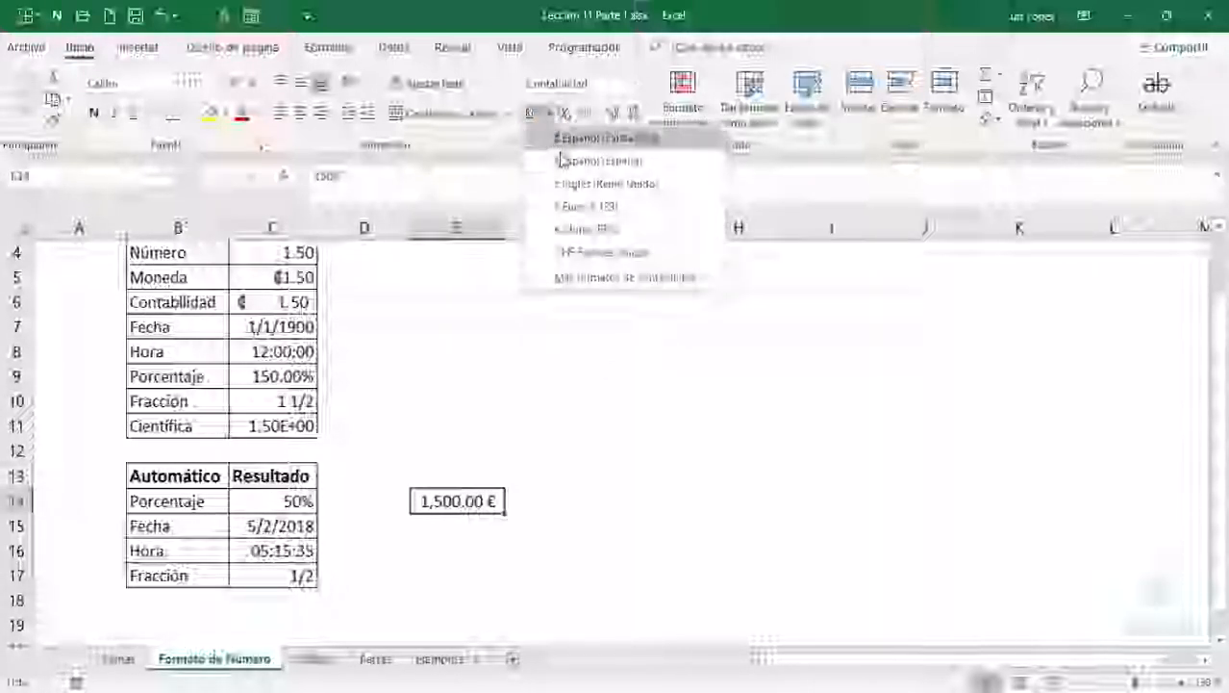
click(568, 184)
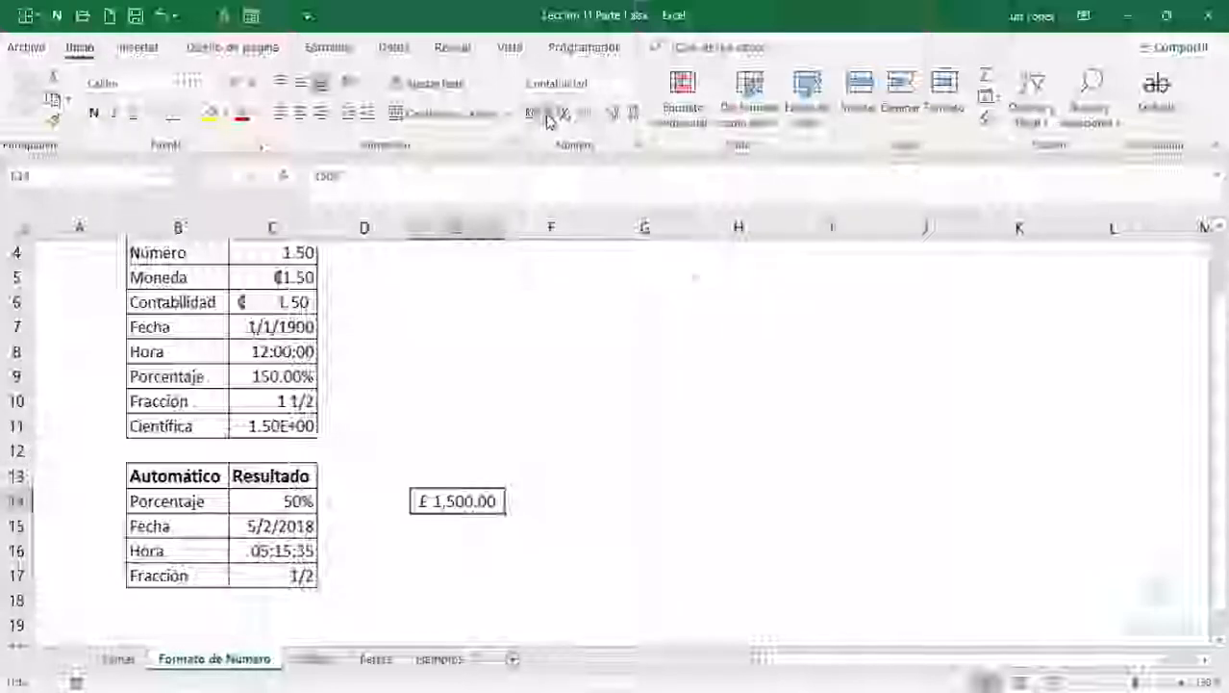
Try the percent style on E14 and compare it with the options in the number format list.
click(540, 113)
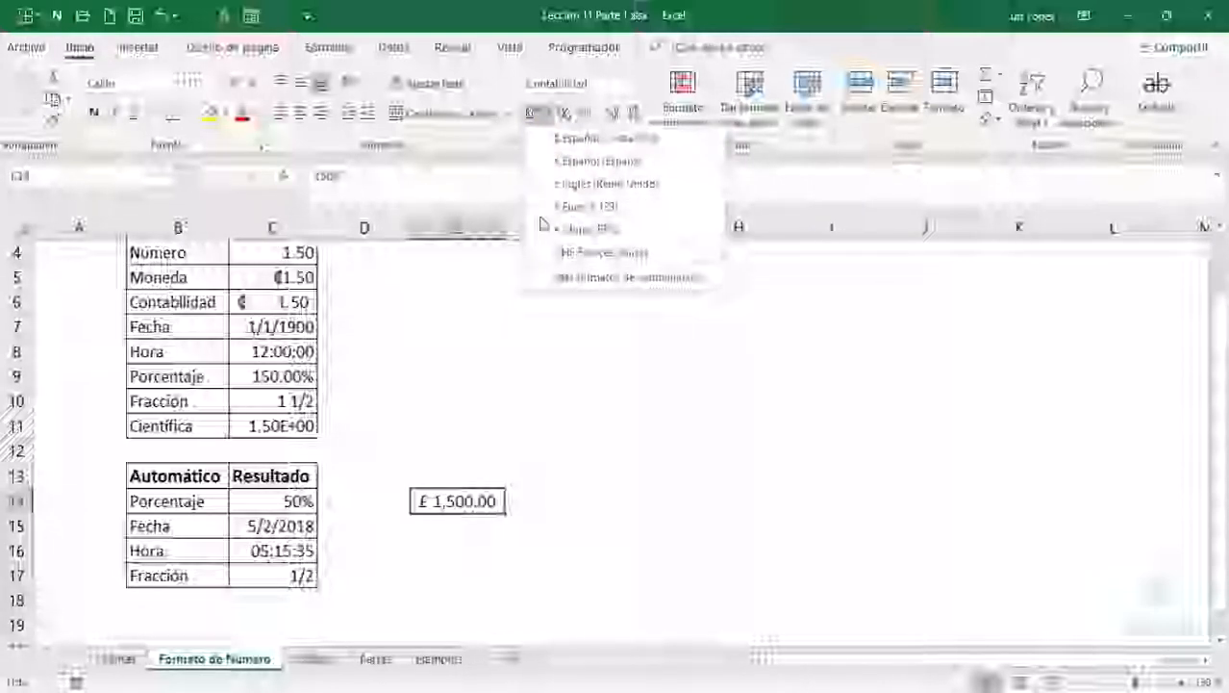
click(565, 116)
click(566, 116)
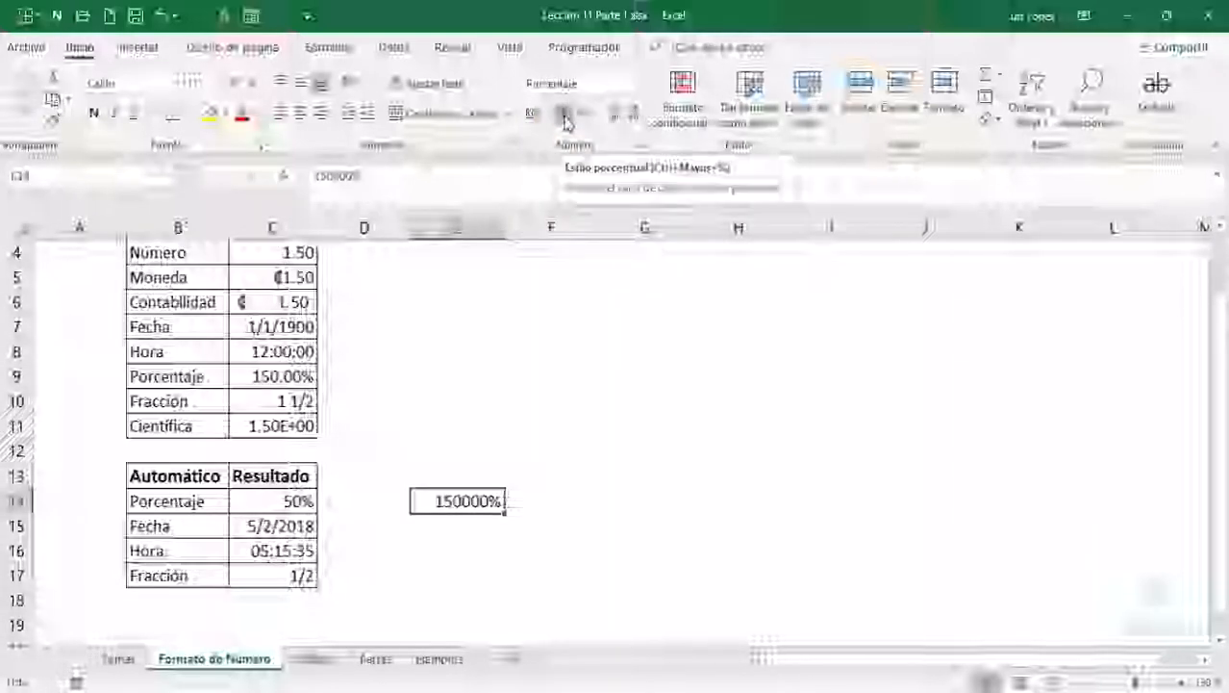
click(636, 85)
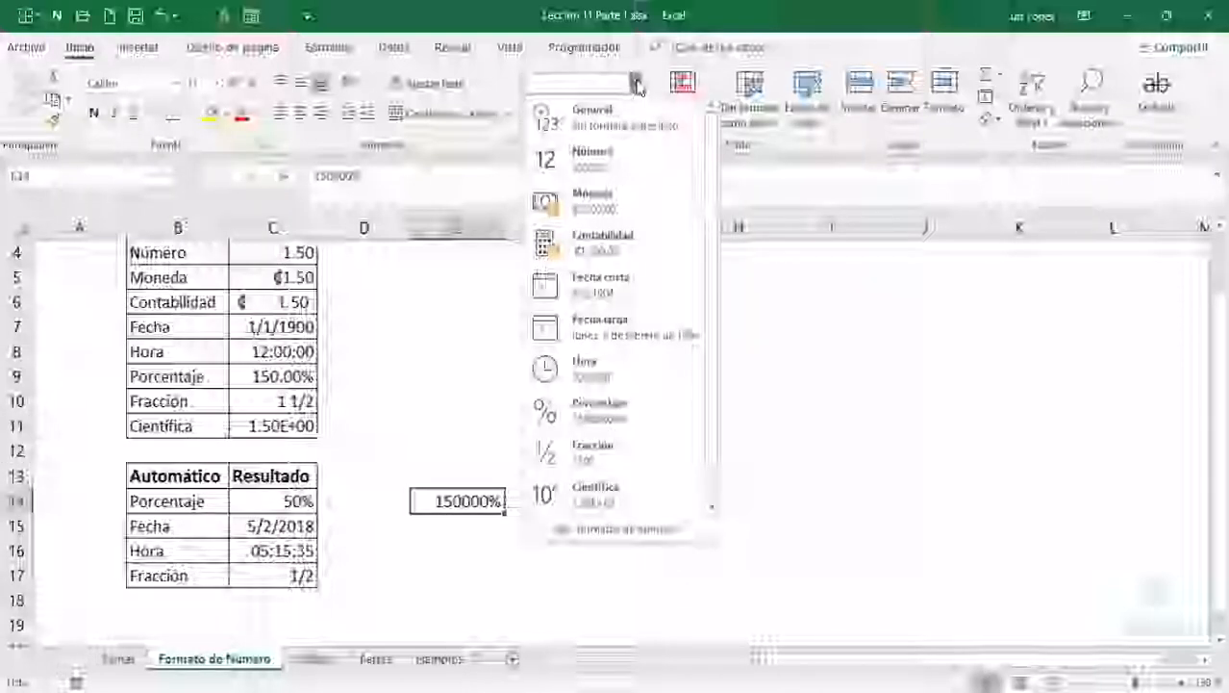
click(636, 85)
click(635, 84)
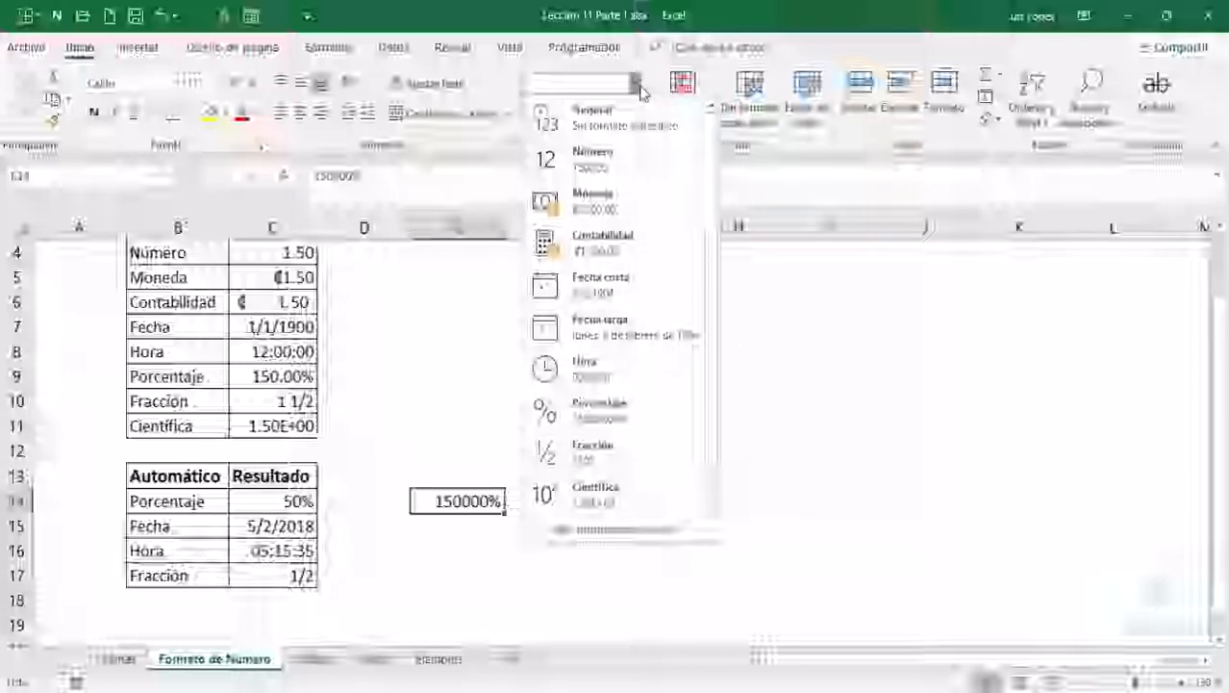
click(637, 85)
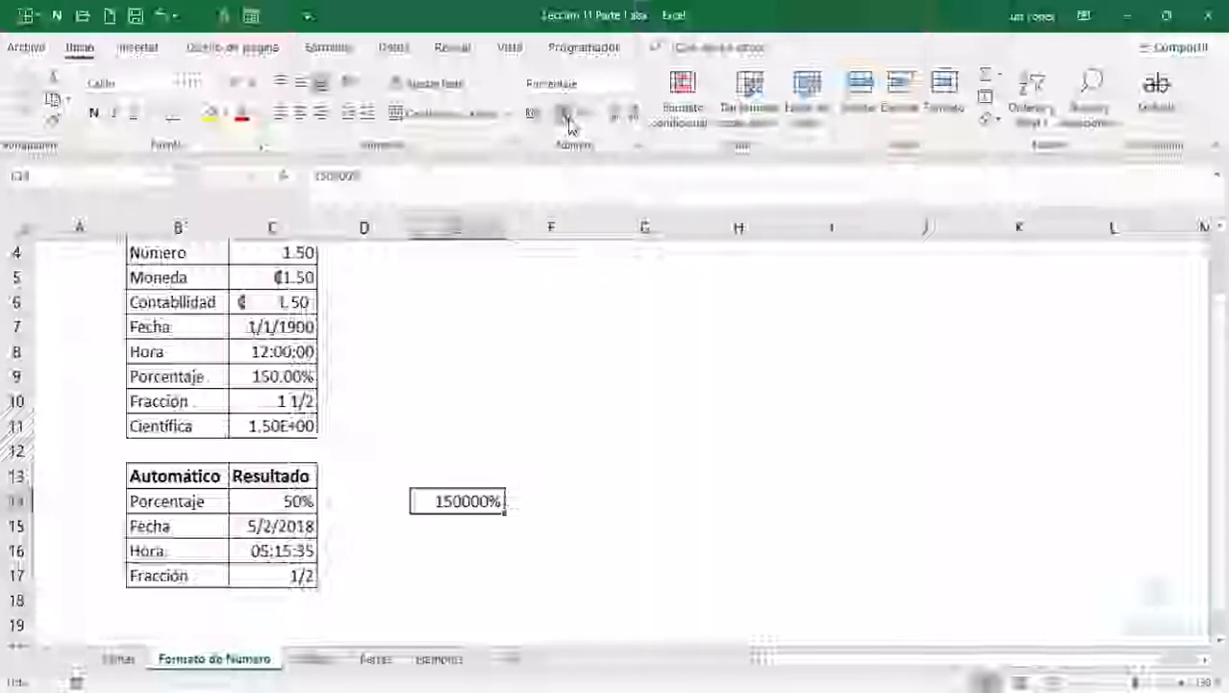
Reset E14 to the General format and apply the thousands comma style.
click(635, 86)
click(634, 89)
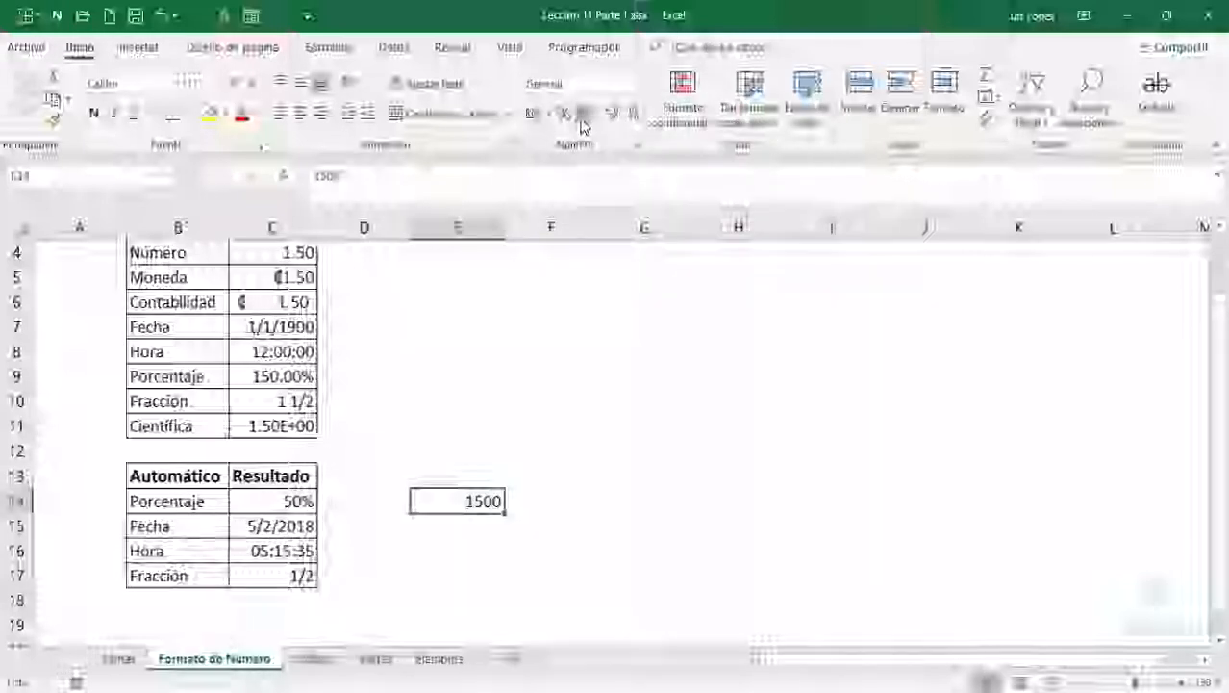
click(582, 119)
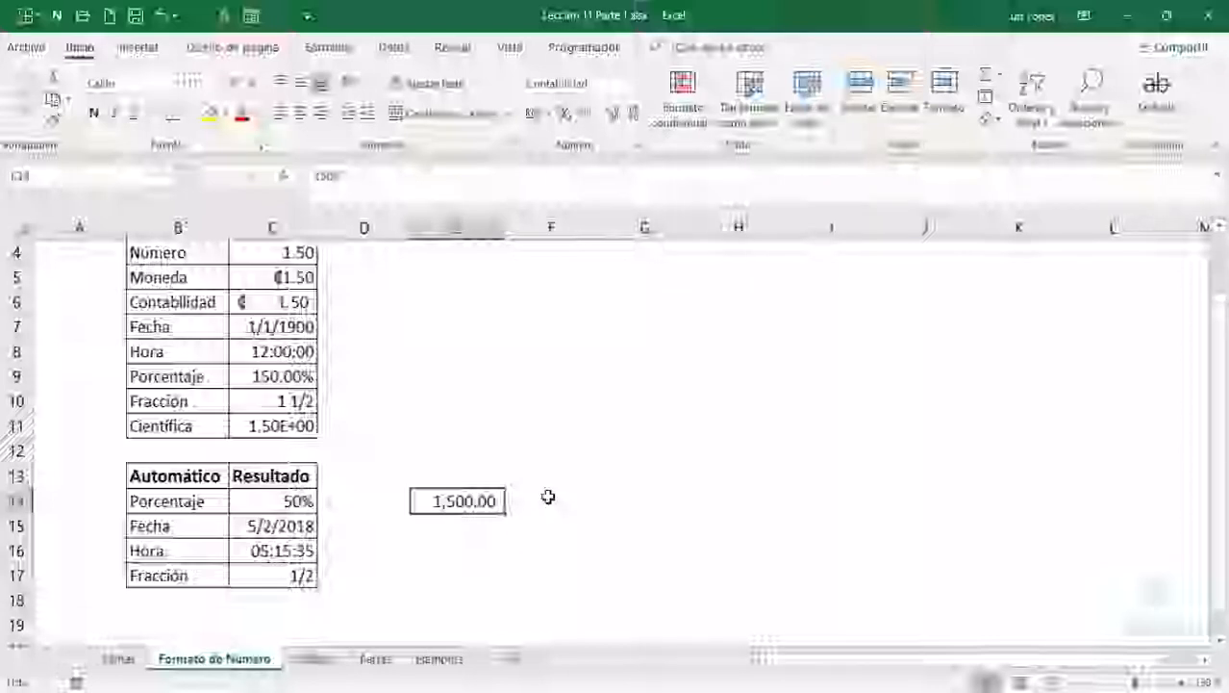
Increase the decimal places of E14 by three and reduce them by three again.
click(613, 116)
click(613, 115)
click(613, 116)
click(635, 114)
click(635, 115)
click(635, 115)
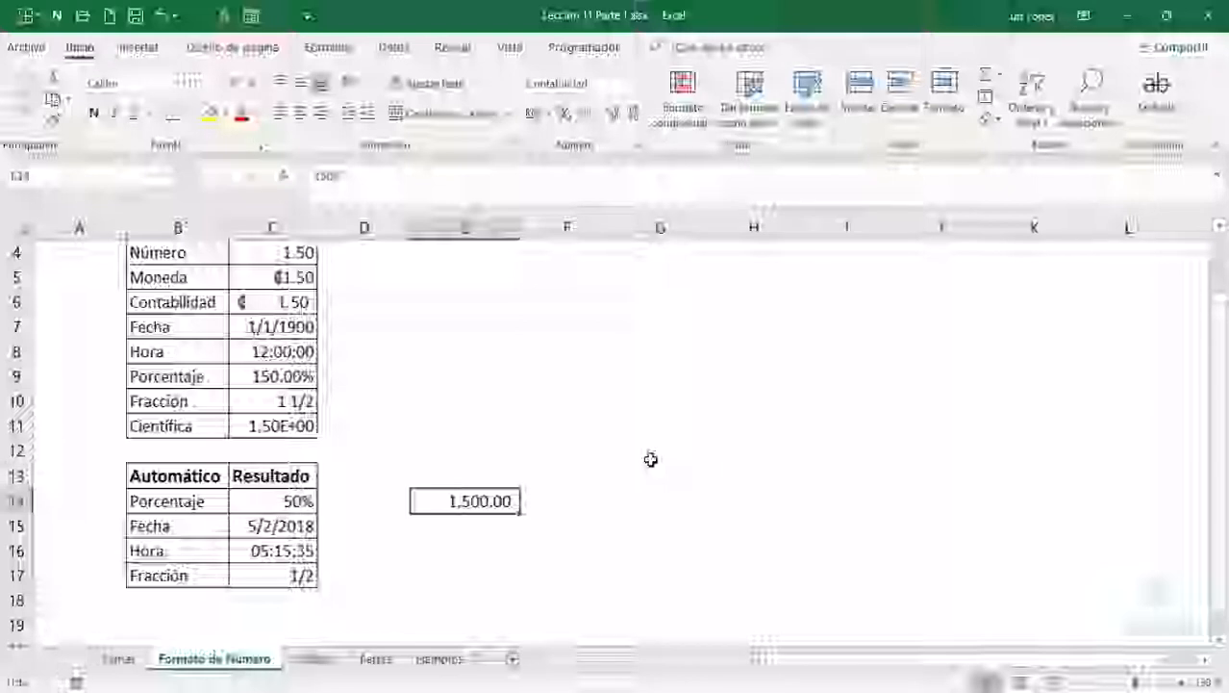
Open the full list of number format categories for the empty cell E9.
click(487, 383)
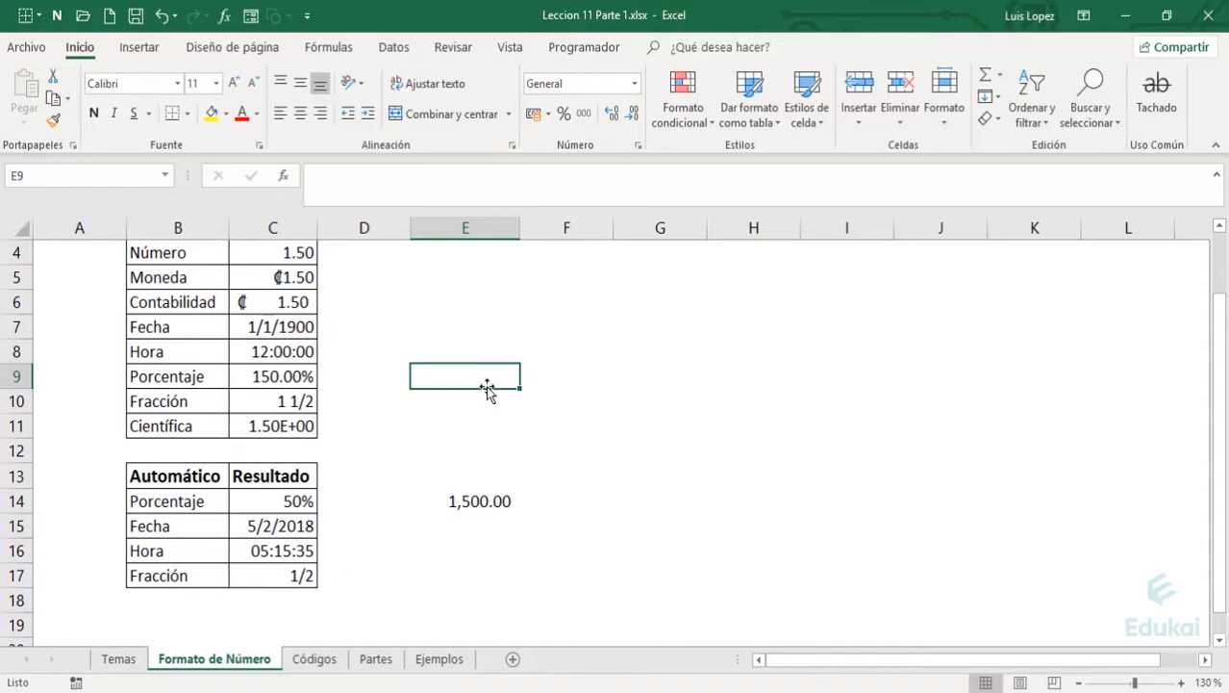
click(634, 83)
drag(711, 170, 700, 318)
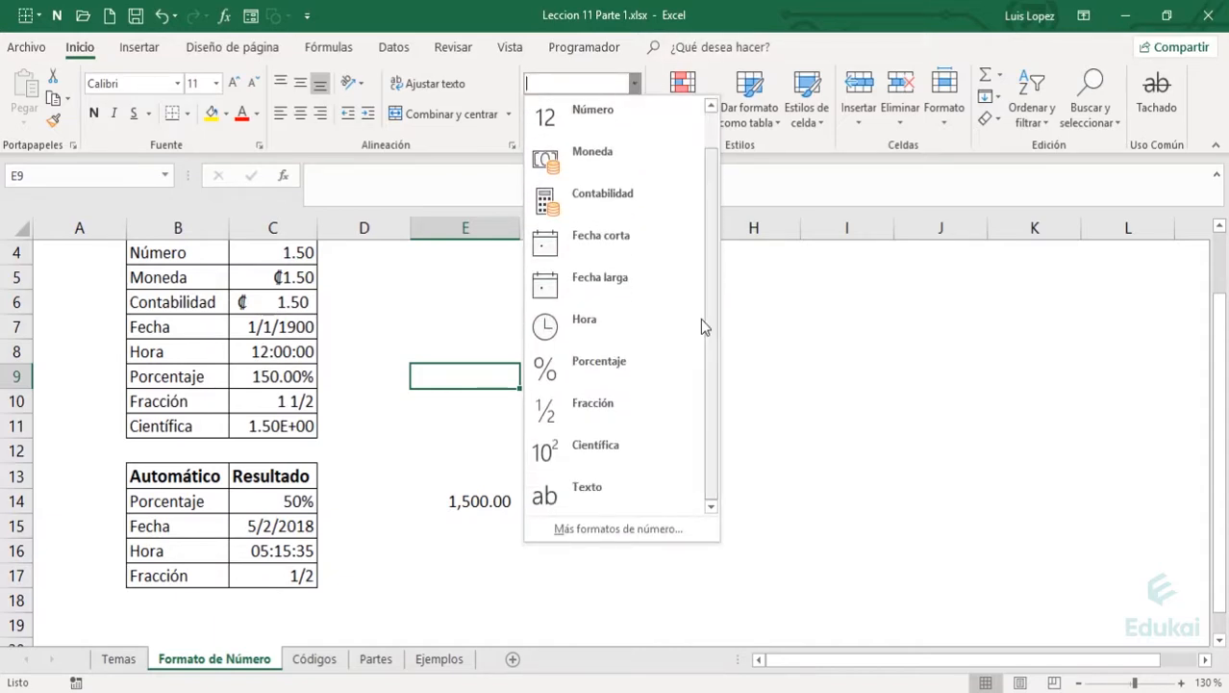
click(643, 527)
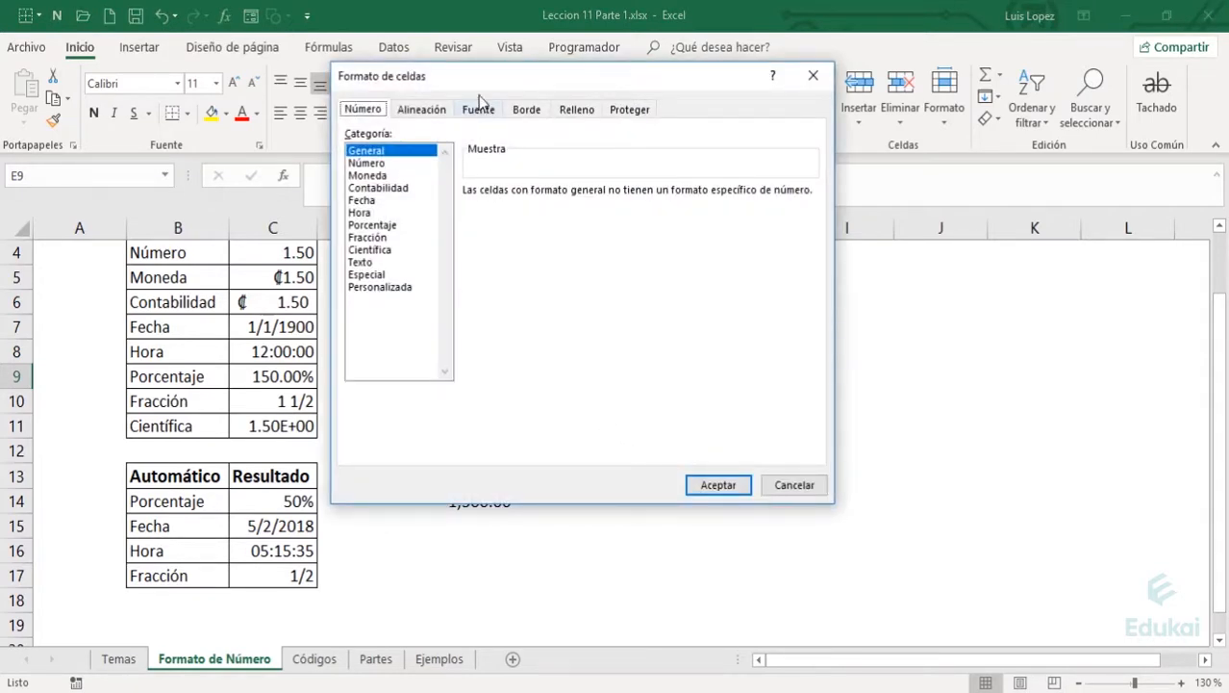
drag(475, 79, 615, 133)
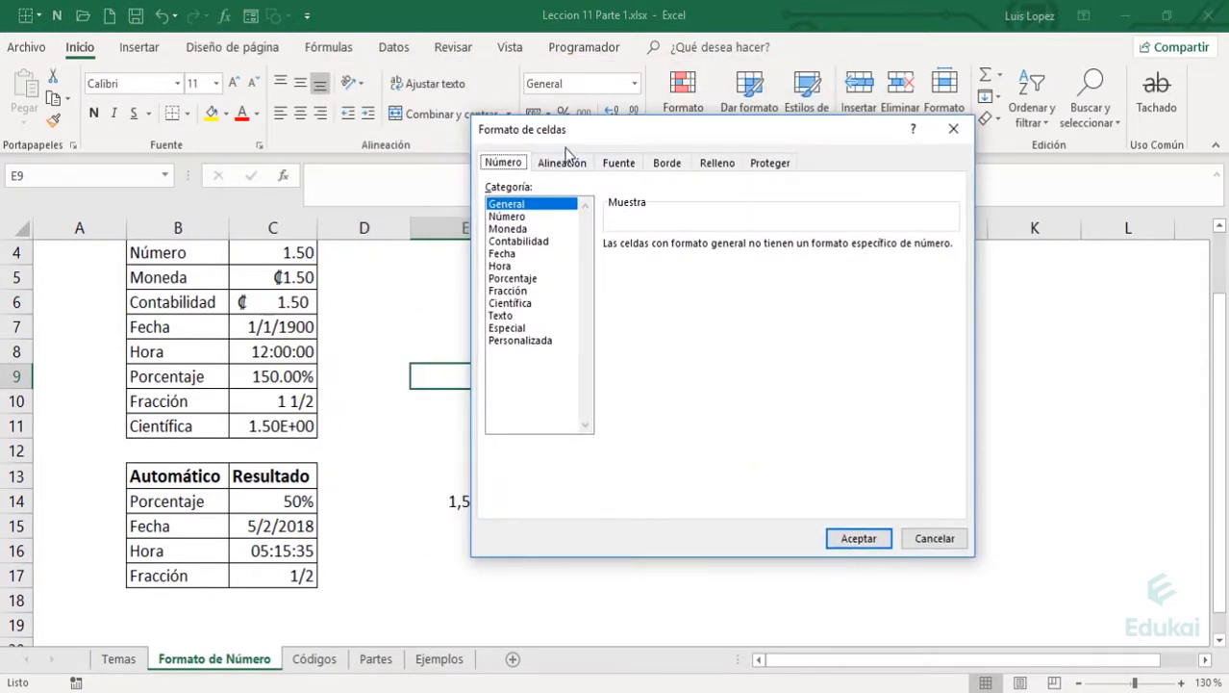
Examine the options of the number format categories from Número to Especial, ending on Texto, without applying any.
click(509, 216)
click(520, 229)
click(517, 241)
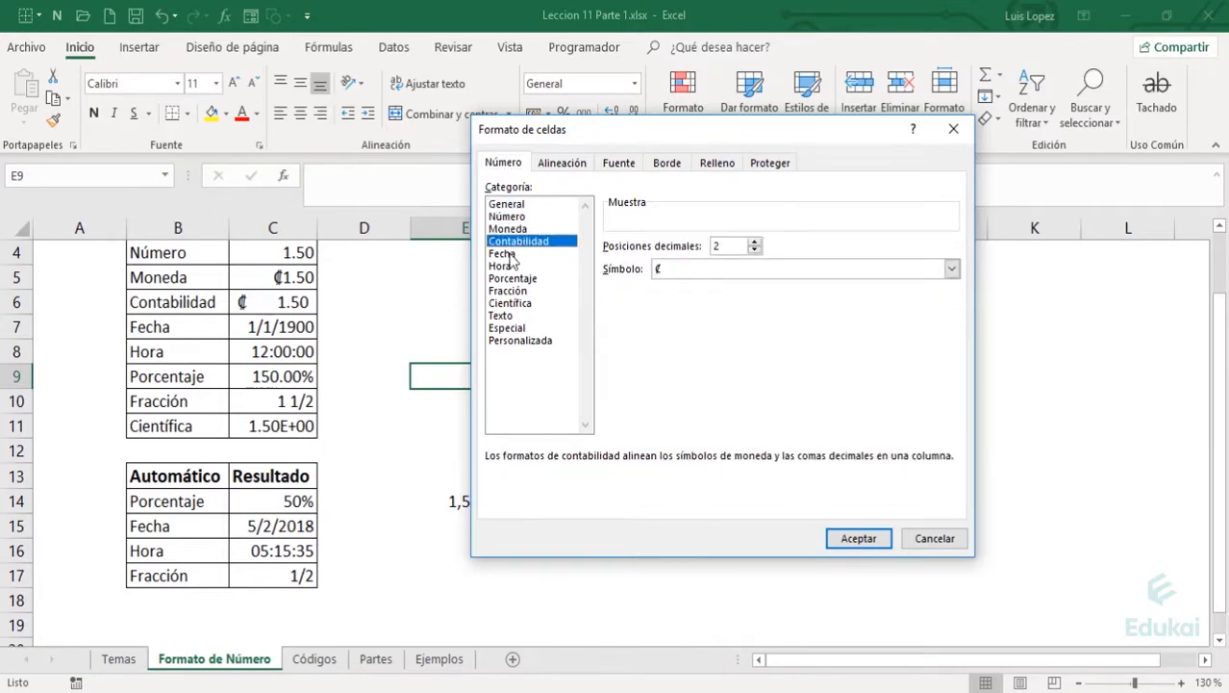
click(502, 254)
click(512, 278)
click(508, 290)
click(517, 303)
click(520, 316)
click(519, 328)
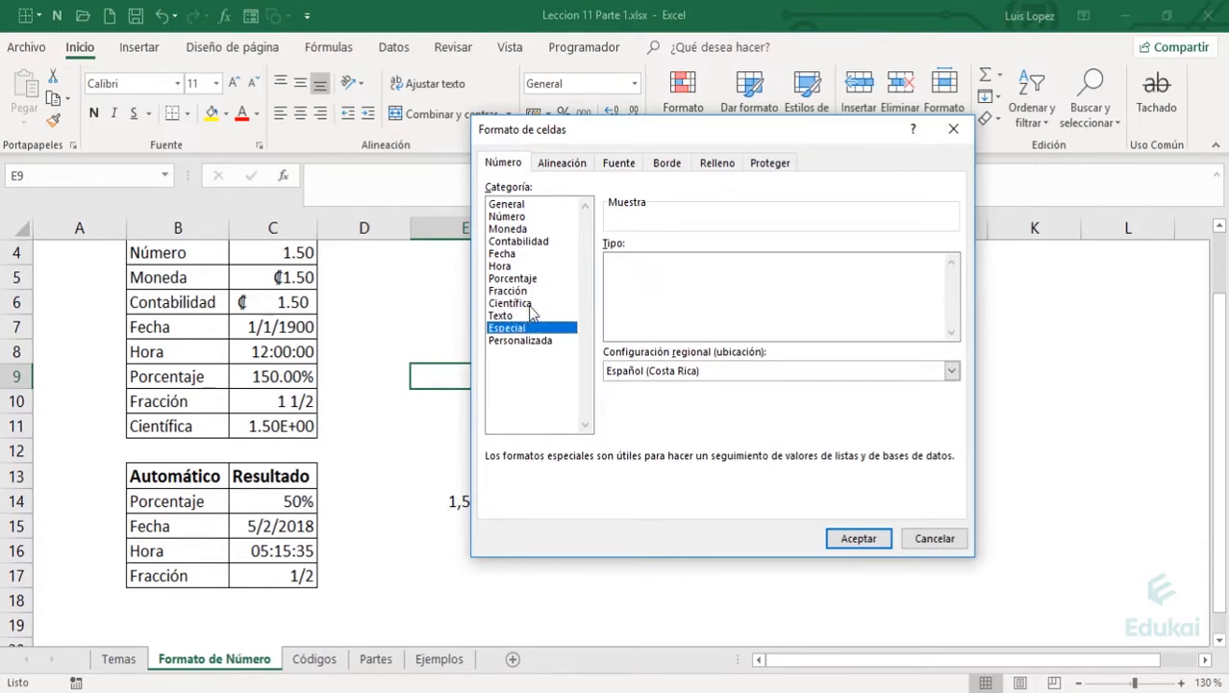
click(512, 317)
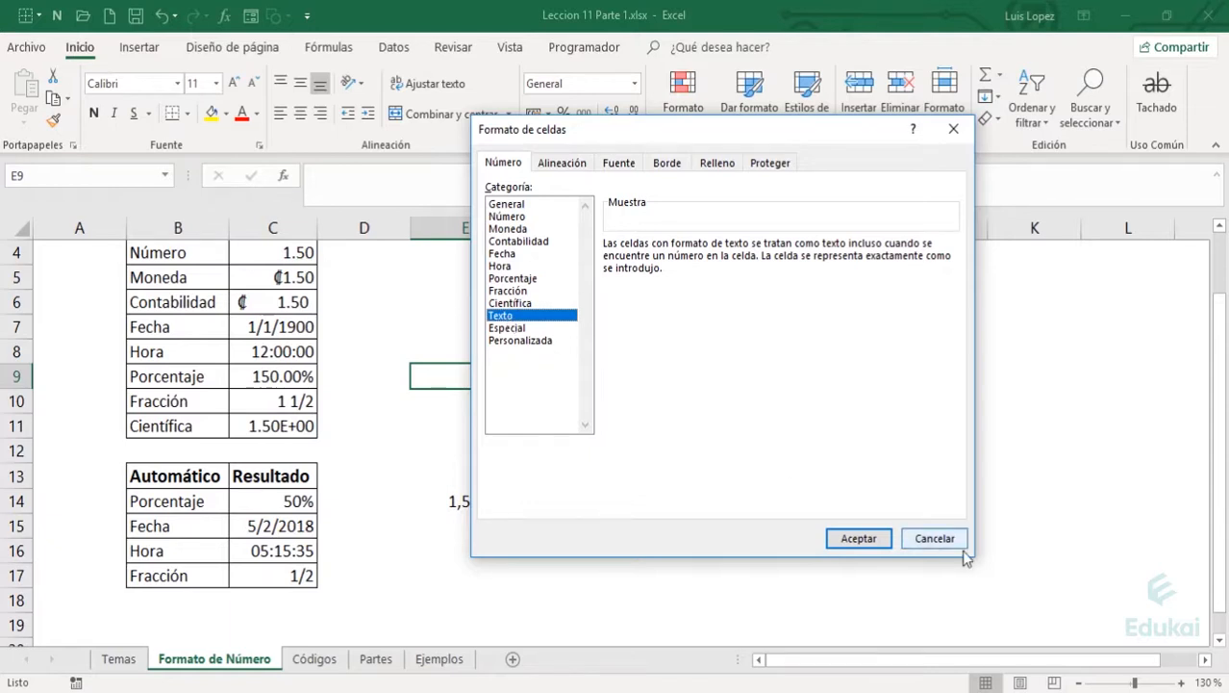
click(934, 539)
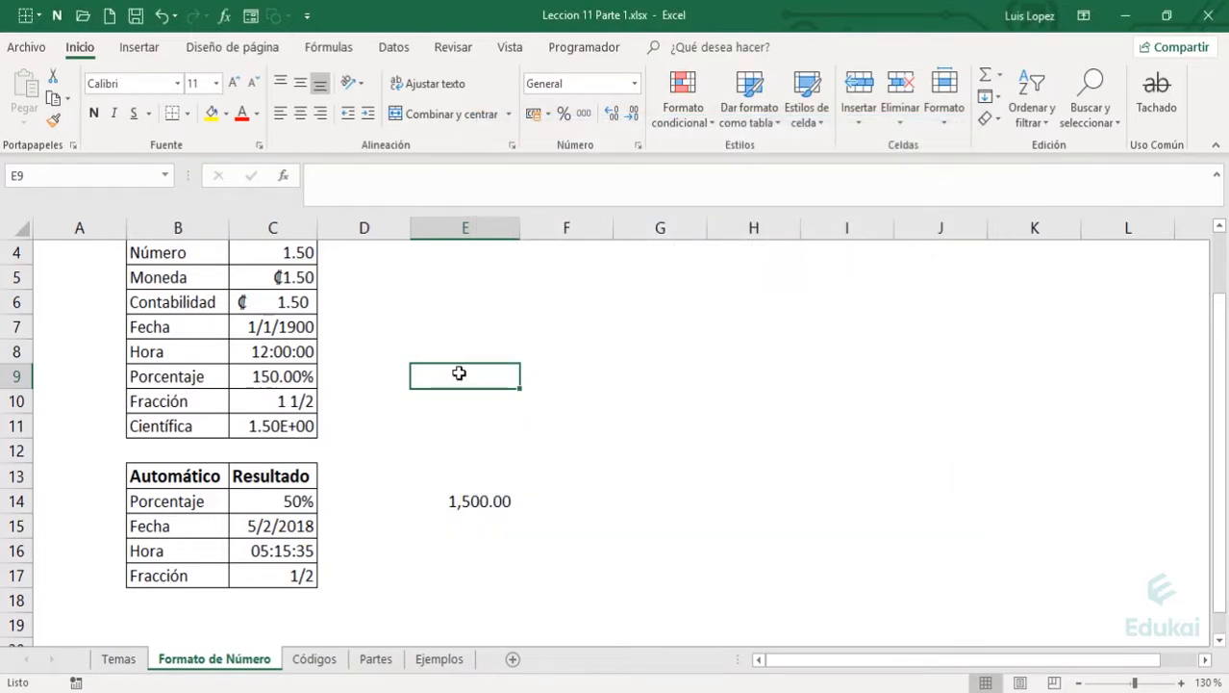
Enter 1000 in E9 with the General format to check its alignment, and clear the cell.
text(1000)
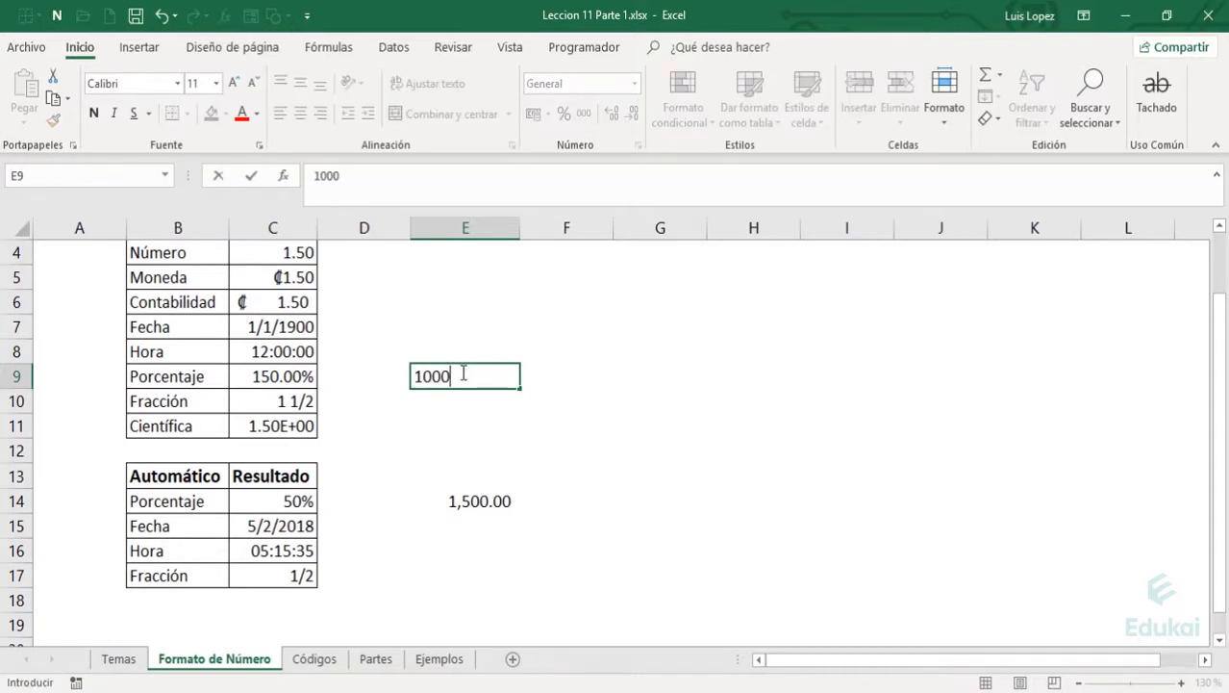
key(Return)
click(462, 372)
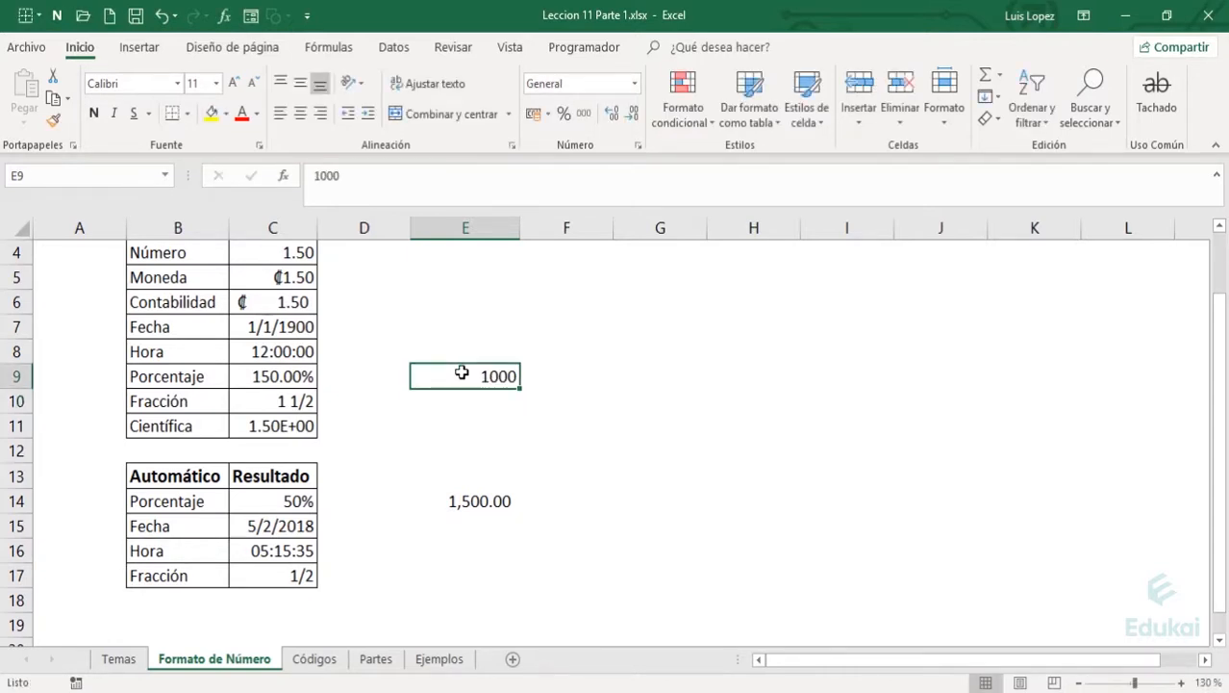
key(Delete)
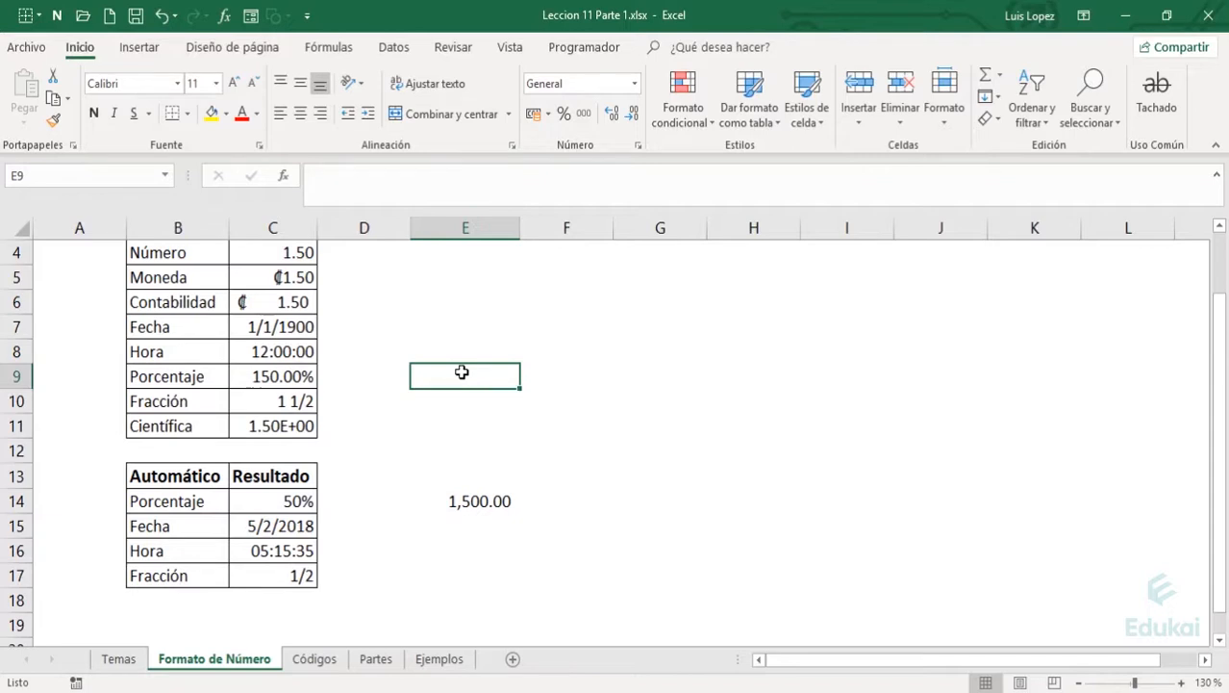
Apply the Texto format to E9 and enter 1000 in it.
click(635, 84)
drag(712, 432, 714, 477)
click(641, 495)
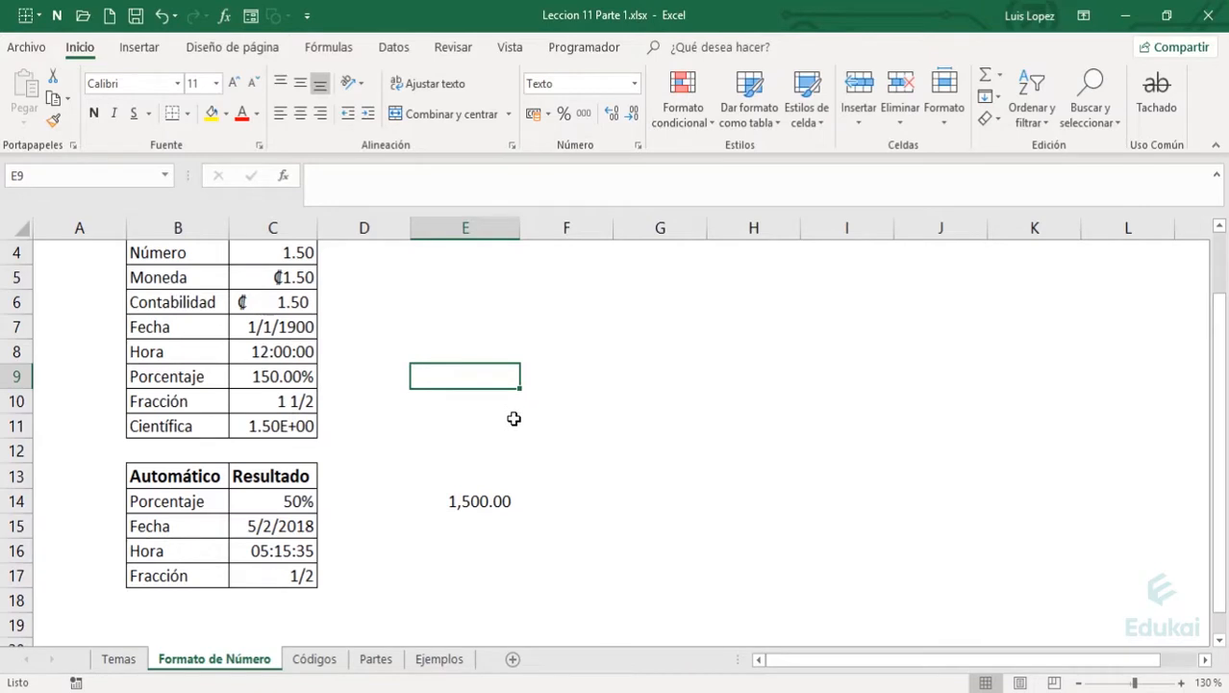
text(1000)
key(ctrl+Return)
key(Return)
key(Up)
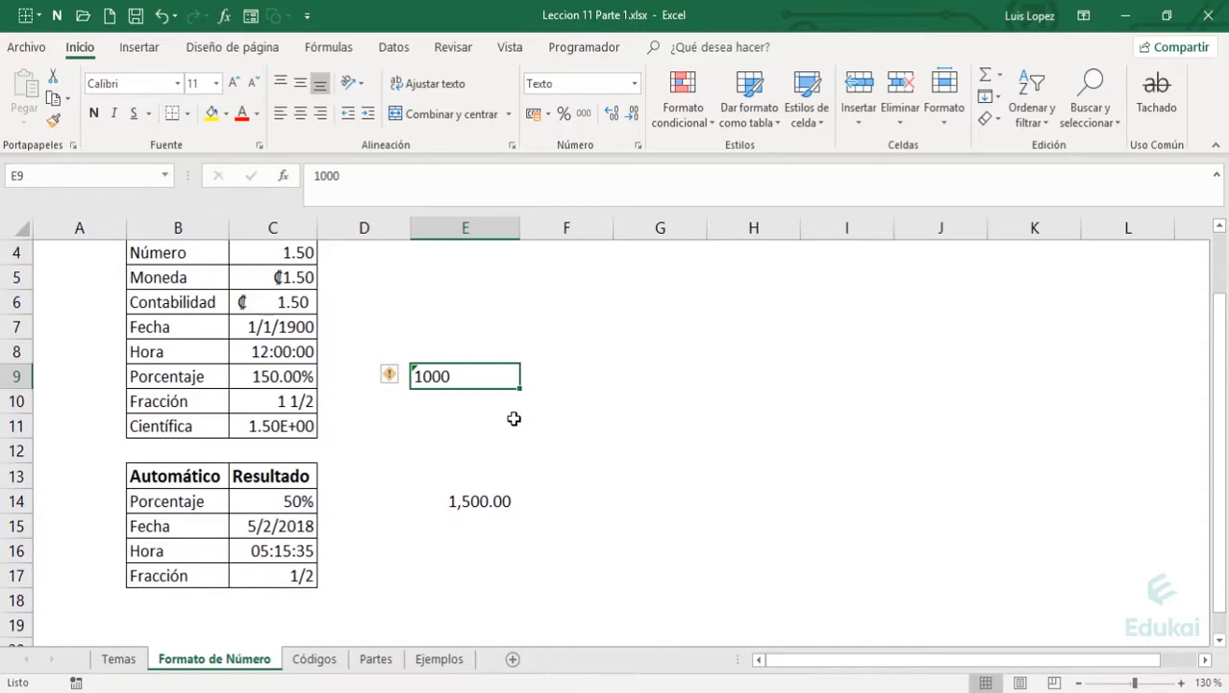
key(Right)
key(Left)
key(Right)
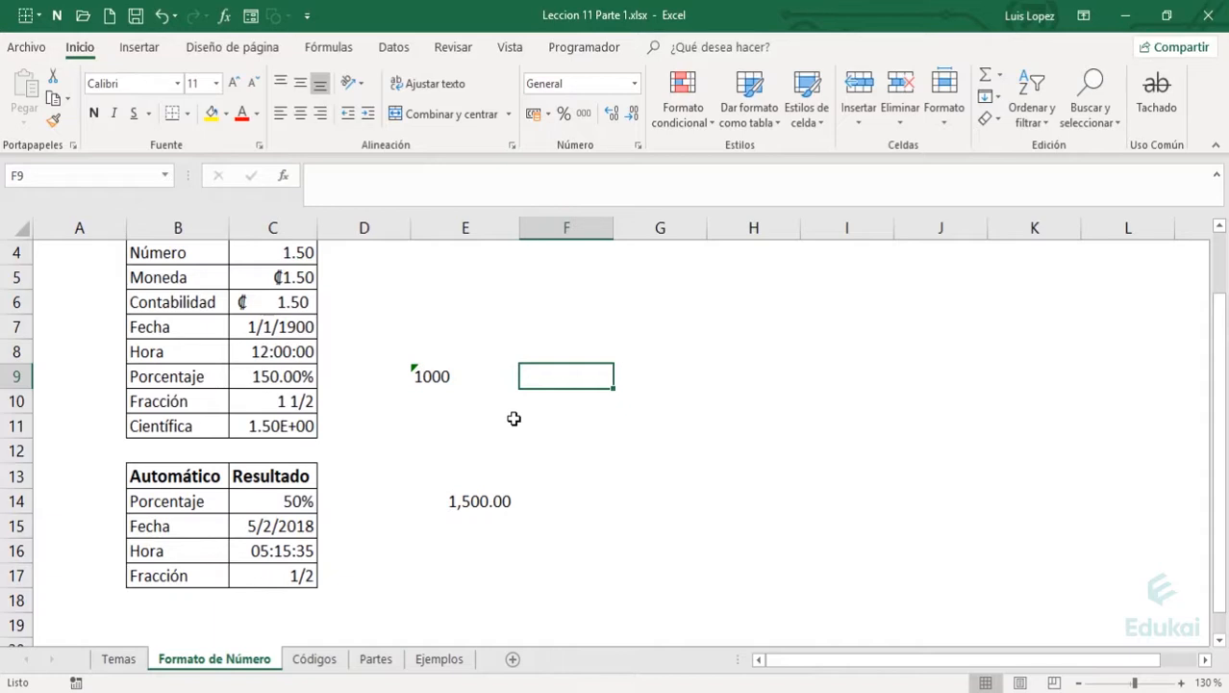
text(123456)
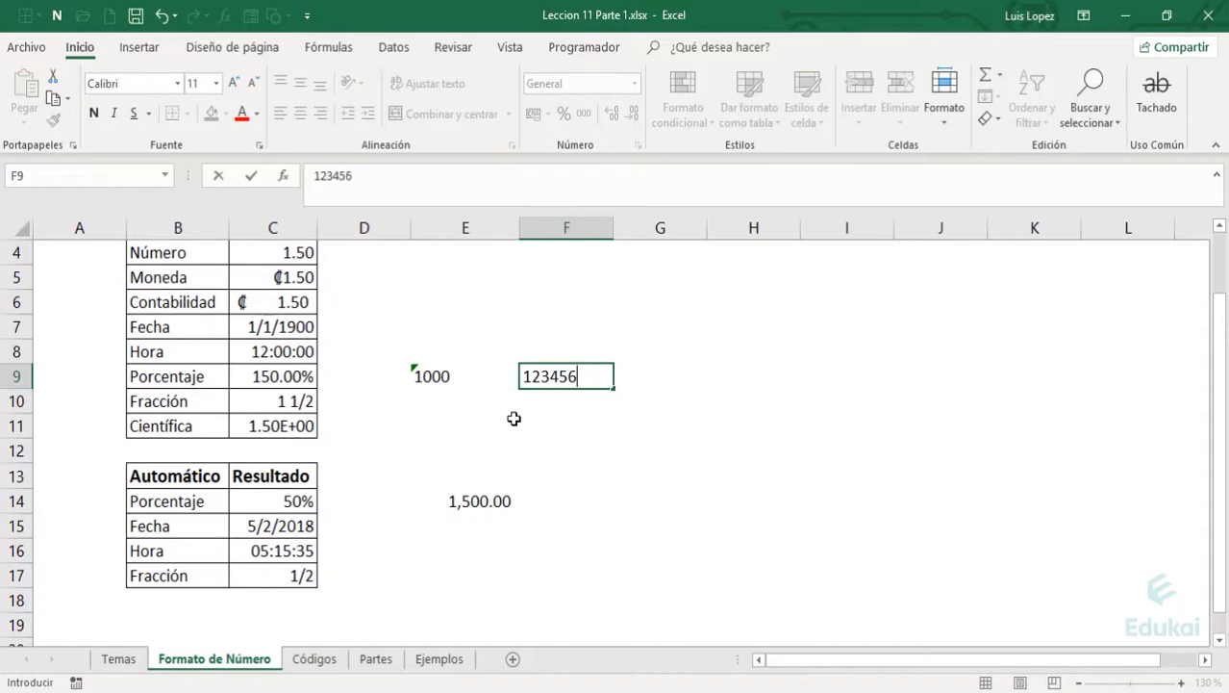
text(7890123456)
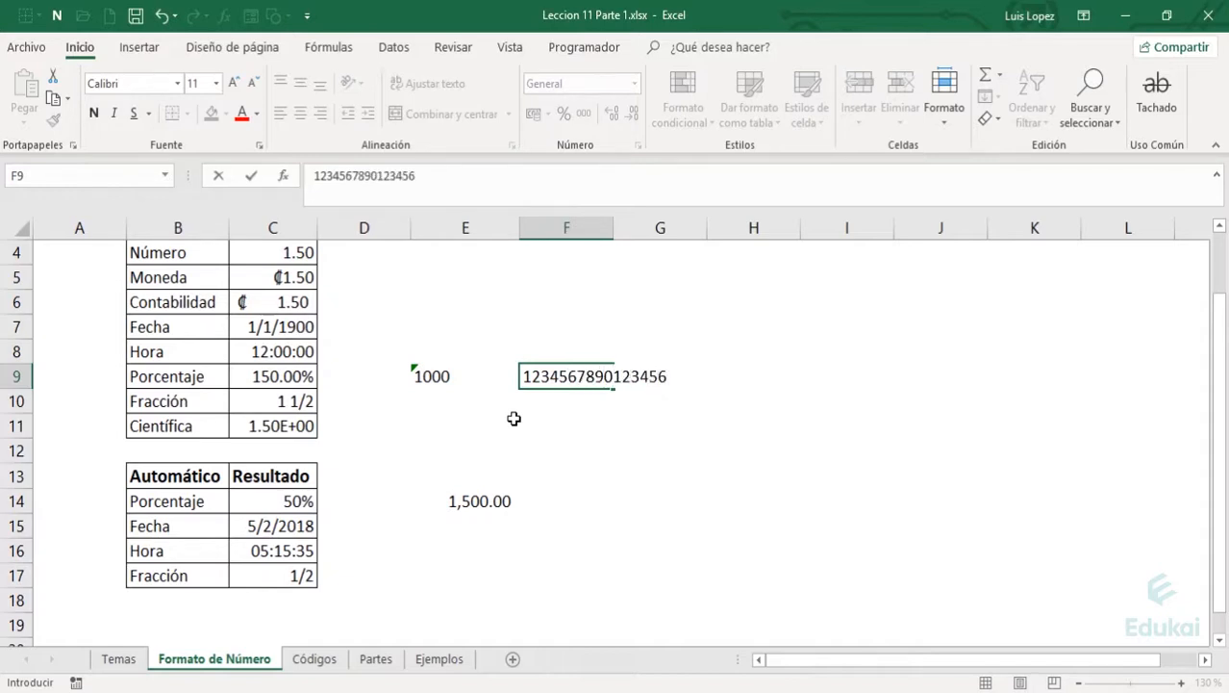
key(Return)
key(Up)
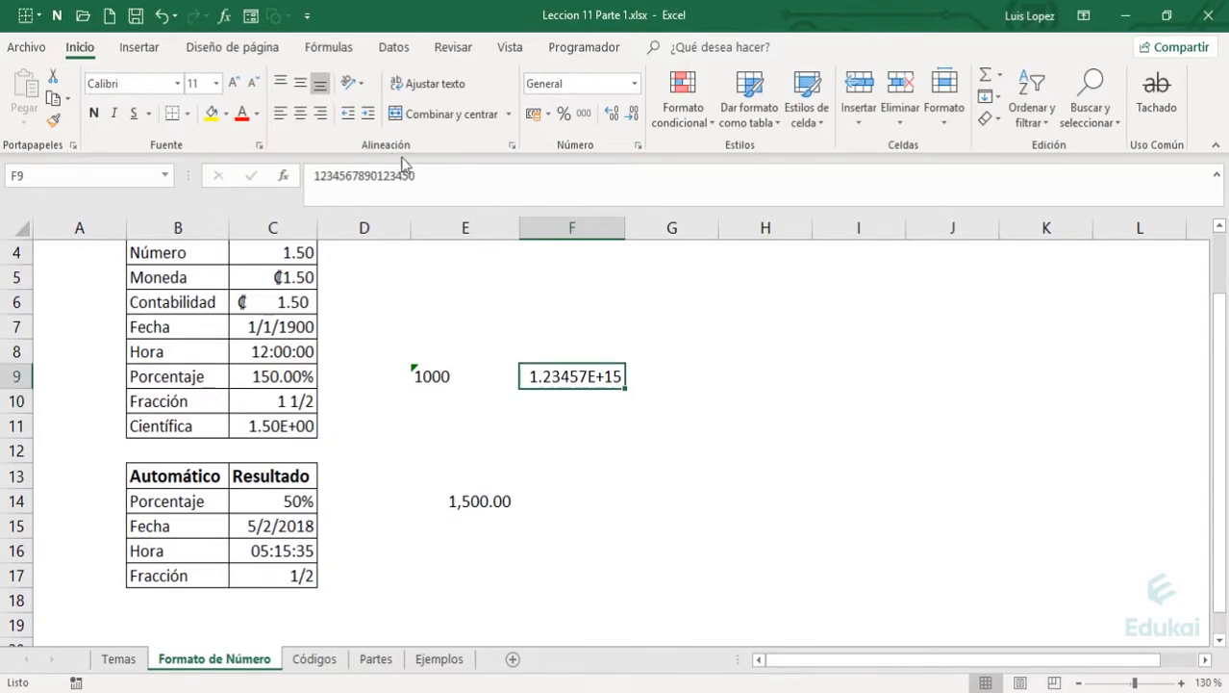
Inspect the last digit of the number stored in F9 and clear the cell.
drag(423, 175, 408, 175)
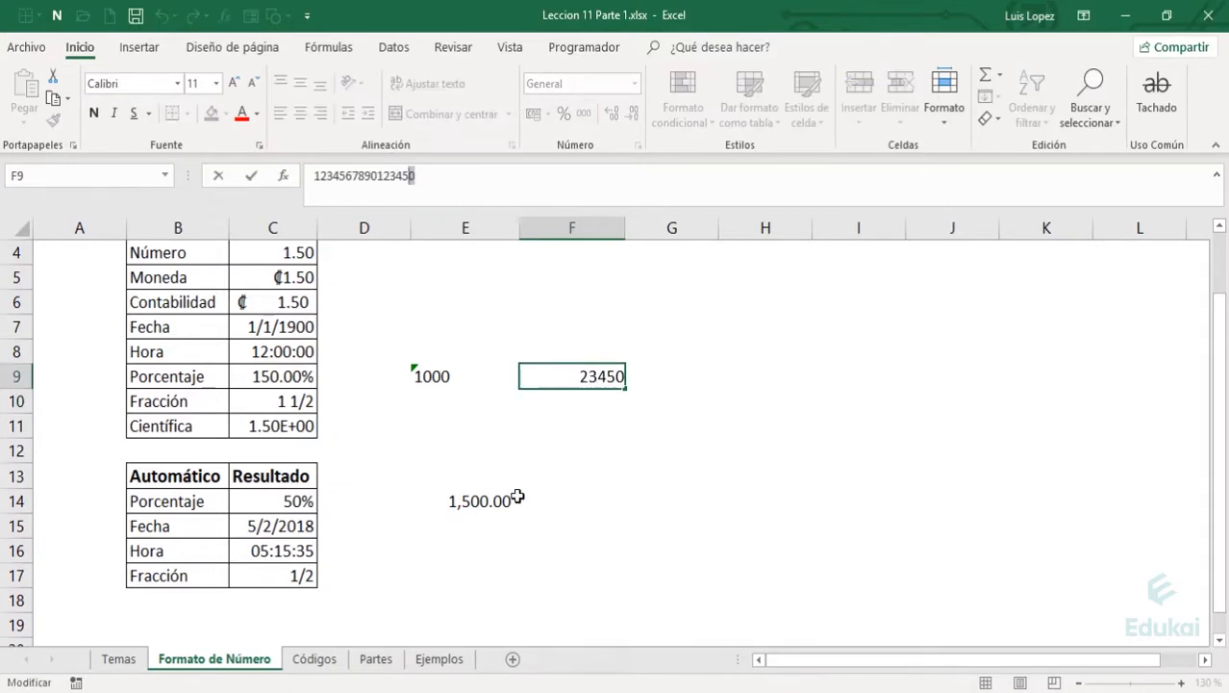
click(604, 376)
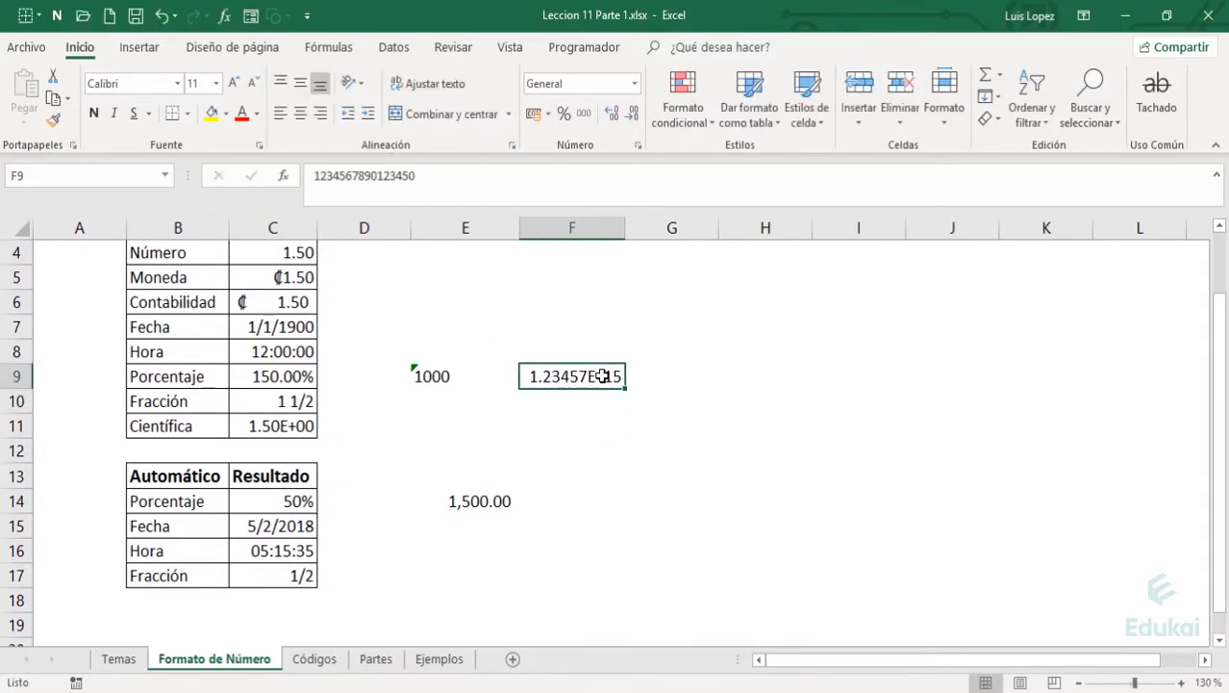
key(Delete)
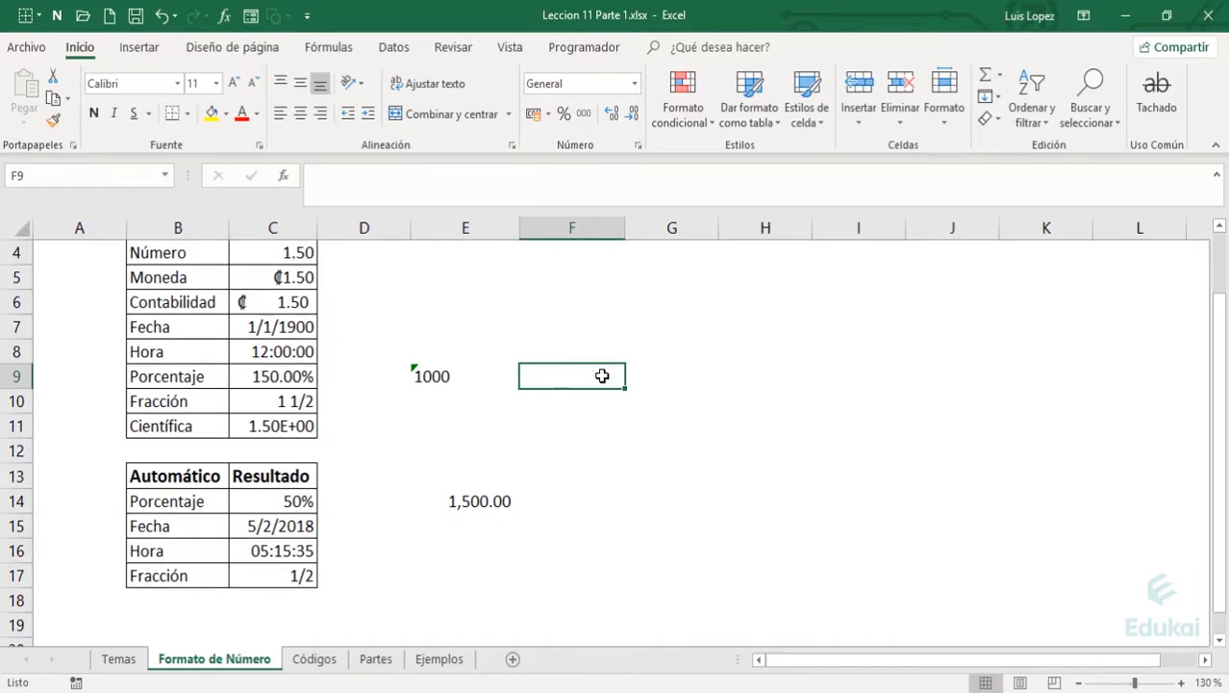
key(Left)
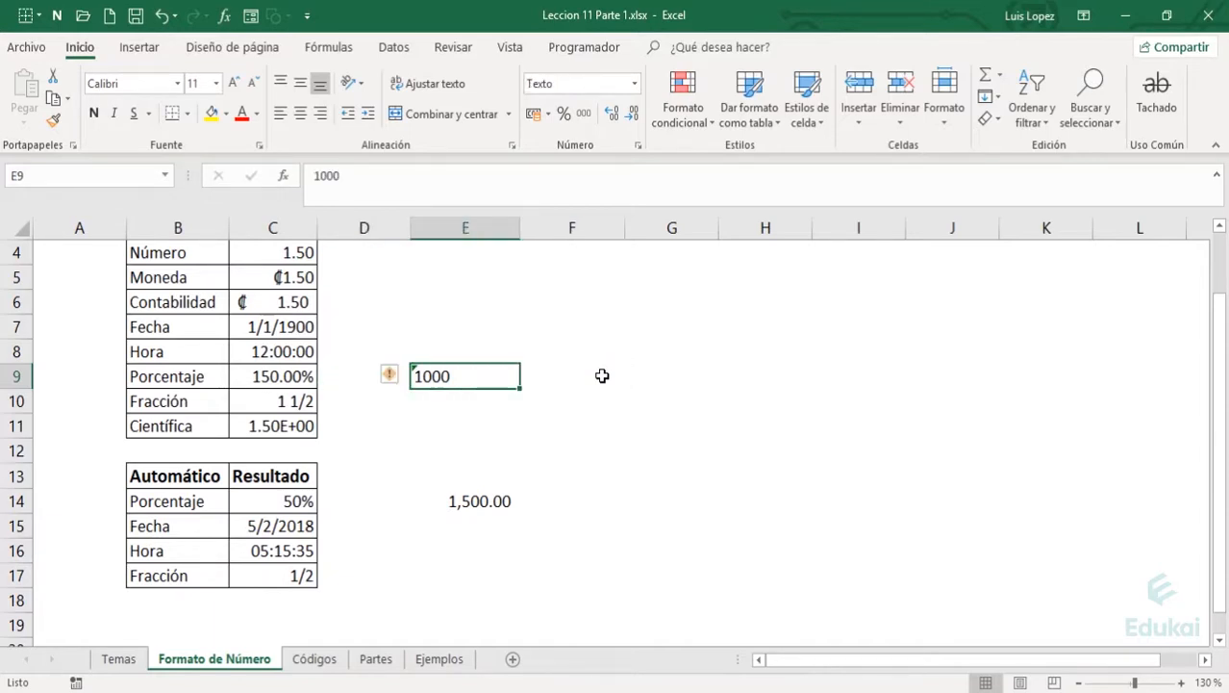
text(1234567890123456)
key(Return)
key(Up)
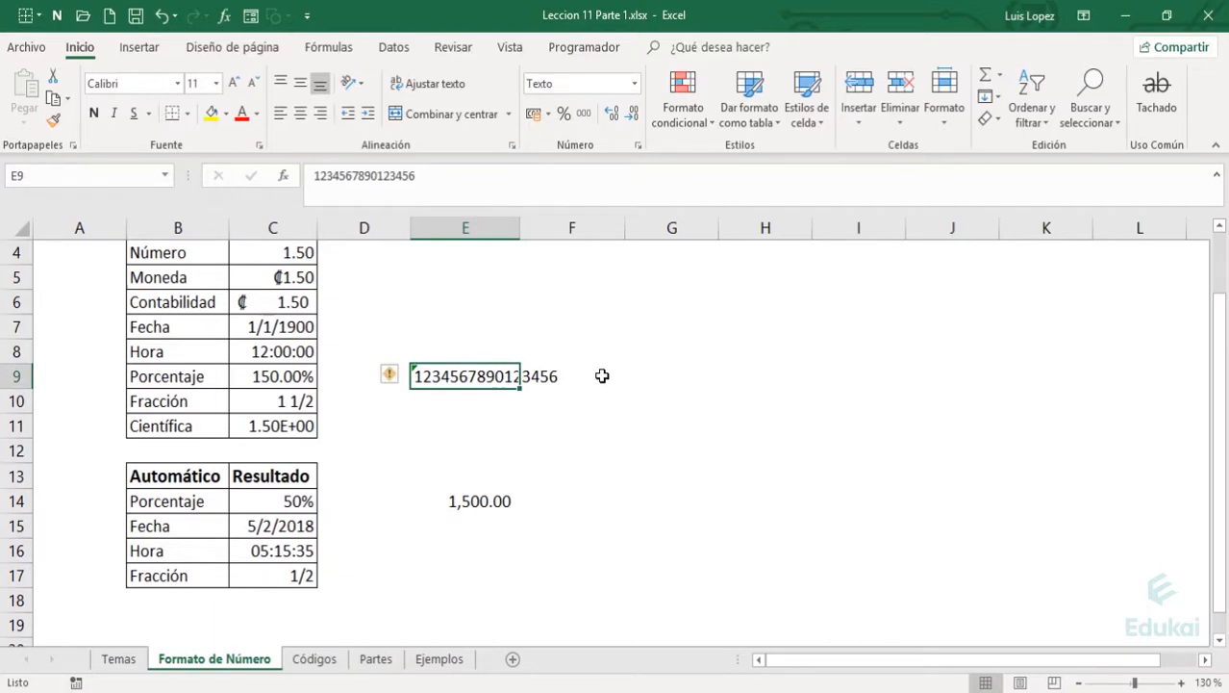
double_click(521, 228)
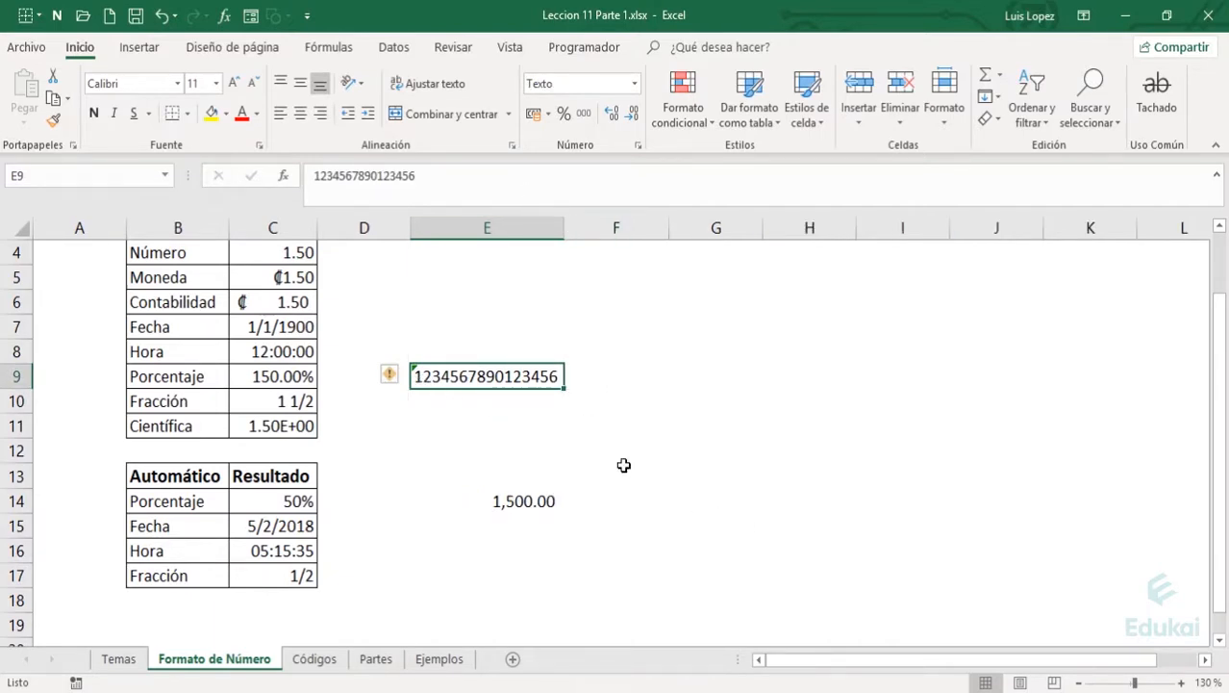
Clear the contents of E9 and E14.
key(Delete)
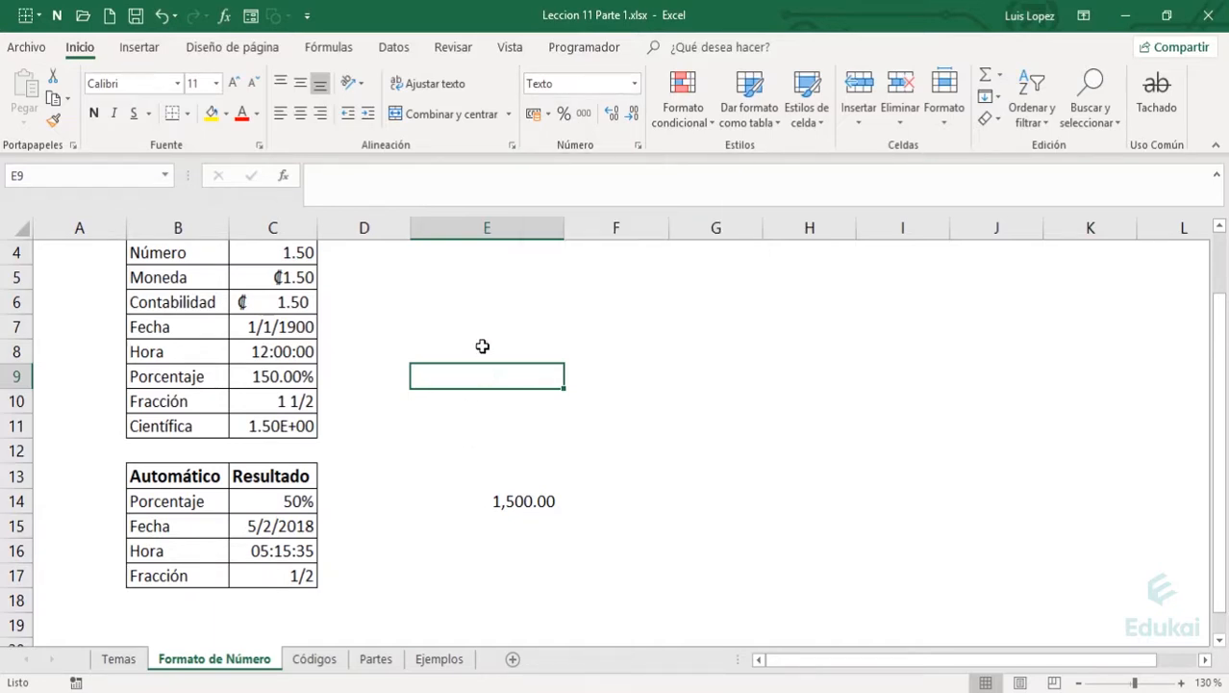
click(537, 501)
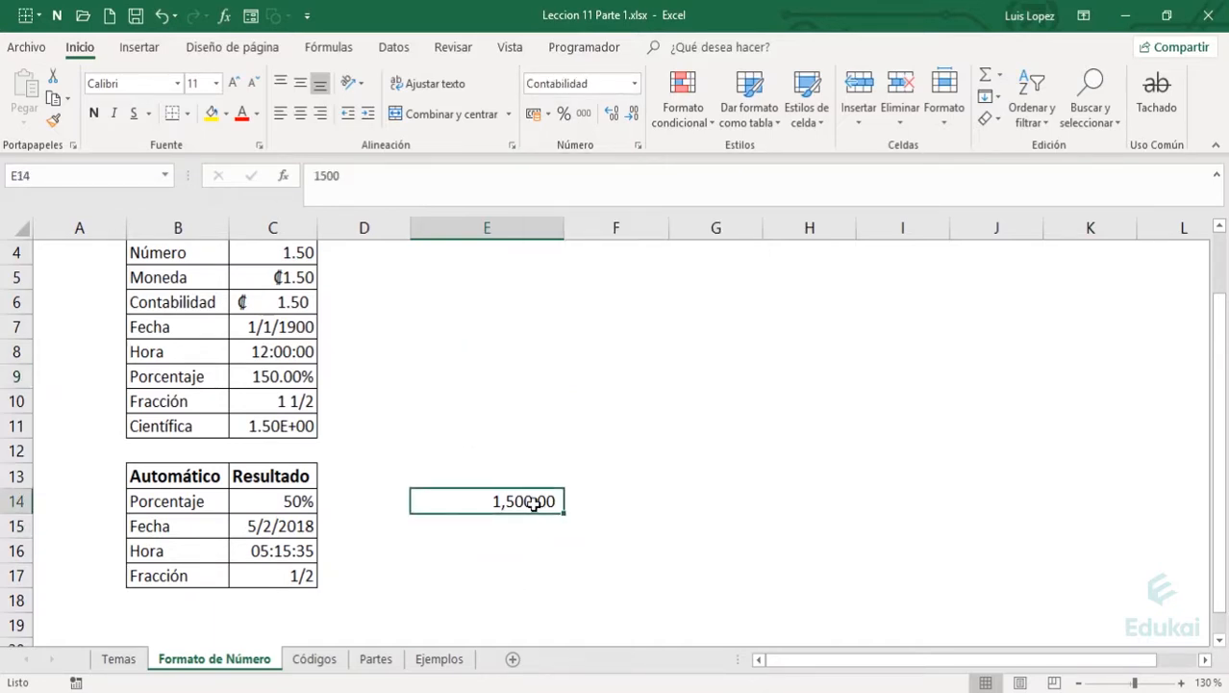
key(Delete)
key(Return)
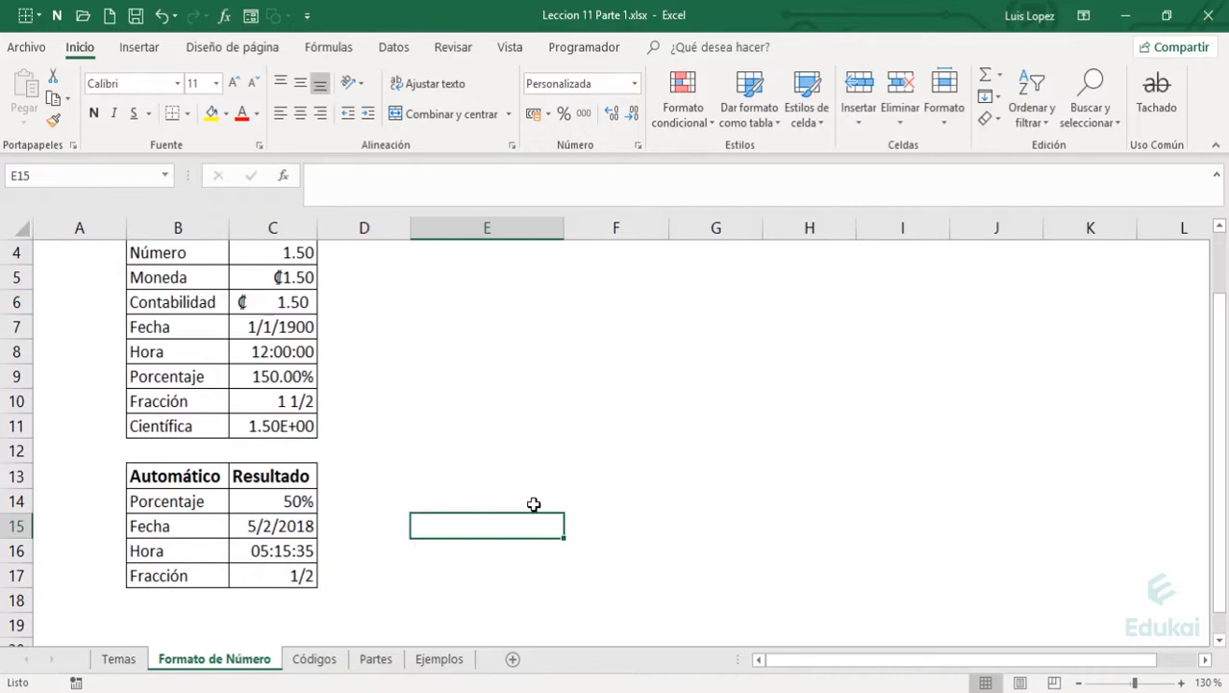
Enter 3/4/5/6/7 in cell E15.
text(3)
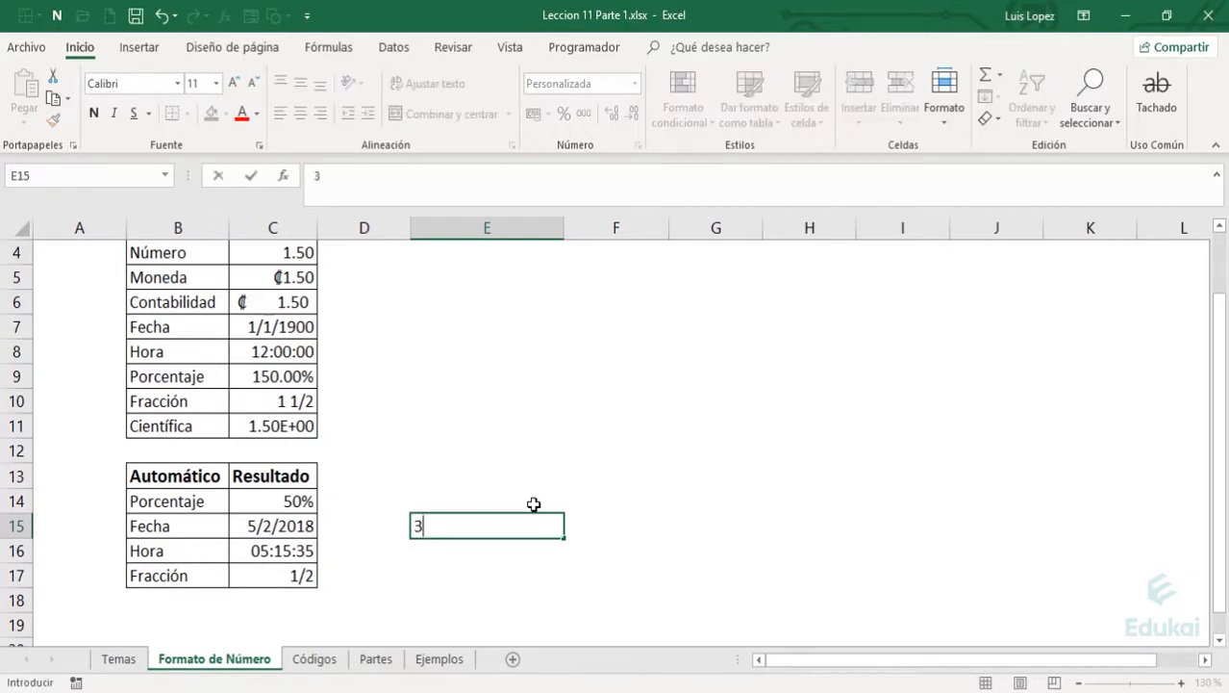
text(/4/5/6/7)
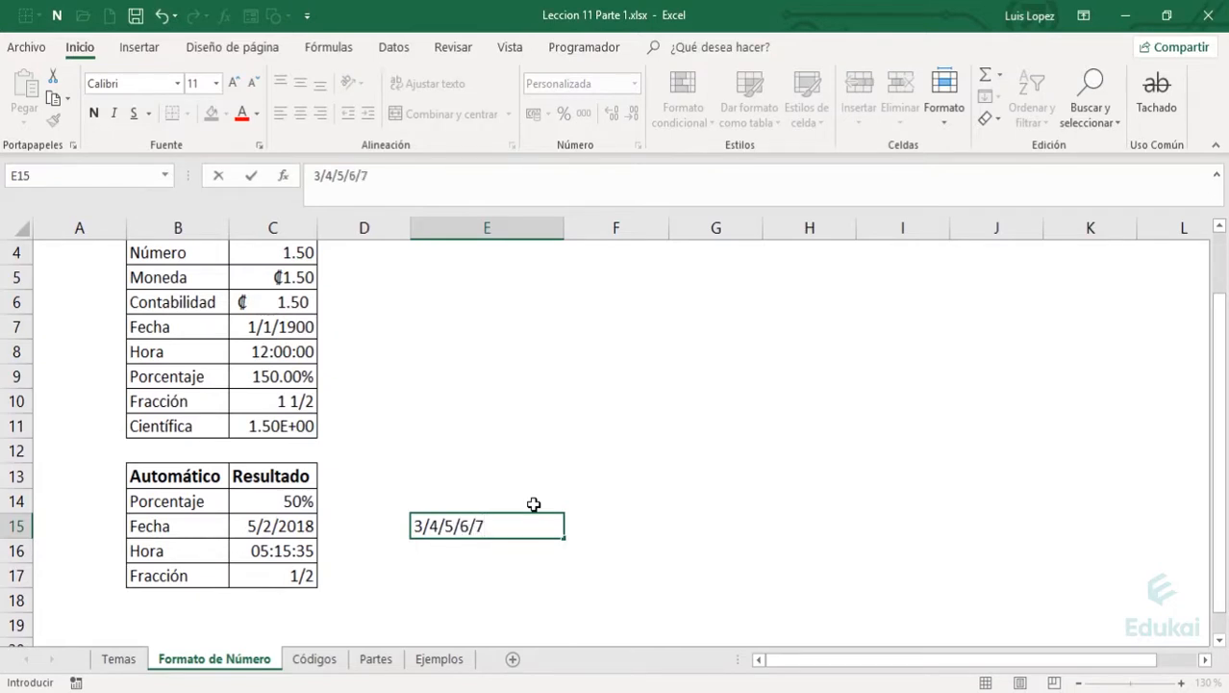
key(Return)
key(Up)
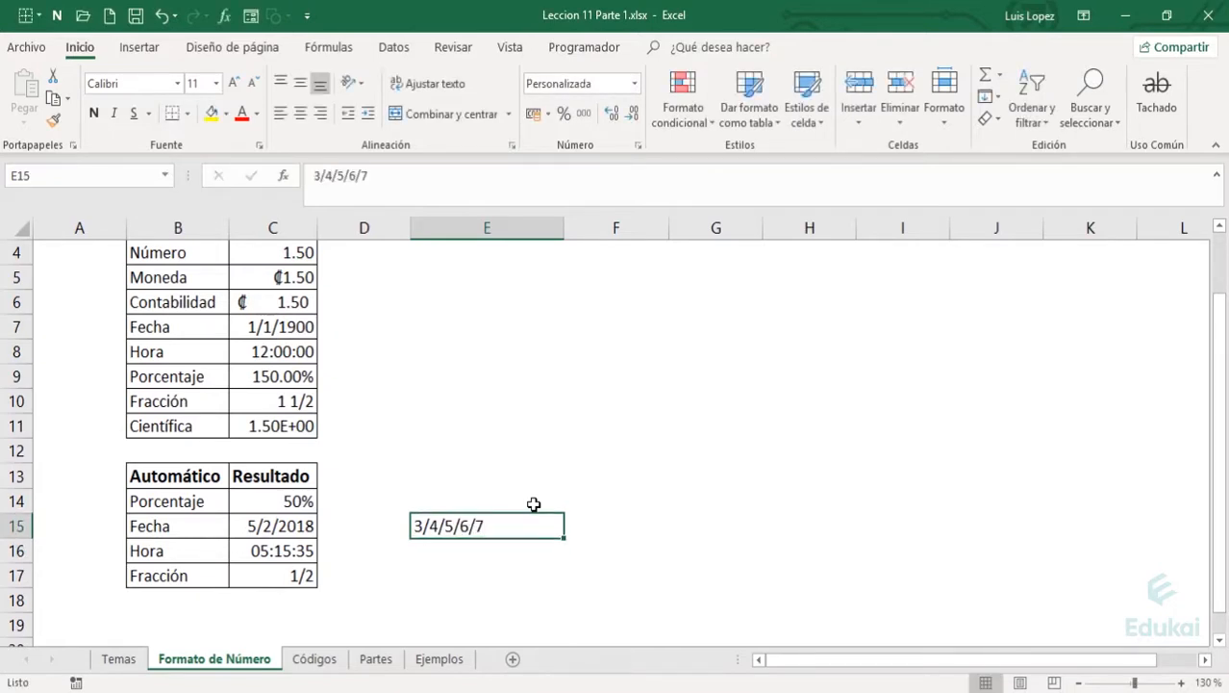
Shorten the entry in E15 to 3/4/5.
key(F2)
key(BackSpace)
key(BackSpace)
key(BackSpace)
key(BackSpace)
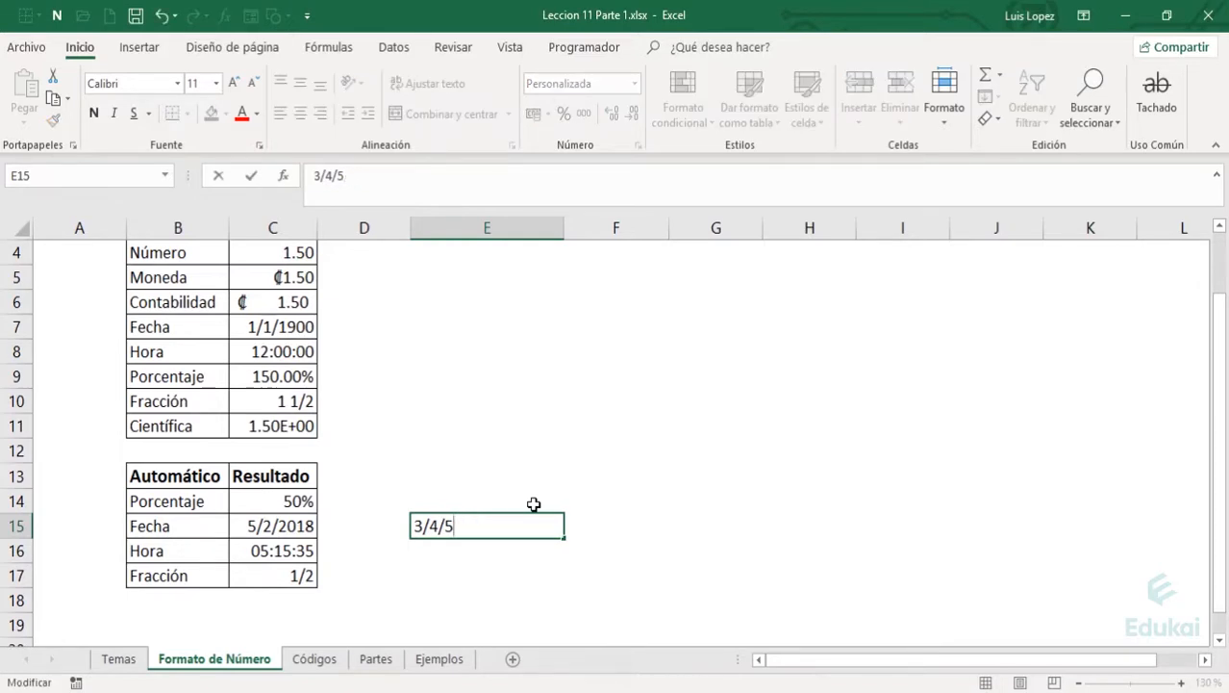
key(Return)
key(Up)
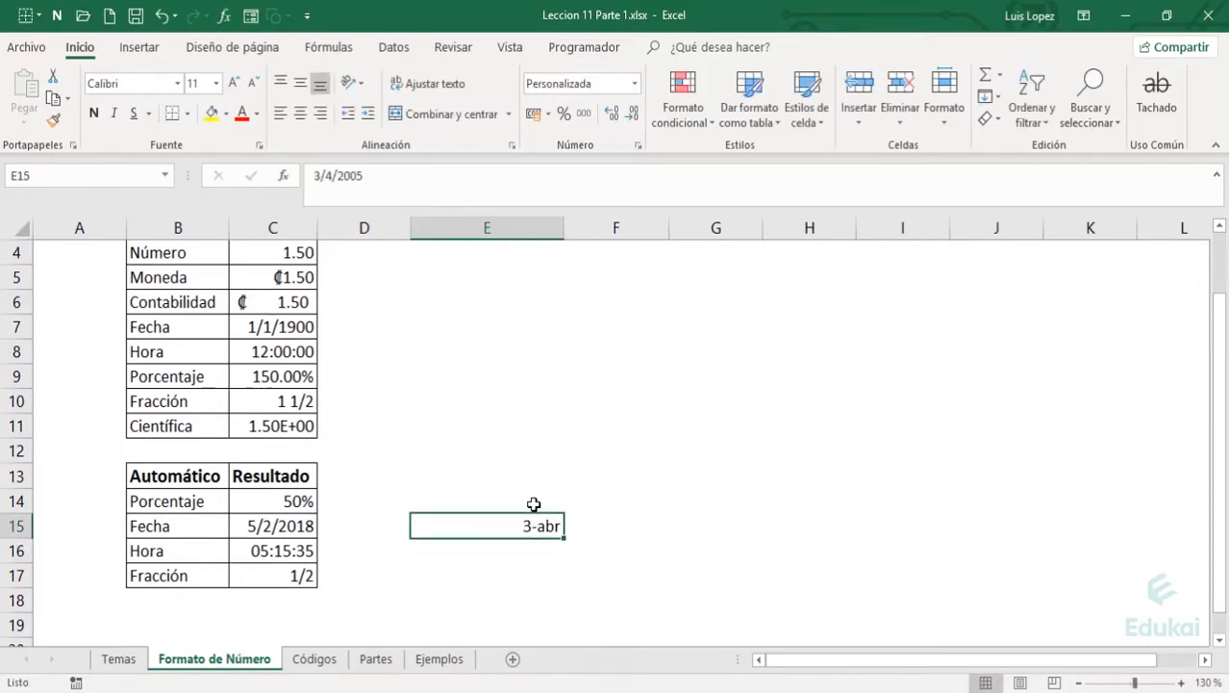
Clear E15, enter 3/4/5 in it again with its existing number format, and empty the cell.
key(F2)
key(Return)
key(Up)
key(Delete)
text(3/4/5)
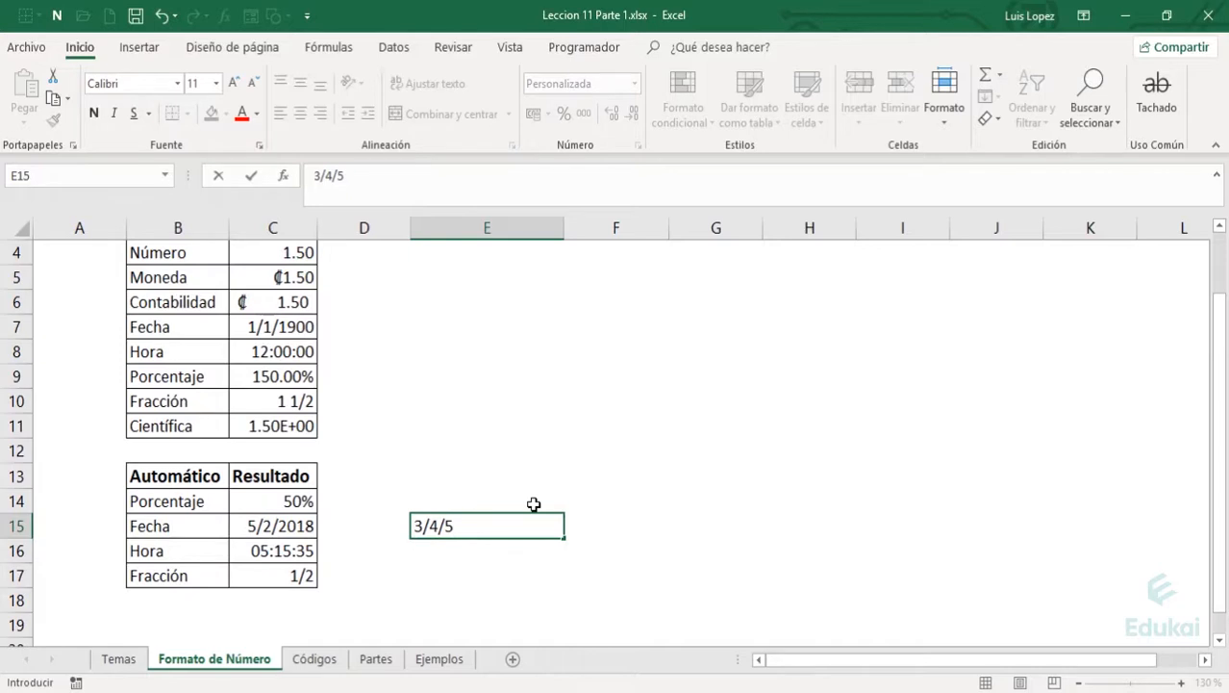
key(ctrl+Return)
key(Delete)
Apply the Texto format to E15, try it by entering 3/4/5, and clear the cell's contents.
click(635, 85)
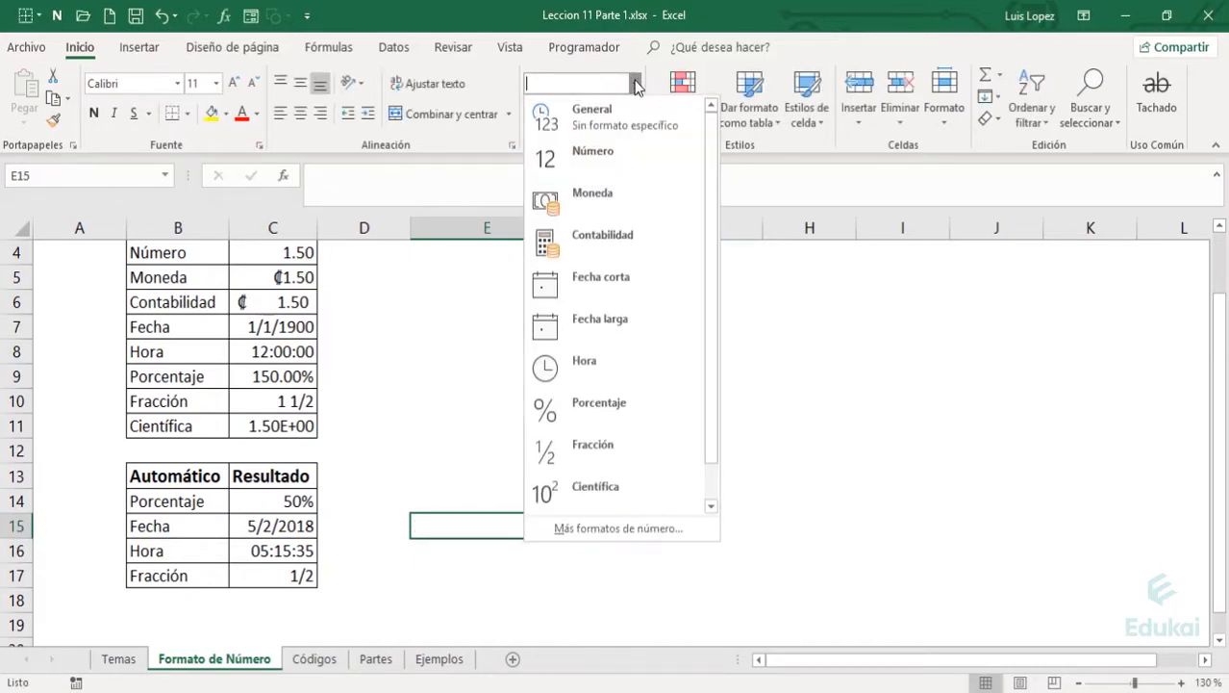
scroll(712, 385, down, 1)
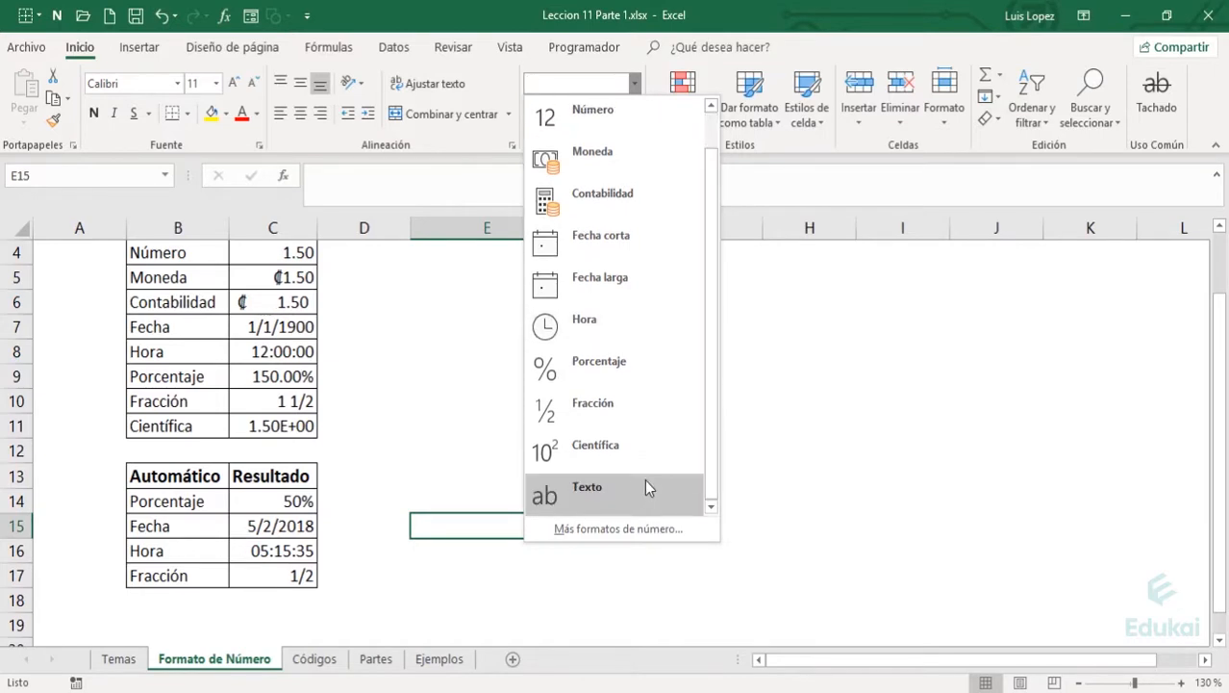
click(659, 486)
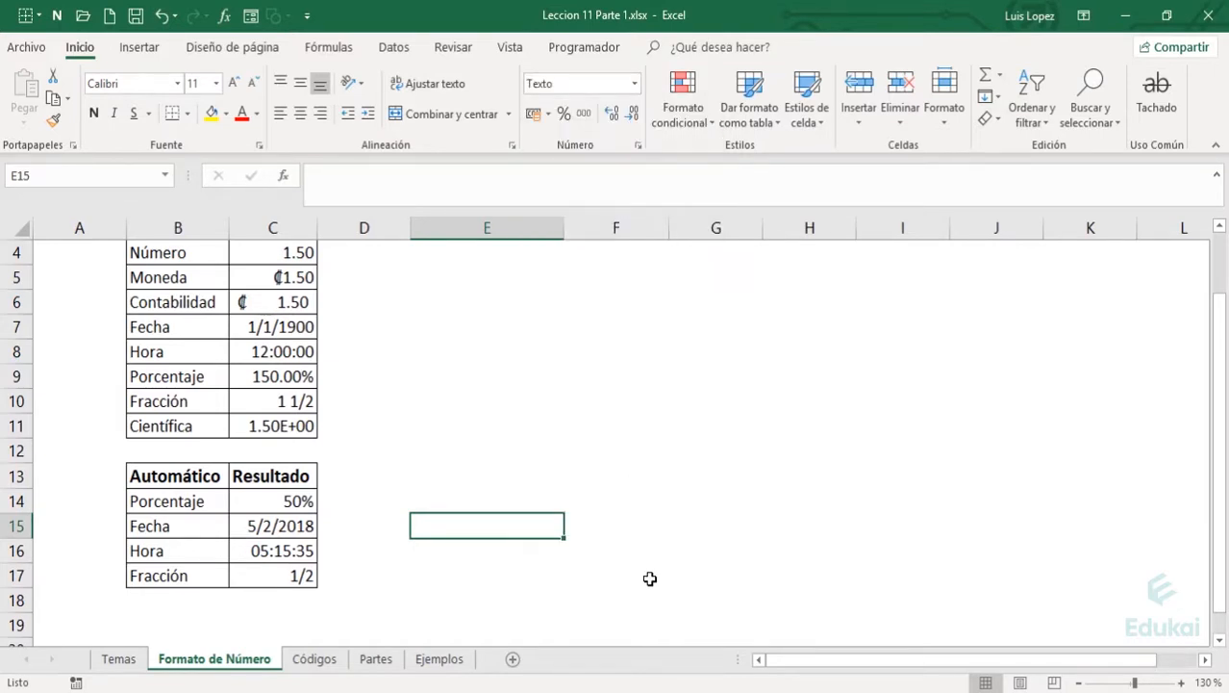
text(3/4/5)
key(Return)
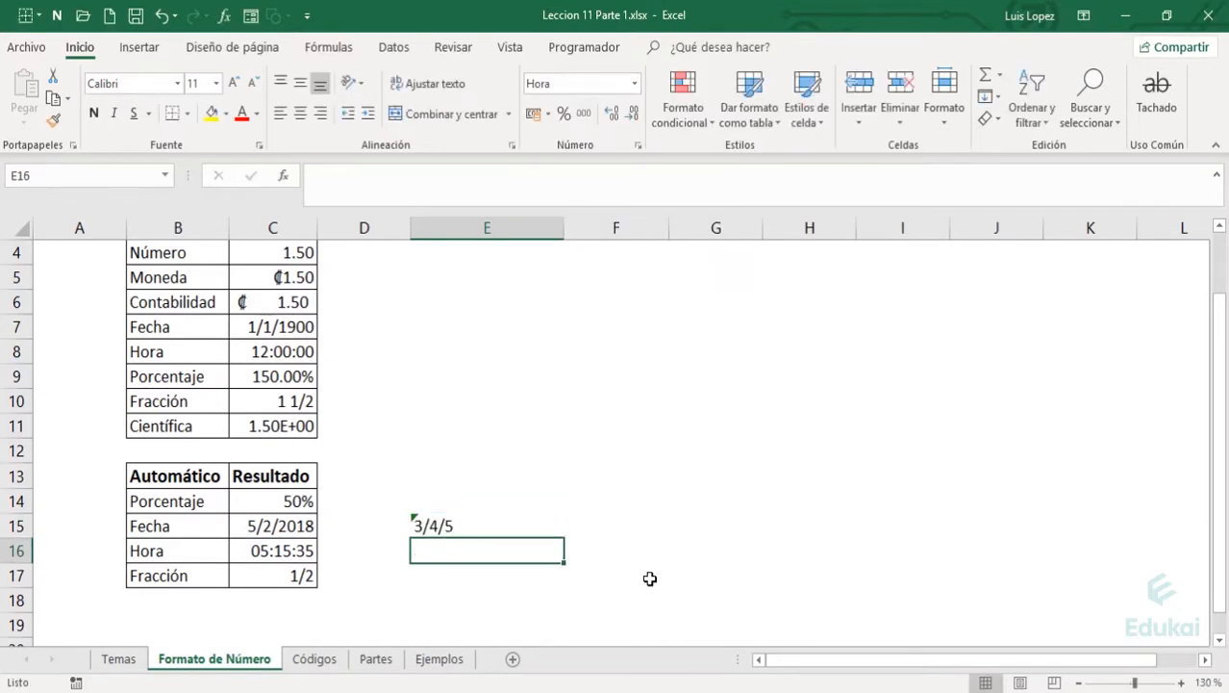
key(Up)
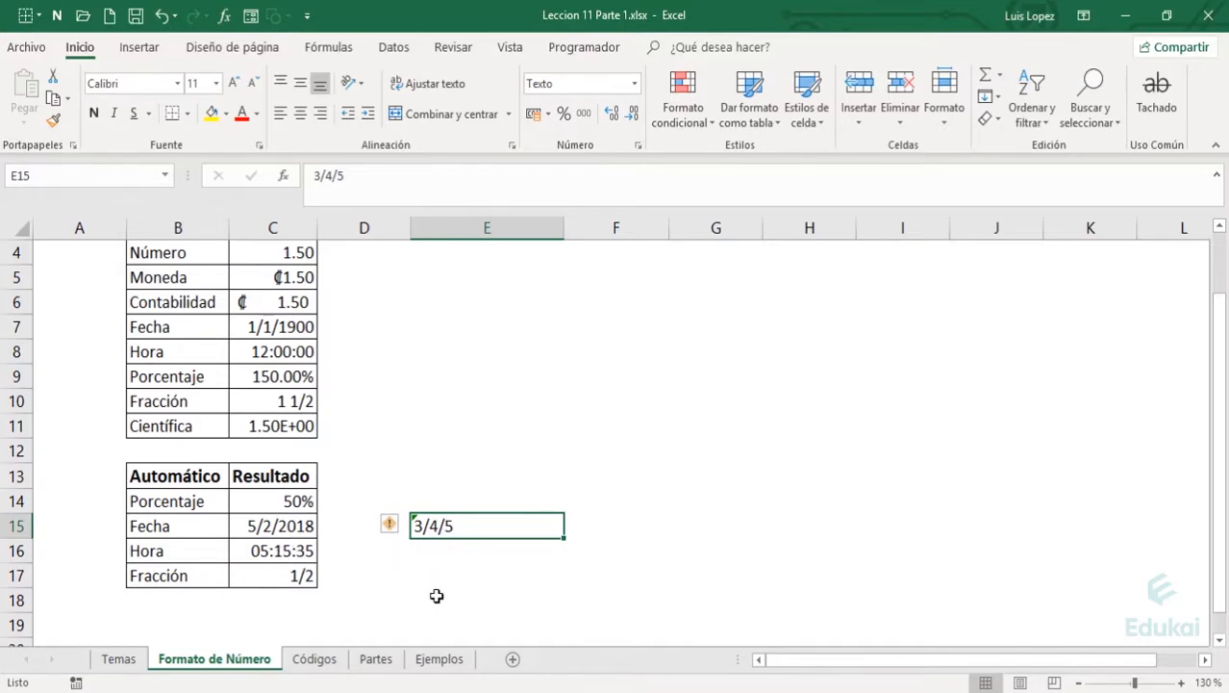
key(Delete)
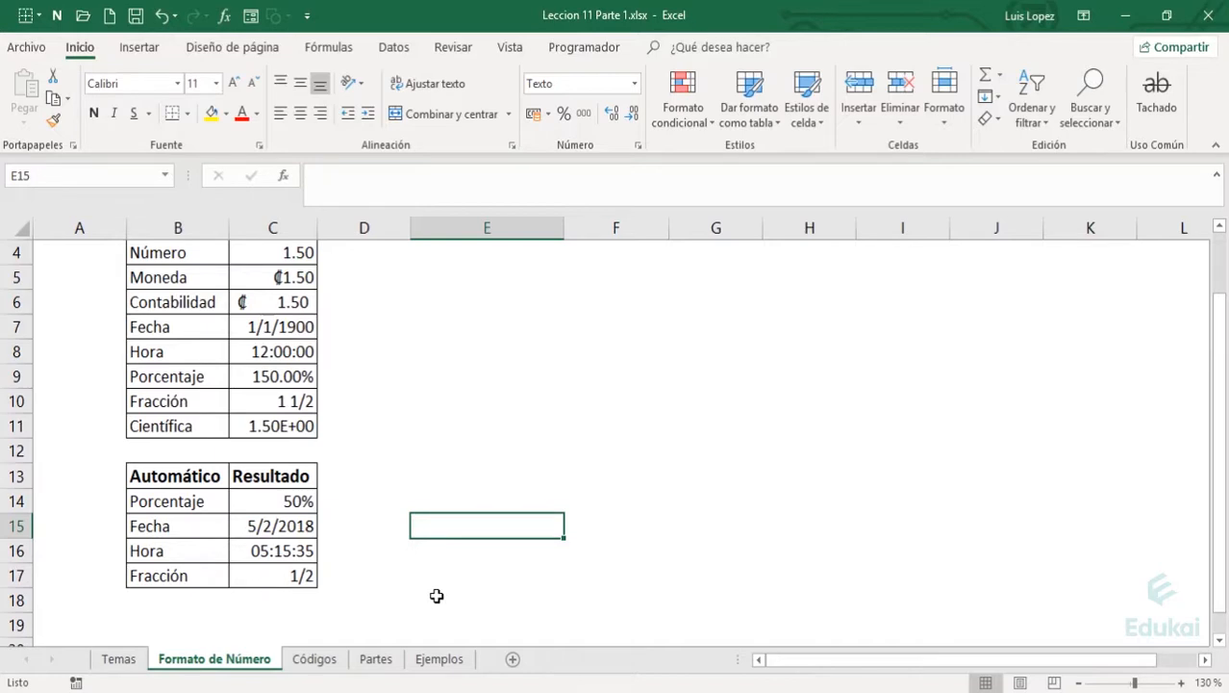
Open the full number format settings for E16 and go through the Texto, Especial and Personalizada categories.
key(Down)
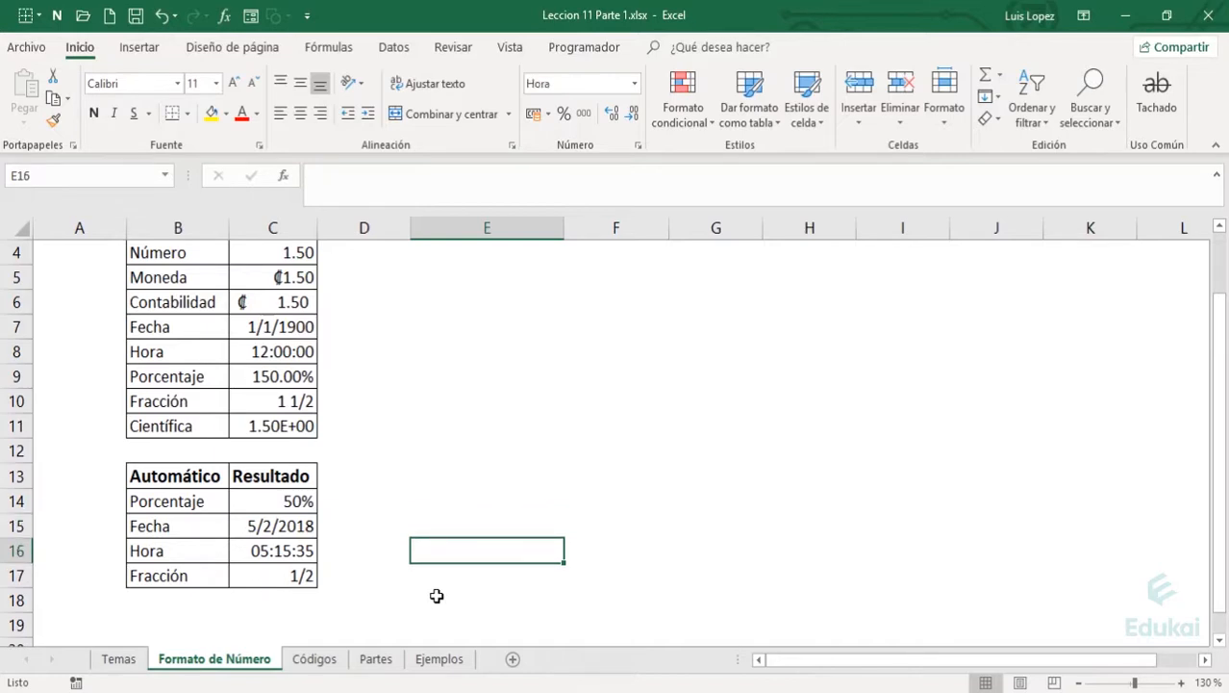
click(634, 84)
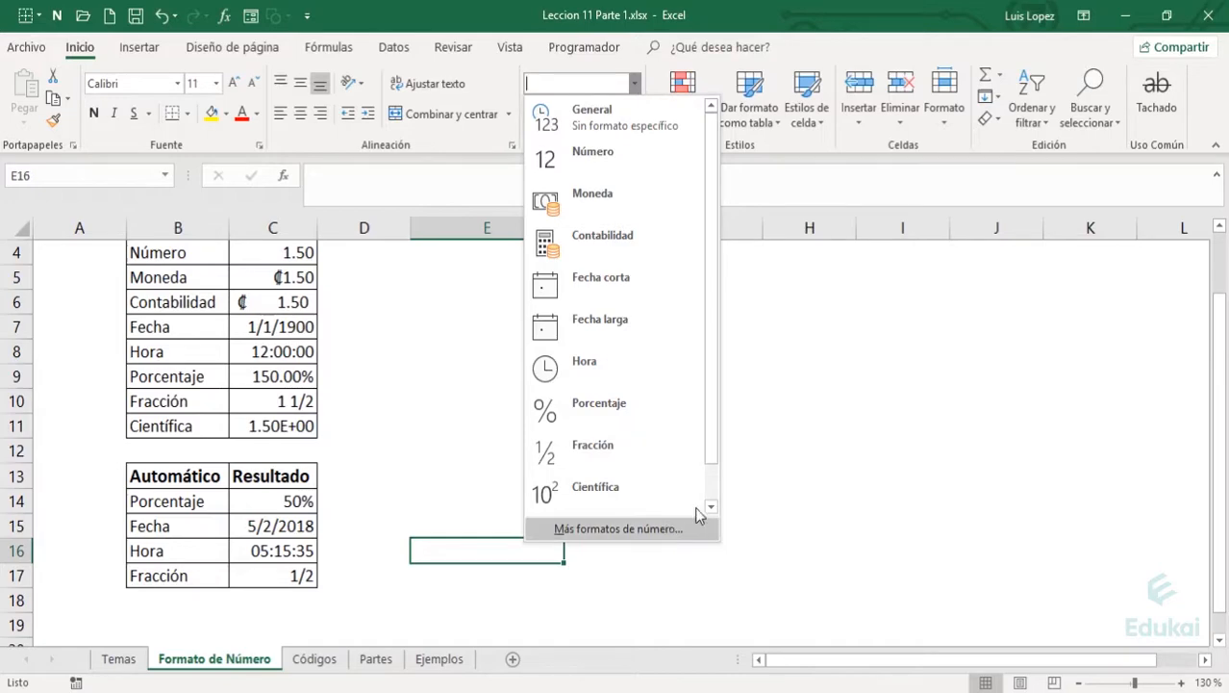
scroll(708, 445, down, 1)
click(667, 528)
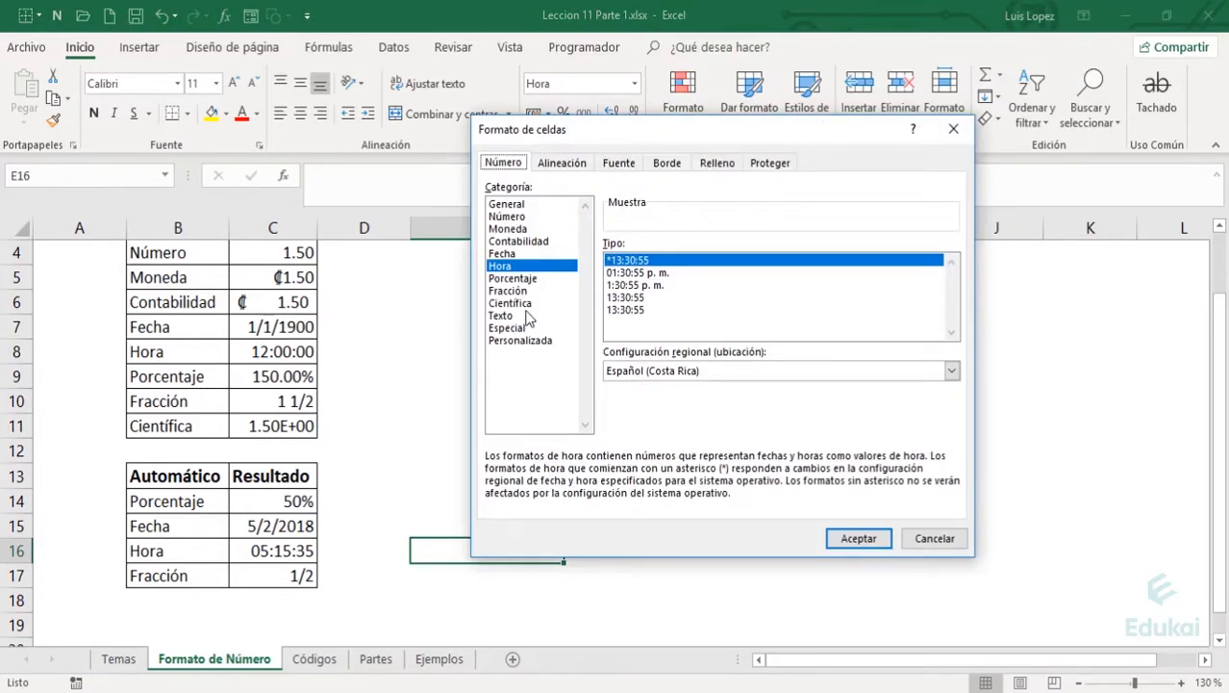
click(527, 317)
click(524, 328)
click(527, 341)
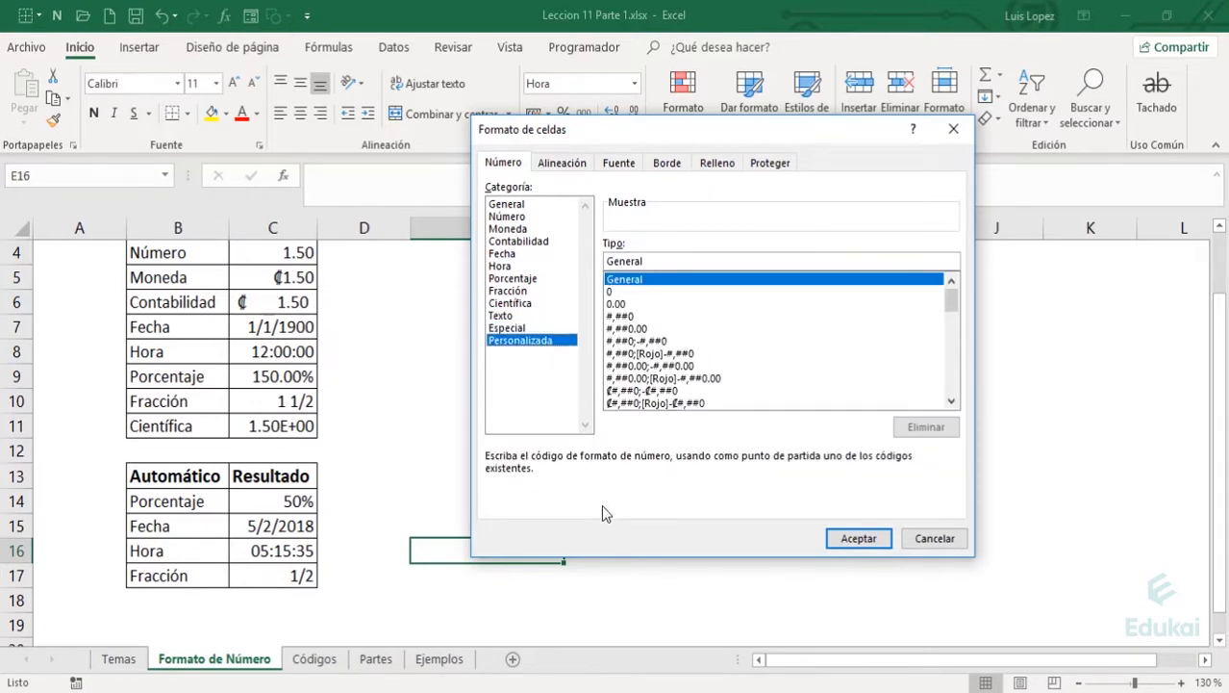
Replace the custom format code for E16 with #,# and apply it.
mouse_move(951, 301)
mouse_down()
mouse_move(958, 383)
mouse_move(951, 284)
mouse_up()
key(BackSpace)
key(BackSpace)
key(BackSpace)
key(BackSpace)
key(BackSpace)
key(BackSpace)
key(BackSpace)
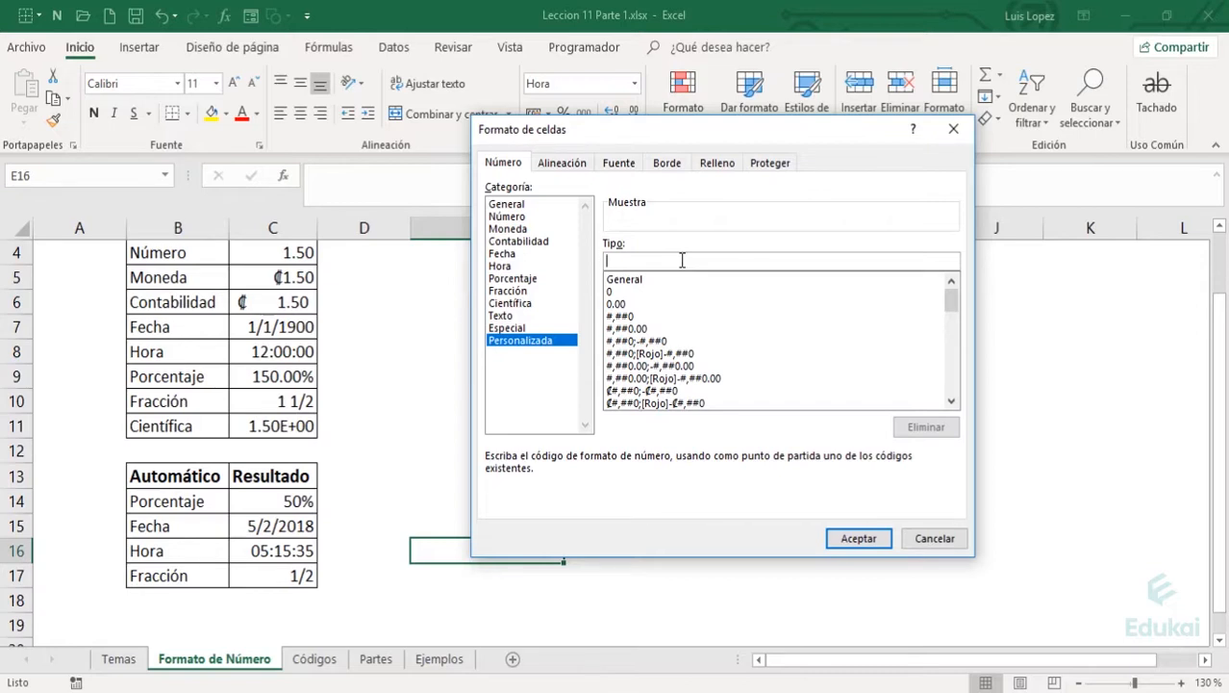
text(#,#)
click(859, 539)
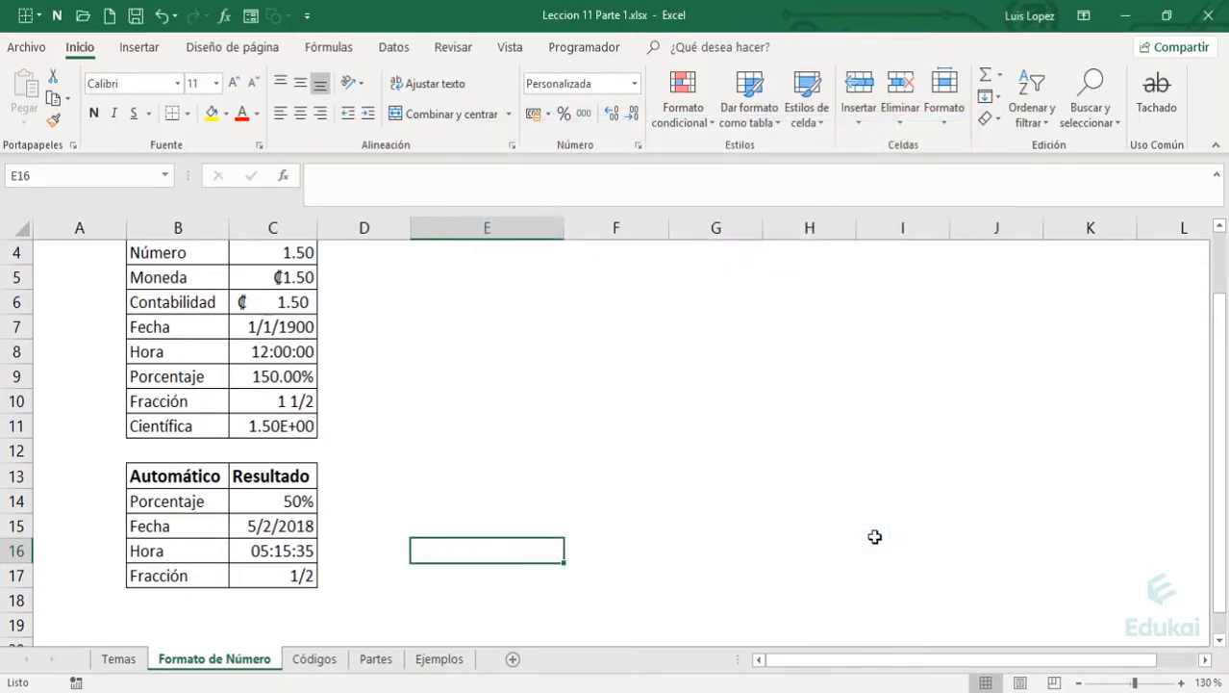
Look up the #,# code in E16's list of custom number formats, close the settings unchanged and select E15.
click(633, 84)
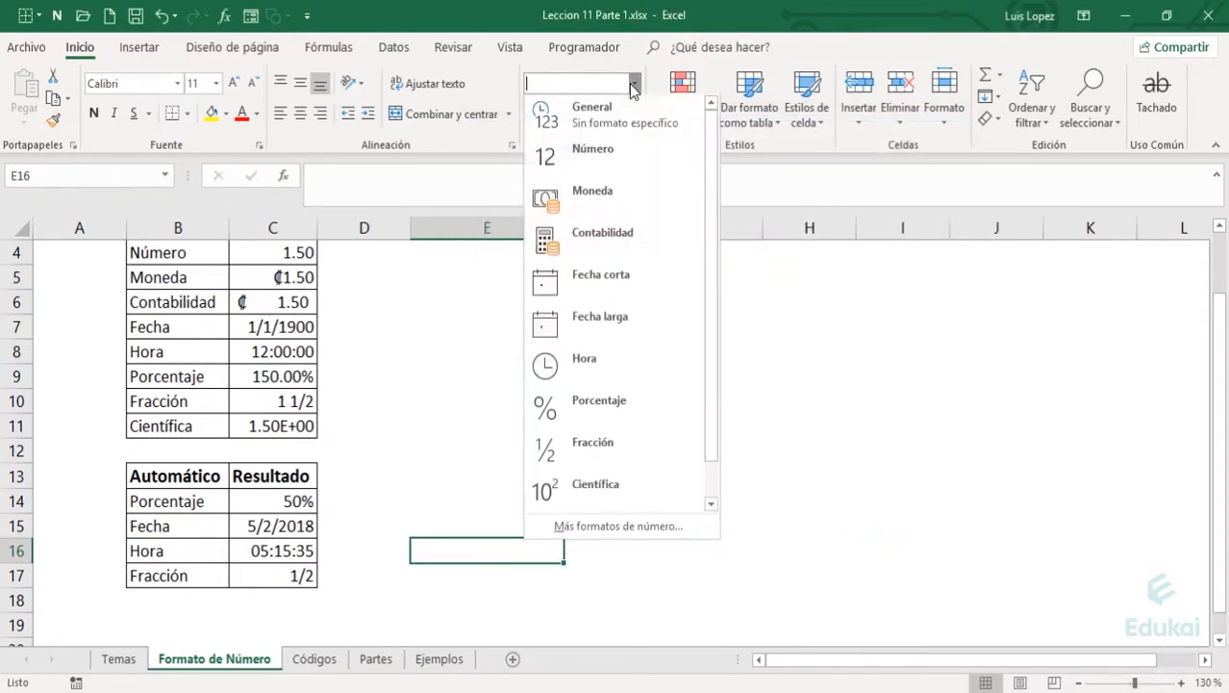
click(641, 533)
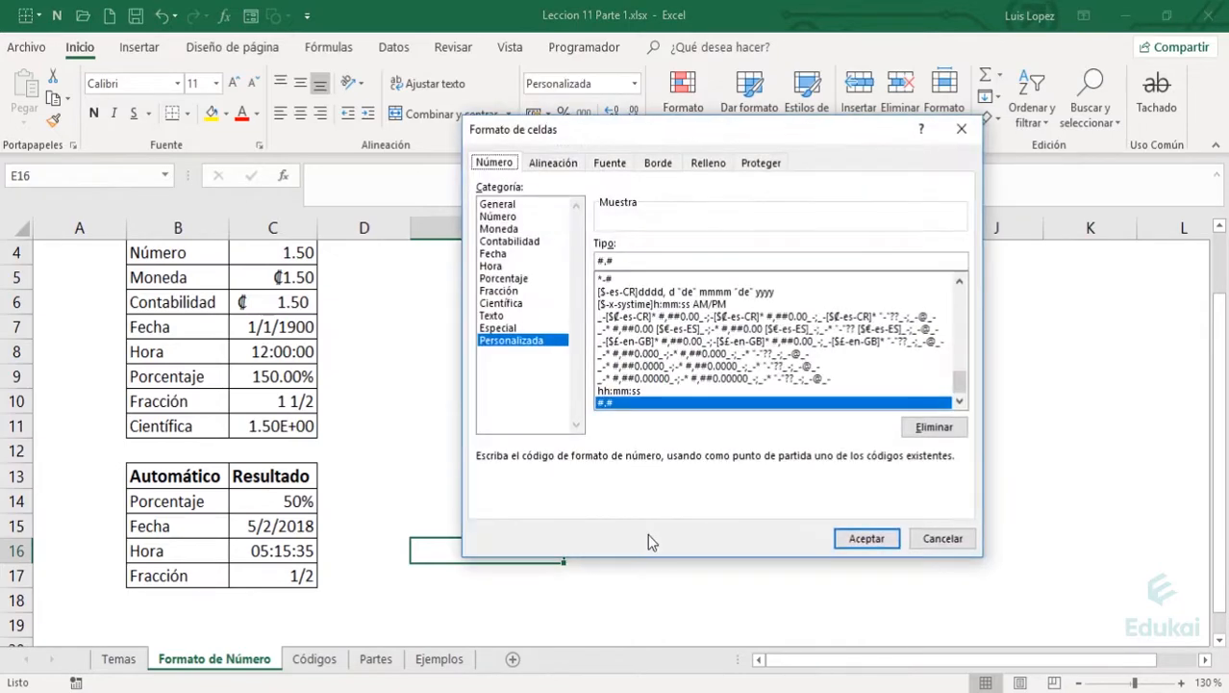
click(533, 328)
click(531, 340)
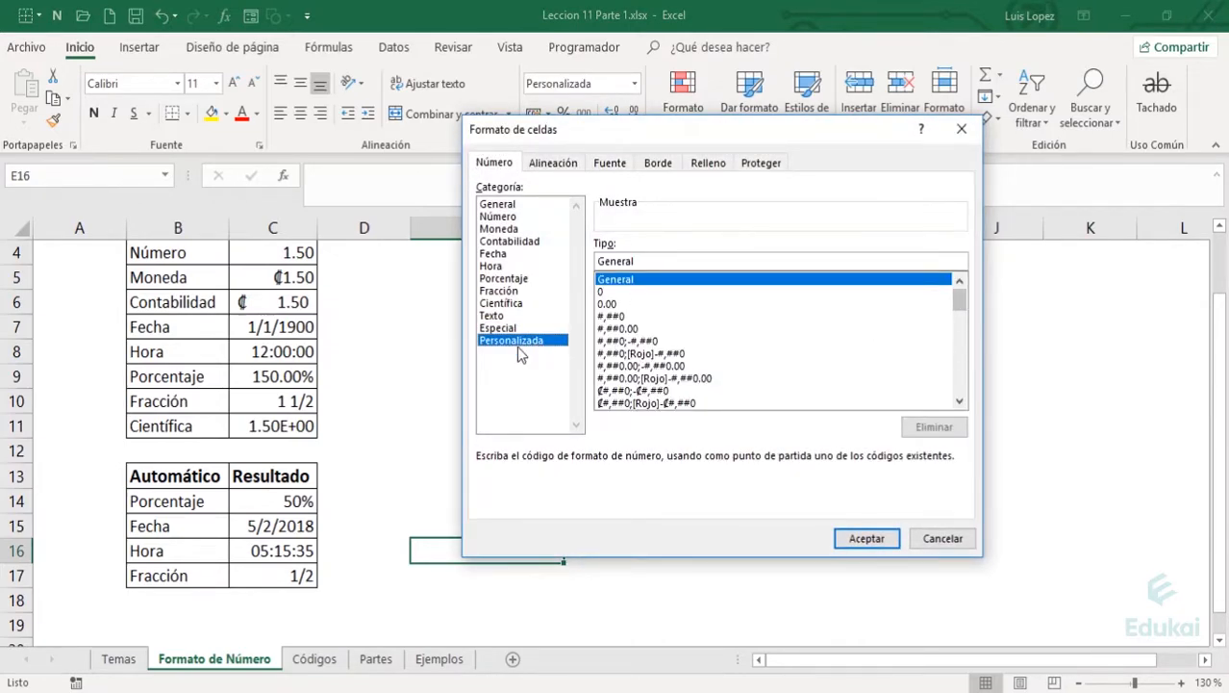
drag(959, 301, 959, 383)
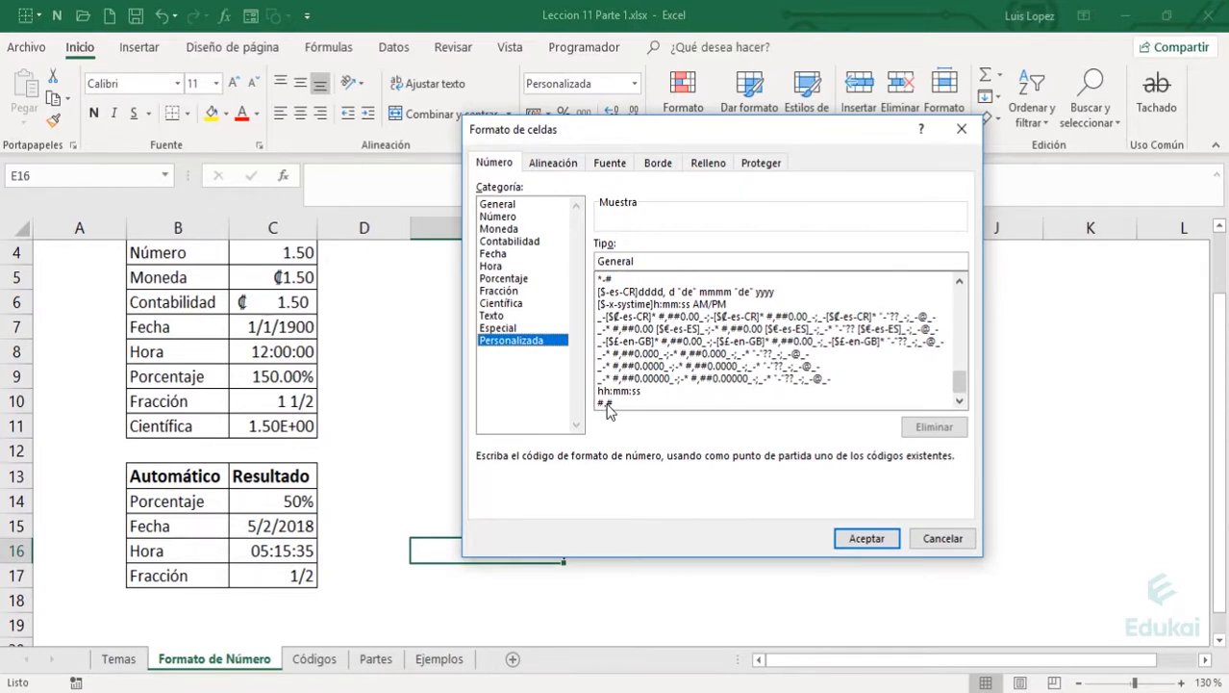
click(941, 538)
click(444, 520)
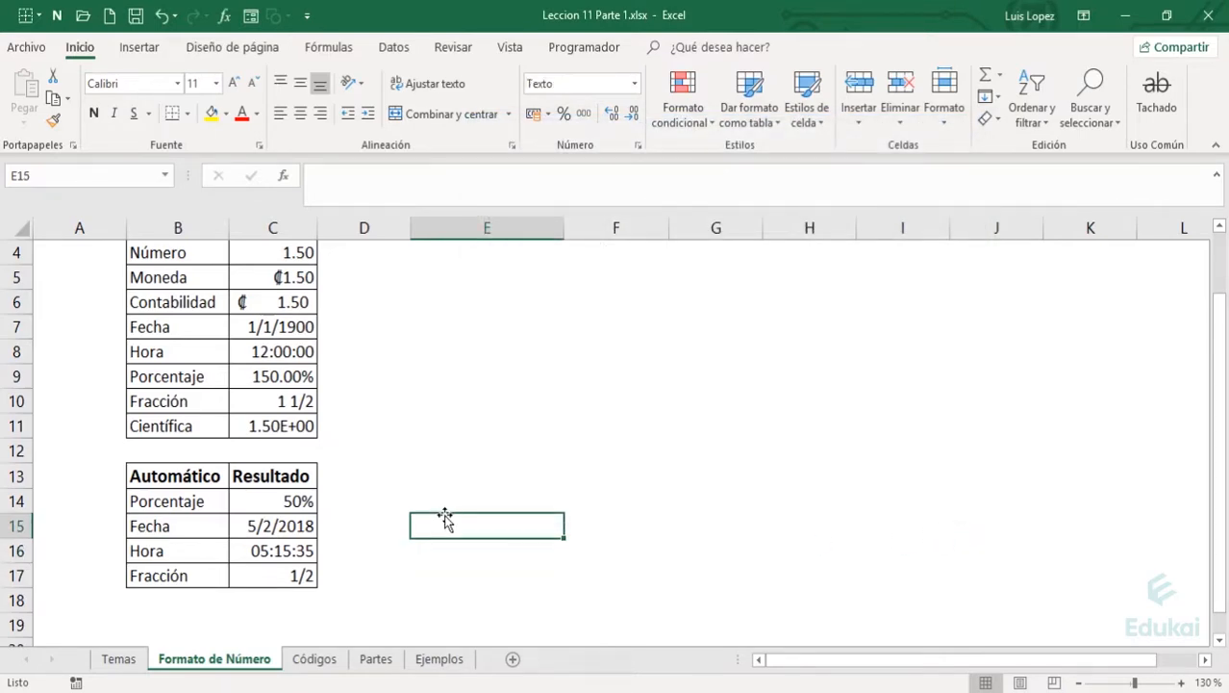
Switch to the Códigos sheet and review the title and Código column of the Números table down to B4.
key(ctrl+Page_Down)
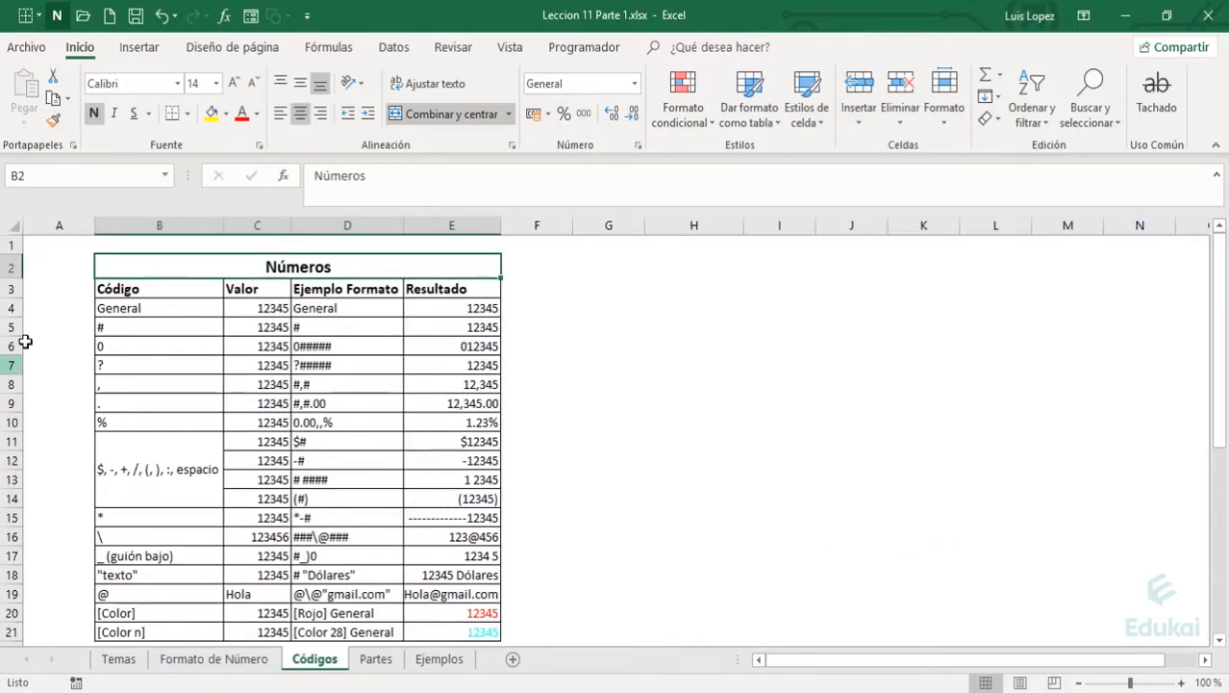
click(63, 243)
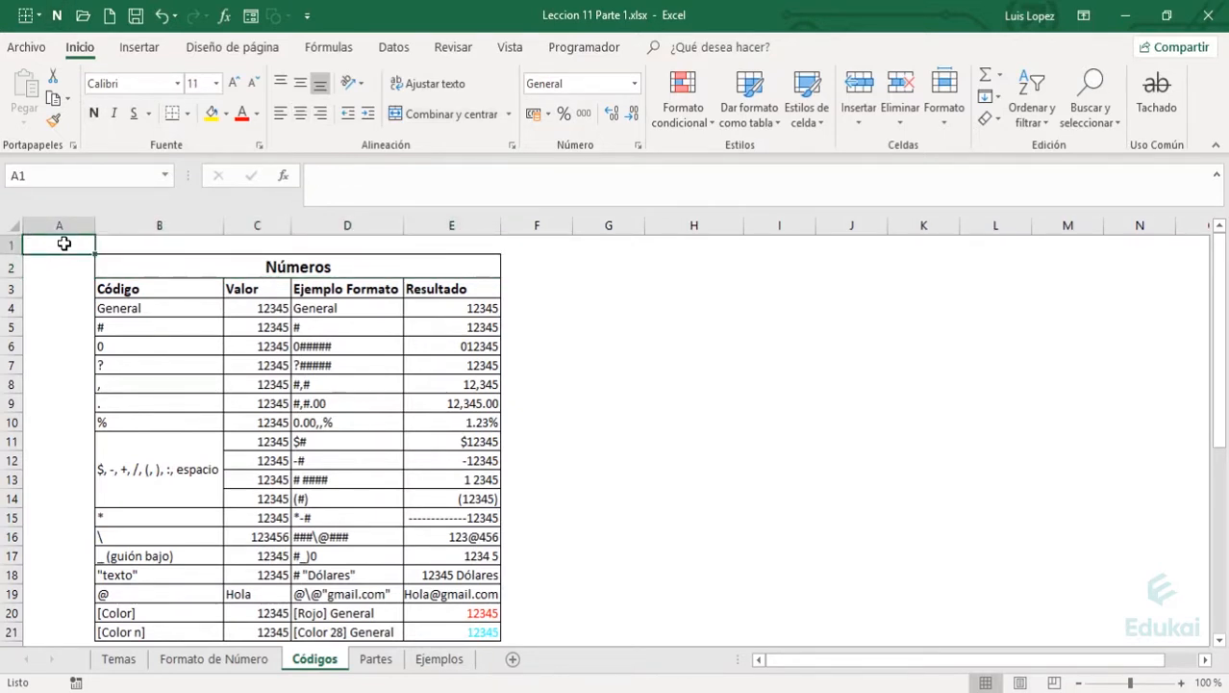
click(330, 272)
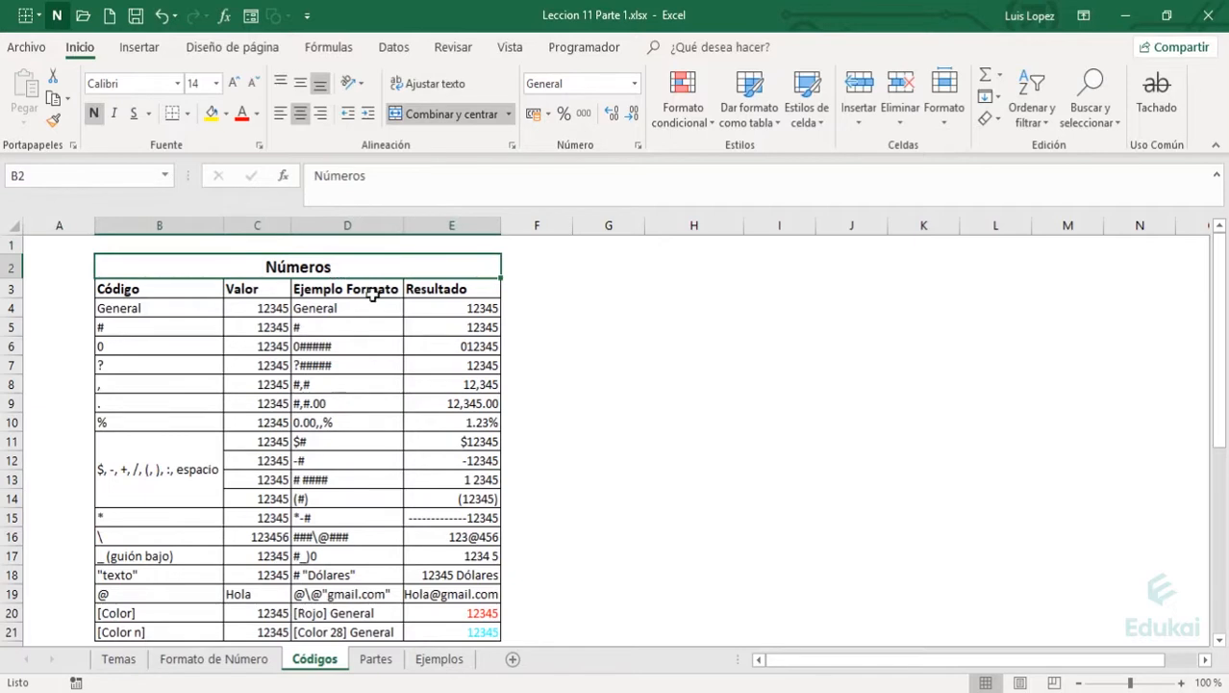
click(203, 294)
click(171, 308)
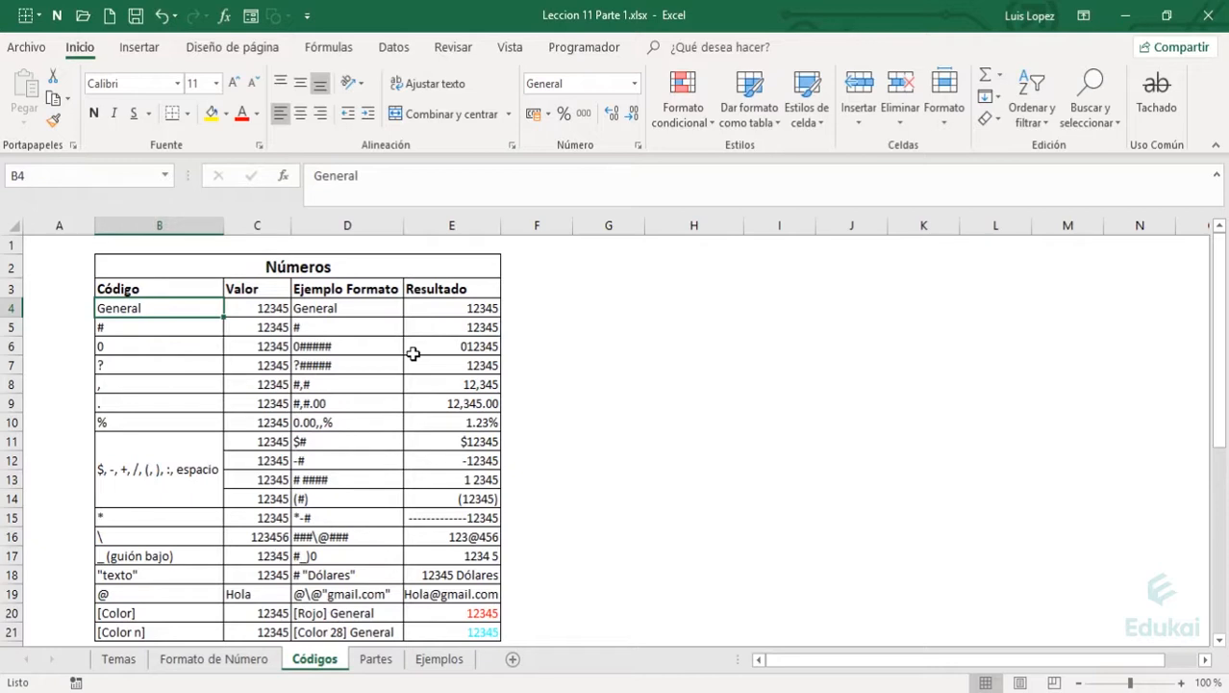
Review the value, example format and result formula of the General code in row 4.
key(Right)
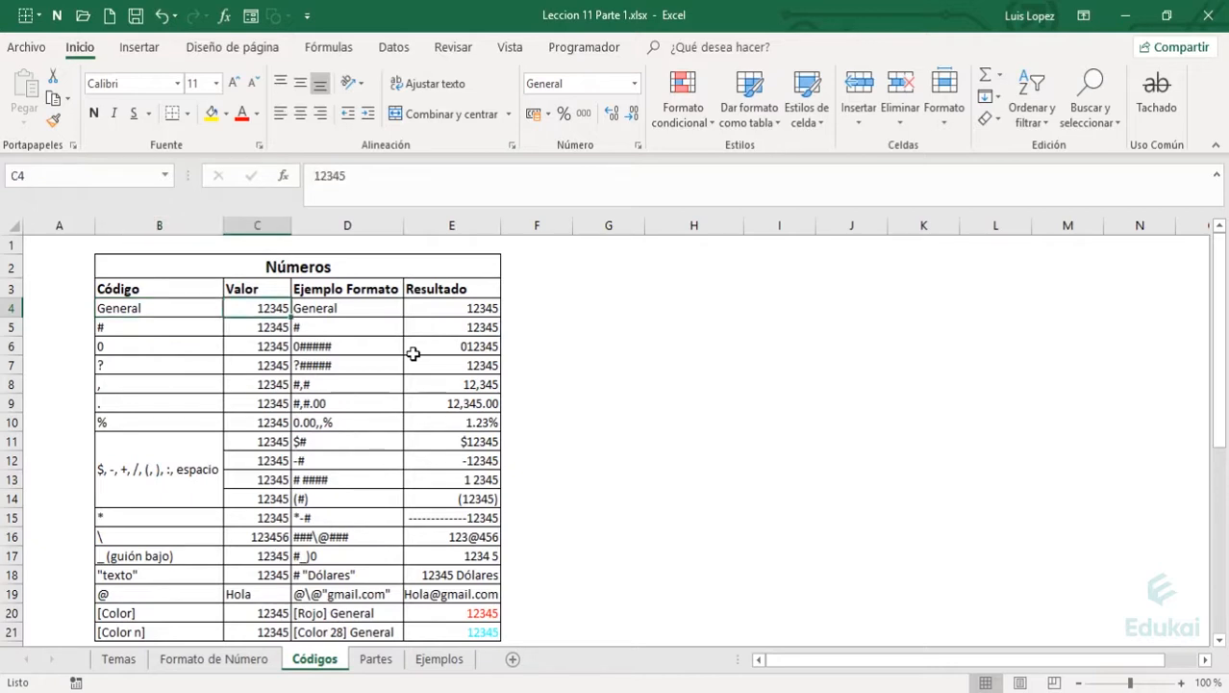
key(Right)
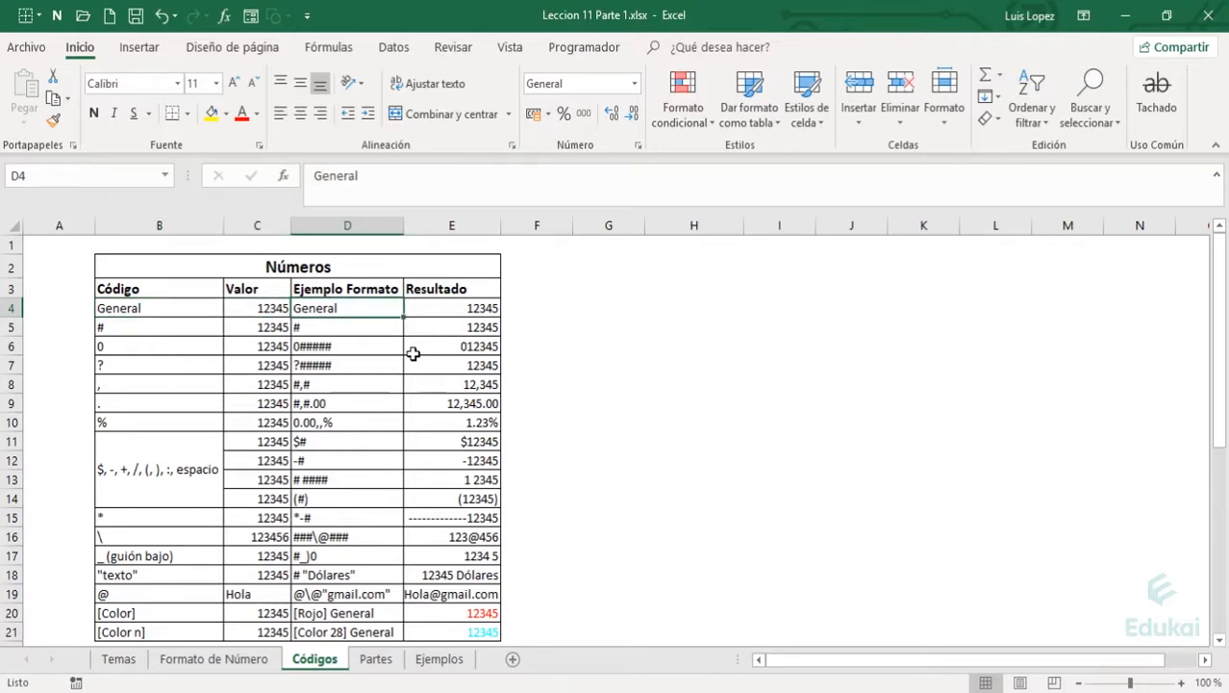
key(Right)
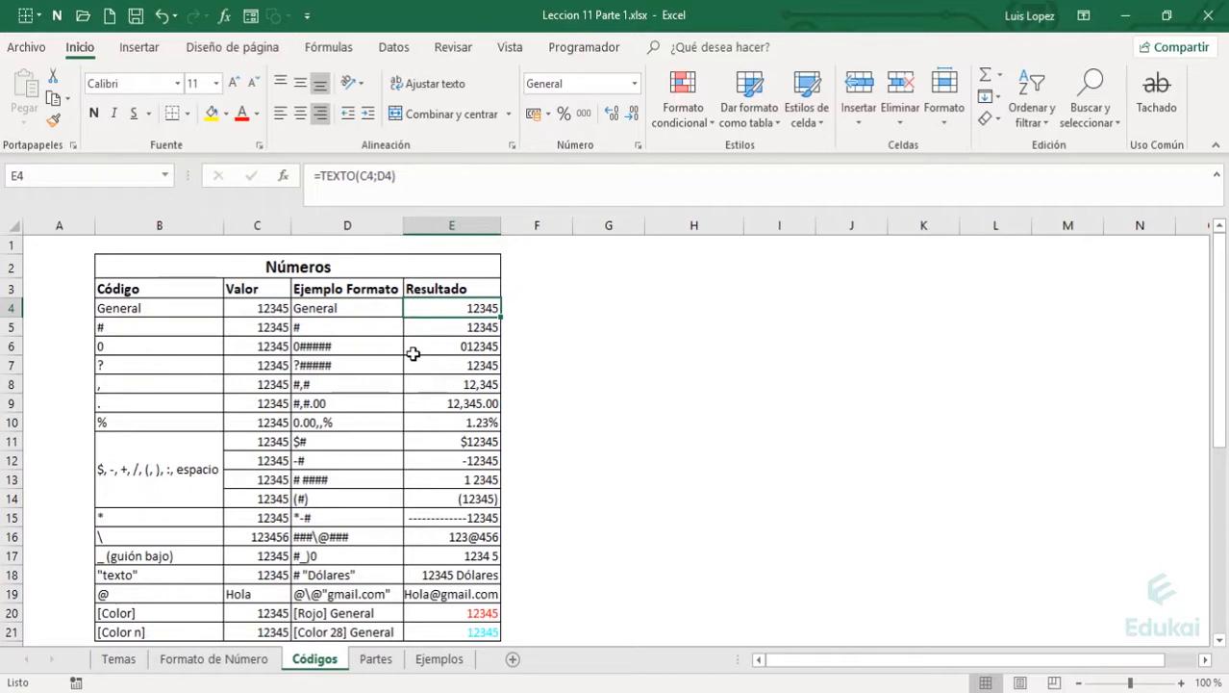
key(Left)
key(Left)
key(Left)
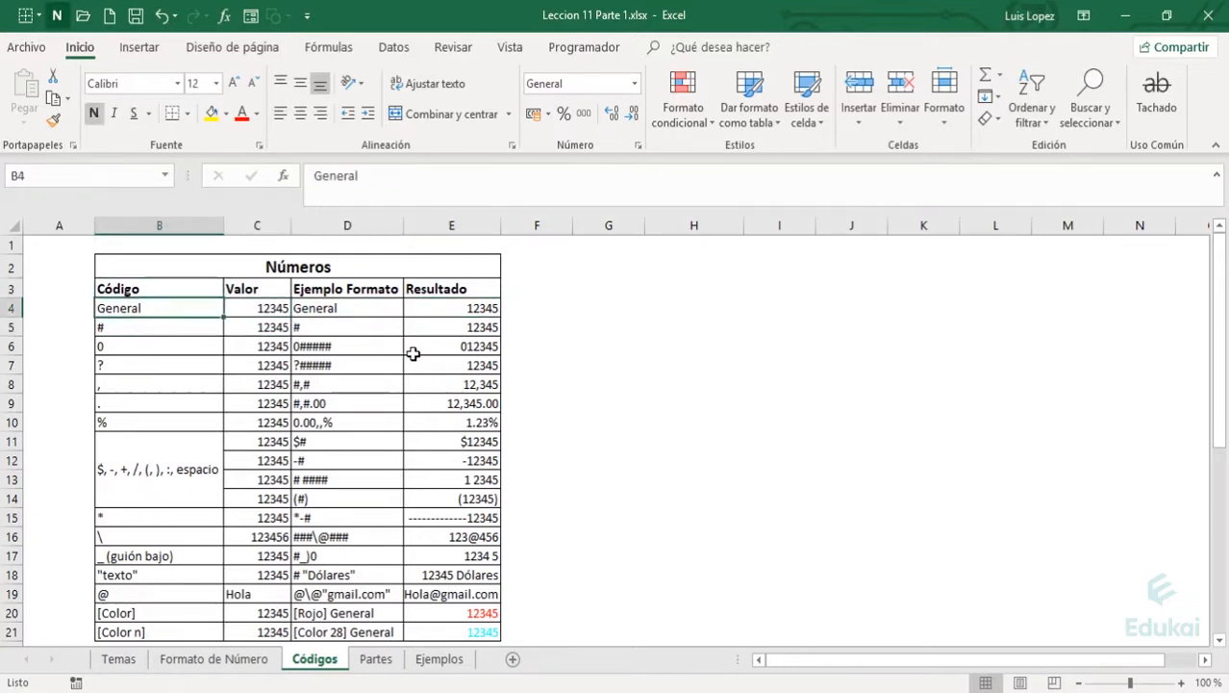
Look at the # code in row 5 and enter 13 in the empty cell G5.
key(Down)
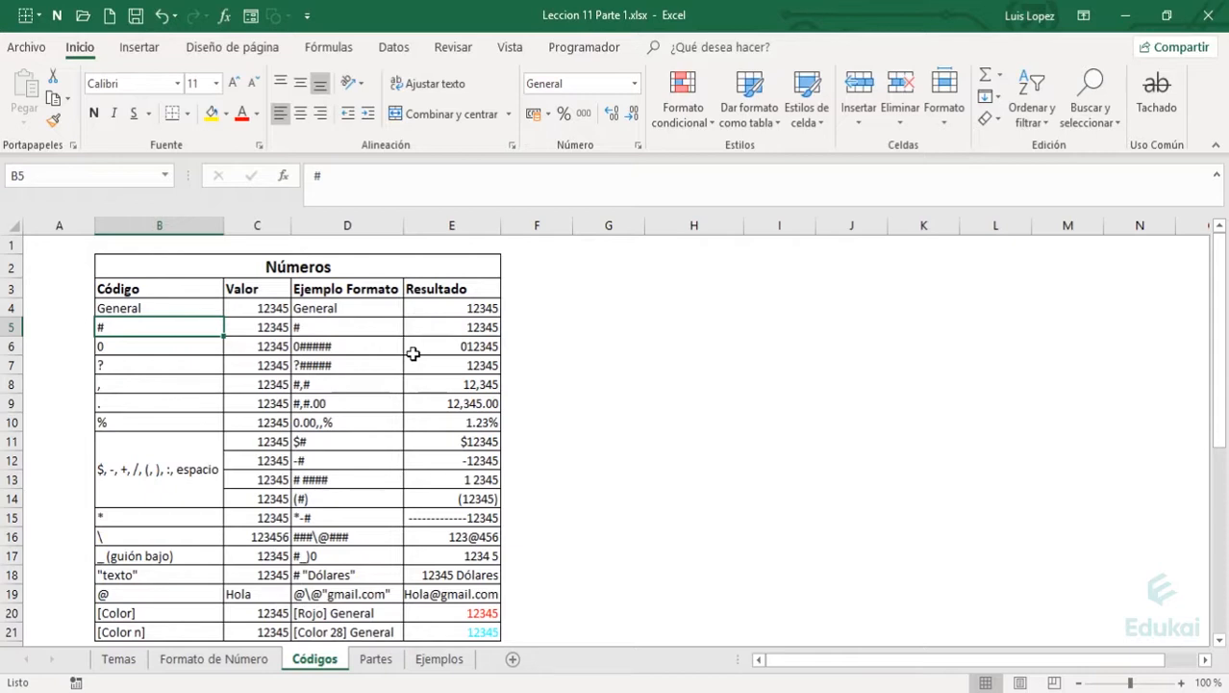
key(Right)
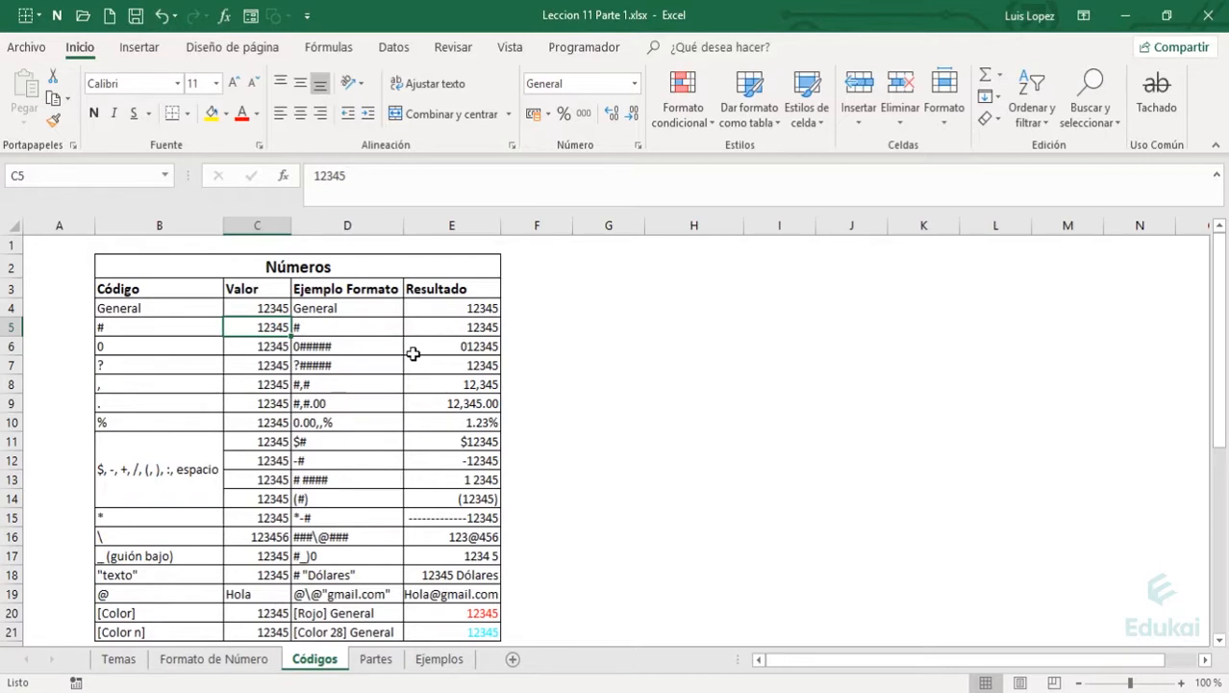
key(Right)
key(Right)
key(Right)
key(Right)
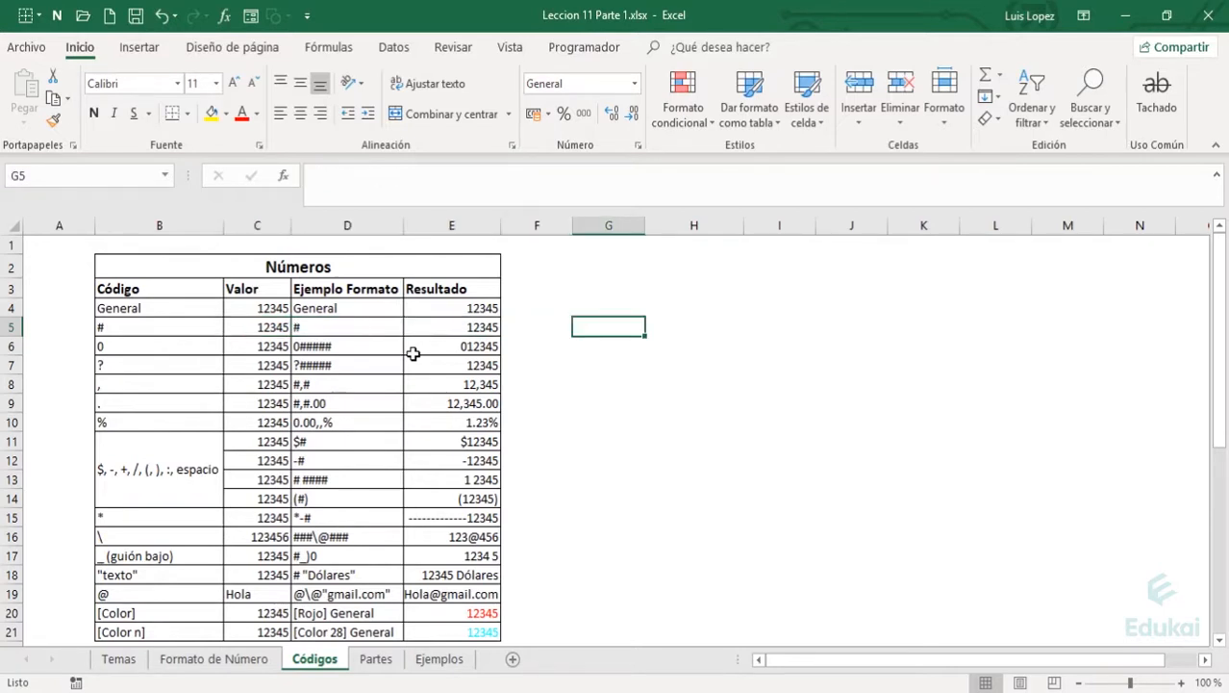
text(13)
key(Return)
key(Up)
Replace the content of G5 with 00000025, clear the cell and return to the # code in B5.
text(00000025)
key(ctrl+Return)
key(Left)
key(Left)
key(Left)
key(Left)
key(Left)
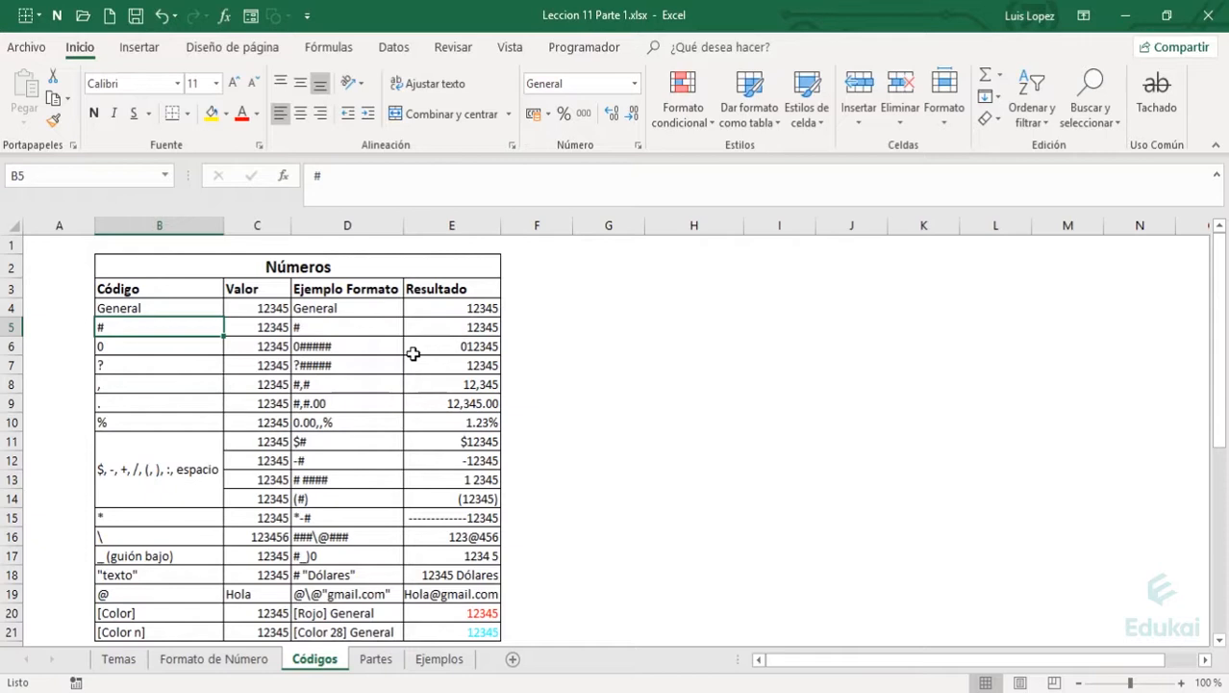
Review the value, example format and result of the # code in row 5, returning to B5.
key(Right)
key(Right)
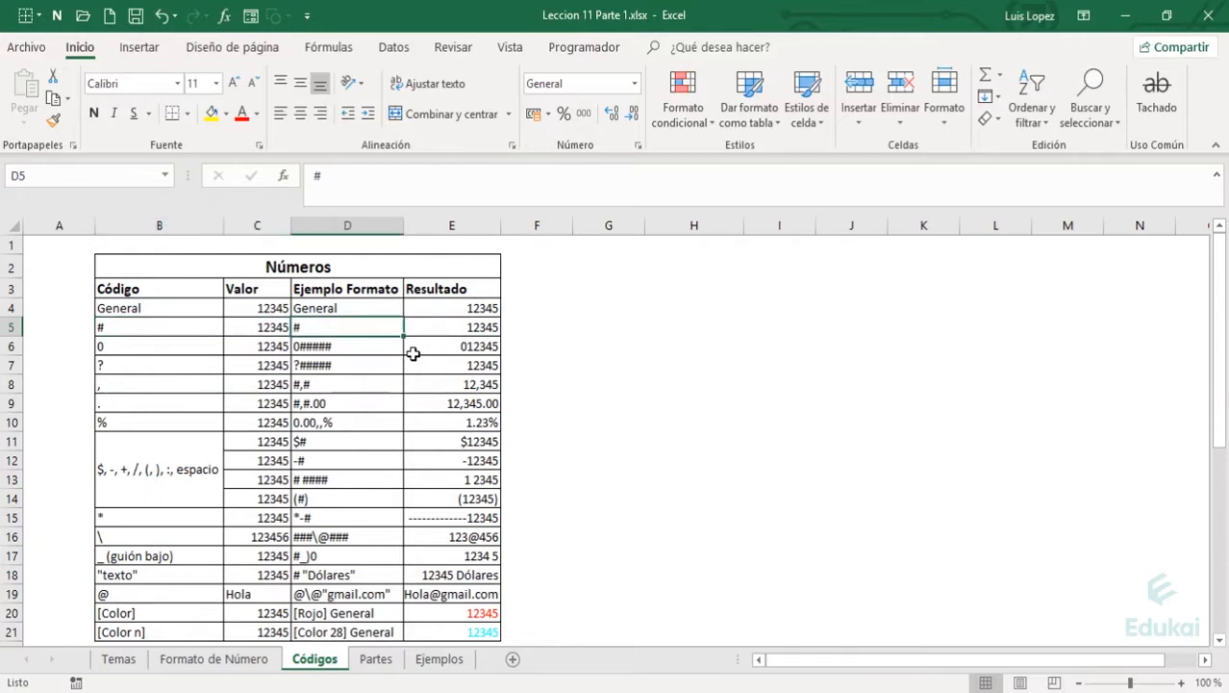
key(Right)
key(Left)
key(Left)
key(Left)
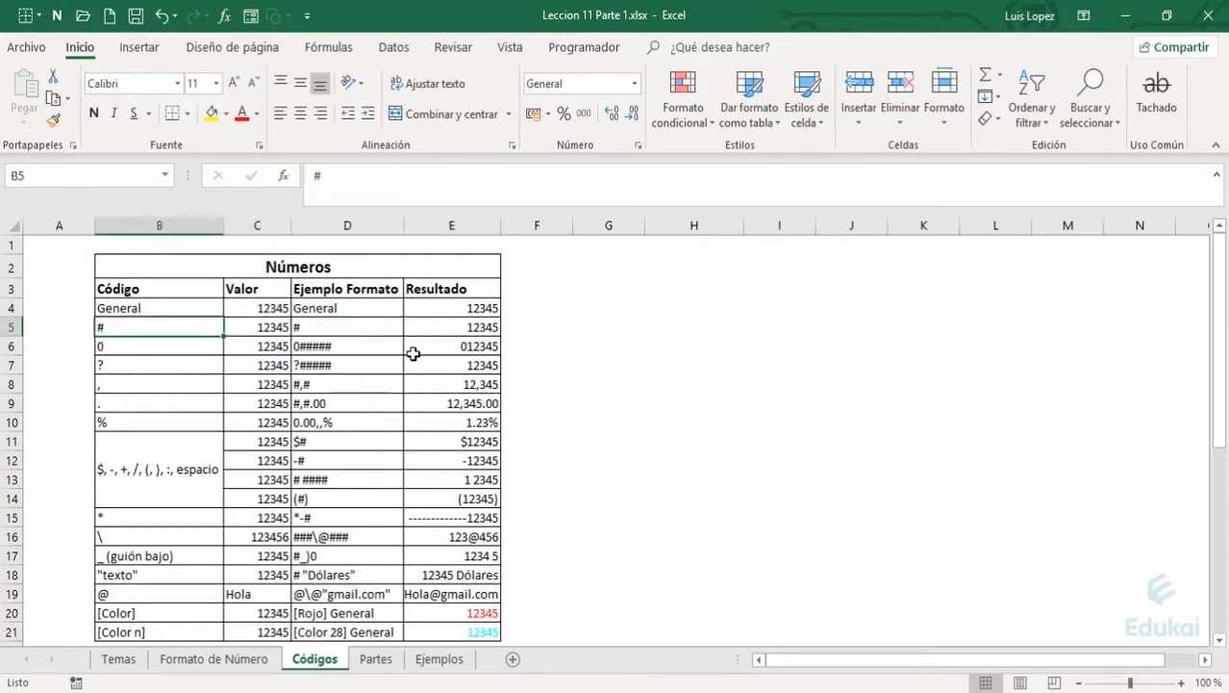
Look at the 0 code in row 6 with its value and its 0##### example format.
key(Down)
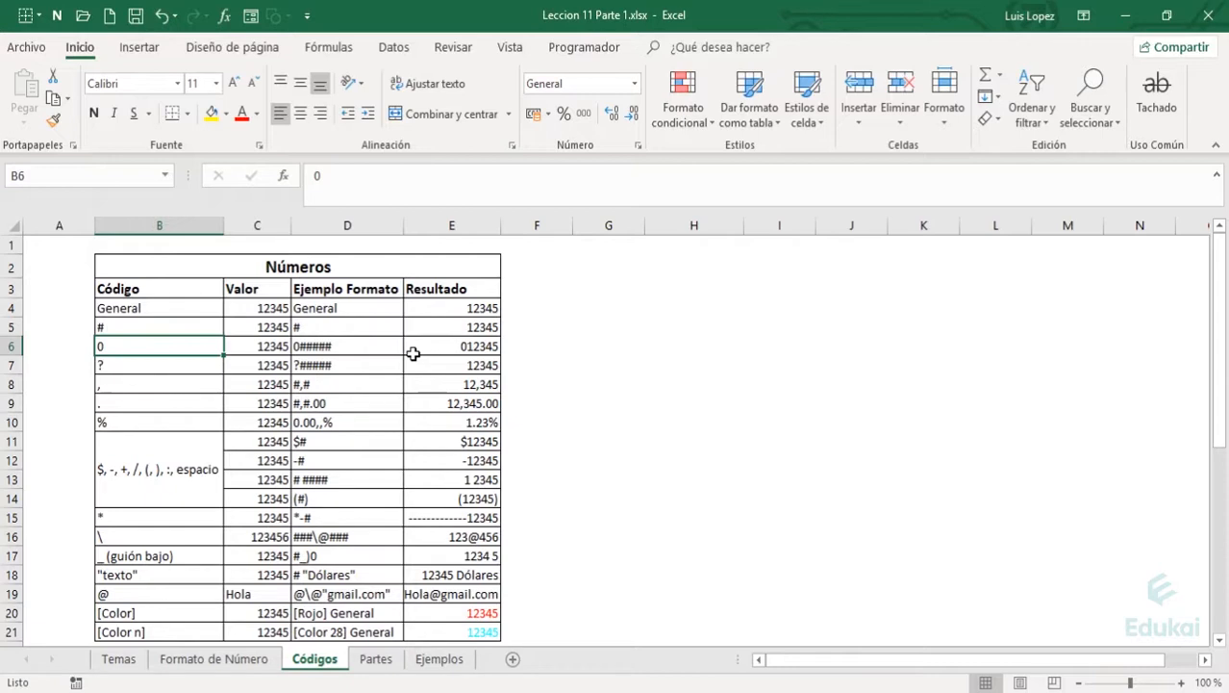
key(Right)
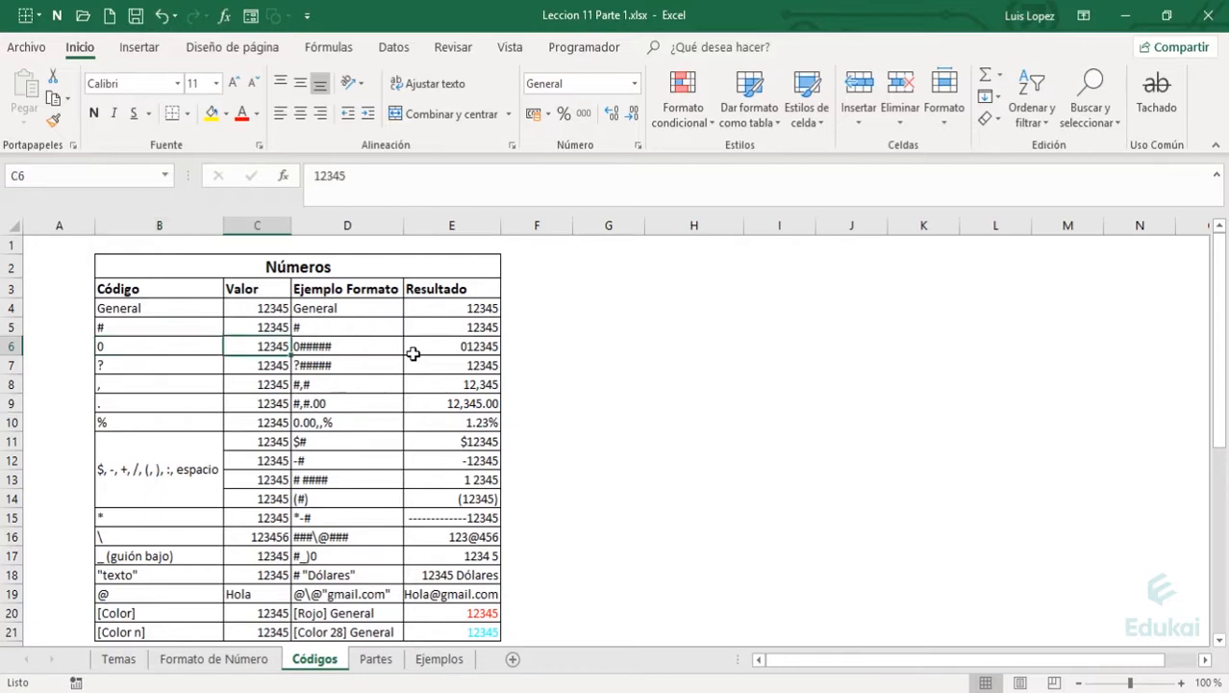
key(Right)
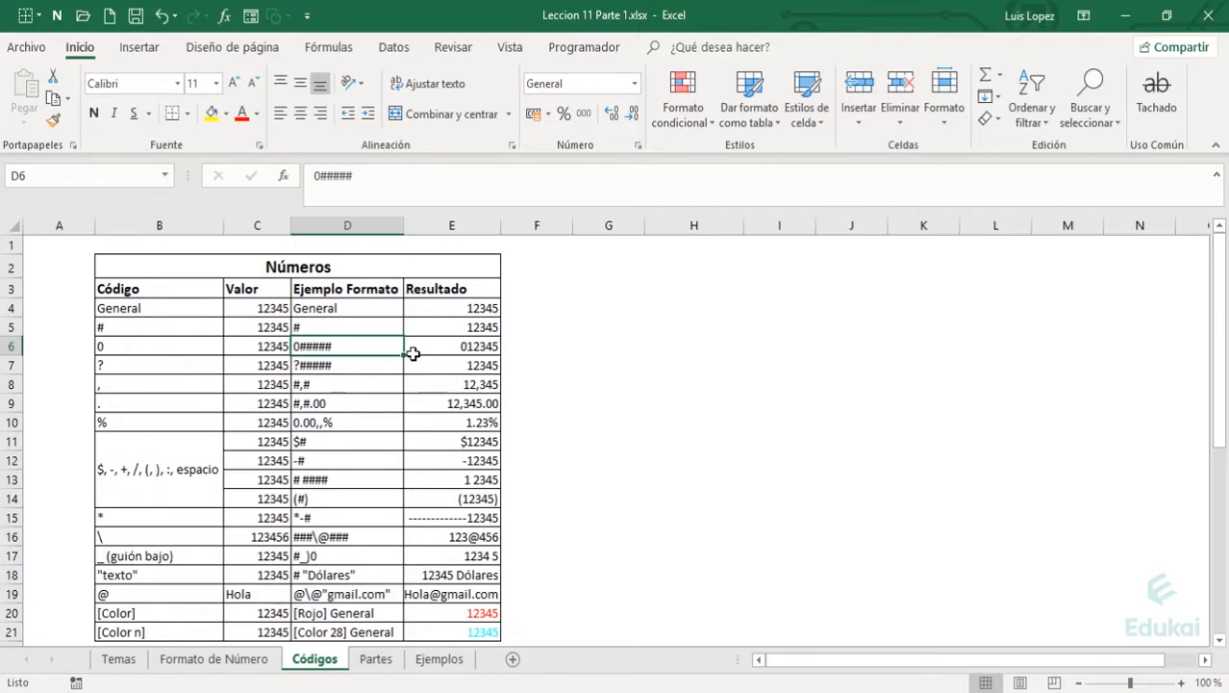
key(Left)
ctrl+scroll(322, 342, up, 3)
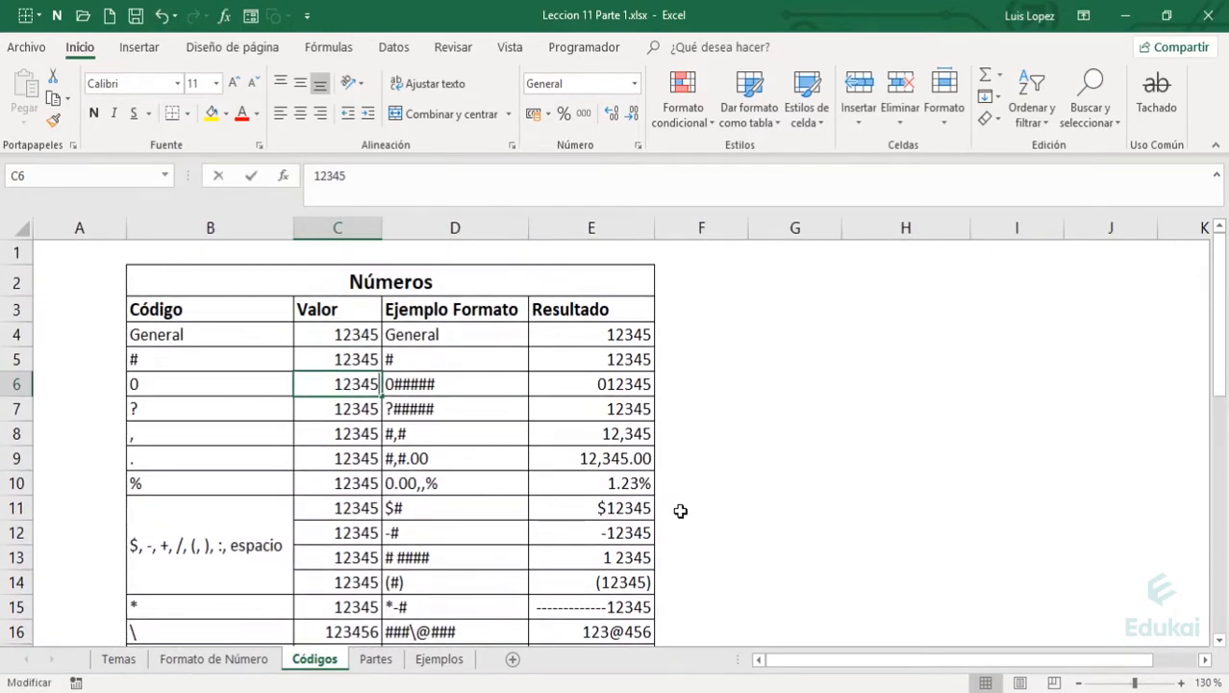
Go through the digits of the value in C6 without changing it, and compare them with the format in D6 and result in E6.
key(F2)
key(shift+Left)
key(shift+Left)
key(shift+Left)
key(shift+Left)
key(shift+Left)
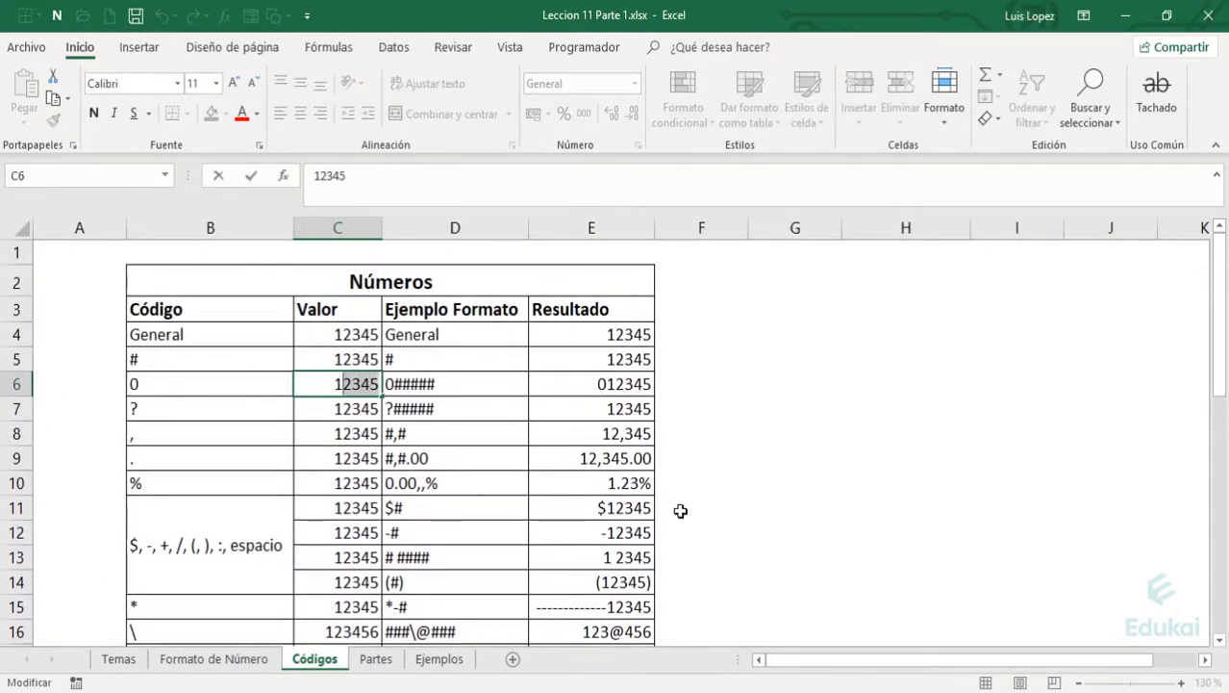
key(Right)
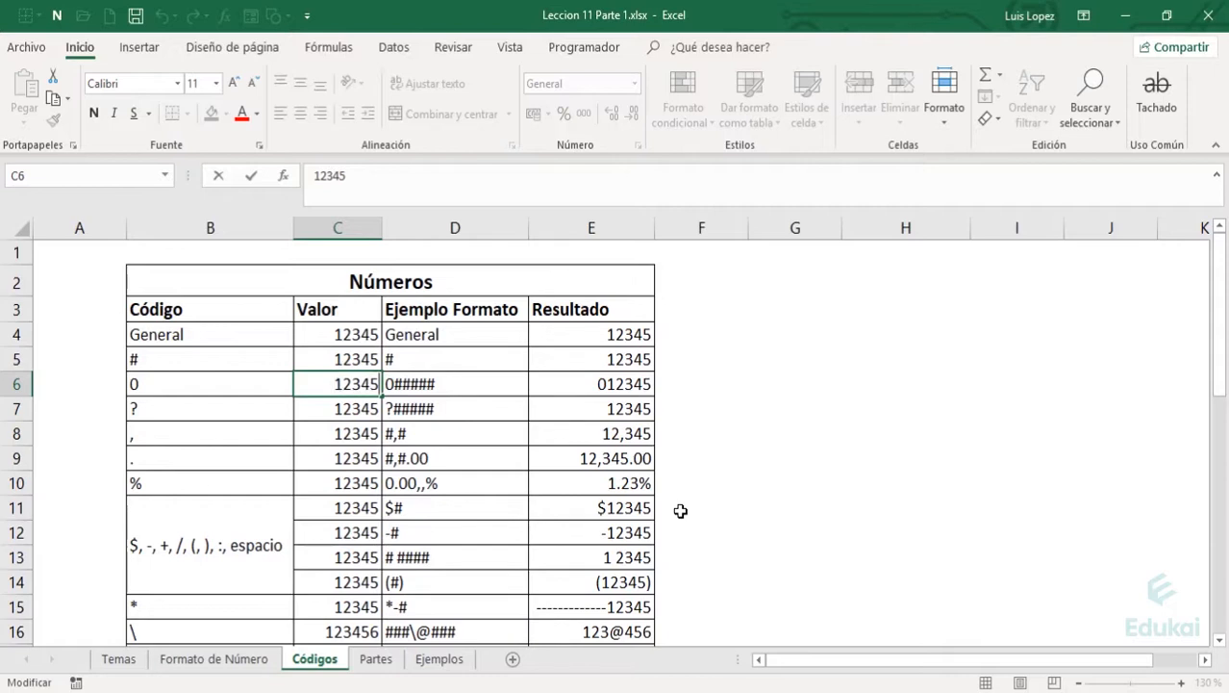
key(Left)
key(Left)
key(Left)
key(Left)
key(Left)
key(Right)
key(Right)
key(Right)
key(Tab)
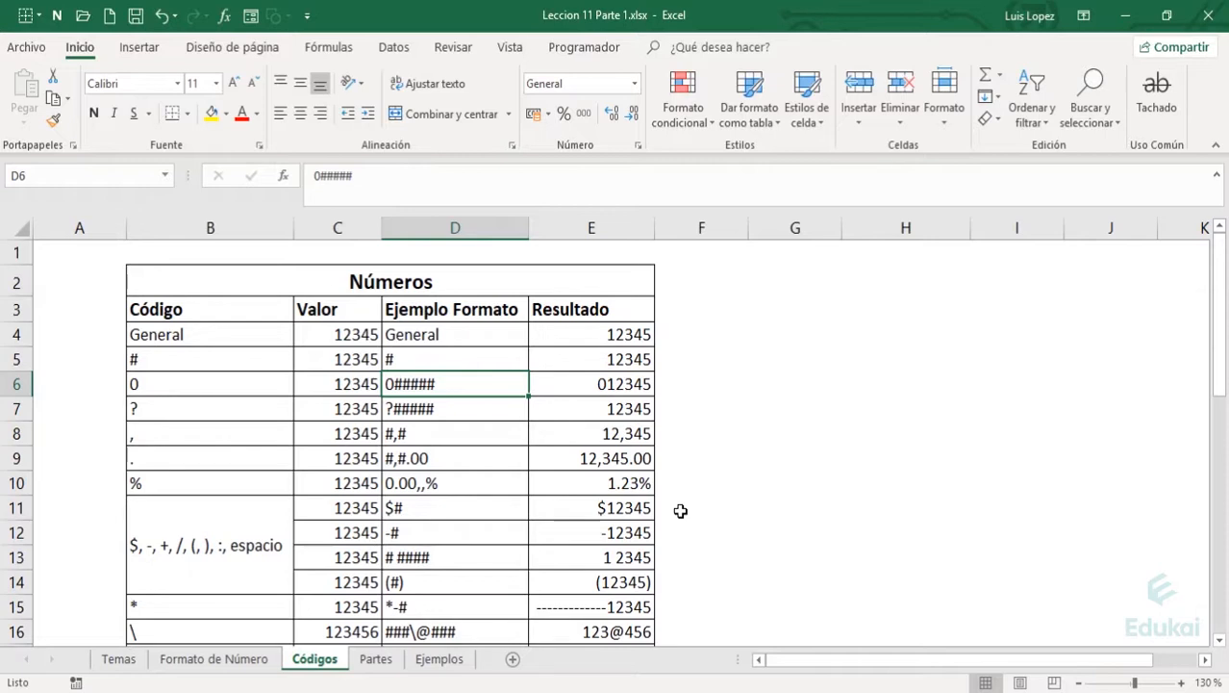
key(Right)
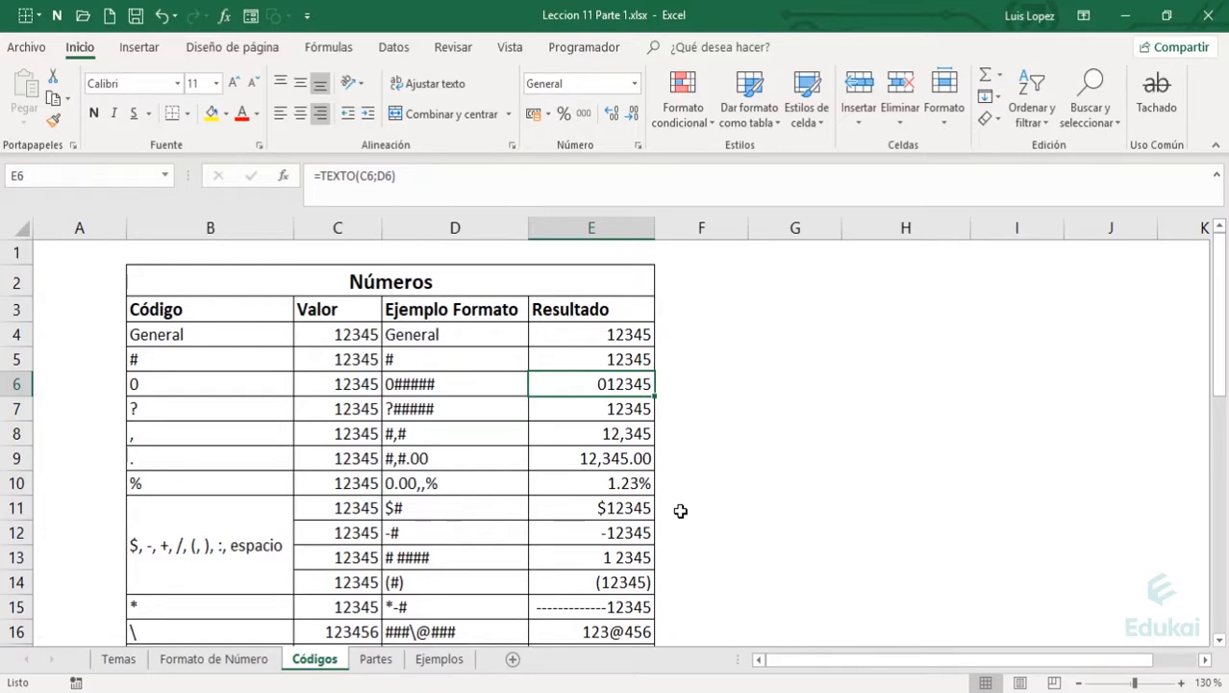
Review the ? code in row 7 across its value, example format and result formula.
key(Left)
key(Left)
key(Left)
key(Down)
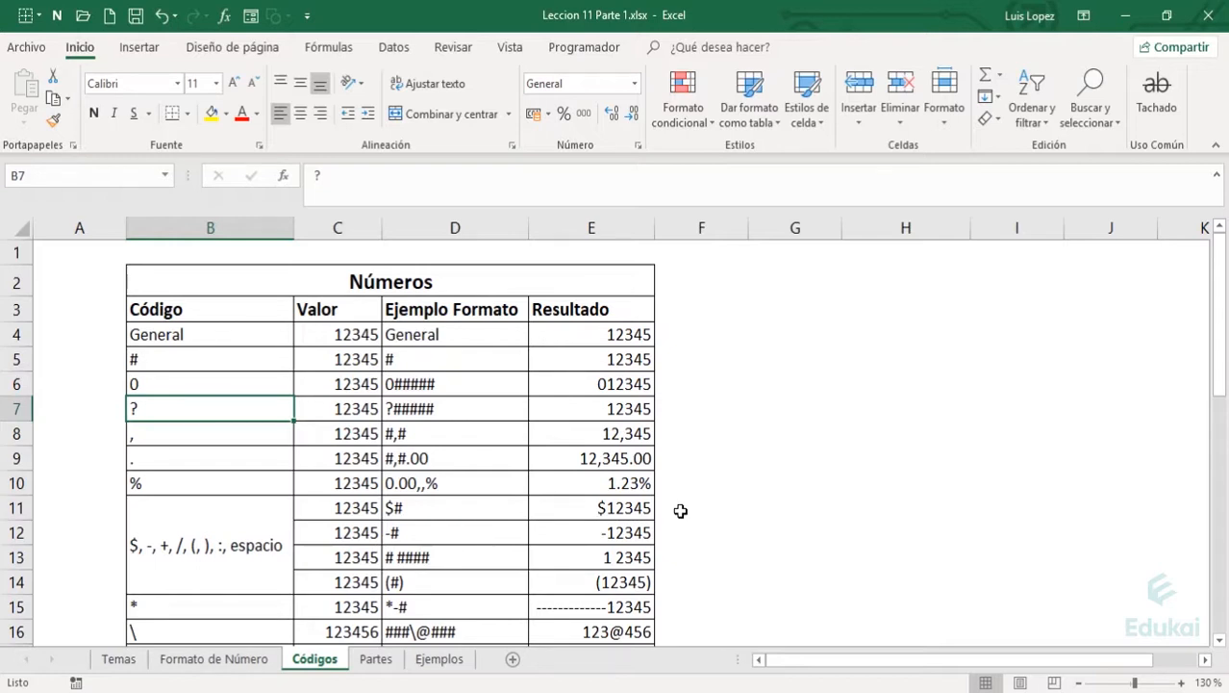
key(Right)
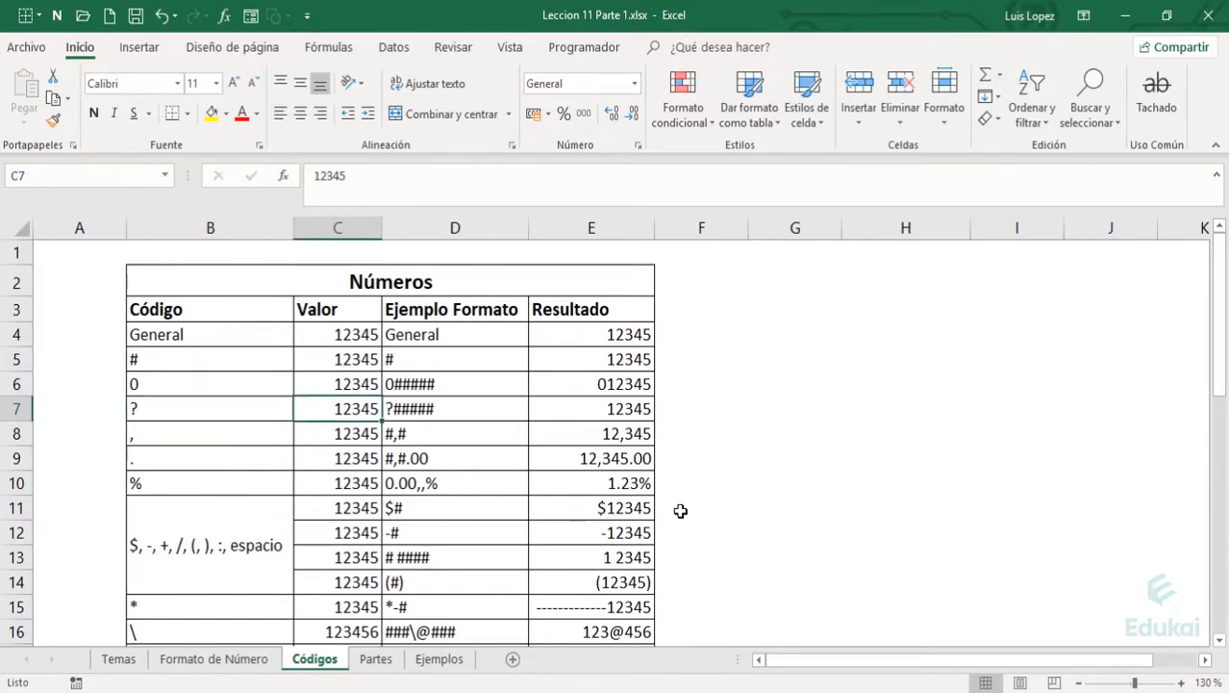
key(Right)
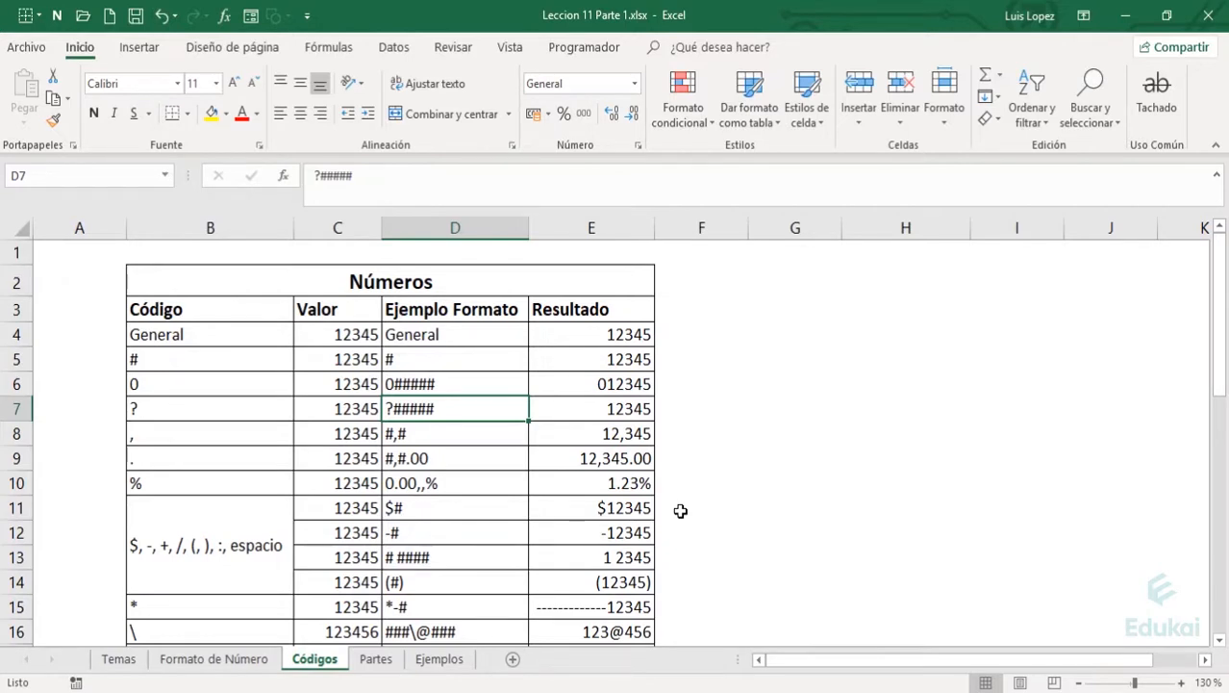
key(Right)
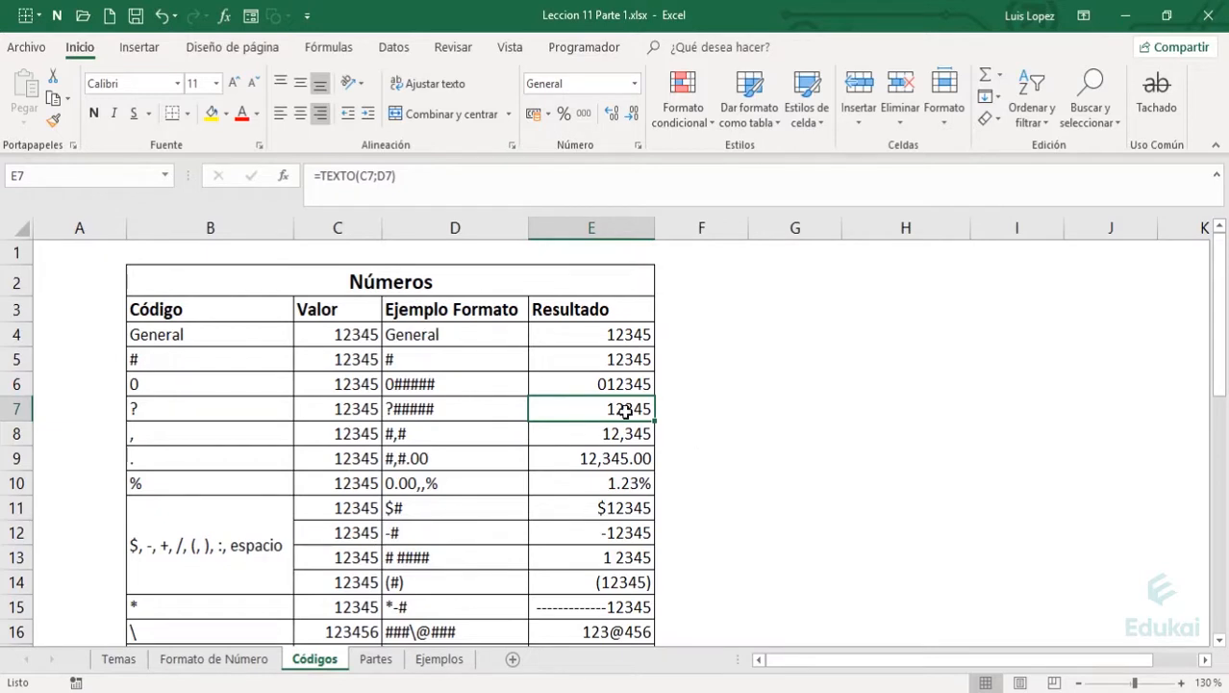
Left-align the results in E5 and E7 together to compare them, and restore their right alignment.
ctrl+click(627, 359)
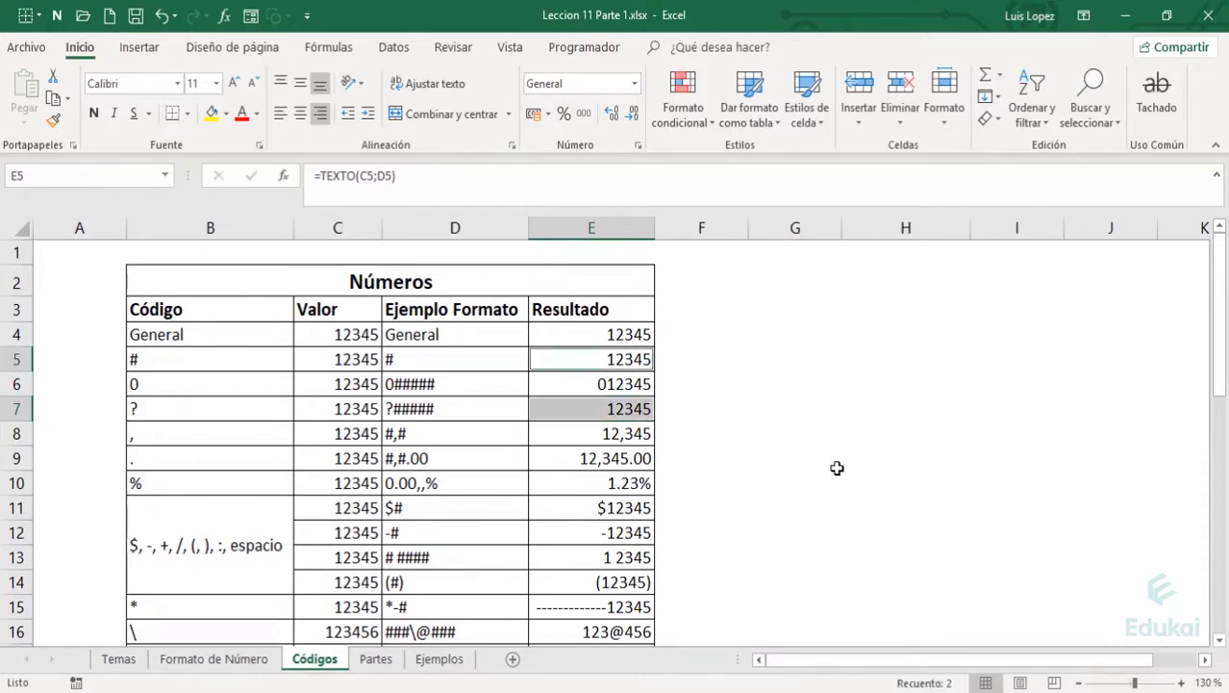
click(614, 407)
click(622, 356)
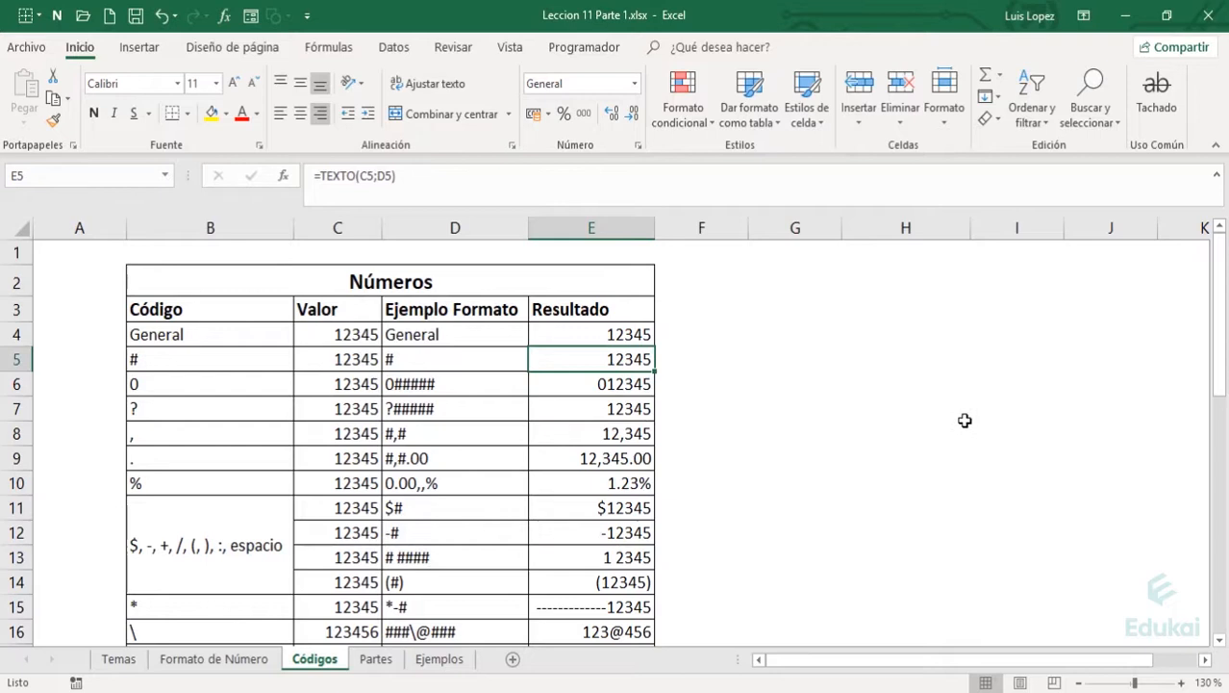
ctrl+click(616, 411)
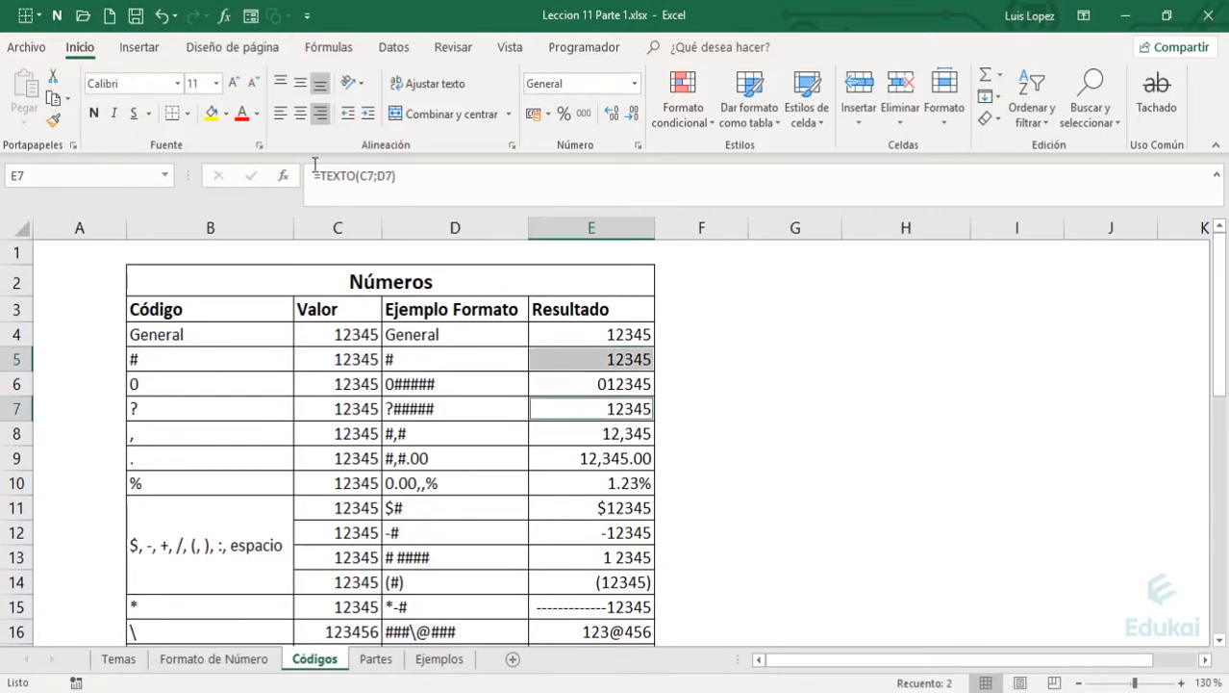
click(278, 115)
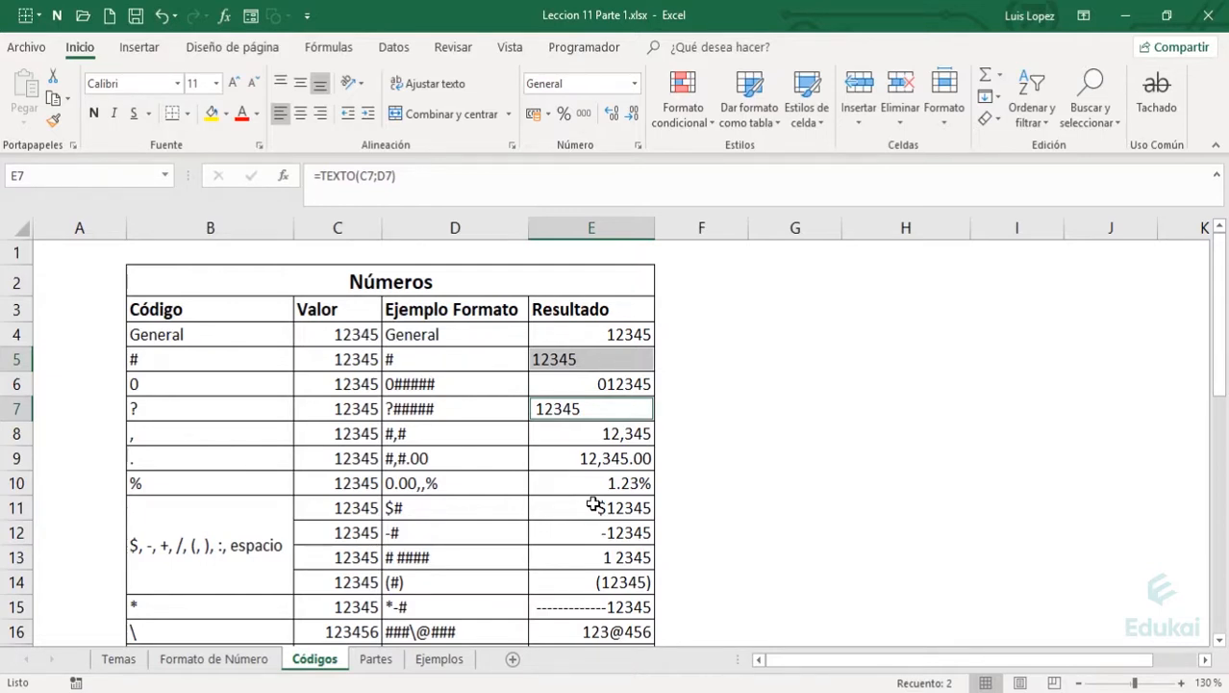
click(321, 114)
Look at the comma code in B8 and enter 120567 in the empty cell G6.
click(197, 436)
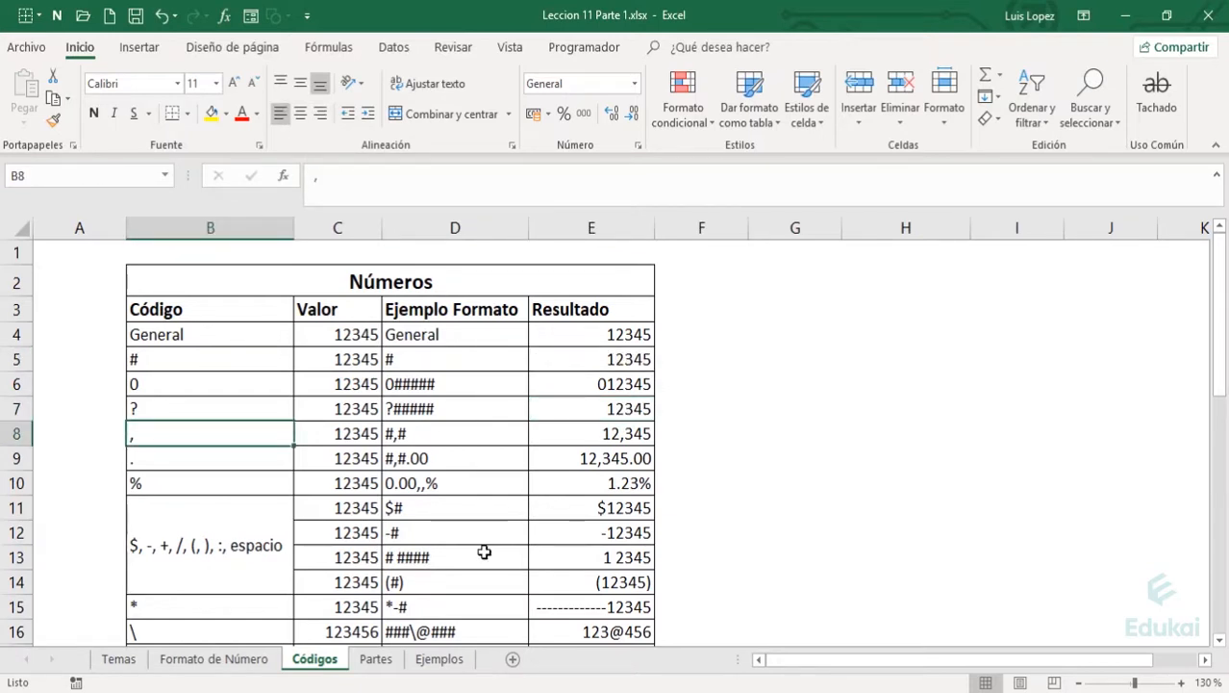
key(Right)
key(Right)
key(Right)
key(Right)
key(Right)
key(Up)
key(Up)
key(Left)
key(Right)
text(120)
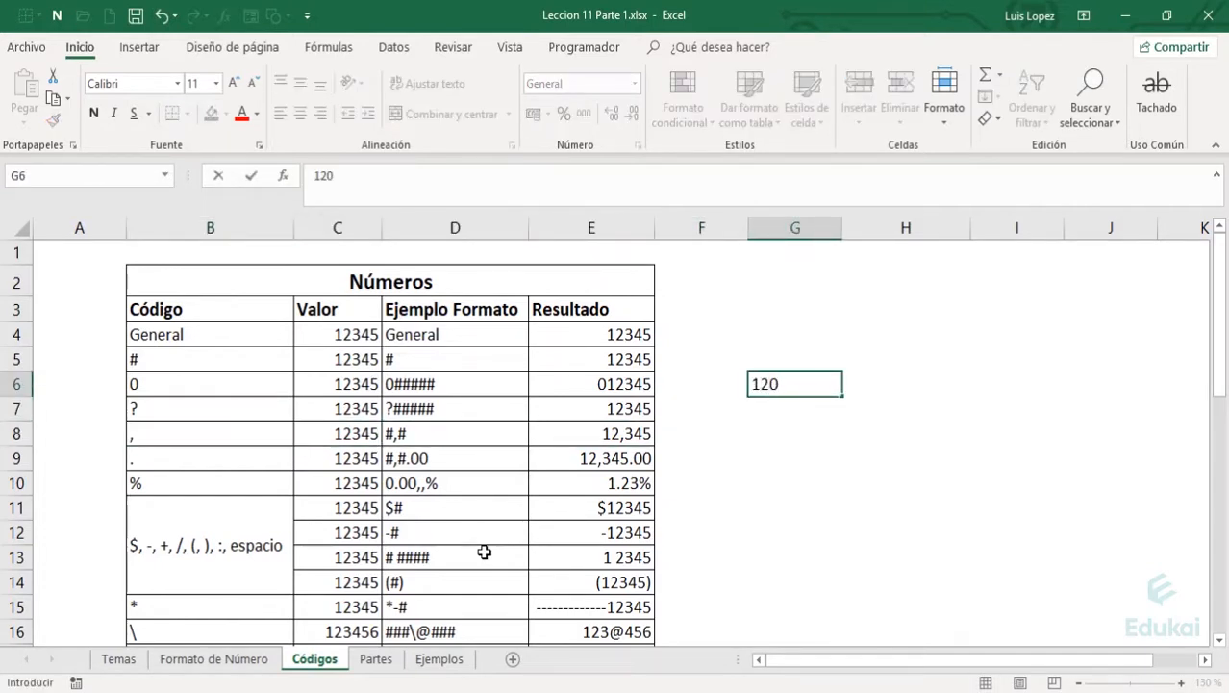
text(567)
key(ctrl+Return)
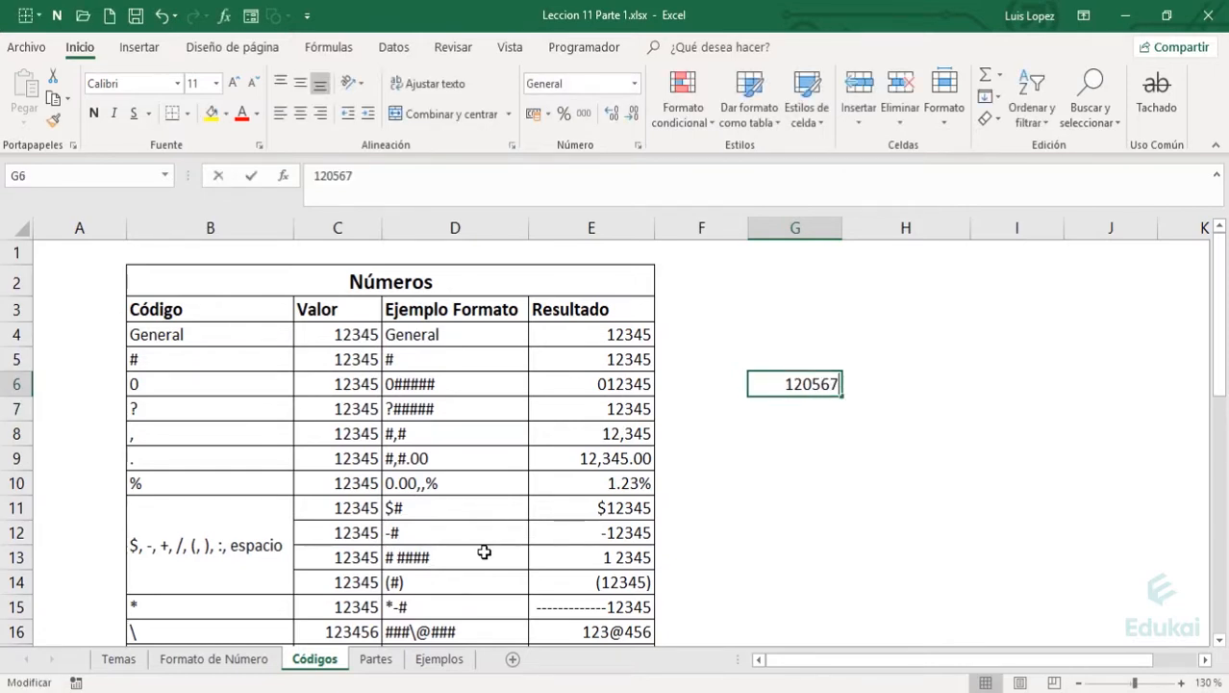
Highlight the last three digits and the 0 inside the number in G6, keeping its content unchanged.
key(F2)
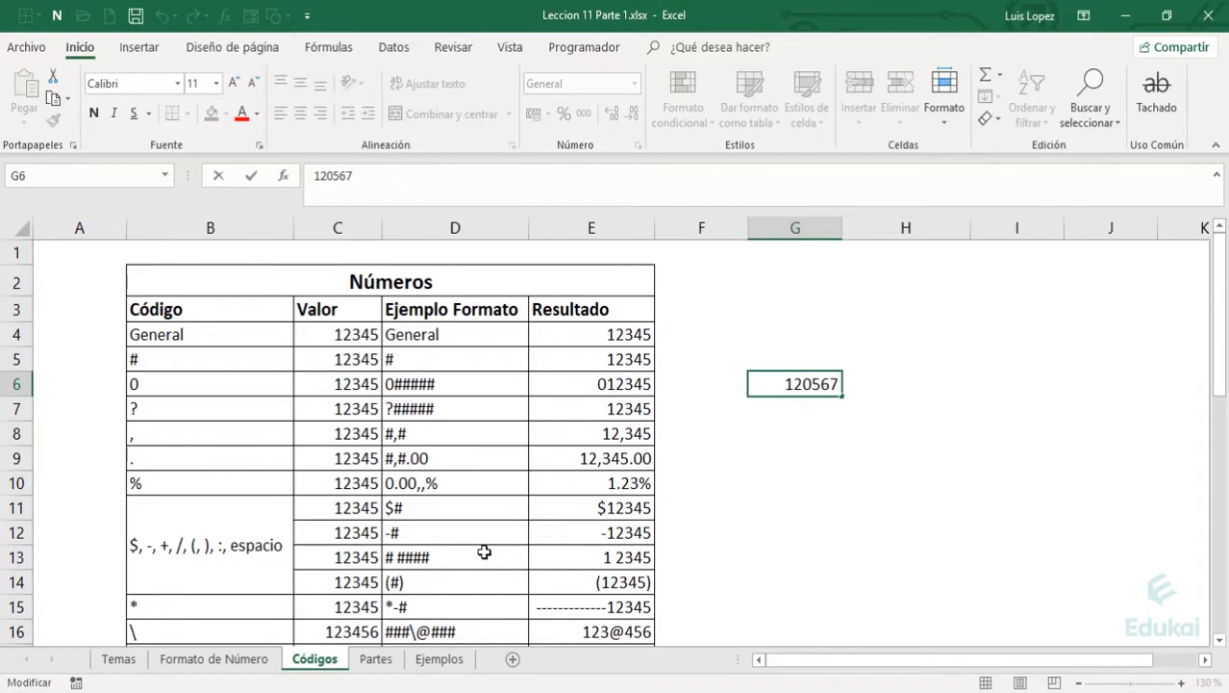
key(shift+Left)
key(shift+Left)
key(shift+Left)
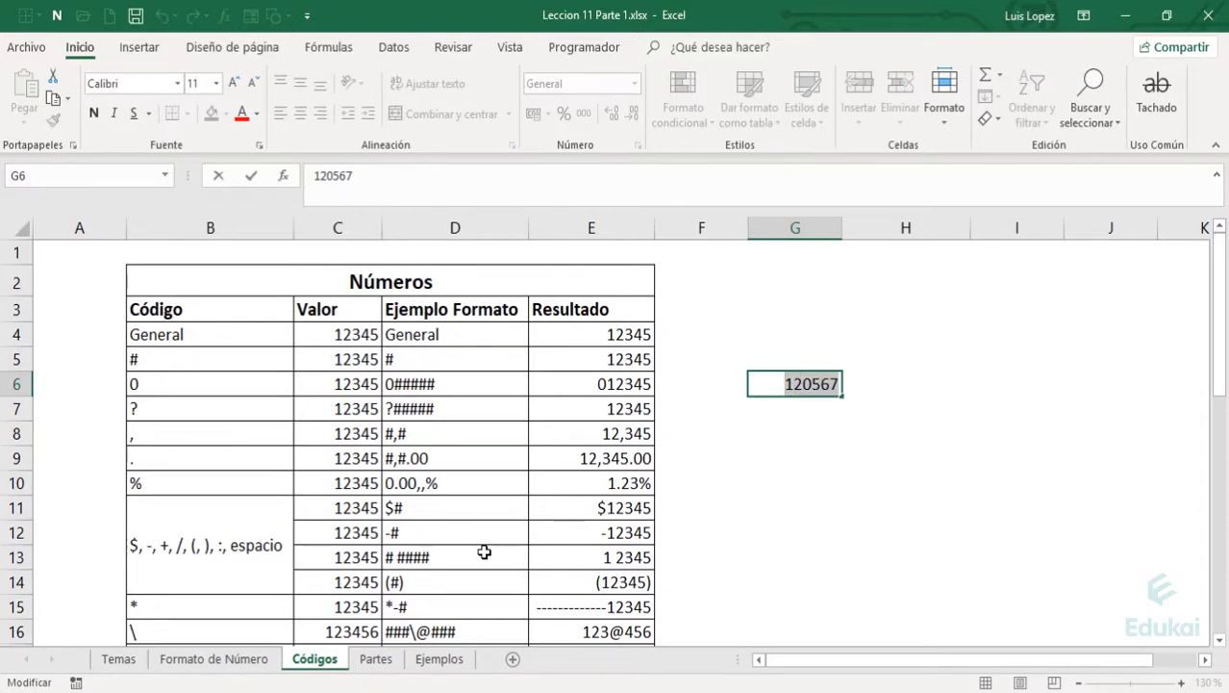
key(Right)
key(shift+Left)
key(shift+Left)
key(shift+Left)
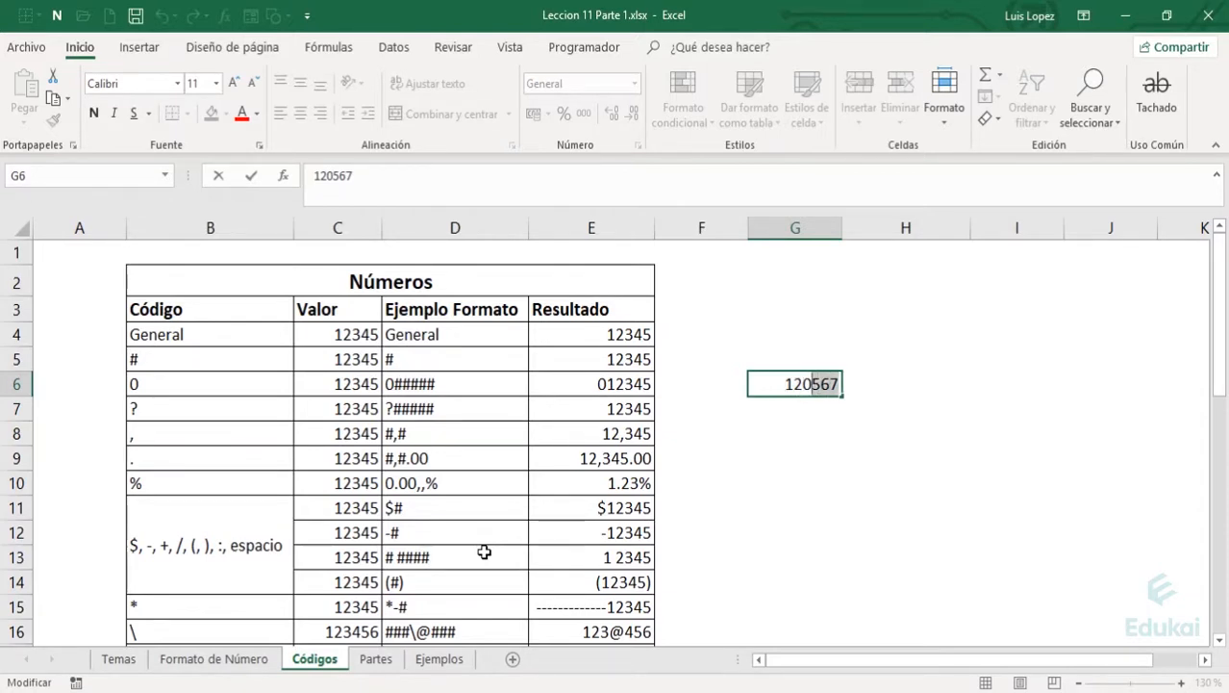
key(Right)
key(Left)
key(Left)
key(Left)
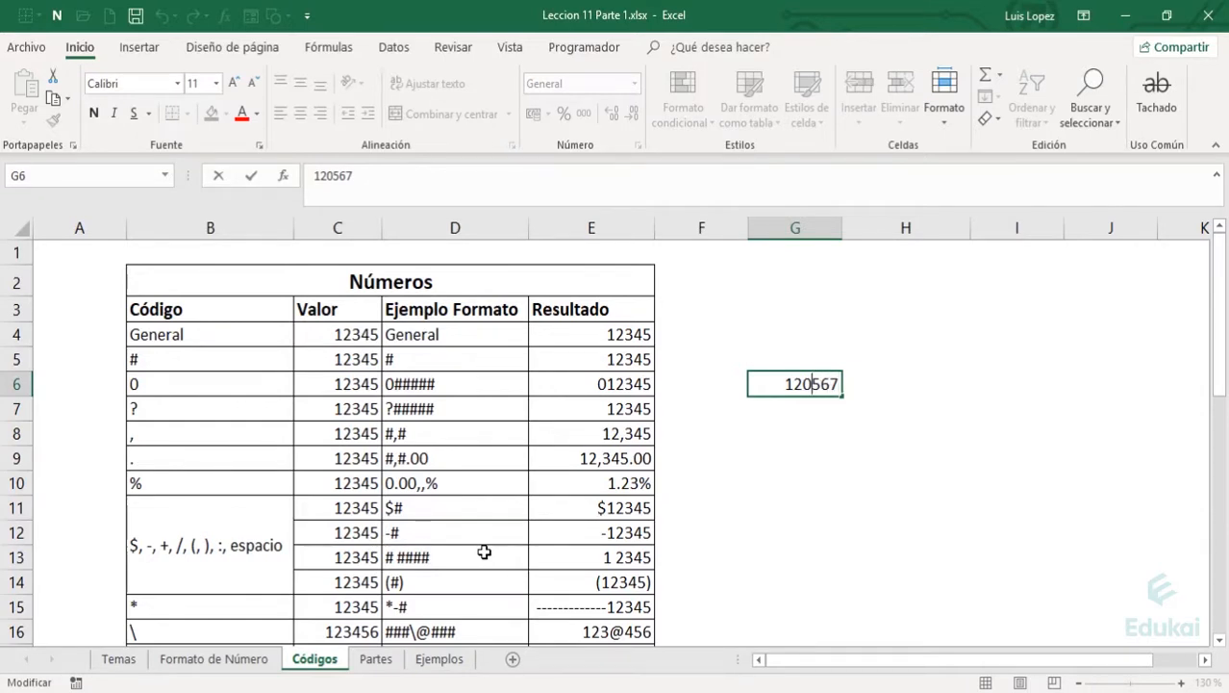
key(shift+Left)
key(Right)
key(Return)
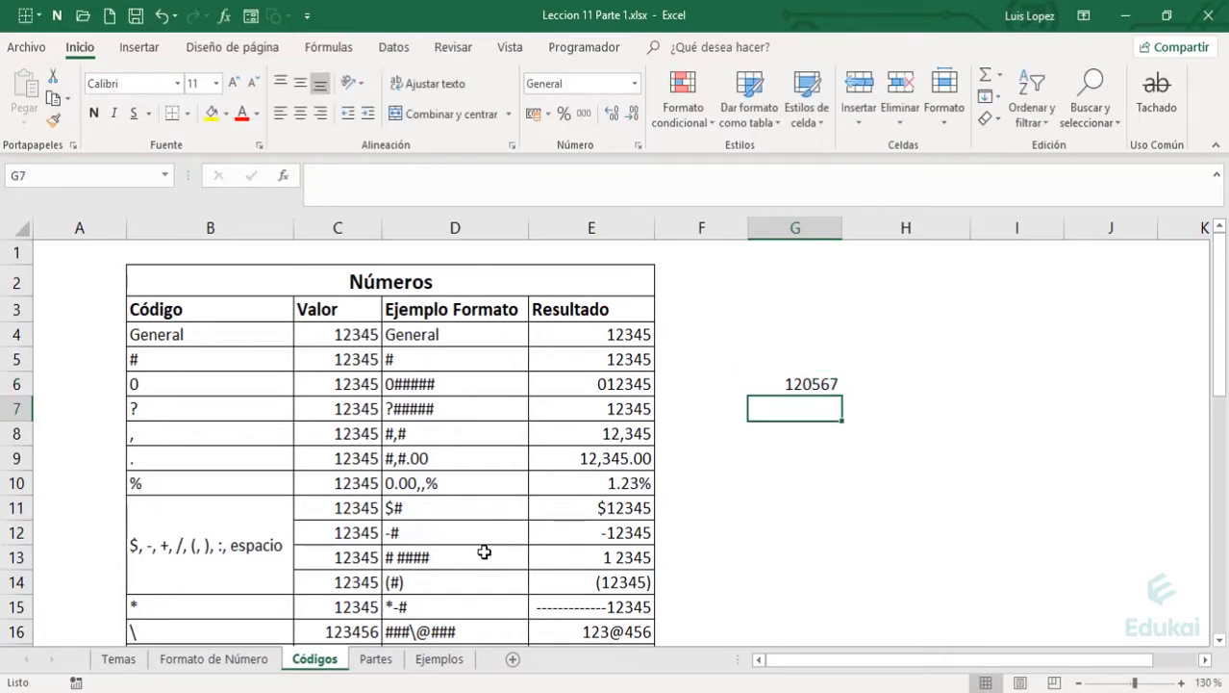
Clear G6 and return to the table to view the comma code's value in C8 and example format in D8.
key(Up)
key(Delete)
key(Left)
key(Left)
key(Left)
key(Down)
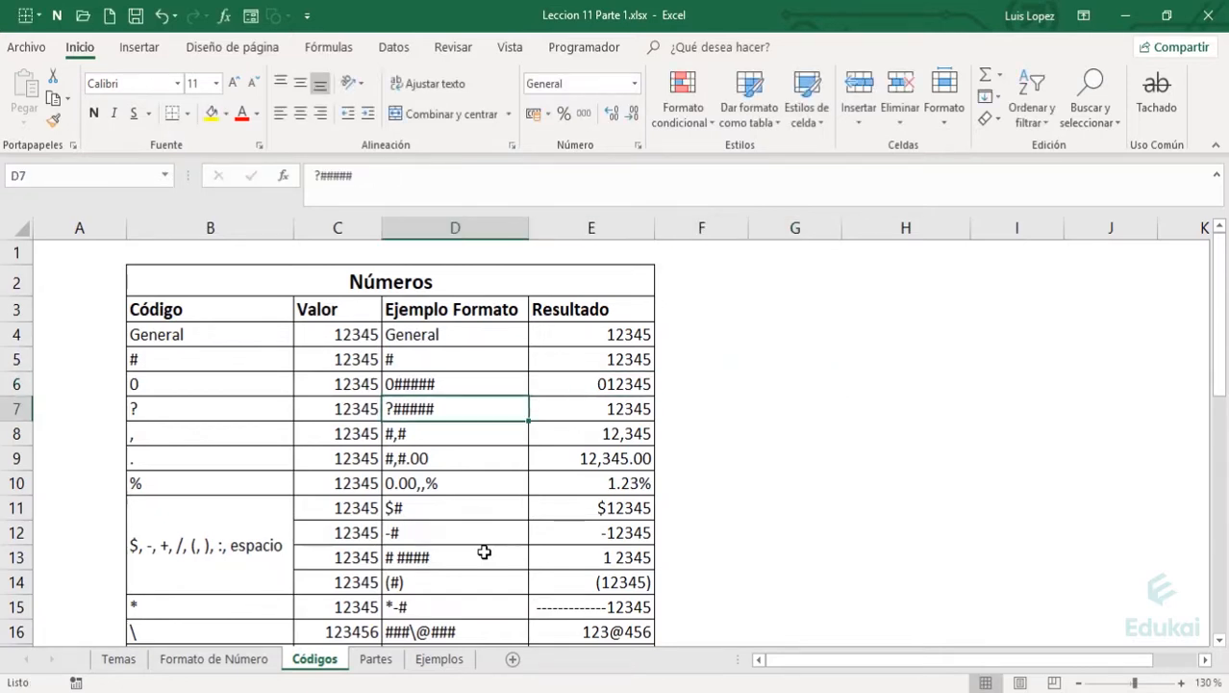
key(Left)
key(Down)
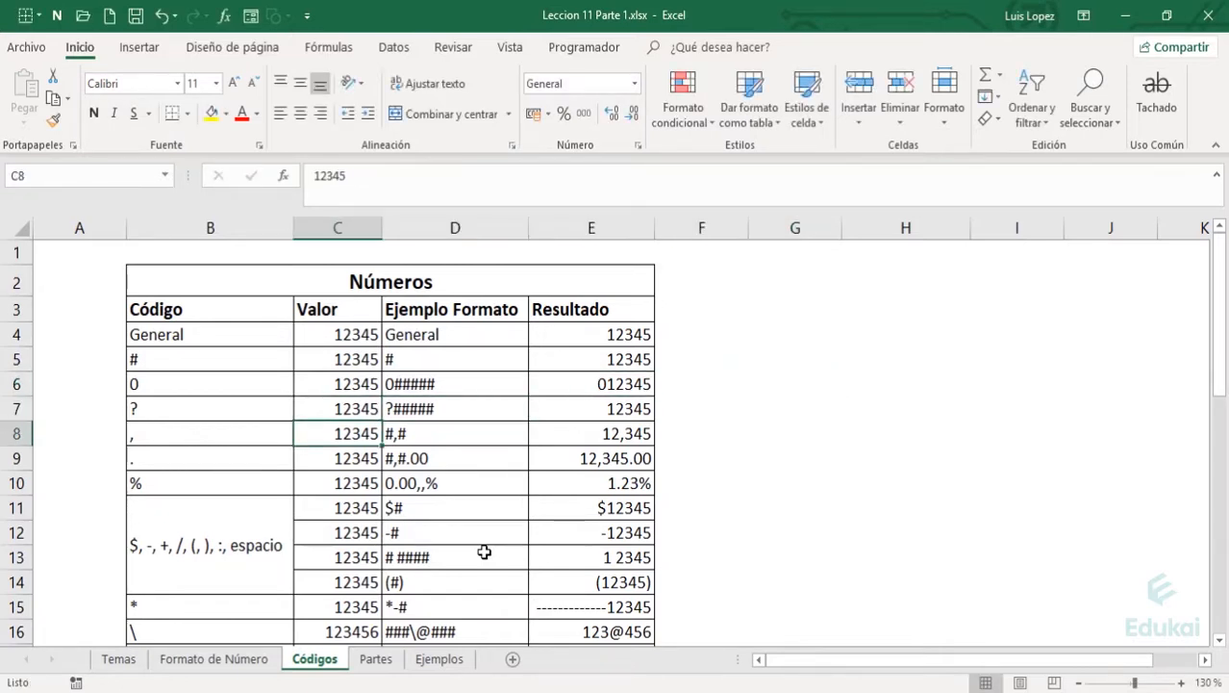
key(Right)
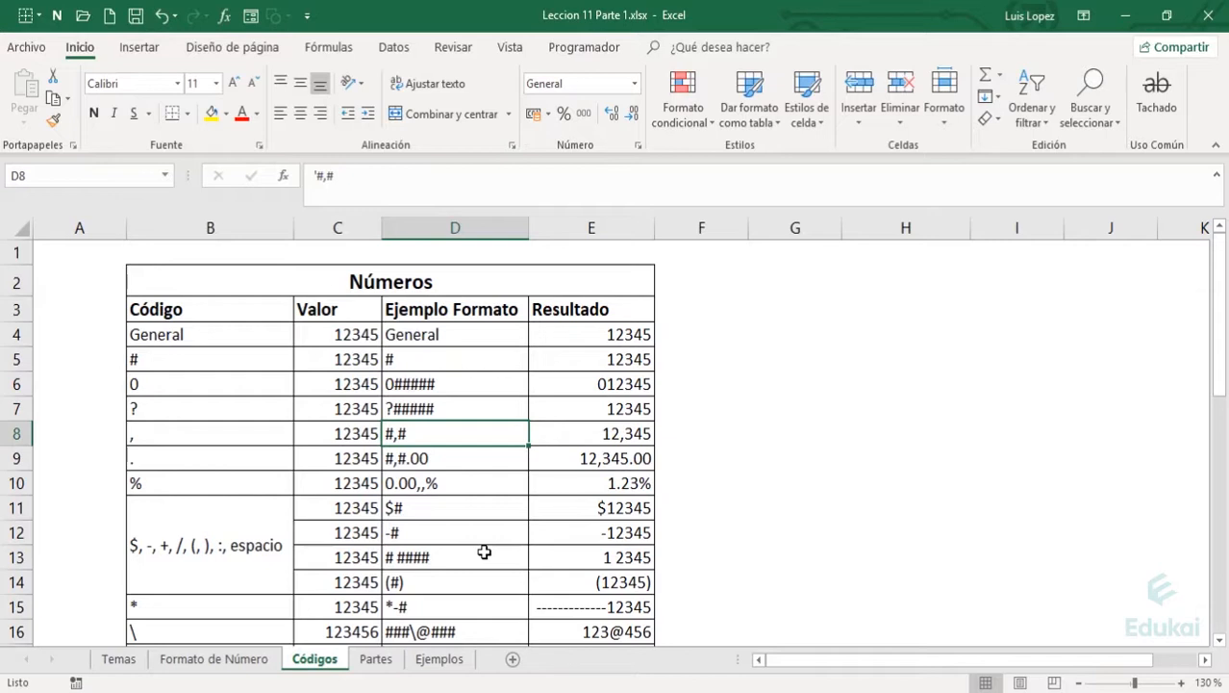
Enter 12345 in the empty cell G8 beside the comma code's row.
key(Right)
key(Right)
key(Right)
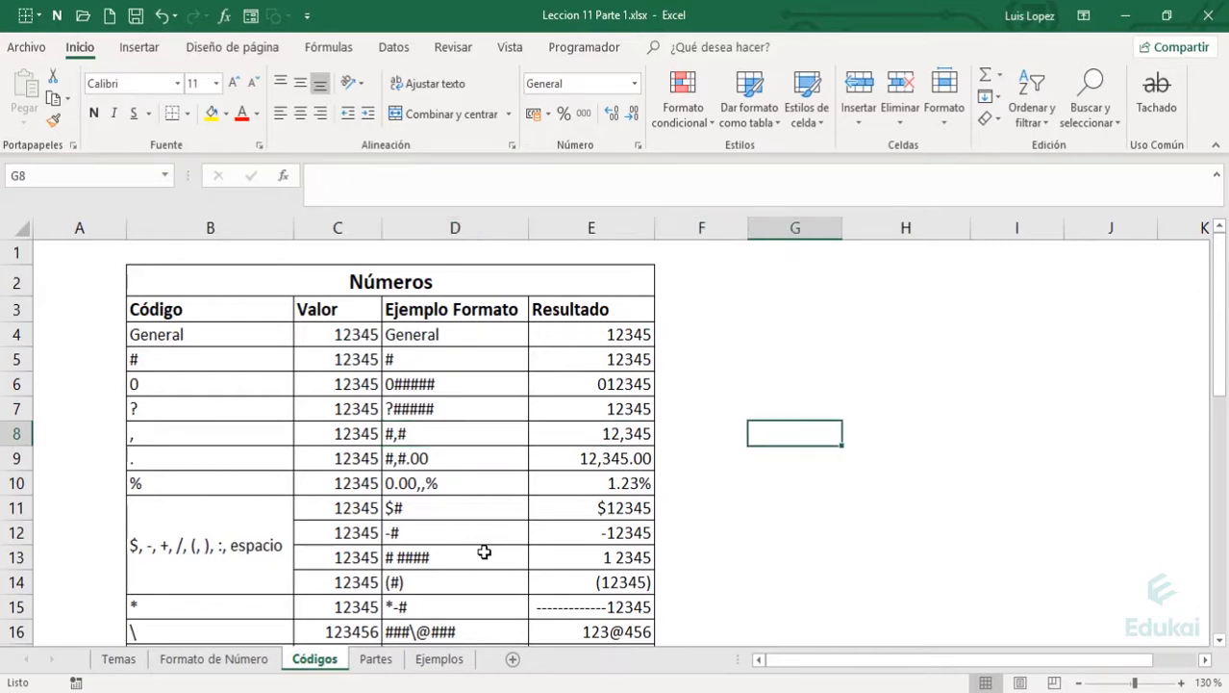
text(12345)
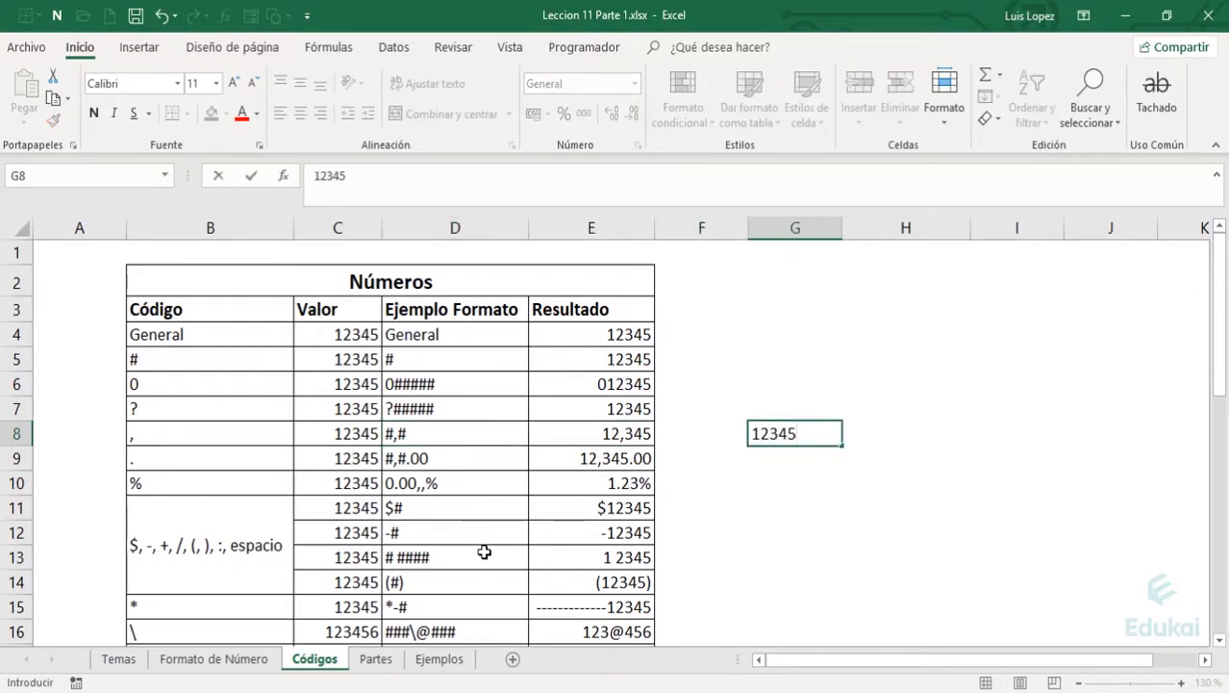
key(shift+Left)
key(shift+Left)
key(shift+Left)
key(Right)
key(Left)
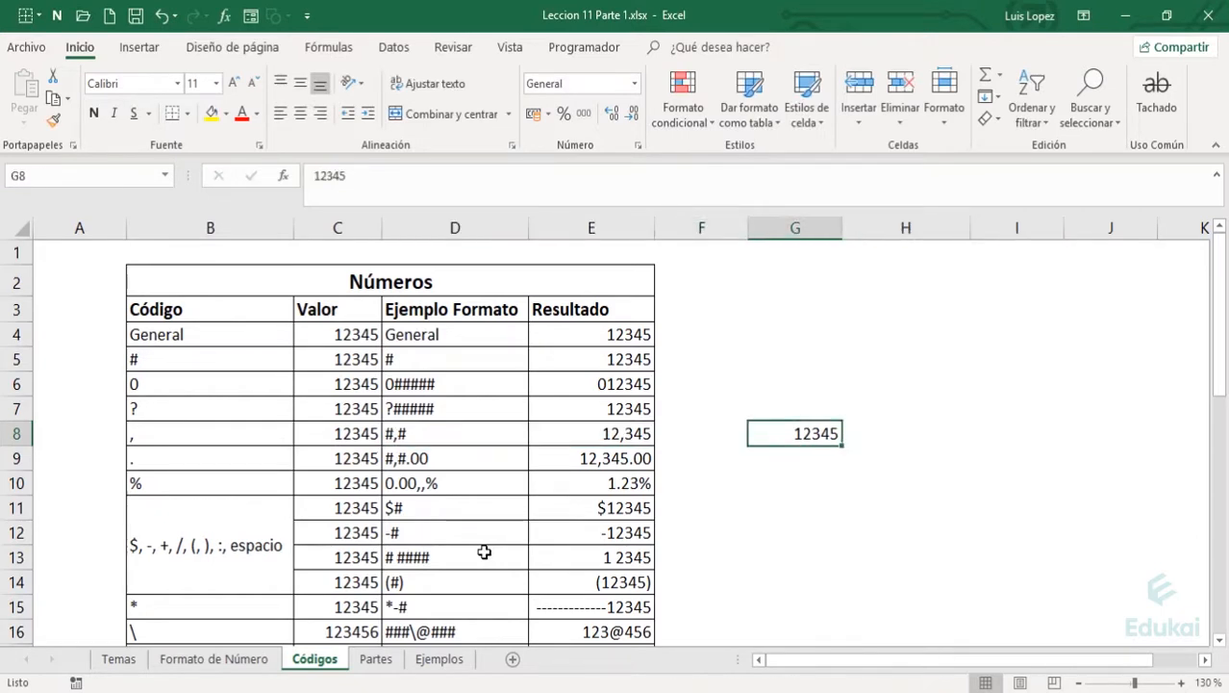
Insert a comma before the last three digits in G8 so that it reads 12,345.
key(F2)
key(Left)
key(Left)
key(Left)
text(,)
Highlight the digits before the comma in G8 and the three digits after it.
key(Left)
key(shift+Left)
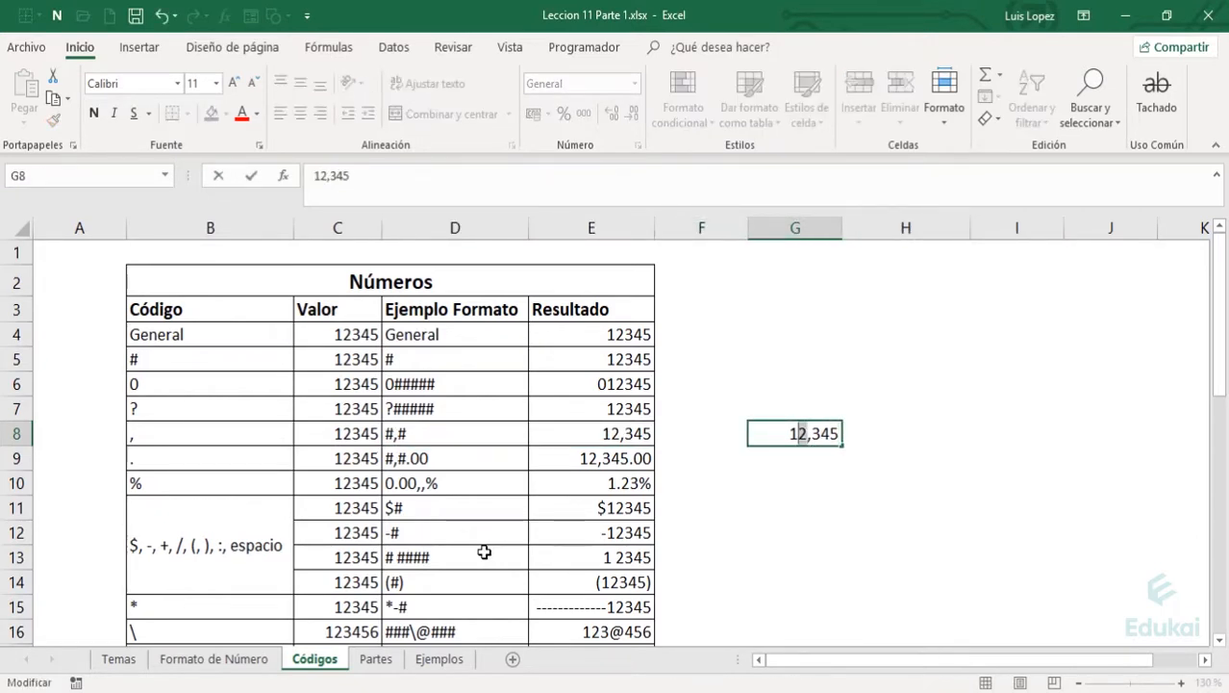
key(shift+Left)
key(Right)
key(Right)
key(shift+Right)
key(shift+Right)
key(shift+Right)
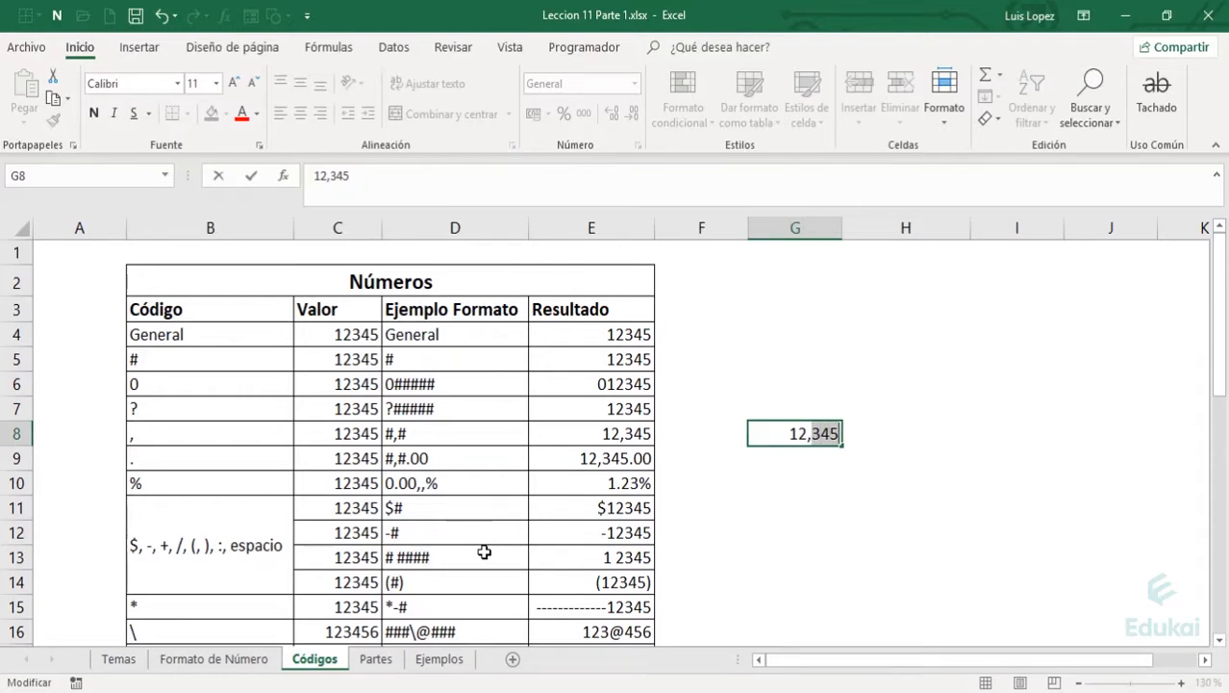
Clear the sample number from G8 and view the comma code's result formula in E8.
key(Return)
key(Up)
key(Left)
key(Left)
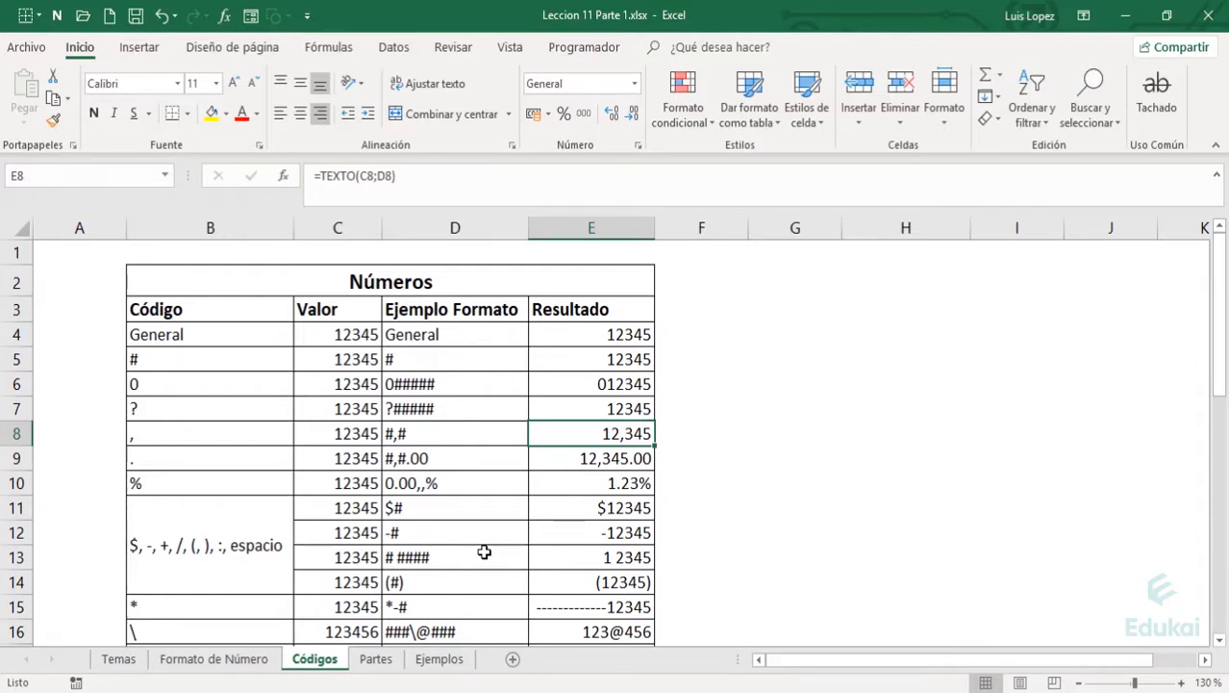
Open the Windows Control Panel's regional date, time and number formats and bring up the additional number format settings.
key(Down)
key(Left)
key(Left)
key(Left)
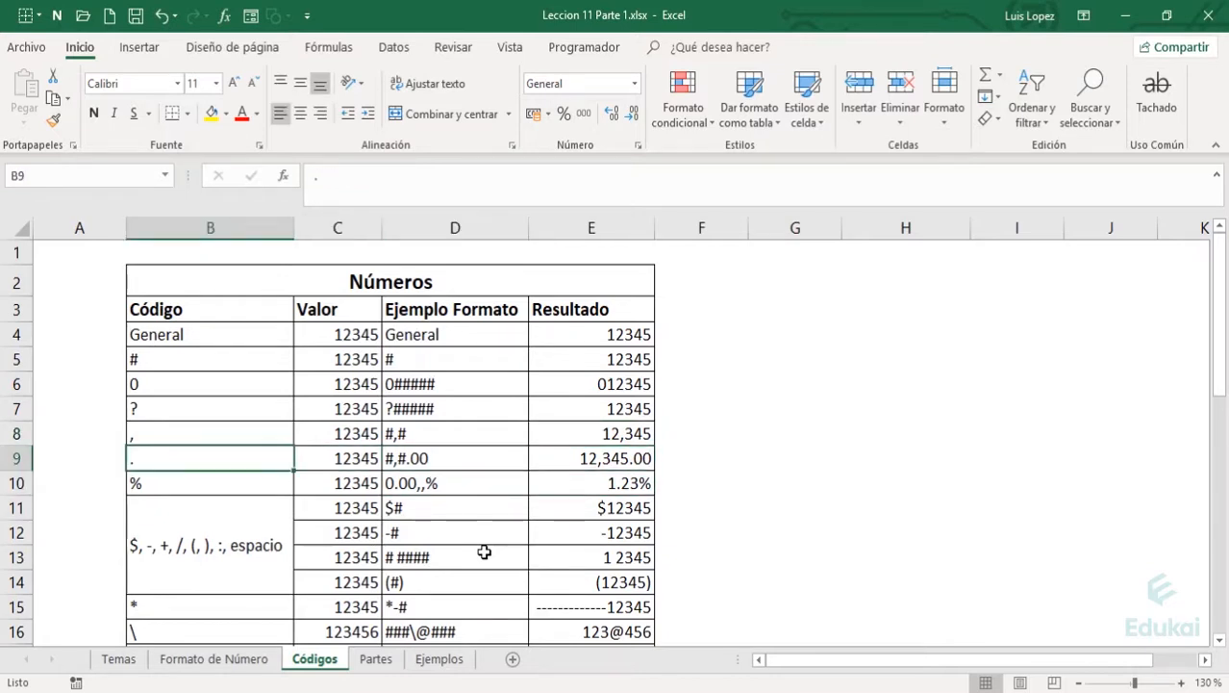
key(Up)
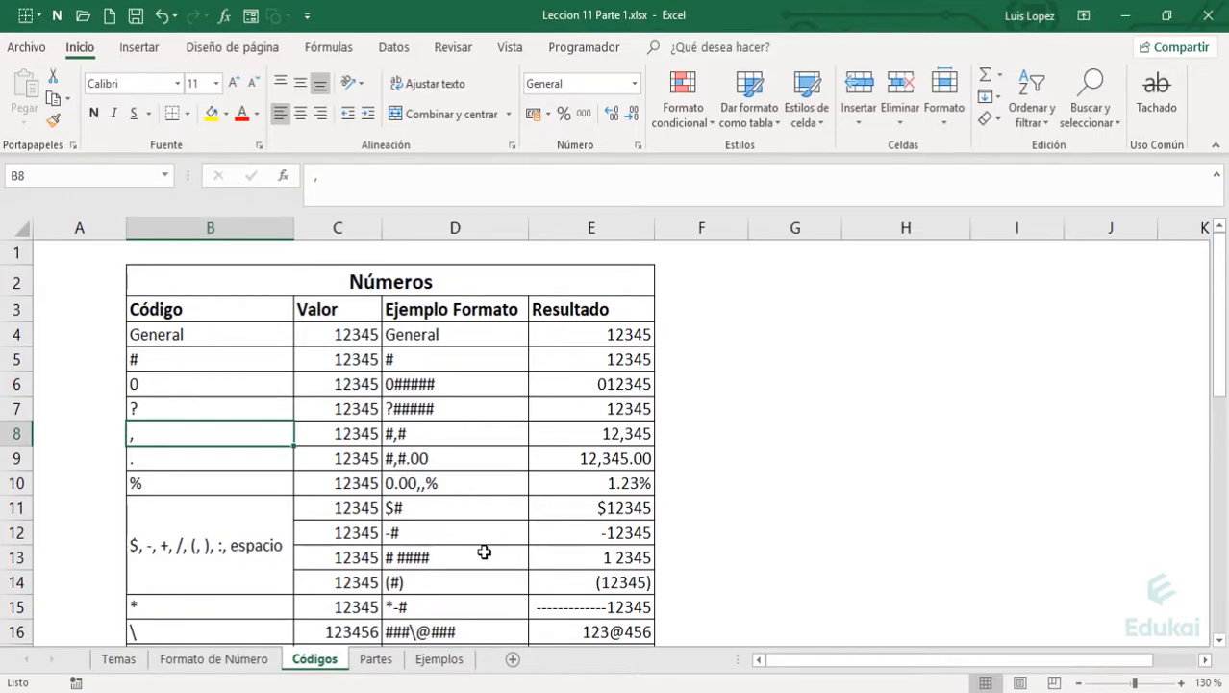
key(super)
text(panel)
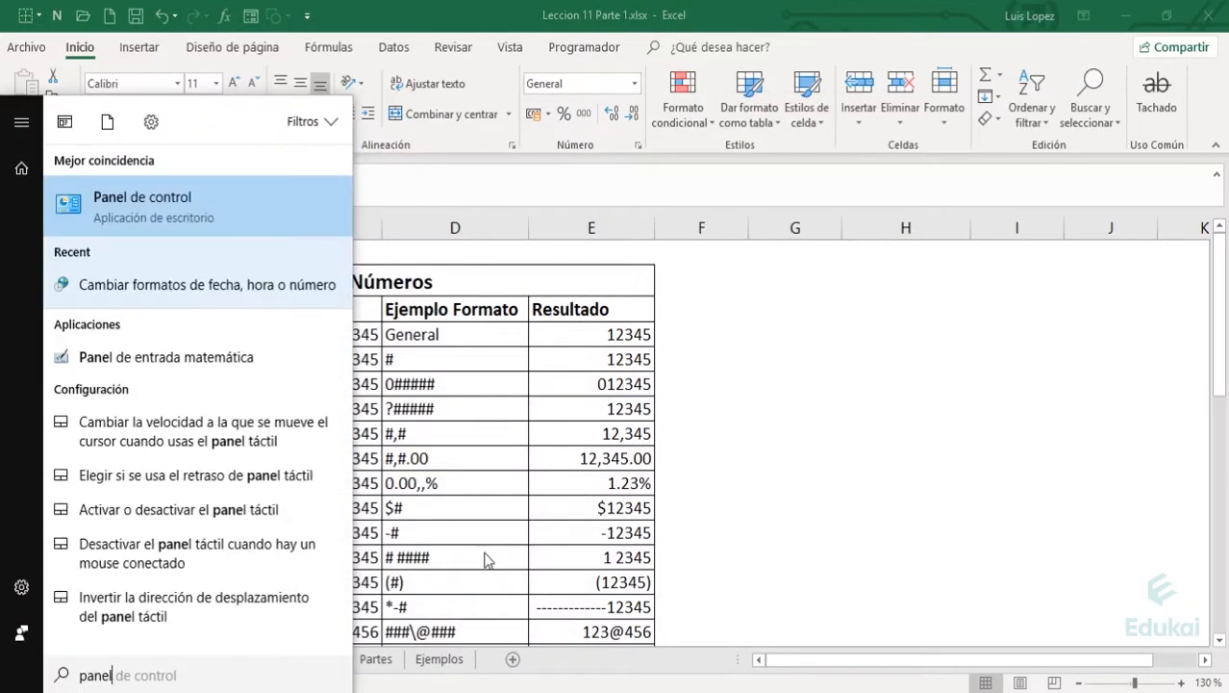
key(Return)
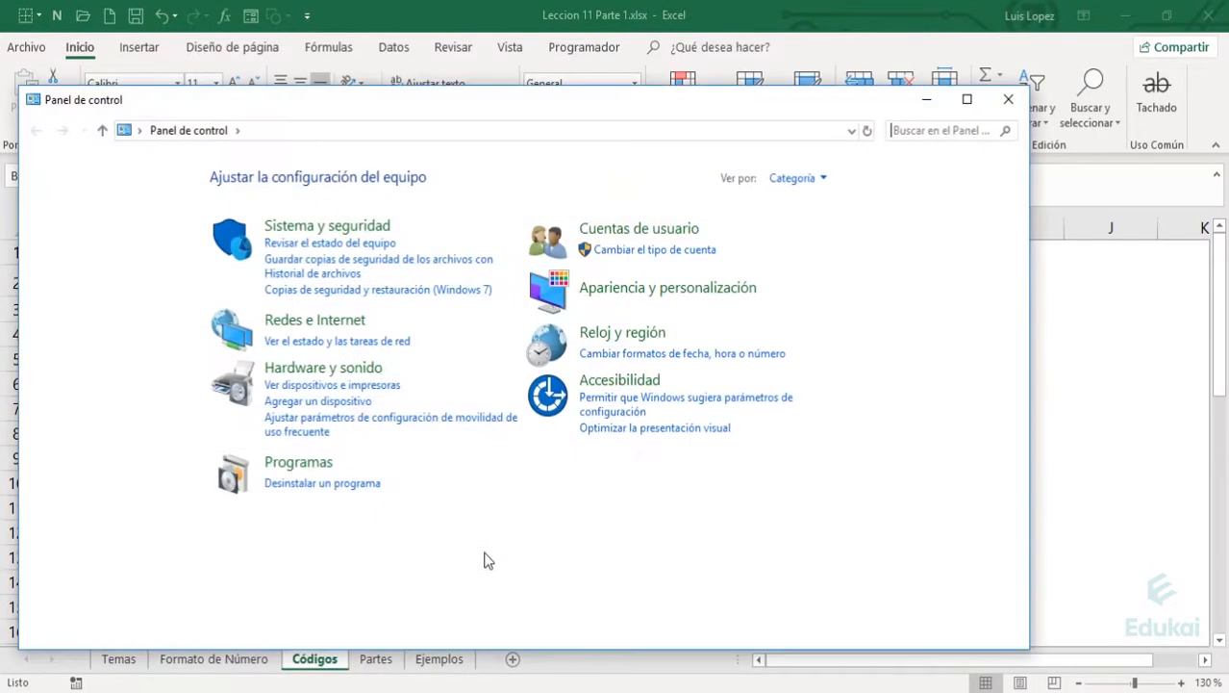
click(647, 356)
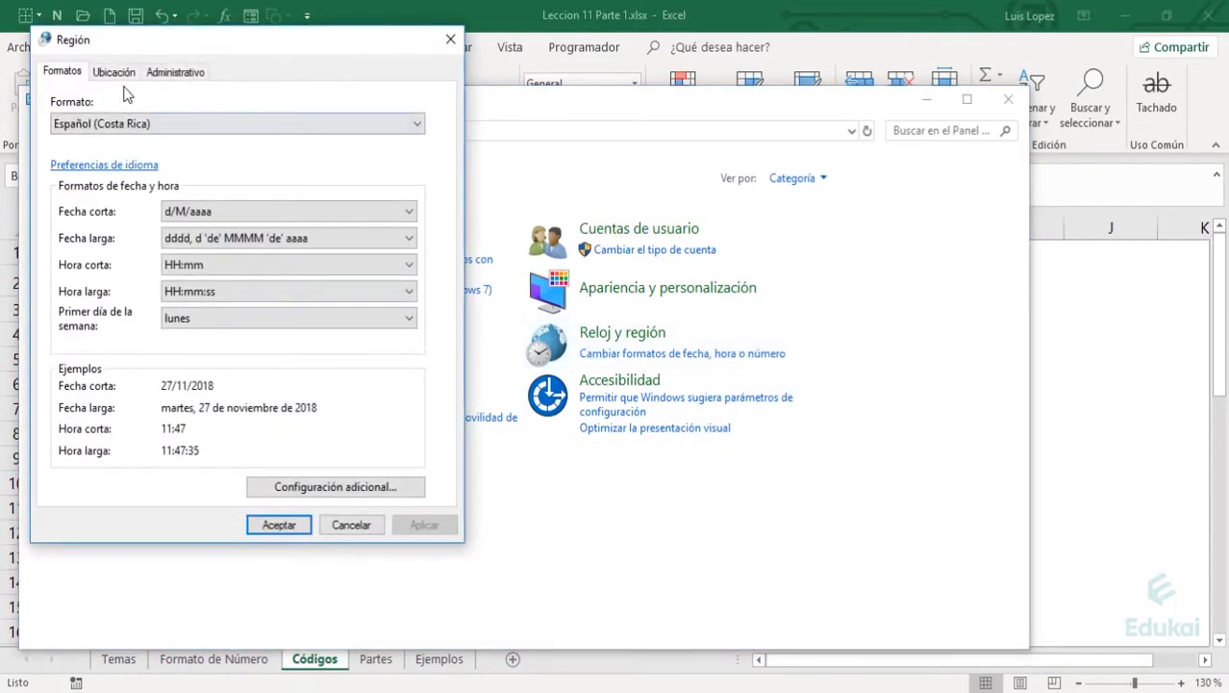
click(317, 486)
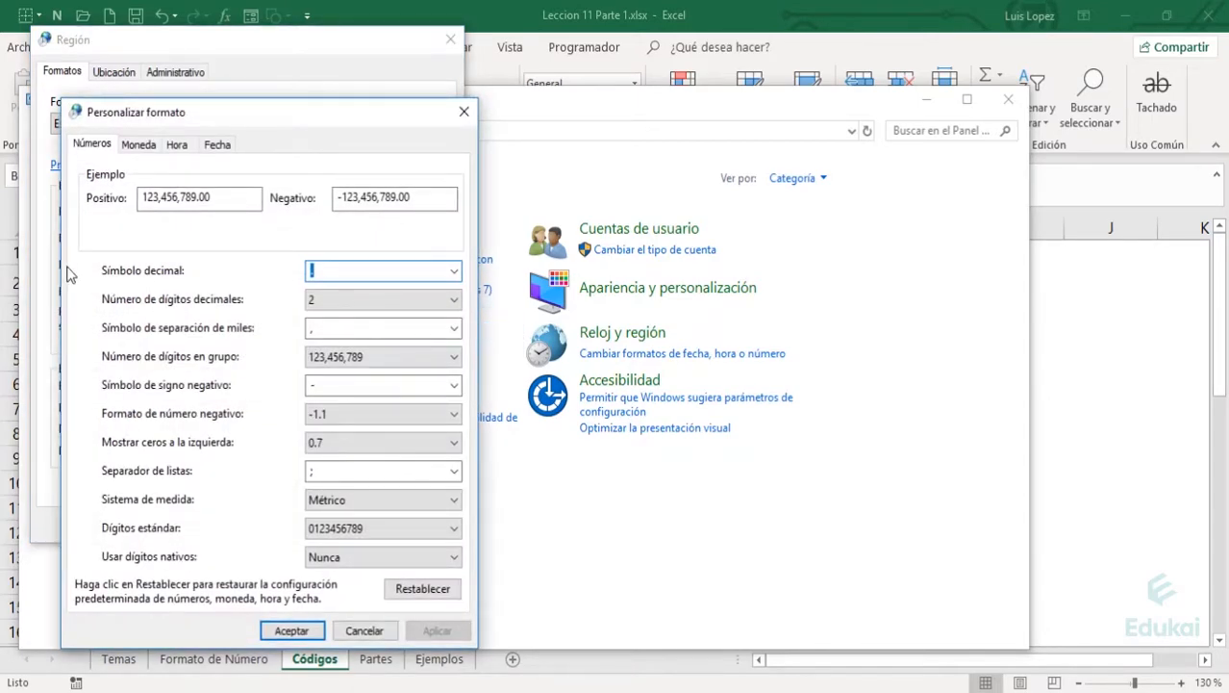
Review the available decimal symbols and thousands separators in the number customization, leaving the period and the comma chosen.
click(445, 271)
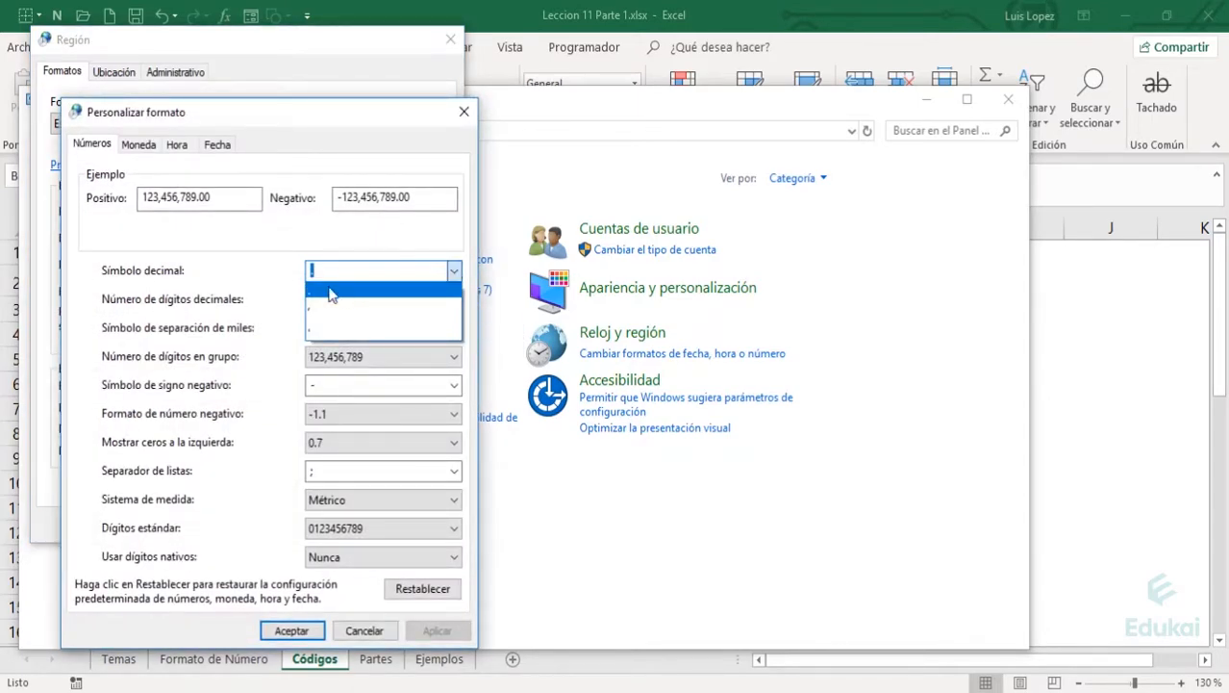
click(318, 306)
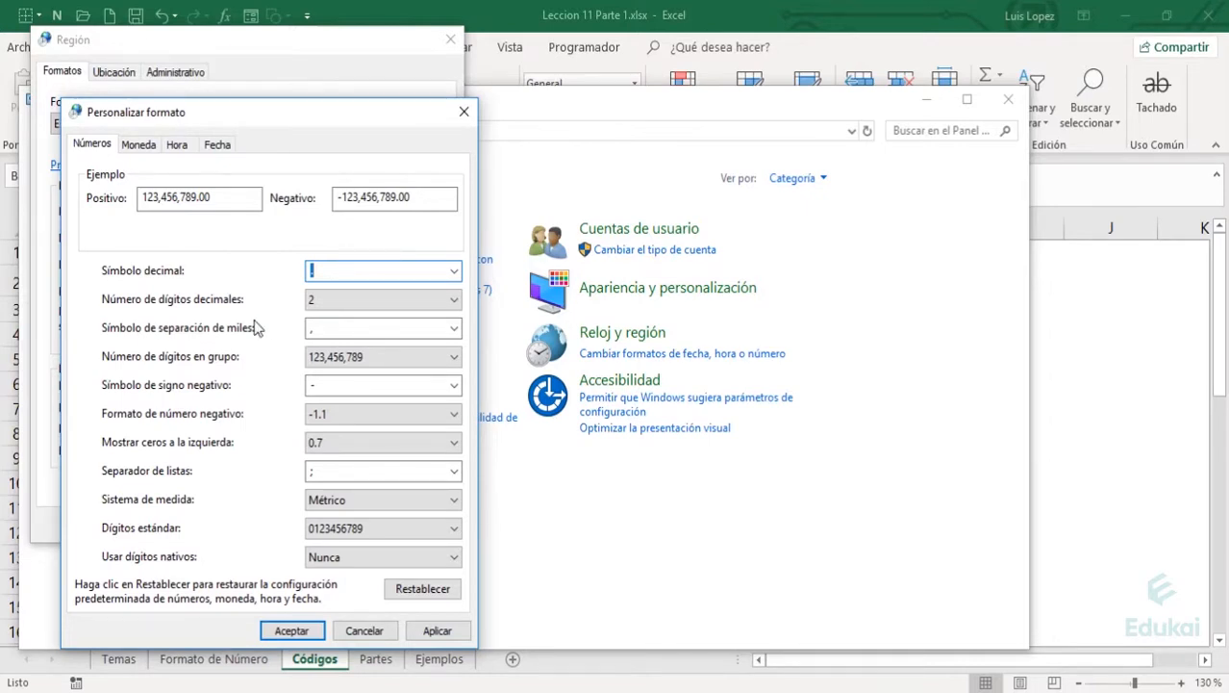
click(453, 328)
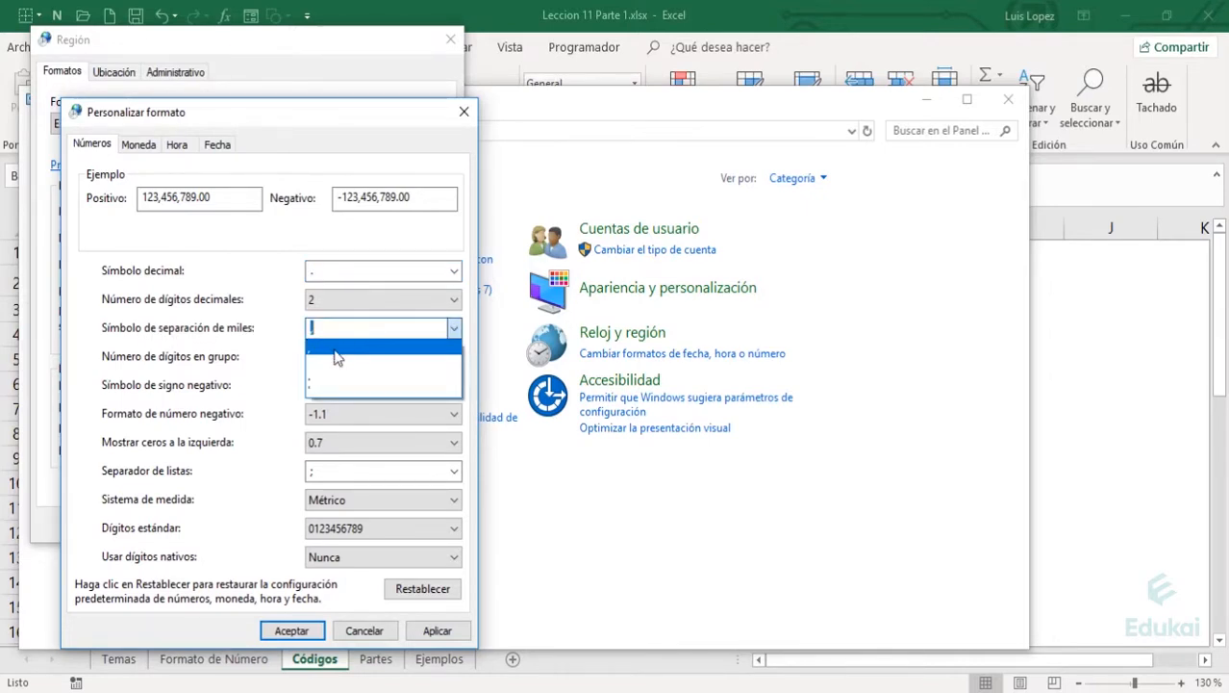
click(318, 350)
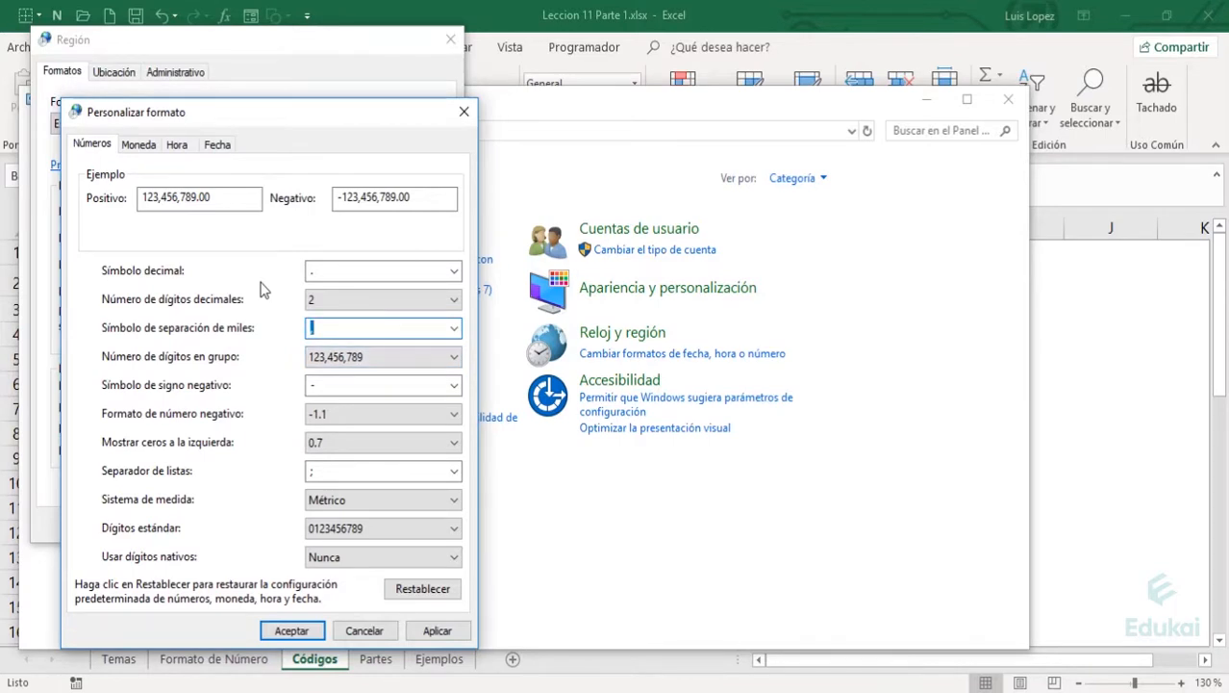
Recheck both separator option lists and close the regional settings and the Control Panel without applying anything.
click(453, 272)
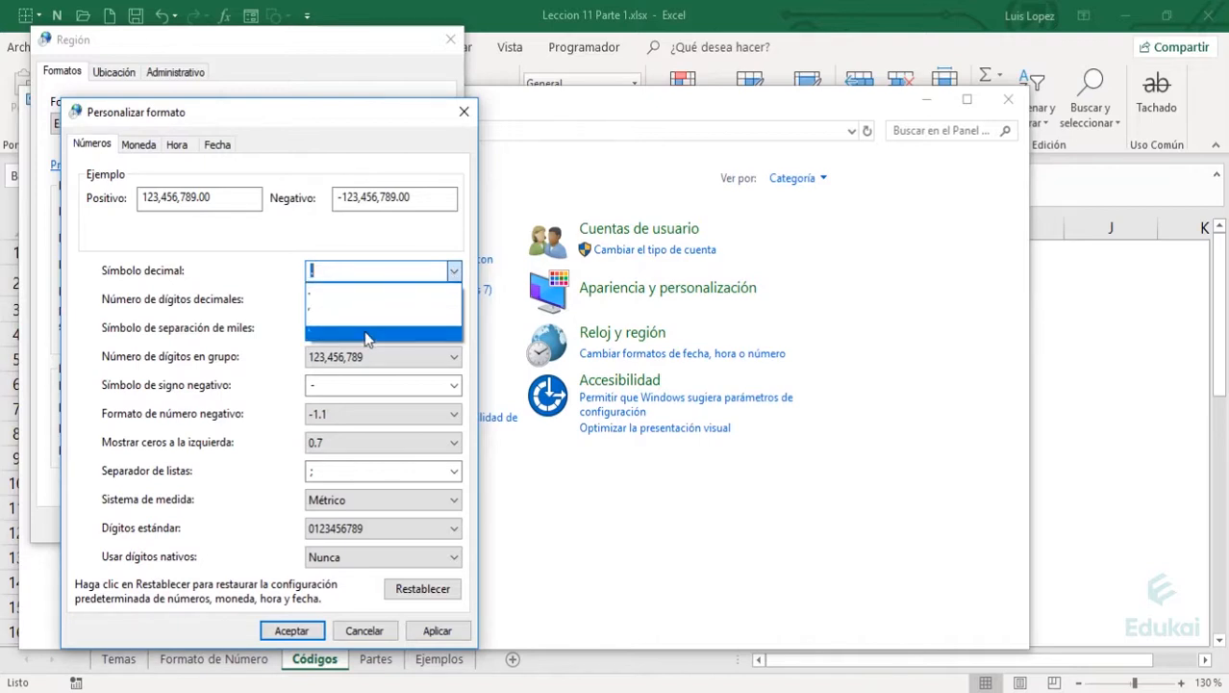
click(258, 247)
click(453, 328)
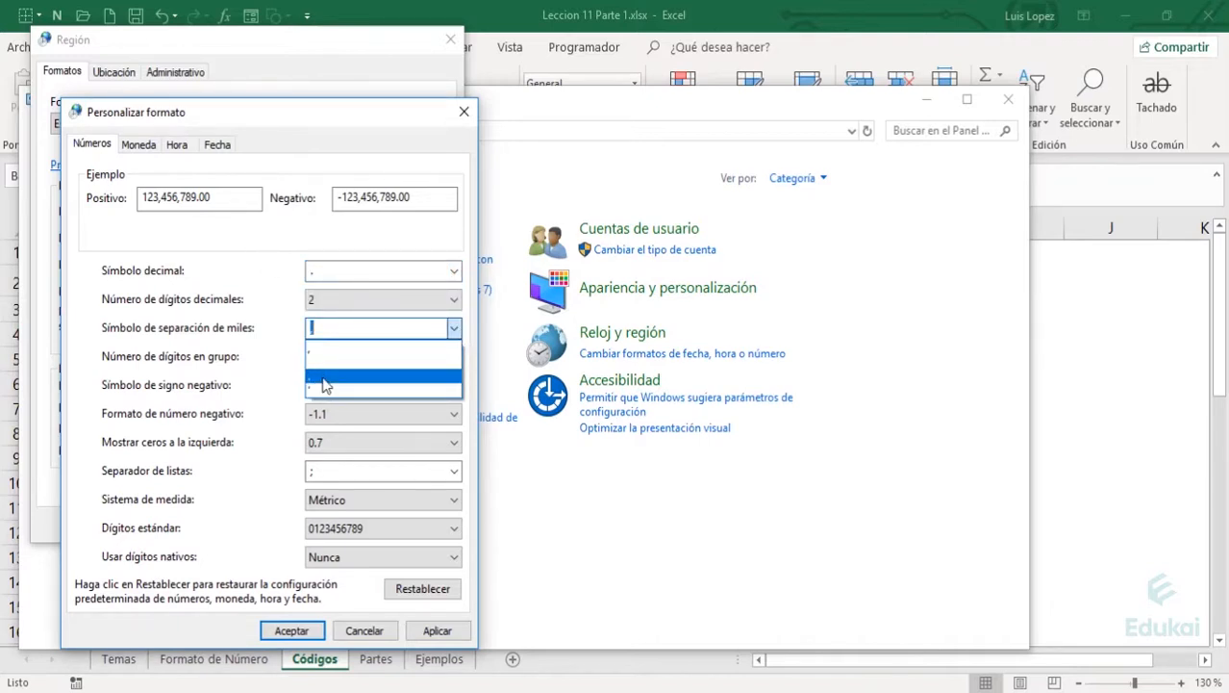
click(239, 246)
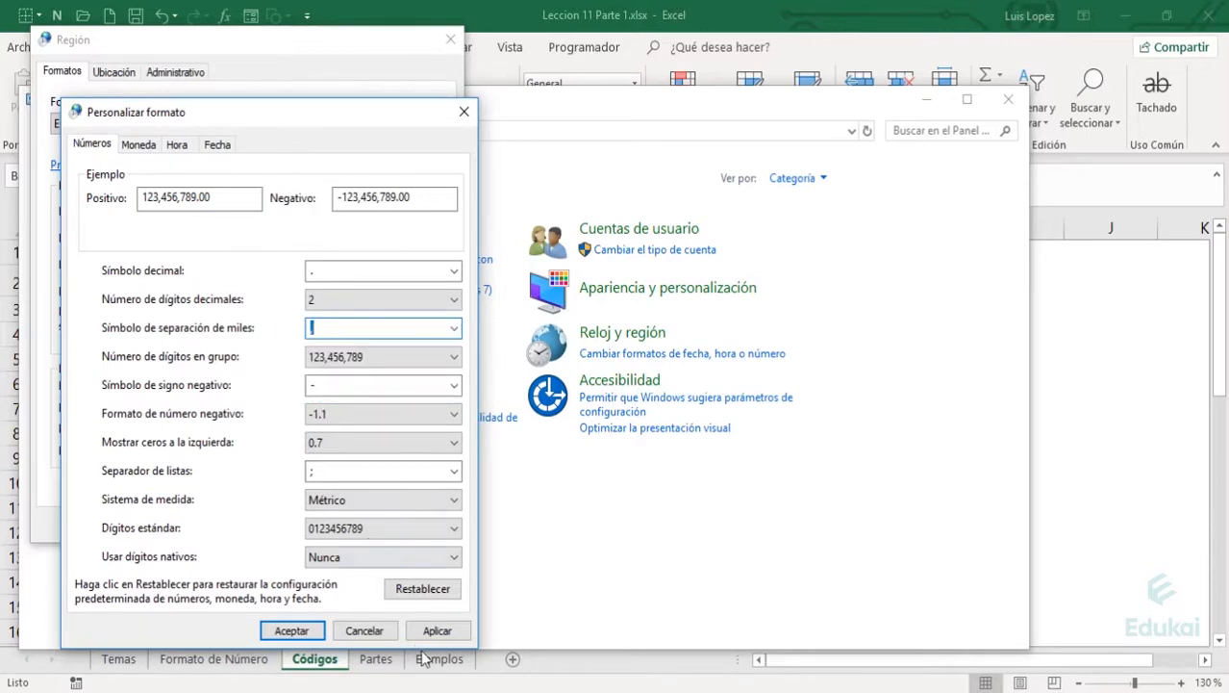
click(464, 111)
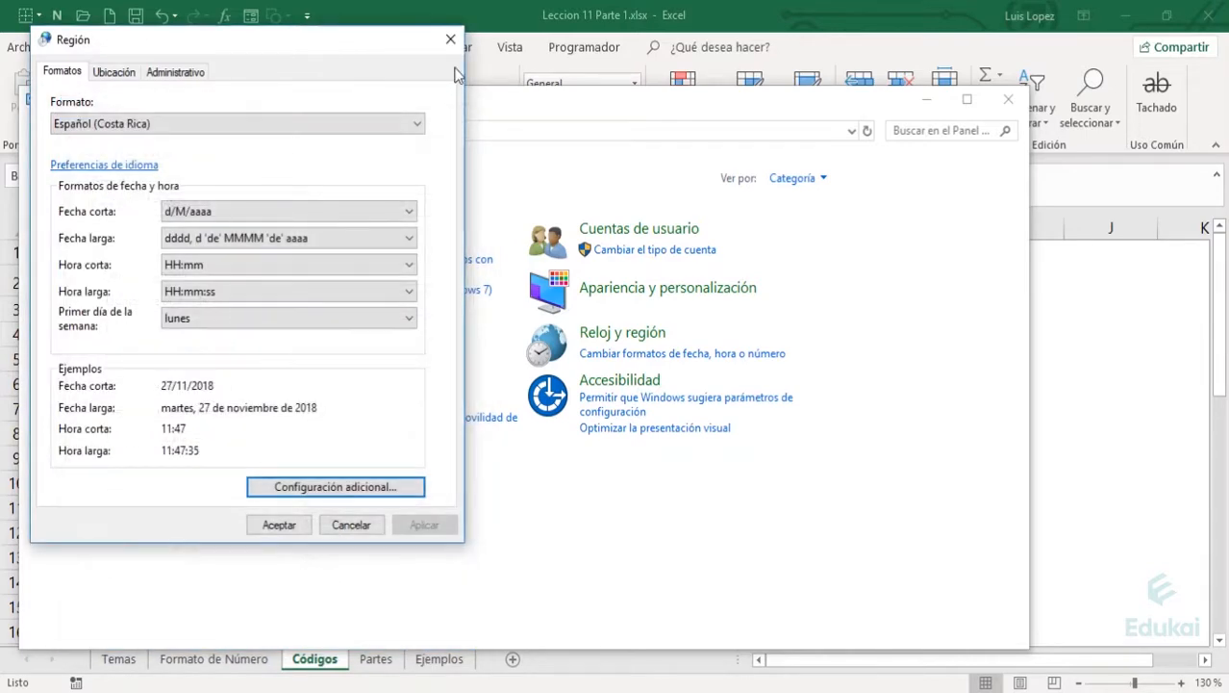
click(452, 46)
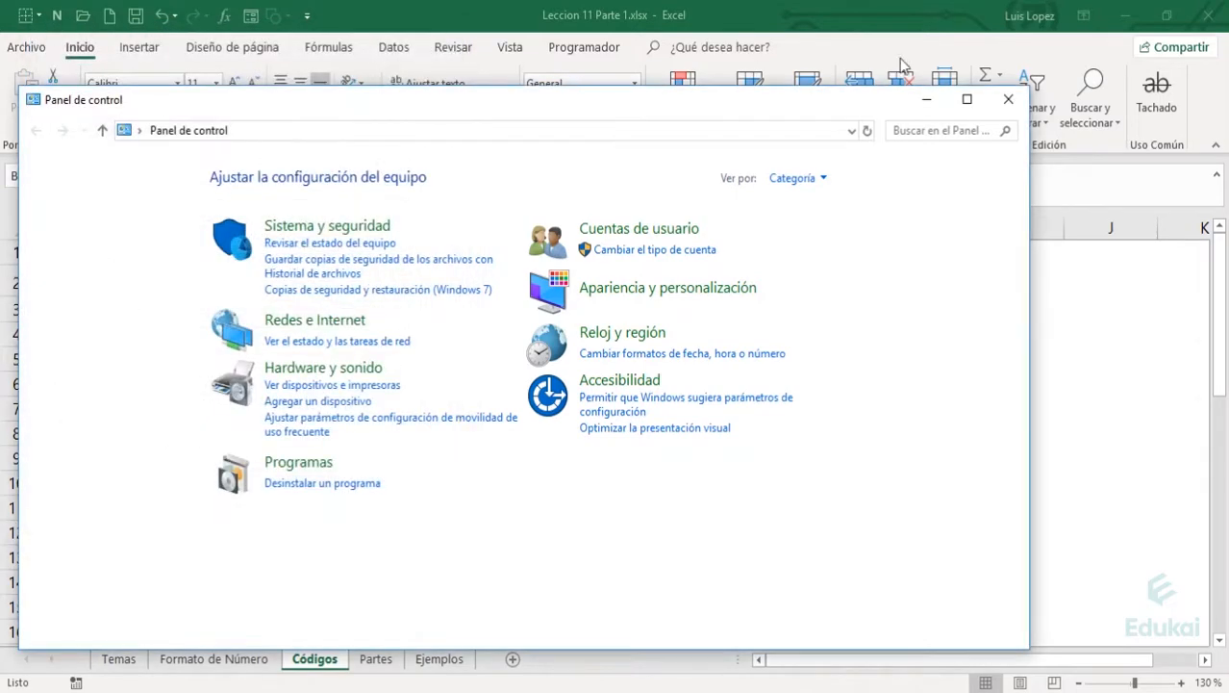
click(1010, 100)
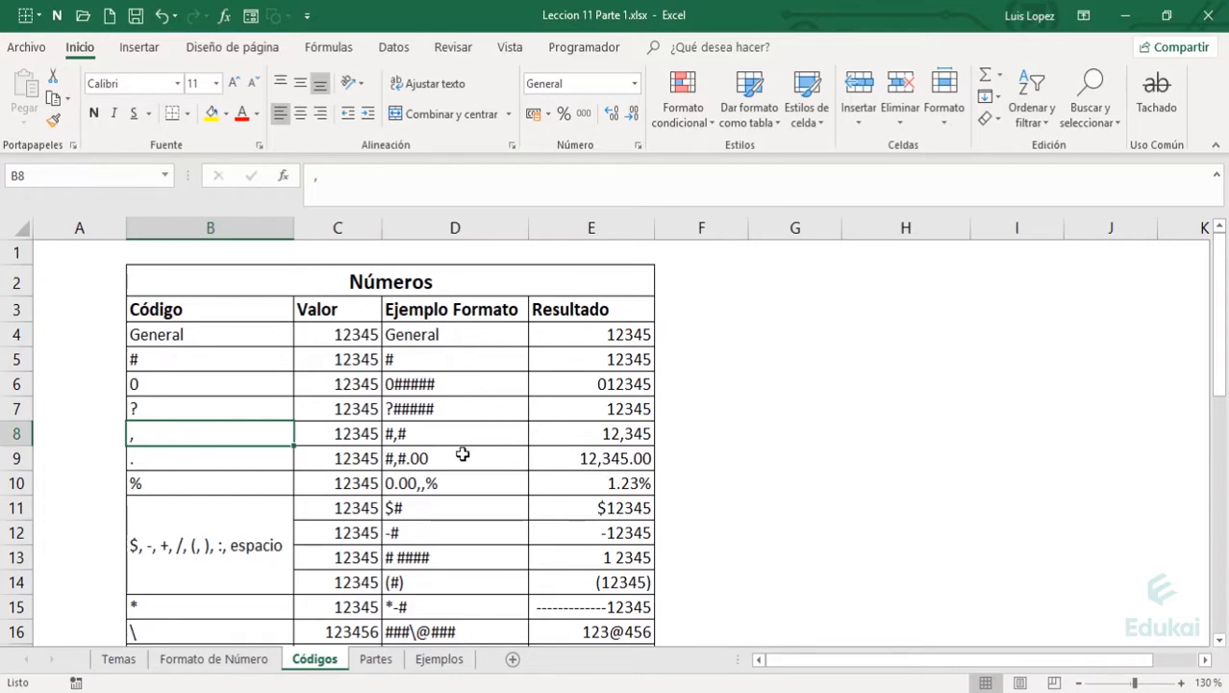
View the decimal point code in B9 and inspect its sample value in C9 in edit mode without changing it.
key(Down)
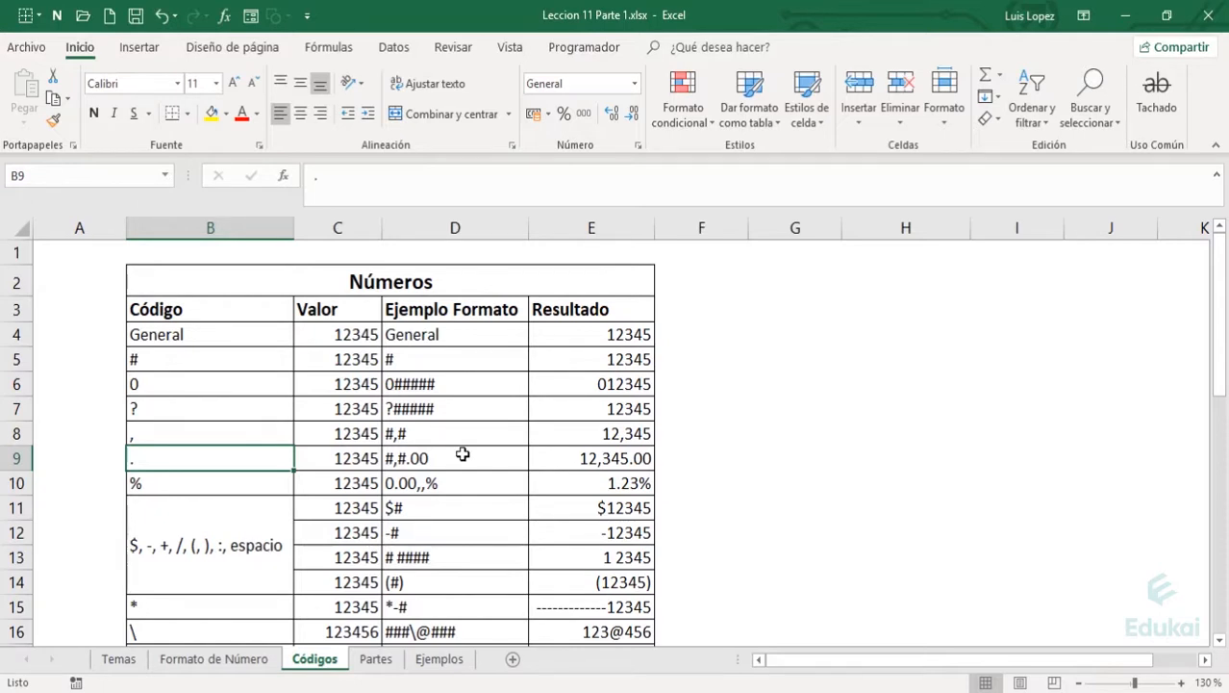
key(Right)
key(Right)
key(Right)
key(Right)
key(Right)
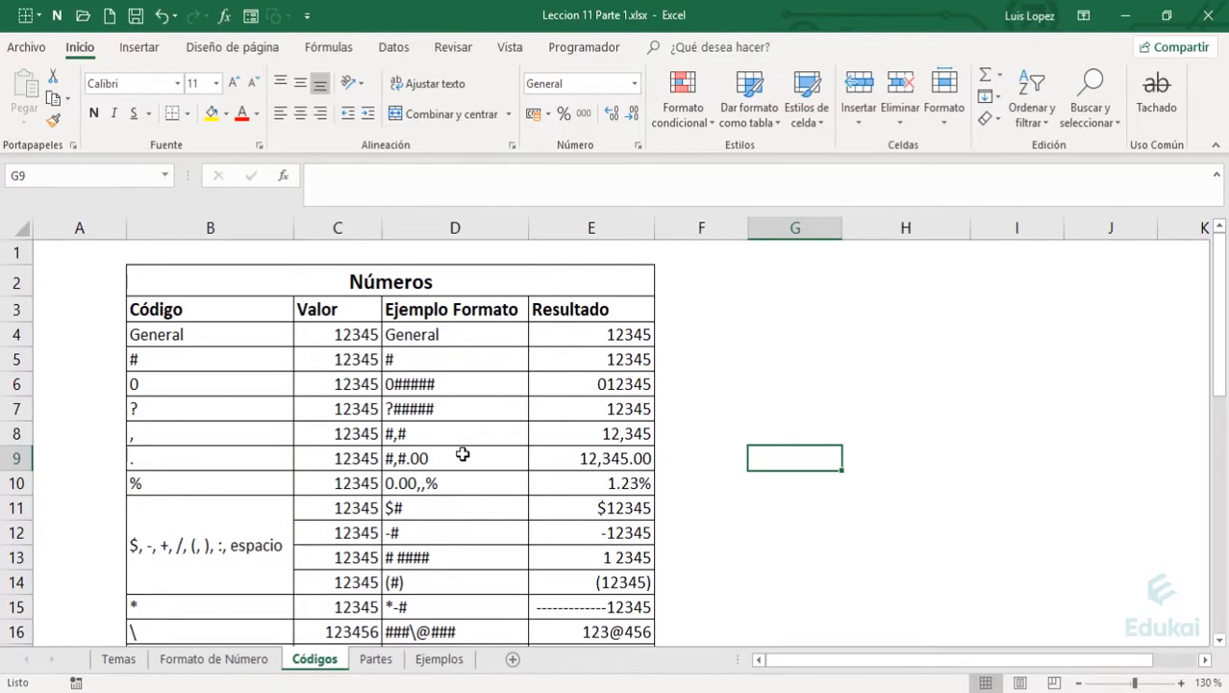
key(Left)
key(Left)
key(Left)
key(Left)
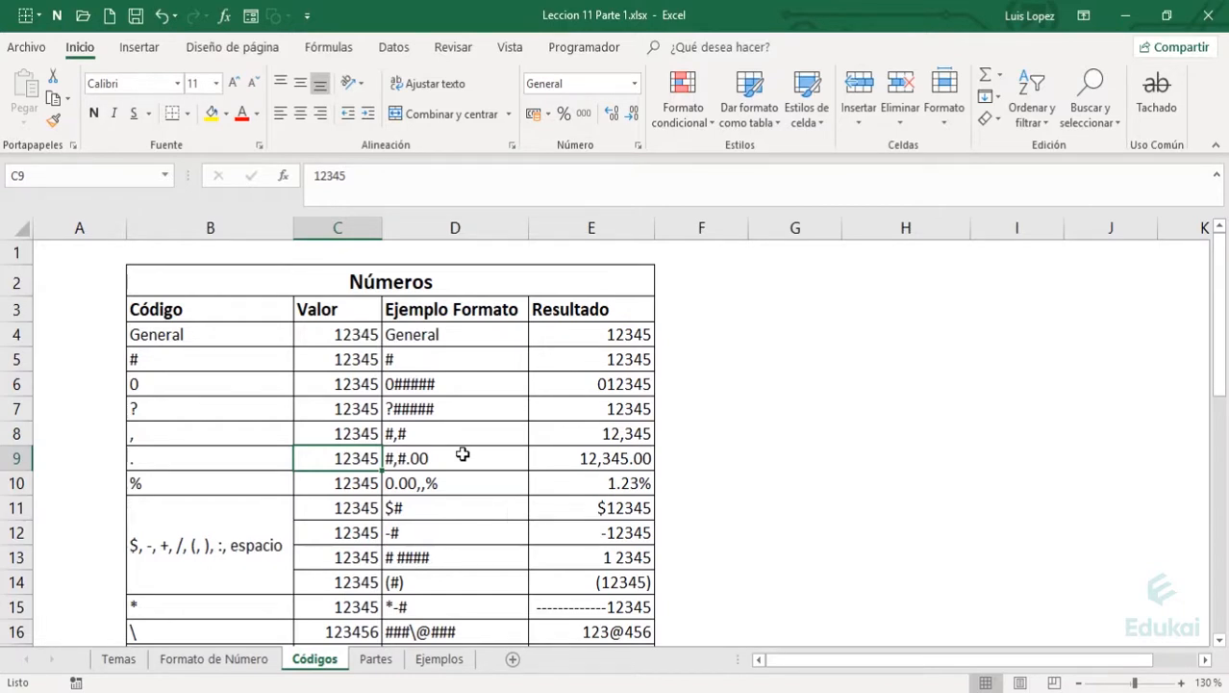
key(F2)
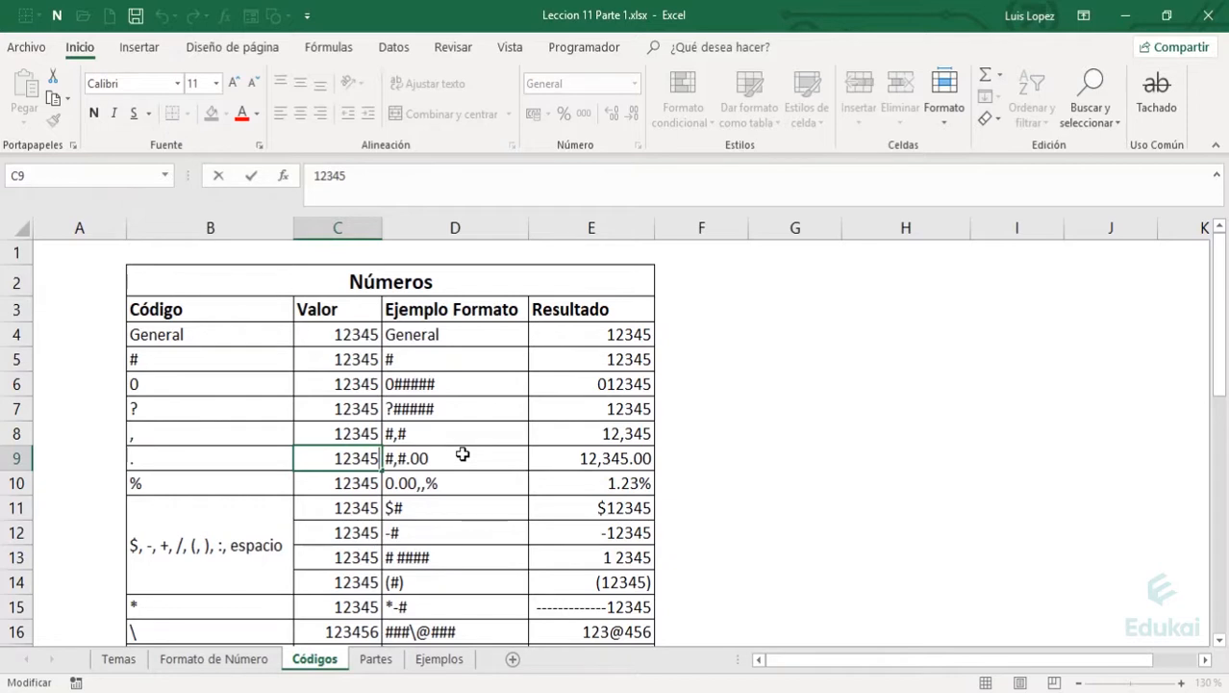
key(Escape)
Highlight the # after the comma in D9's example format and leave the cell unedited.
click(463, 454)
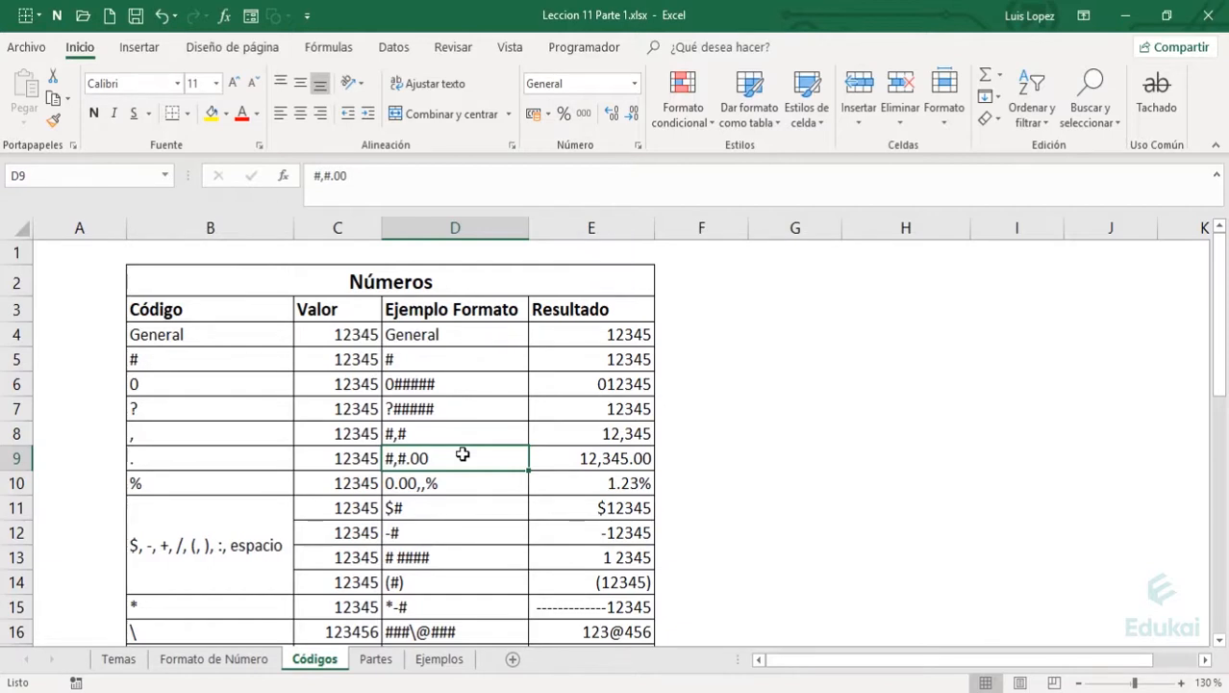
double_click(463, 454)
key(Left)
key(Left)
key(Left)
key(Left)
key(Left)
key(Left)
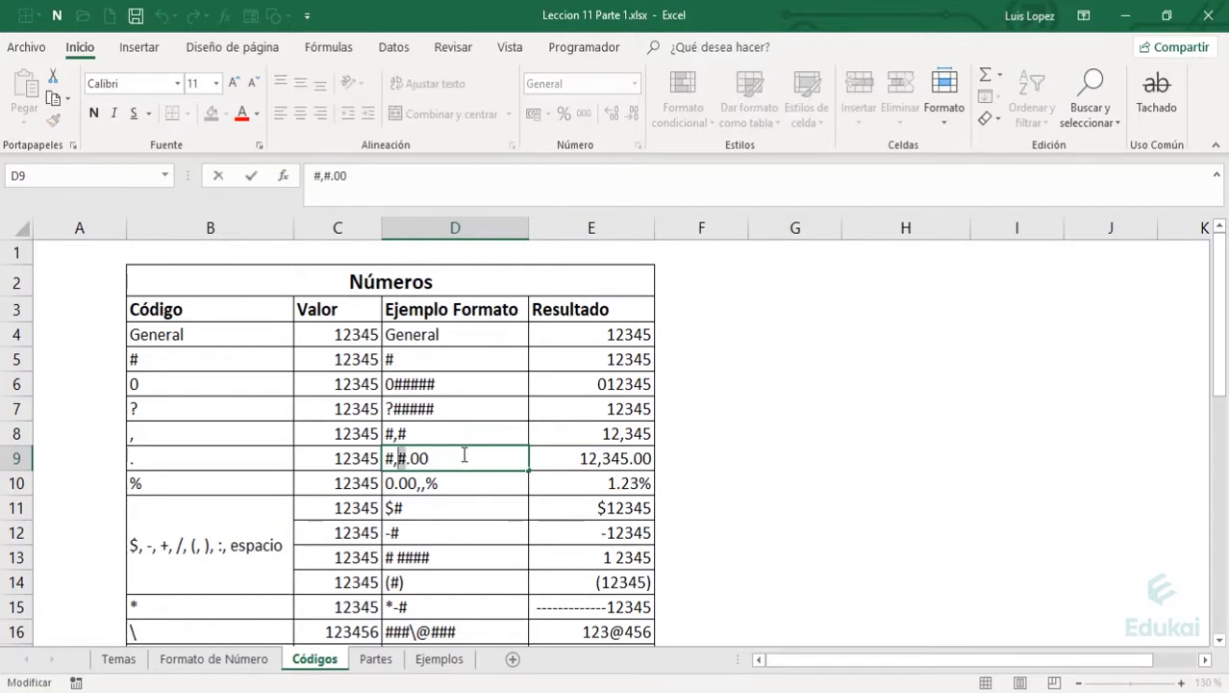
key(Escape)
Highlight the characters of the comma code's example format in D8 for comparison, leaving the cell unedited.
key(Up)
key(Up)
key(Down)
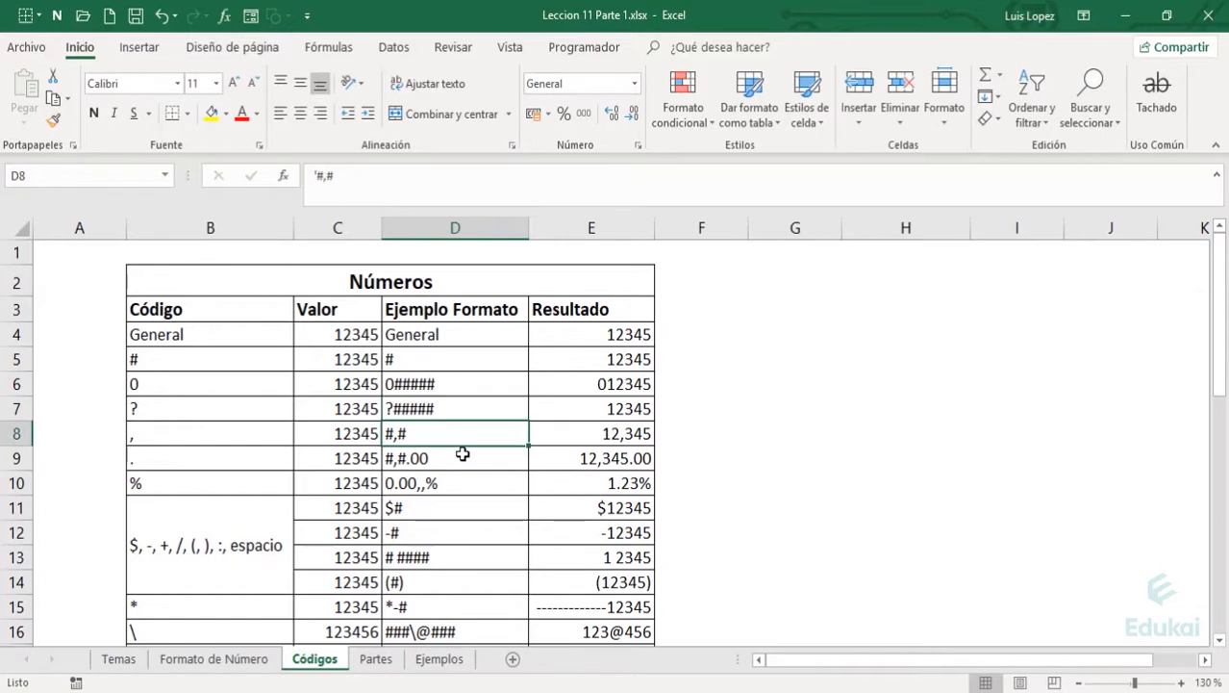
key(F2)
key(shift+Left)
key(shift+Left)
key(shift+Left)
key(shift+Left)
key(shift+Right)
key(Escape)
key(Right)
key(Right)
key(Left)
Highlight the two zeros after the decimal point in D9's example format.
click(463, 454)
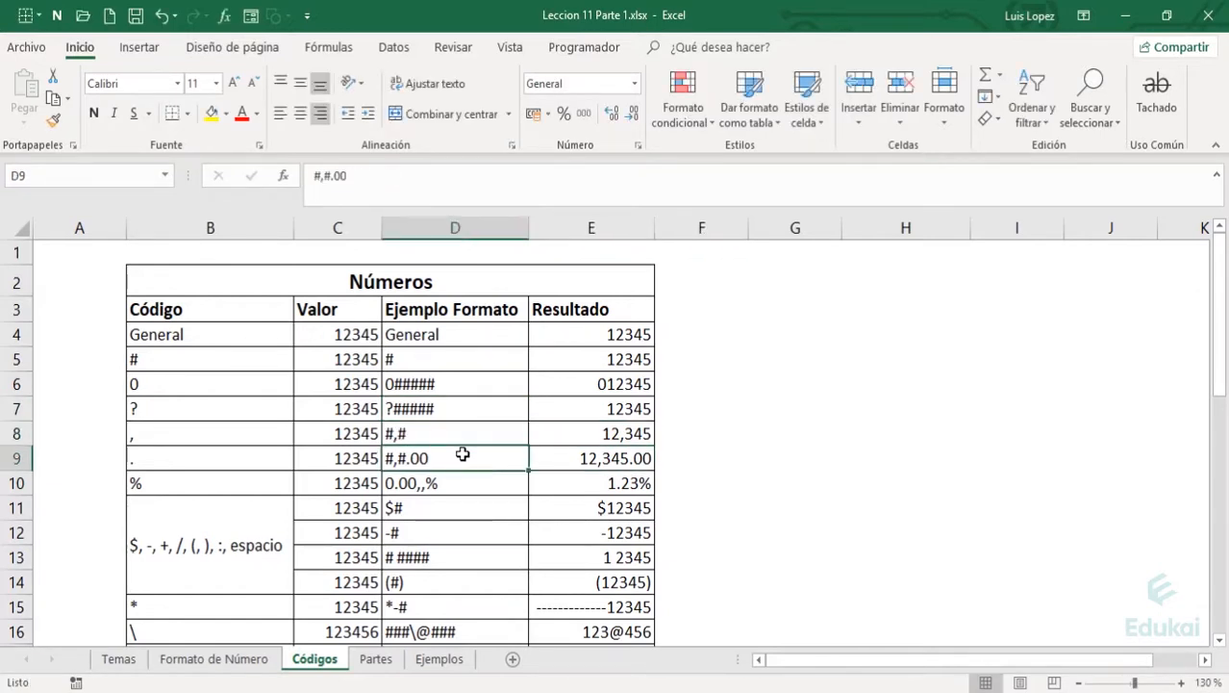
key(F2)
key(Left)
key(Left)
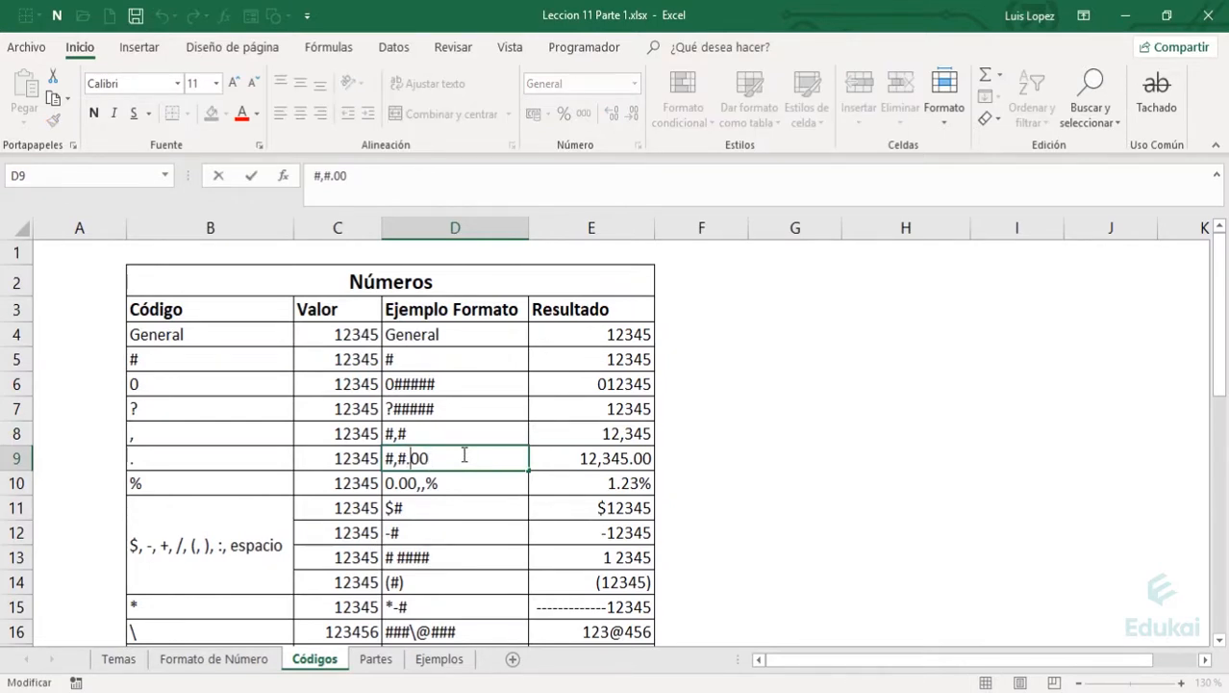
key(shift+End)
click(464, 455)
key(Return)
View the percent code in B10, its sample value in C10 and its example format in D10.
key(Up)
key(Down)
key(Left)
key(Left)
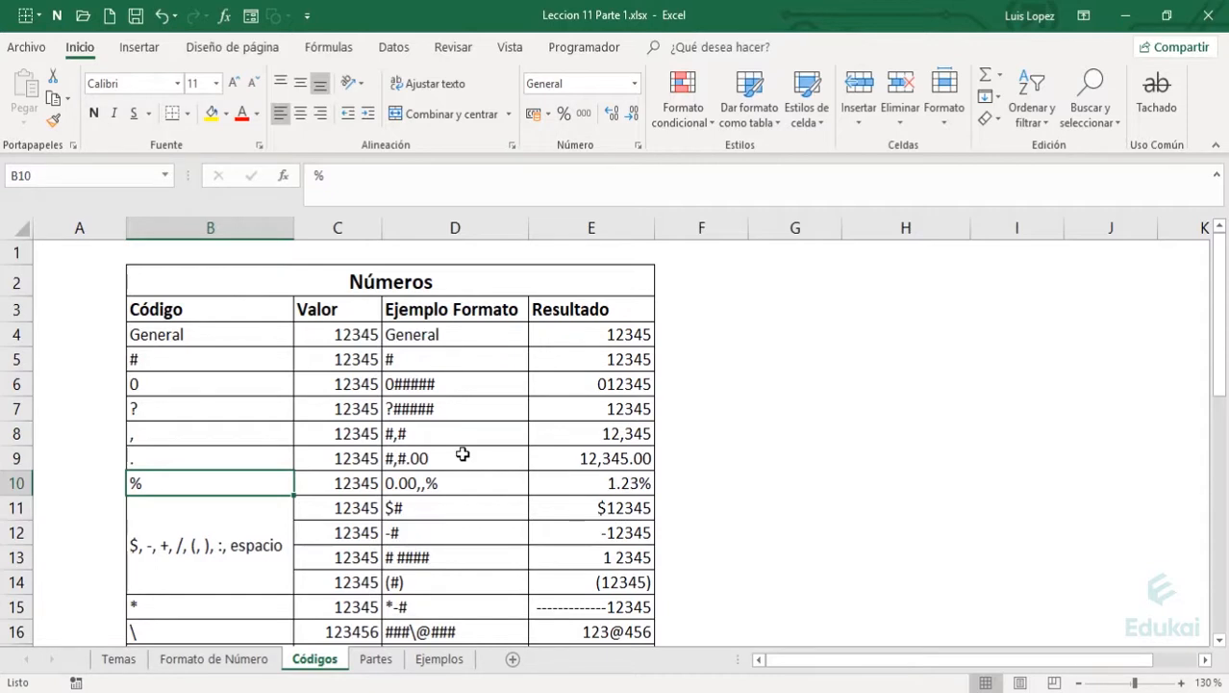
key(Right)
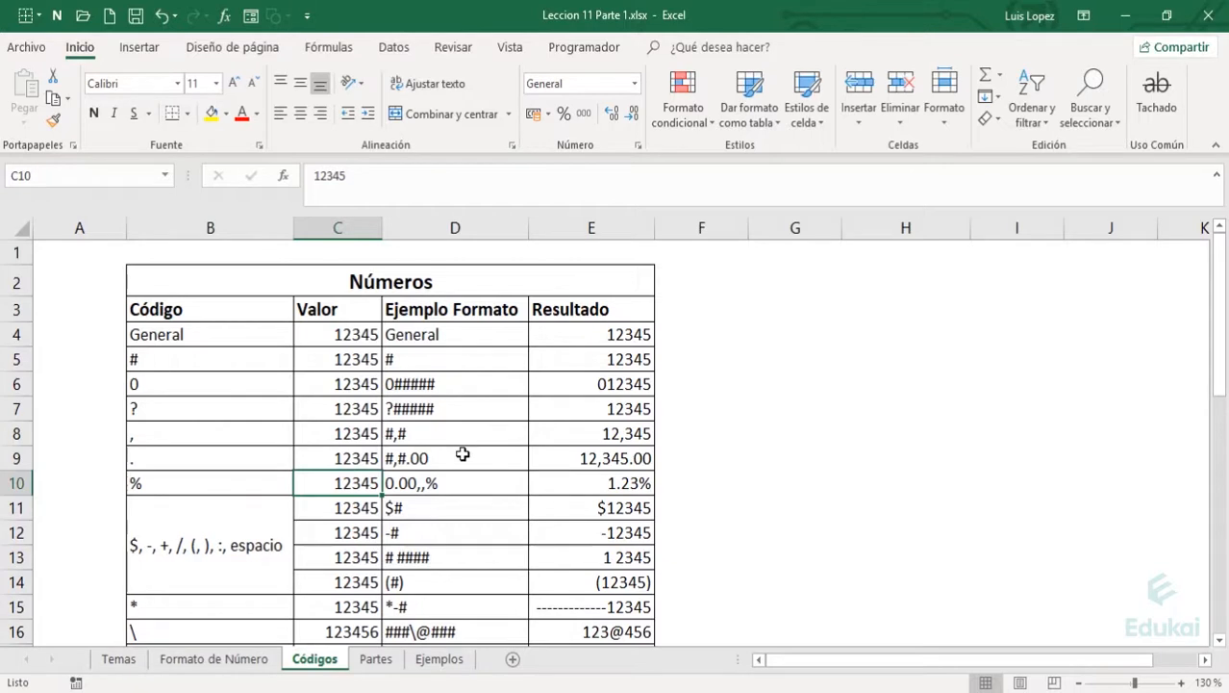
key(Right)
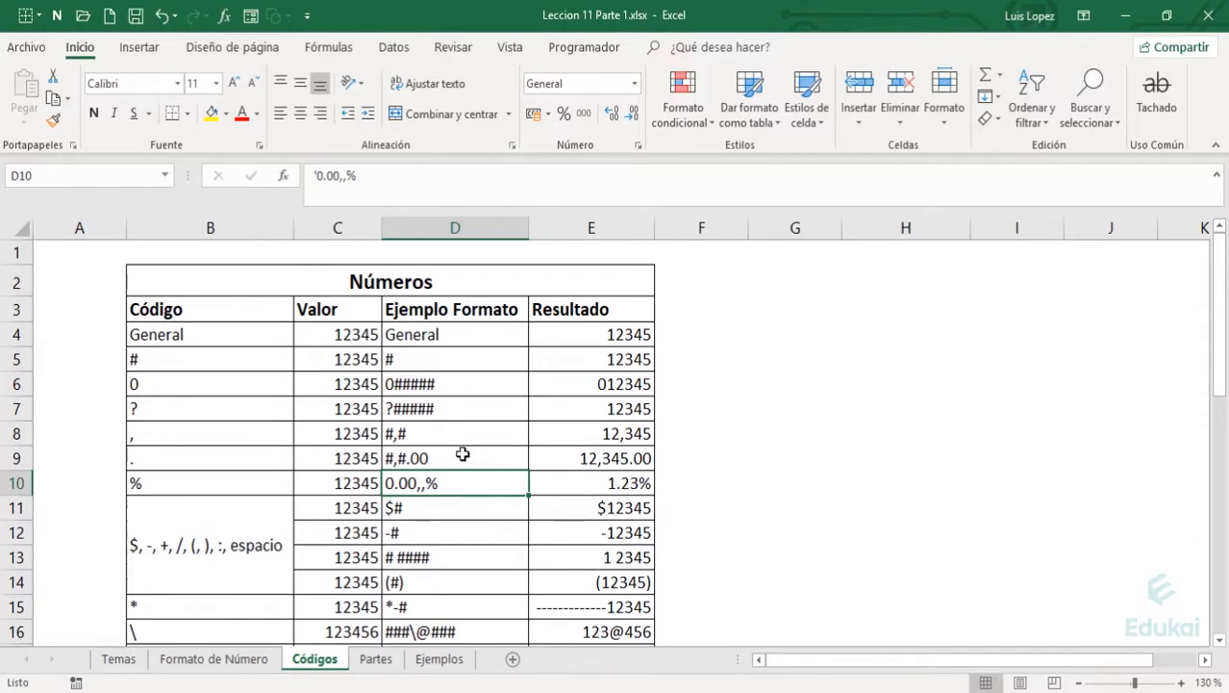
Enter two commas in the empty cell G10 beside the percent code's row.
key(Right)
key(Right)
key(Right)
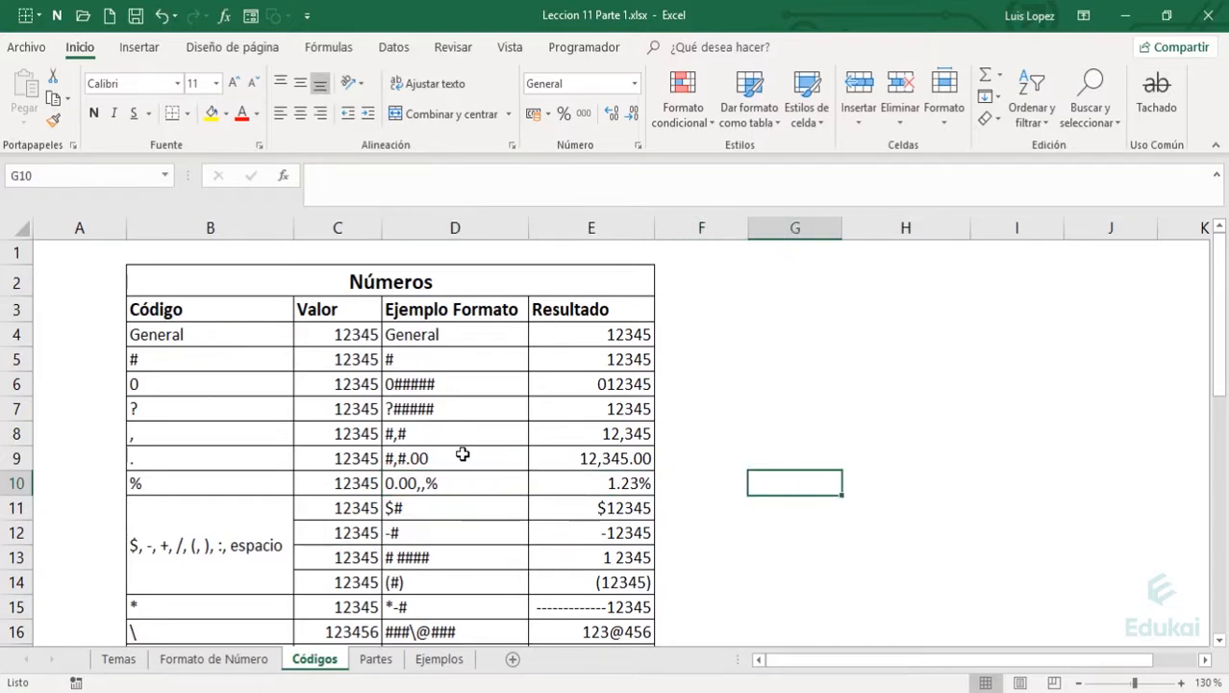
text(,,)
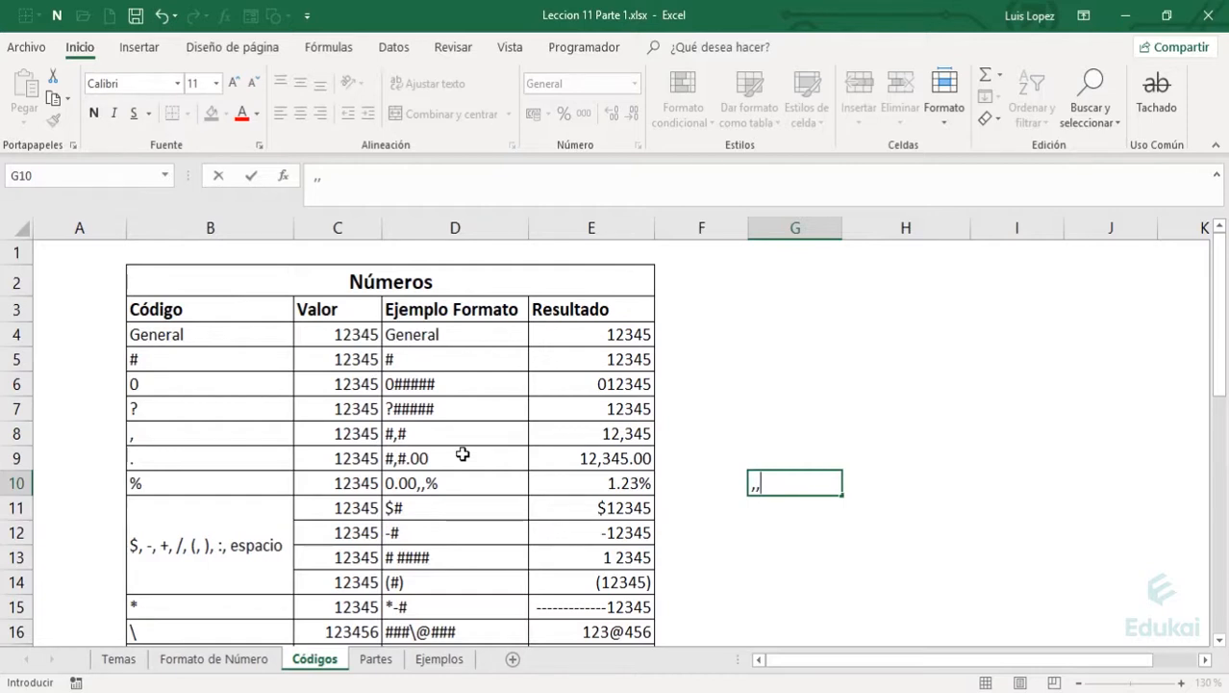
key(shift+Left)
key(Right)
key(Left)
Point out each of the two commas inside G10 in edit mode, leaving the text unedited.
key(F2)
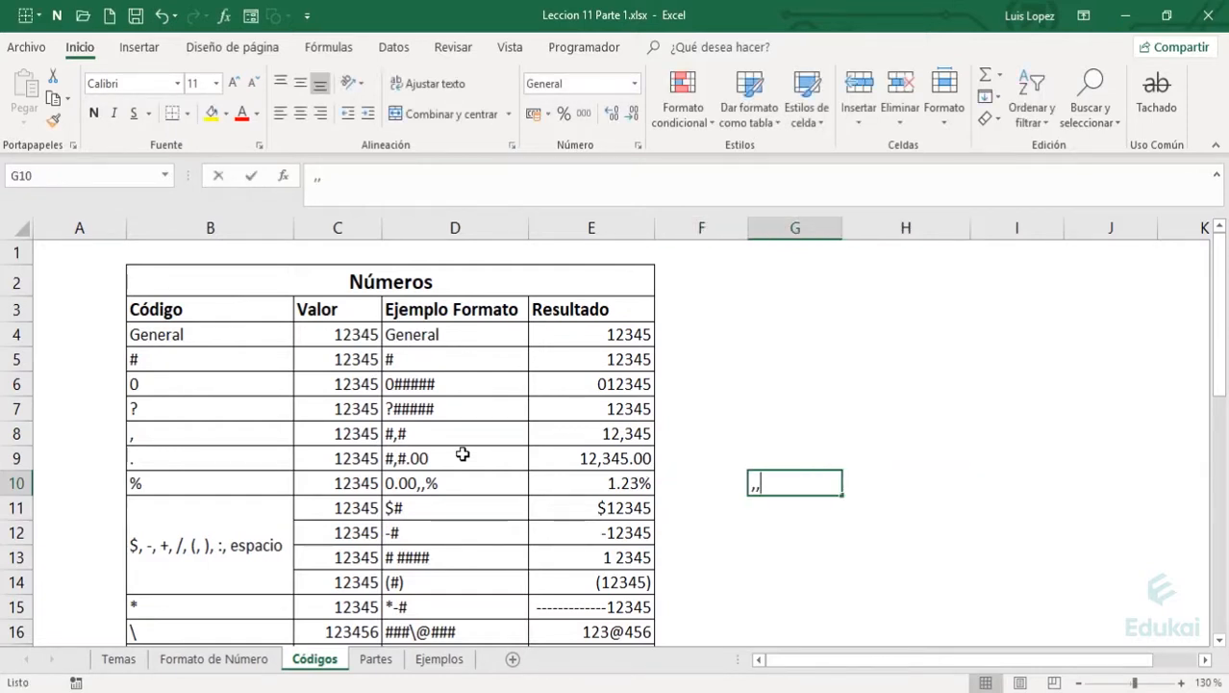
key(shift+Left)
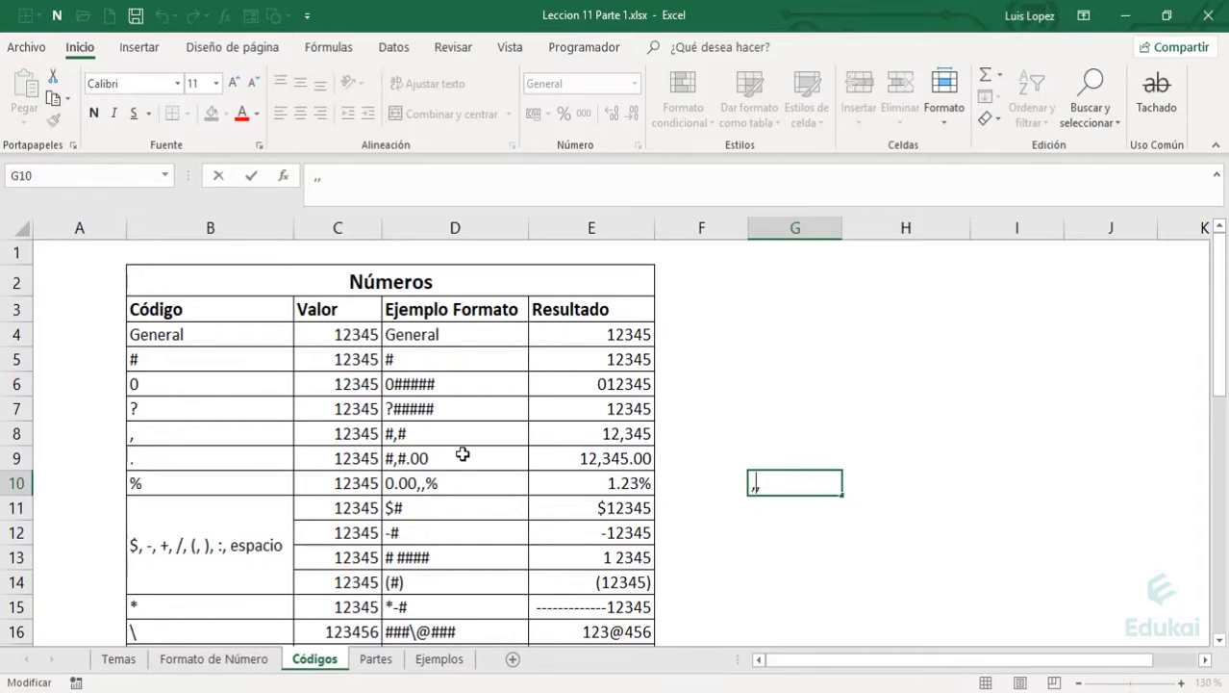
key(Left)
key(Escape)
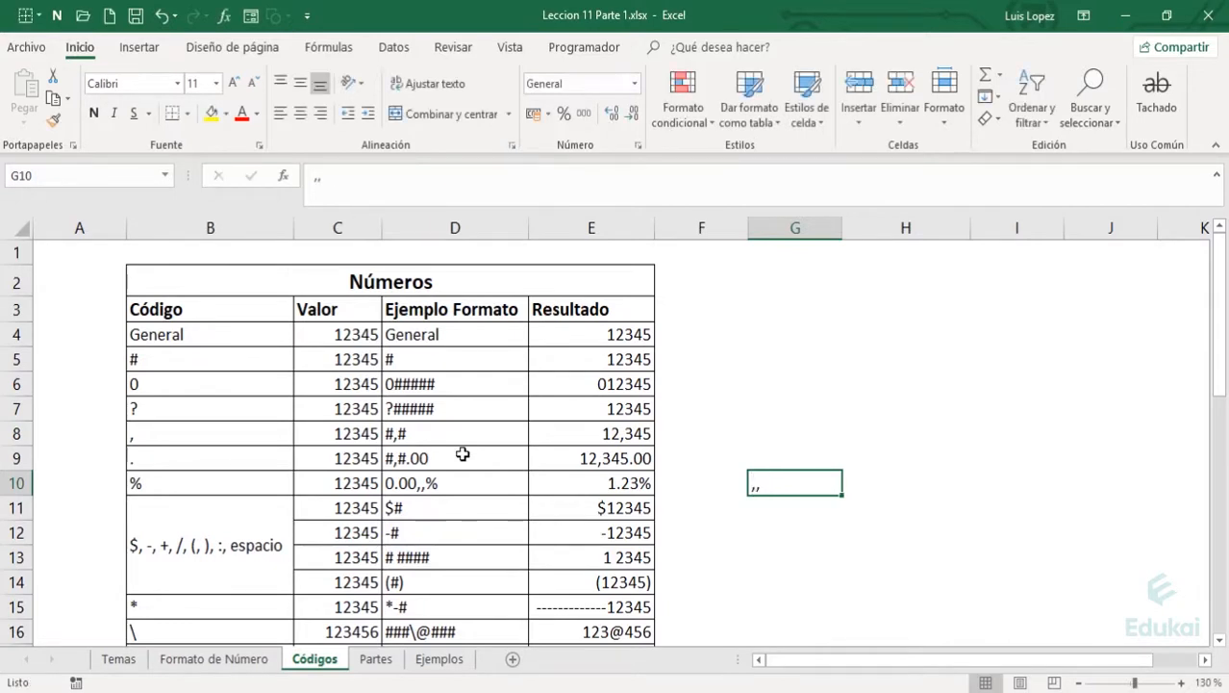
View the percent code's result formula in E10 alongside its neighbouring cells.
key(Left)
key(Left)
key(Left)
key(Right)
key(Right)
key(Right)
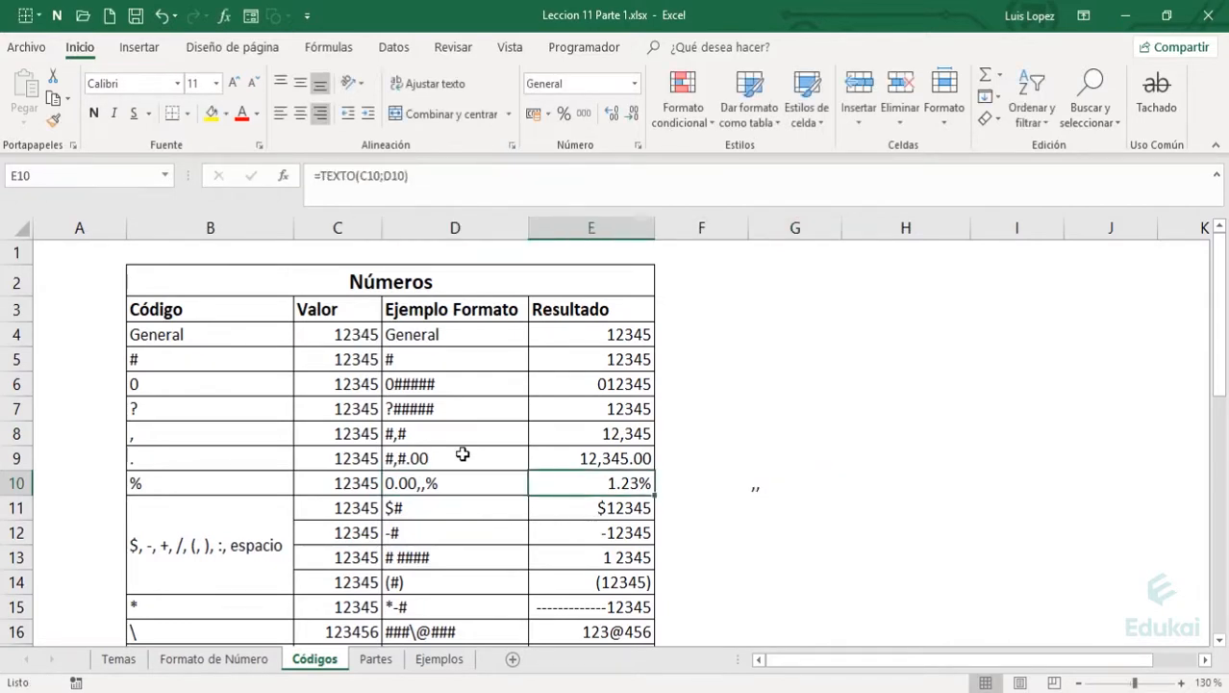
Insert 0.00 before the two spaced commas in G10 to form a trial format code.
key(F2)
key(Left)
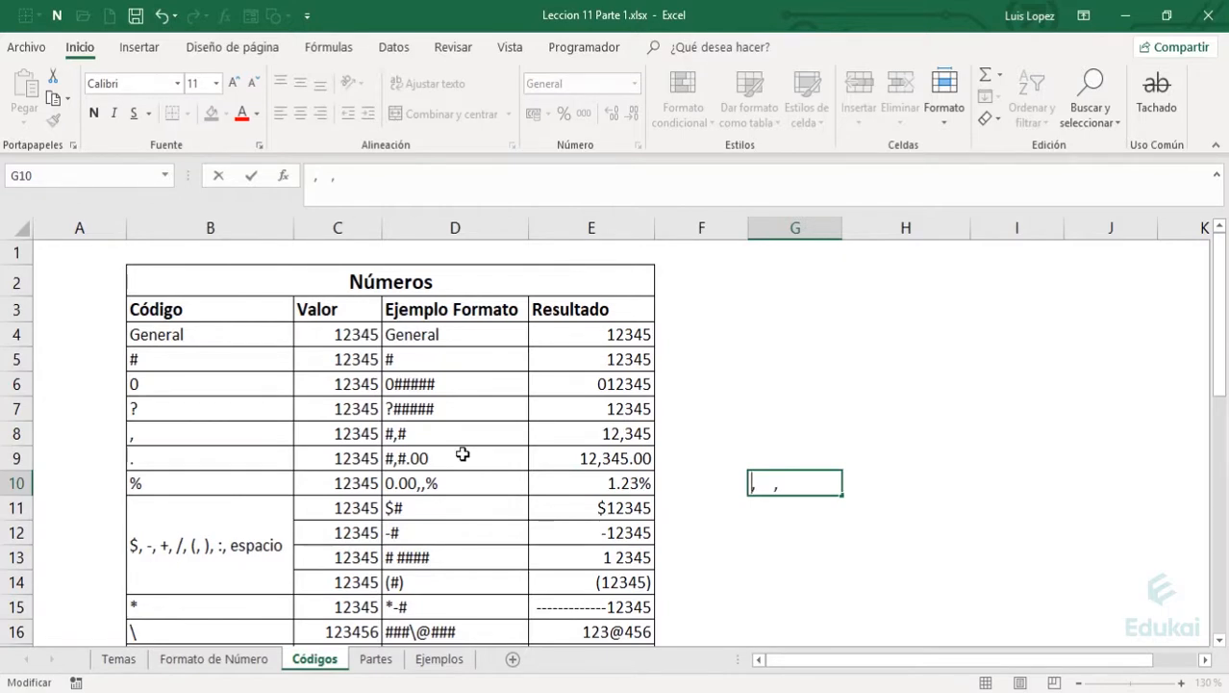
text(0.00)
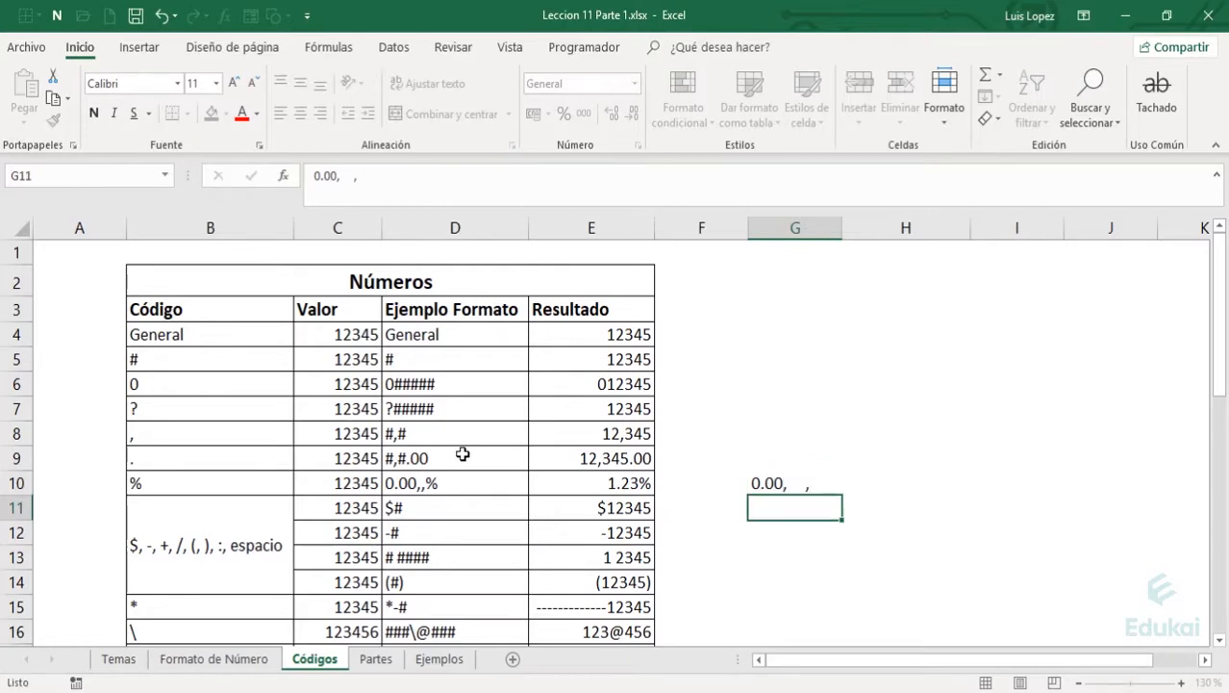
key(Return)
Enter 12345 in G9, directly above the trial format code.
key(Up)
key(Up)
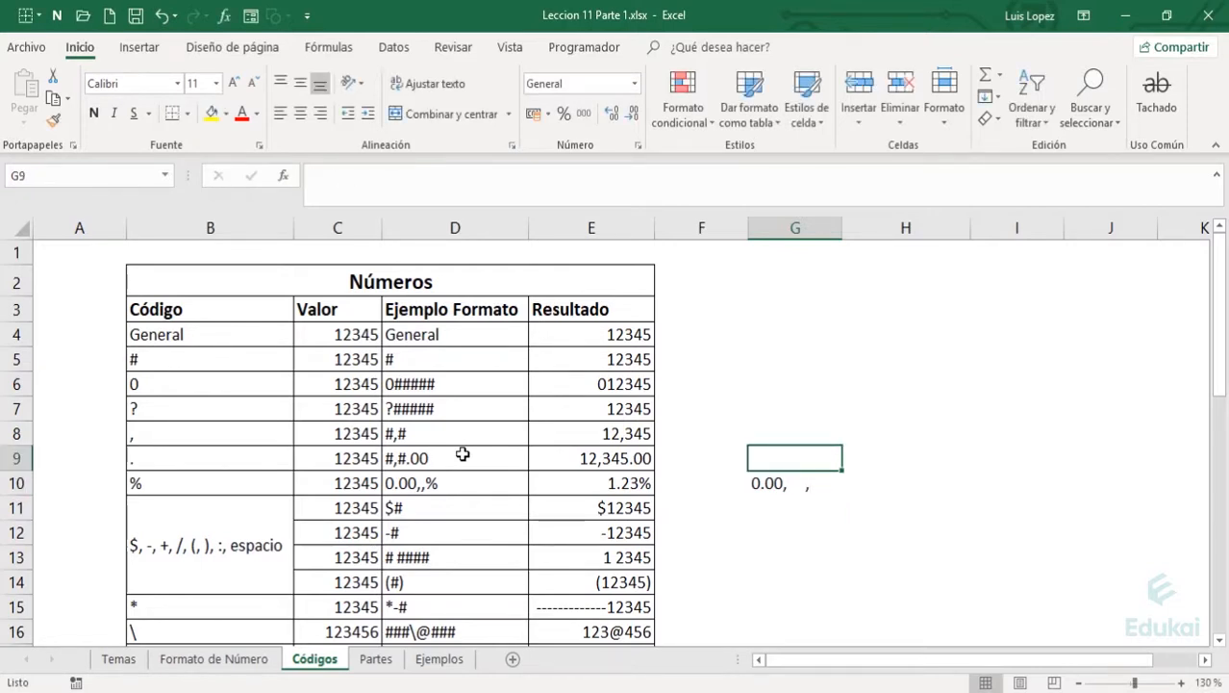
text(12345)
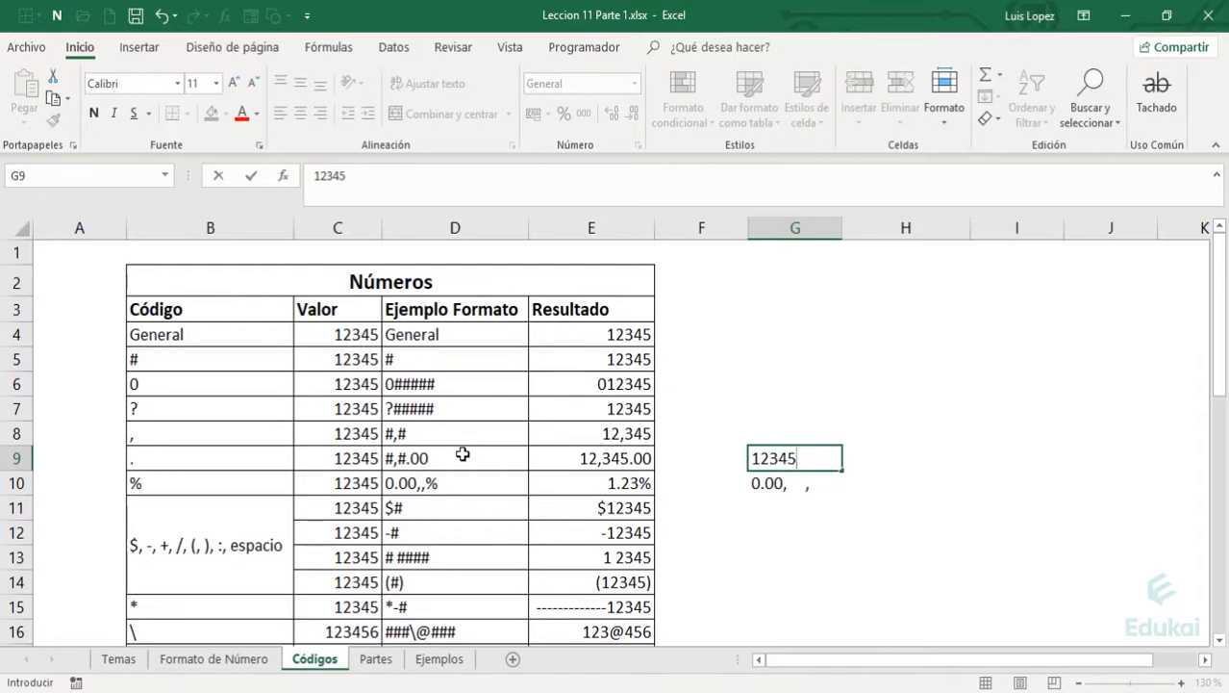
key(Return)
key(Up)
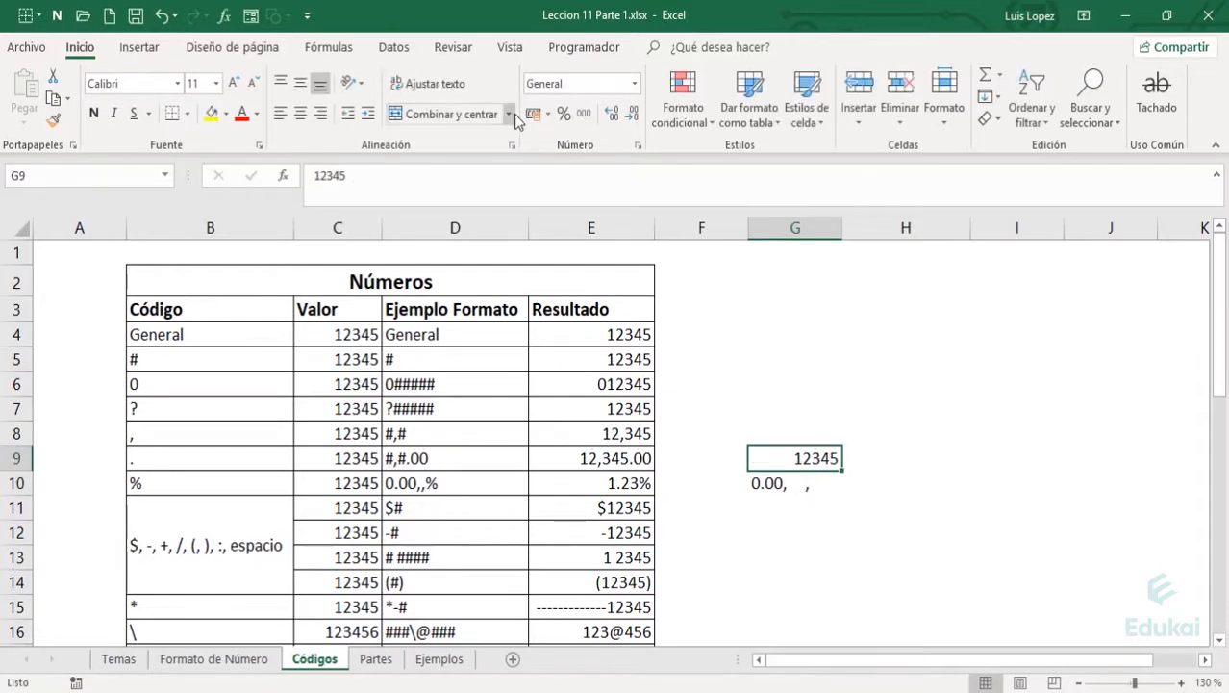
Format the number in G9 with a thousands separator and no decimal places.
click(584, 114)
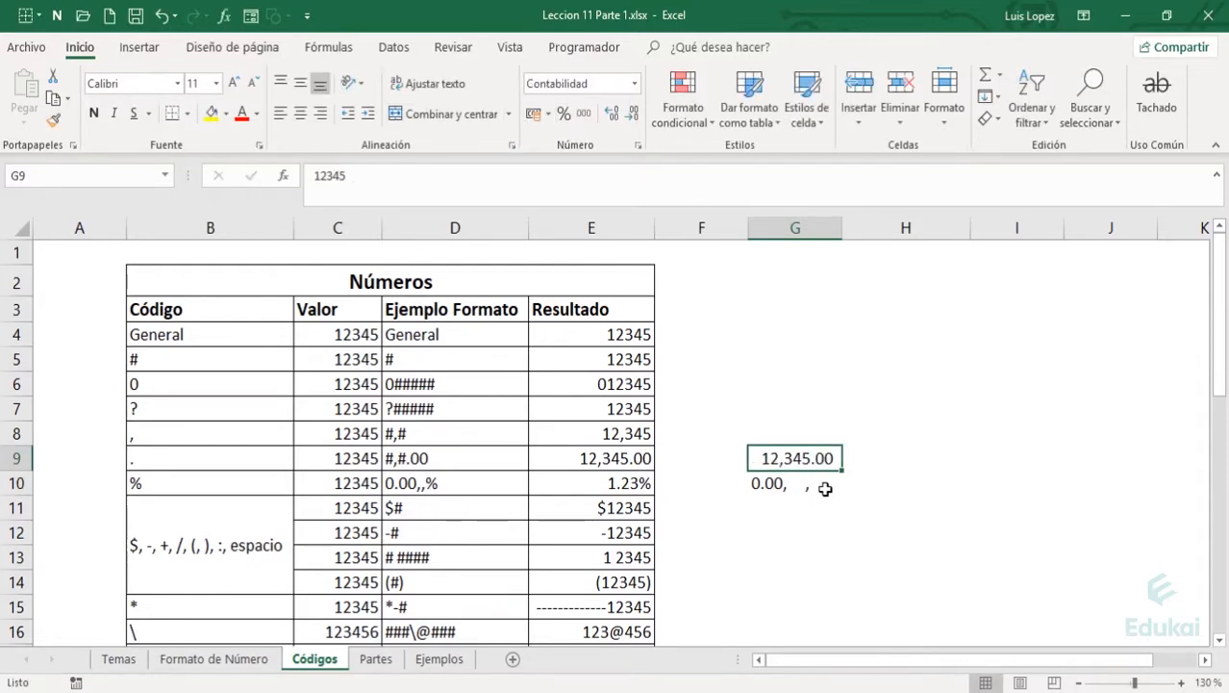
click(612, 113)
click(634, 114)
click(634, 113)
click(633, 114)
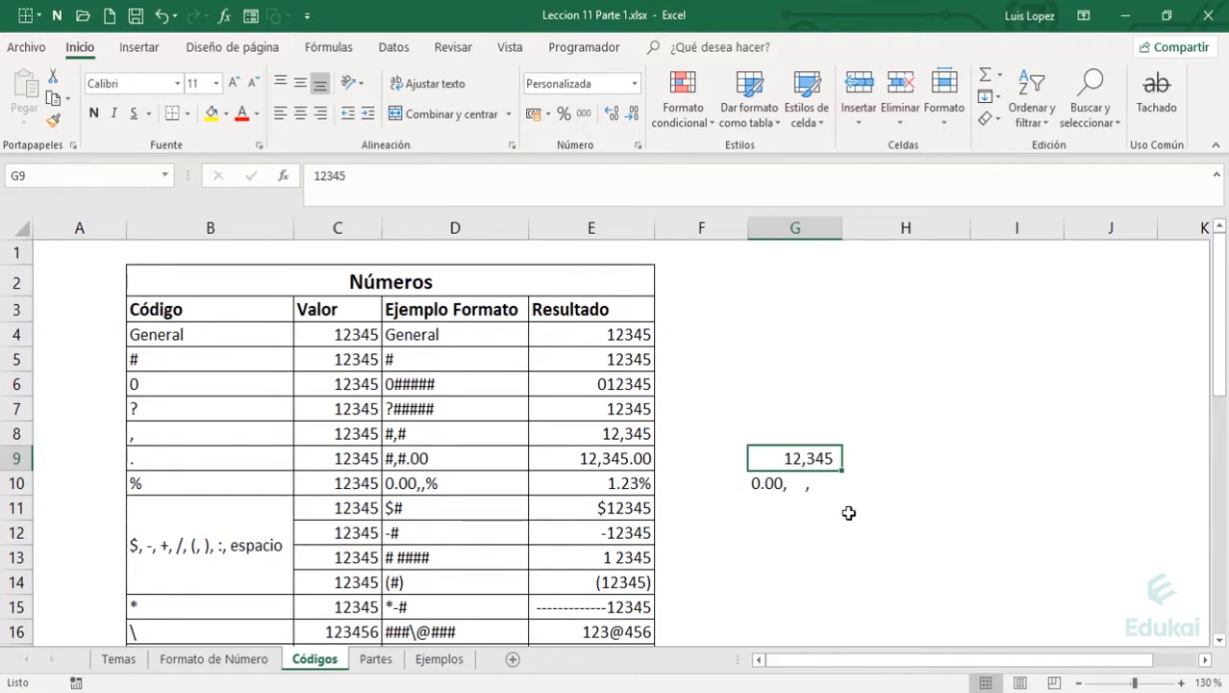
Point out the gap between the two commas inside G10's trial code in edit mode.
double_click(809, 485)
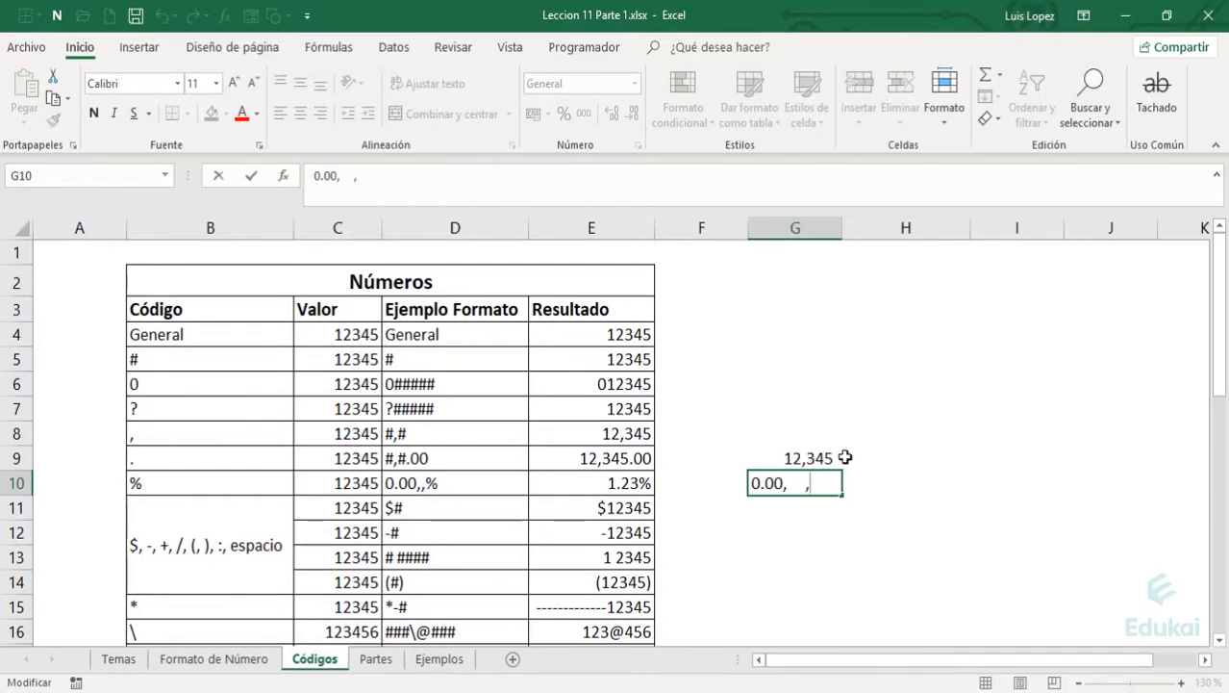
drag(806, 484, 789, 483)
click(801, 485)
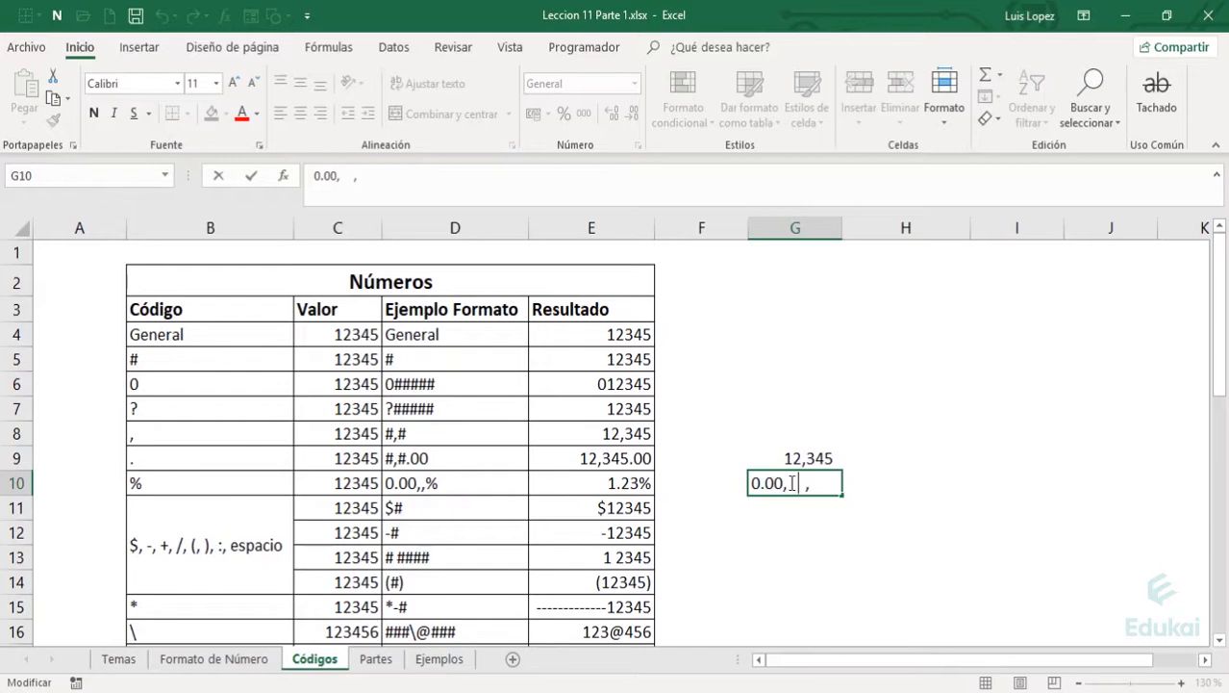
Replace the 0.00 part of G10 so that the trial code reads 0,00 followed by a spaced comma.
drag(783, 484, 749, 483)
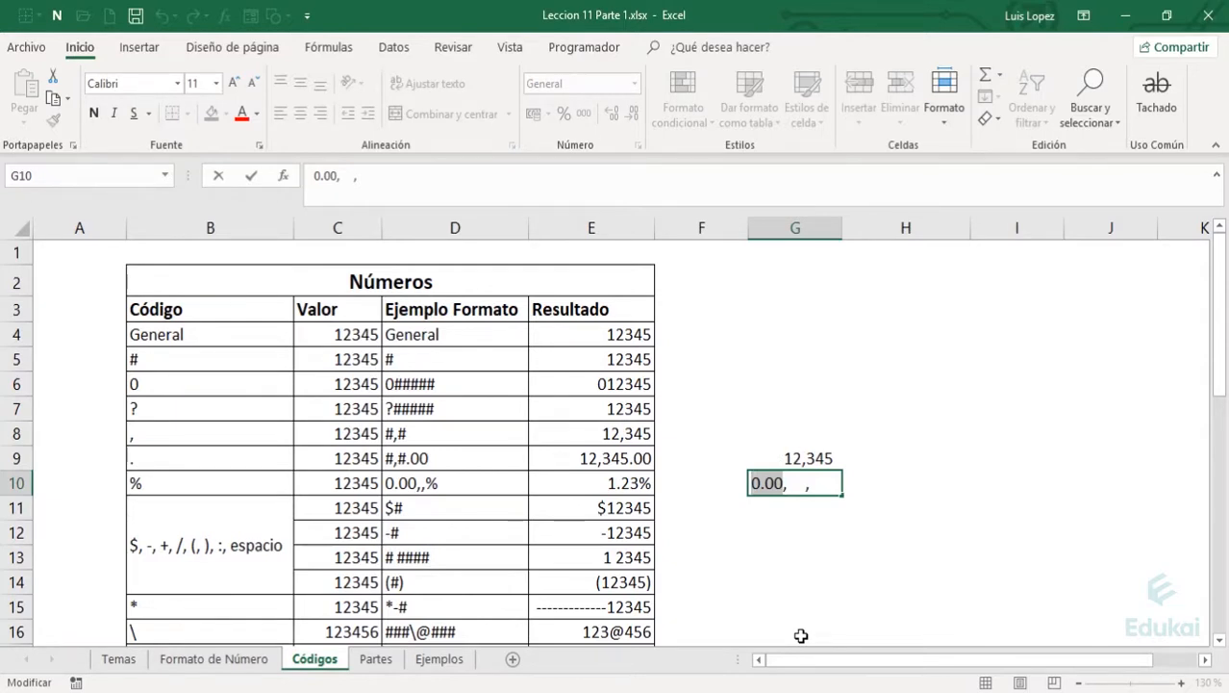
key(Delete)
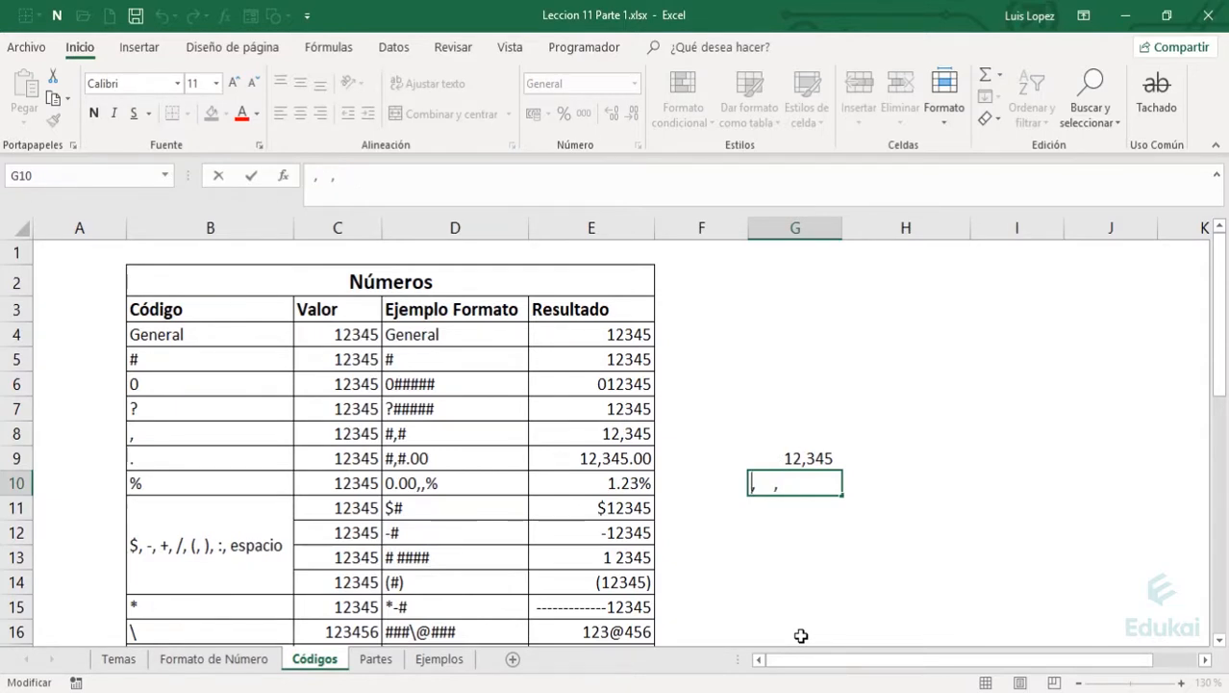
text(0,00)
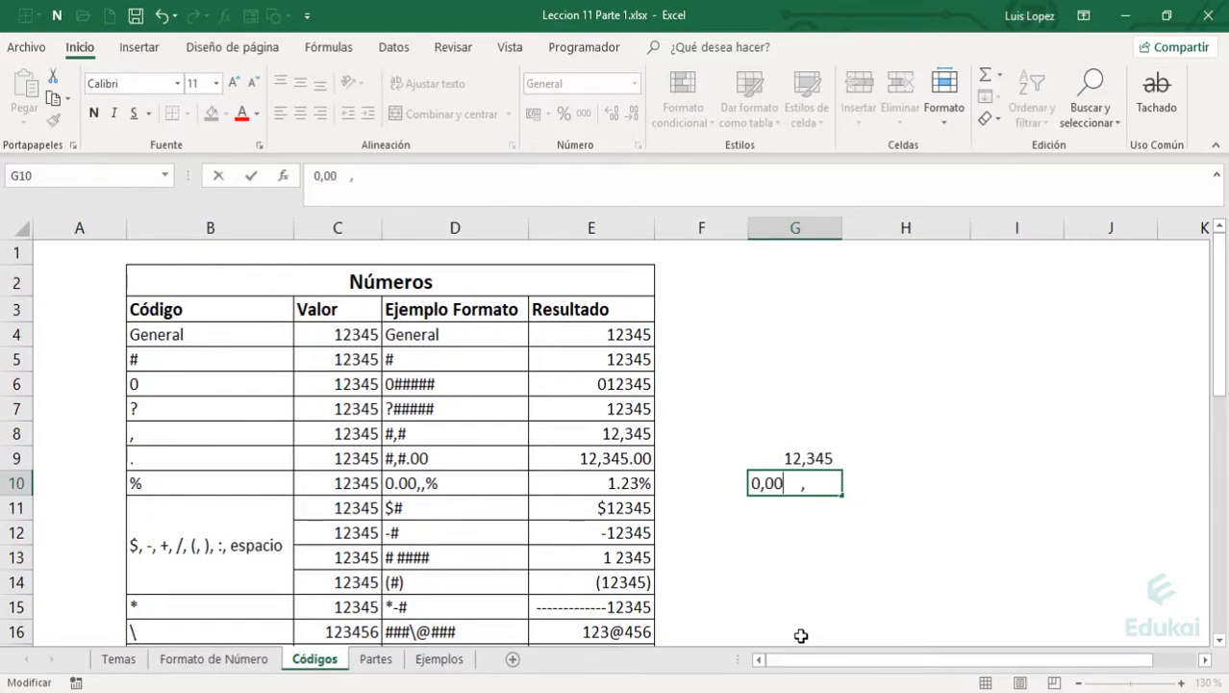
key(Right)
key(Right)
key(BackSpace)
Point out the individual characters of the 0,00 part inside G10, leaving the text unedited.
key(Left)
key(Left)
key(Left)
key(Left)
key(Right)
key(shift+Right)
key(Right)
key(shift+Right)
Highlight the leading digit of the number in G9 in edit mode, leaving the value unedited.
double_click(794, 458)
drag(793, 458, 803, 459)
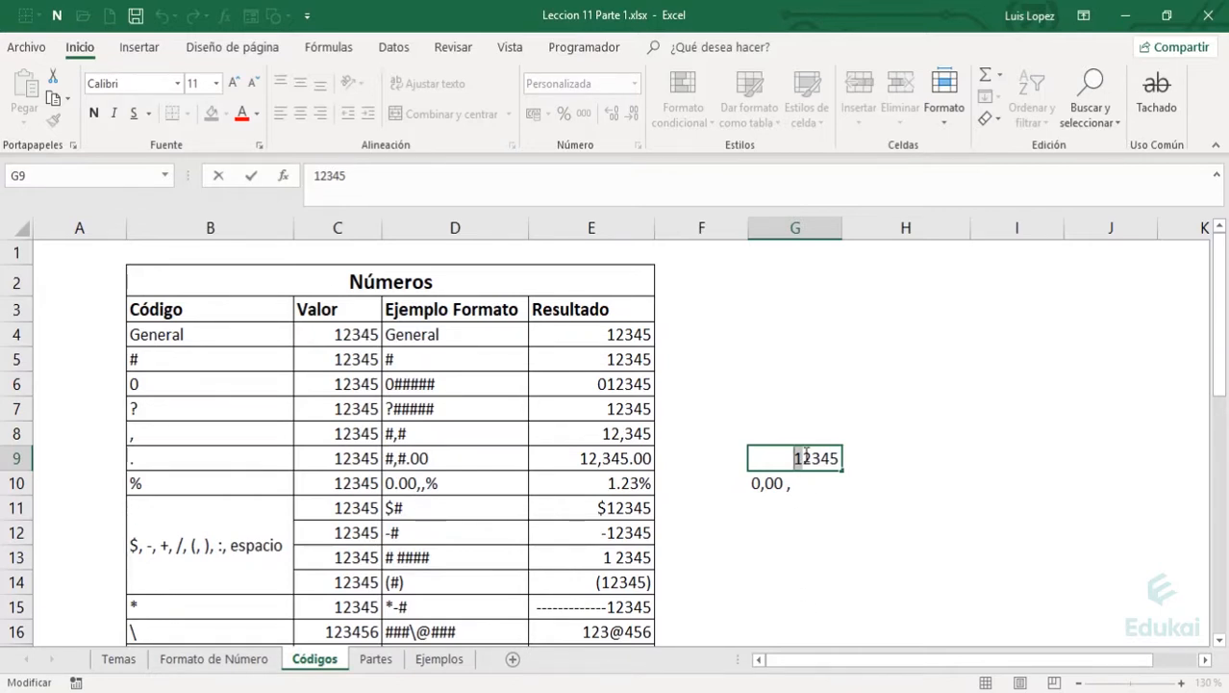
key(Escape)
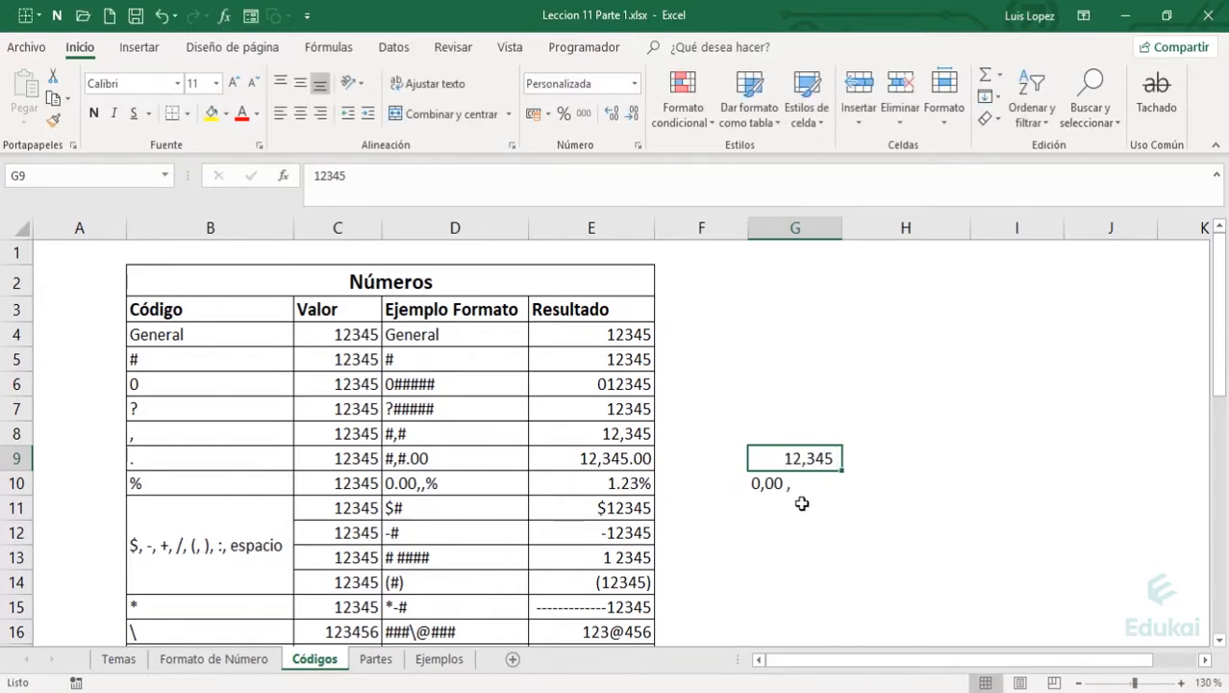
Enter 0.01 in H10 beside the trial format code.
click(900, 491)
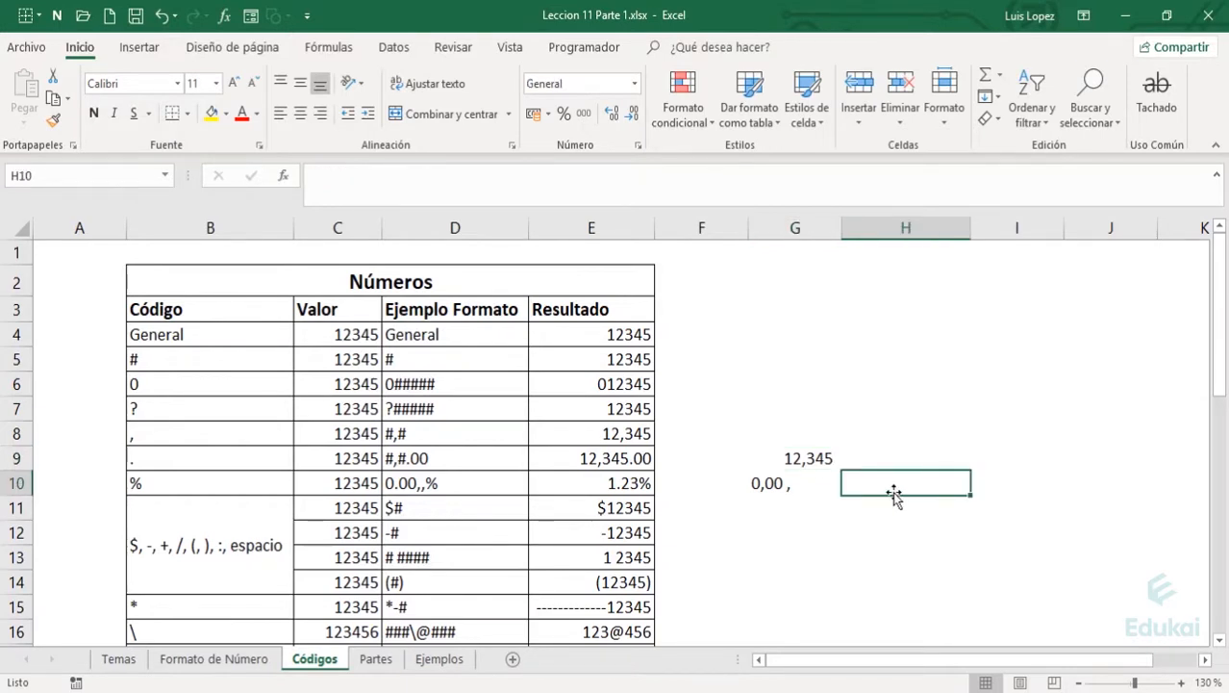
text(0.)
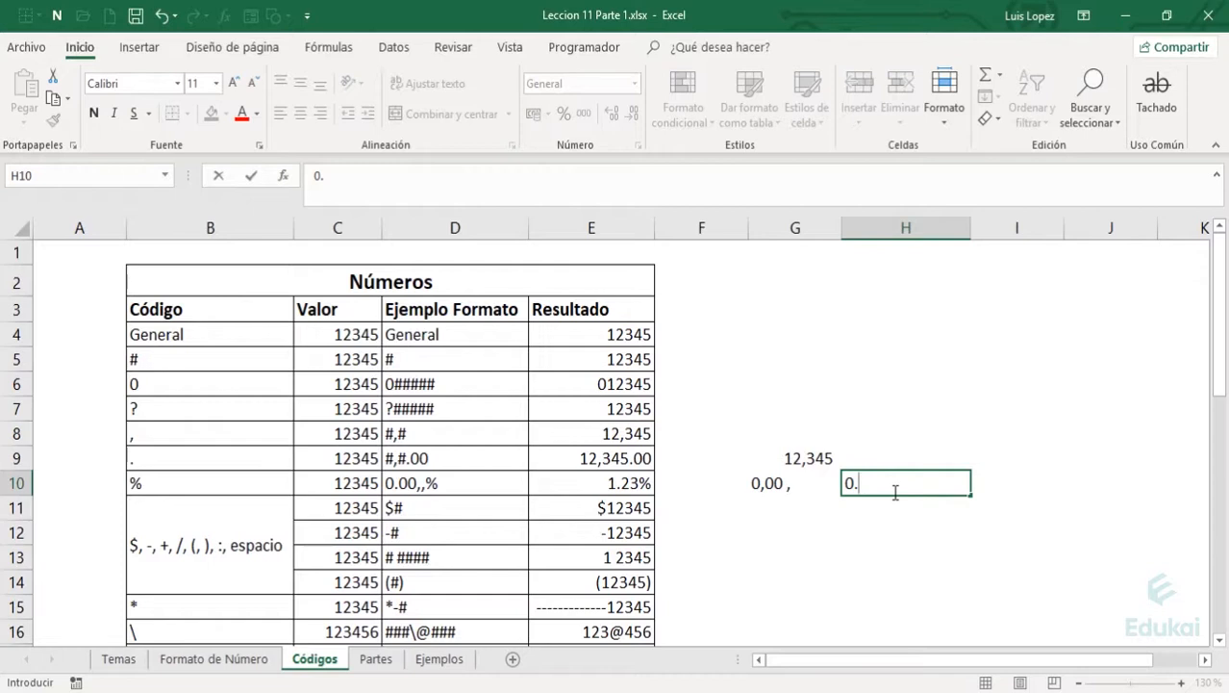
text(01)
key(Return)
click(895, 493)
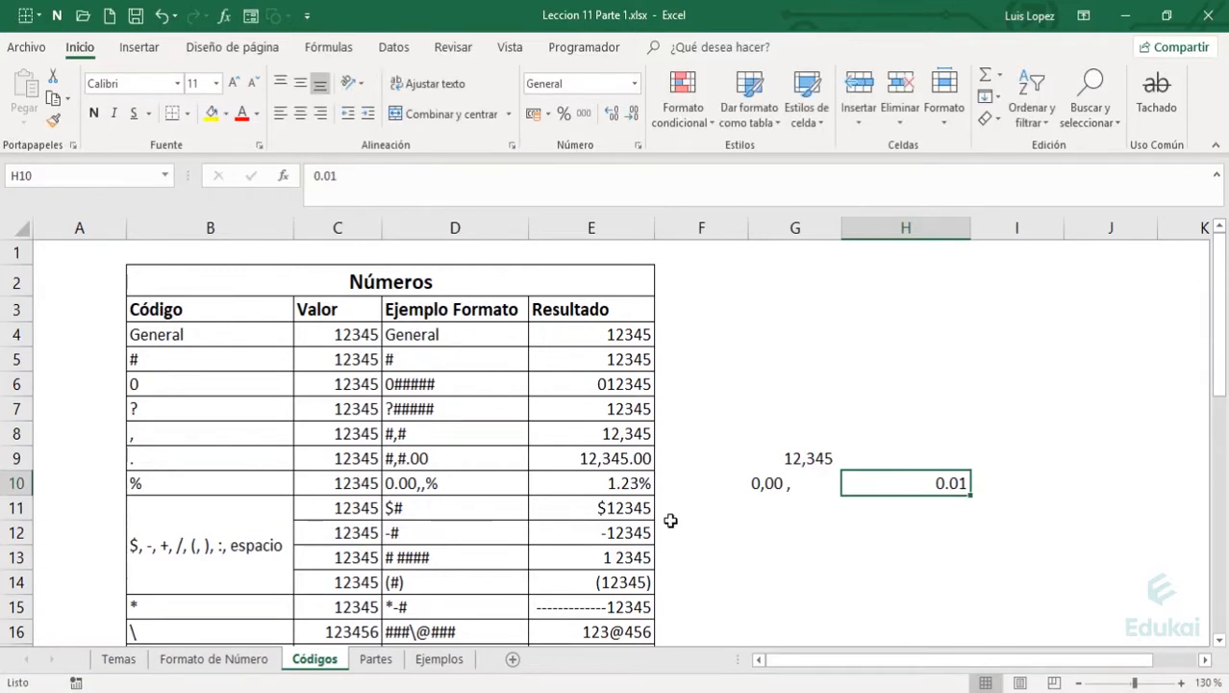
Append a percent sign to the trial code in G10 so that it reads 0,00 ,%.
click(792, 486)
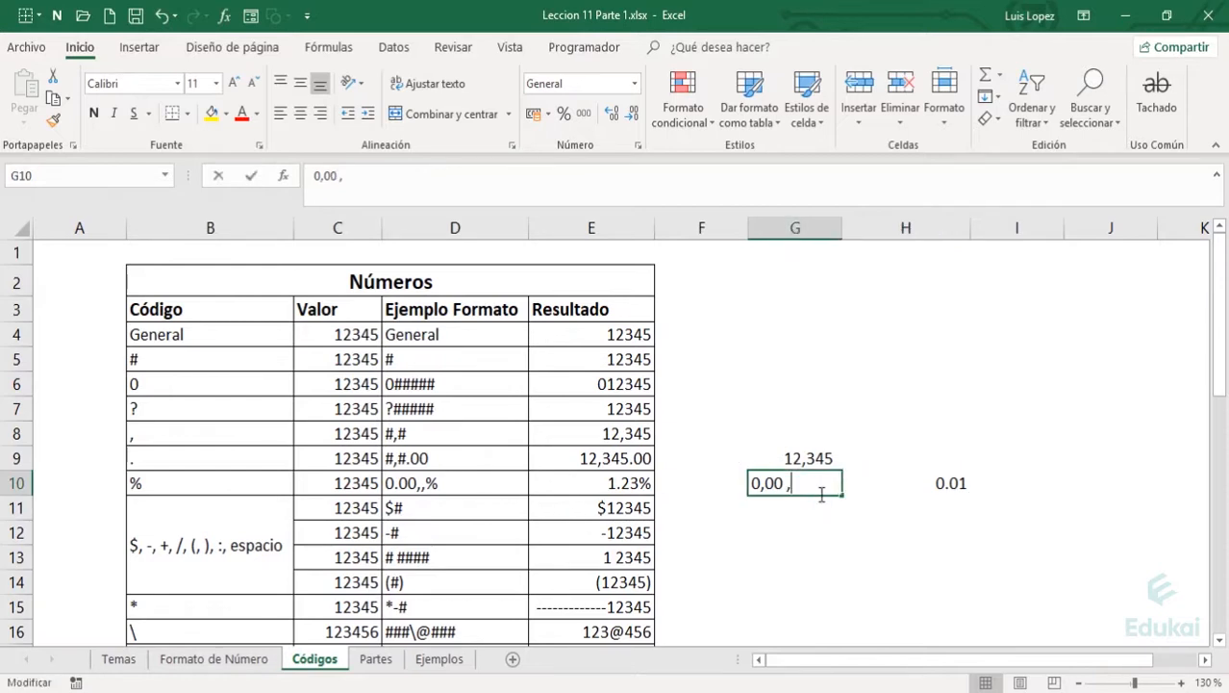
double_click(822, 483)
text(%)
key(BackSpace)
text(%)
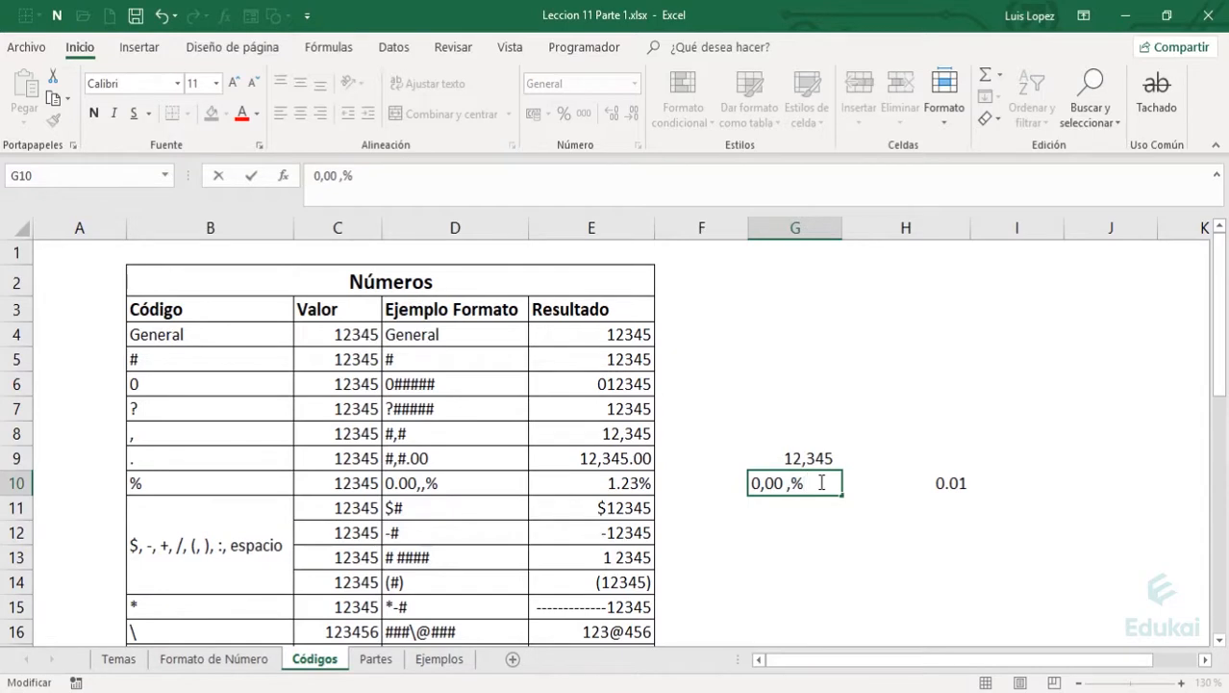
key(Return)
Compare G10's trial code with the value in H10, highlighting the percent sign in edit mode.
click(820, 483)
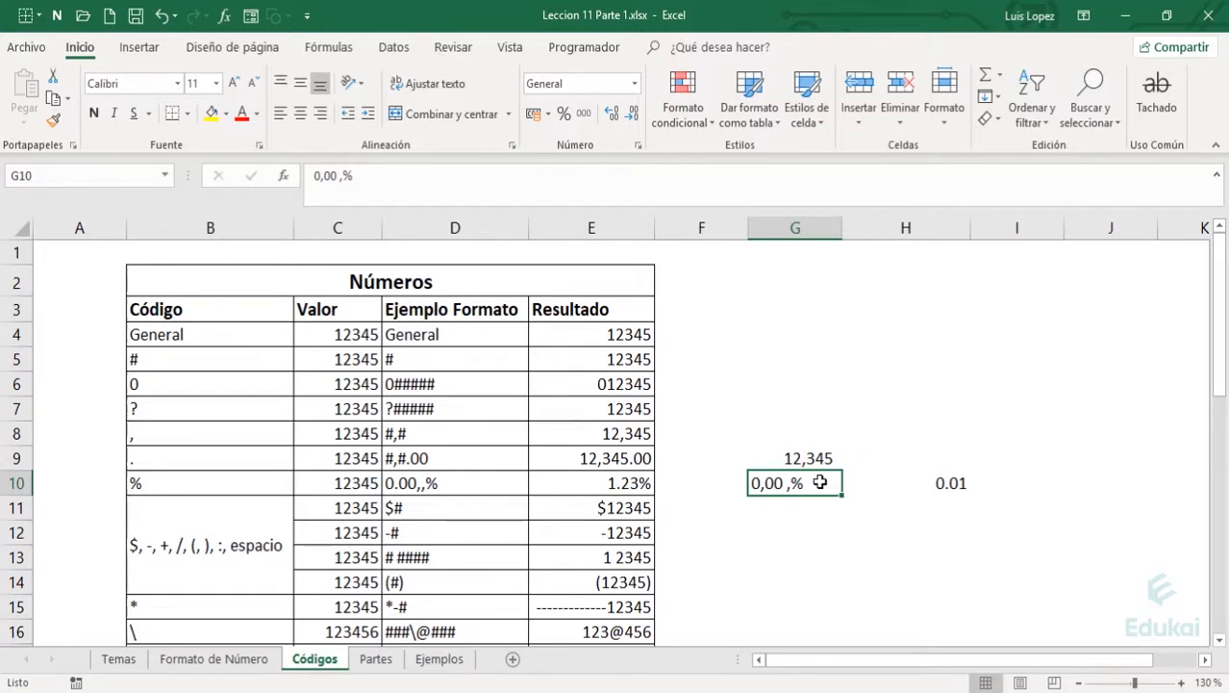
key(Right)
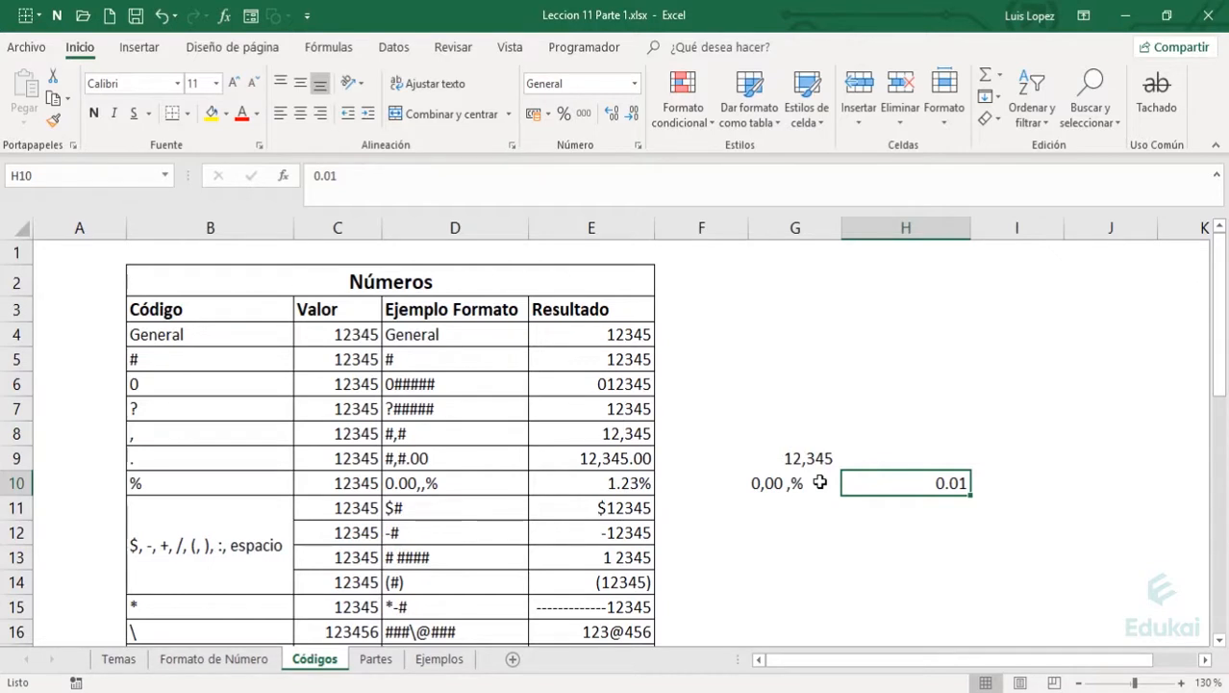
click(820, 482)
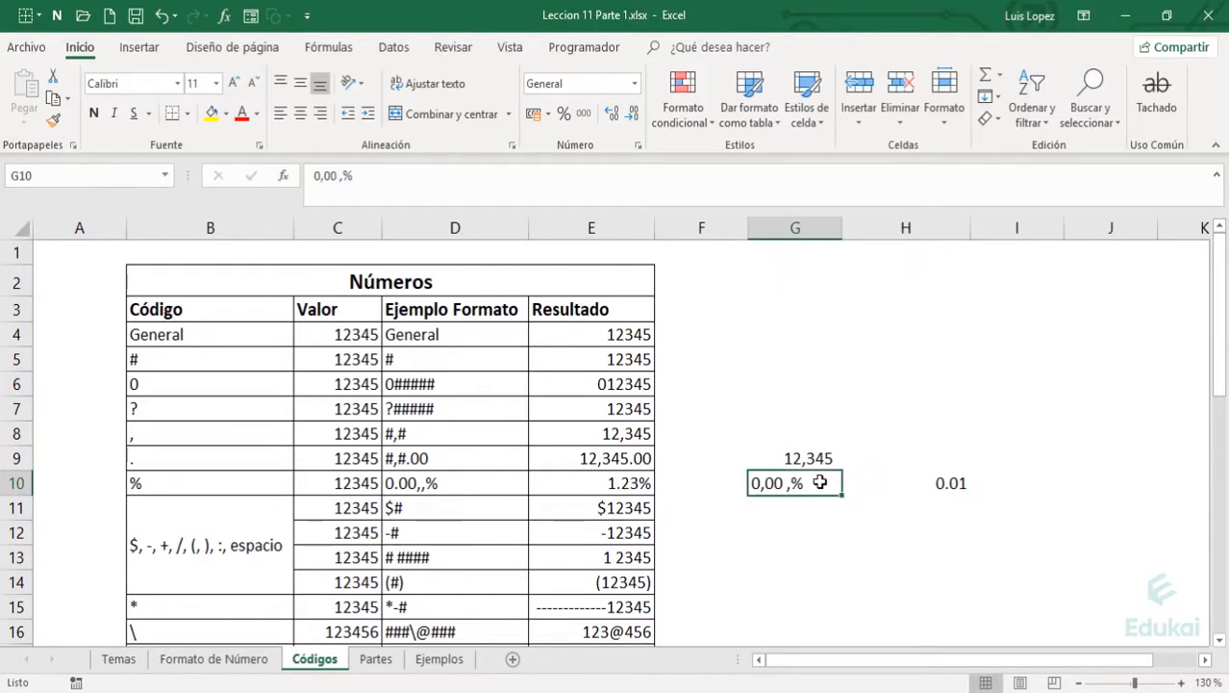
double_click(820, 482)
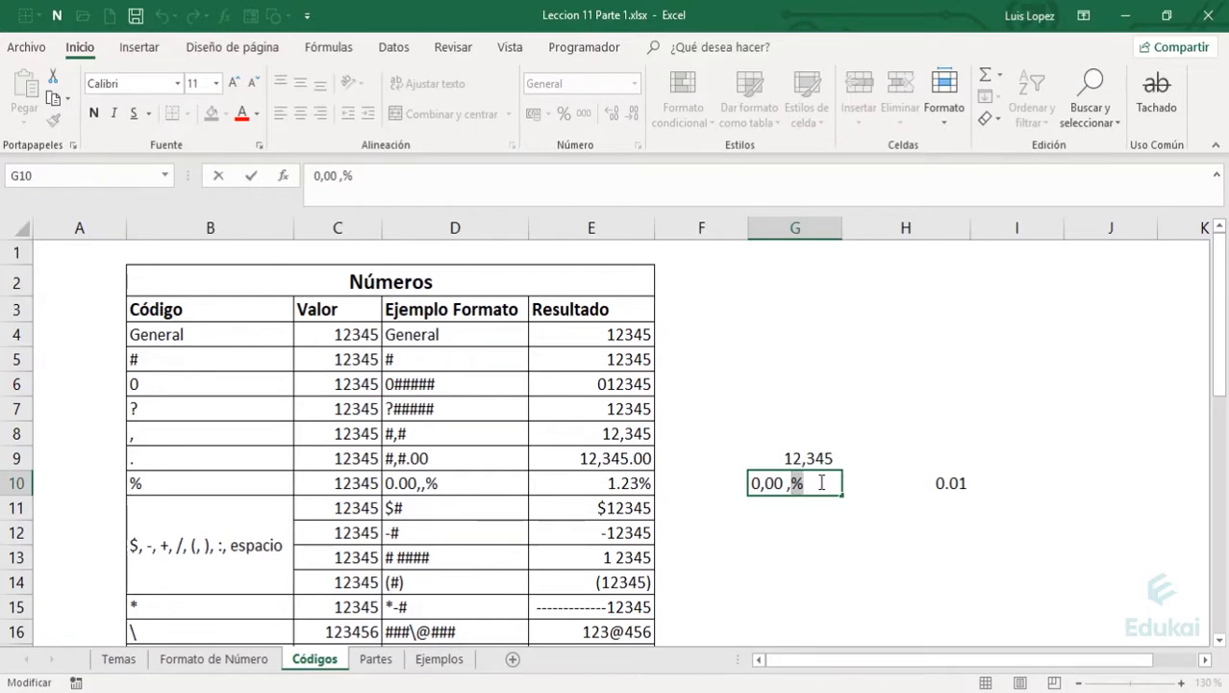
key(Tab)
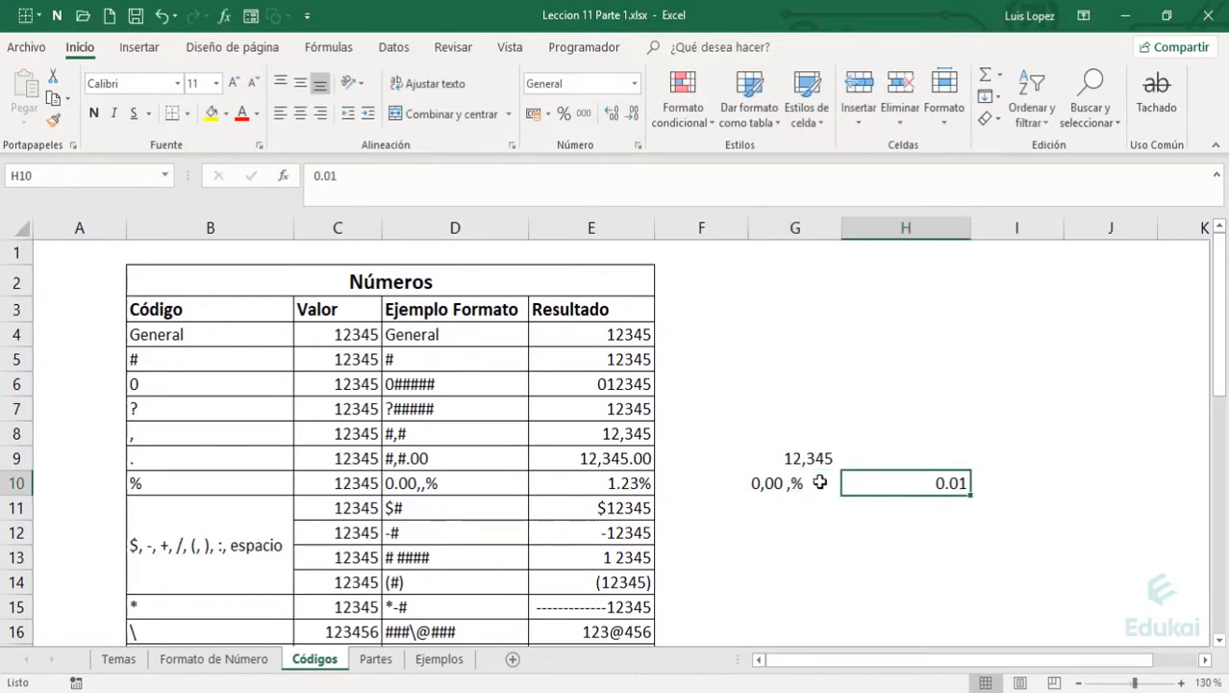
Enter the formula =H10*100 in H11 and review its cell reference.
key(Down)
text(=)
key(Up)
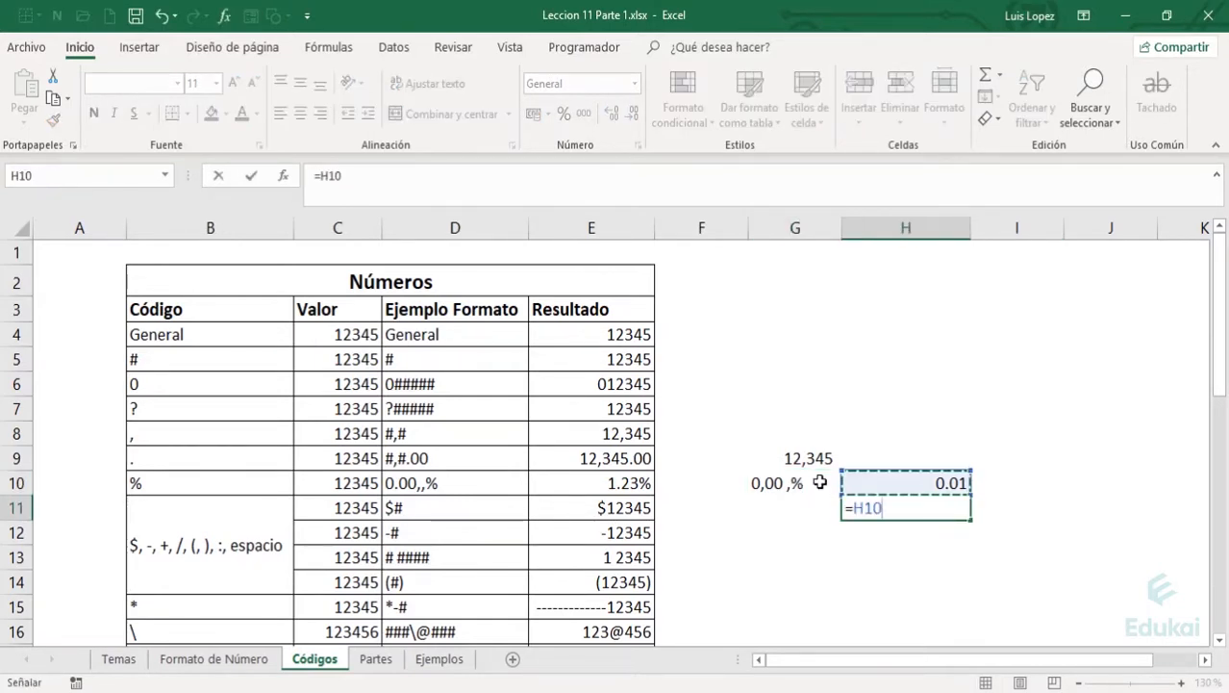
text(*100)
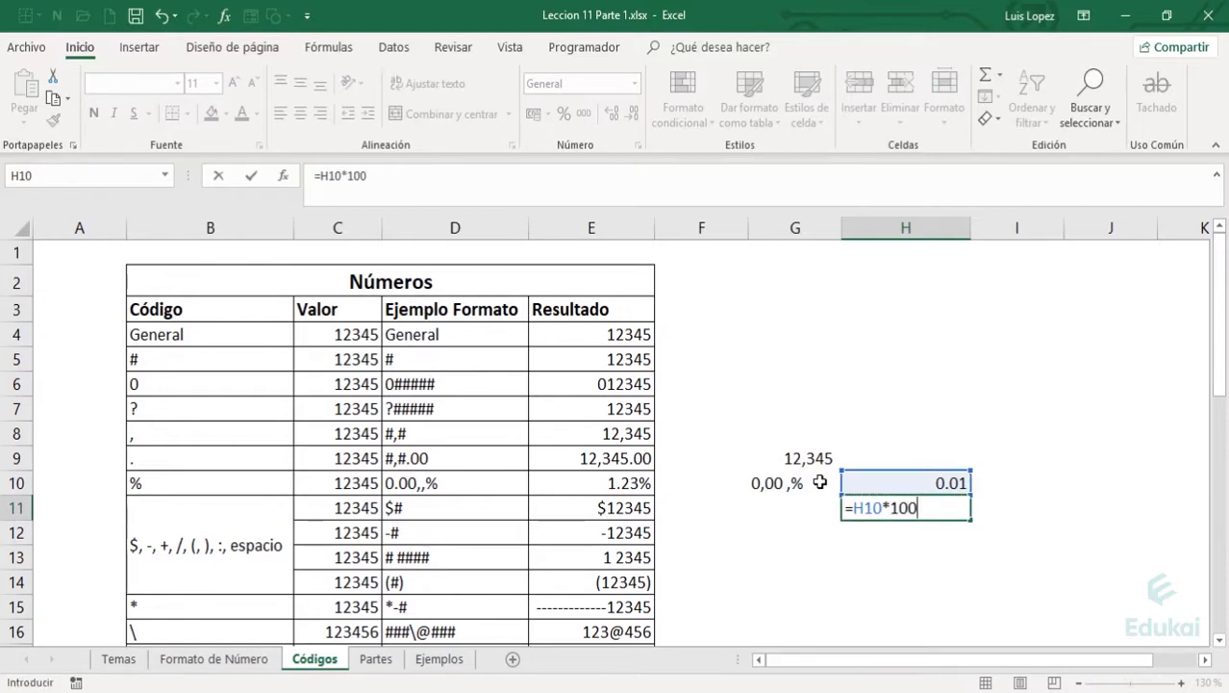
key(Return)
key(Up)
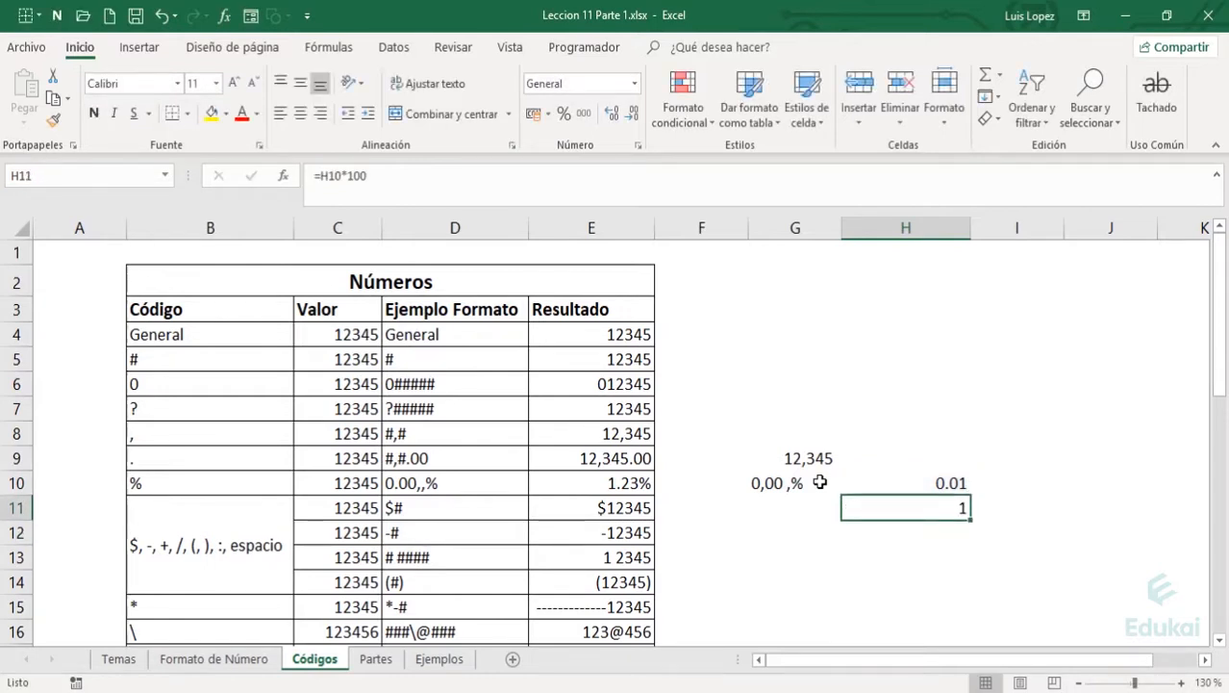
key(F2)
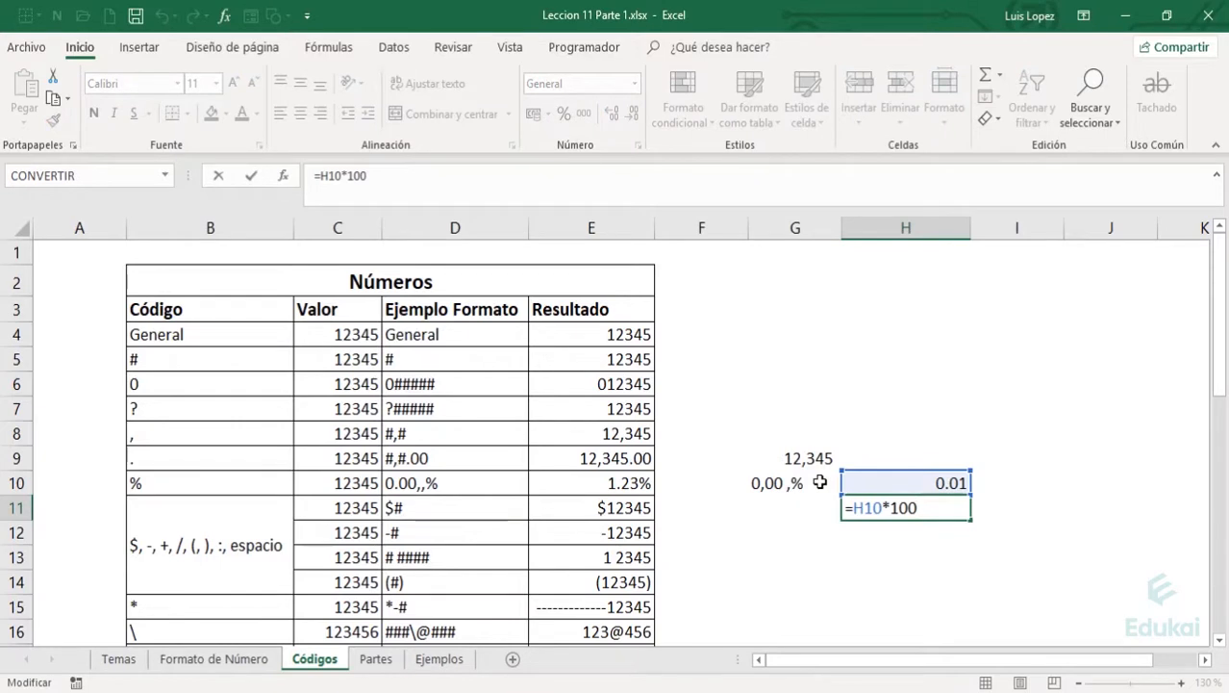
key(Escape)
Extend the decimal value in H10 to 0.012345.
key(Up)
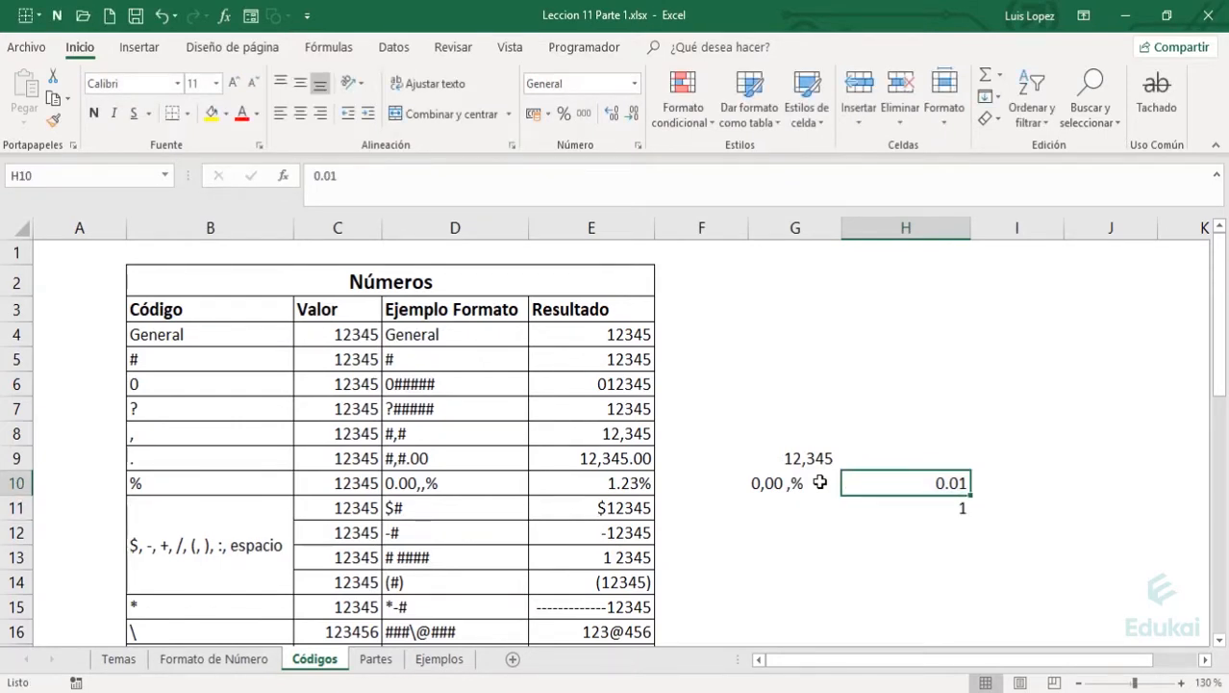
text(2345)
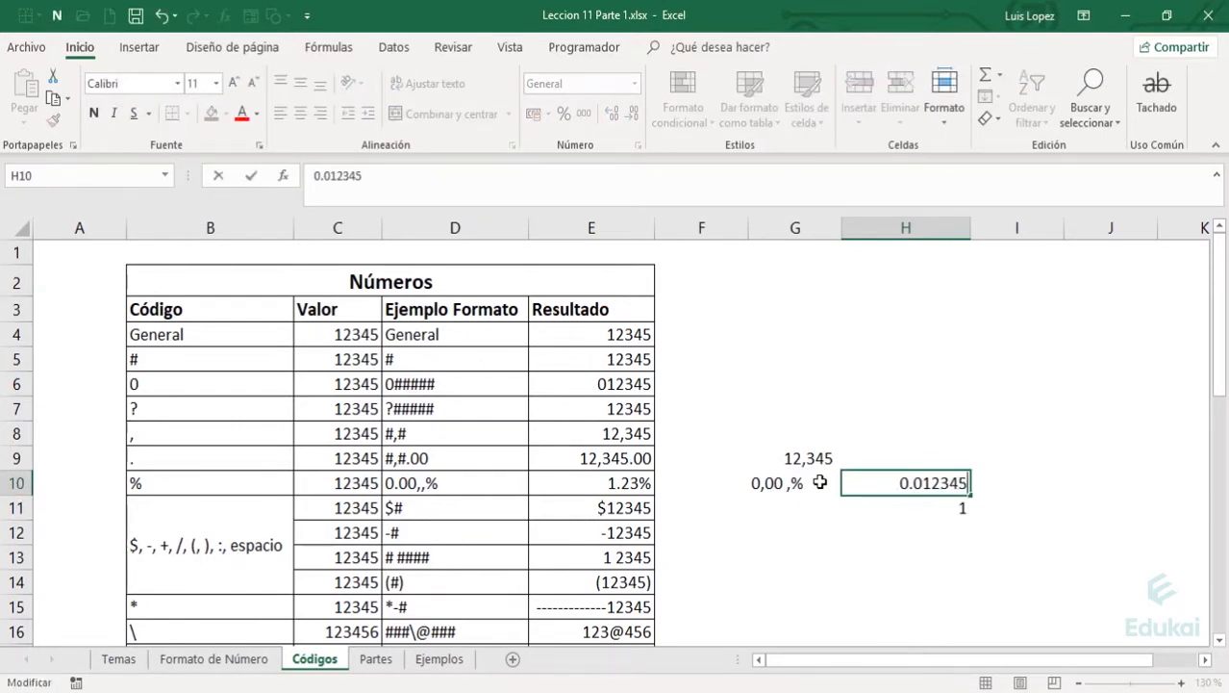
key(Return)
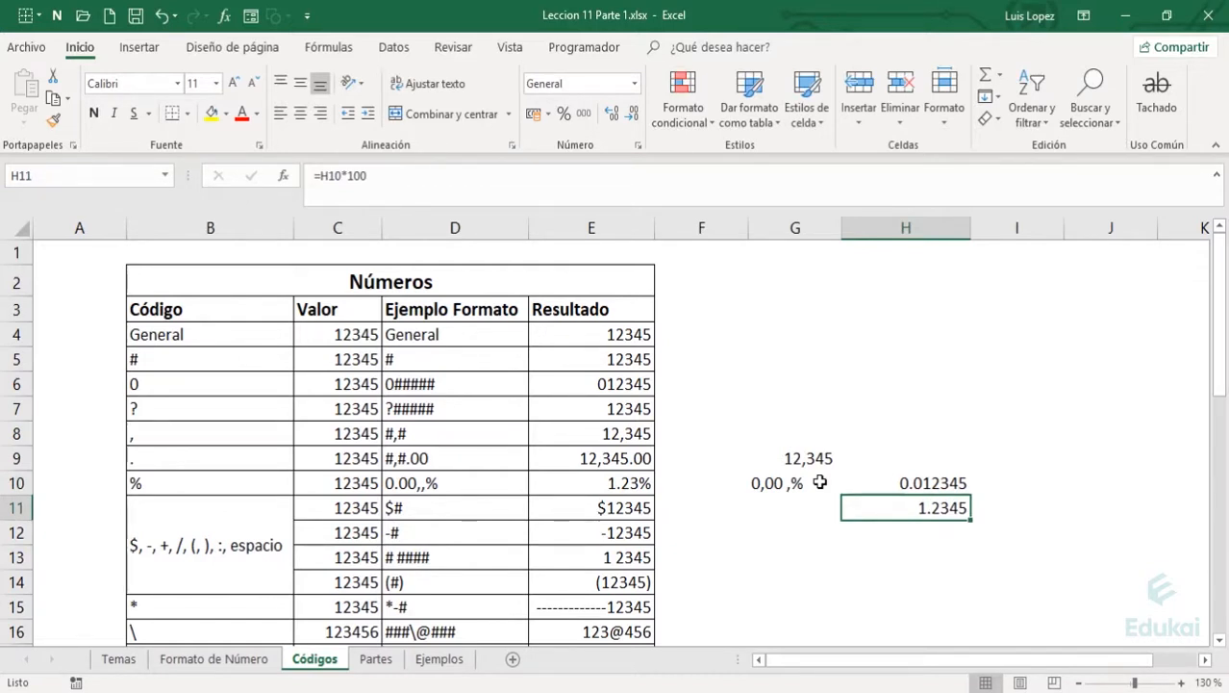
Shorten the decimal value in H10 to 0.0123.
key(Up)
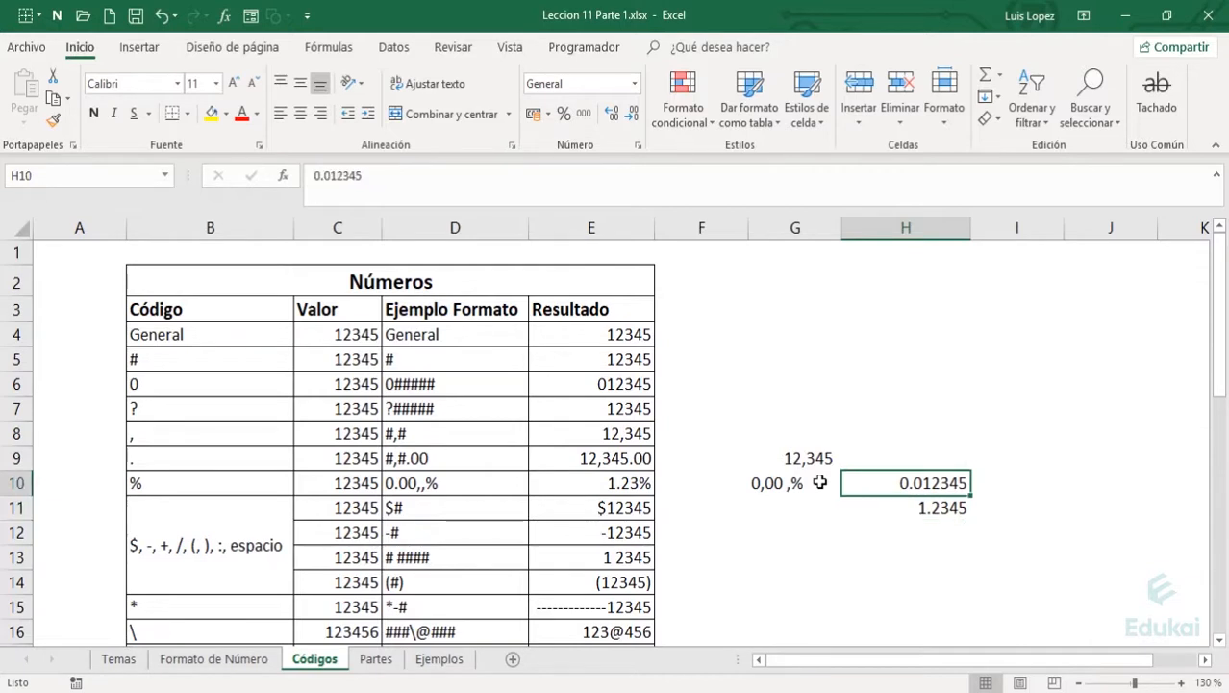
key(F2)
key(BackSpace)
key(BackSpace)
key(Return)
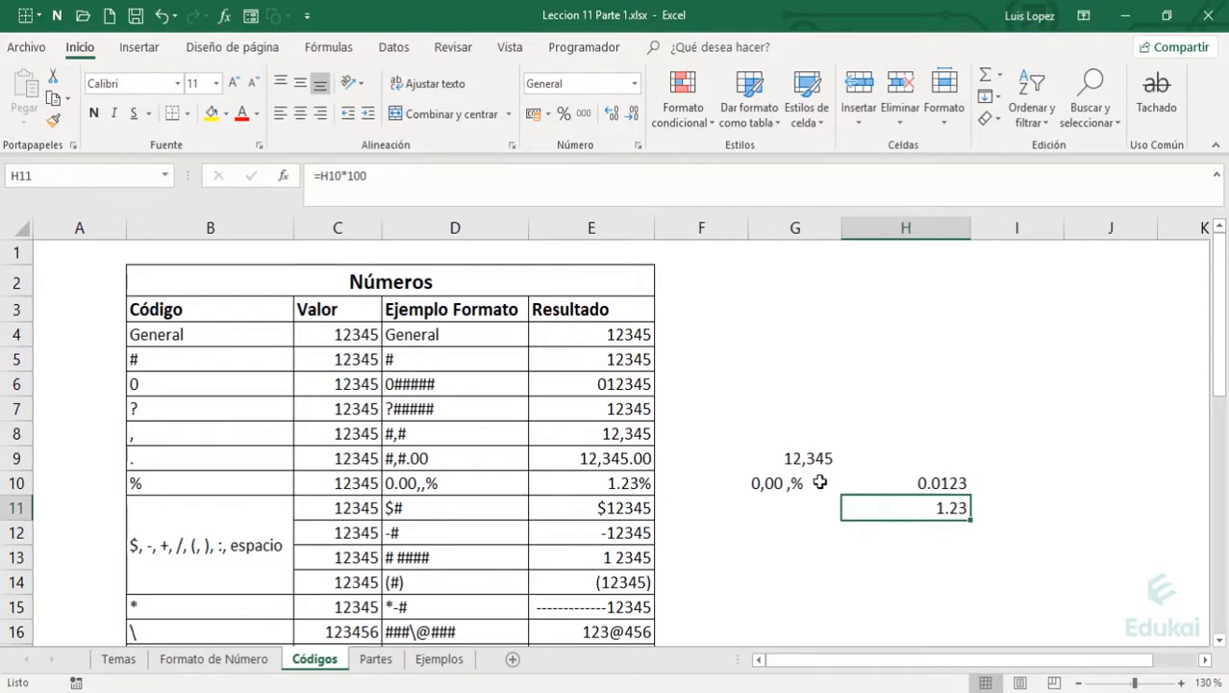
Compare the percent example format in D10 with the multiplied trial value in H11.
key(Up)
key(Left)
key(Left)
key(Left)
key(Left)
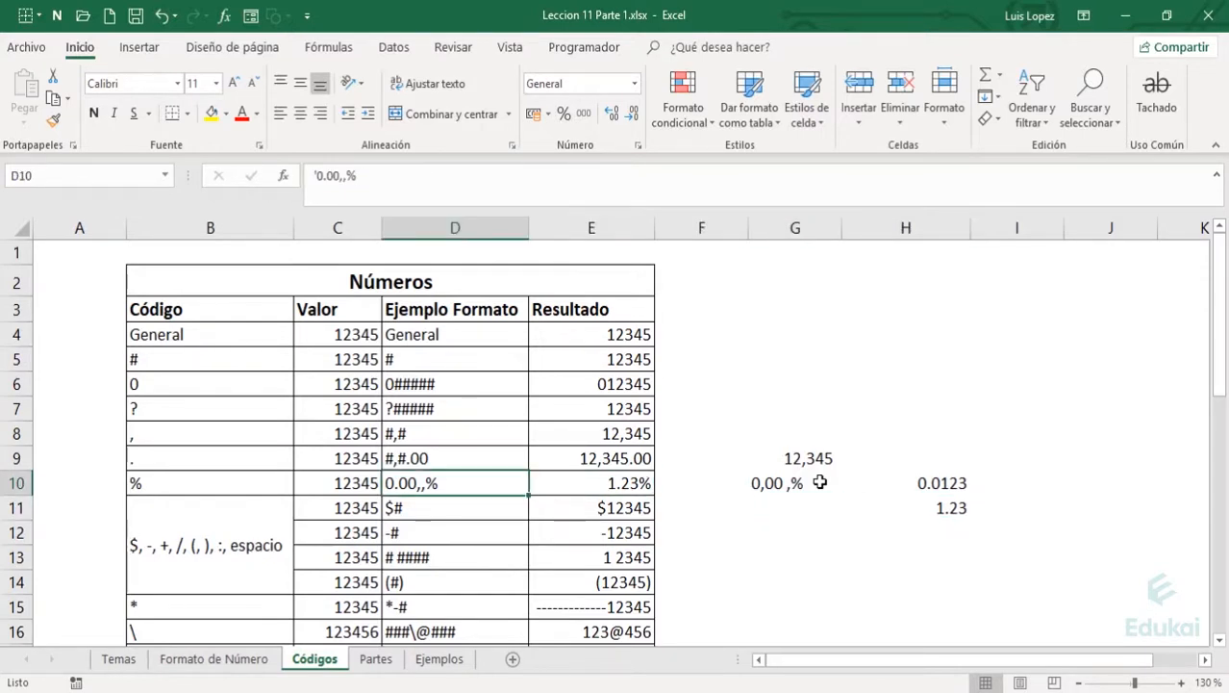
key(Right)
key(Right)
key(Right)
key(Right)
key(Down)
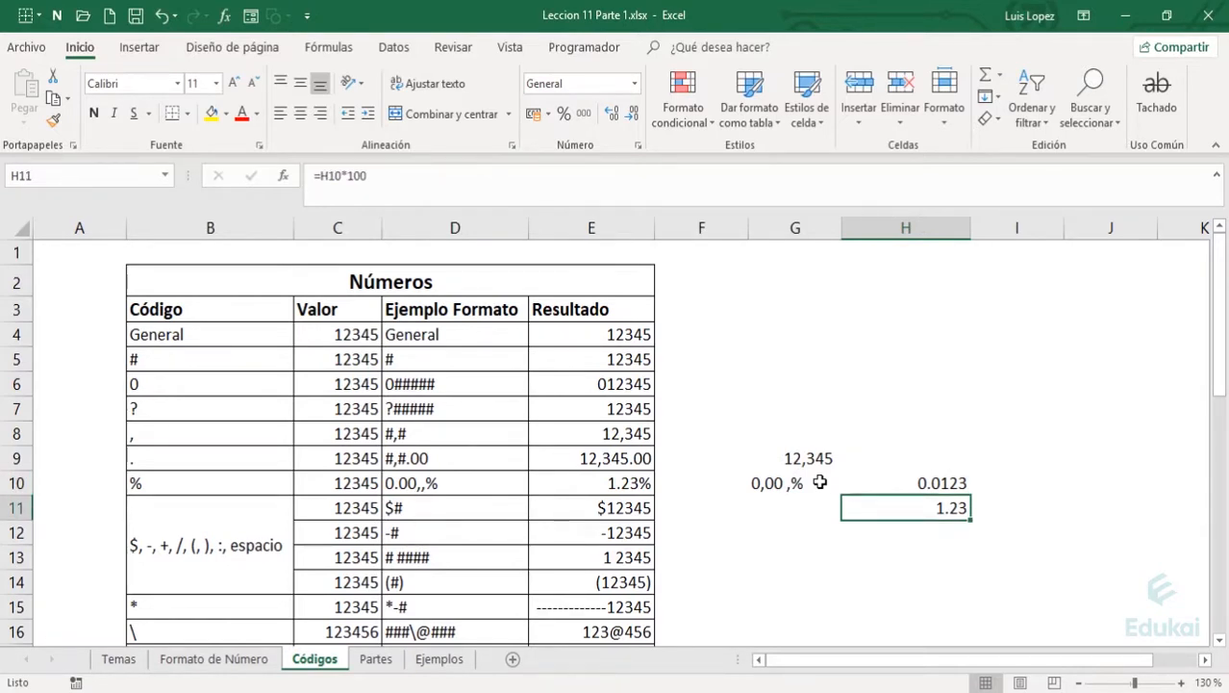
Highlight the two decimal zeros in the trial format in G10 and leave the cell's content as it is.
click(820, 482)
double_click(822, 482)
key(Left)
key(Left)
key(shift+Left)
key(shift+Left)
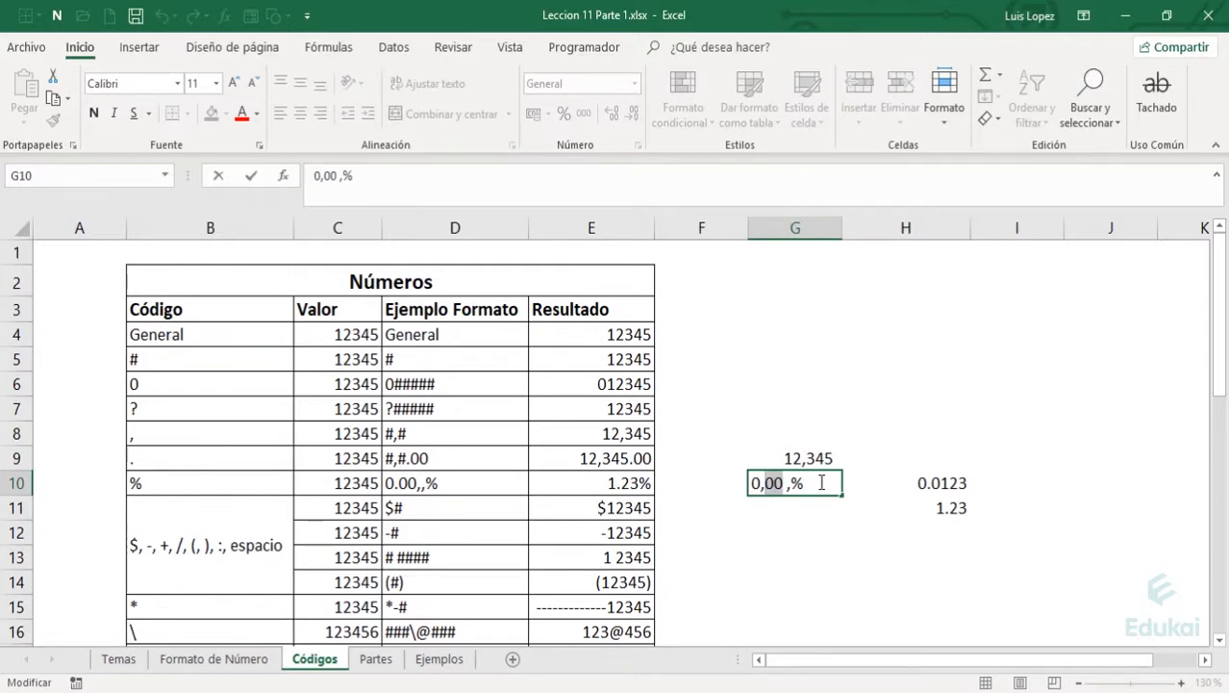
key(Escape)
Clear all the trial entries in G9:H11 beside the table.
key(Up)
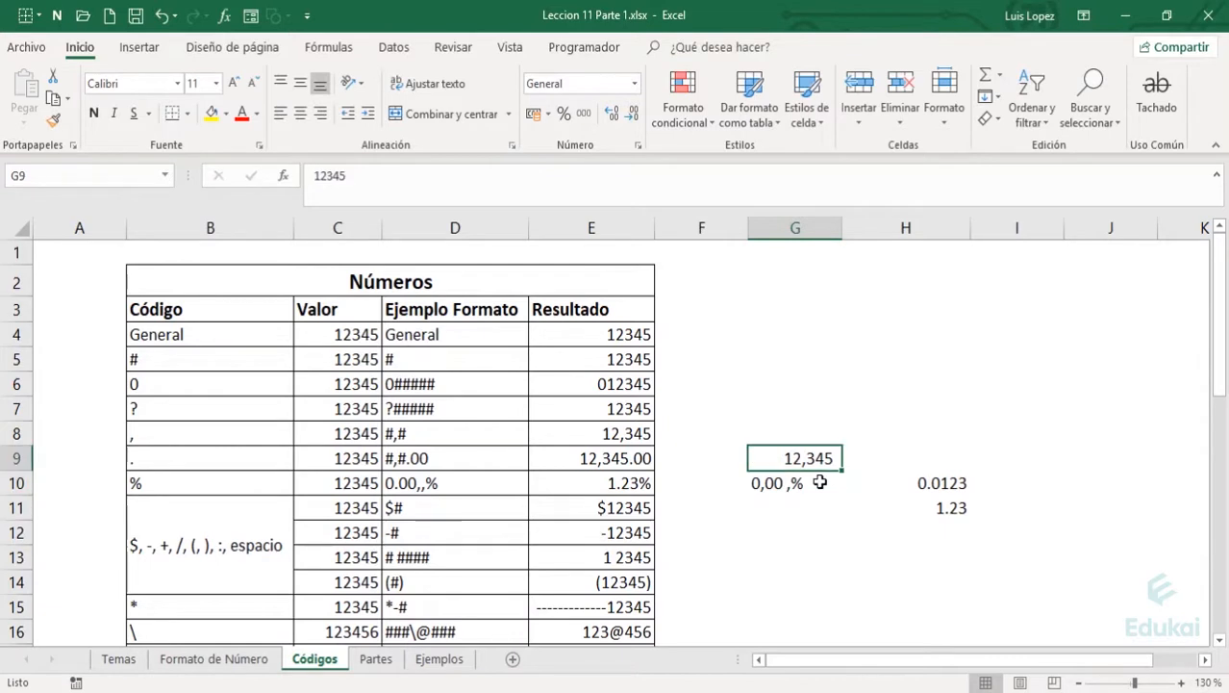
key(shift+Right)
key(shift+Right)
key(shift+Left)
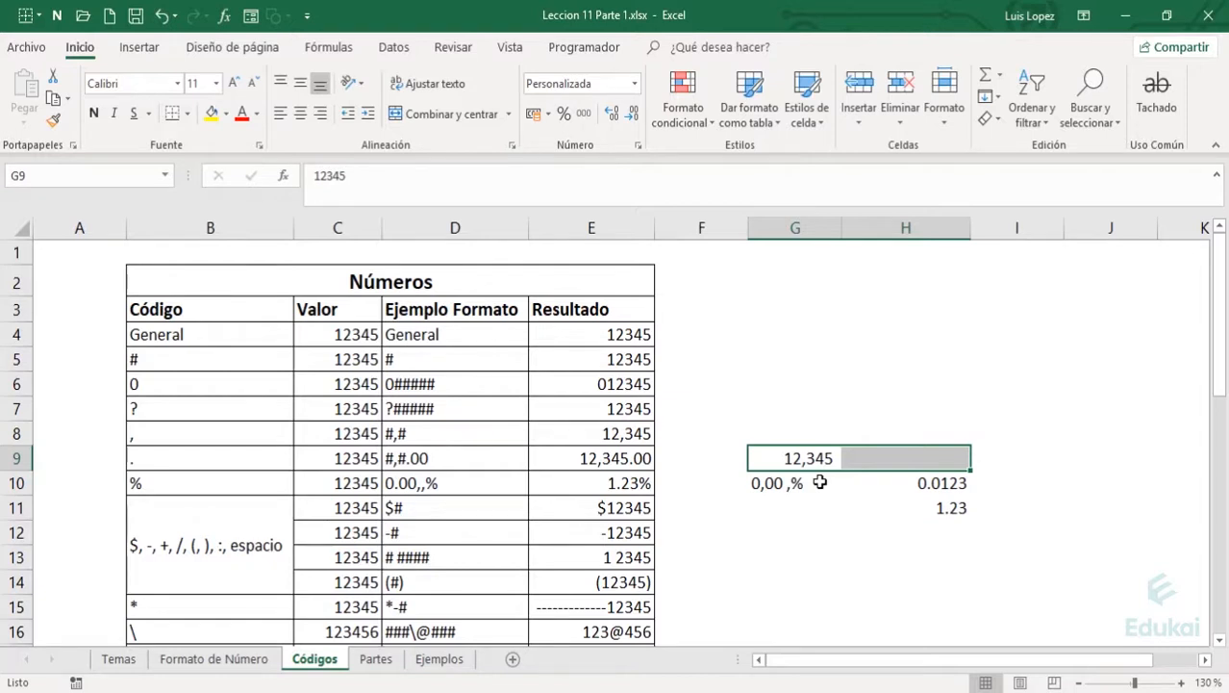
key(shift+Down)
key(shift+Down)
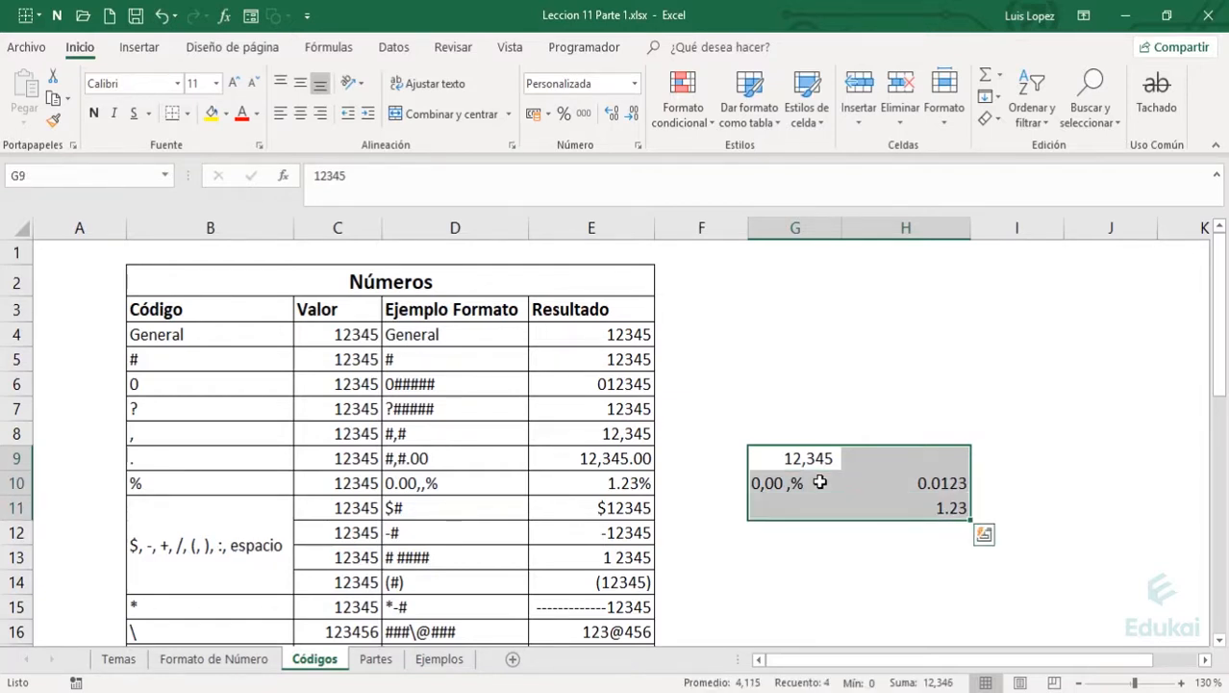
key(Delete)
Review the percent row's example format in D10 and its code in B10.
key(Left)
key(Left)
key(Down)
key(Left)
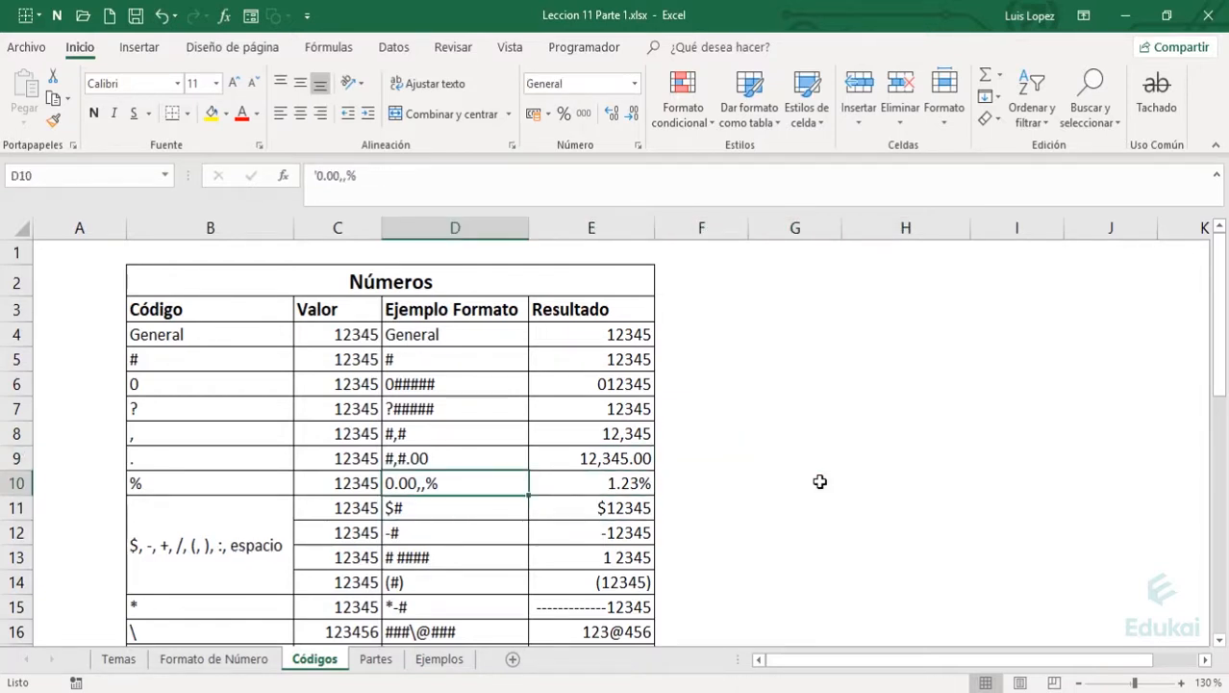
key(Left)
key(Left)
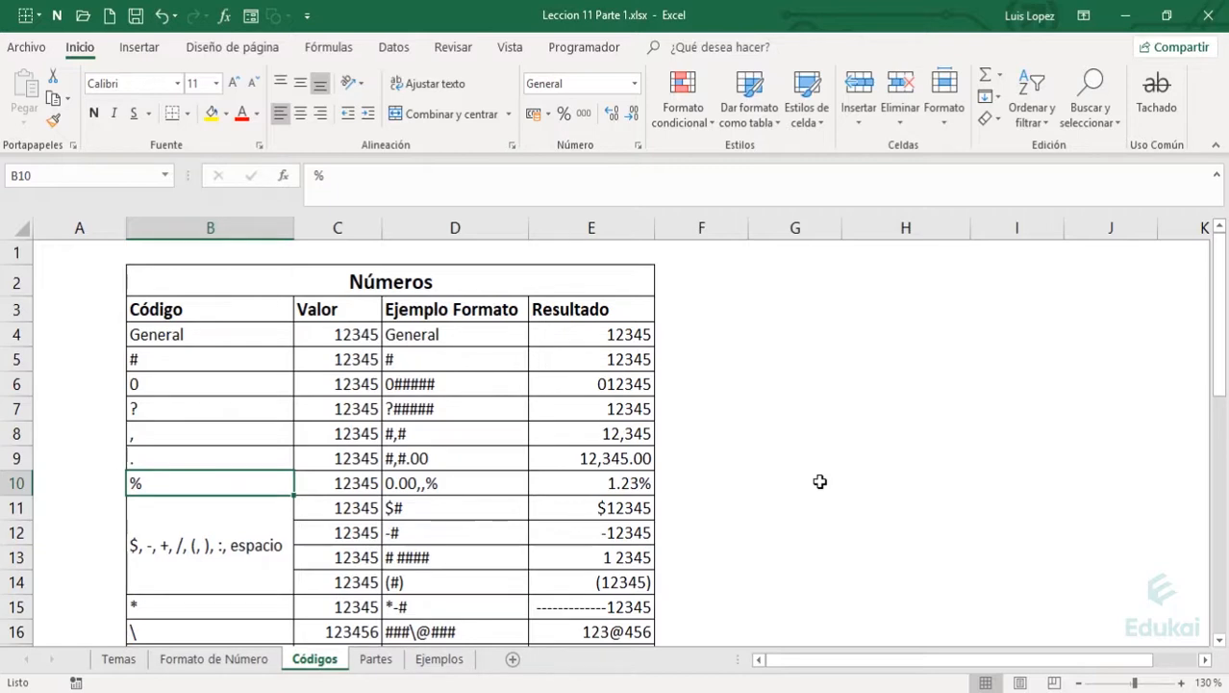
Examine the symbol codes in B11 and compare the $# and -# example formats in D11:D12 with their results.
key(Down)
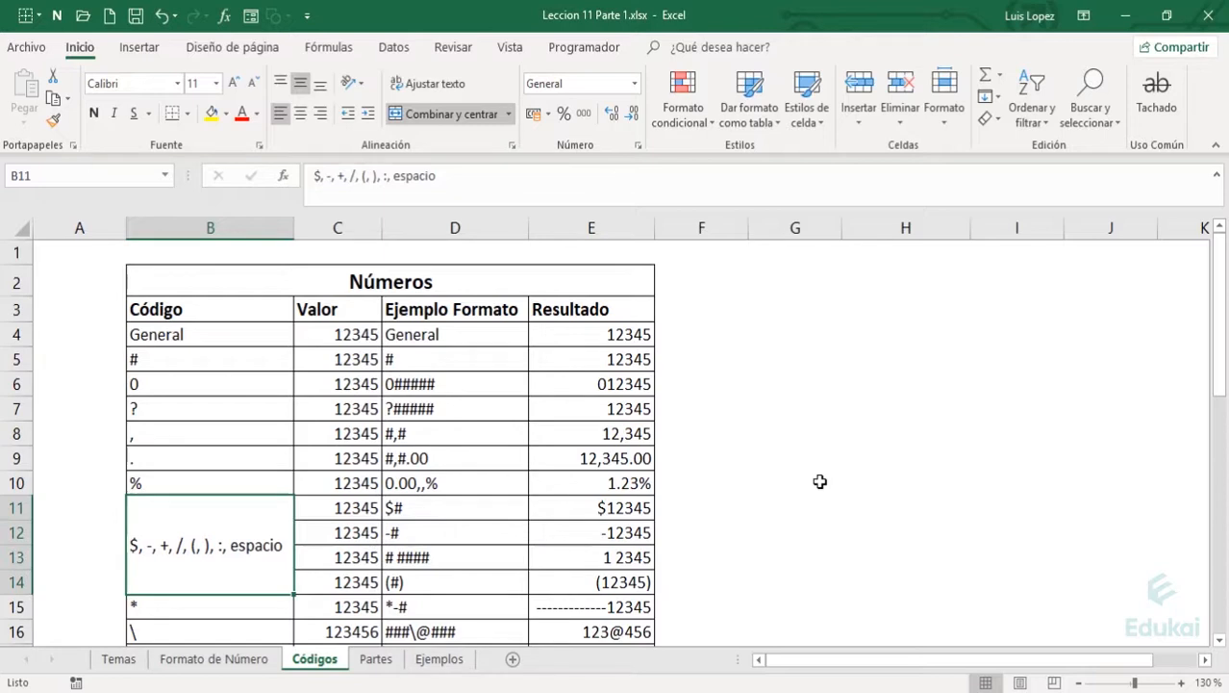
key(Right)
key(Right)
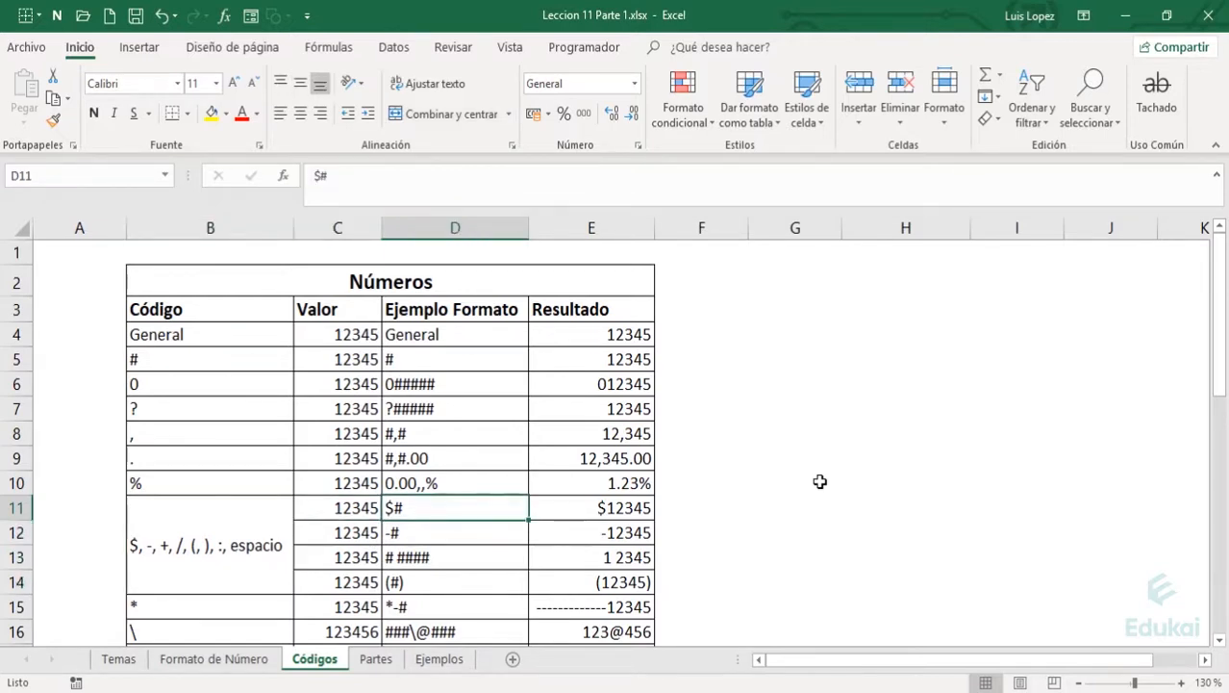
key(F2)
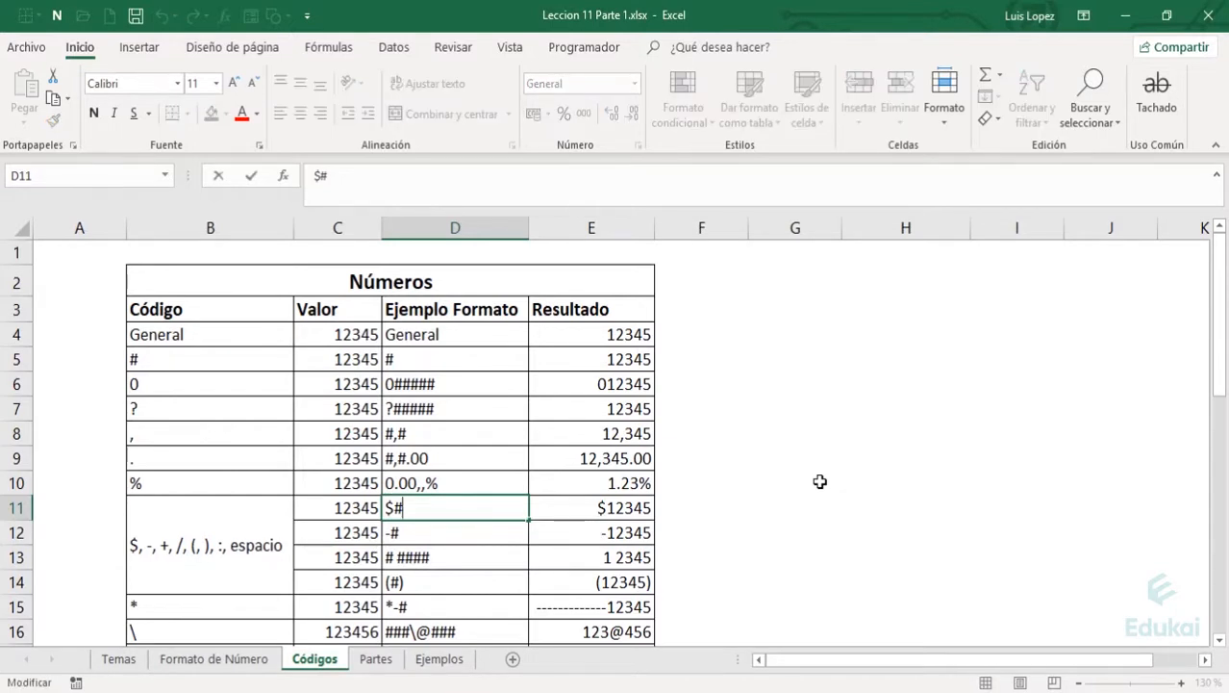
key(Escape)
key(Right)
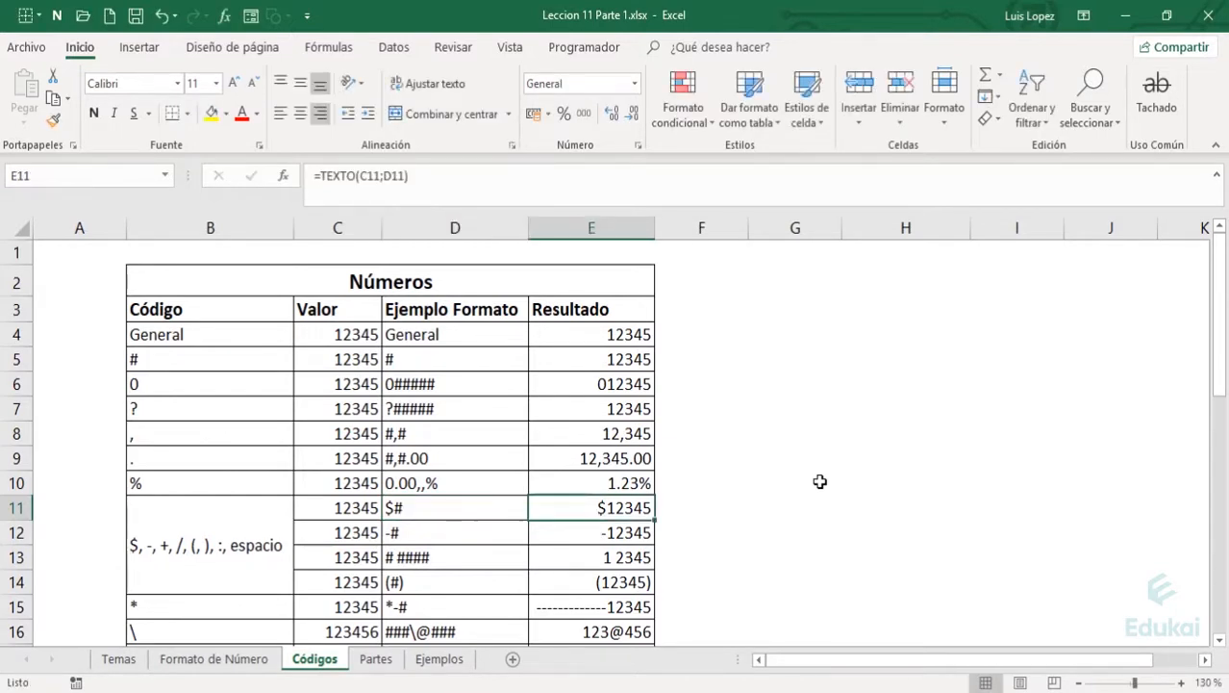
key(Left)
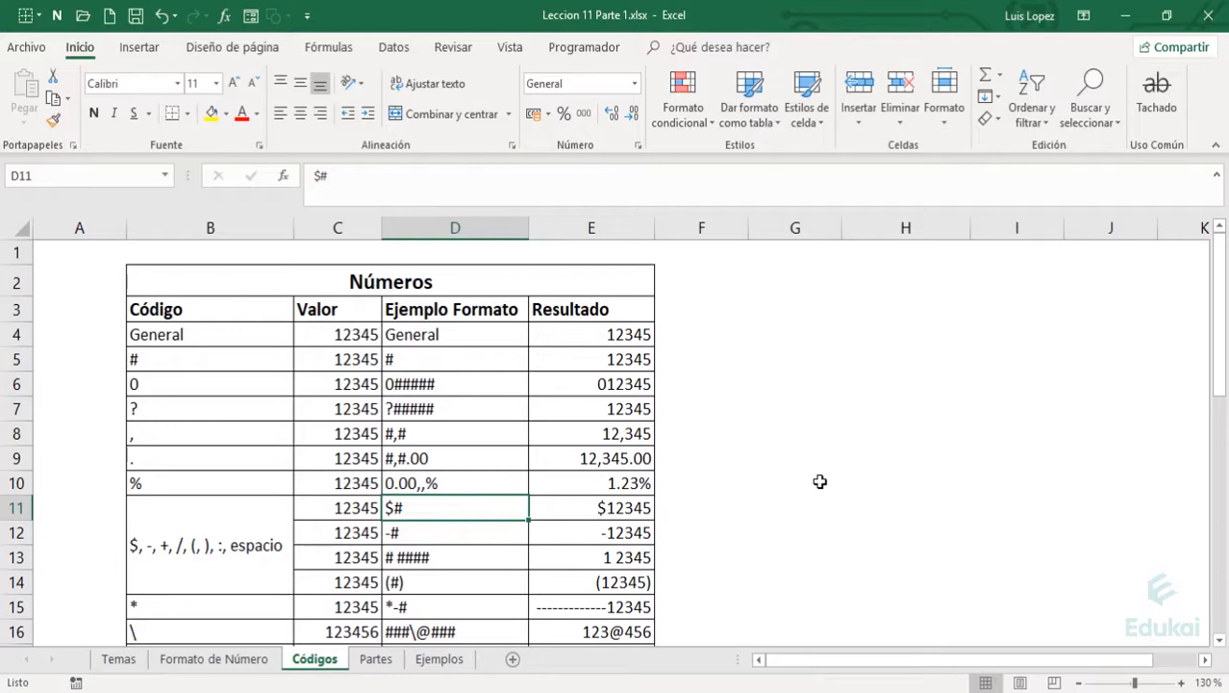
key(Down)
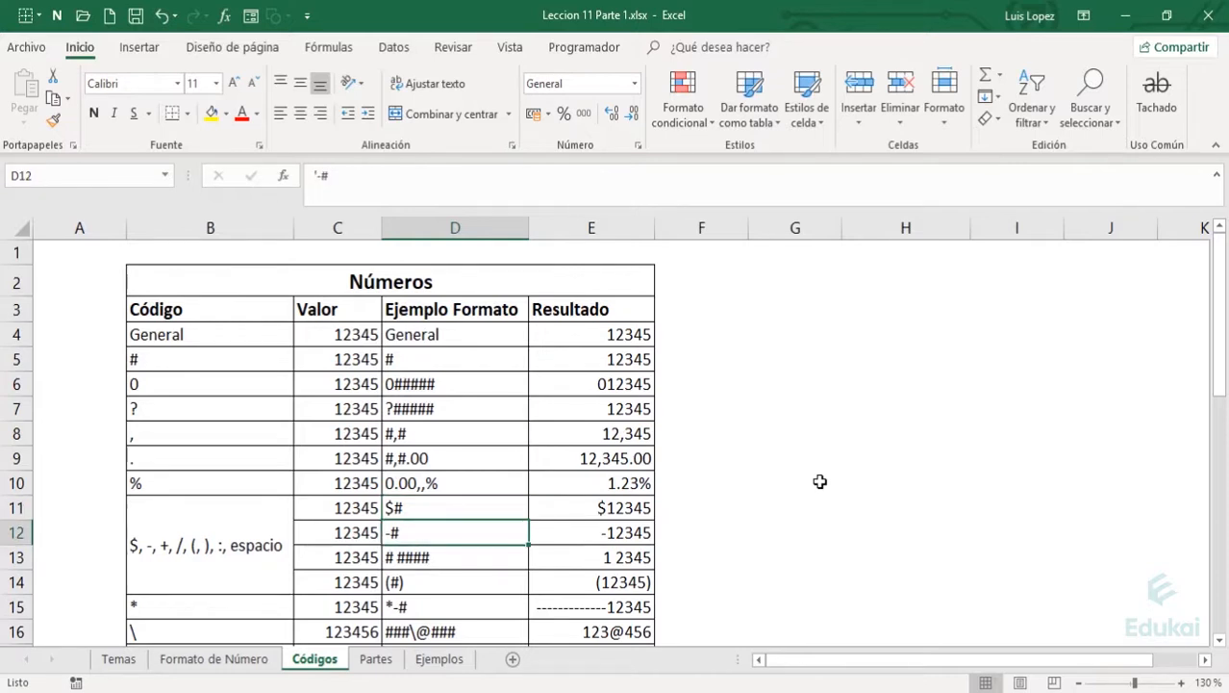
key(Right)
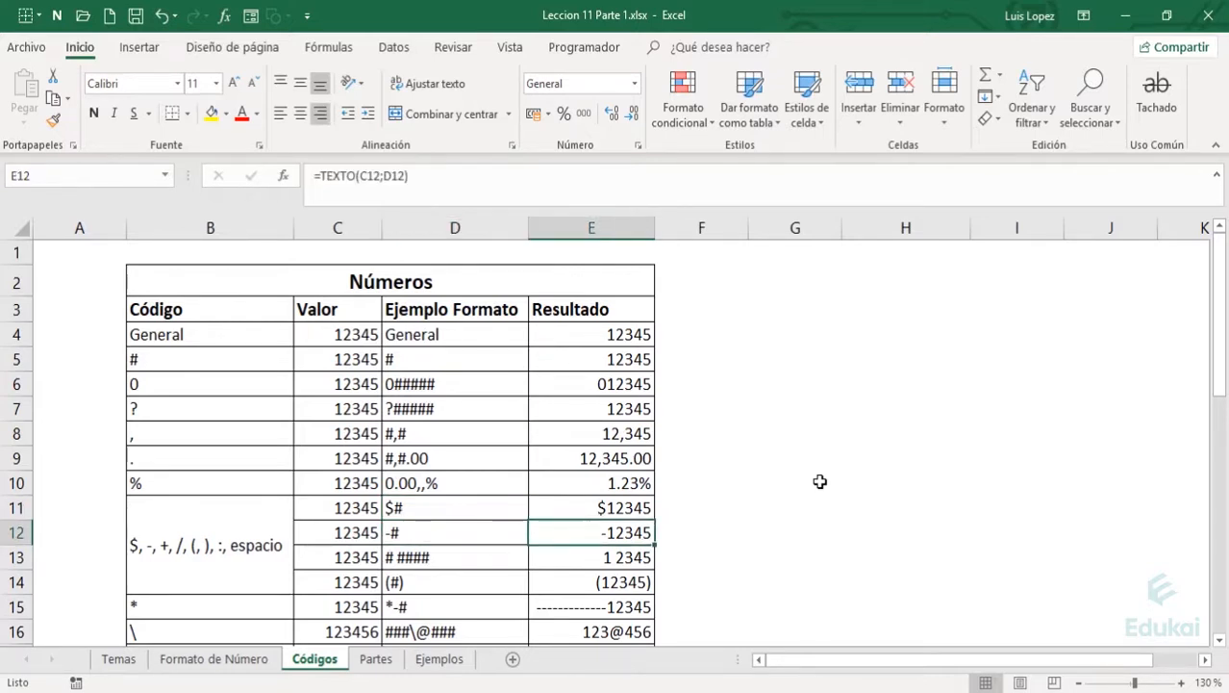
key(Left)
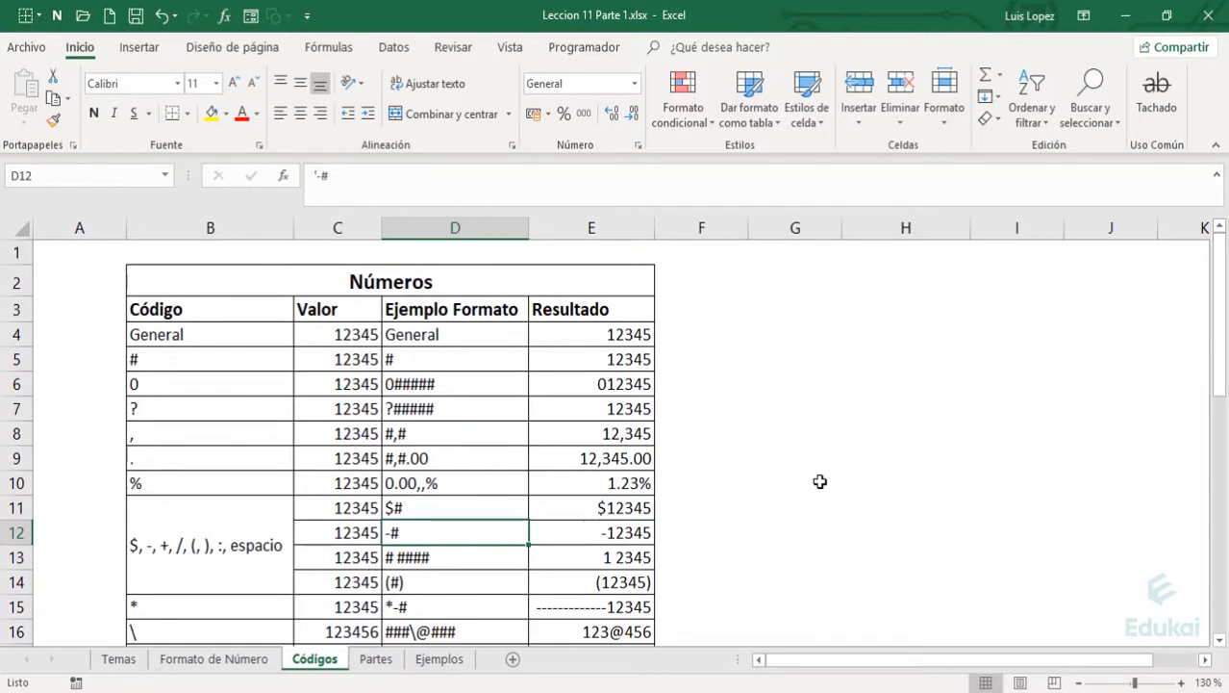
Open the example format in D13 for editing and locate the space following its first # character.
key(Down)
key(Left)
key(Left)
key(Right)
key(Right)
key(F2)
key(Left)
key(Left)
key(Left)
key(Left)
key(Left)
key(Left)
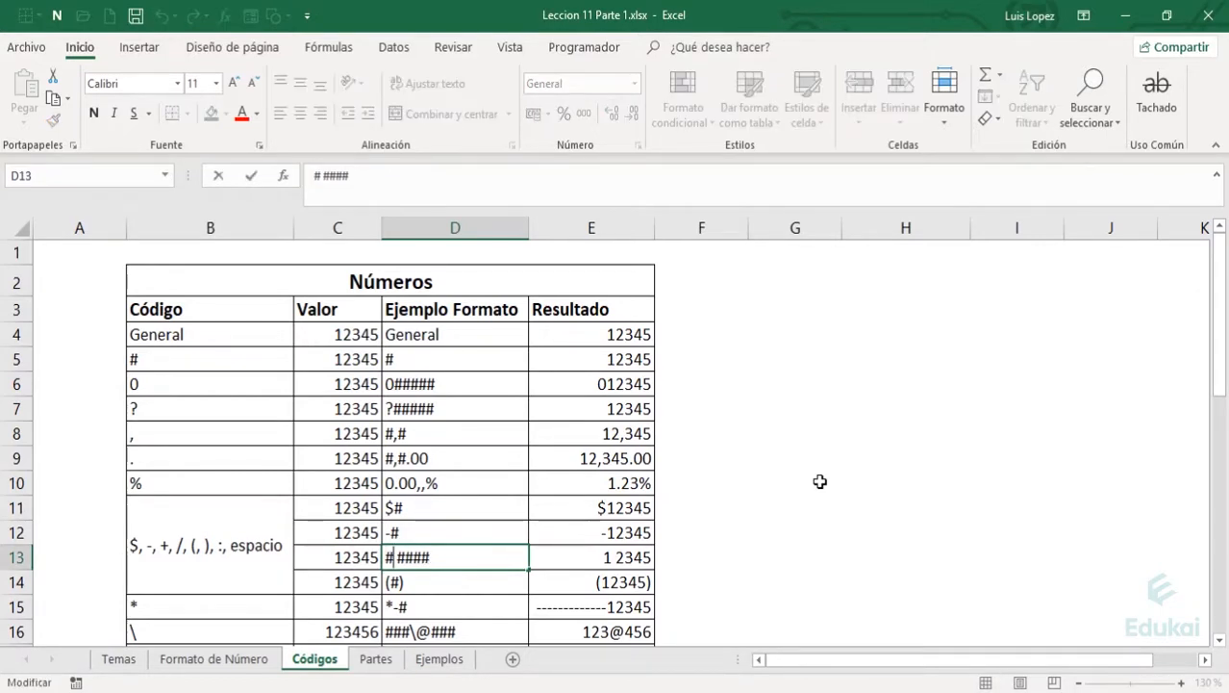
Highlight the # characters after the space in D13 and compare the format with its result in E13.
key(Right)
key(shift+Right)
key(shift+Right)
key(shift+Right)
key(shift+Right)
key(shift+Right)
key(Right)
key(Tab)
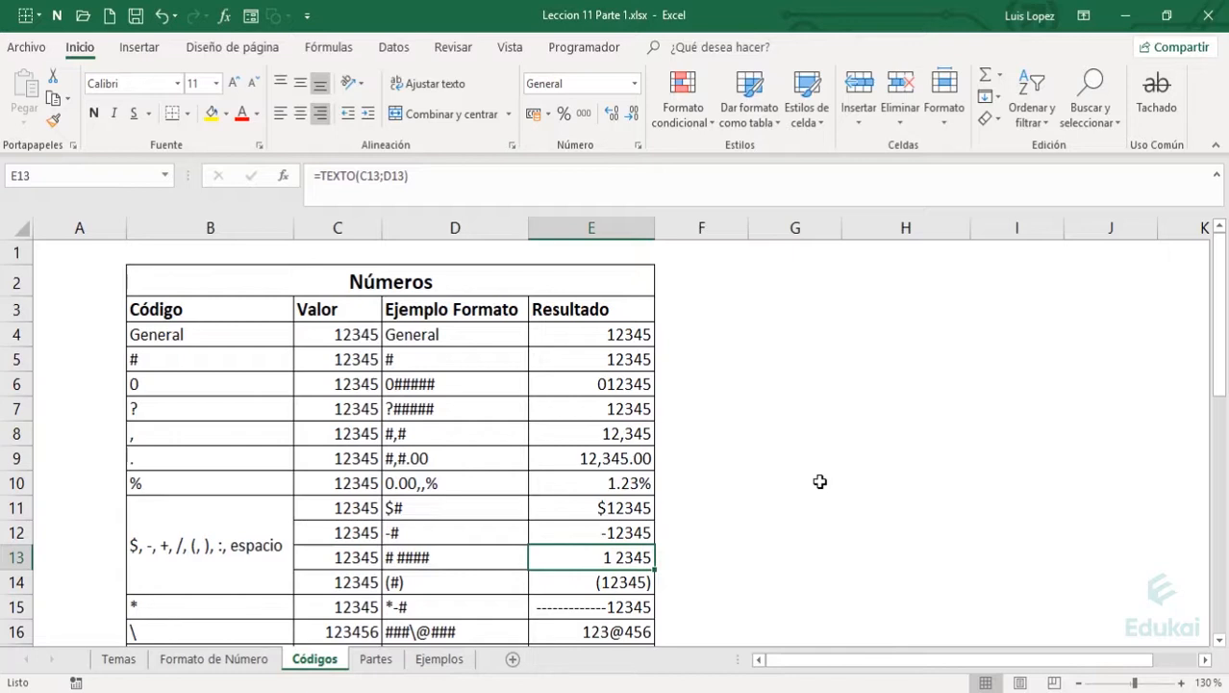
key(Left)
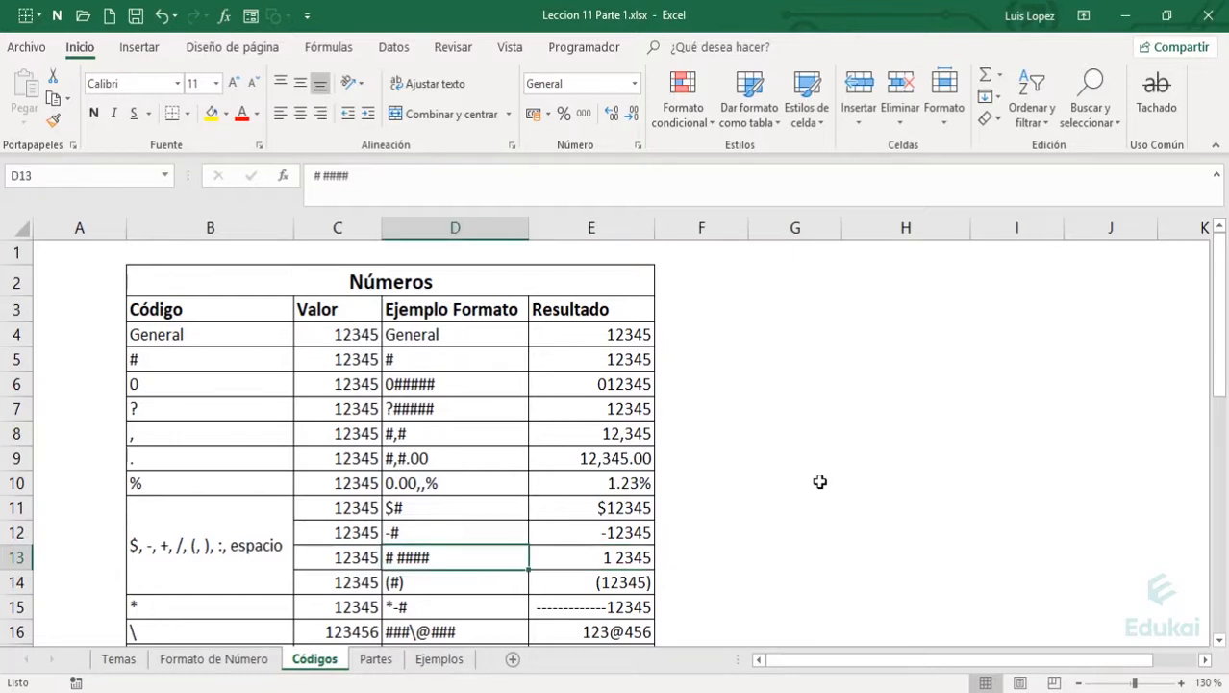
Compare the parentheses example format in D14 with its result in E14.
key(Down)
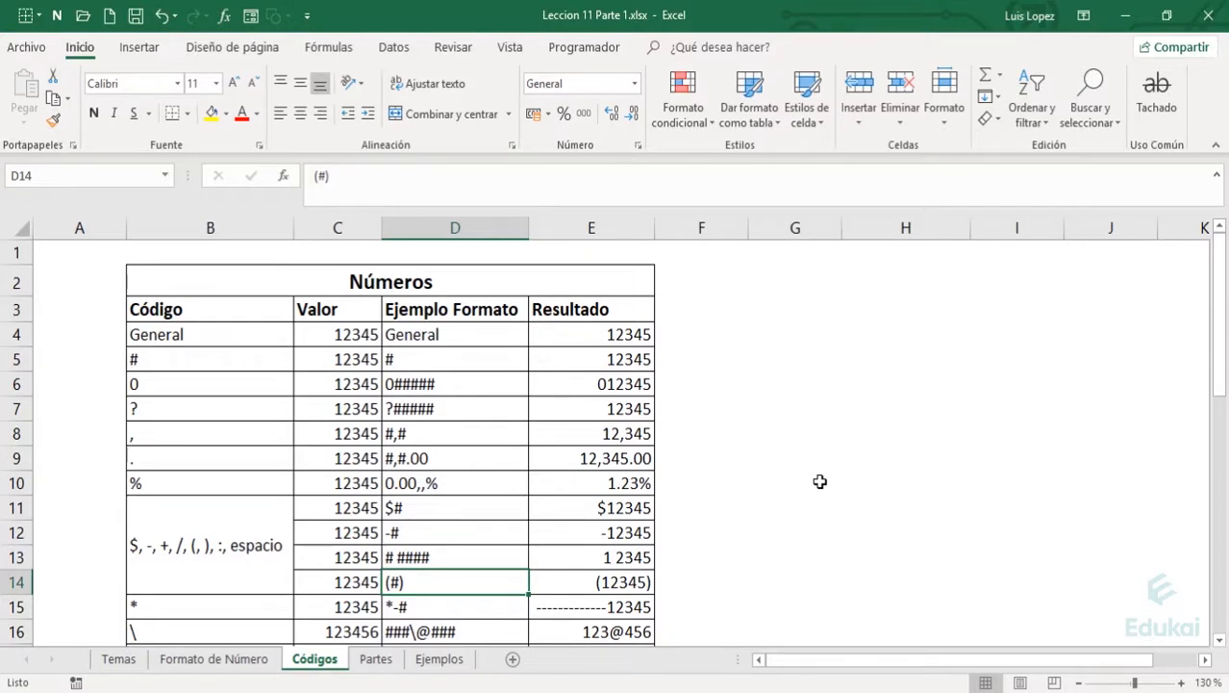
key(Right)
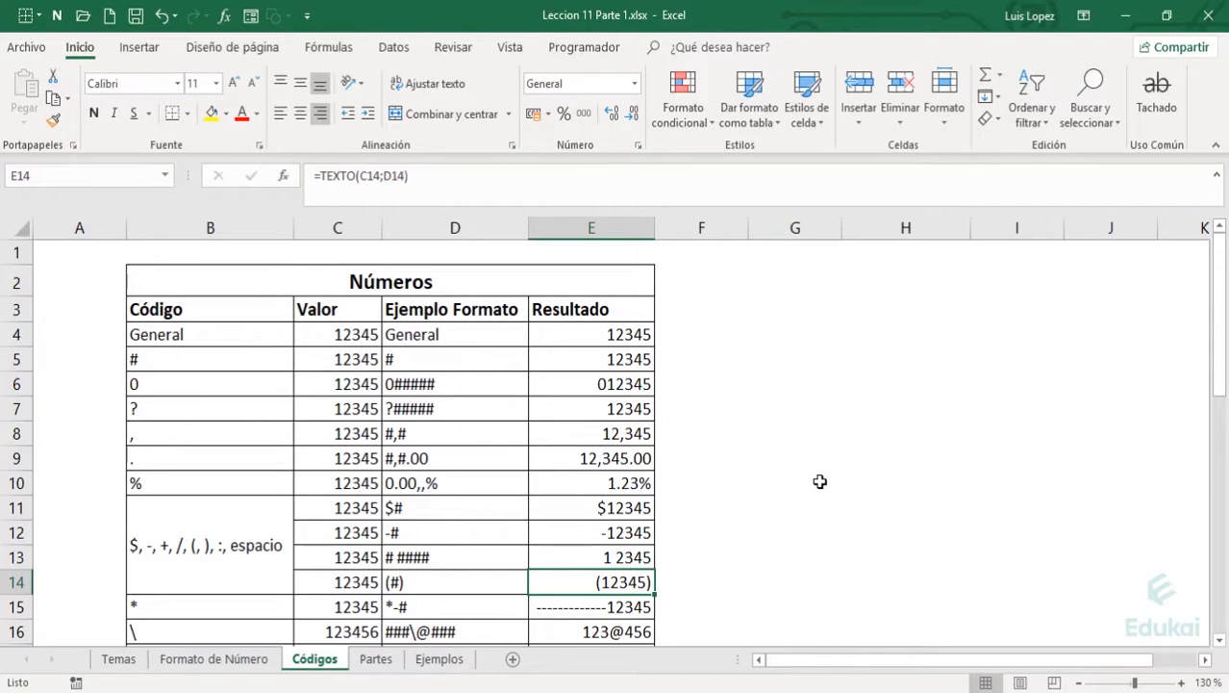
key(Left)
key(Left)
key(Left)
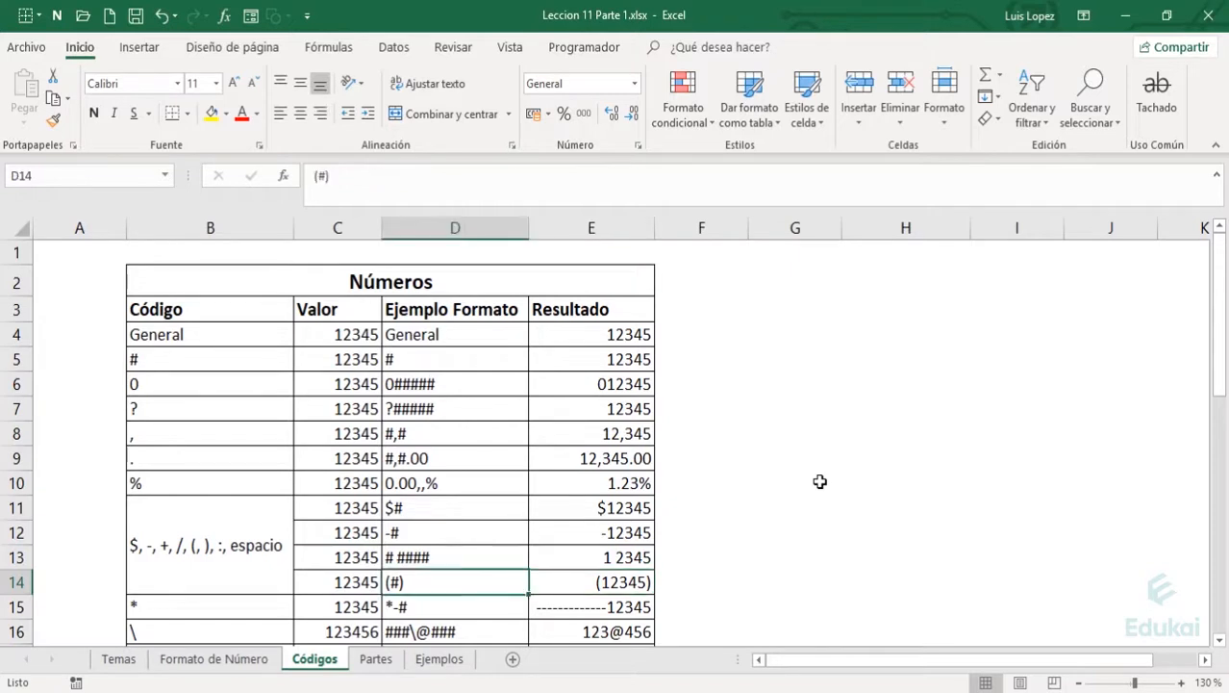
Examine the asterisk code in B15 and highlight the individual characters of its example format in D15.
key(Down)
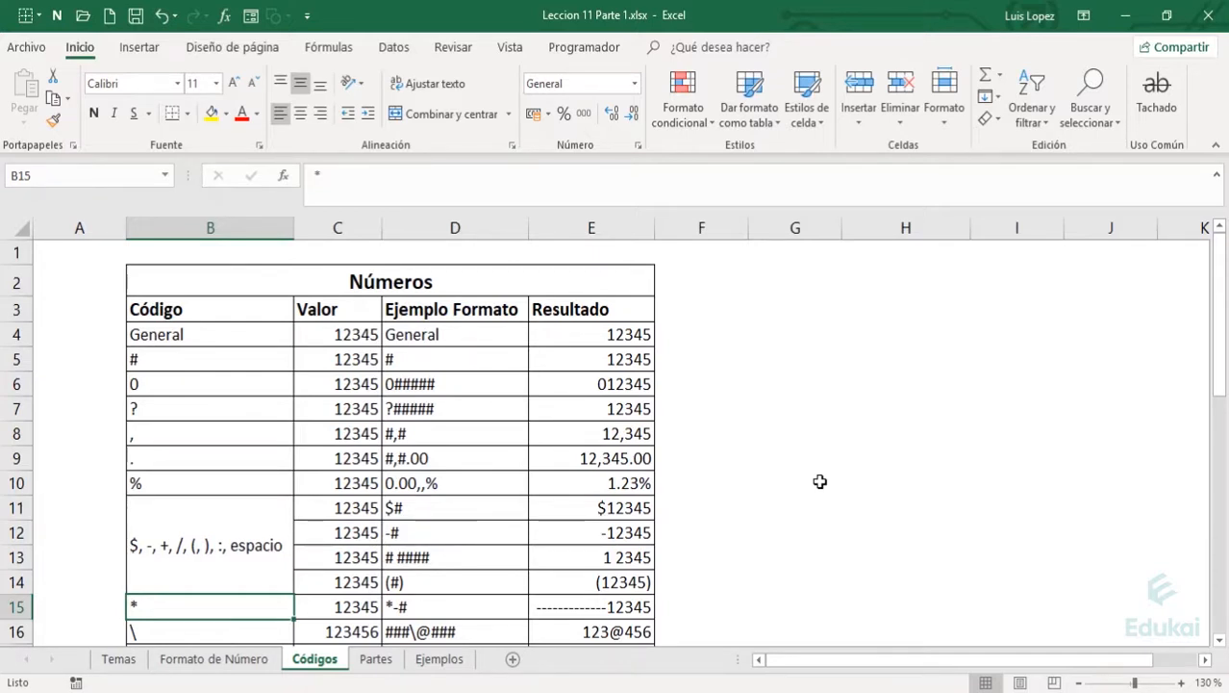
key(Right)
key(Right)
key(F2)
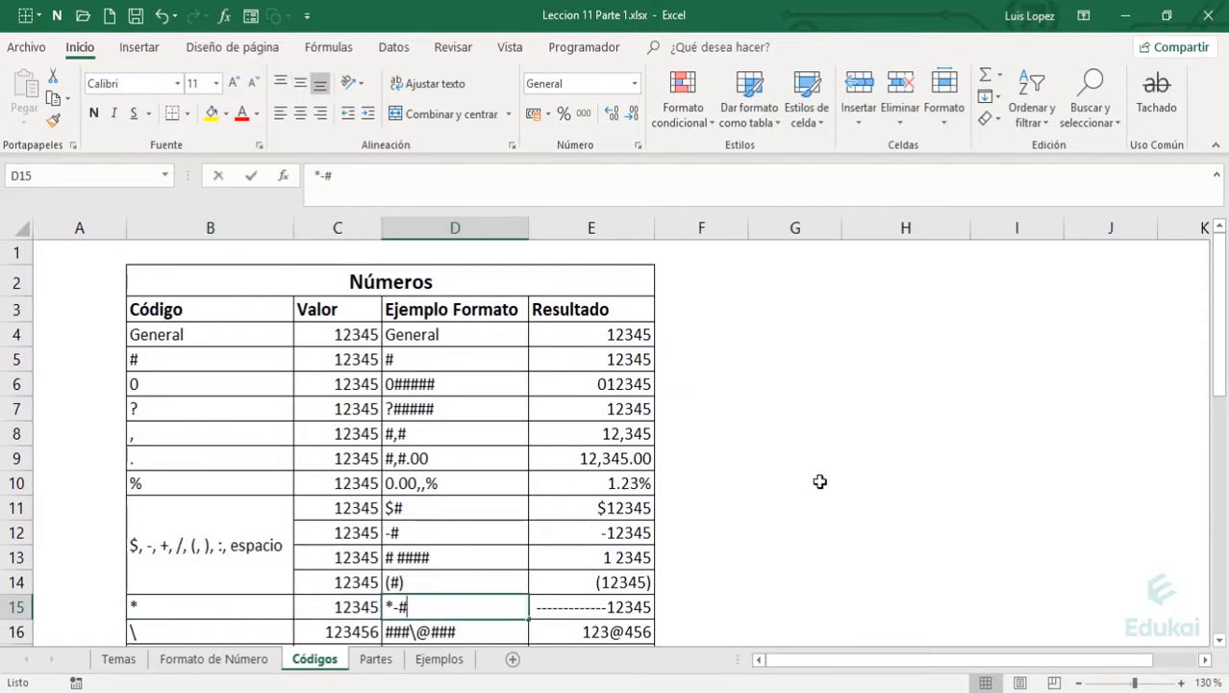
key(Left)
key(Left)
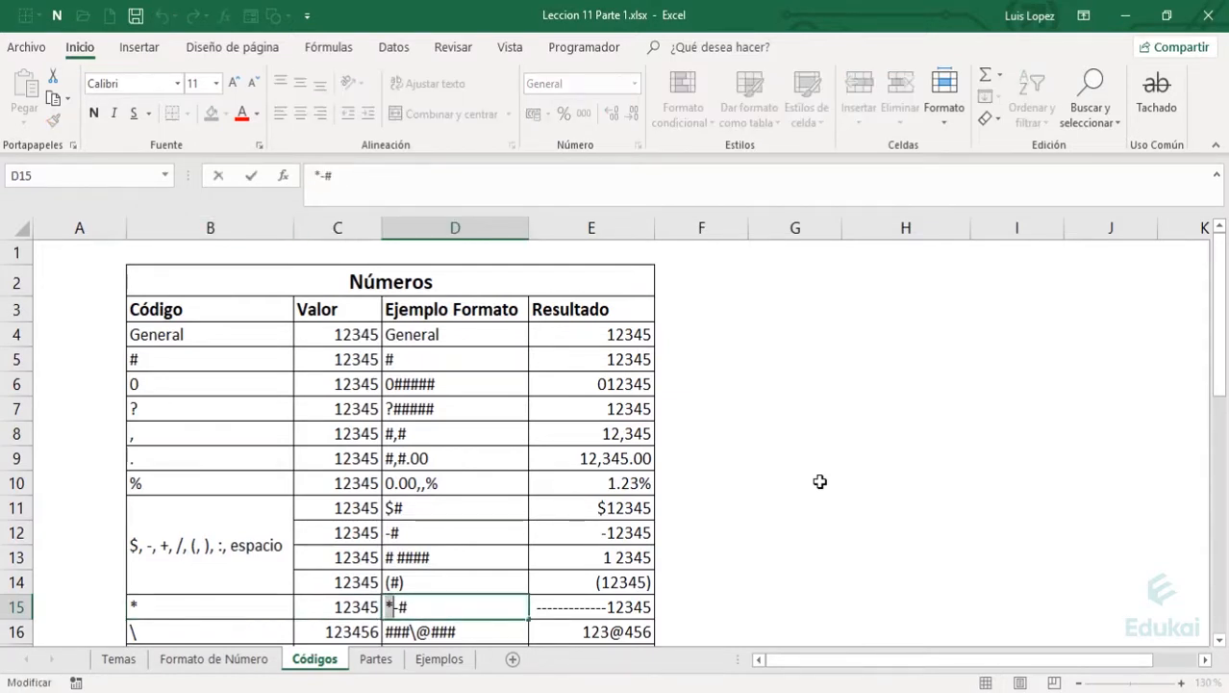
key(shift+Right)
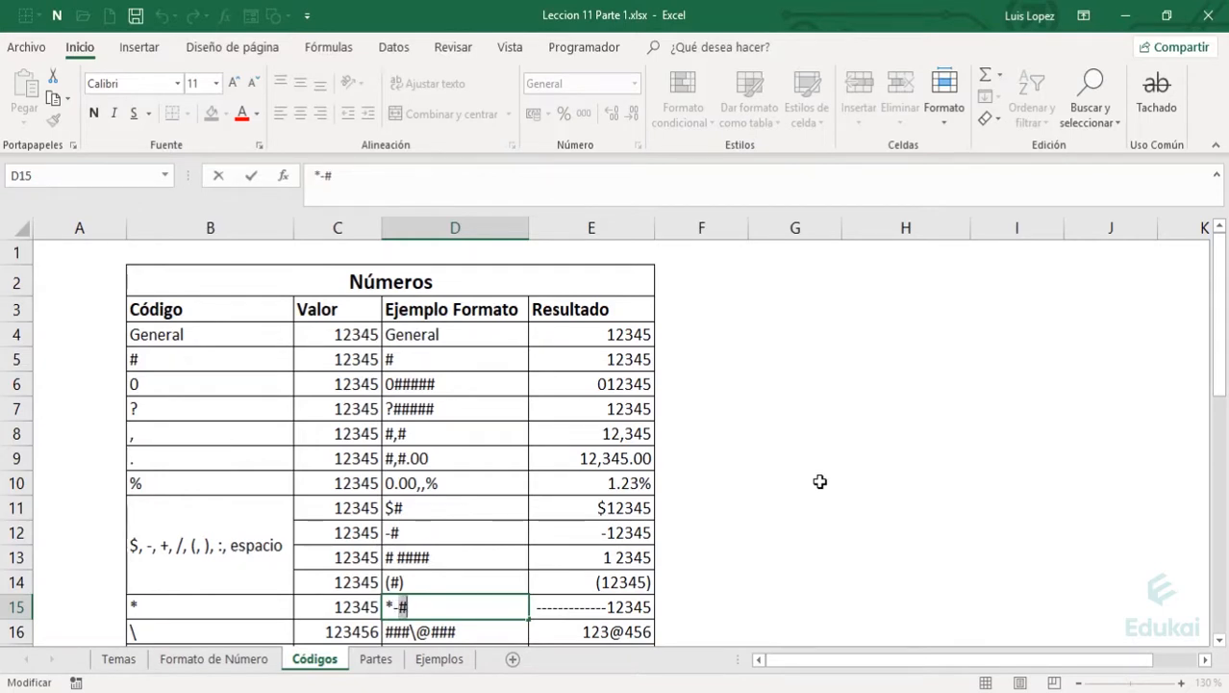
key(Escape)
Widen column E to test how the dash fill in E15 adapts, and narrow it to about its original width.
key(Right)
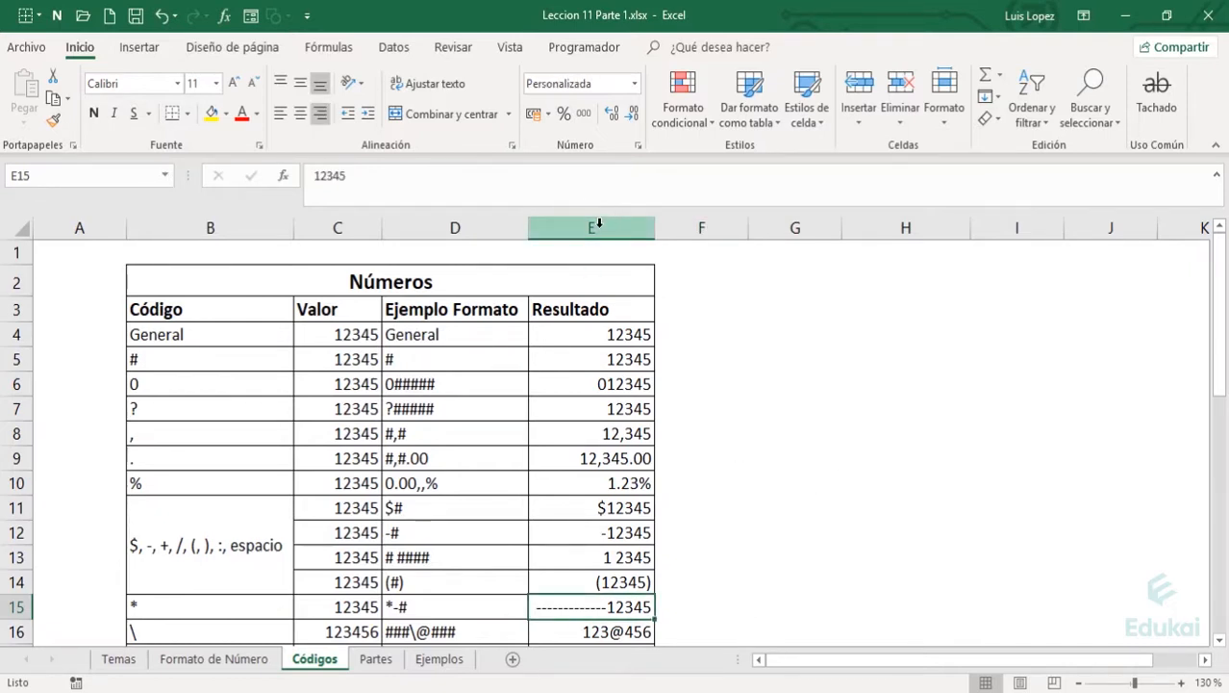
drag(653, 232, 783, 231)
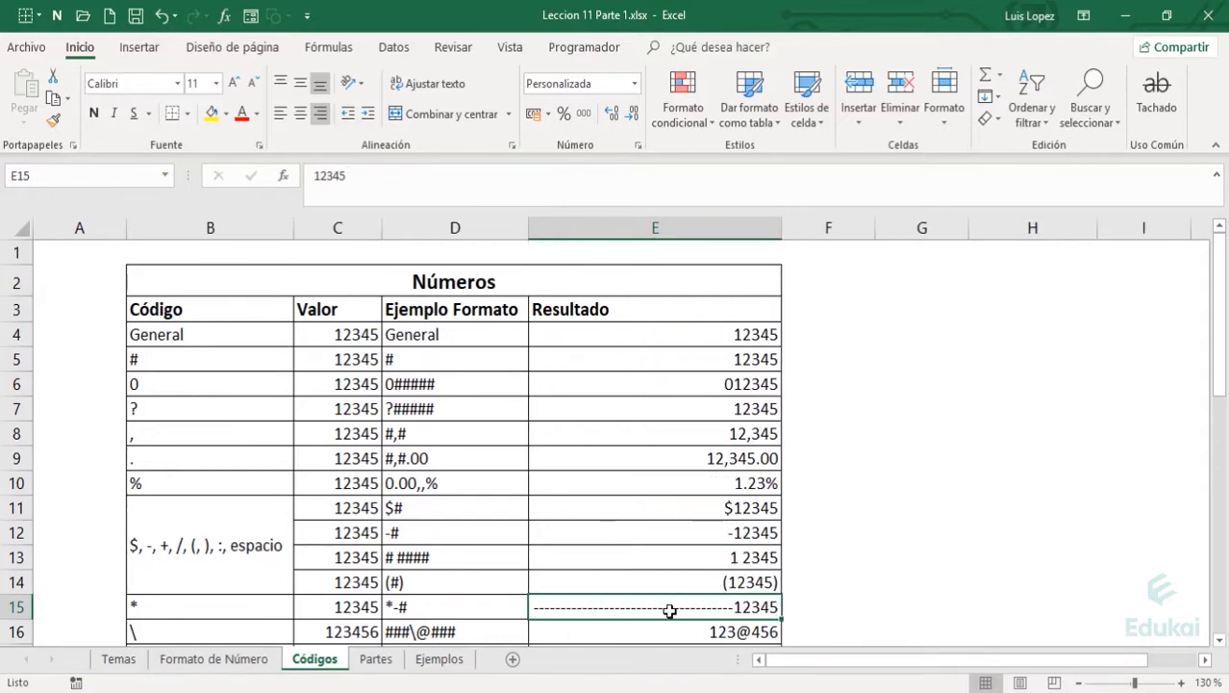
drag(782, 232, 650, 231)
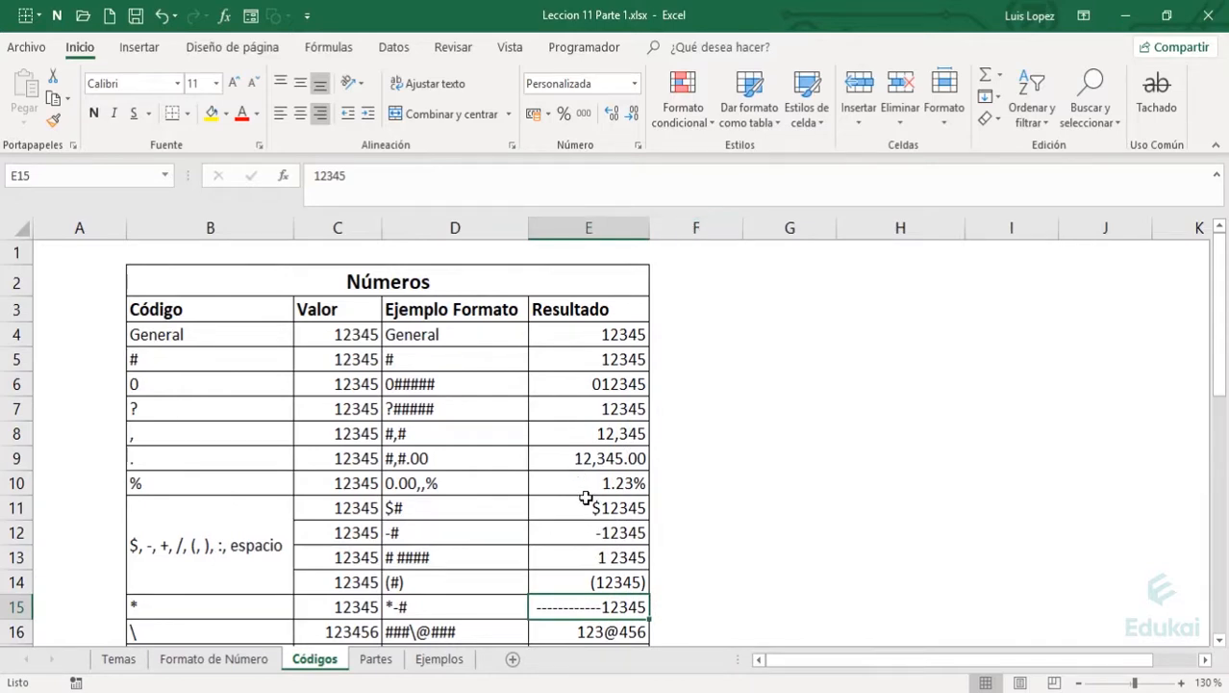
Examine the backslash code in B16 in relation to the list of directly usable symbols in B11.
scroll(585, 498, down, 2)
scroll(586, 499, down, 1)
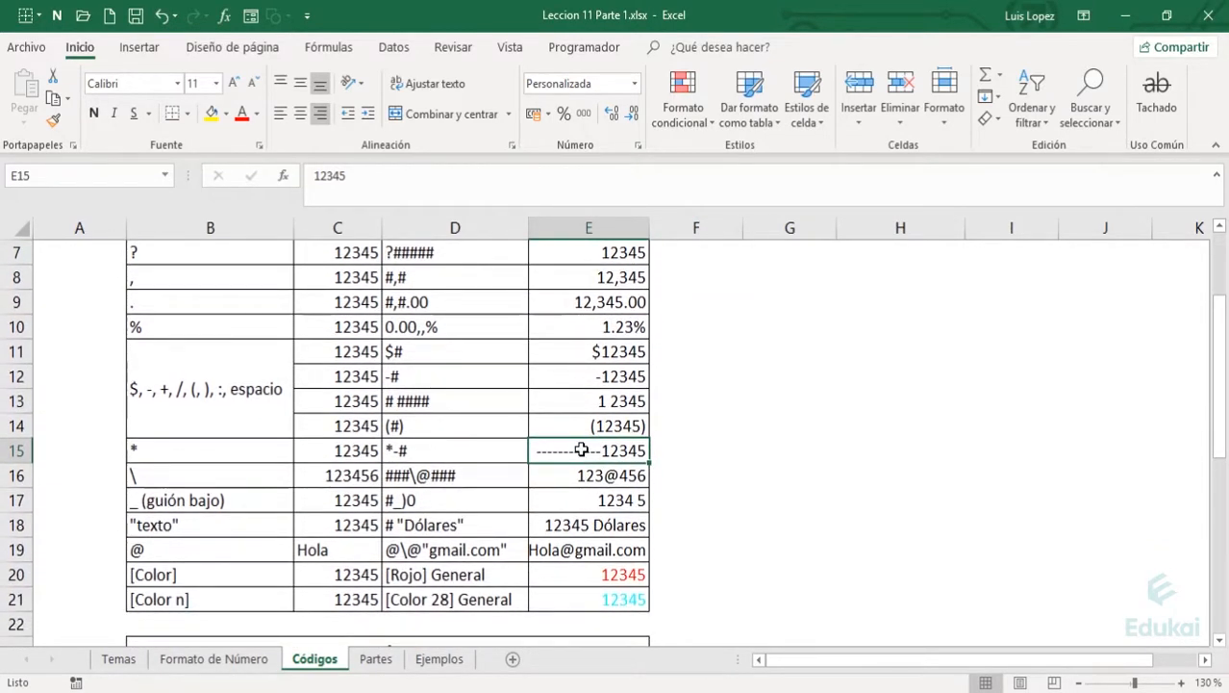
key(Left)
key(Left)
key(Left)
key(Down)
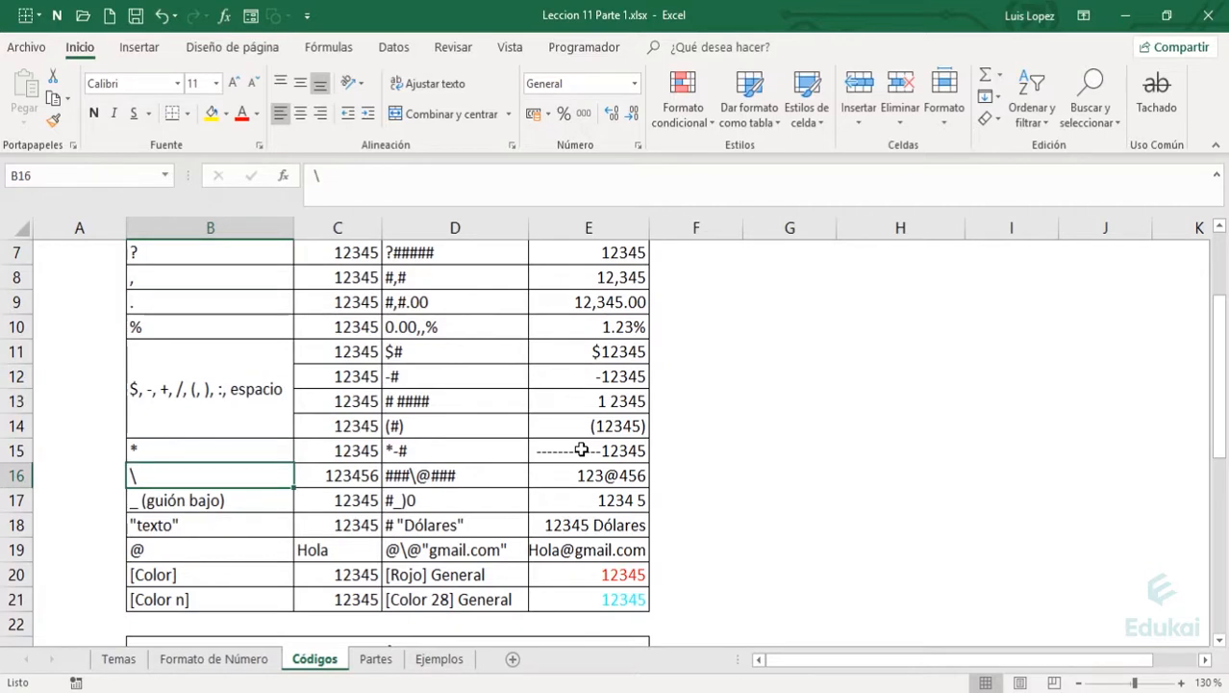
key(Up)
key(Up)
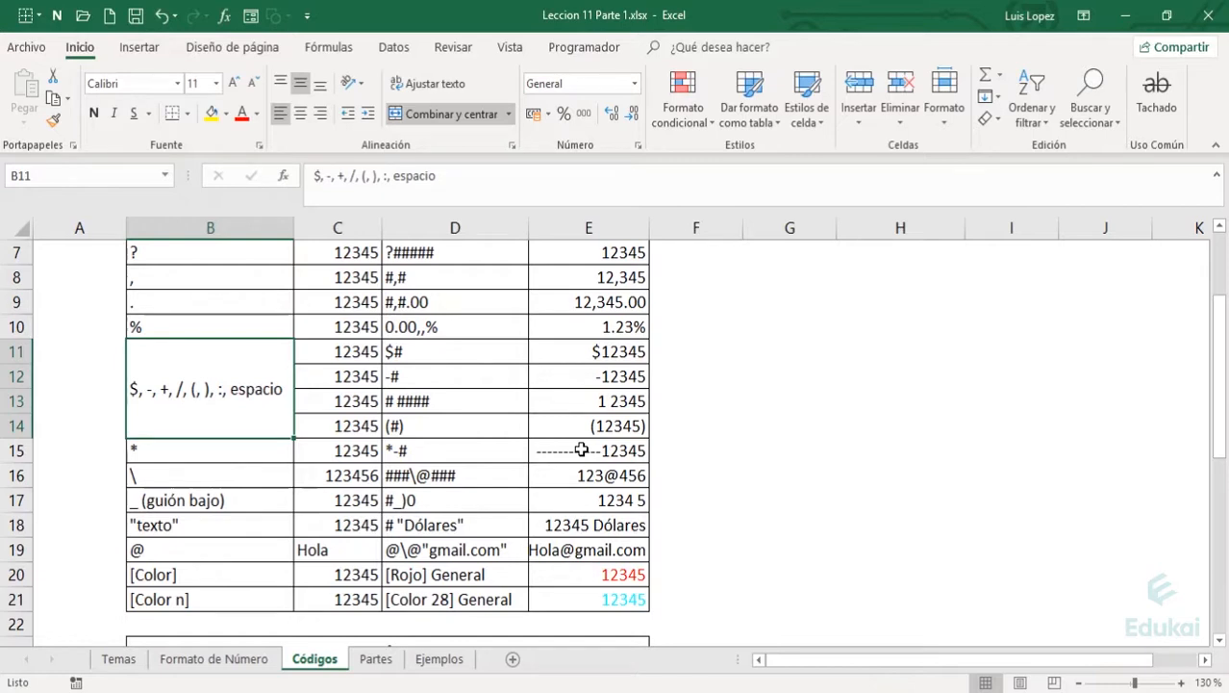
key(Down)
key(Down)
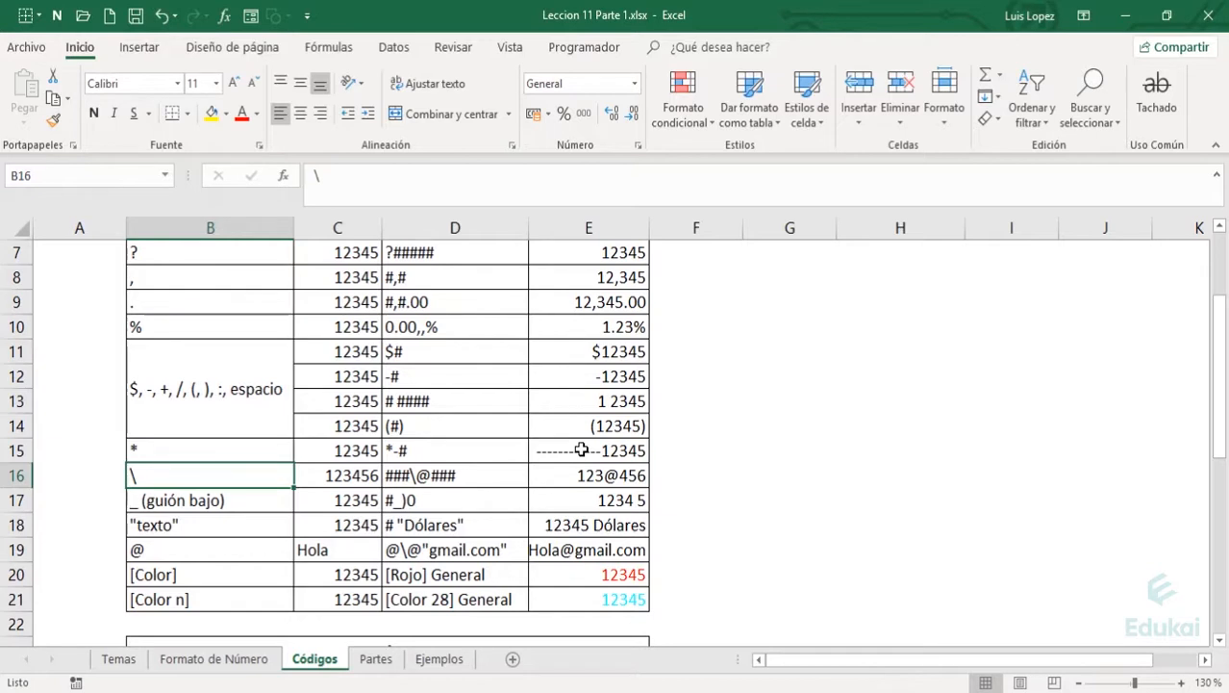
Open the backslash example format in D16 for editing and highlight its first three # characters.
key(Right)
key(Right)
key(F2)
key(Left)
key(Left)
key(Left)
key(Left)
key(Left)
key(Left)
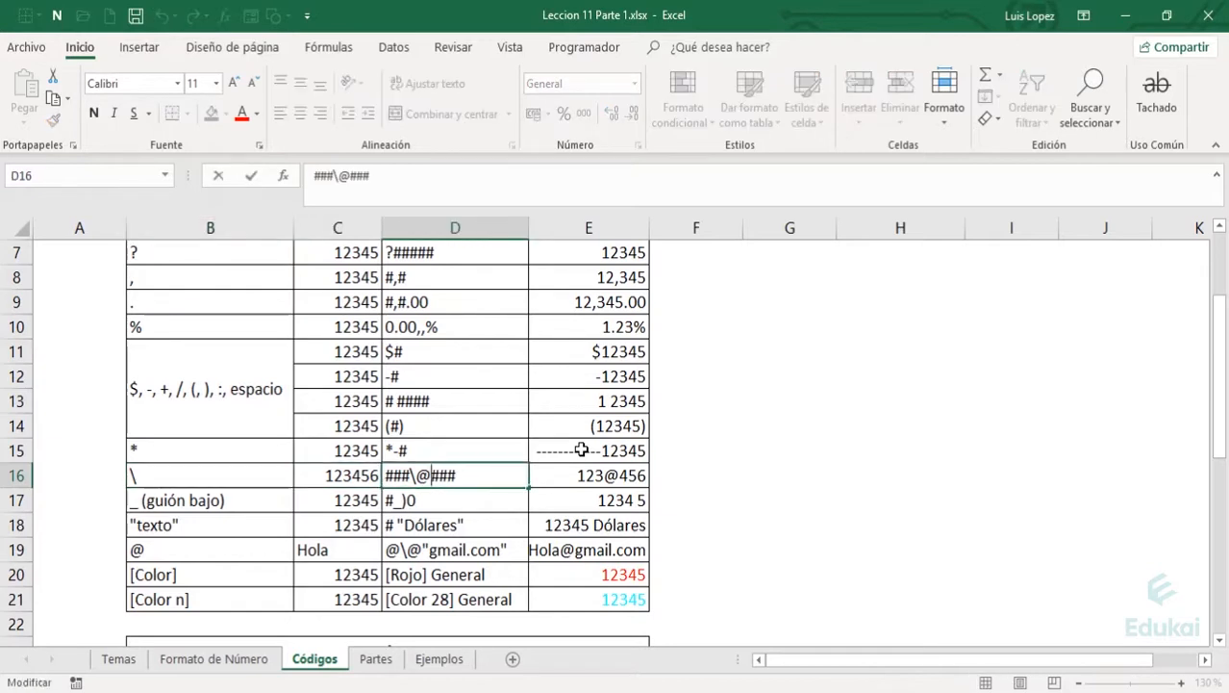
key(Right)
key(shift+Left)
key(shift+Left)
key(shift+Left)
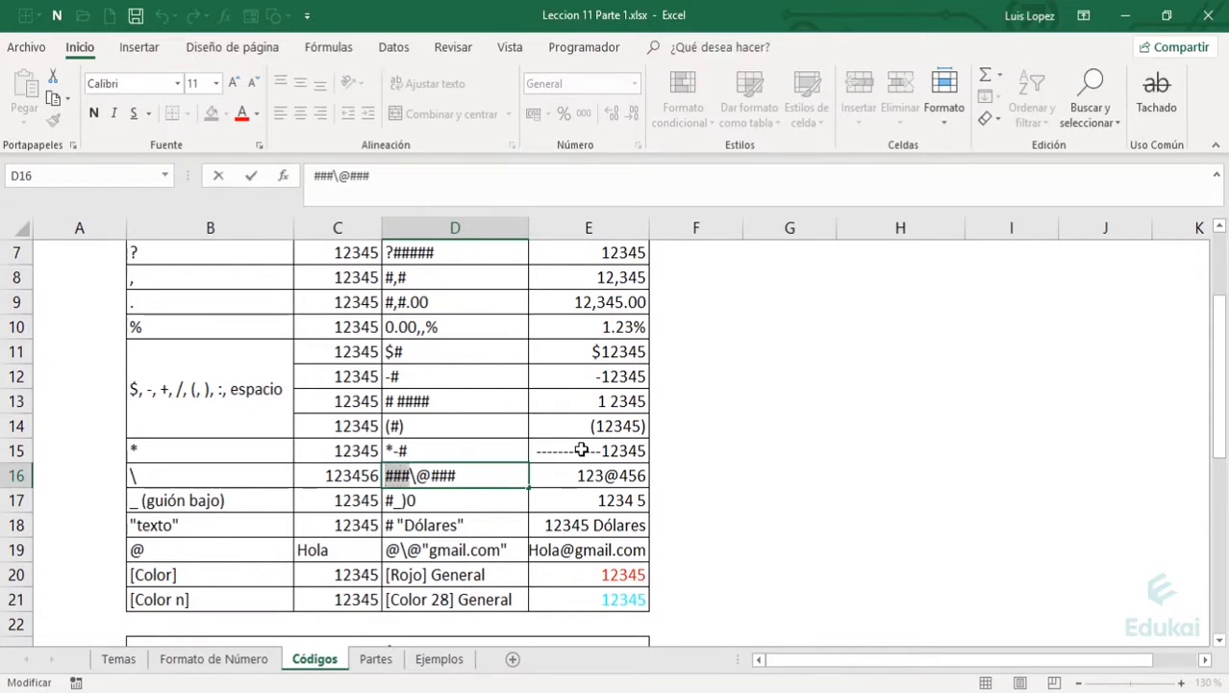
Highlight the \@ pair and the last three # characters in D16, leaving the format as it is.
key(Right)
key(shift+Right)
key(shift+Right)
key(Right)
key(shift+Right)
key(shift+Right)
key(shift+Right)
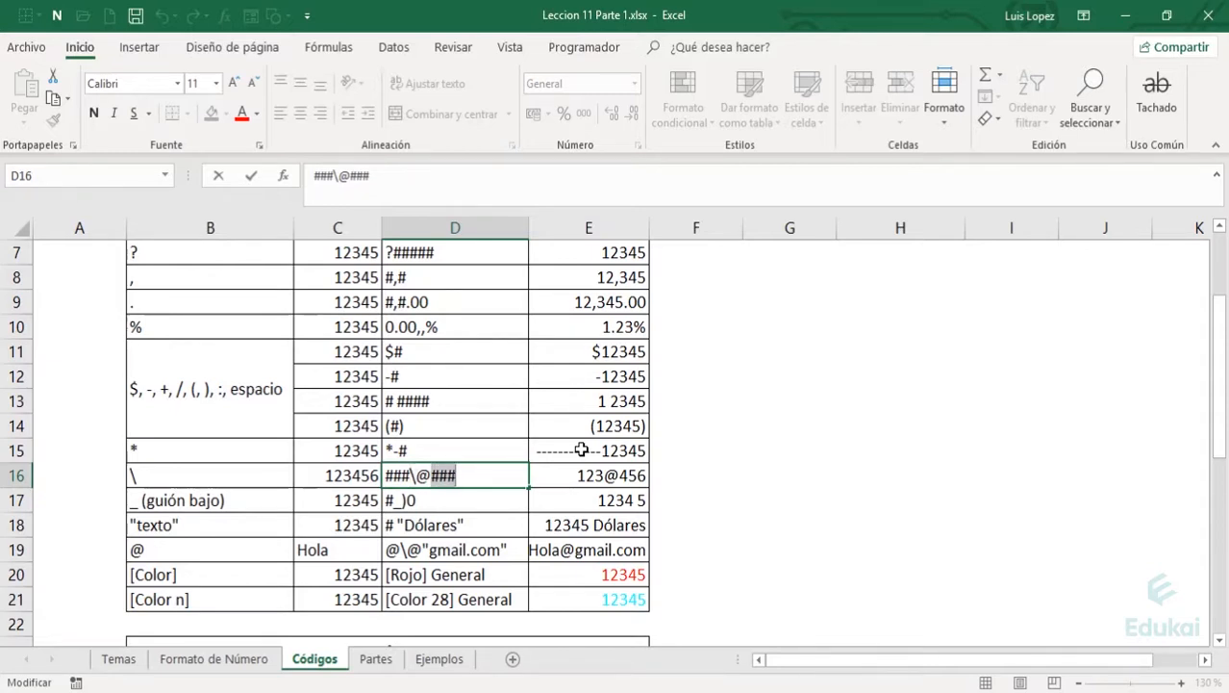
key(Escape)
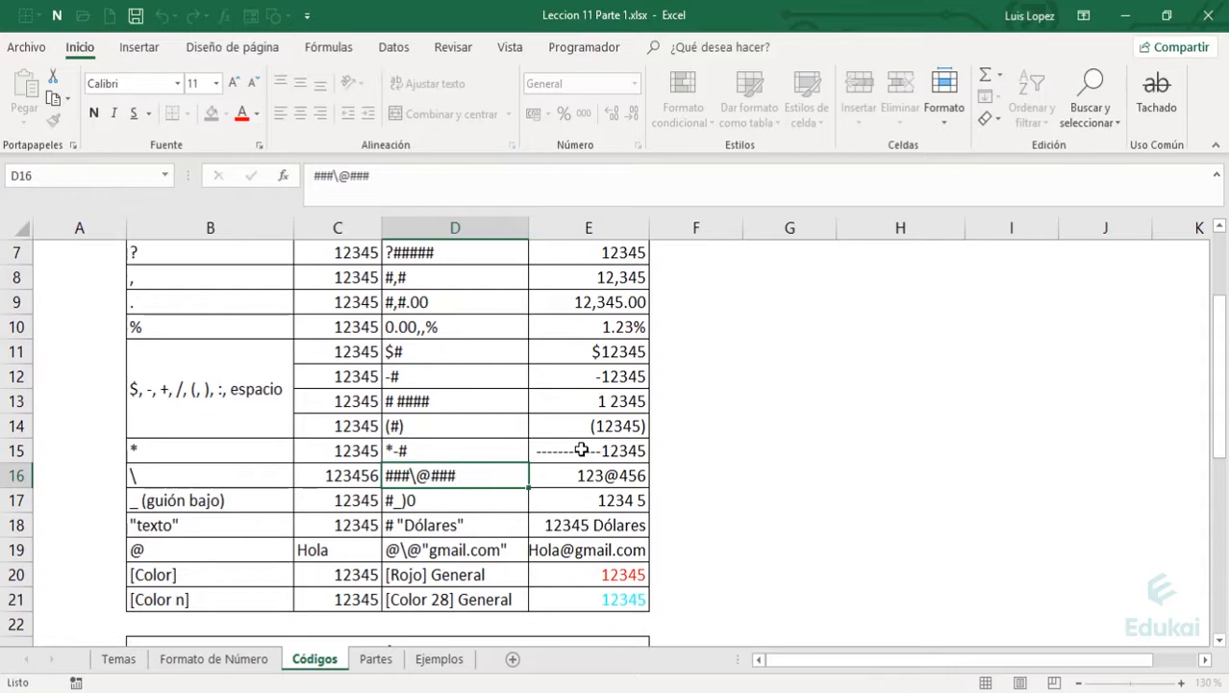
Compare the backslash code in B16 with the example format in D16 and the result in E16.
key(Right)
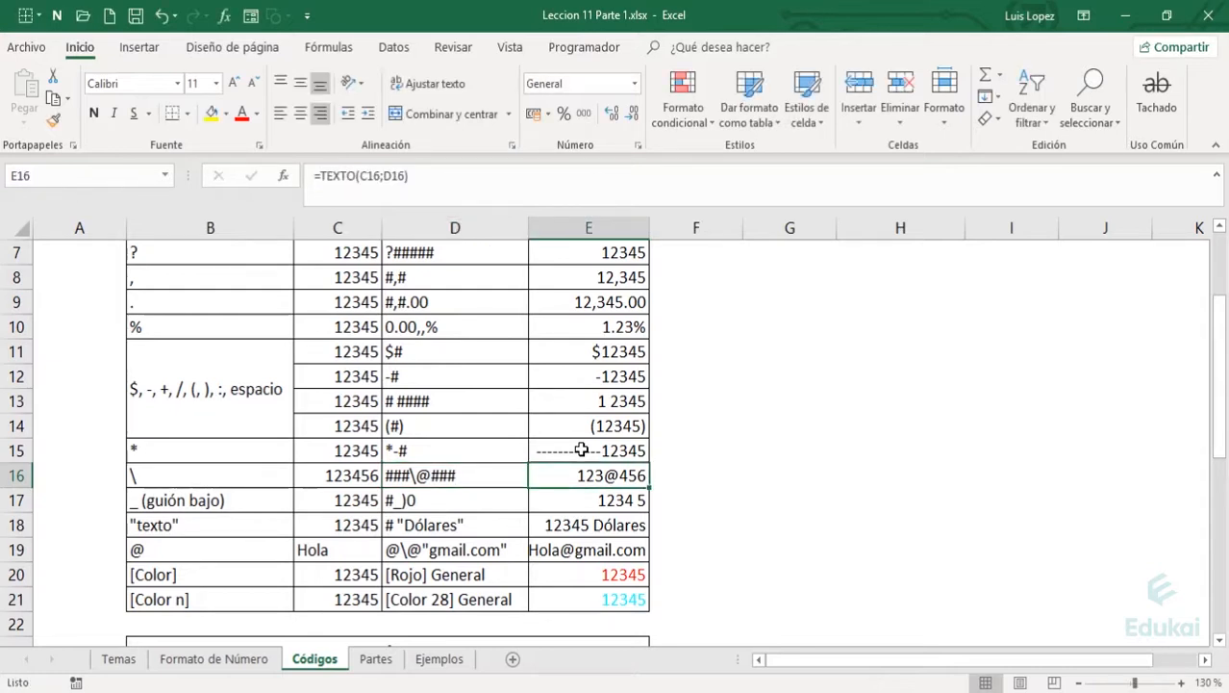
key(Left)
key(Left)
key(Left)
key(Right)
key(Right)
Try the example format in D16 without its backslash, as ###@###.
key(F2)
key(Left)
key(Left)
key(Left)
key(Left)
key(Left)
key(Right)
key(BackSpace)
key(Return)
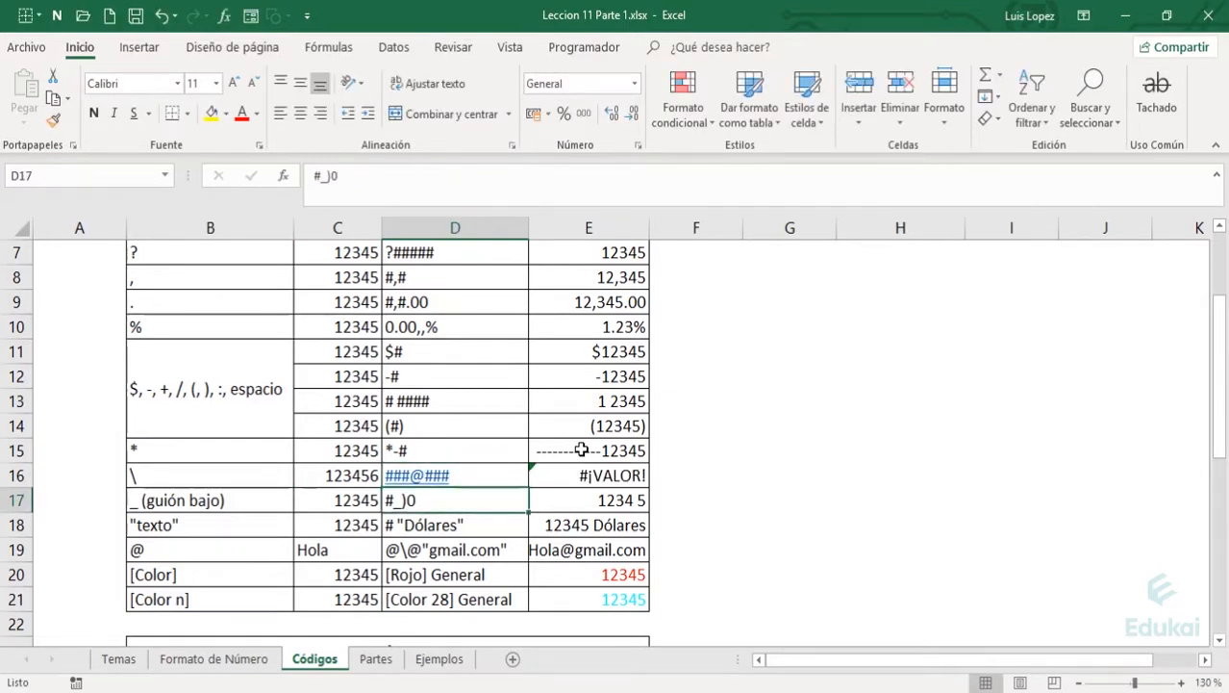
Undo the backslash removal in D16.
key(Up)
key(ctrl+z)
key(ctrl+z)
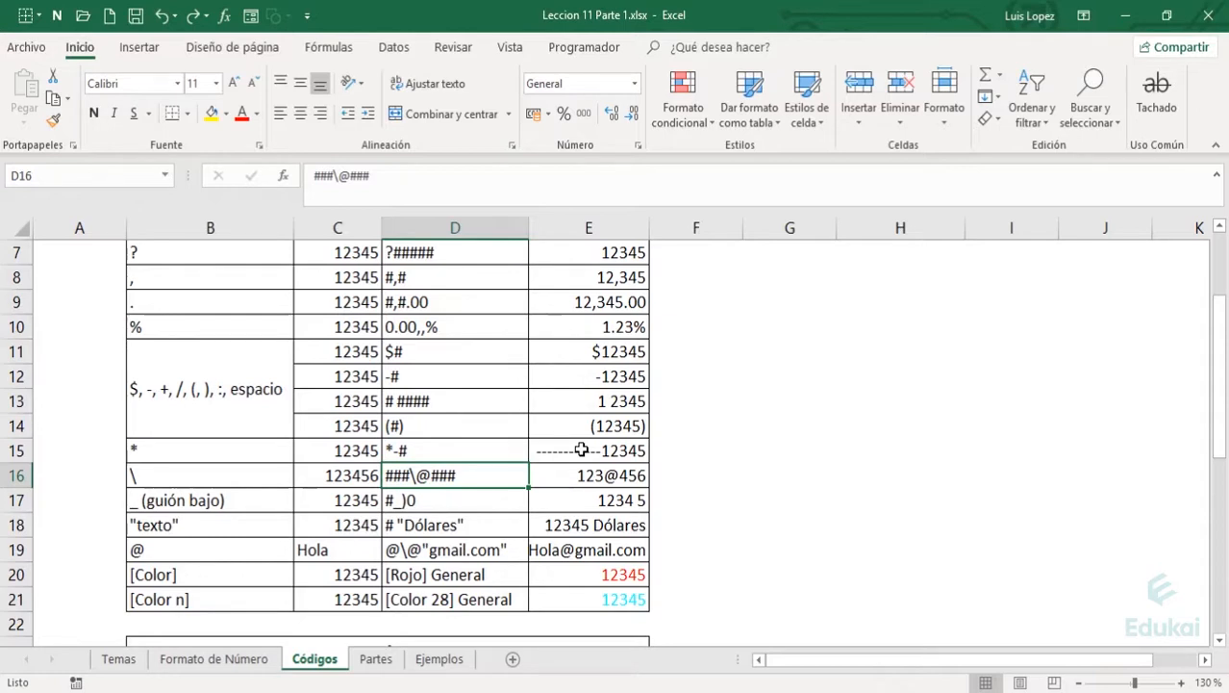
Open the format in D16 for editing and highlight its backslash.
key(F2)
key(Left)
key(Left)
key(Left)
key(Left)
key(Left)
key(Left)
key(Right)
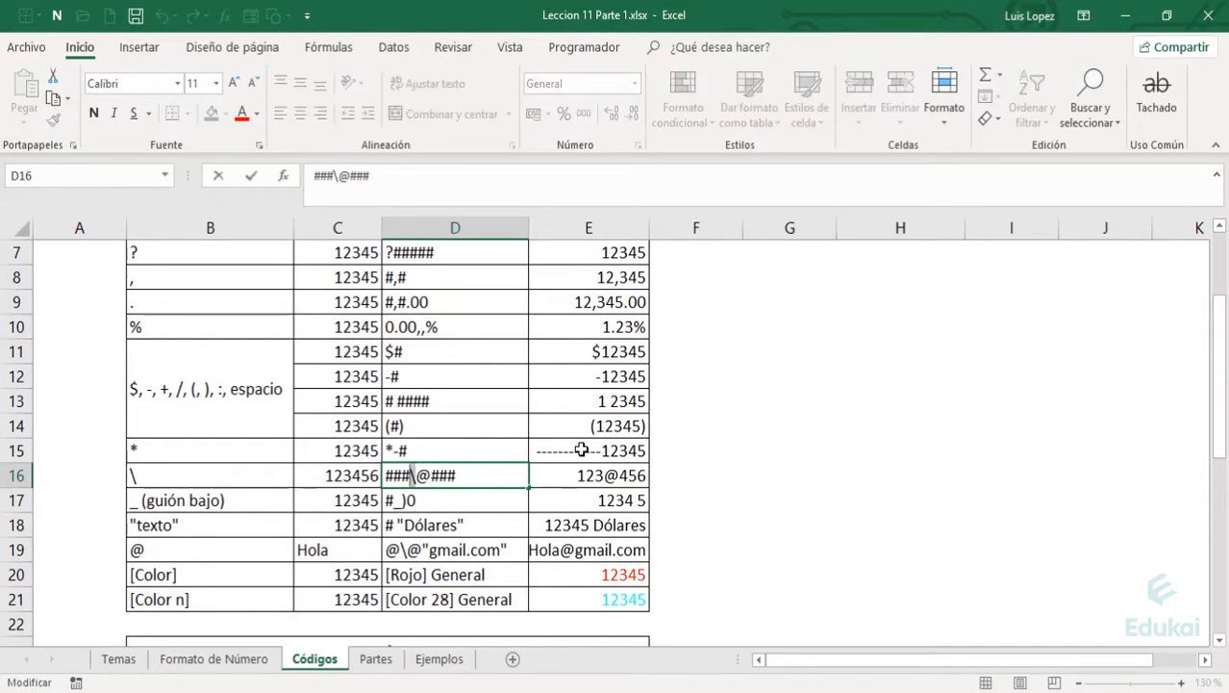
Highlight the @ that follows the backslash in D16, discard the edit, and return to the code in B16.
key(Right)
key(Right)
key(Right)
key(Left)
key(shift+Left)
key(Escape)
key(Left)
key(Left)
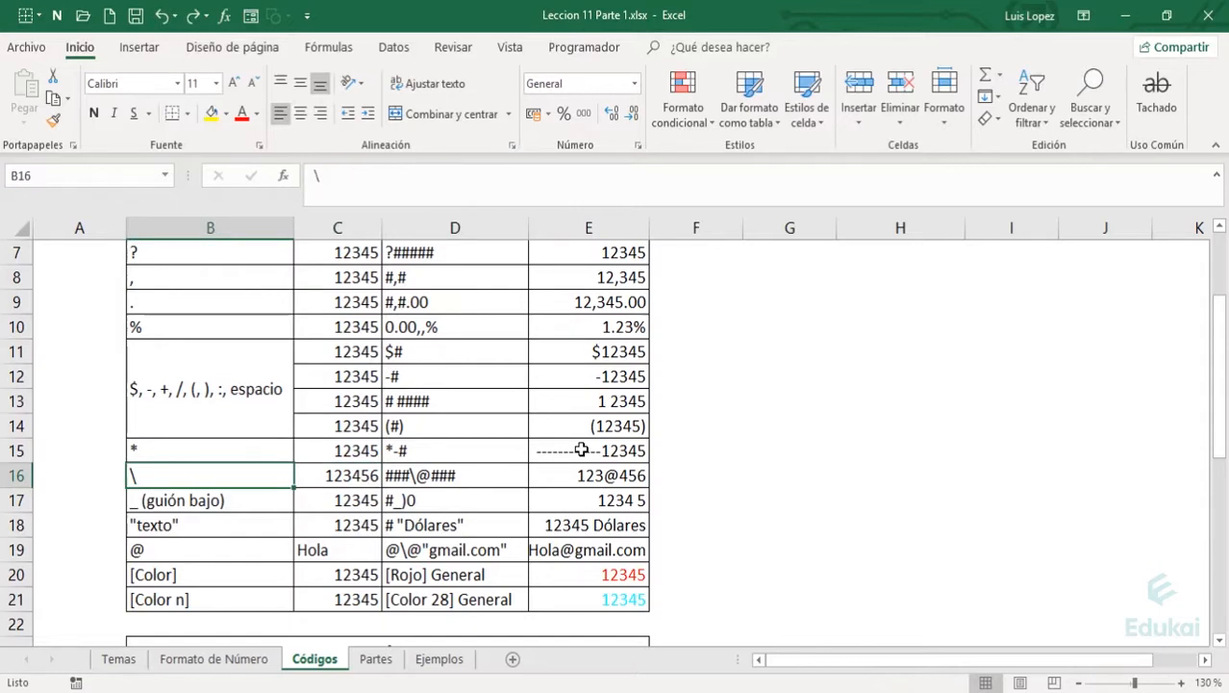
Open the underscore example format in D17 for editing and highlight its # character.
key(Down)
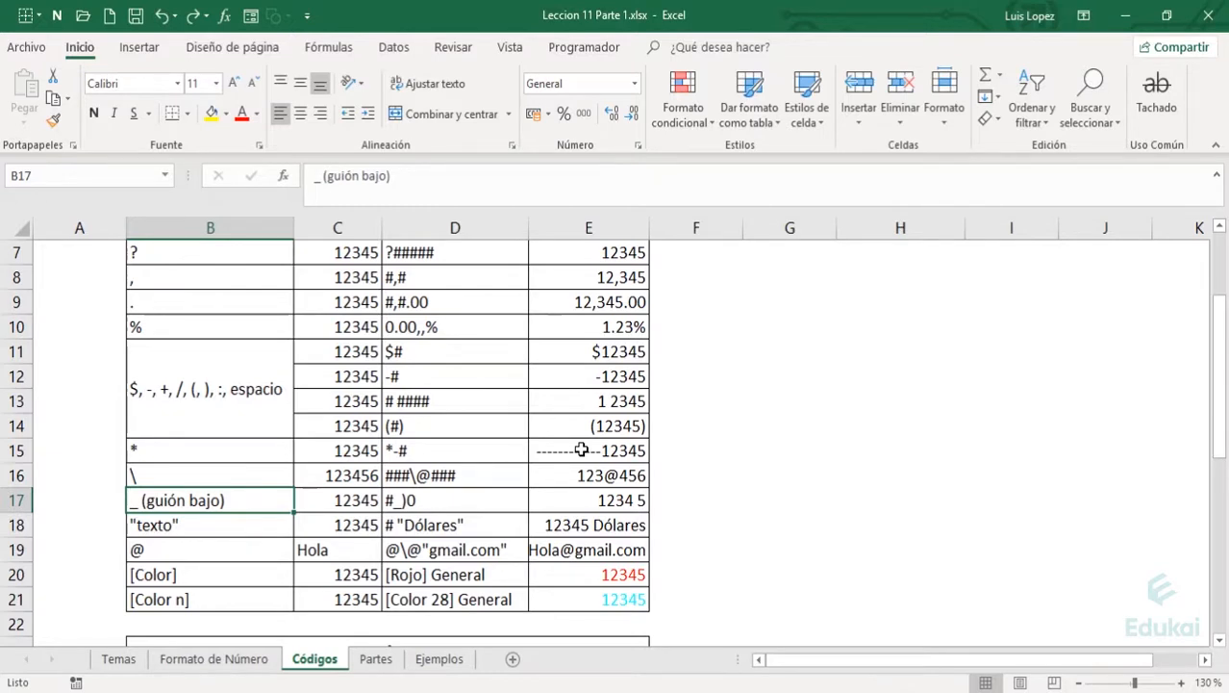
key(Right)
key(Right)
key(F2)
key(Left)
key(Left)
key(Left)
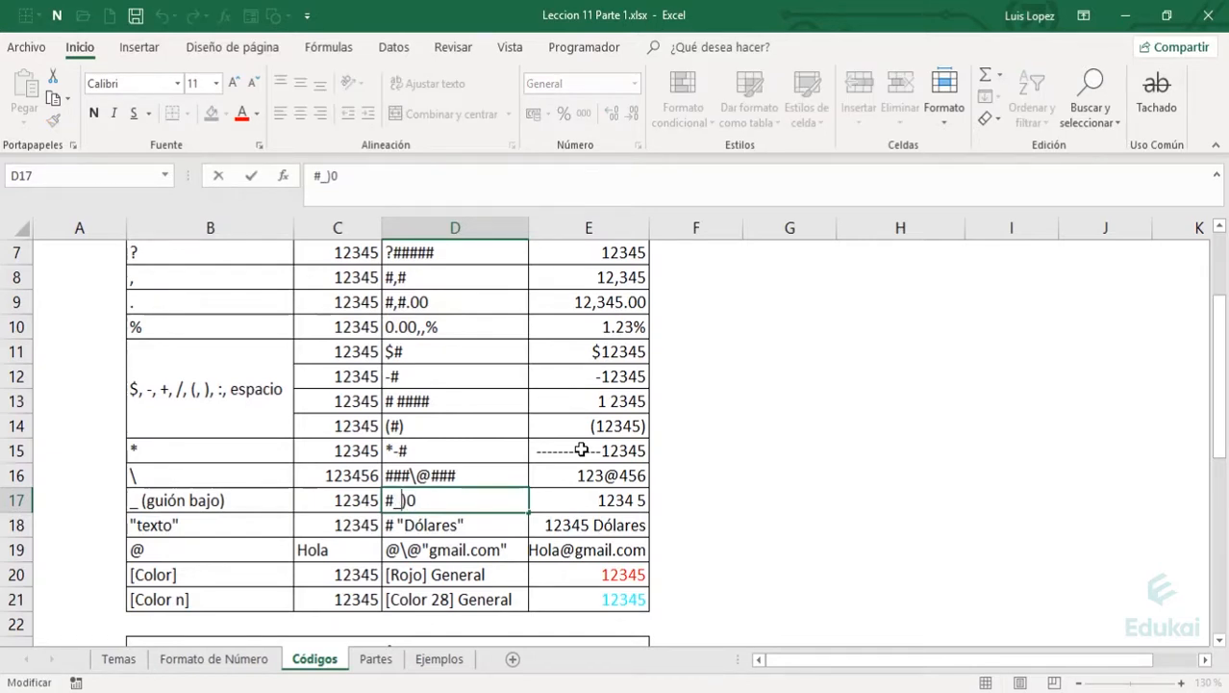
key(Left)
key(Left)
key(Right)
key(shift+Left)
Highlight the _) pair and the final 0 in D17, discard the edit, and check the result in E17.
key(Right)
key(shift+Right)
key(shift+Right)
key(Right)
key(shift+Right)
key(Escape)
key(Right)
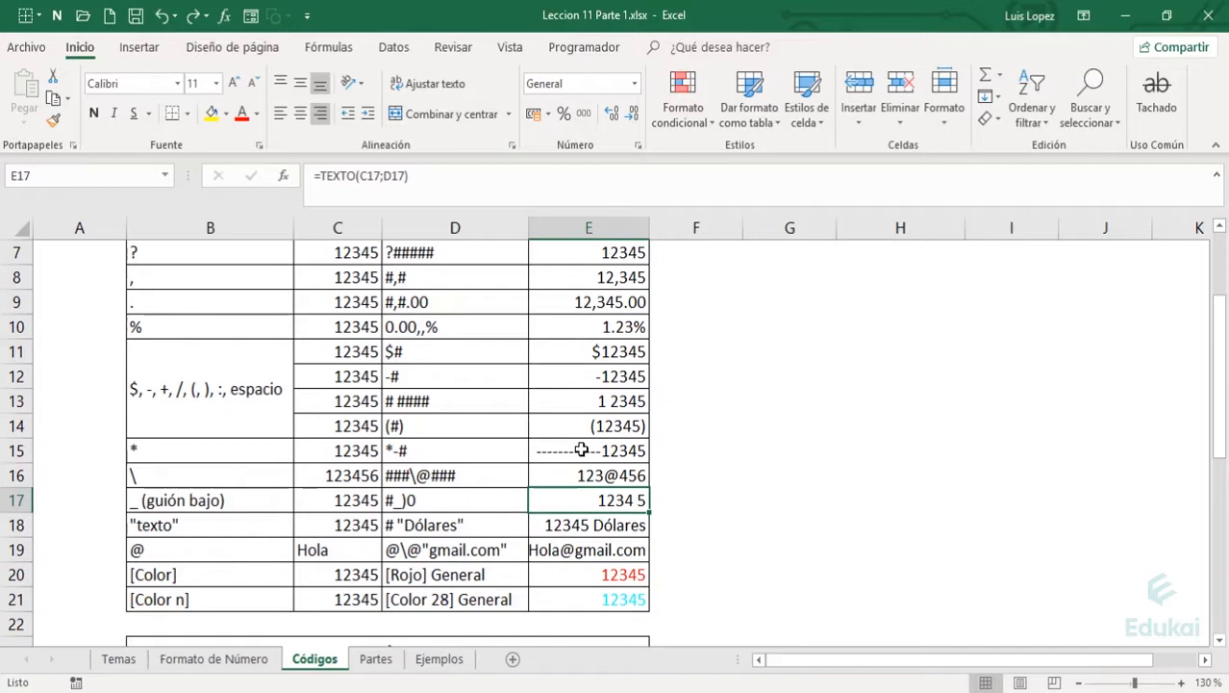
Open the quoted-text code in B18 for editing, highlight the word texto between the quotation marks, and leave the cell as it is.
key(Left)
key(Left)
key(Left)
key(Down)
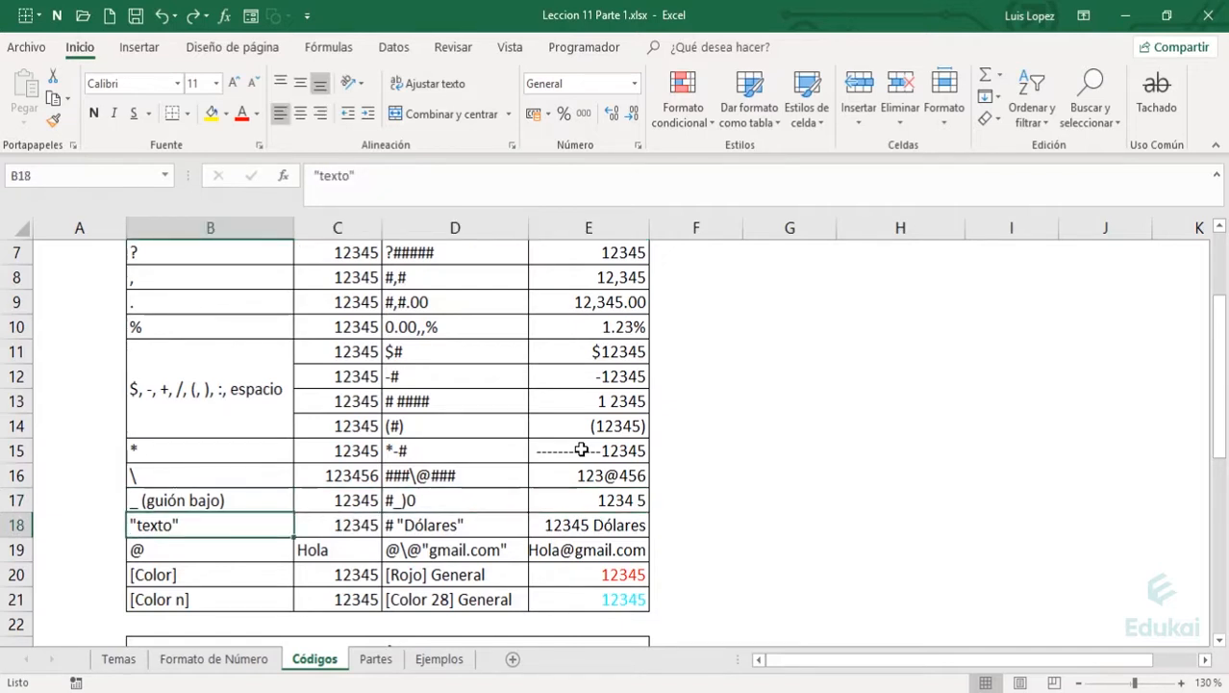
key(F2)
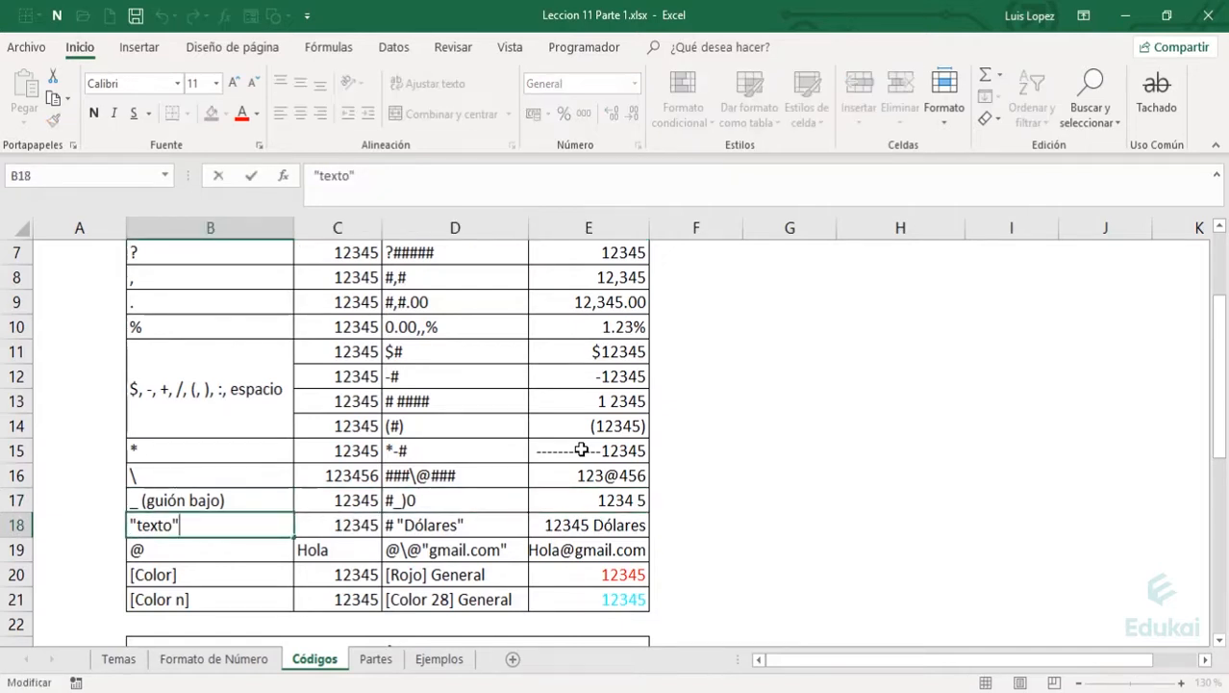
key(Left)
key(Left)
key(Left)
key(Left)
key(Left)
key(Left)
key(shift+Right)
key(shift+Right)
key(shift+Right)
key(shift+Right)
key(shift+Right)
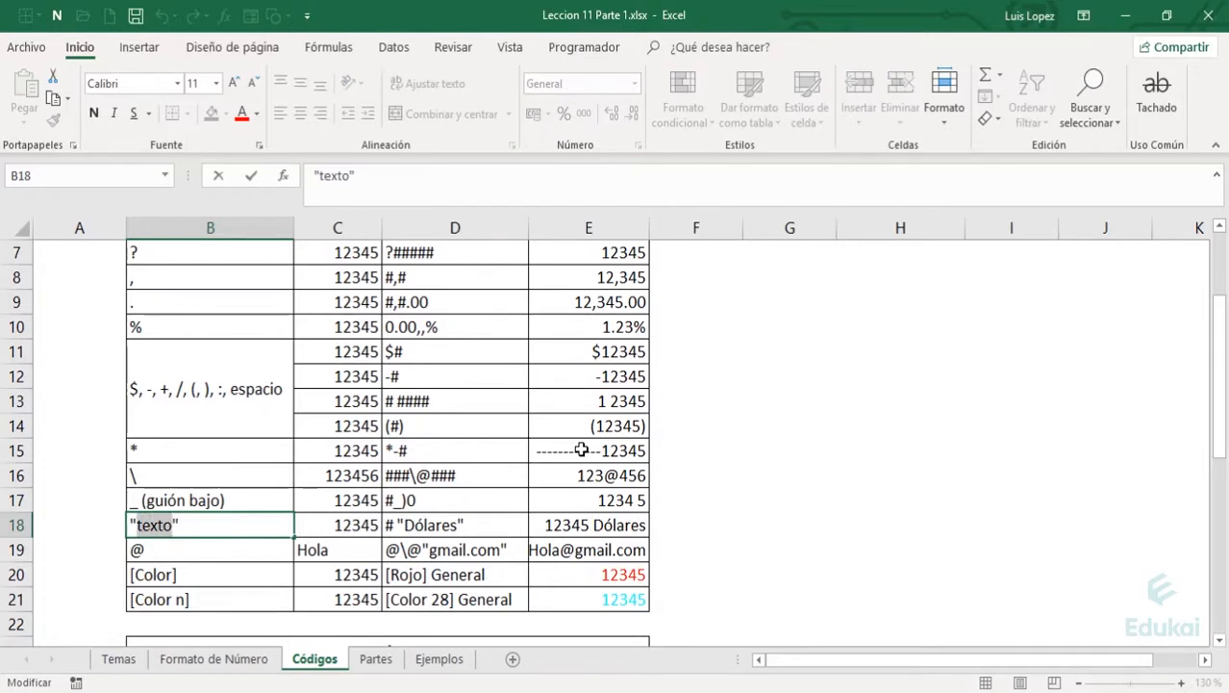
key(End)
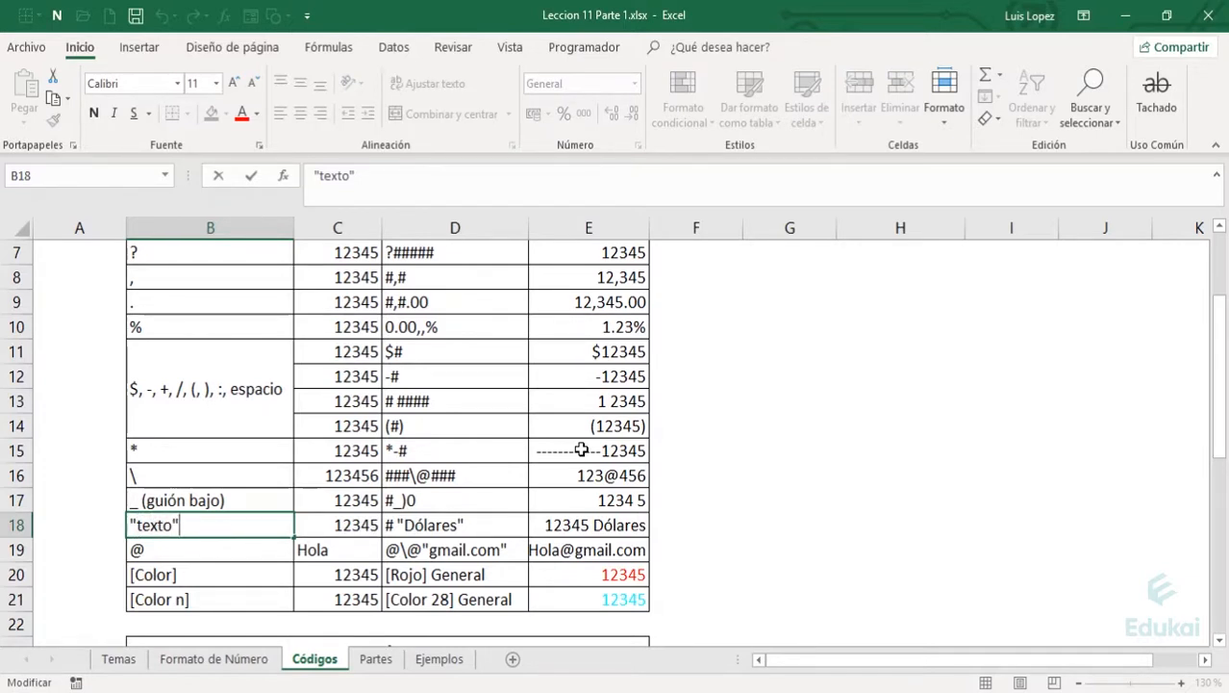
key(Tab)
Open the quoted-text example format in D18 for editing and highlight its # character.
key(Right)
key(F2)
key(Left)
key(Left)
key(Left)
key(Left)
key(Left)
key(Left)
key(Left)
key(Left)
key(Left)
key(Left)
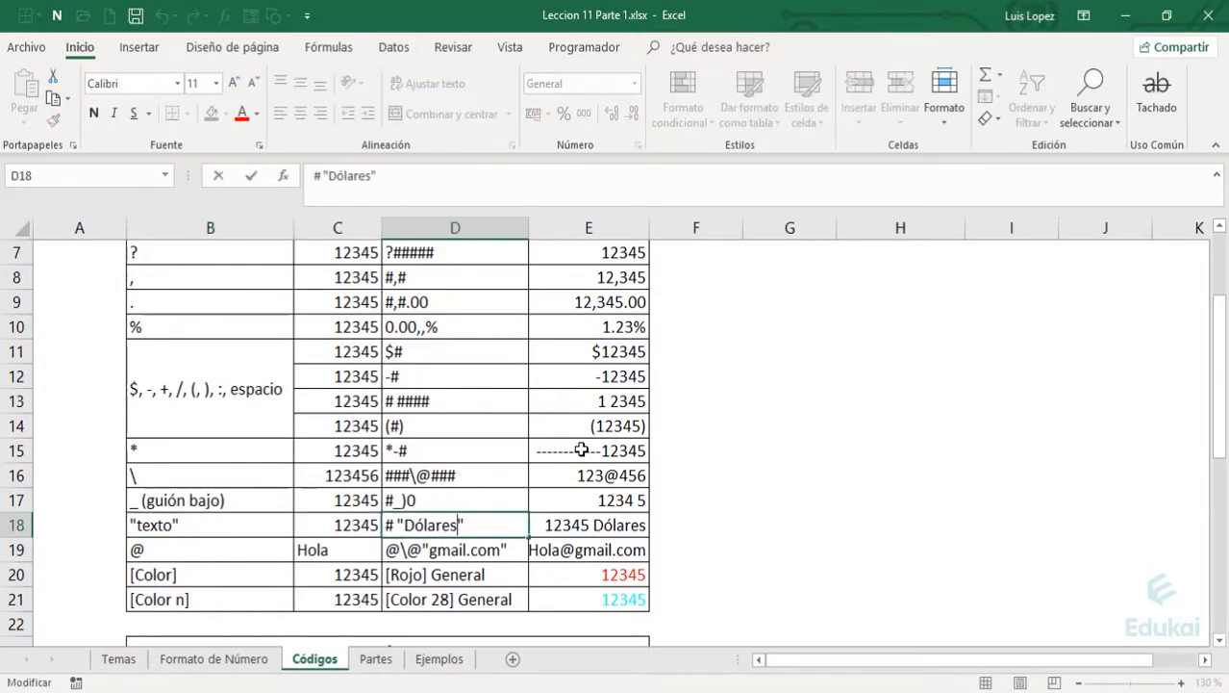
key(shift+Left)
Highlight the quoted "Dólares" text in D18, leave the format as it is, and check the result in E18.
key(Right)
key(Right)
key(shift+Right)
key(shift+Right)
key(shift+Right)
key(shift+Right)
key(shift+Right)
key(shift+Right)
key(shift+Right)
key(shift+Right)
key(shift+Right)
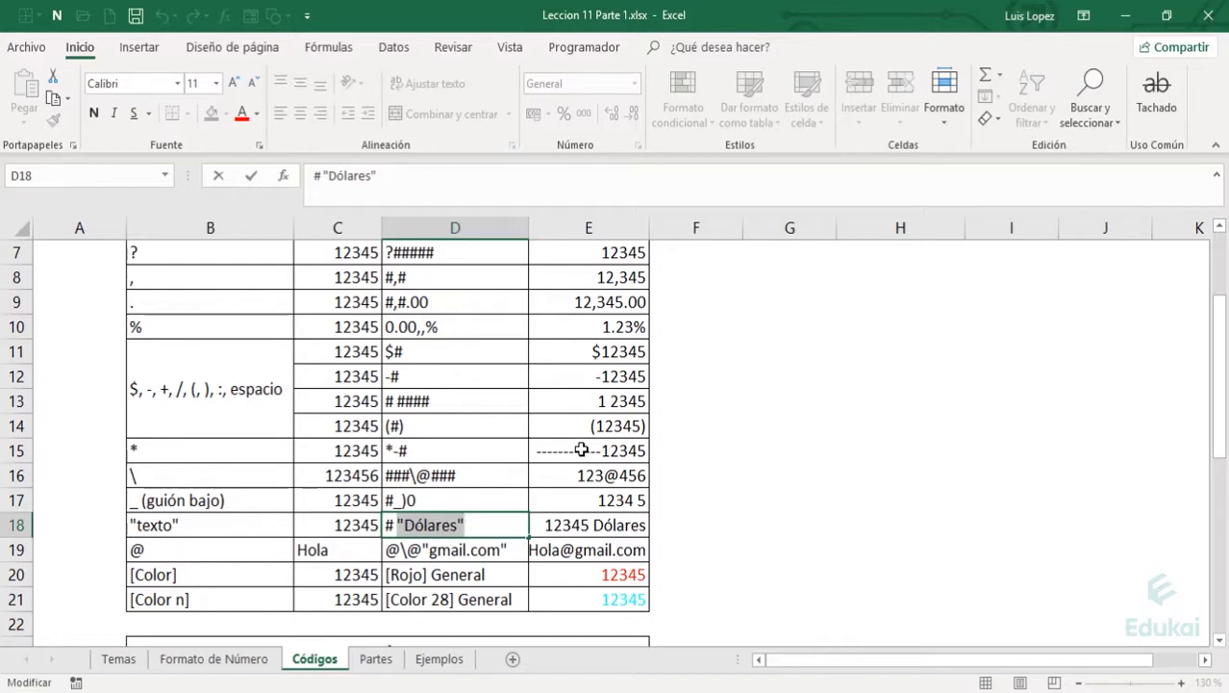
key(Right)
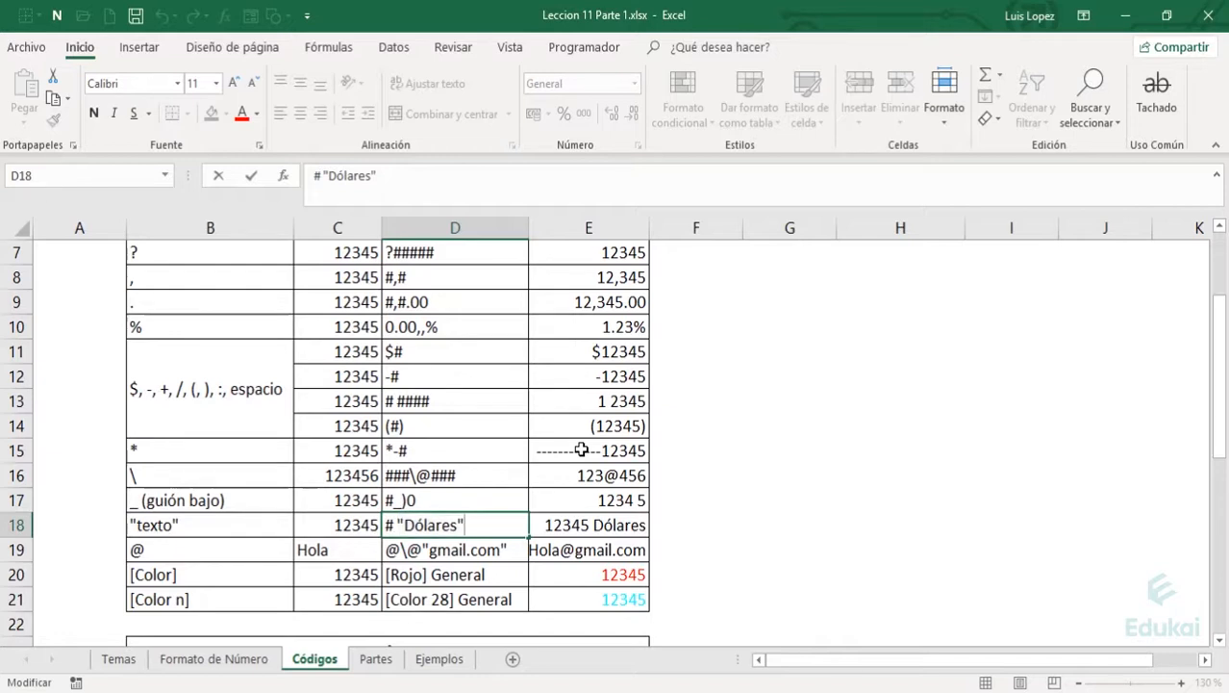
key(Return)
key(Up)
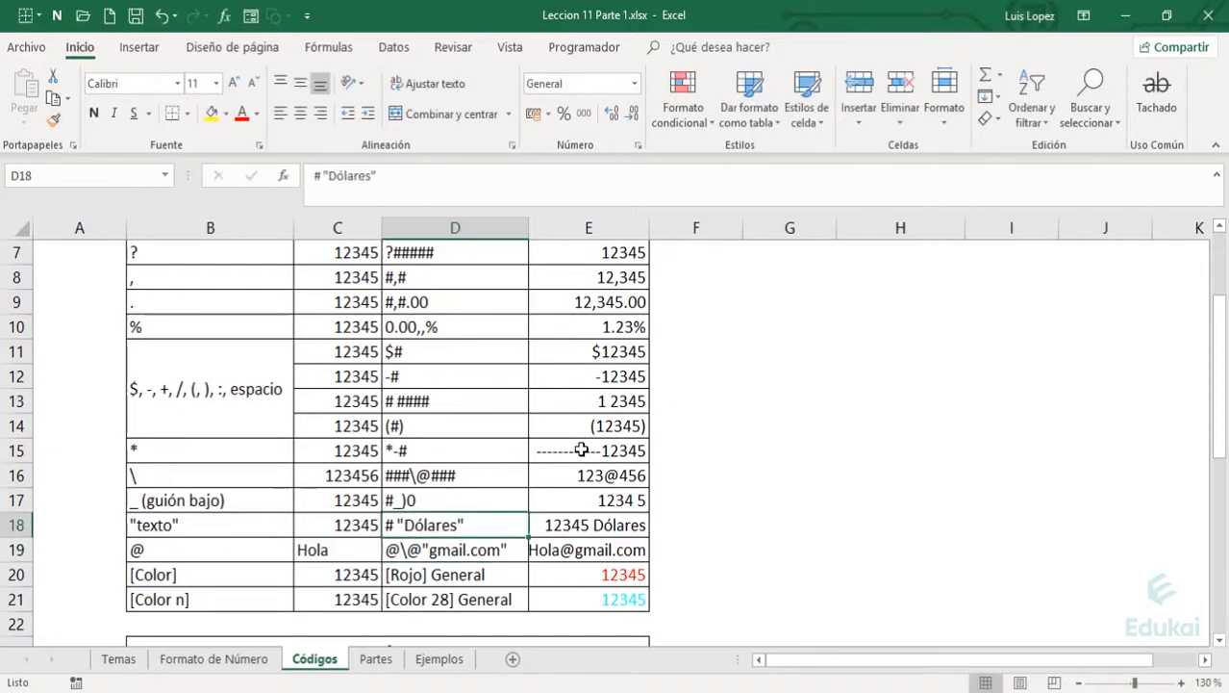
key(Right)
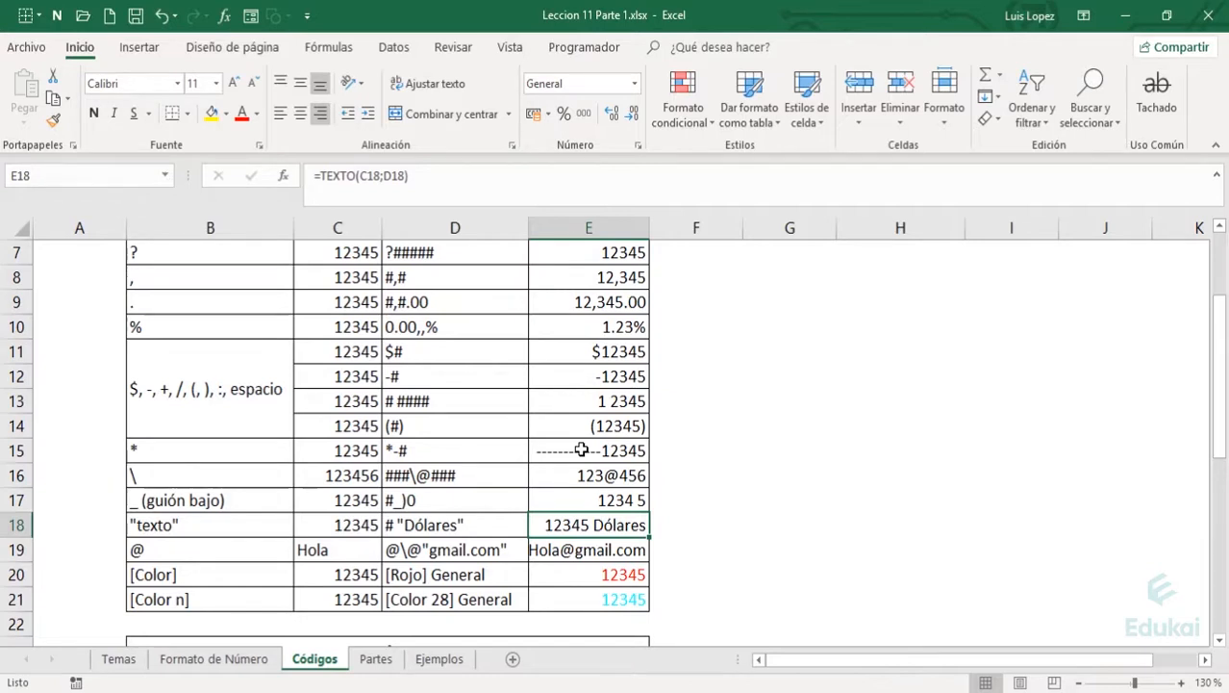
Examine the @ code in B19, open its example format in D19 for editing, and highlight the first @.
key(Left)
key(Left)
key(Left)
key(Down)
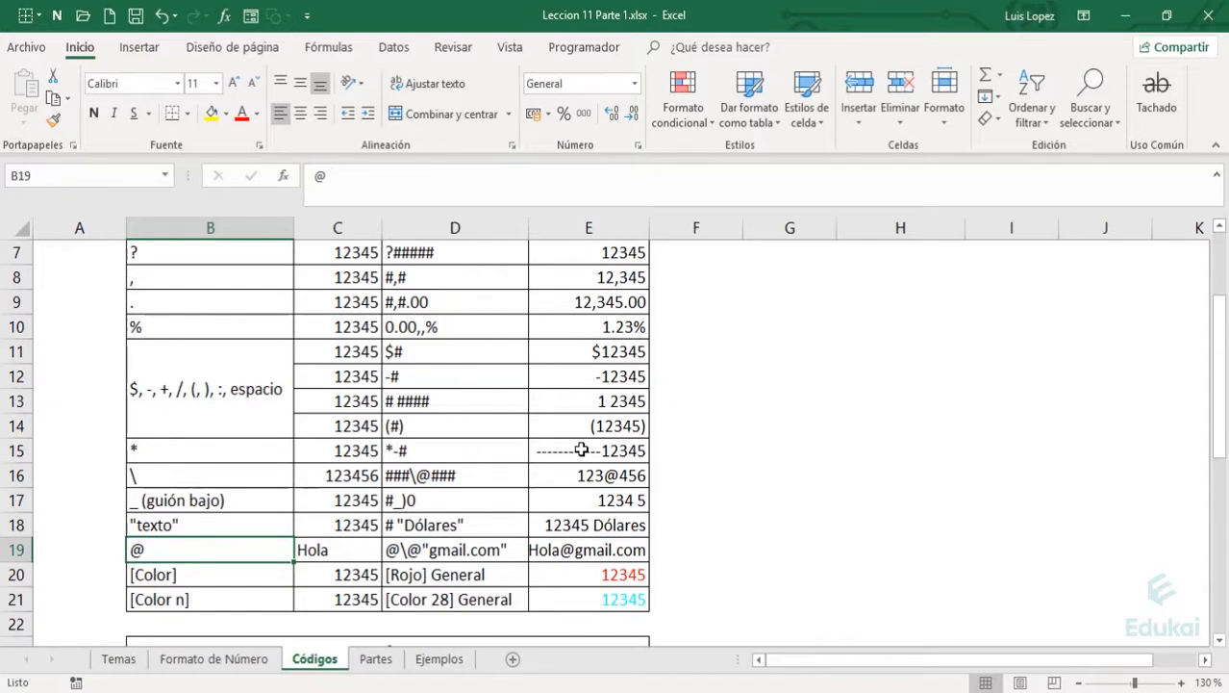
key(Right)
key(Right)
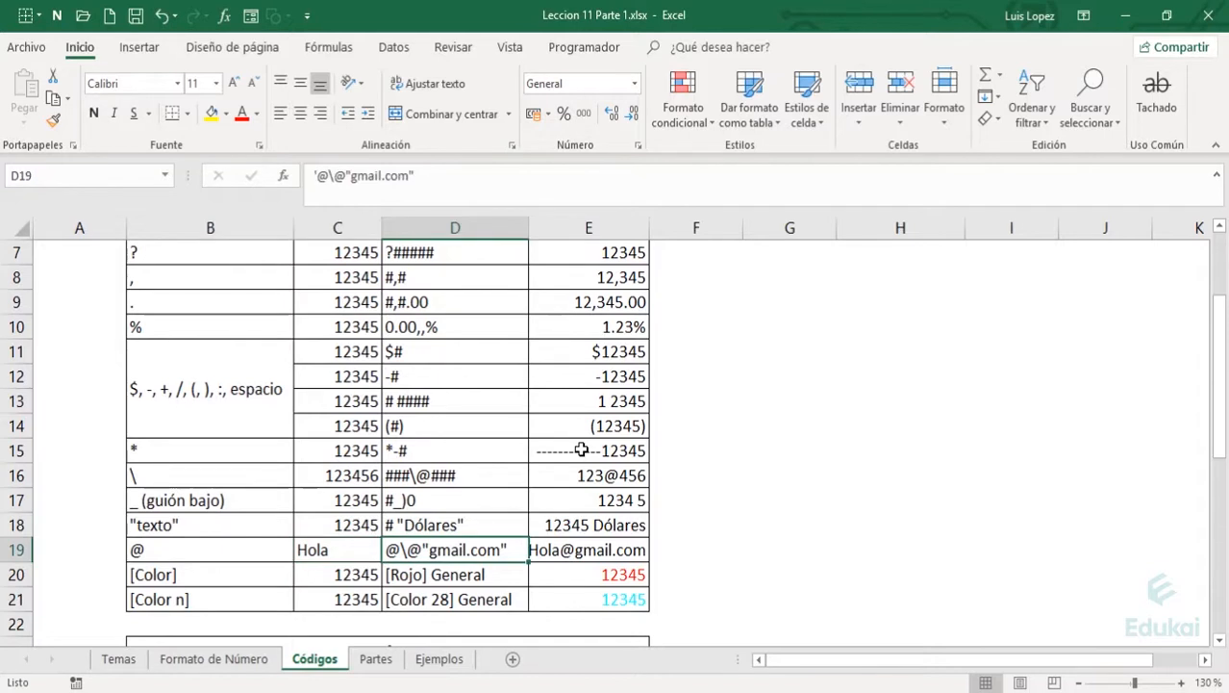
key(F2)
key(Left)
key(Left)
key(Left)
key(Left)
key(Left)
key(Left)
key(Left)
key(Left)
key(Left)
key(Left)
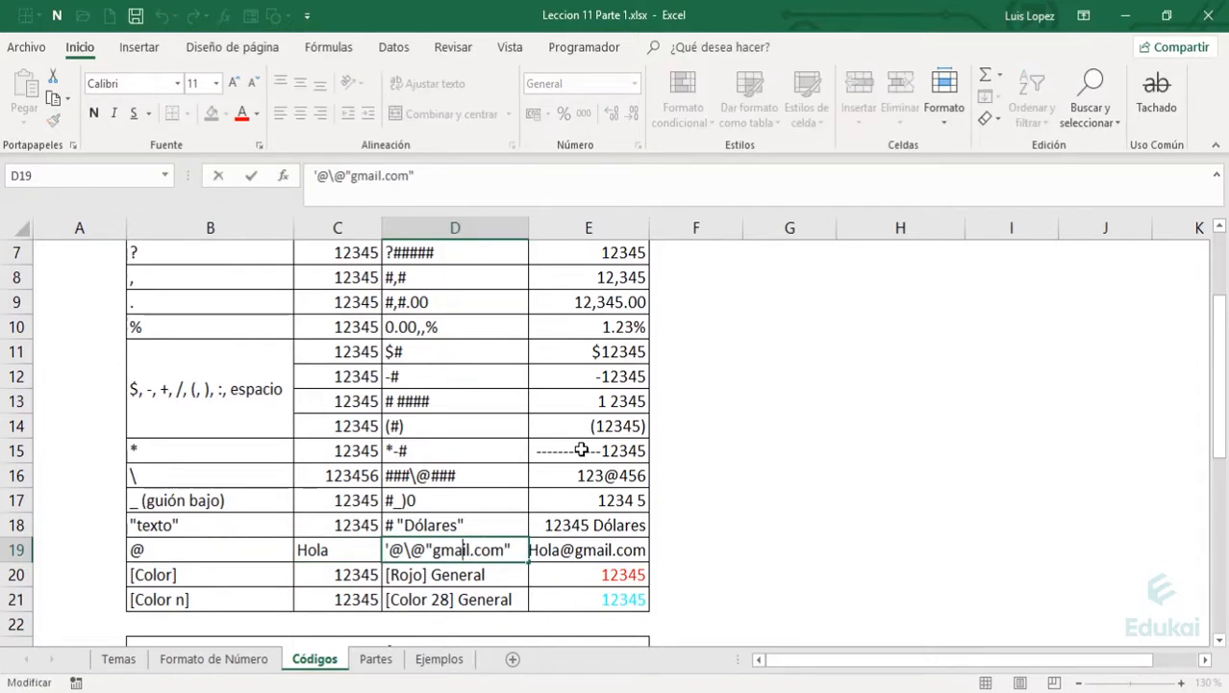
key(Left)
key(Left)
key(Left)
key(shift+Left)
Highlight the \@ pair in D19 and compare it with the first @ of the format.
key(Right)
key(Right)
key(shift+Right)
key(Left)
key(Left)
key(shift+Right)
key(shift+Right)
key(Left)
key(Right)
key(Left)
key(Right)
key(shift+Right)
key(Left)
key(Left)
key(Left)
key(shift+Right)
key(Right)
key(shift+Right)
Highlight the quoted "gmail.com" text in D19 and close the cell with the format as it is.
key(Right)
key(shift+Right)
key(shift+Right)
key(shift+Right)
key(shift+Right)
key(shift+Right)
key(shift+Right)
key(shift+Right)
key(shift+Right)
key(shift+Right)
key(shift+Right)
key(shift+Right)
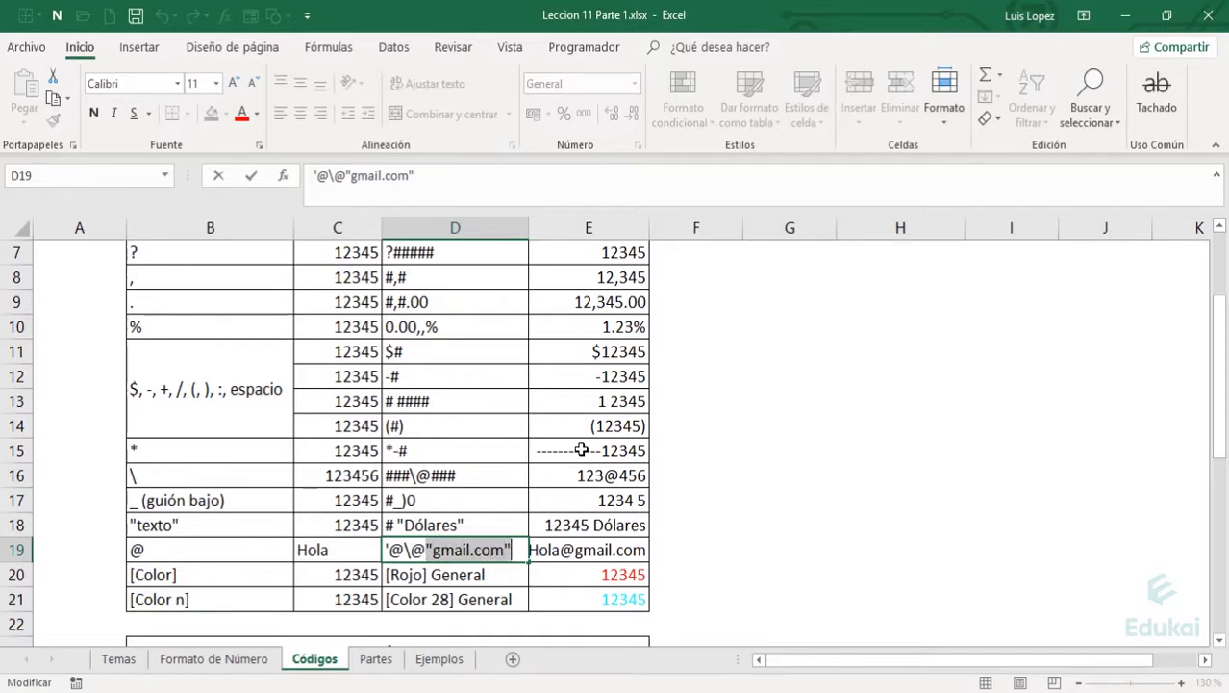
key(Return)
Compare the source text in C19 and the format in D19 with the result in E19.
key(Up)
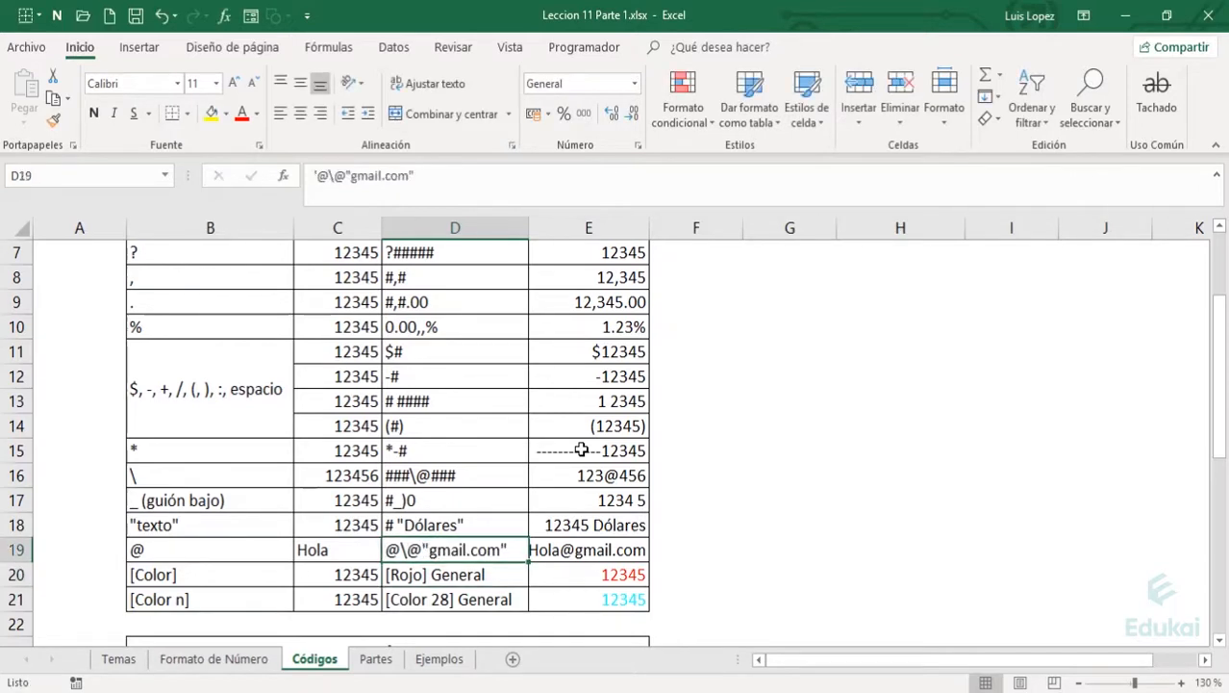
key(Right)
key(Left)
key(Left)
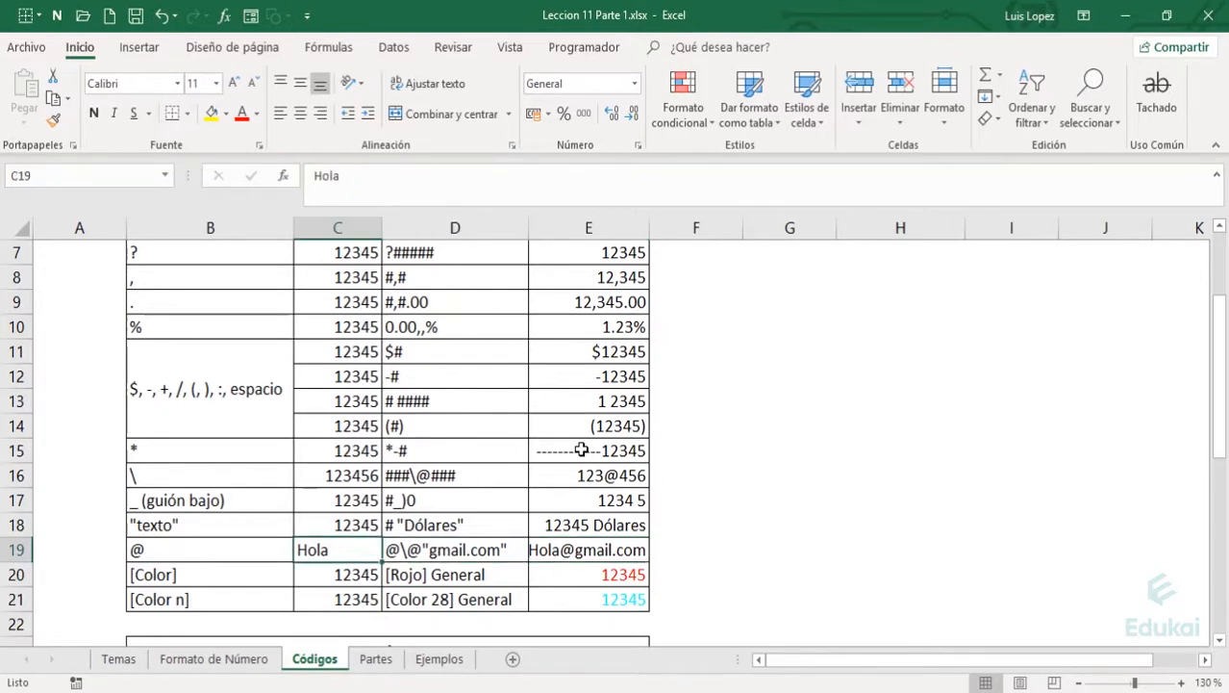
key(Right)
key(Right)
key(Right)
key(Left)
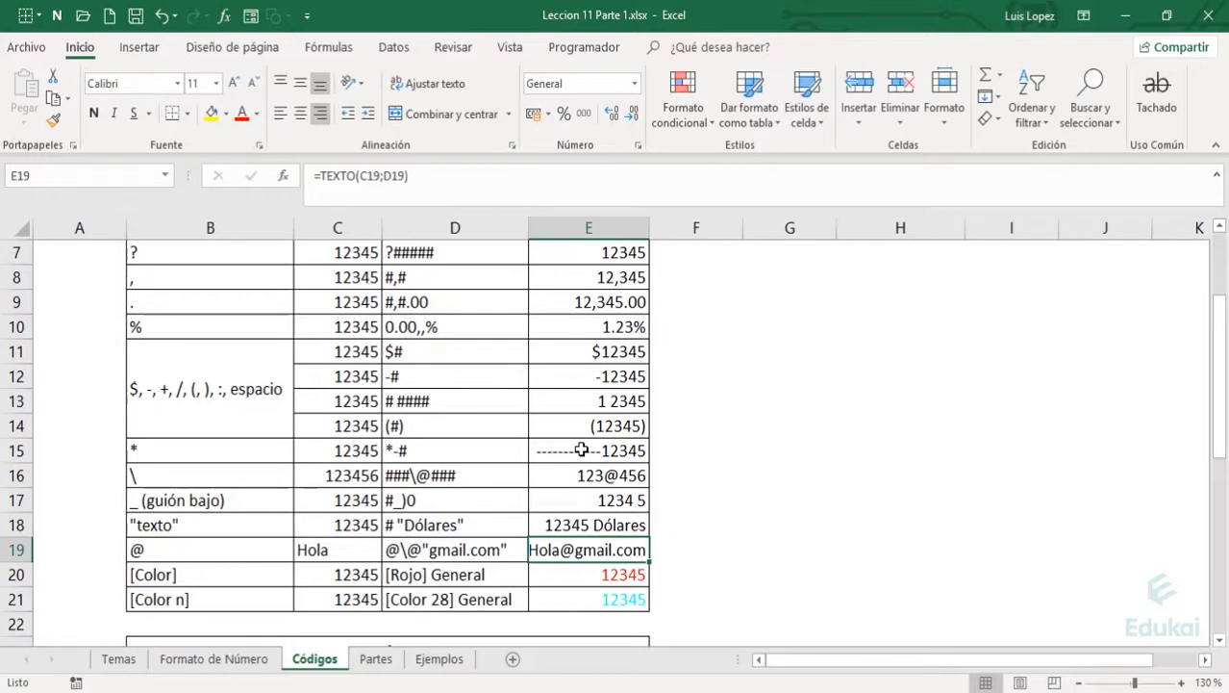
Examine the [Color] code in B20, open its example format in D20 for editing, and highlight the [Rojo] part.
key(Left)
key(Left)
key(Left)
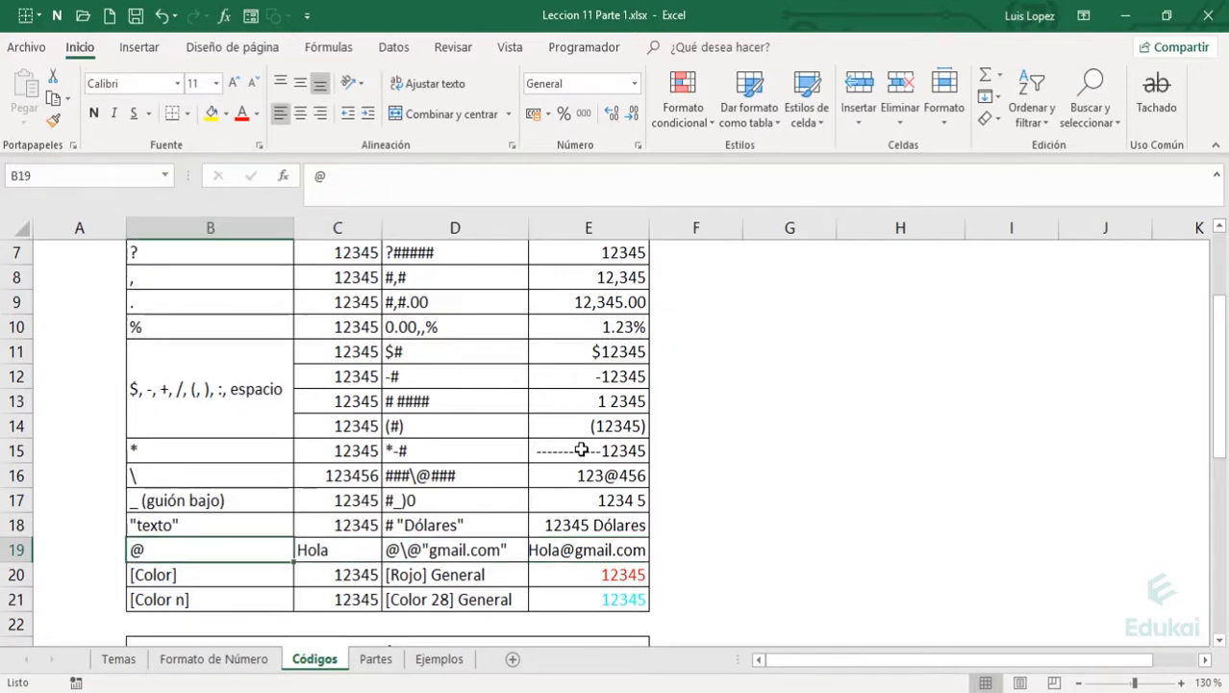
key(Down)
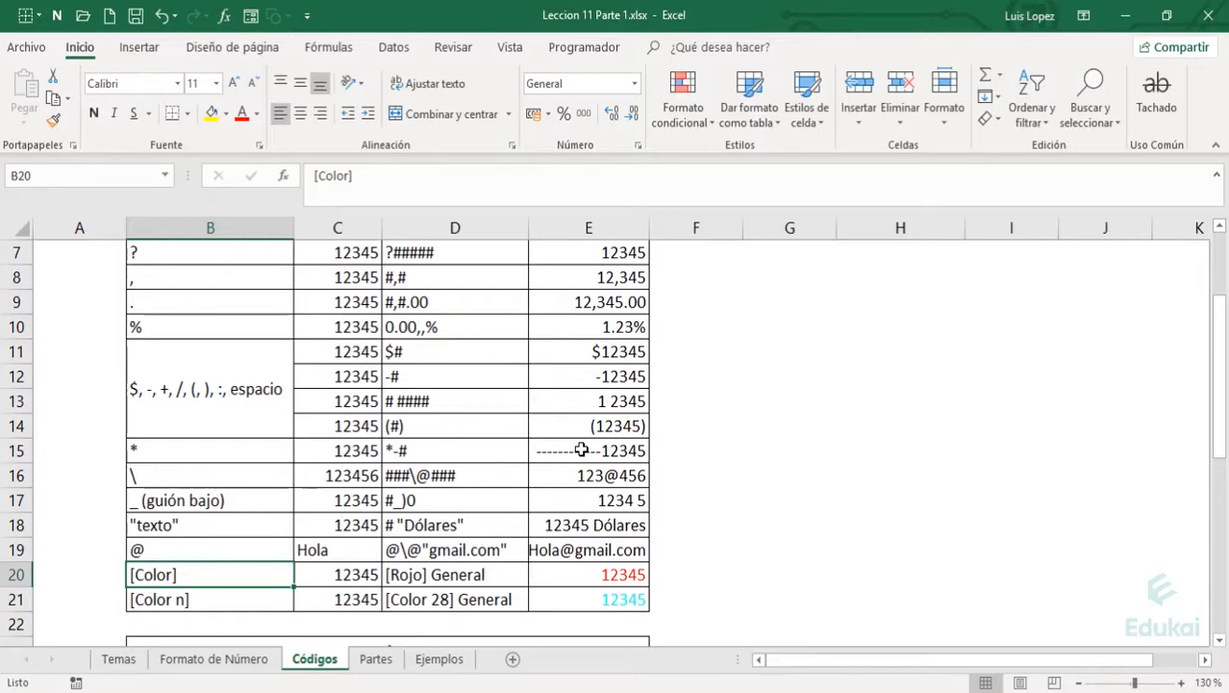
key(Right)
key(Right)
key(F2)
key(Left)
key(Left)
key(Left)
key(Left)
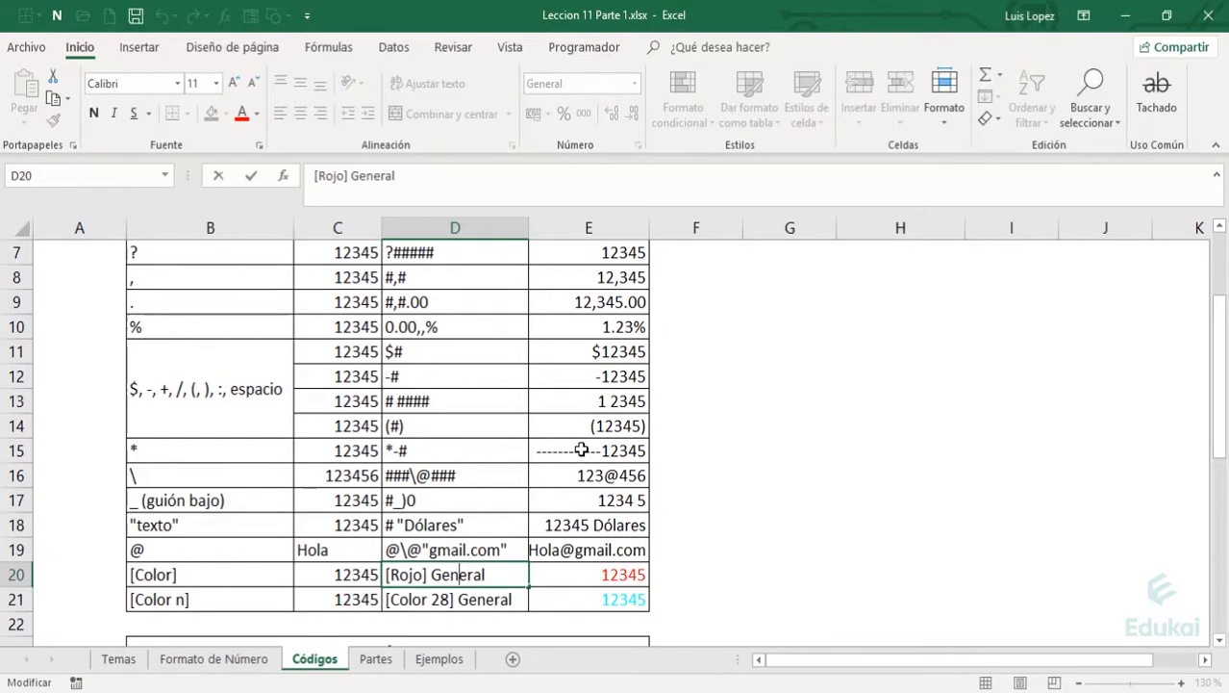
key(Left)
key(Left)
key(Left)
key(Left)
key(shift+Left)
key(shift+Left)
key(shift+Left)
key(shift+Left)
key(shift+Left)
key(shift+Left)
Highlight the word General in the D20 example format.
key(Right)
key(Right)
key(shift+Right)
key(shift+Right)
key(shift+Right)
key(shift+Right)
key(shift+Right)
key(shift+Right)
key(shift+Right)
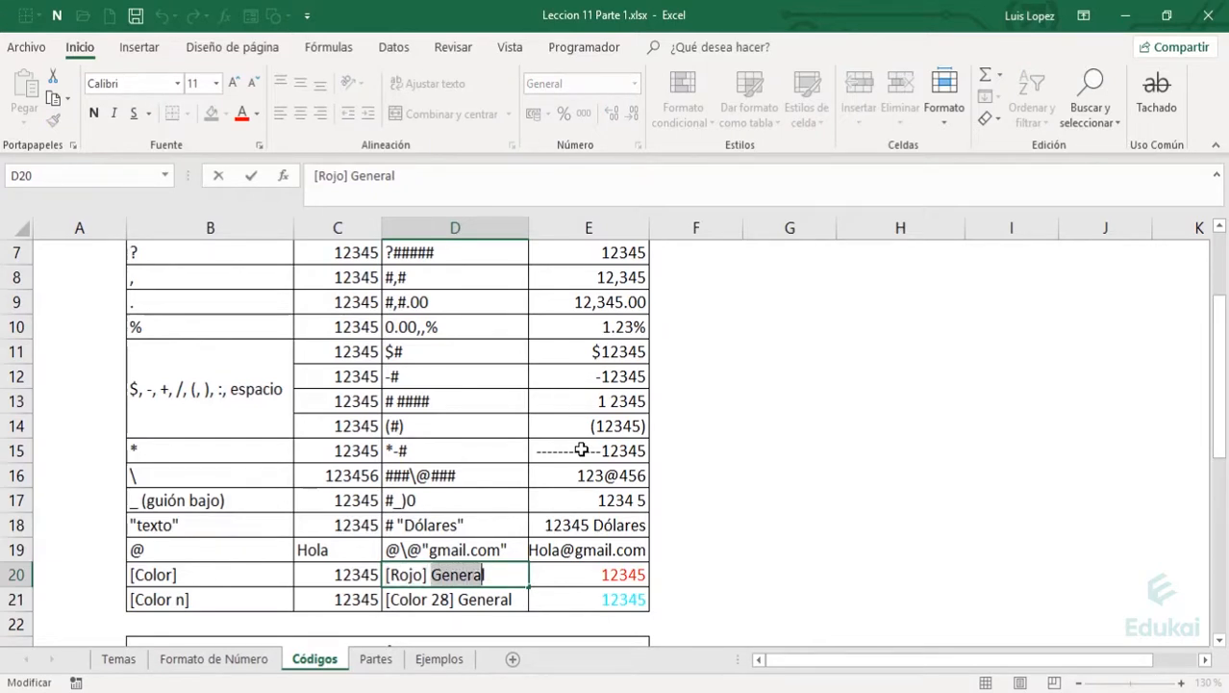
key(Right)
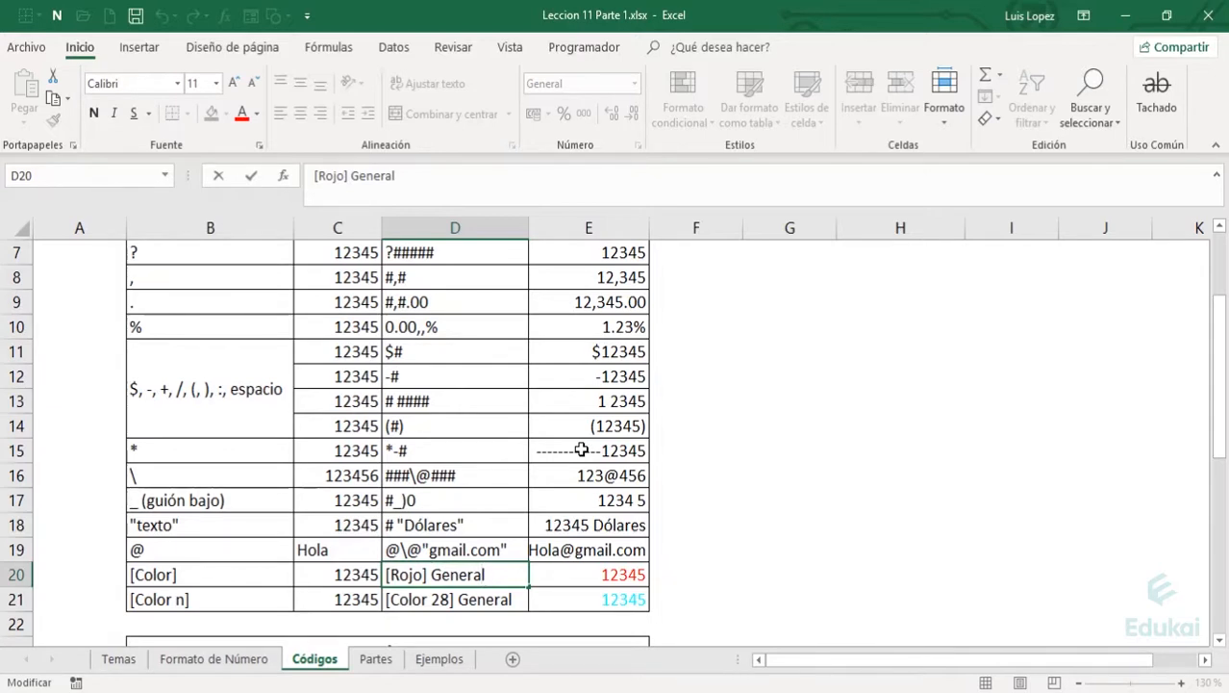
Close D20 with the format as it is and compare it with the result in E20 and the code in B20.
key(Left)
key(Left)
key(Left)
key(Left)
key(Left)
key(Left)
key(Left)
key(Left)
key(Left)
key(Right)
key(Escape)
key(Right)
key(Left)
key(Left)
key(Left)
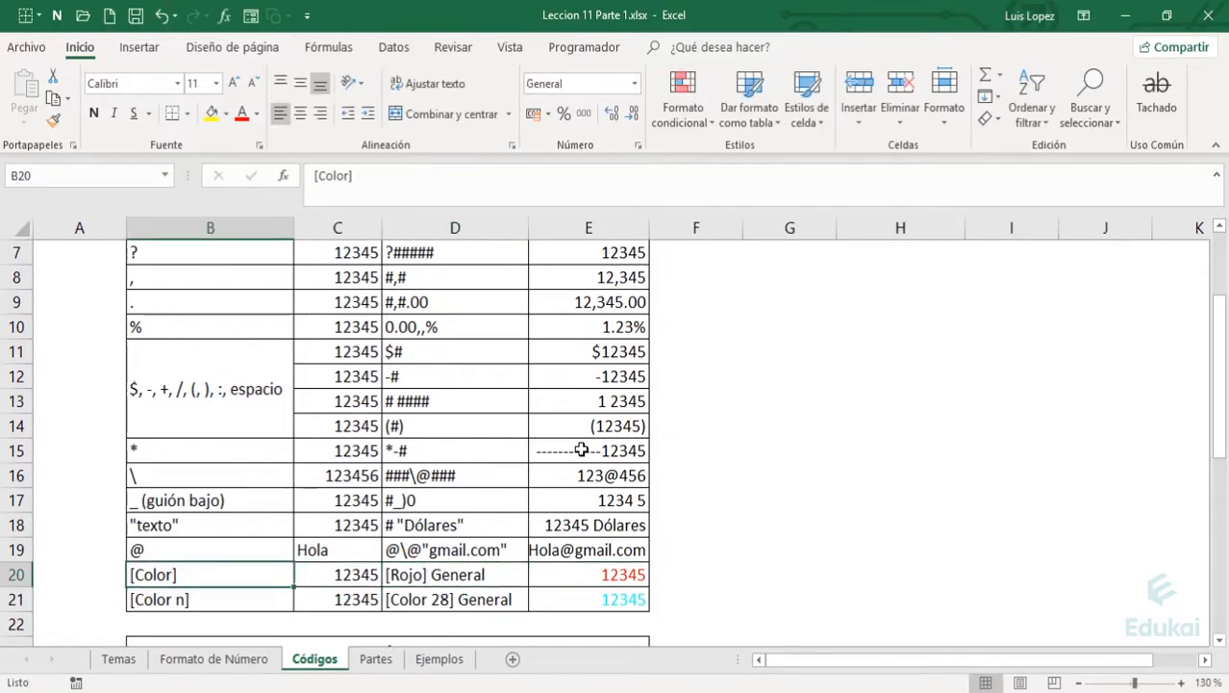
Compare the [Color n] code in B21 with [Color] in B20, and highlight the n in B21 without changing the cell.
key(Down)
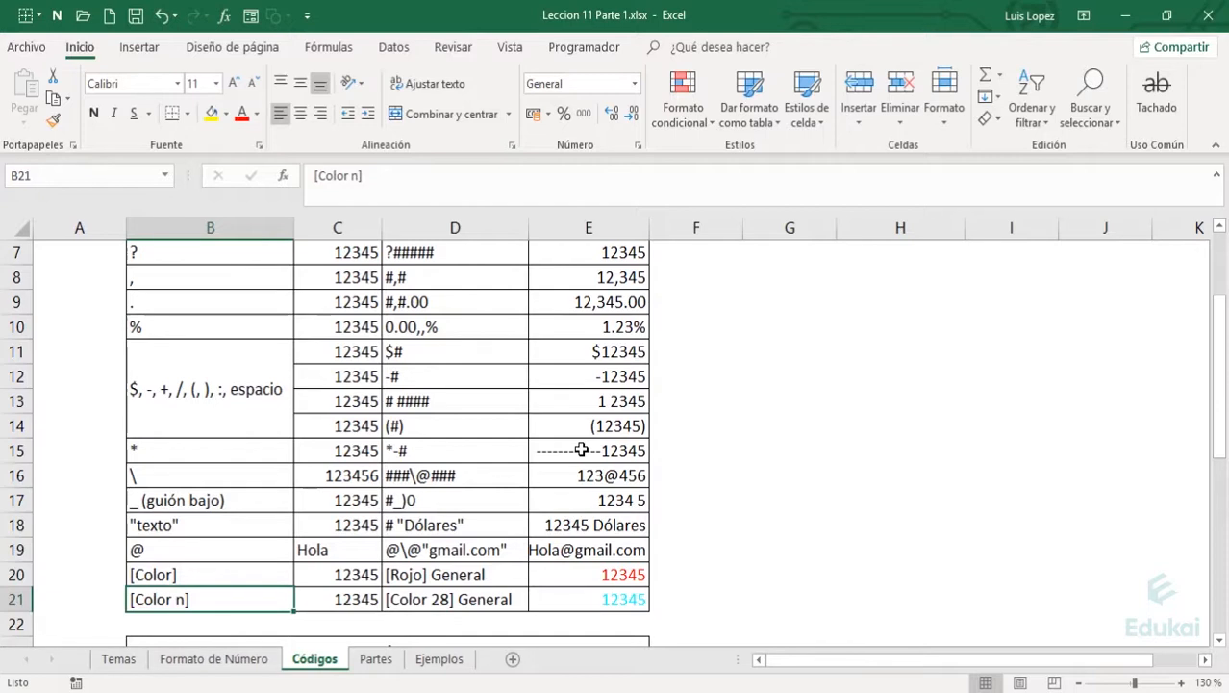
key(Up)
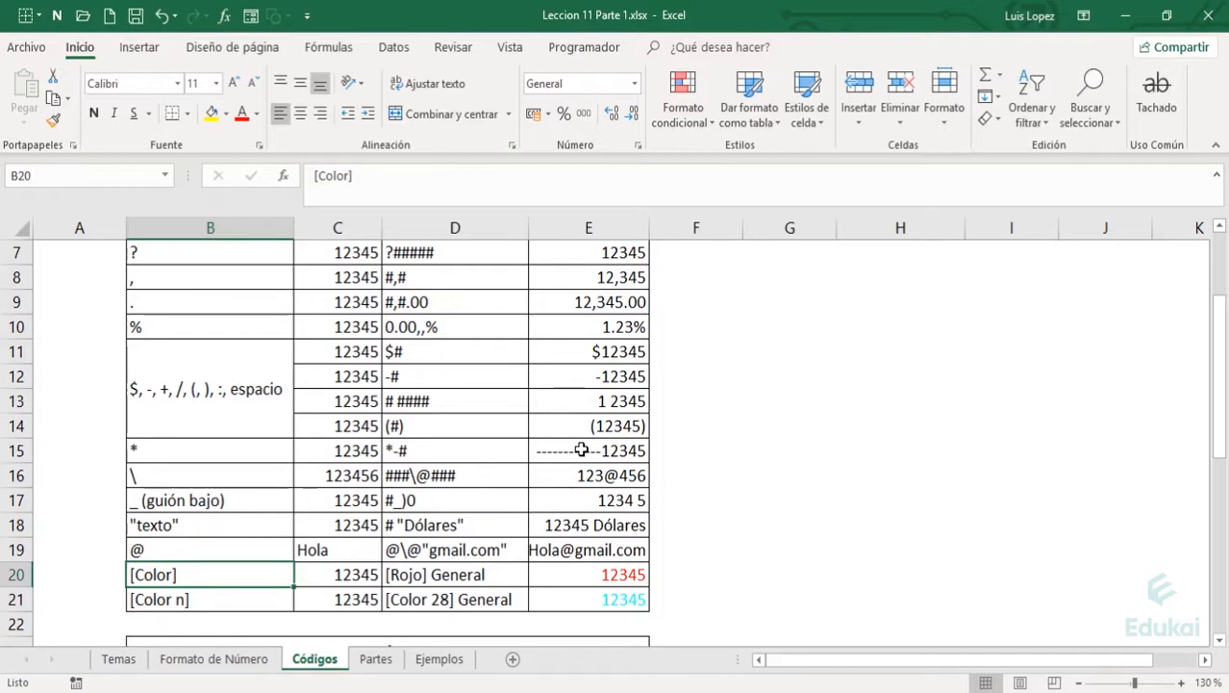
key(Down)
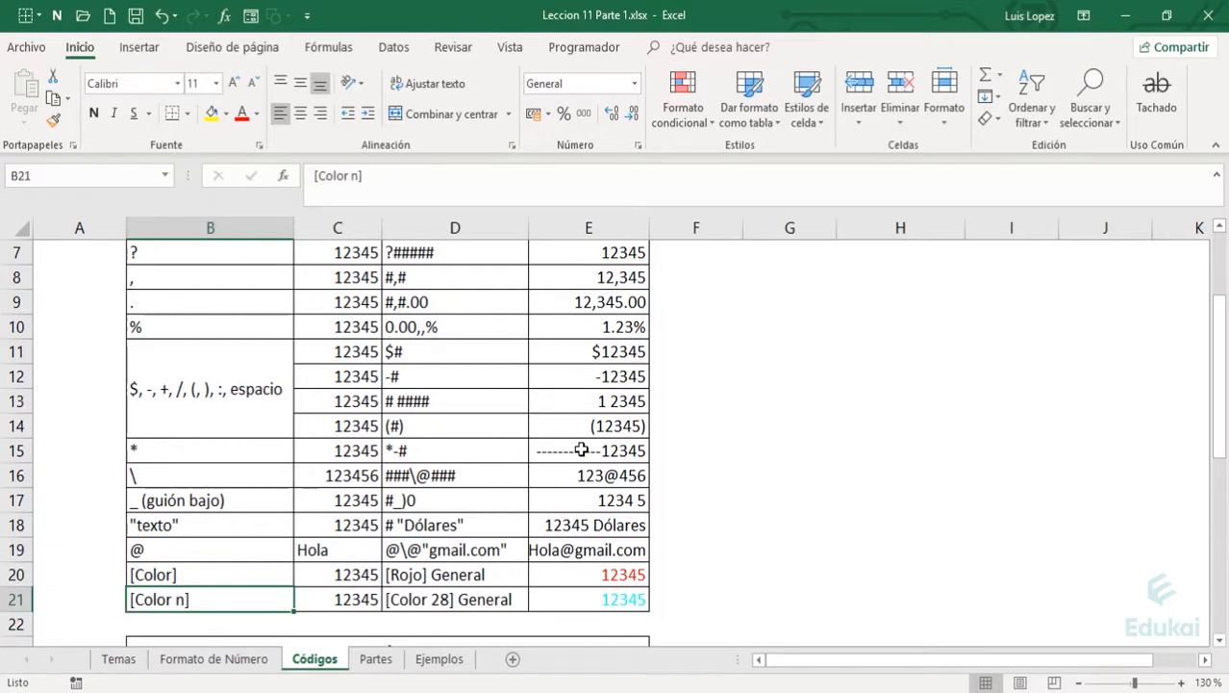
key(Left)
key(Right)
key(F2)
key(shift+Left)
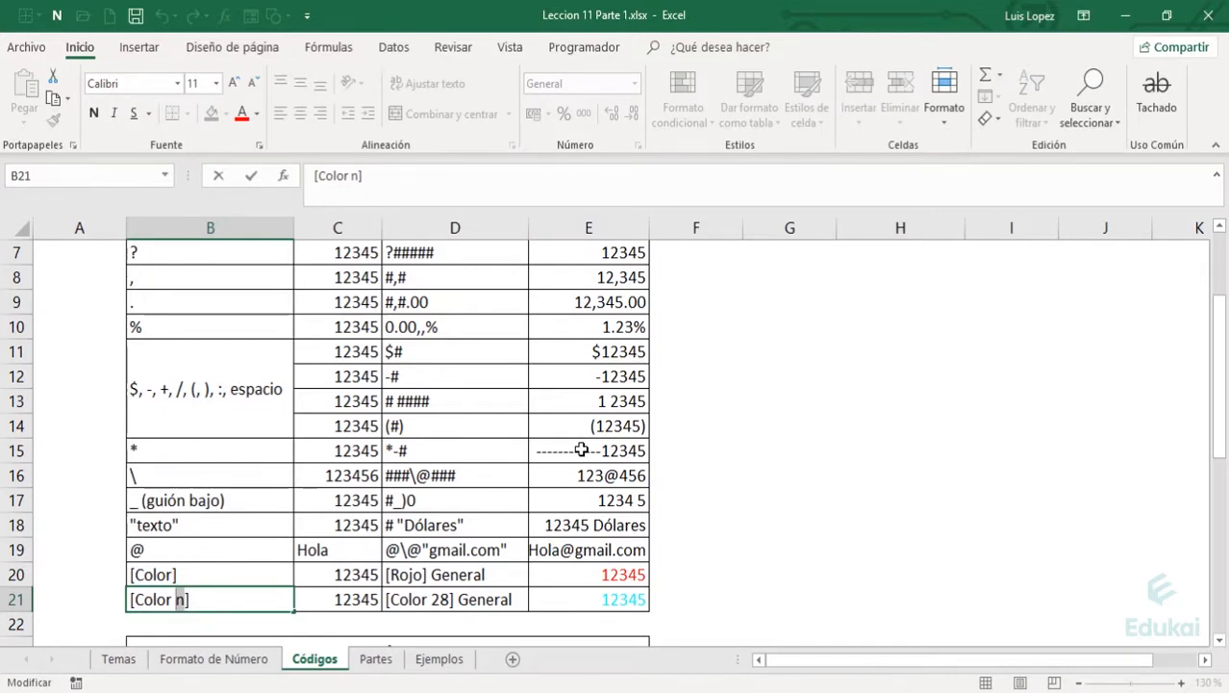
key(Escape)
Compare the [Color 28] General example format in D21 with its result in E21.
key(Right)
key(Right)
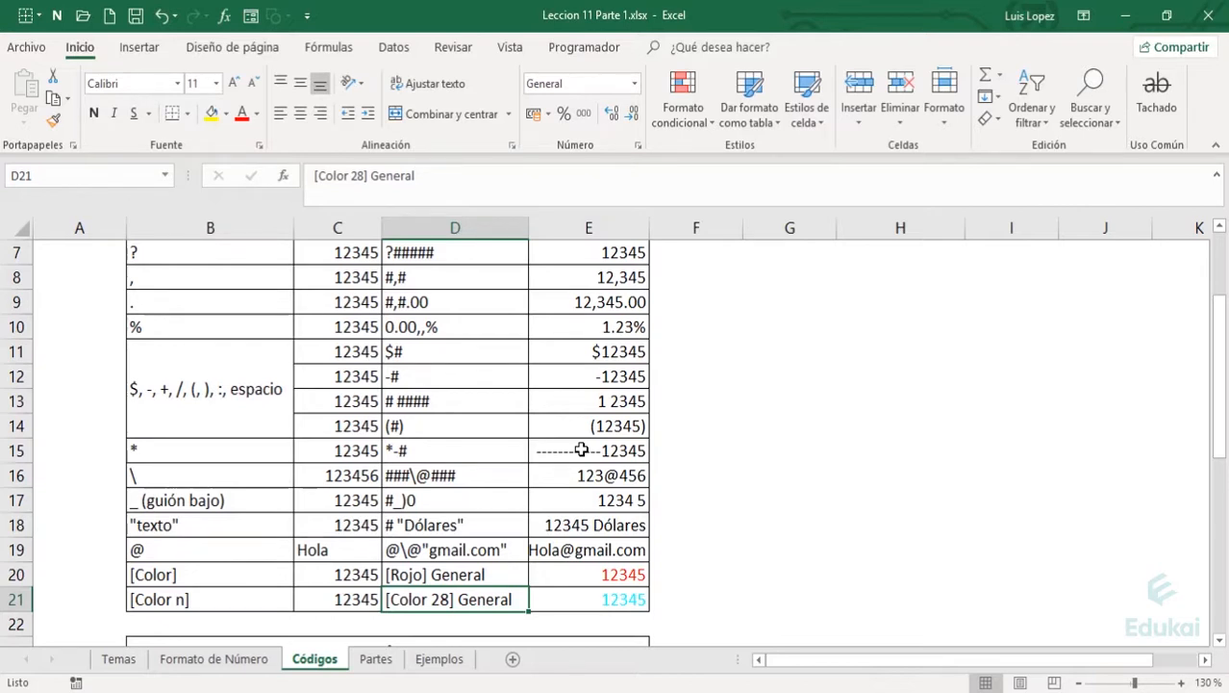
key(Right)
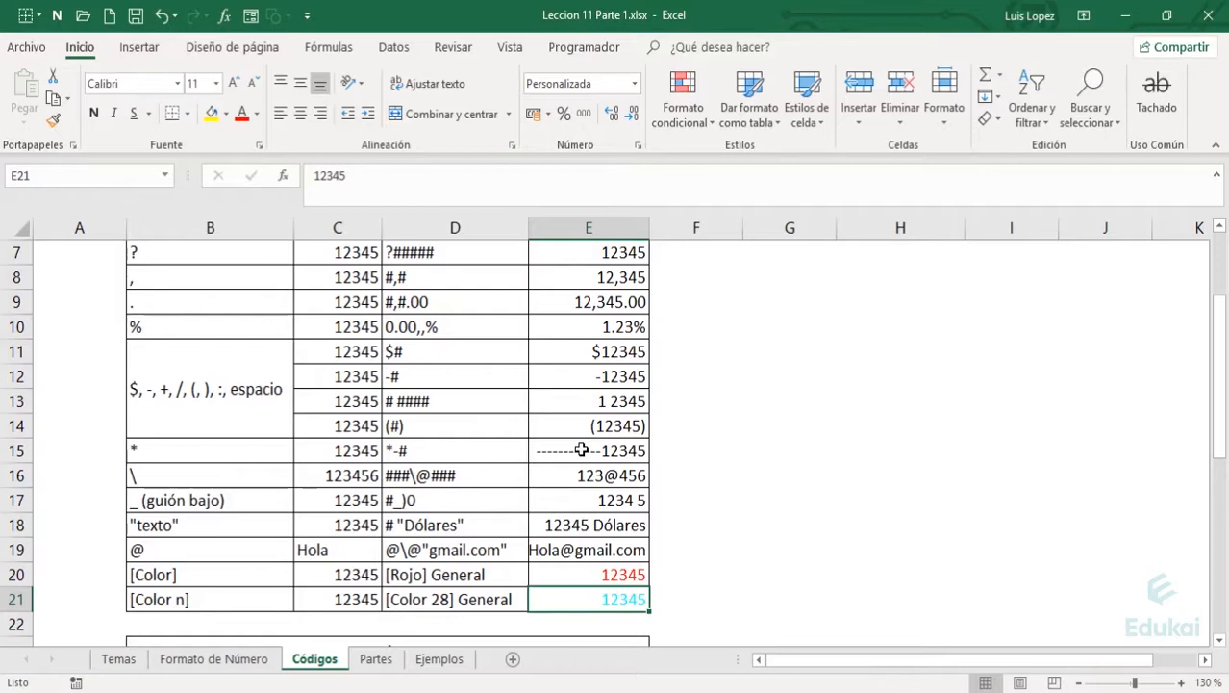
Look back over the codes in column B of the Números table up to its first rows.
key(Up)
key(Left)
key(Left)
key(Left)
key(Up)
key(Up)
key(Up)
key(Up)
key(Up)
key(Up)
key(Up)
key(Up)
key(Up)
key(Up)
key(Up)
key(Up)
key(Up)
key(Up)
key(Up)
key(Up)
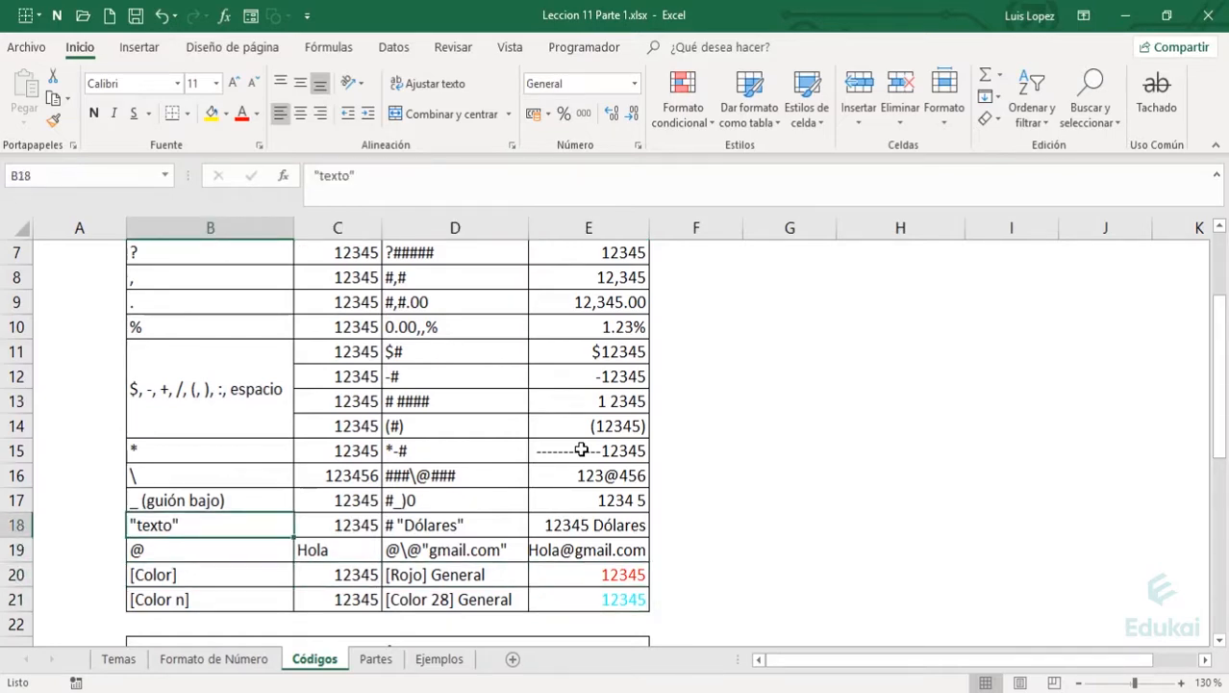
Go down through the Números codes in column B to the Fechas table heading in row 23.
key(Down)
key(Down)
key(Down)
key(Down)
key(Down)
key(Down)
key(Down)
key(Down)
key(Down)
key(Down)
key(Down)
key(Down)
key(Down)
key(Down)
key(Down)
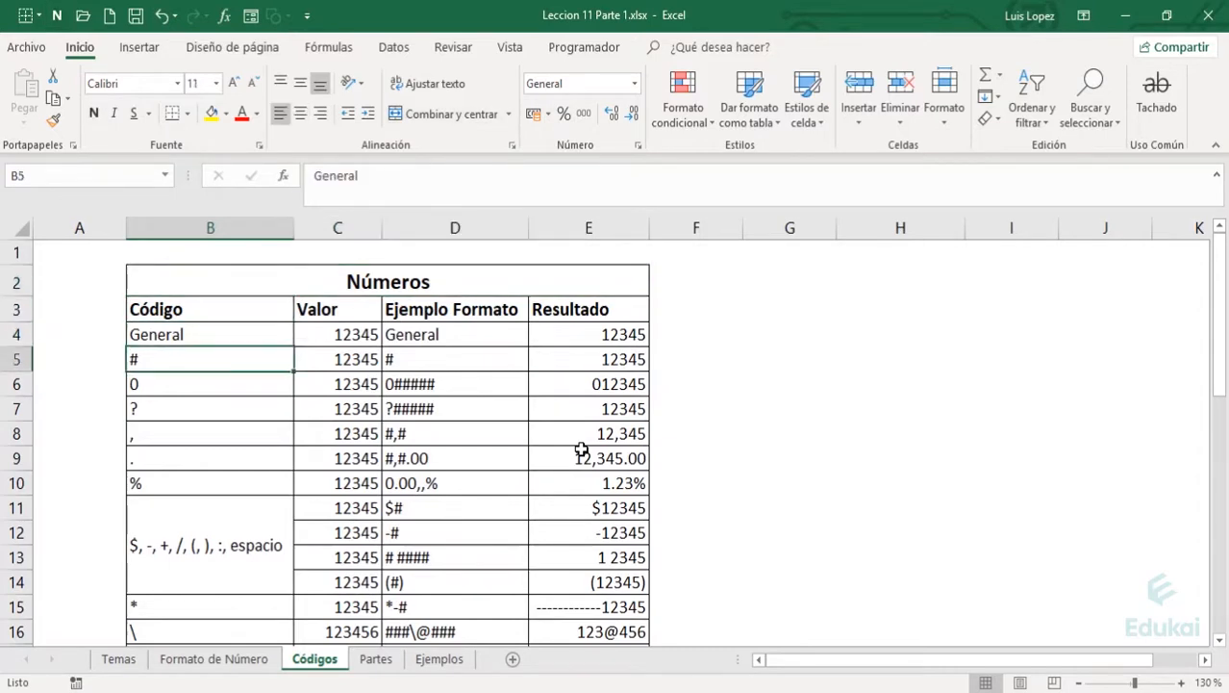
key(Down)
key(Down)
key(Down)
key(Down)
key(Down)
key(Down)
key(Up)
key(Up)
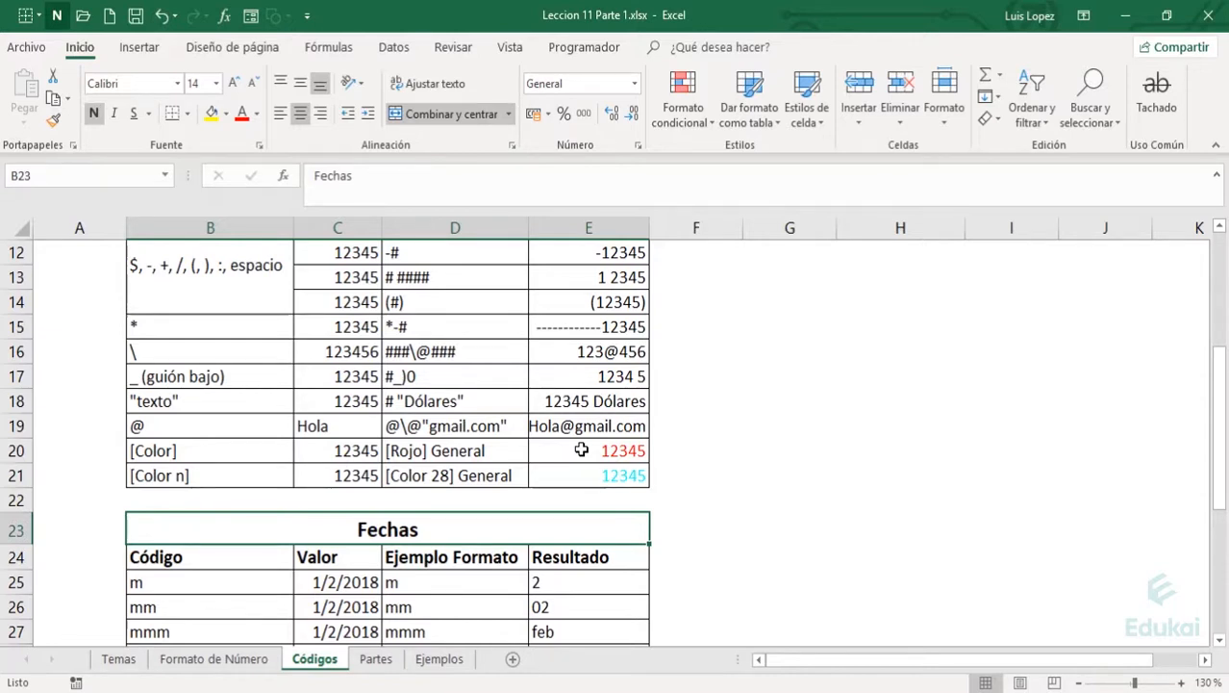
Examine the date value in C25 and the month codes from m to mmmmm in B25:B29.
key(Down)
key(Down)
key(Right)
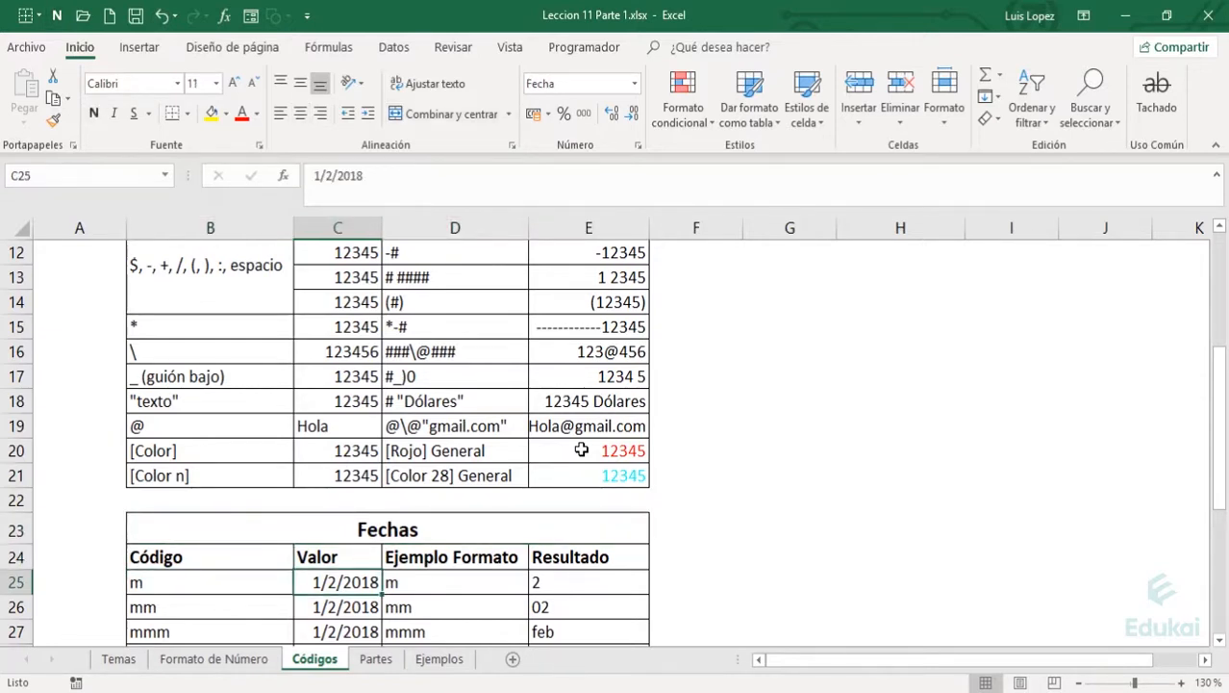
key(Left)
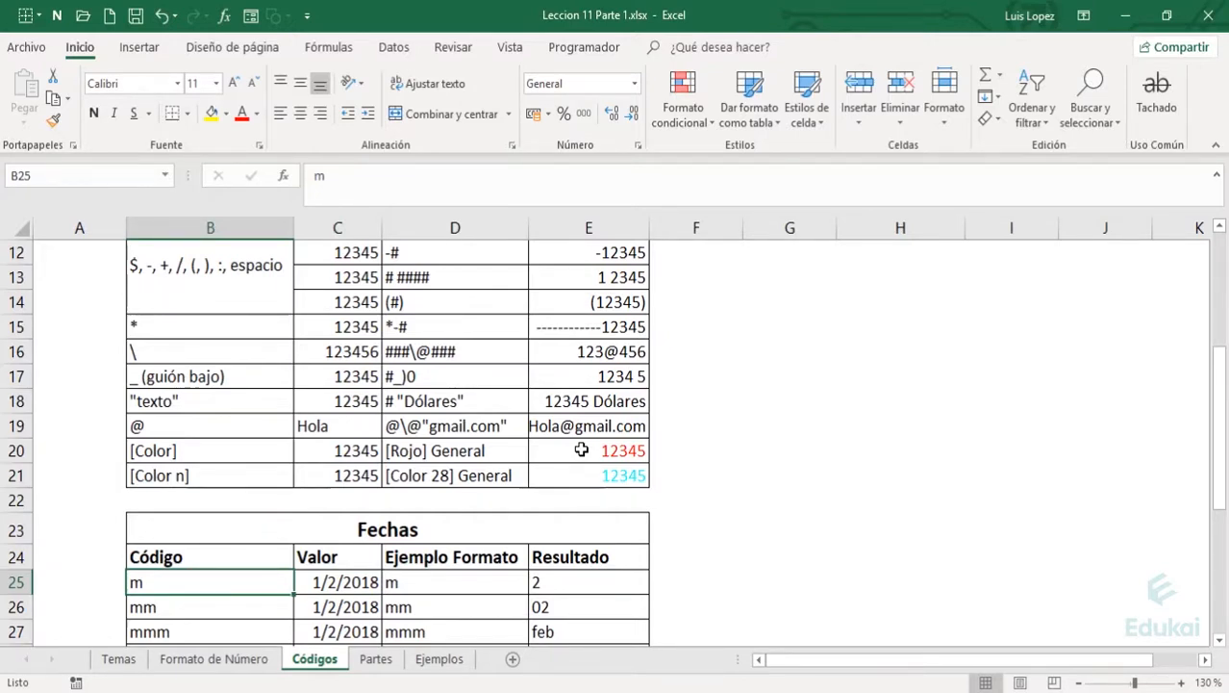
key(Down)
key(Down)
key(Down)
key(Up)
key(Up)
key(Up)
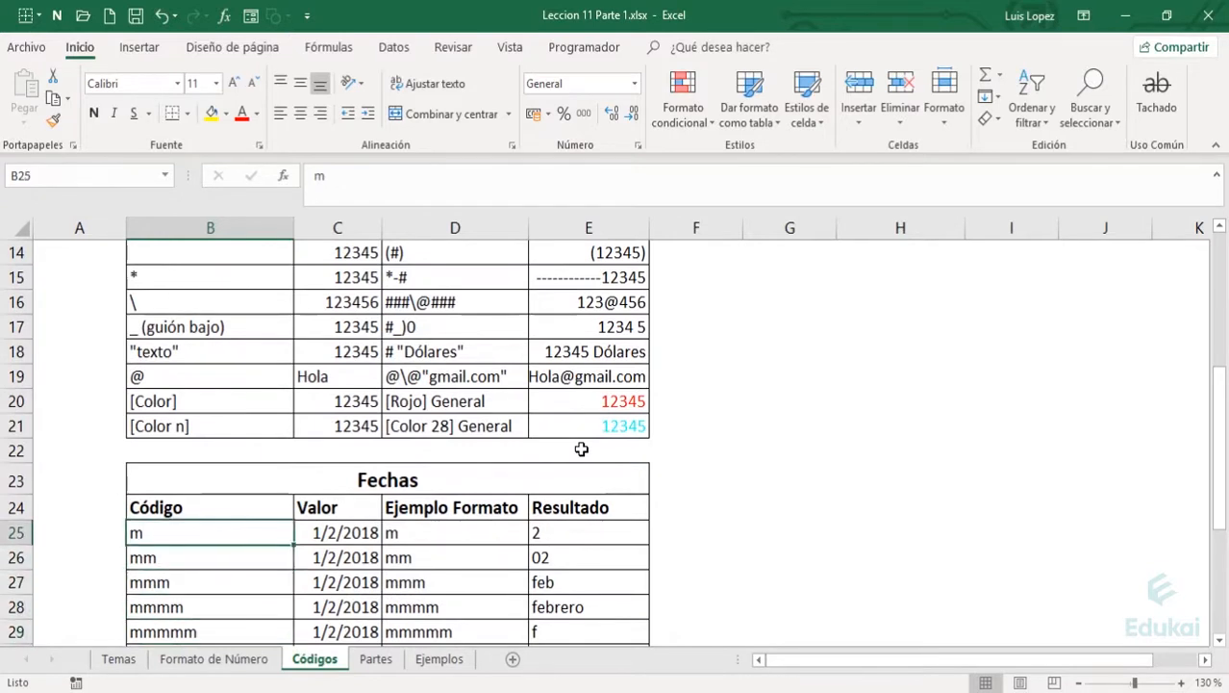
key(Down)
key(Down)
key(Down)
key(Down)
key(Up)
key(Up)
key(Up)
key(Up)
Compare the m example format in D25 and the date in C25 with the result in E25.
key(Right)
key(Right)
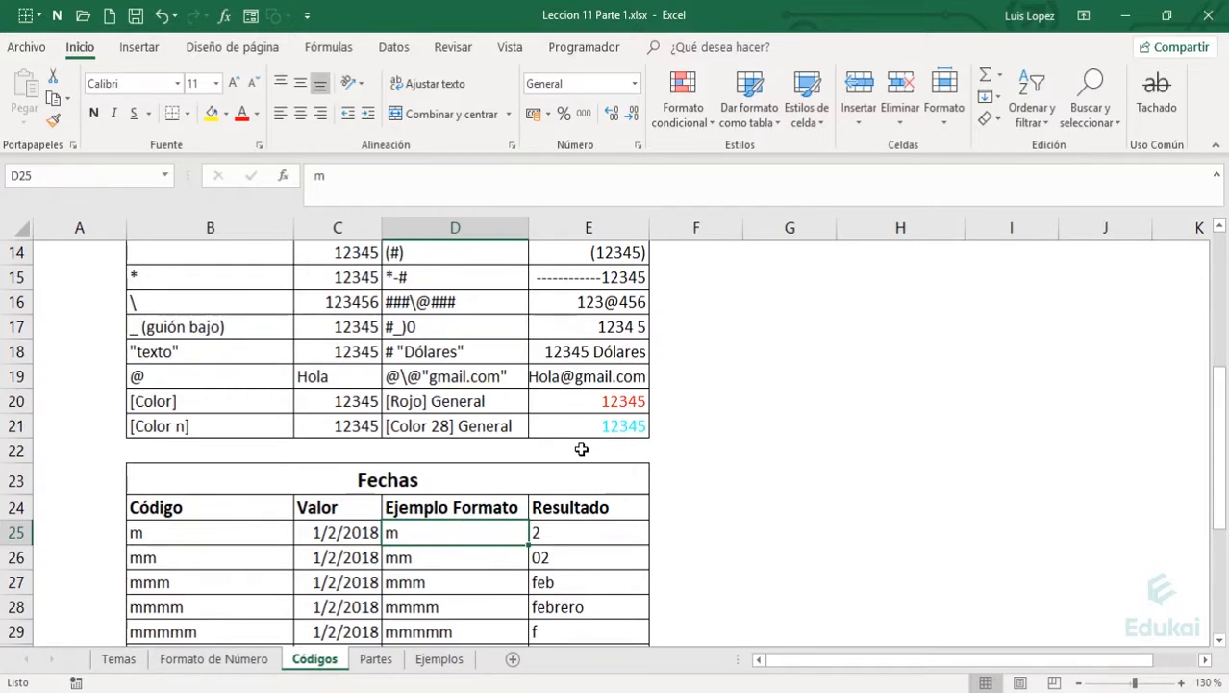
key(Left)
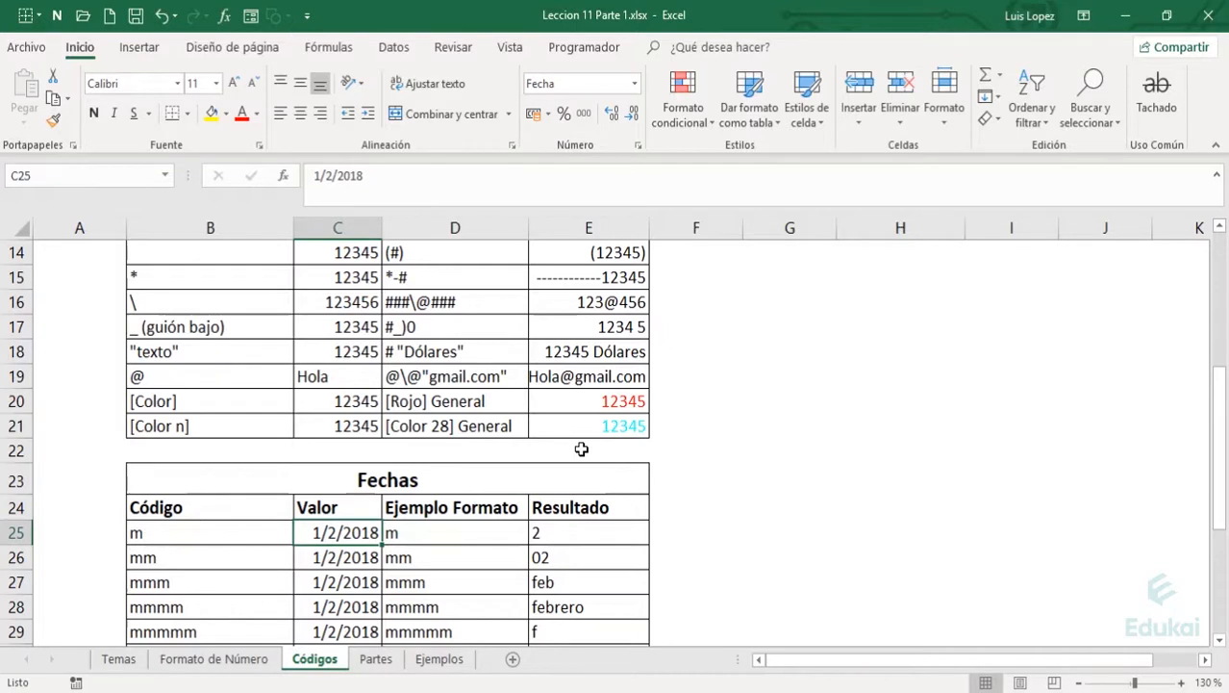
key(Right)
key(Right)
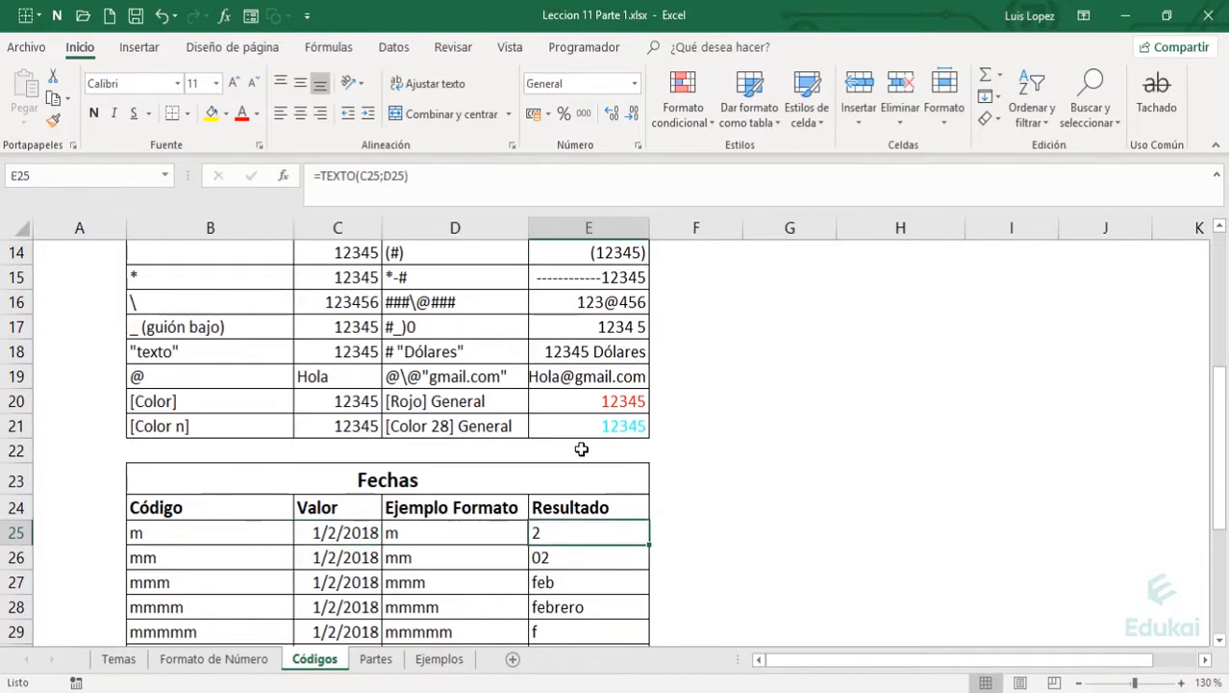
Compare the mm code, date and example format in row 26 with the result in E26.
key(Left)
key(Down)
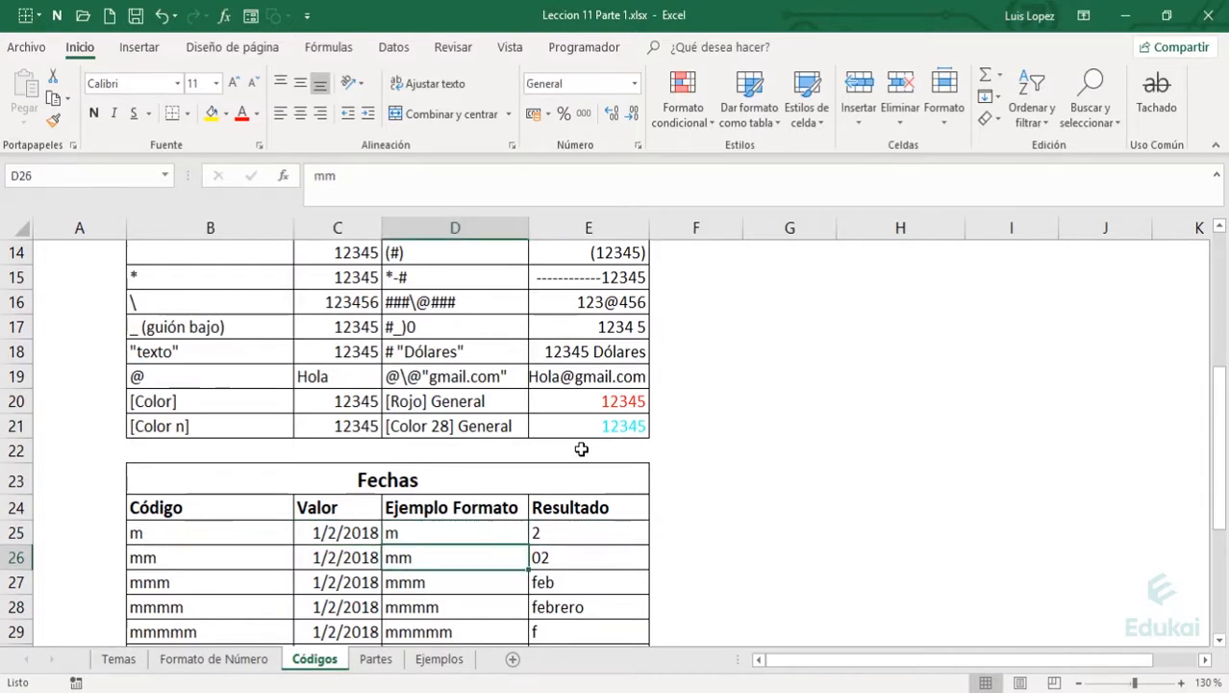
key(Left)
key(Left)
key(Left)
key(Right)
key(Right)
key(Right)
key(Right)
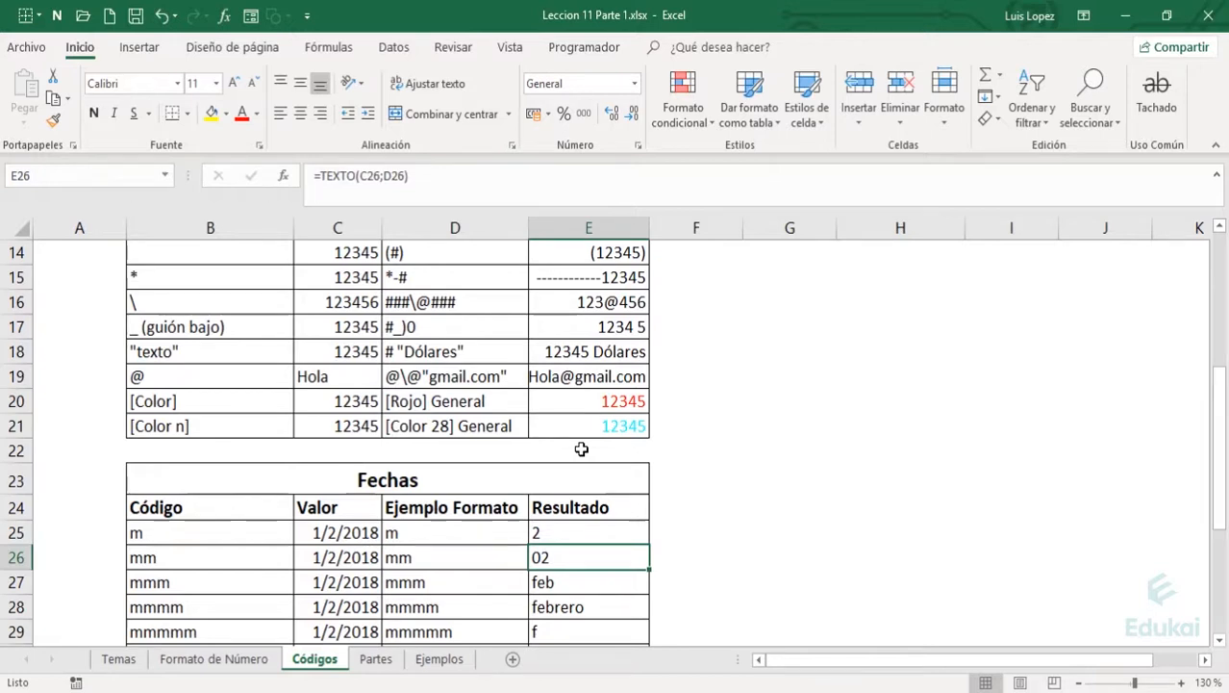
key(Left)
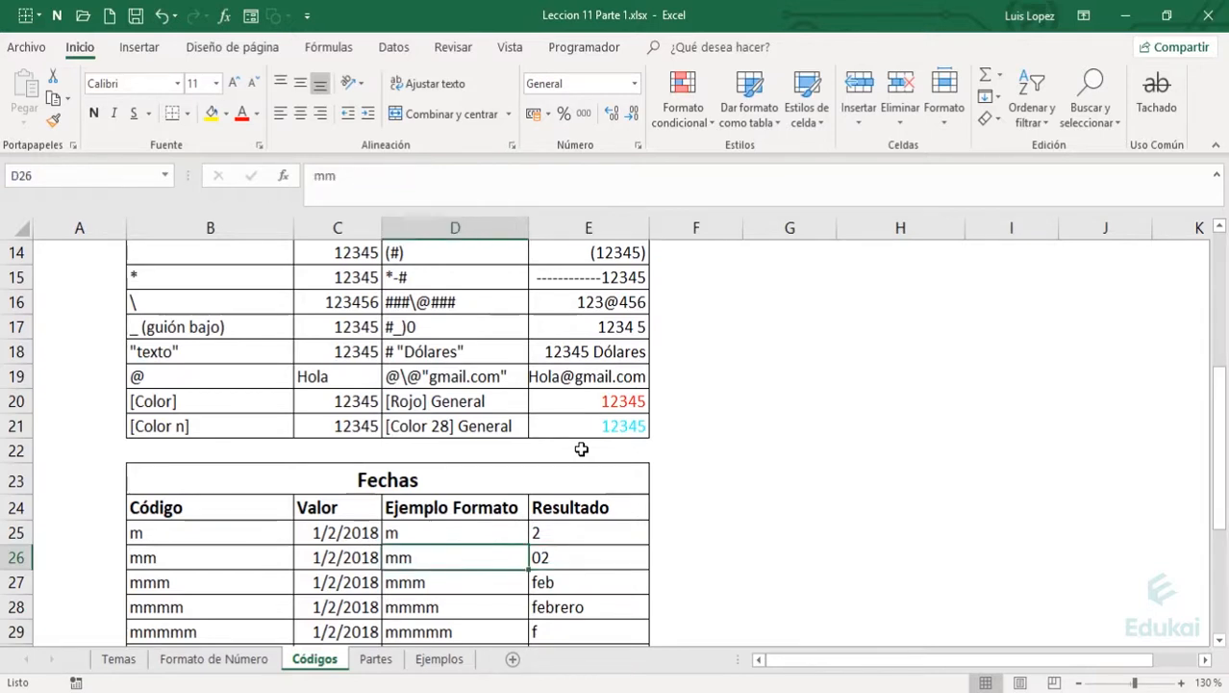
Compare the mmm example format in D27 and the date in C27 with the result in E27.
key(Down)
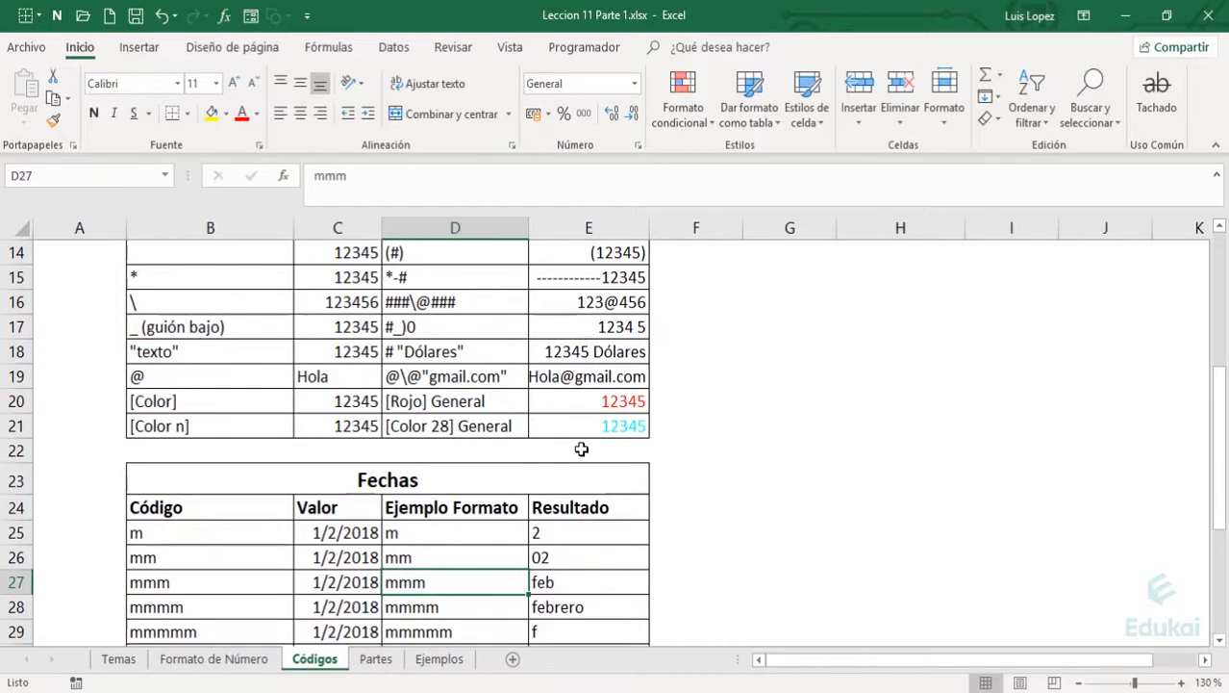
key(Right)
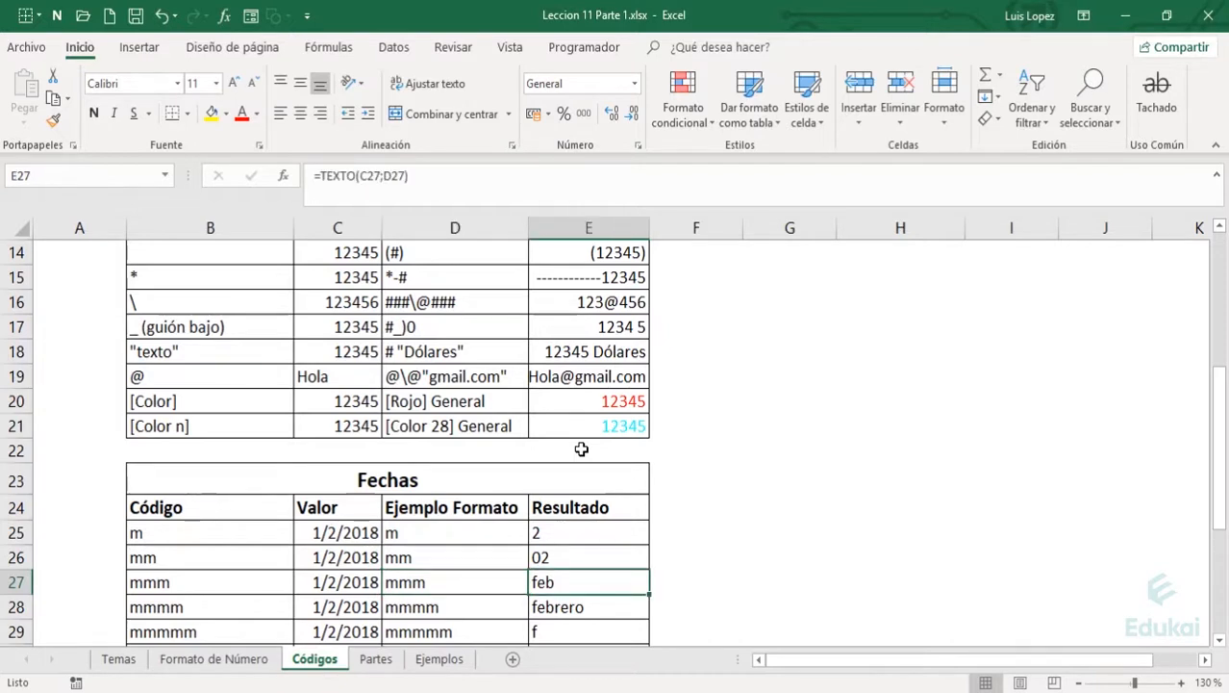
key(Left)
key(Left)
key(Right)
key(Right)
key(Left)
Compare the mmmm and mmmmm example formats in D28 and D29 with their results in E28 and E29.
key(Down)
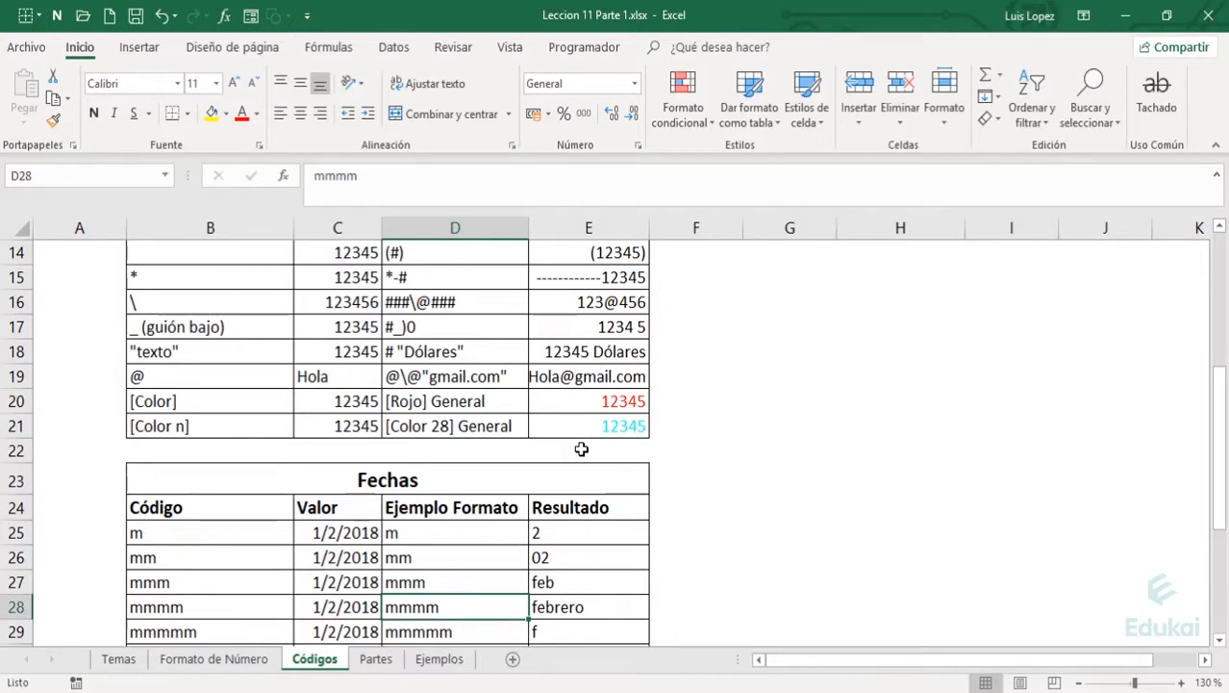
key(Right)
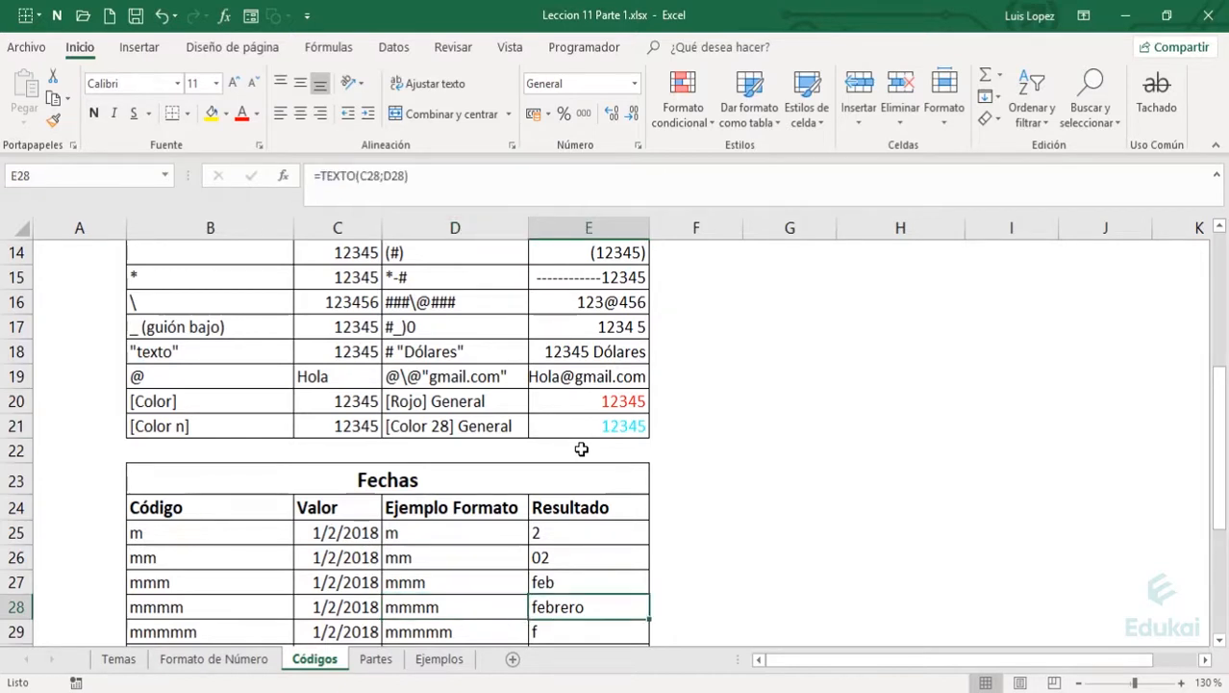
key(Left)
key(Down)
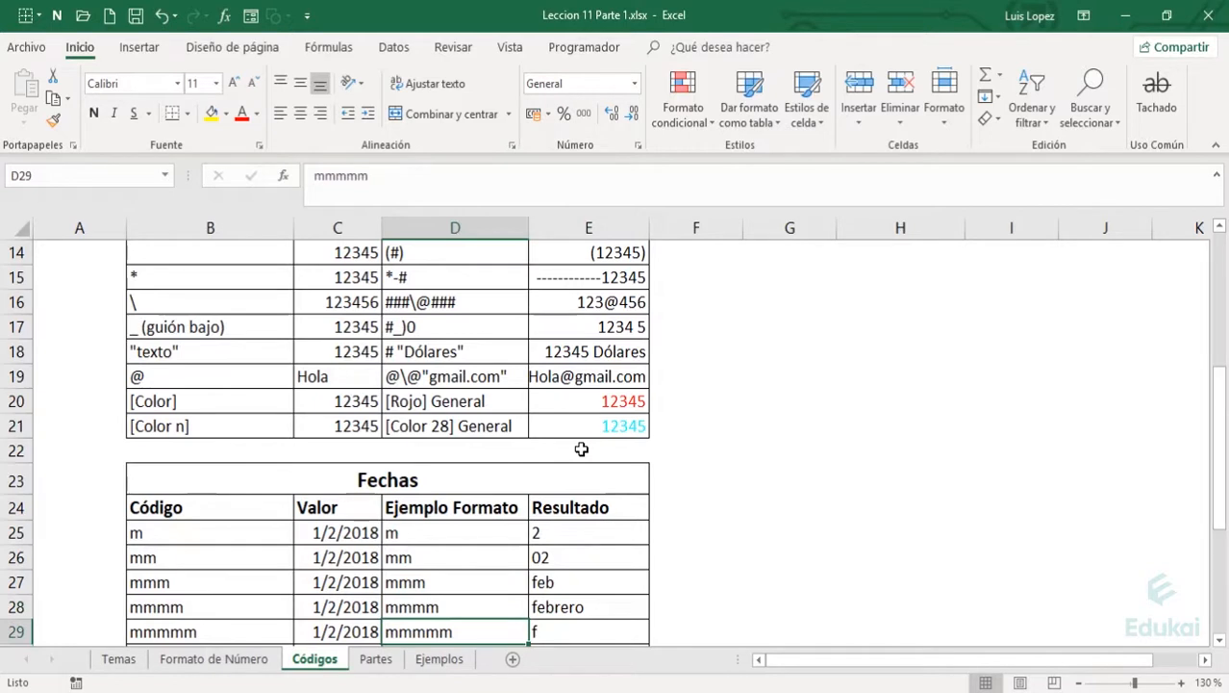
key(Right)
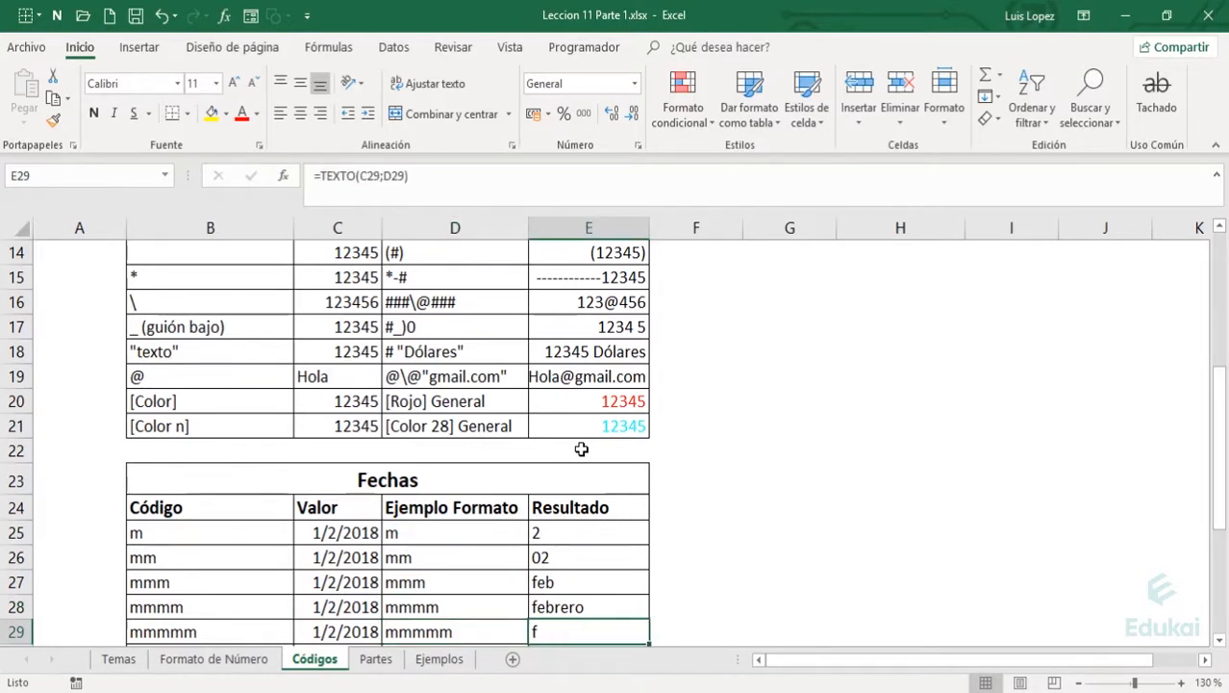
Examine the d day code in row 30, from its code and date to its example format and result.
key(Left)
key(Left)
key(Down)
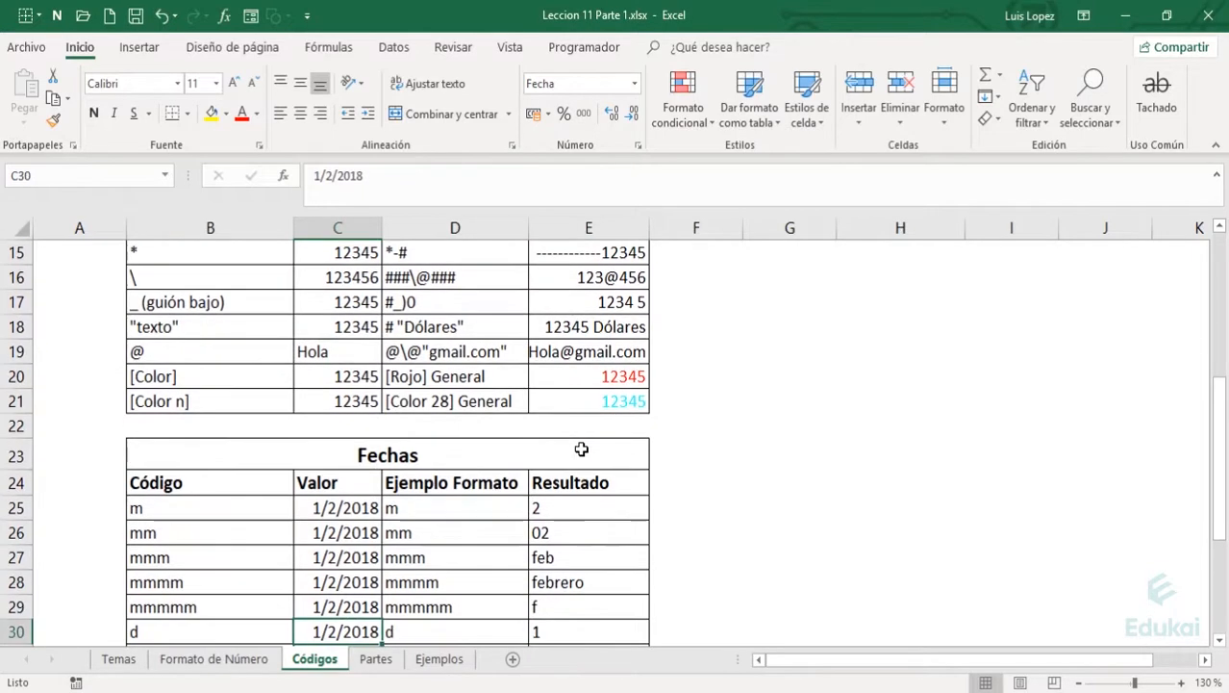
key(Left)
key(Left)
key(Right)
key(Right)
key(Right)
key(Right)
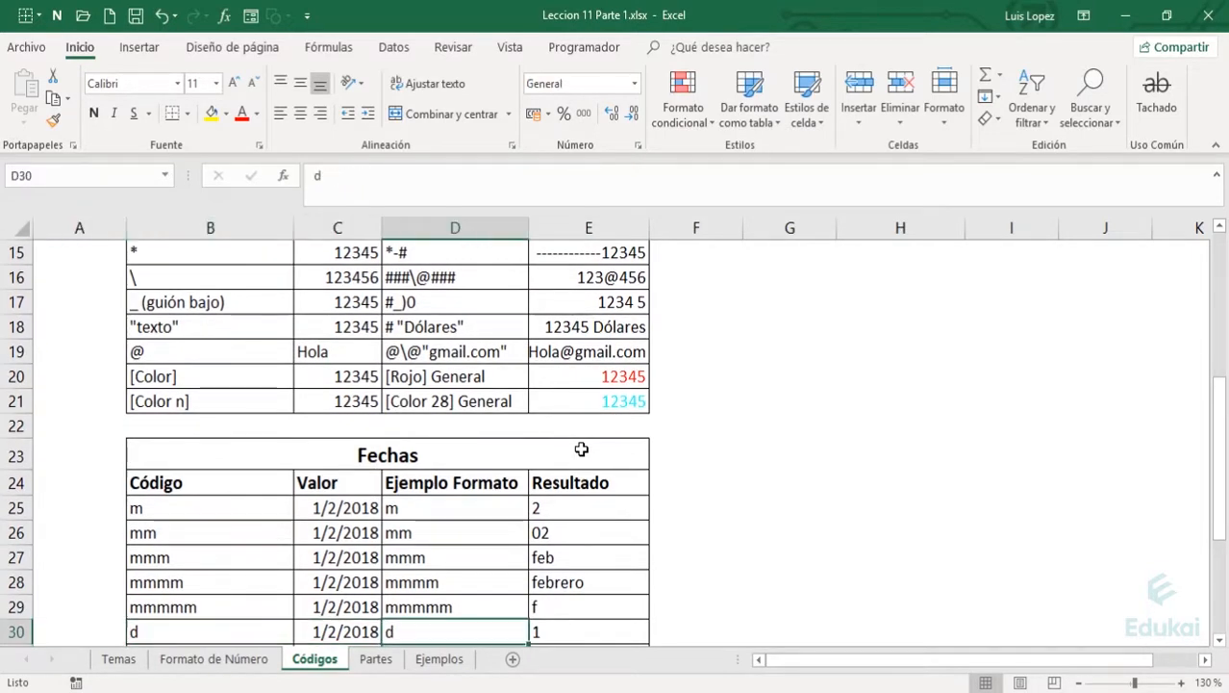
Compare the dd and ddd example formats in D31 and D32 with their results in E31 and E32.
key(Left)
key(Down)
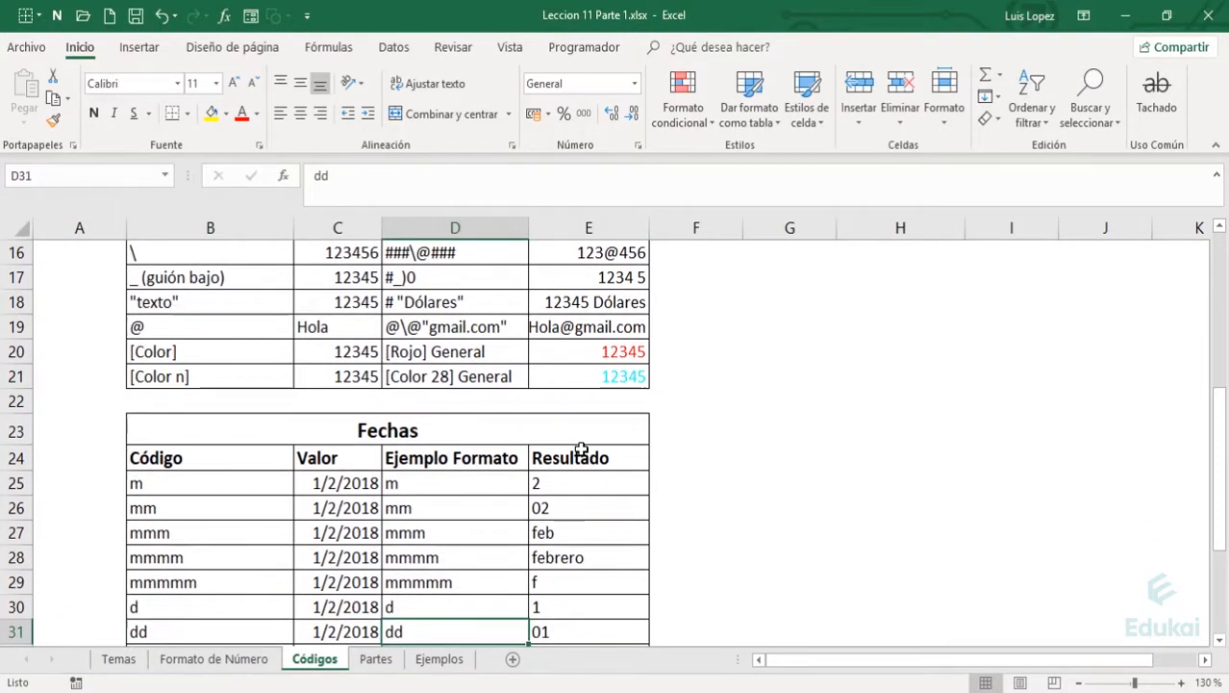
key(Right)
key(Left)
key(Down)
key(Right)
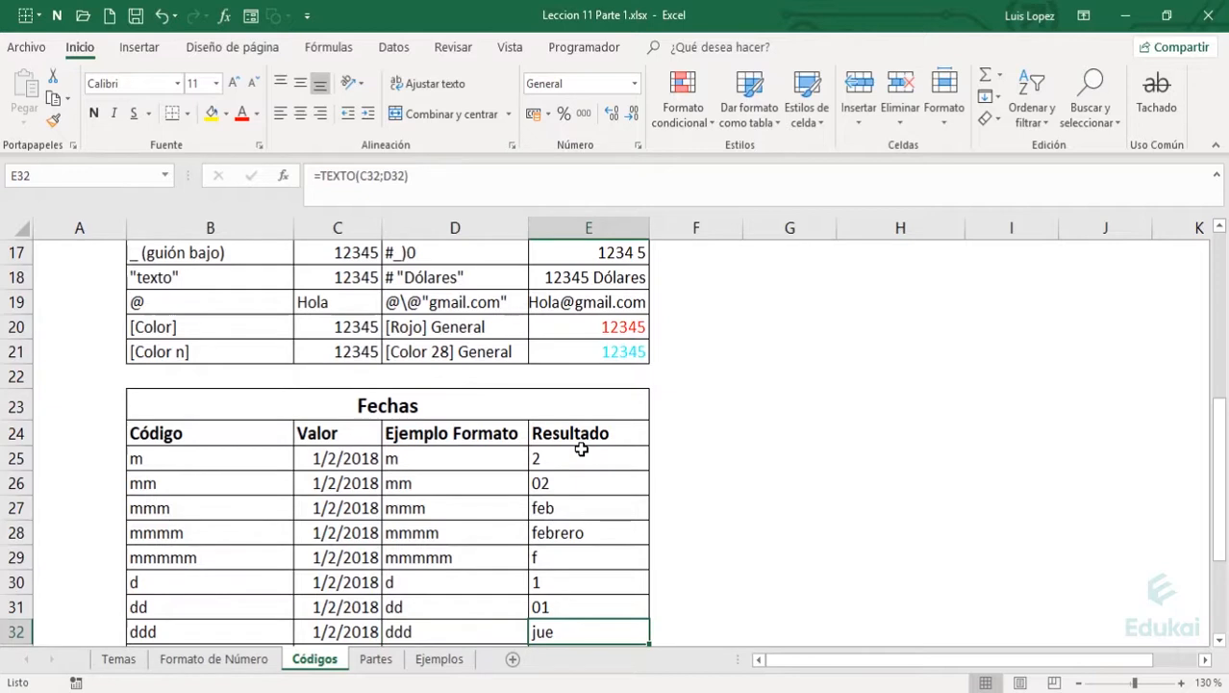
Compare the dddd example format in D33 with its result in E33.
key(Left)
key(Down)
key(Right)
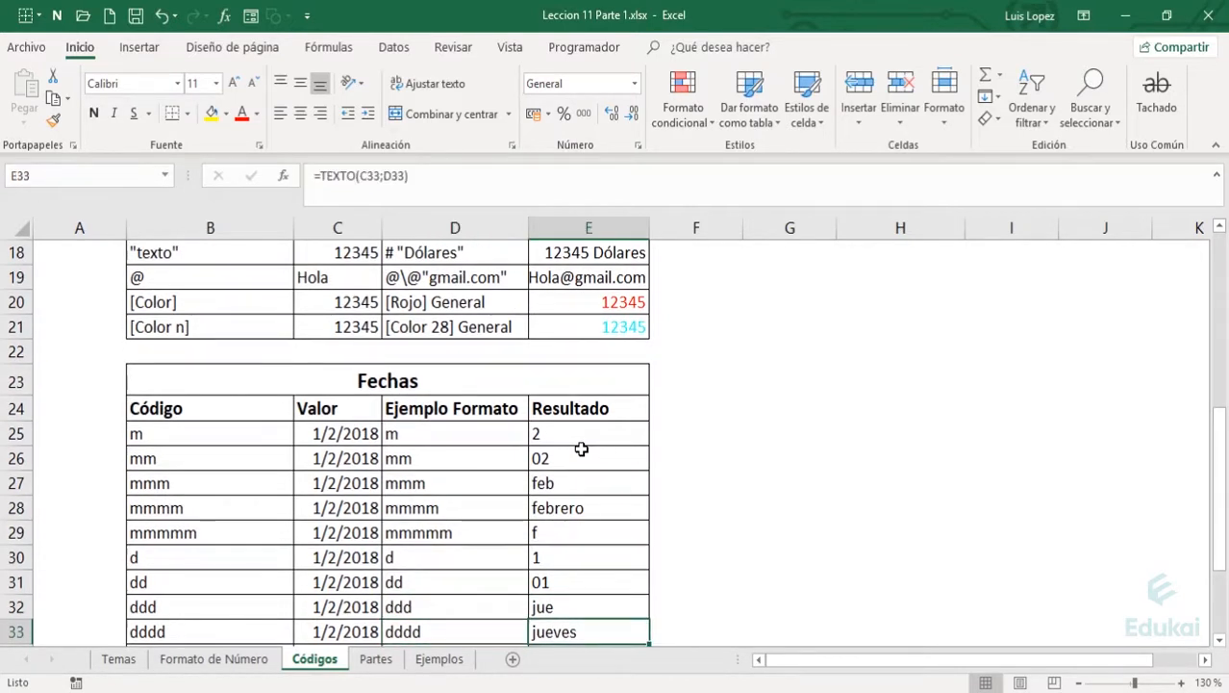
Change the date in C25 to 1/12/2018 and check it against the m example format in D25.
key(Left)
key(Up)
key(Up)
key(Up)
key(Up)
key(Up)
key(Up)
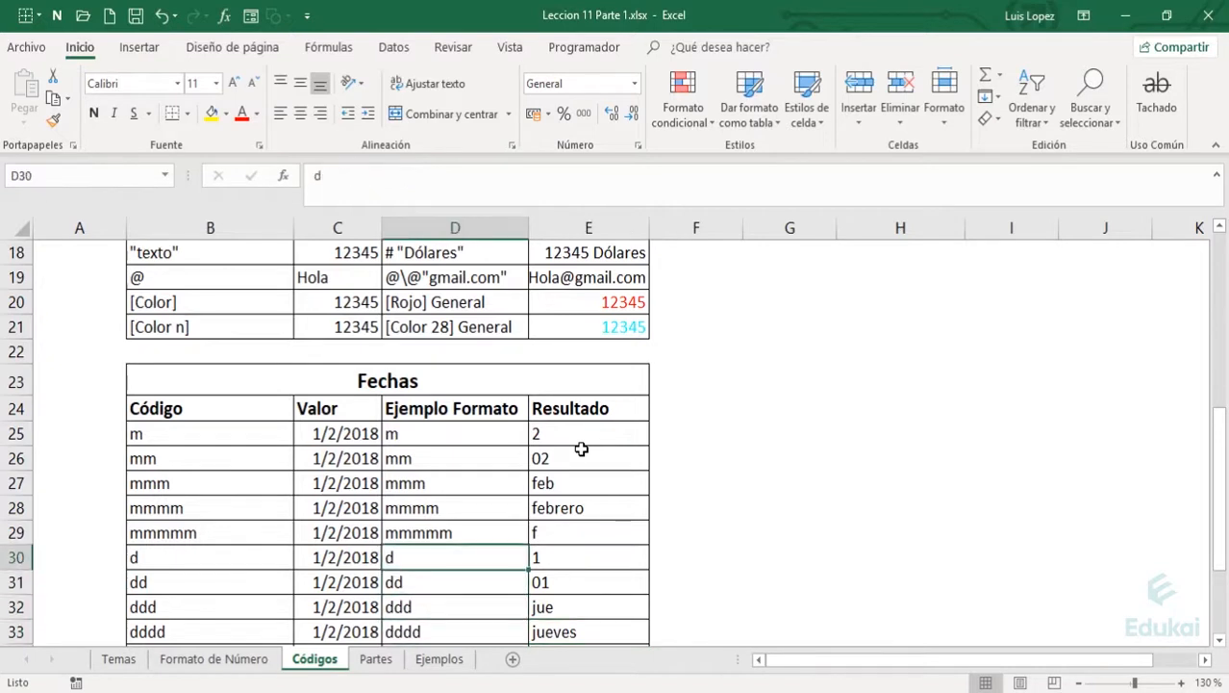
key(Left)
key(Up)
key(Up)
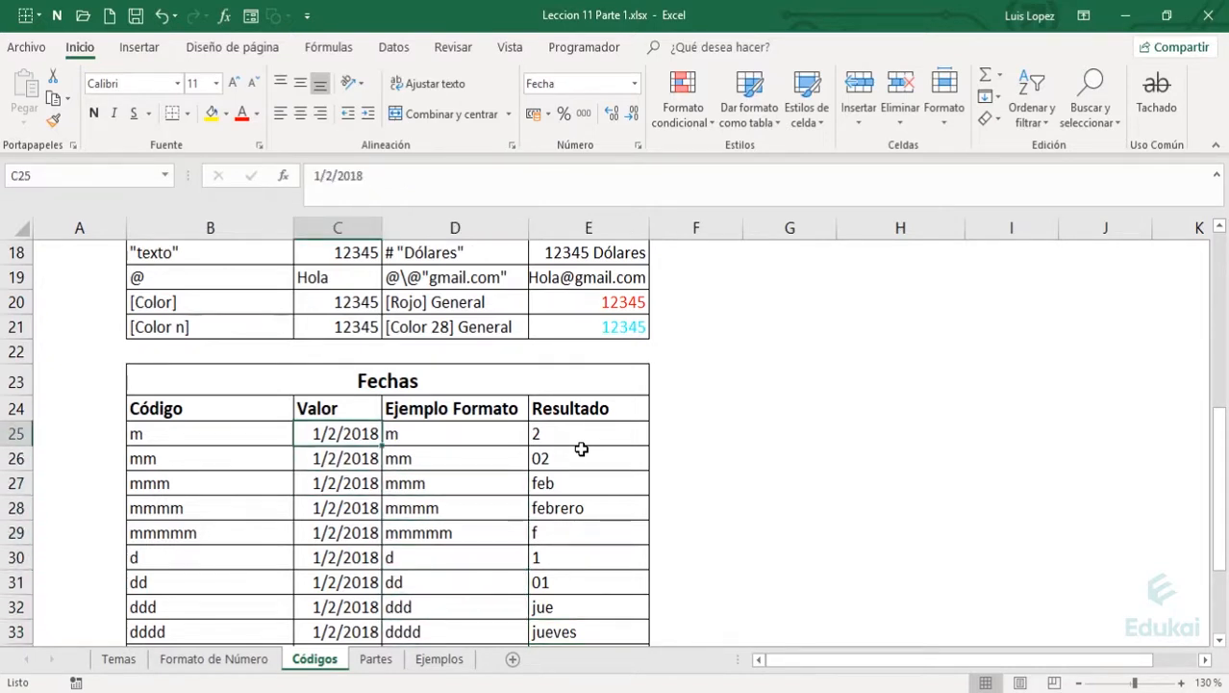
click(328, 179)
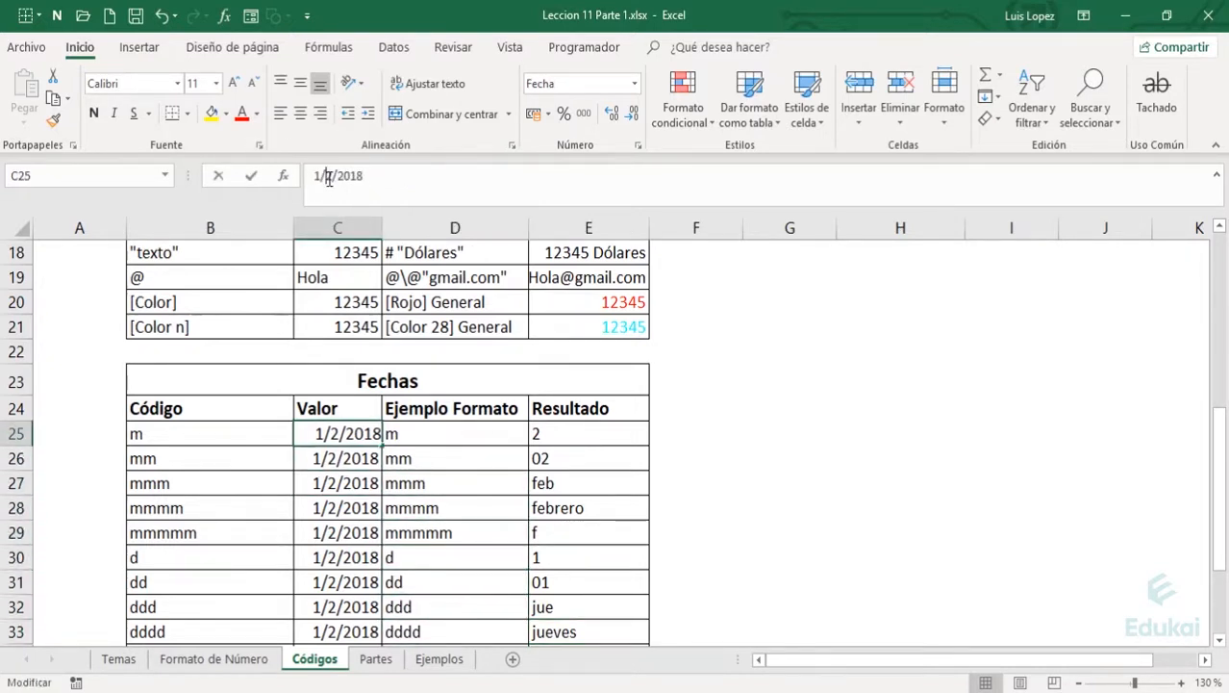
text(1)
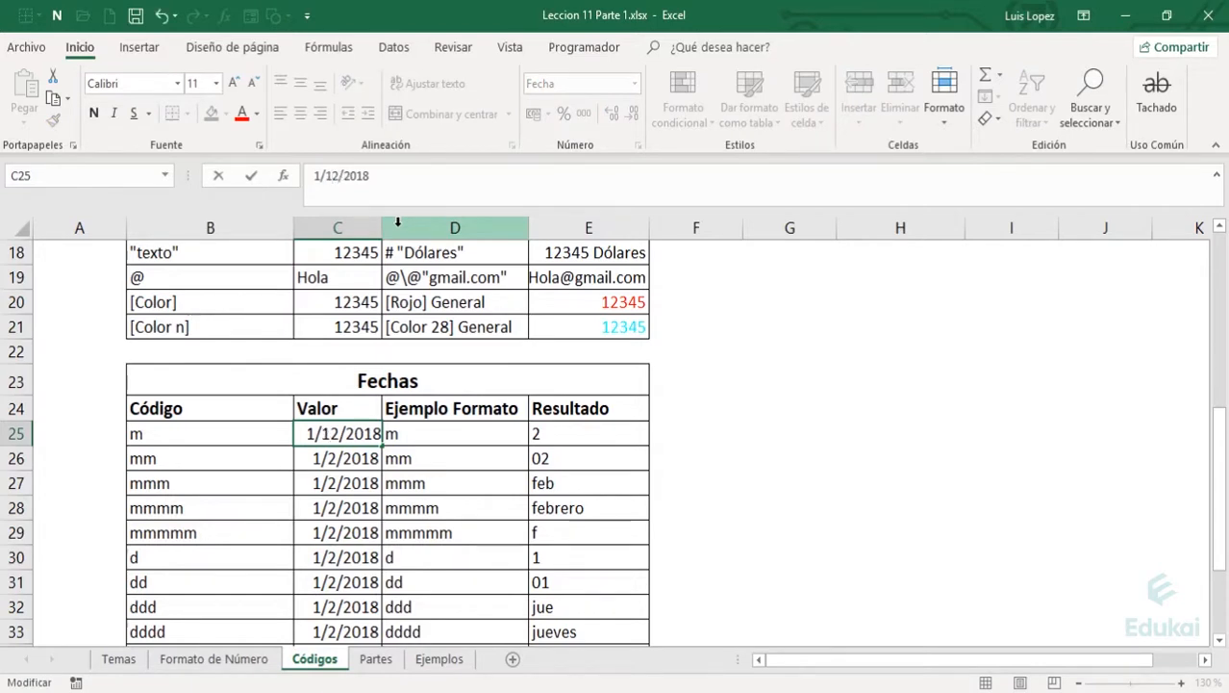
key(Return)
key(Up)
key(Right)
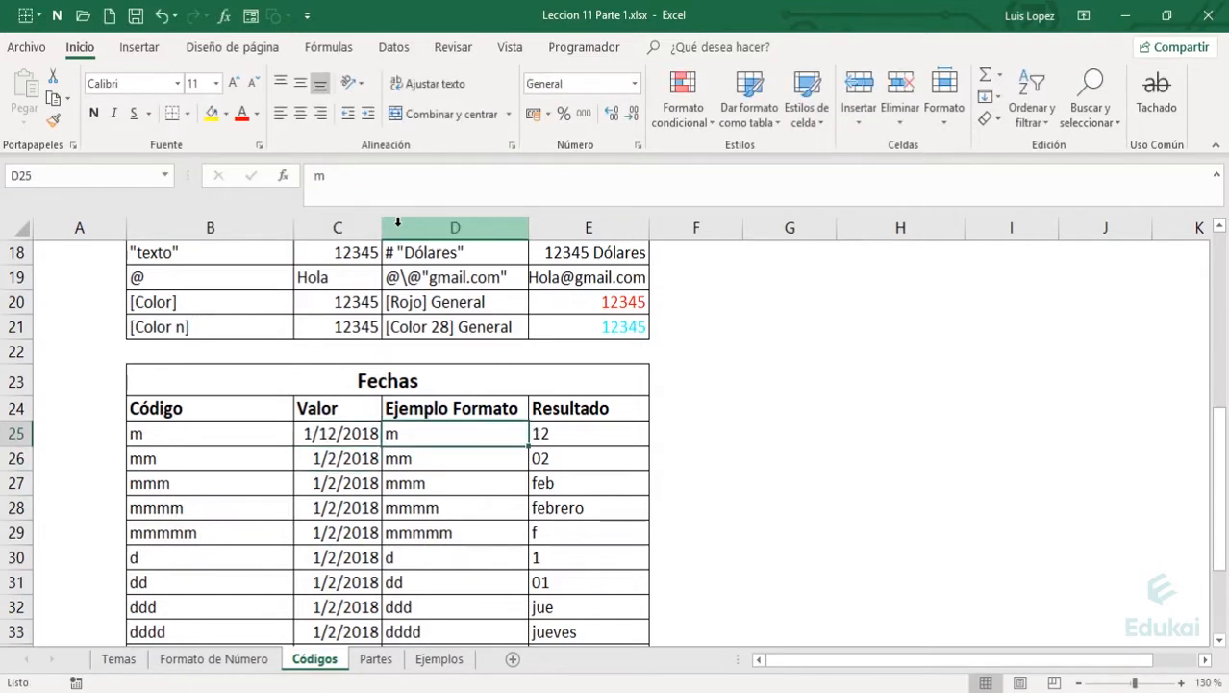
Review the month and day format codes with their values and results in rows 25 to 33 of the Fechas table.
key(Right)
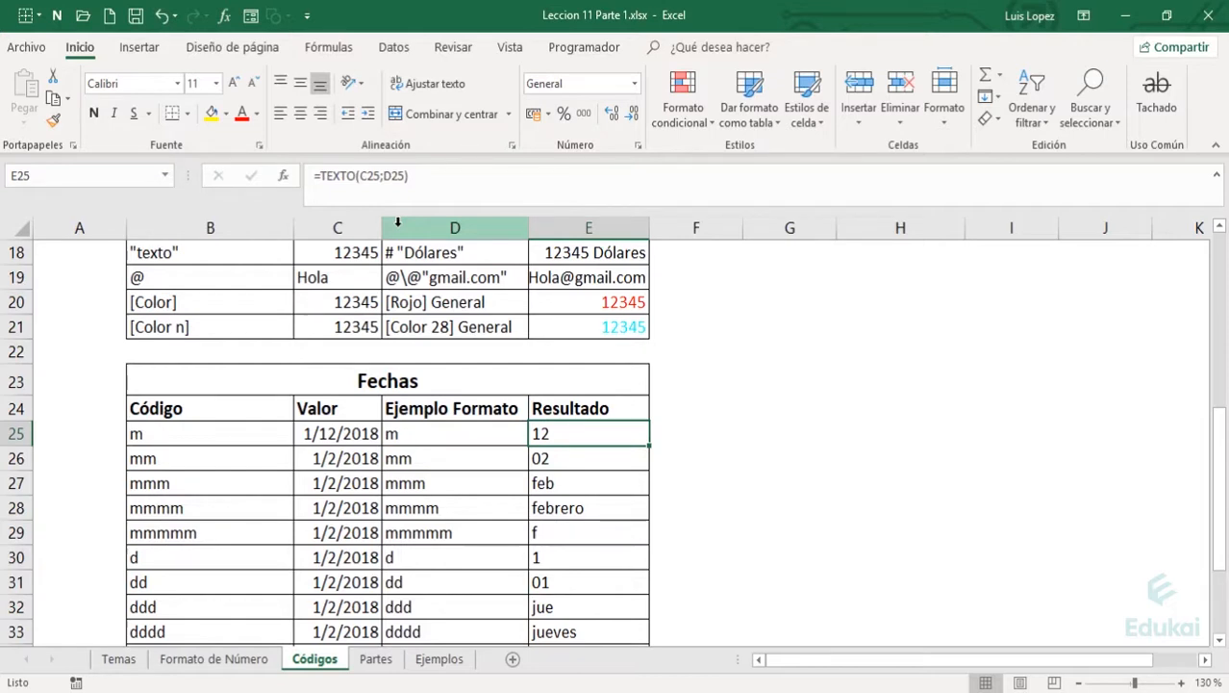
key(Left)
key(Left)
key(Down)
key(Down)
key(Down)
key(Down)
key(Down)
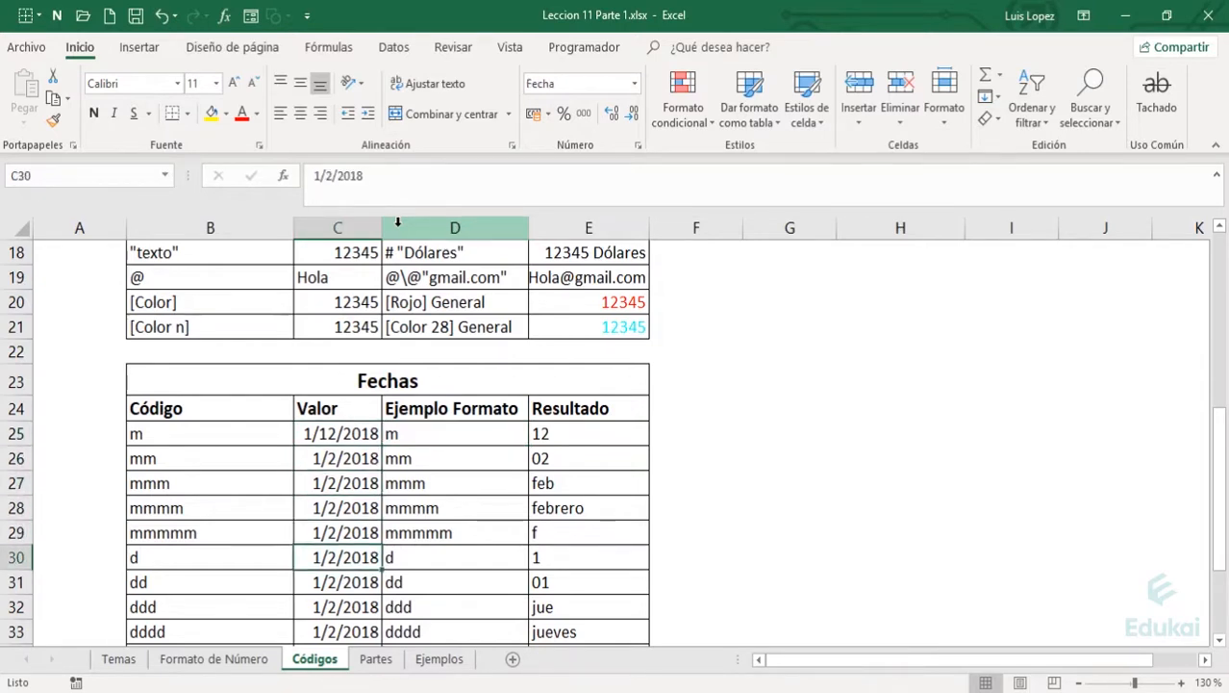
key(Right)
key(Down)
key(Down)
key(Down)
key(Down)
key(Down)
key(Up)
key(Up)
key(Left)
key(Left)
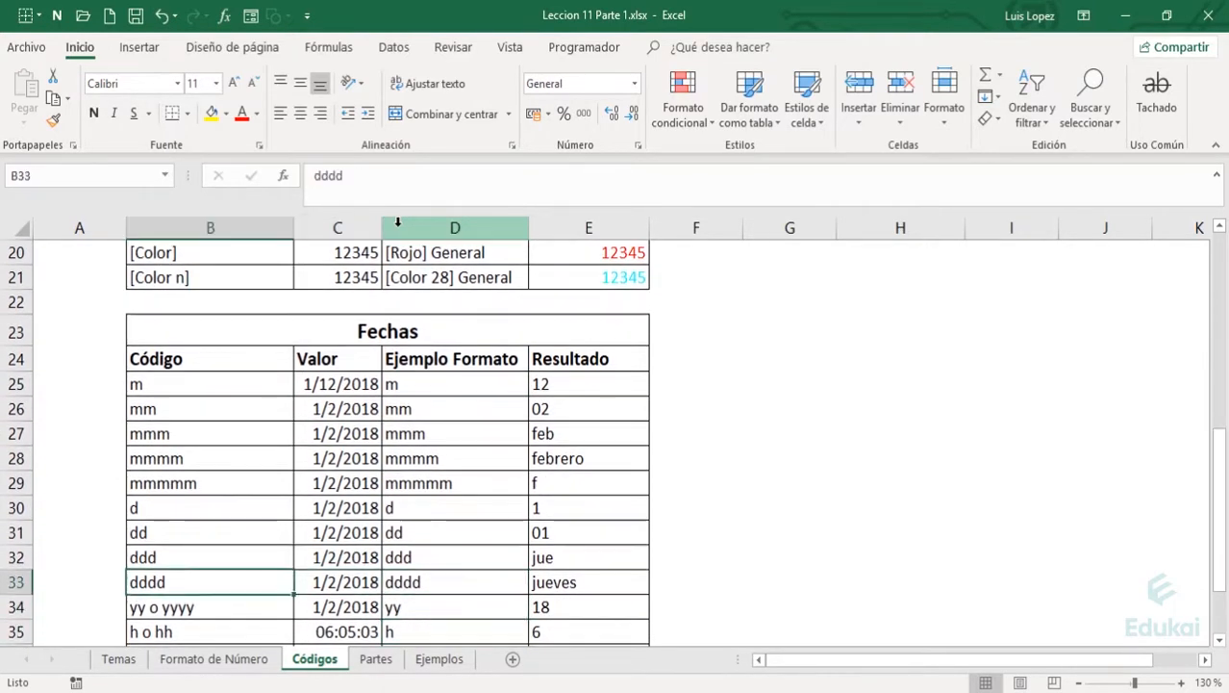
Try the year code yyyy as the example format in D34, and set it back to yy.
key(Down)
key(Right)
key(Right)
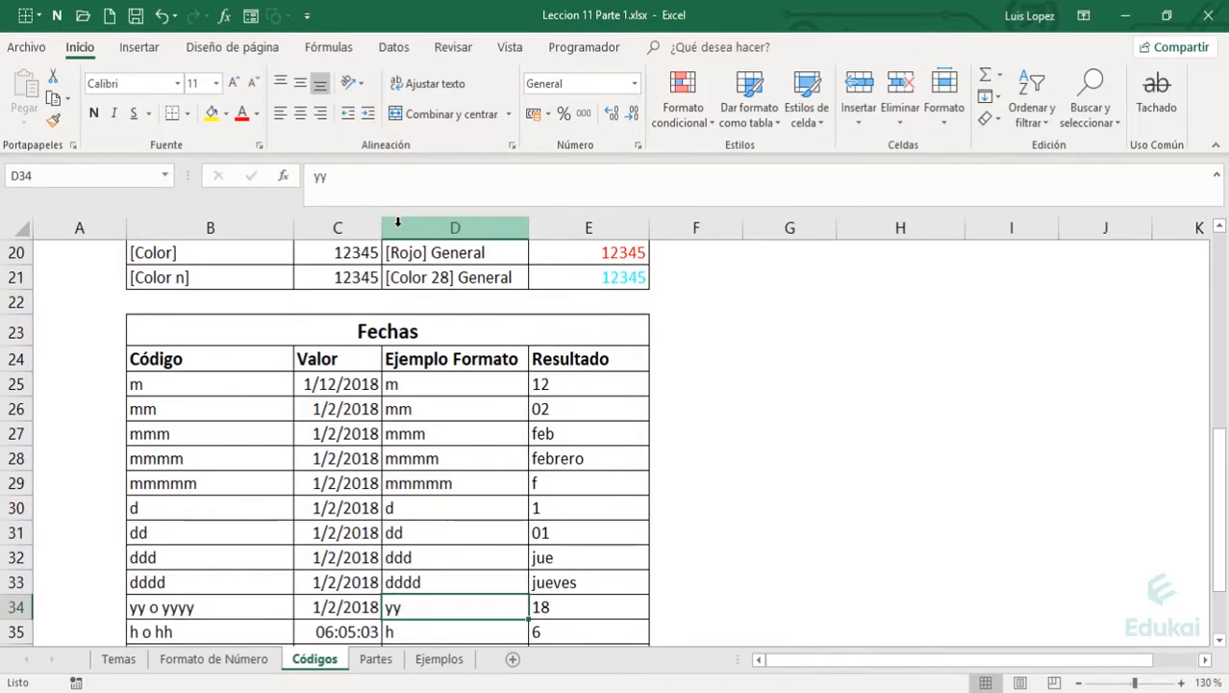
key(F2)
text(yy)
key(Return)
key(Up)
text(yy)
key(Return)
key(Up)
key(Down)
key(Up)
Examine the hour and minute format codes and their examples in rows 35 and 36.
key(Left)
key(Up)
key(Right)
key(Down)
key(Down)
key(Down)
key(Up)
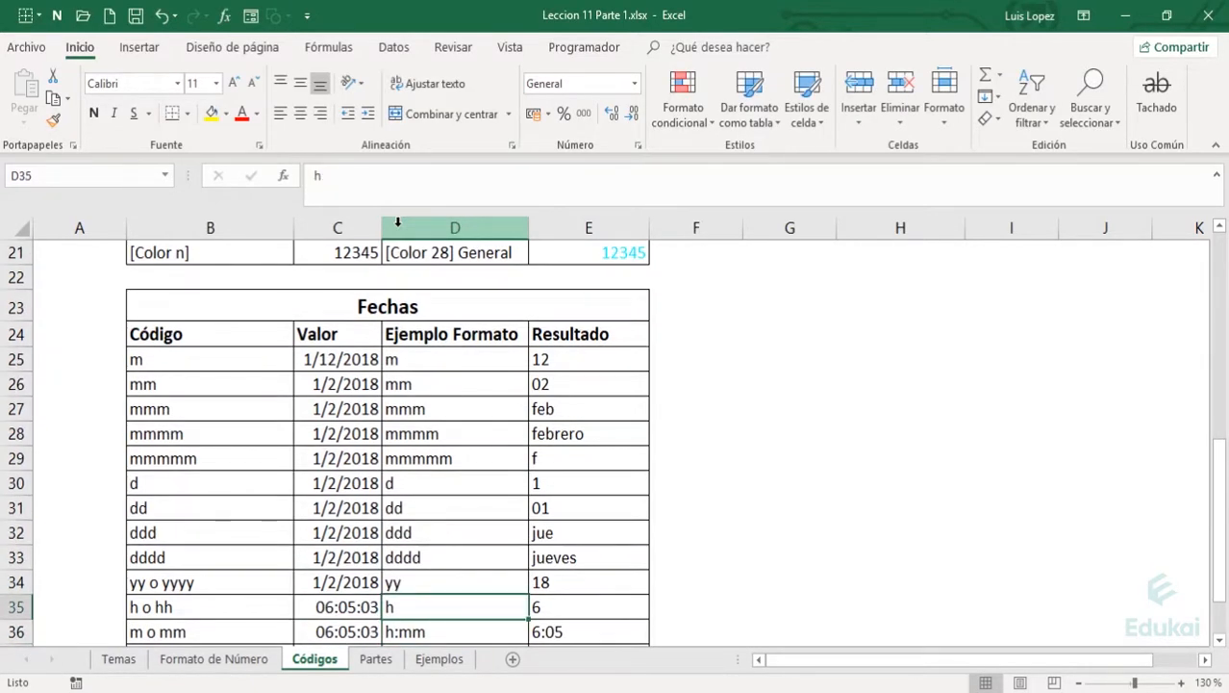
key(Left)
key(Left)
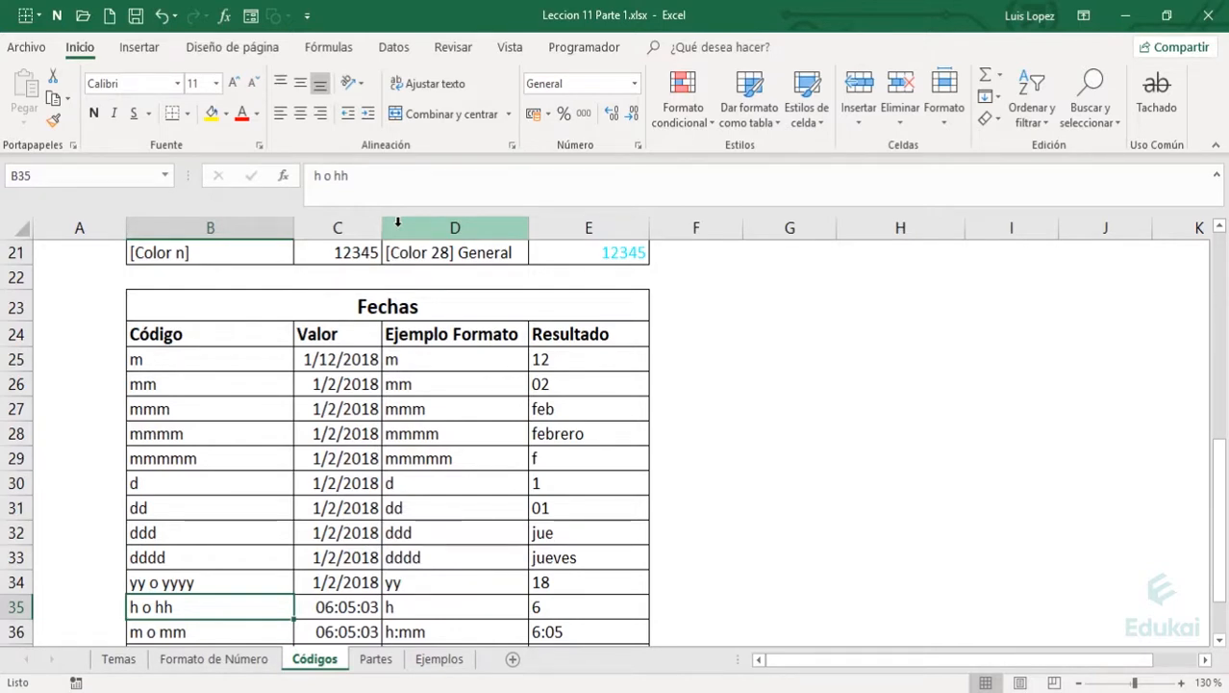
key(Right)
key(Right)
key(Right)
key(Left)
key(Down)
key(Left)
key(Left)
key(Left)
key(Right)
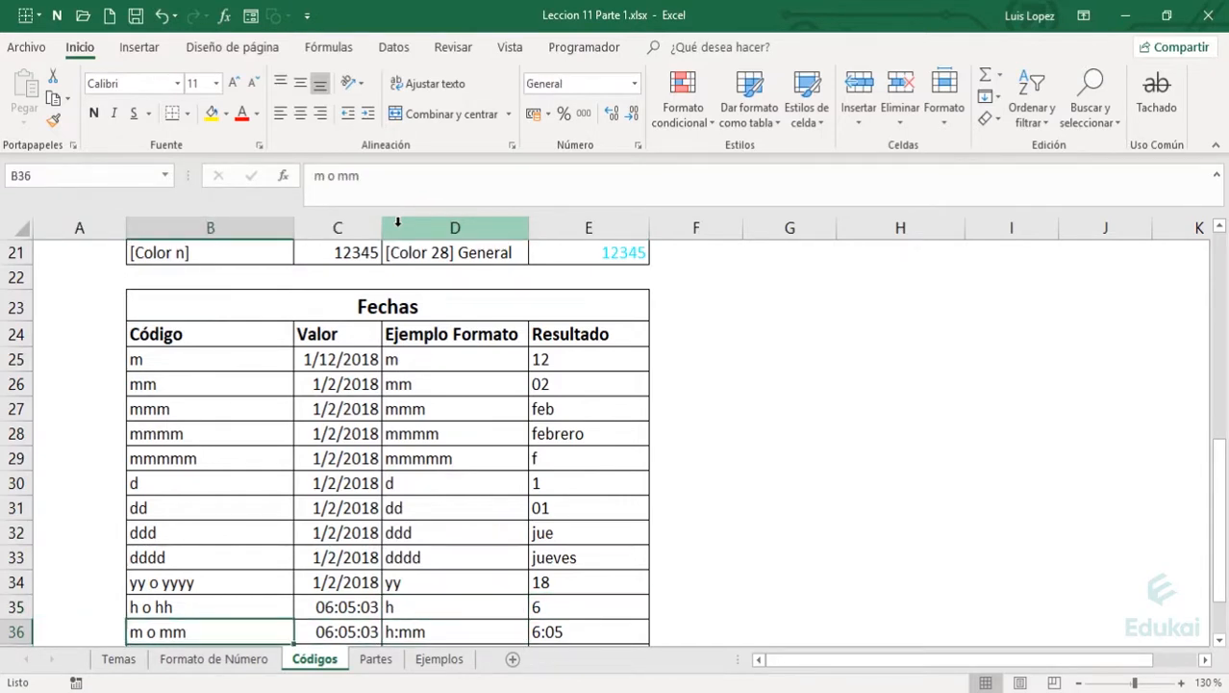
Try m alone as the example format in D36 and check the result in E36.
key(Right)
key(Right)
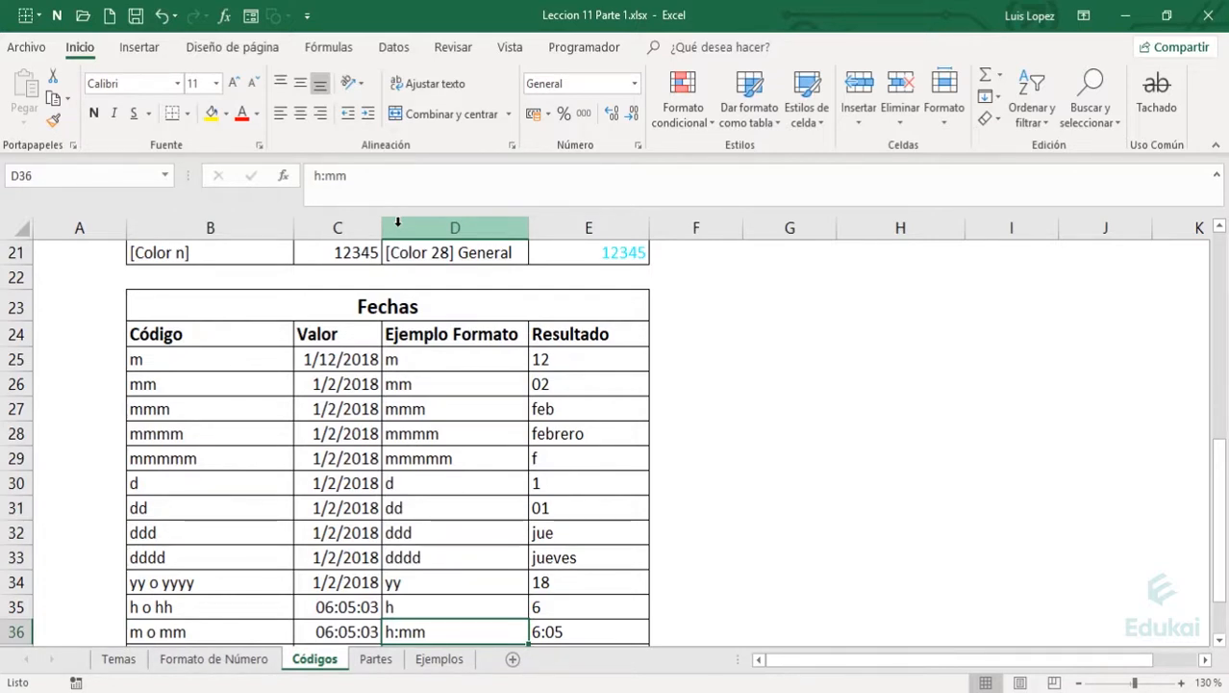
text(m)
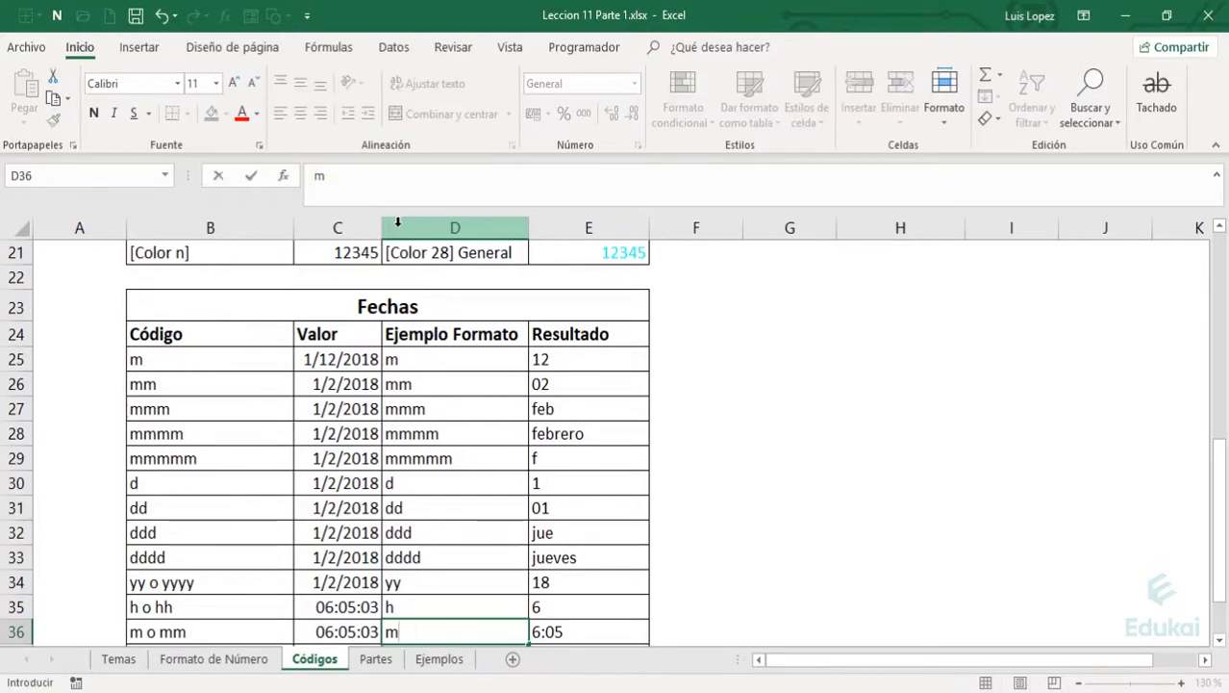
key(Return)
key(Up)
key(Right)
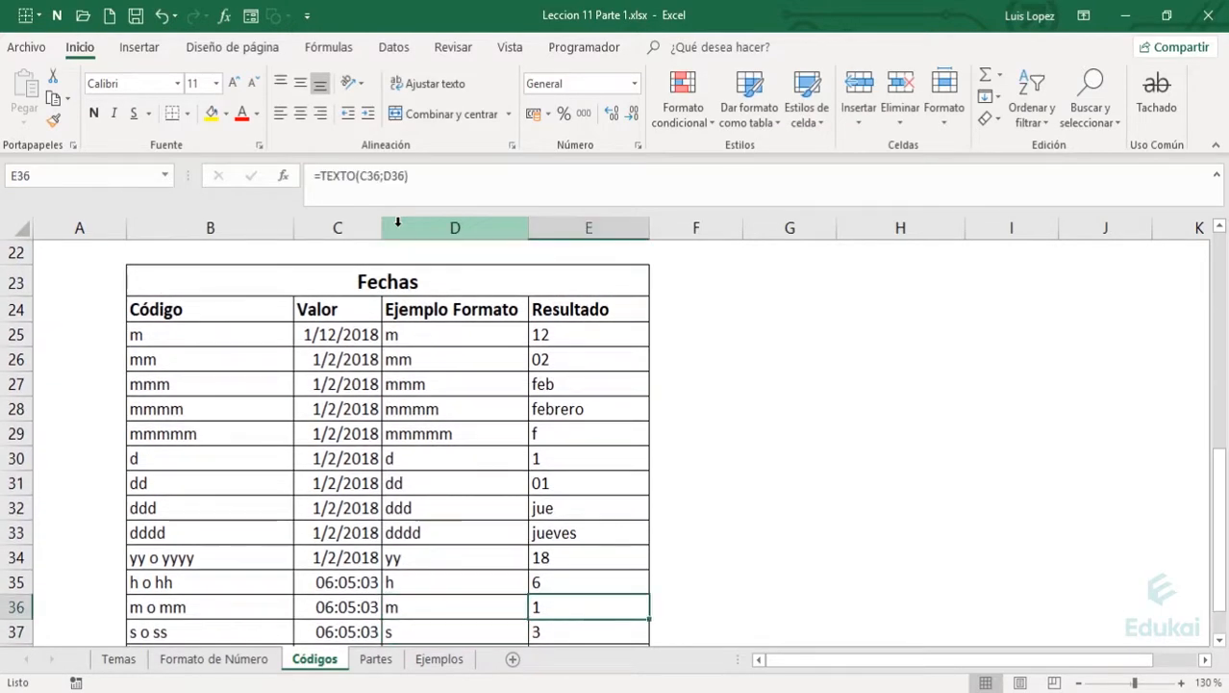
Inspect the minutes part of the time value in C36 against the example format beside it.
key(Left)
key(Left)
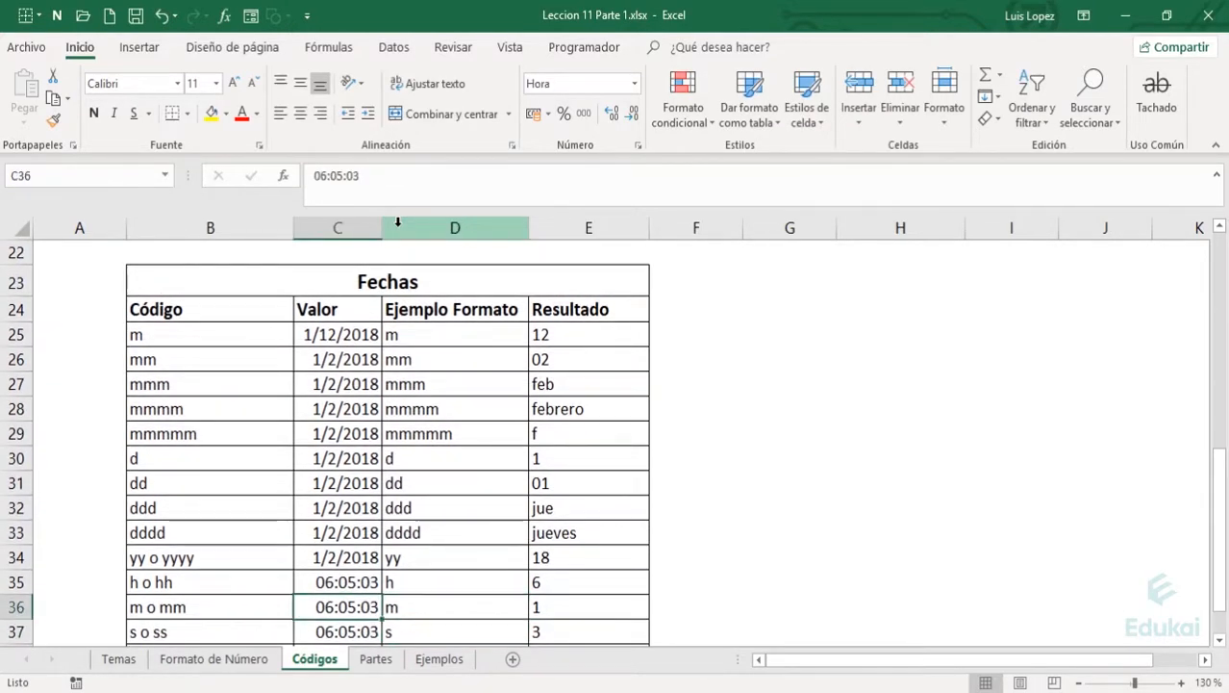
key(F2)
key(Left)
key(Left)
key(Left)
key(shift+Left)
key(shift+Left)
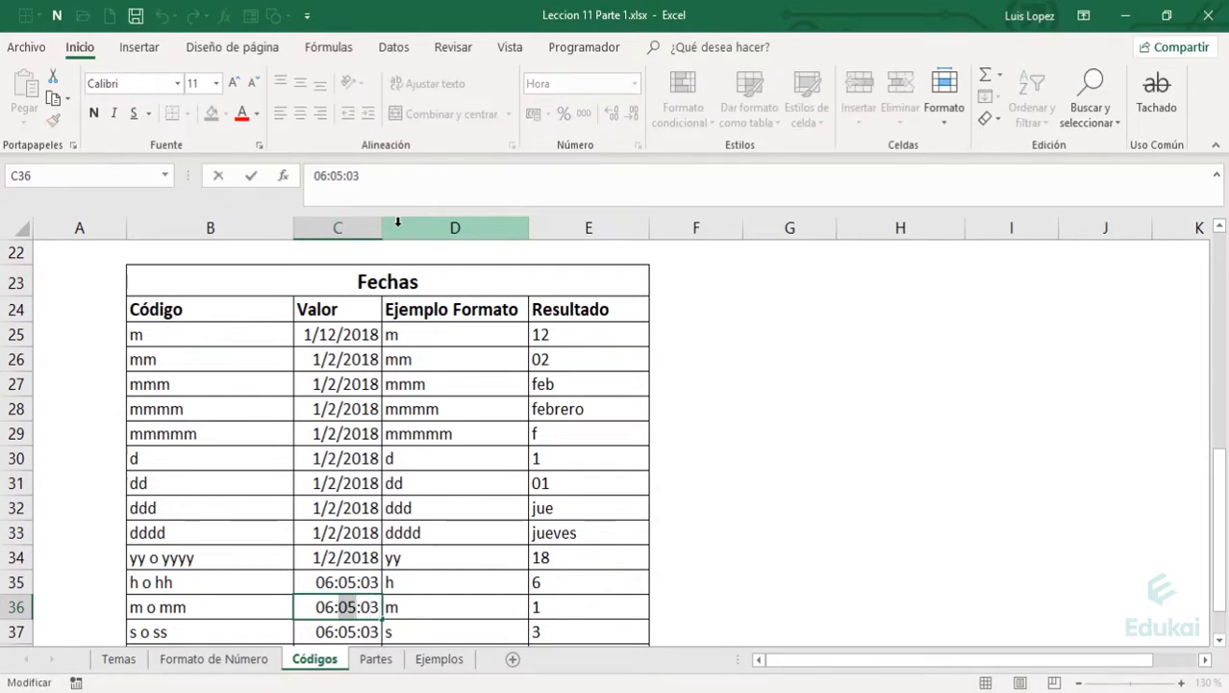
key(Return)
key(Right)
key(Up)
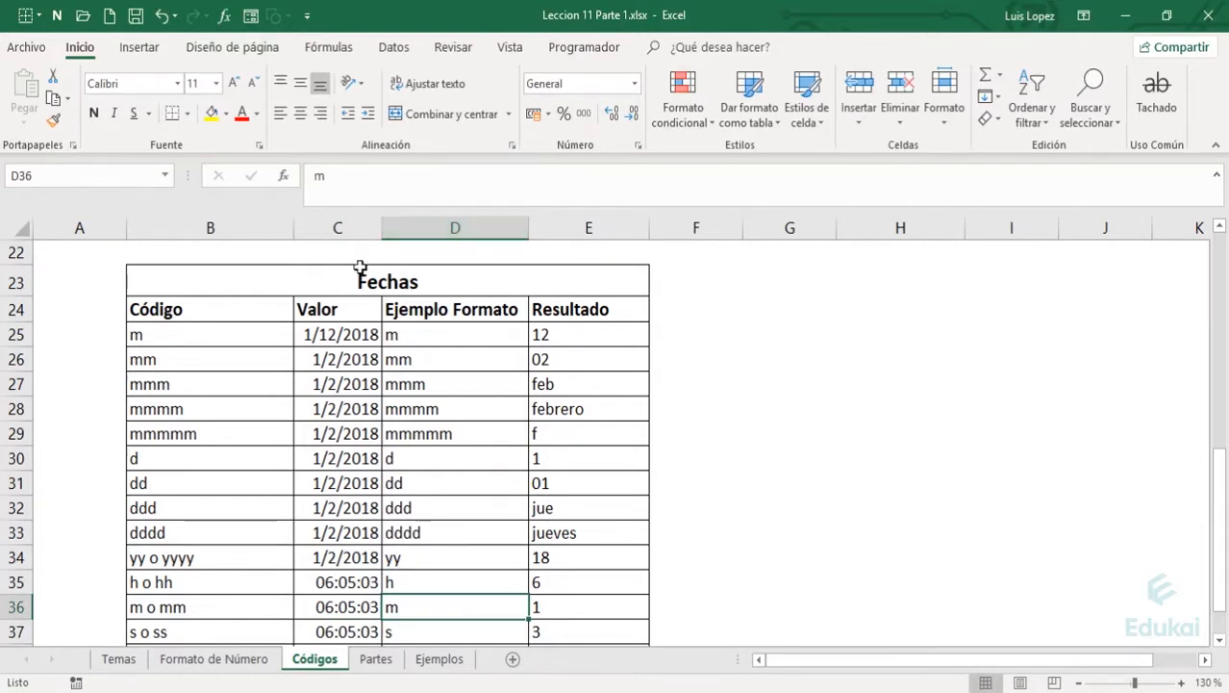
Compare the month code in B25 with the minute row, and set the example format in D36 to h:m.
click(181, 337)
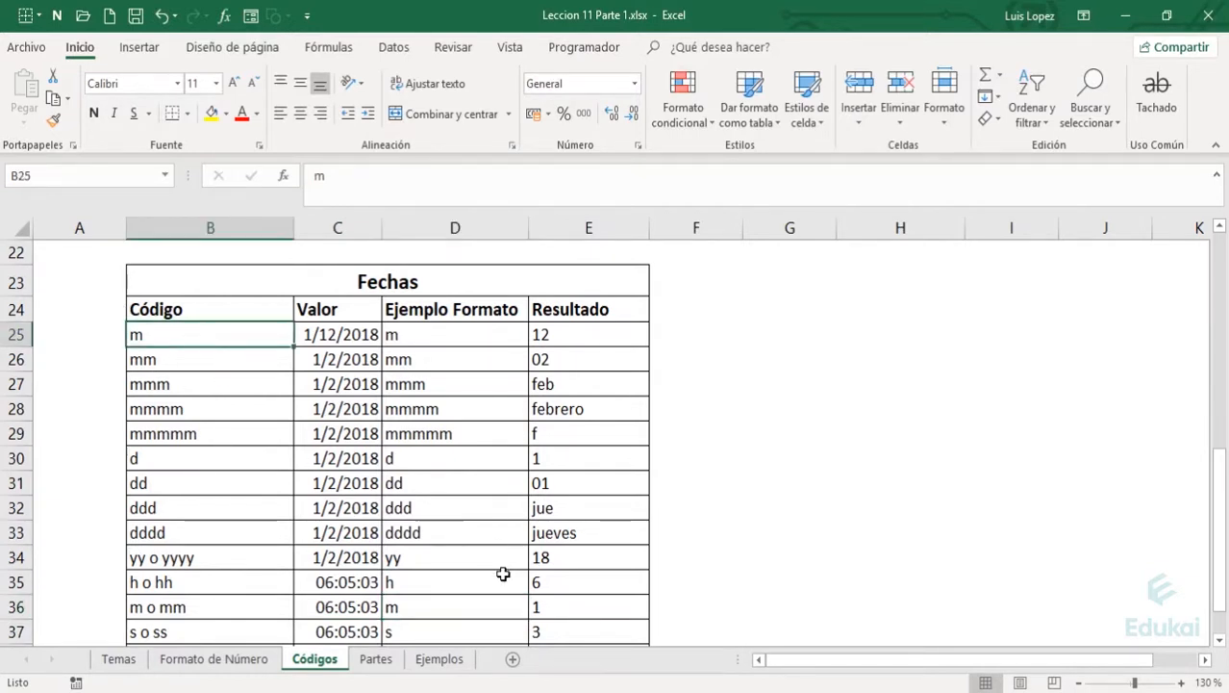
click(441, 612)
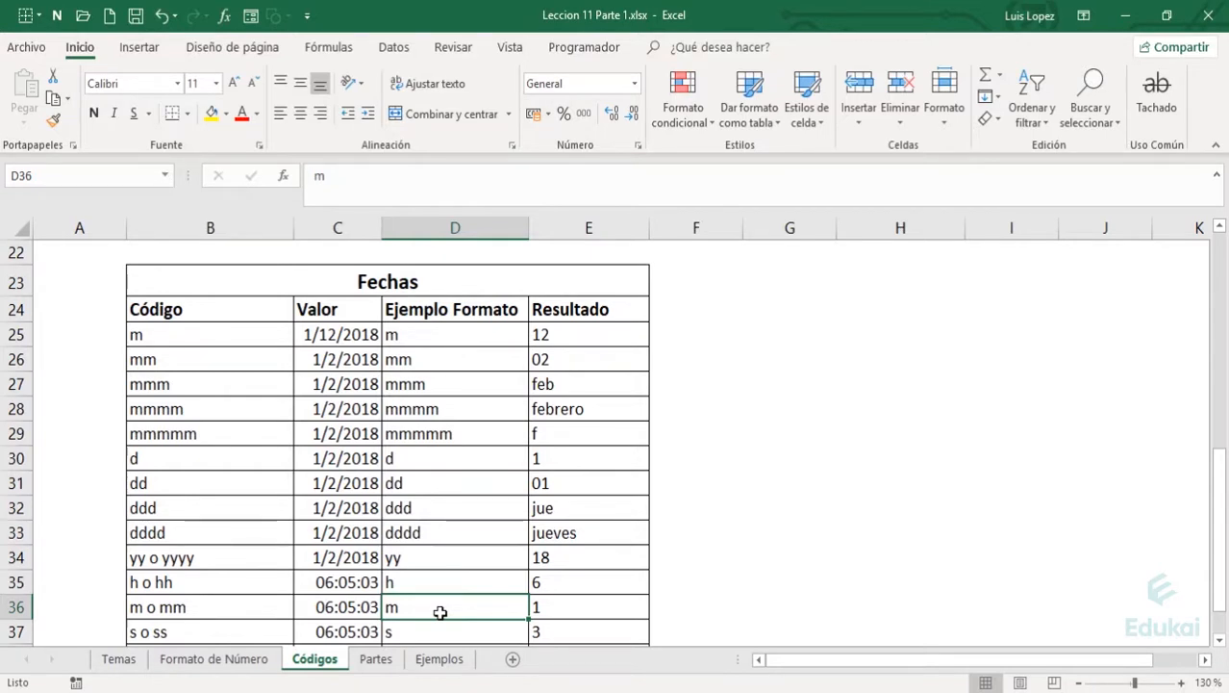
text(h:m)
key(Return)
click(439, 611)
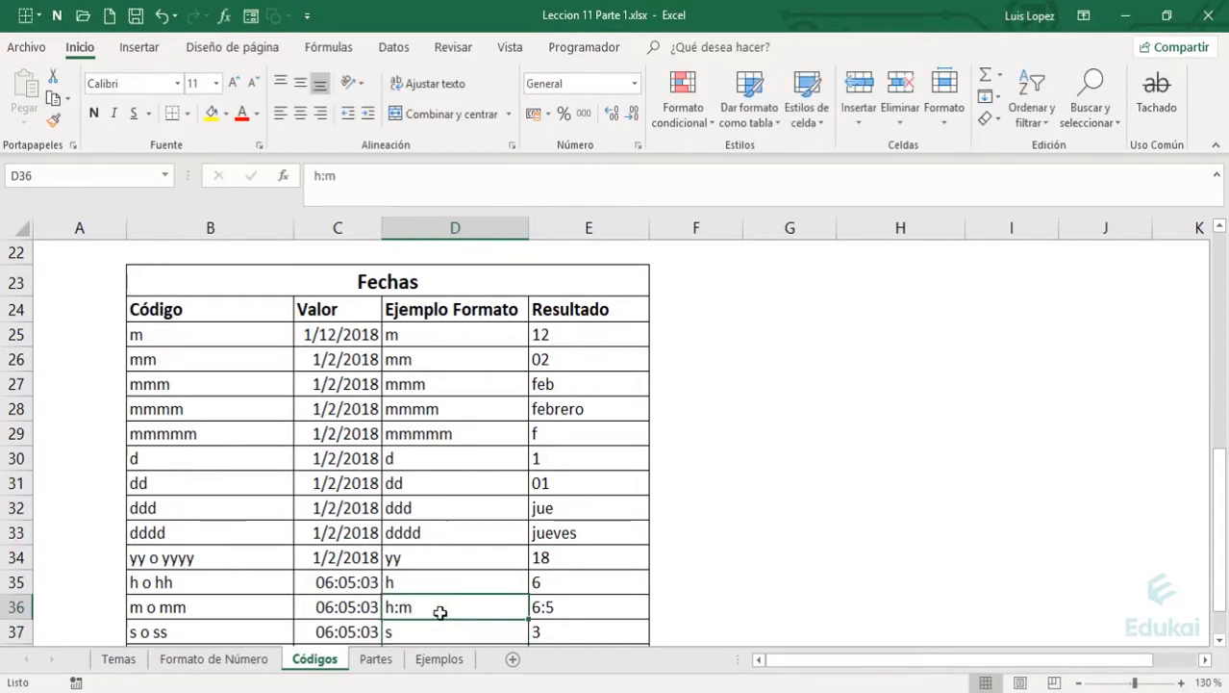
Extend the example format in D36 to two-digit hours and minutes, hh:mm.
double_click(453, 608)
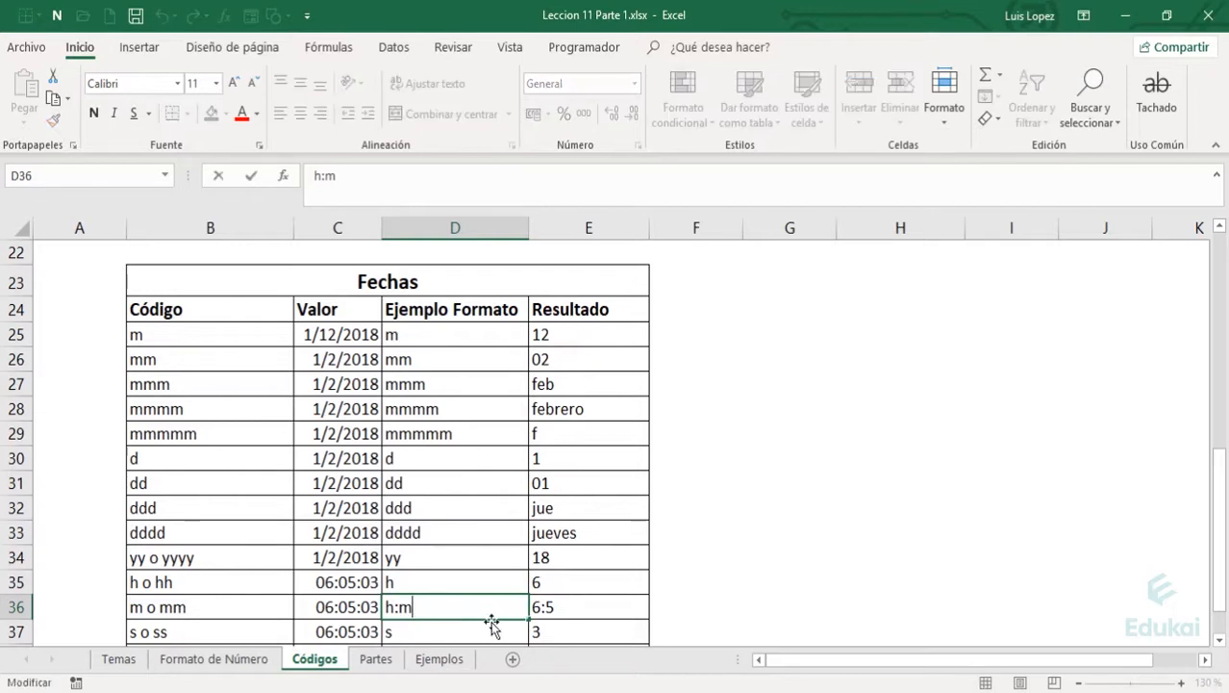
text(m)
text(h)
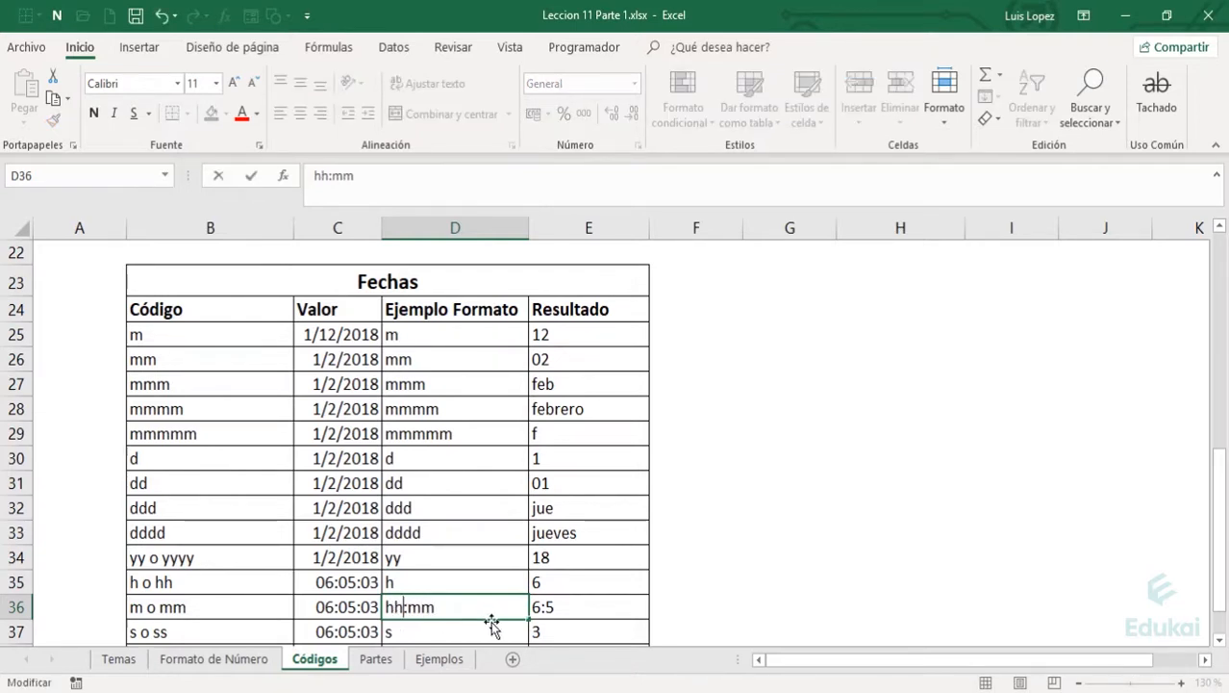
key(Return)
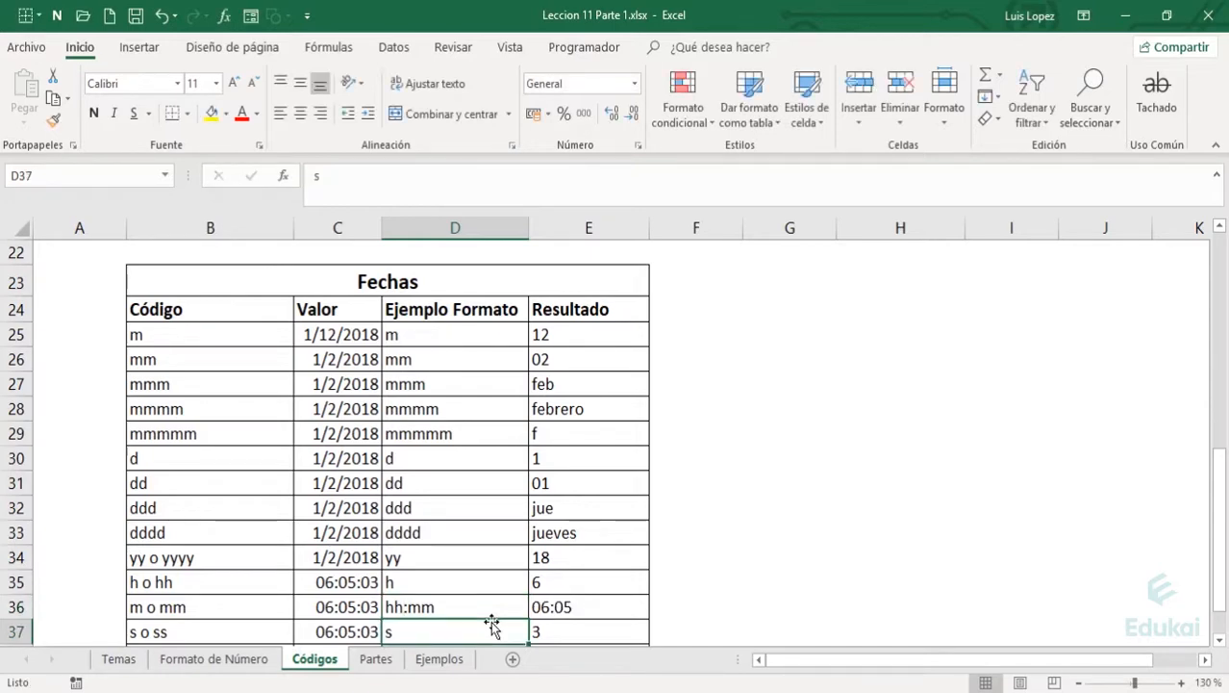
Set the example format for the seconds code in D37 to ss.
scroll(492, 623, down, 1)
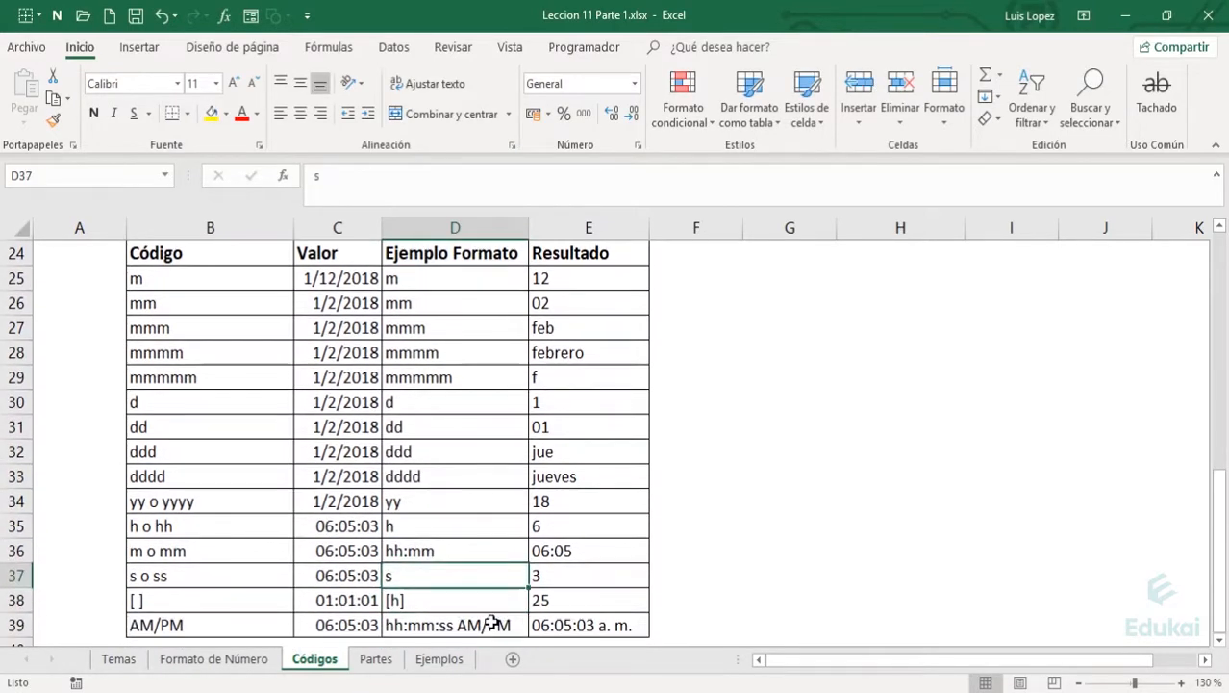
key(Left)
key(Left)
key(Right)
key(Right)
text(ss)
key(Return)
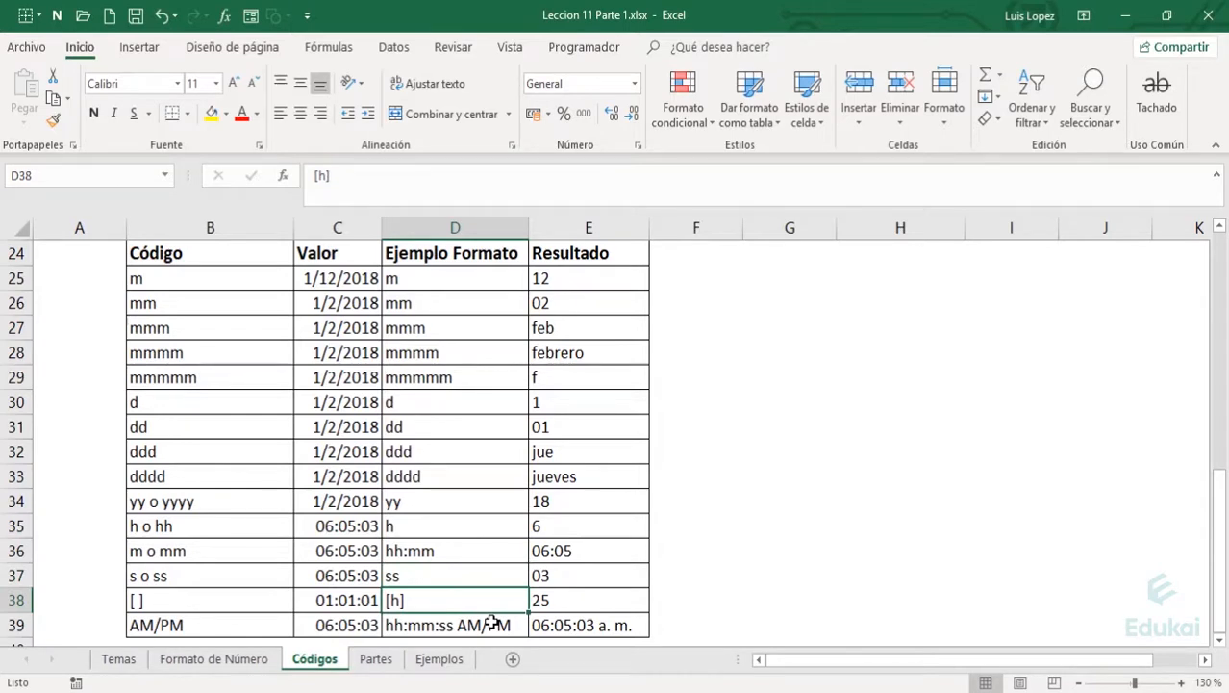
Examine the bracket code in row 38, including the date and time parts of the value in C38 and its example format.
key(Left)
key(Left)
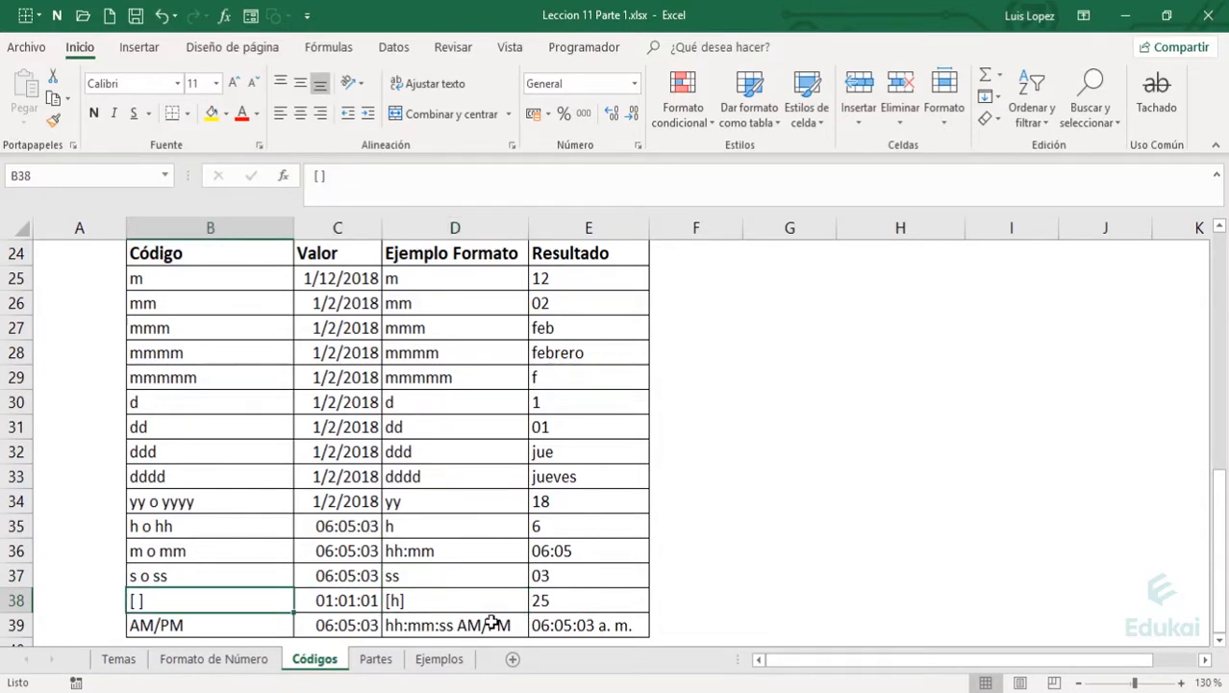
key(Right)
key(Right)
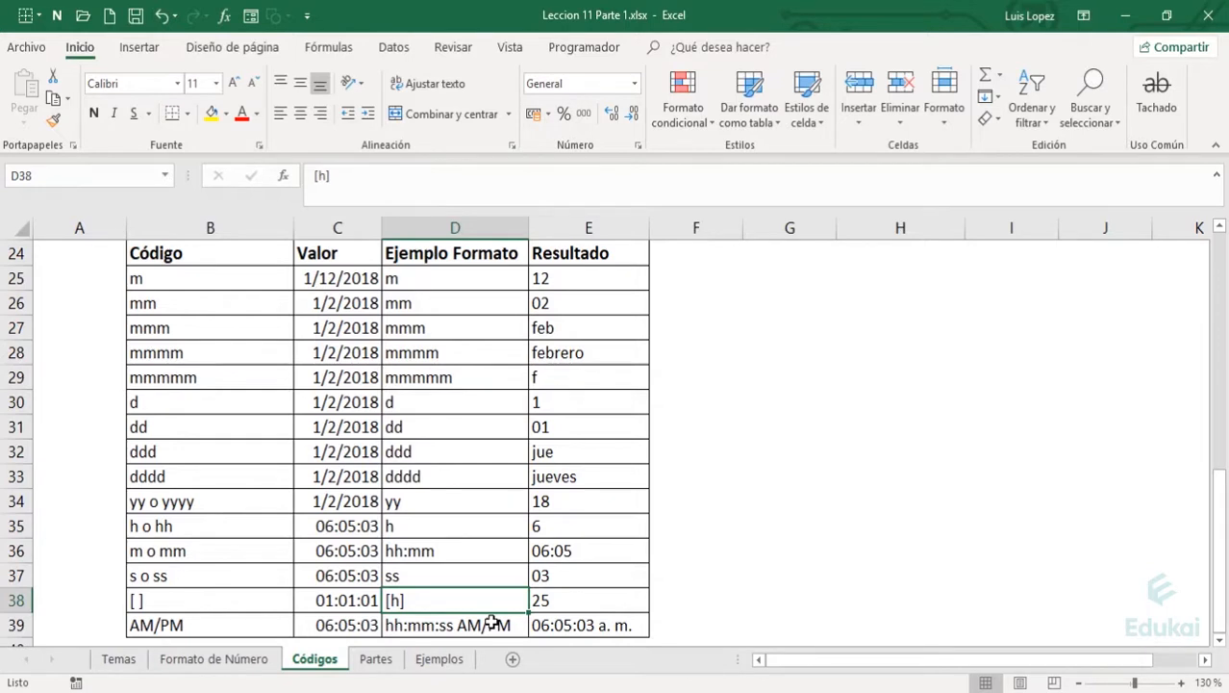
key(Left)
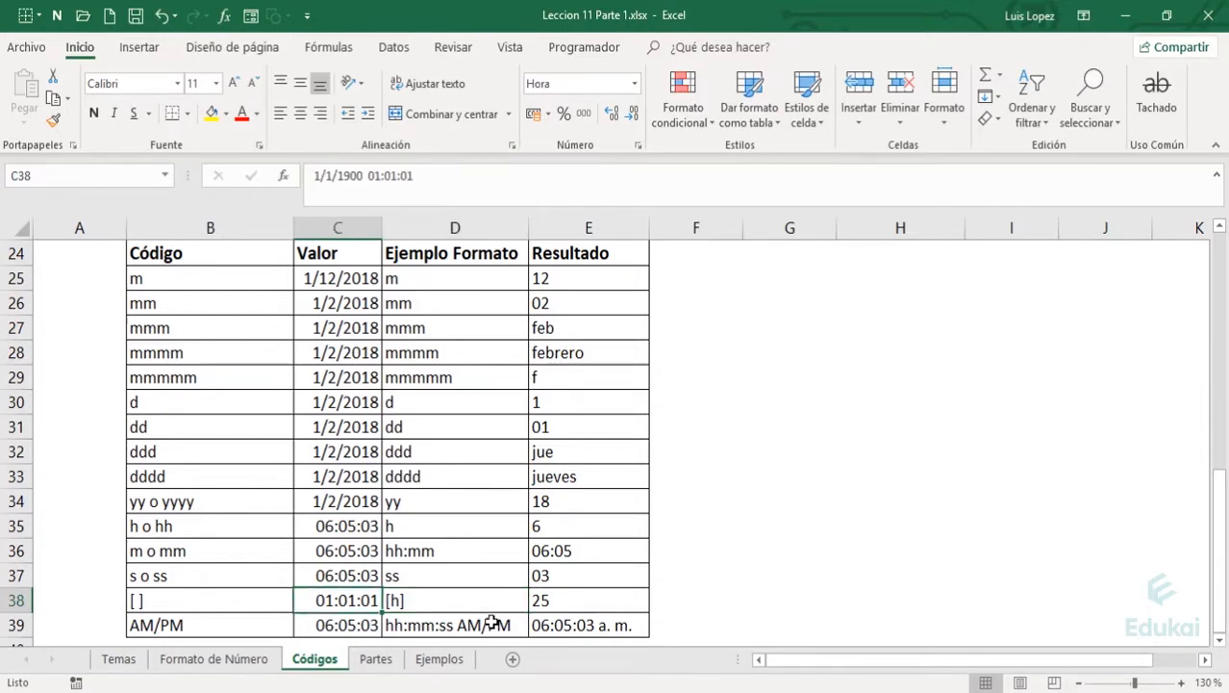
drag(425, 176, 308, 173)
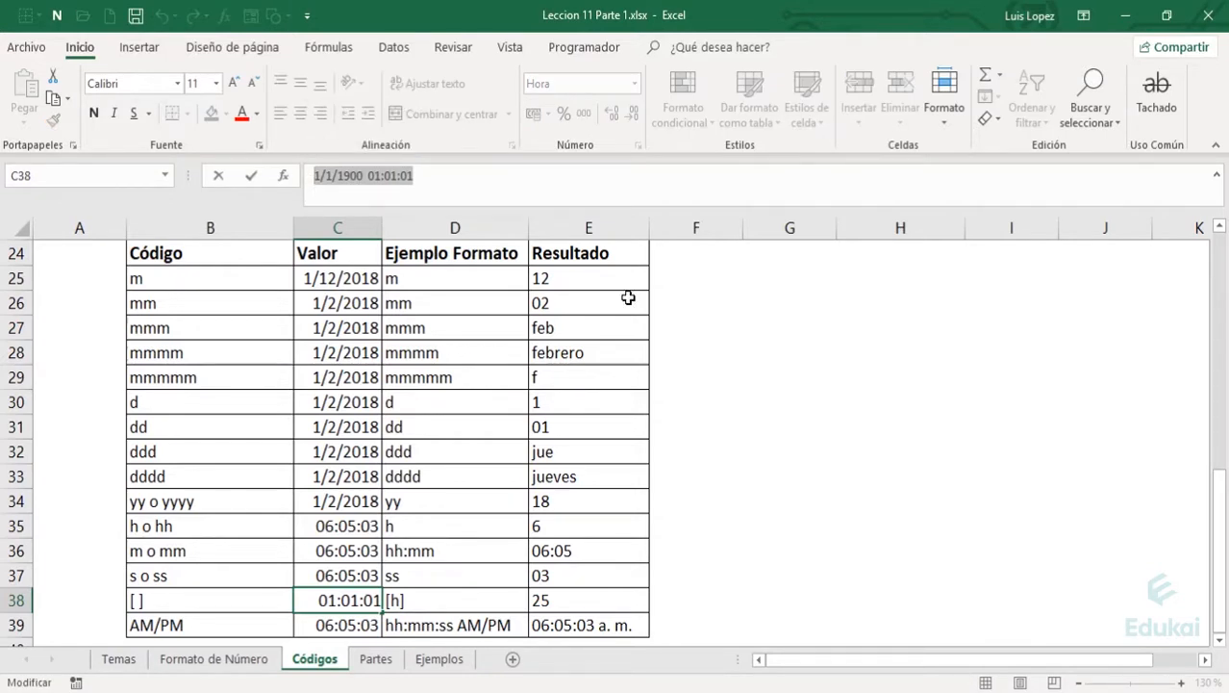
click(383, 178)
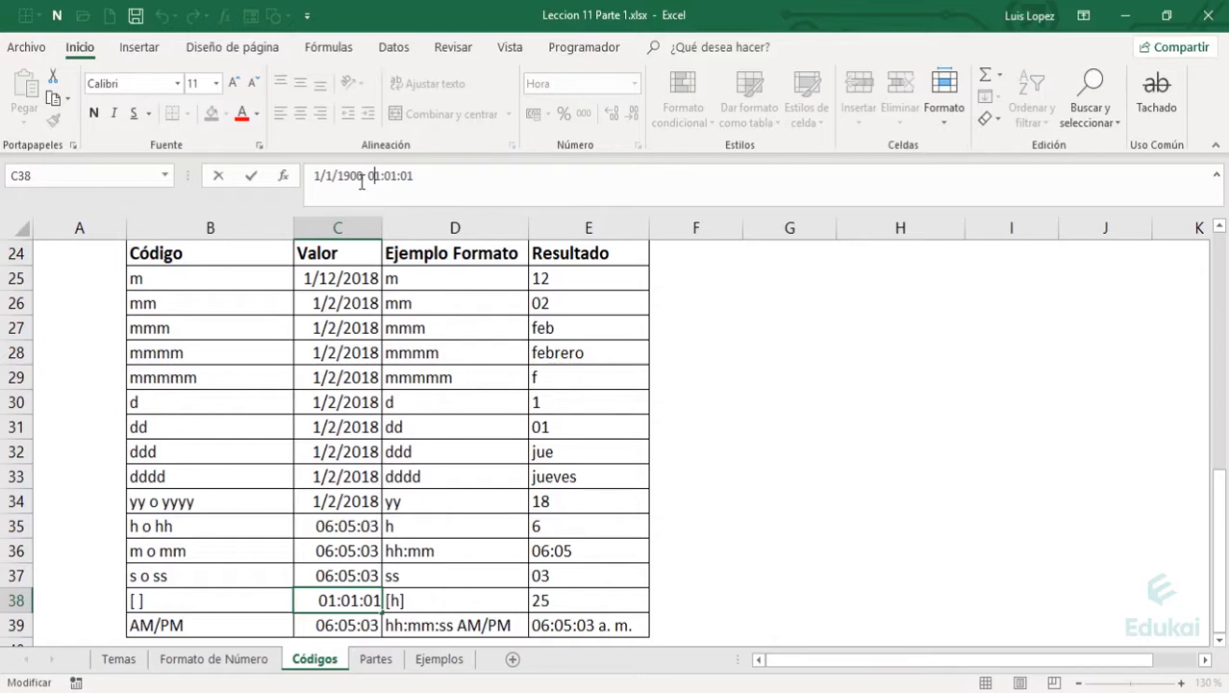
drag(366, 176, 310, 181)
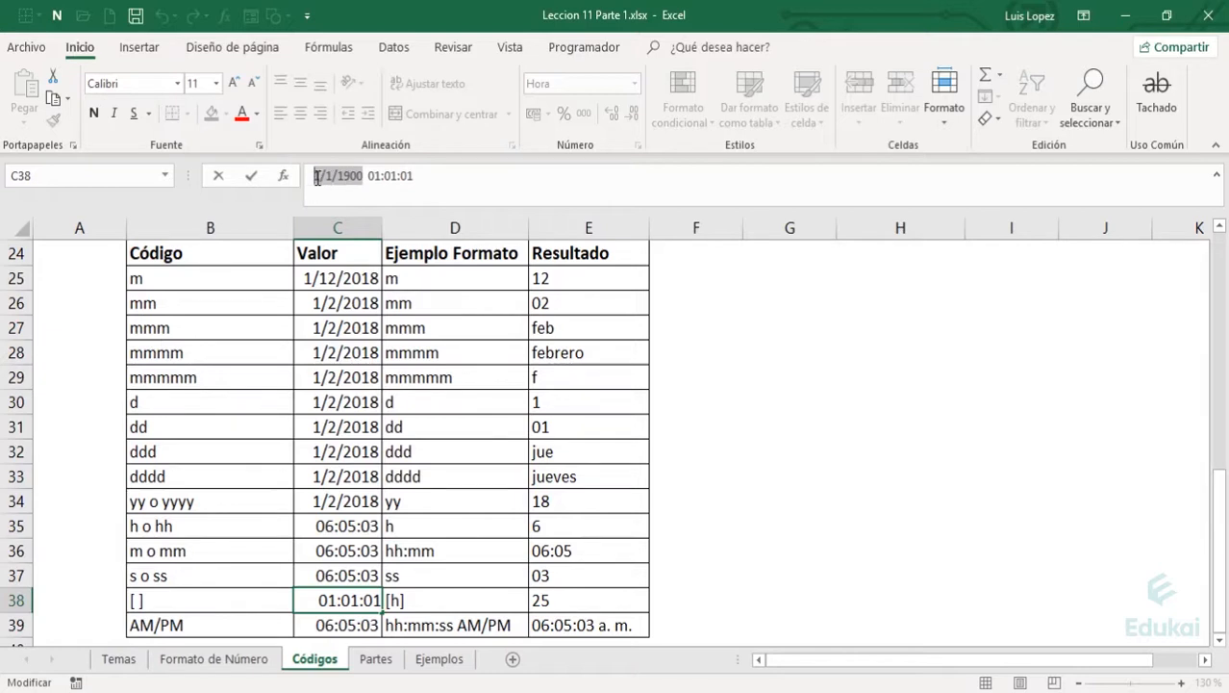
click(316, 177)
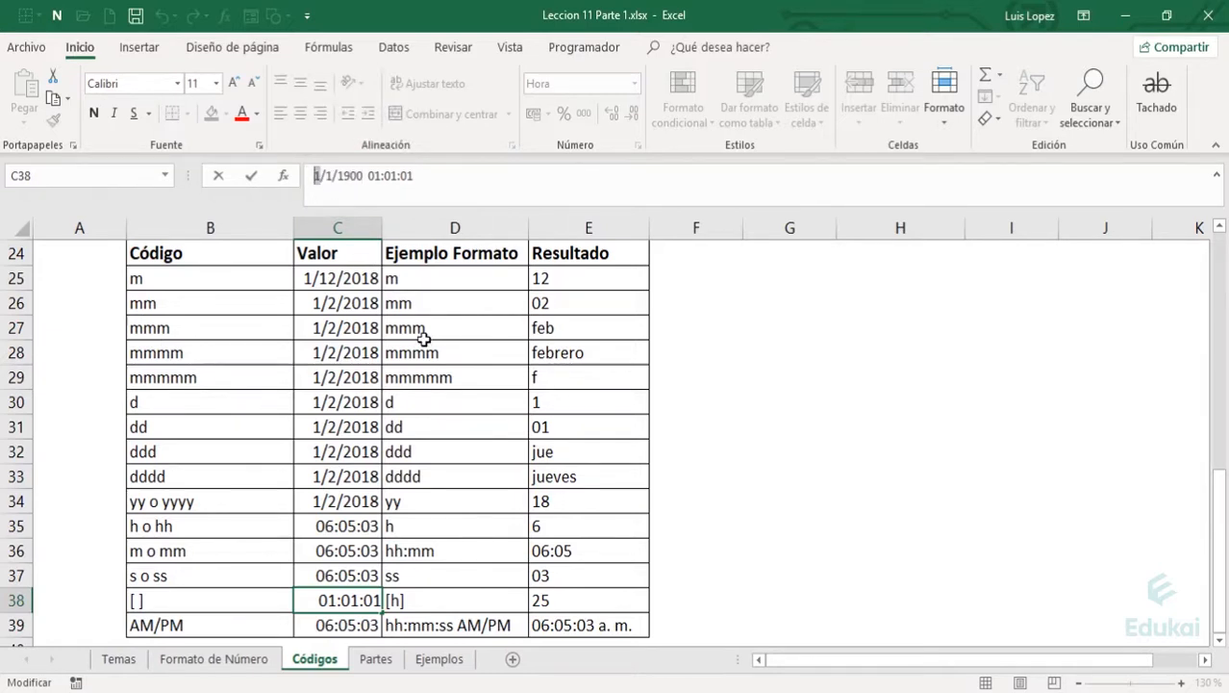
drag(366, 176, 303, 180)
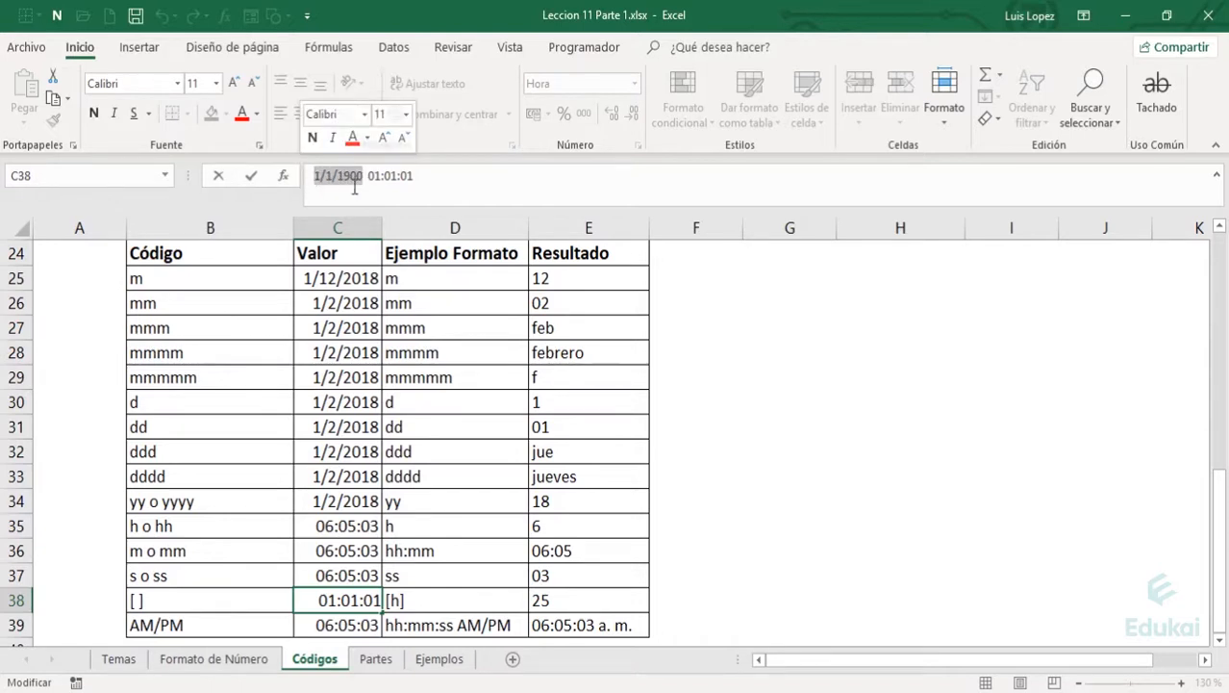
click(363, 176)
drag(382, 176, 368, 176)
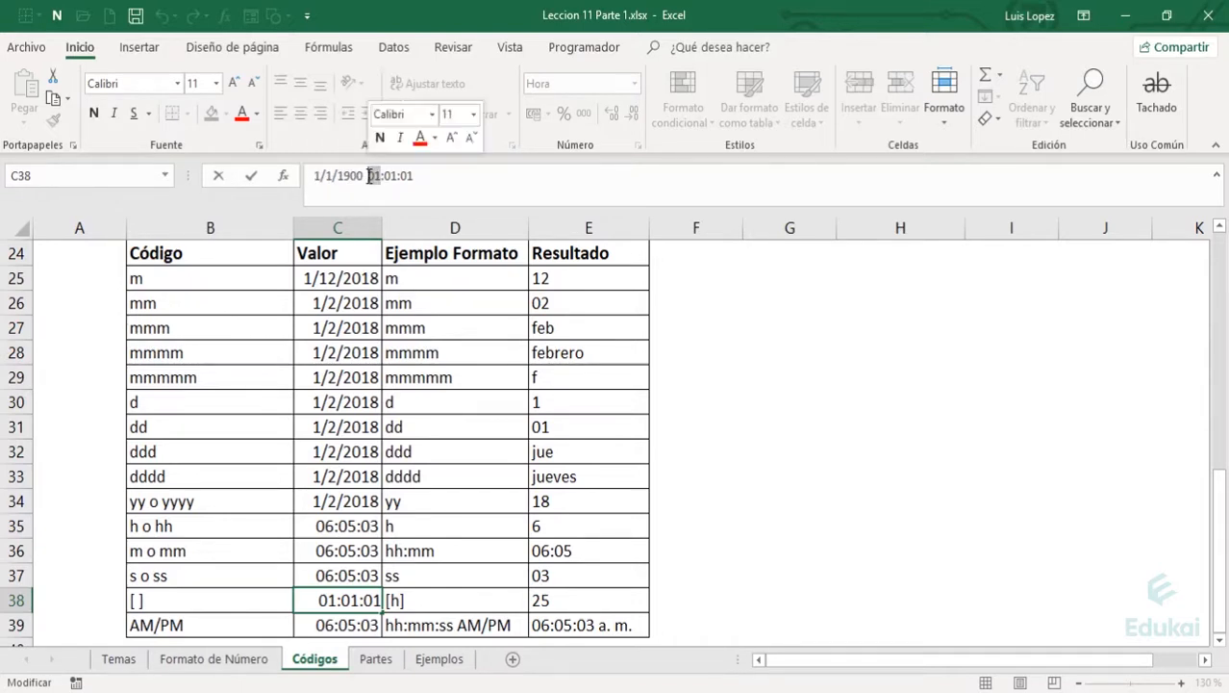
key(Escape)
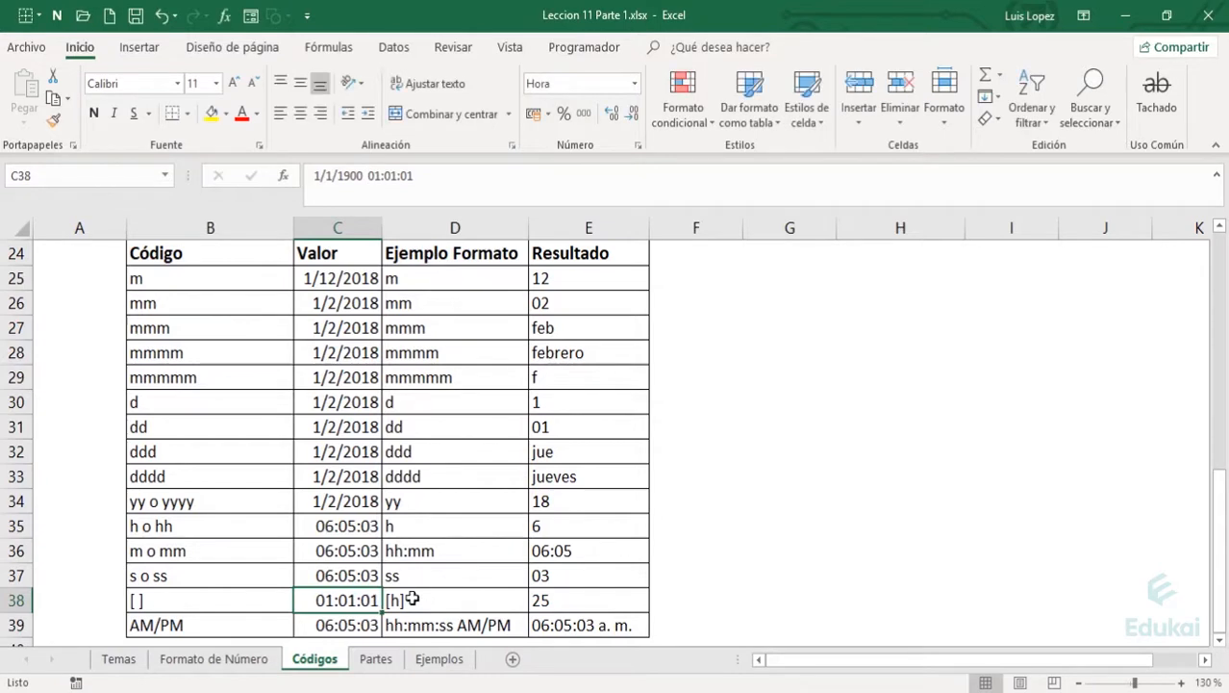
click(423, 601)
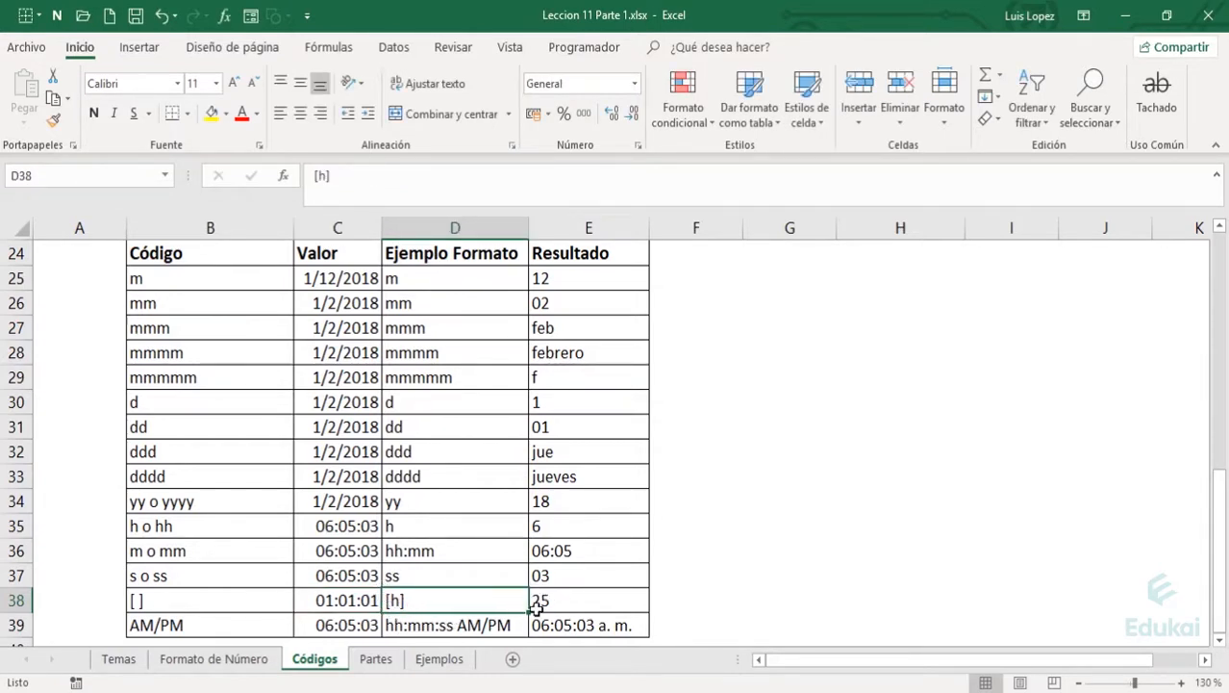
Set the value in C38 to 2/1/1900 01:01:01.
click(349, 597)
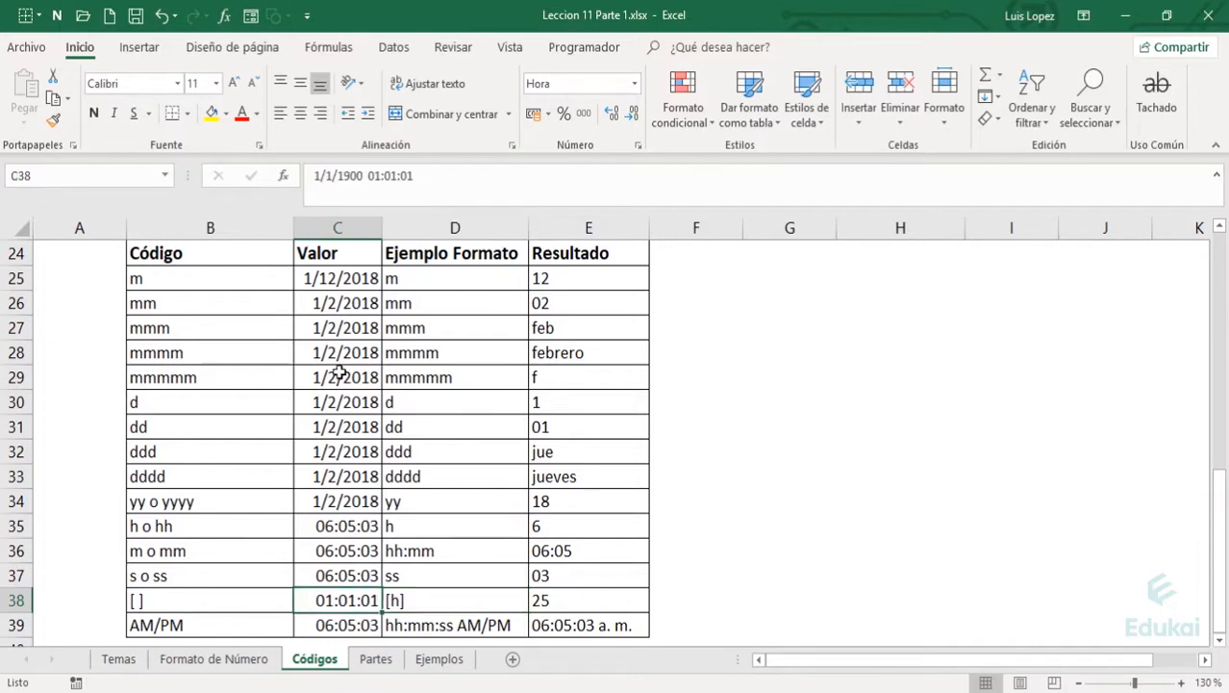
click(318, 175)
key(BackSpace)
text(2)
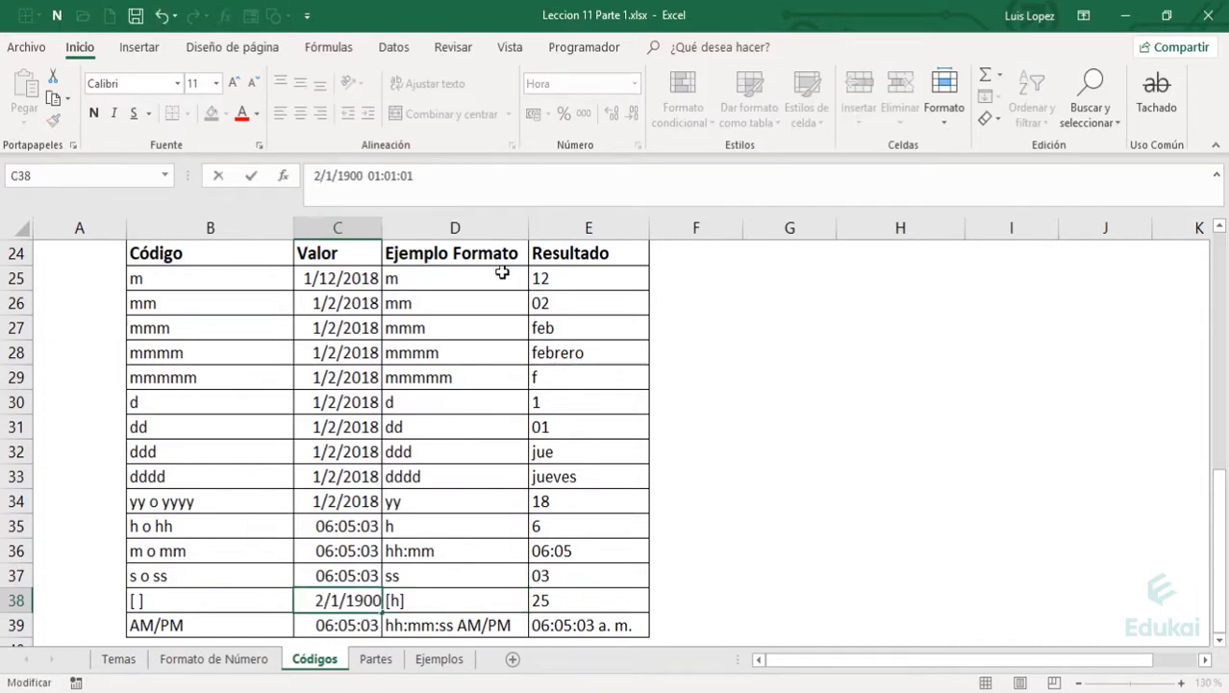
key(Return)
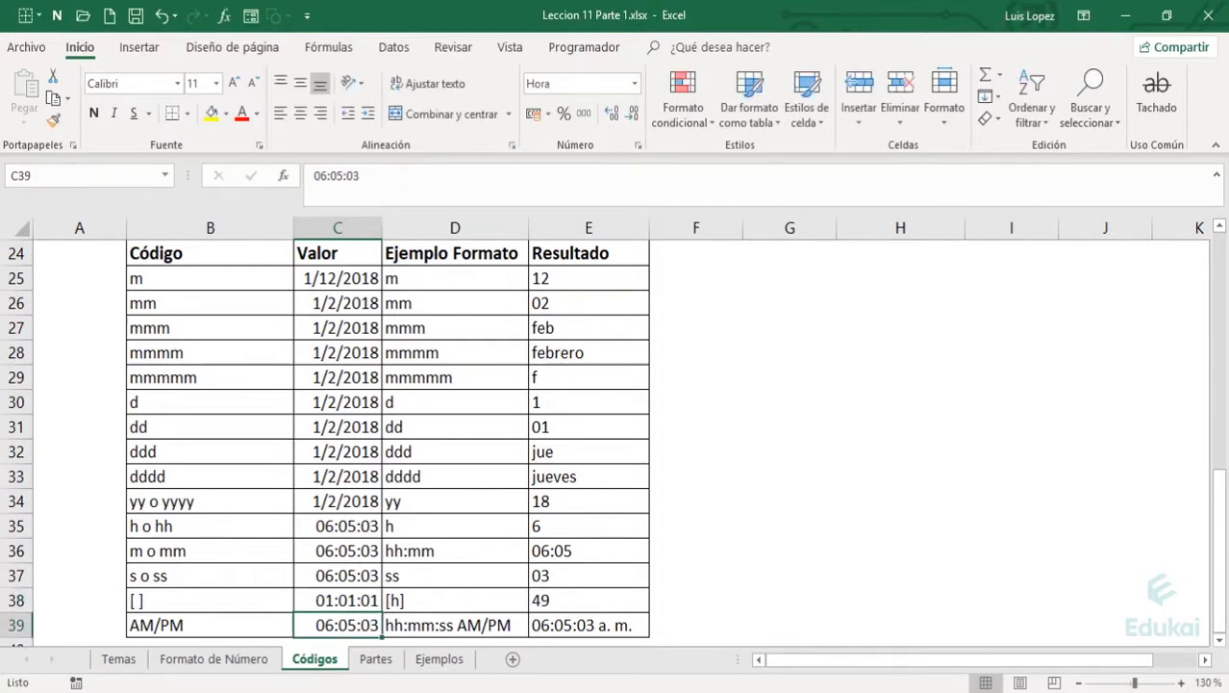
Remove the square brackets from the example format in D38 so that it reads h.
click(571, 600)
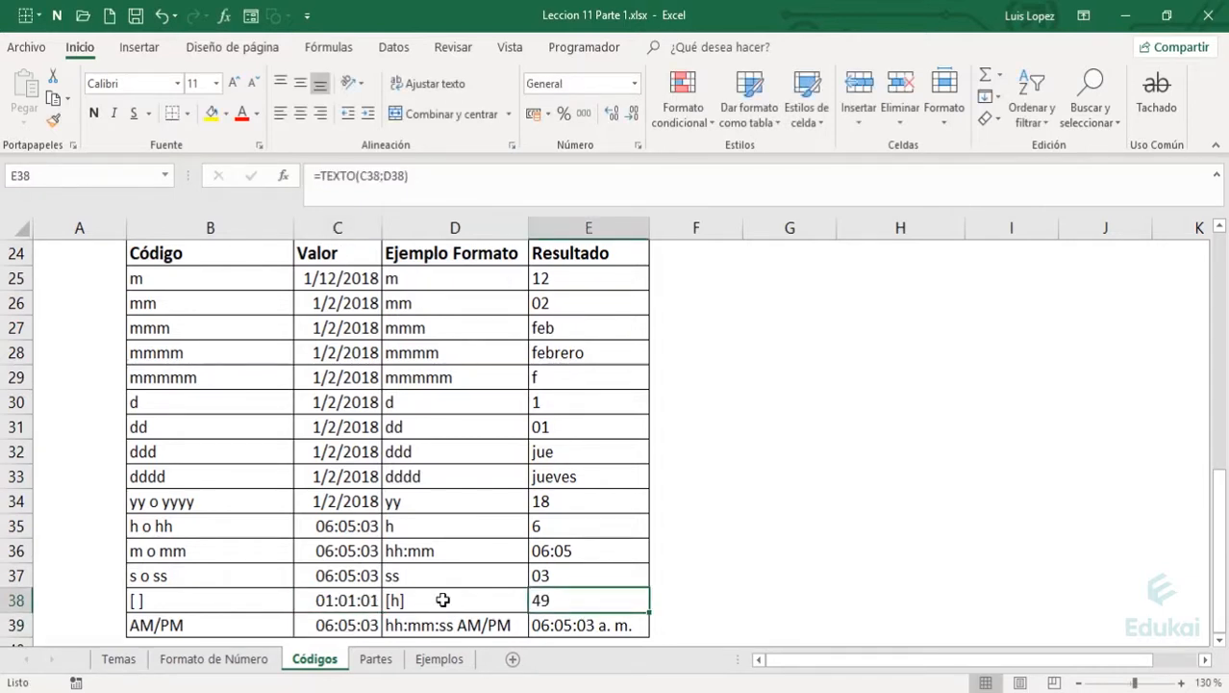
click(442, 601)
double_click(443, 600)
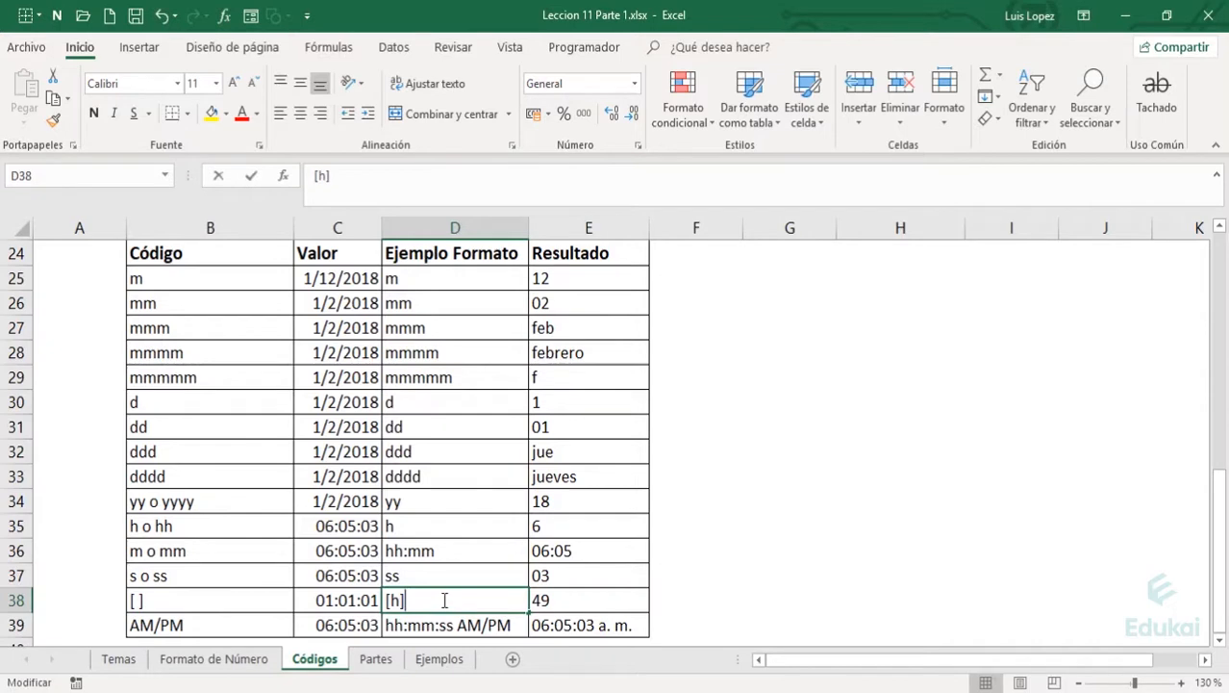
key(BackSpace)
key(Left)
key(BackSpace)
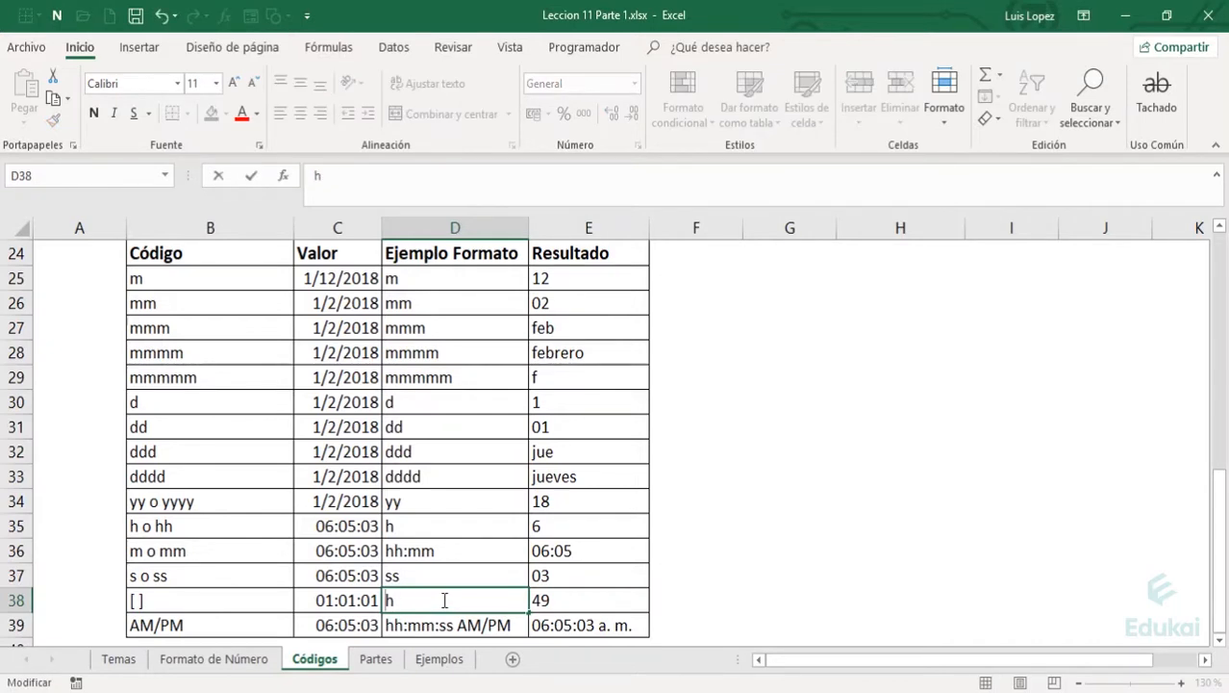
key(Return)
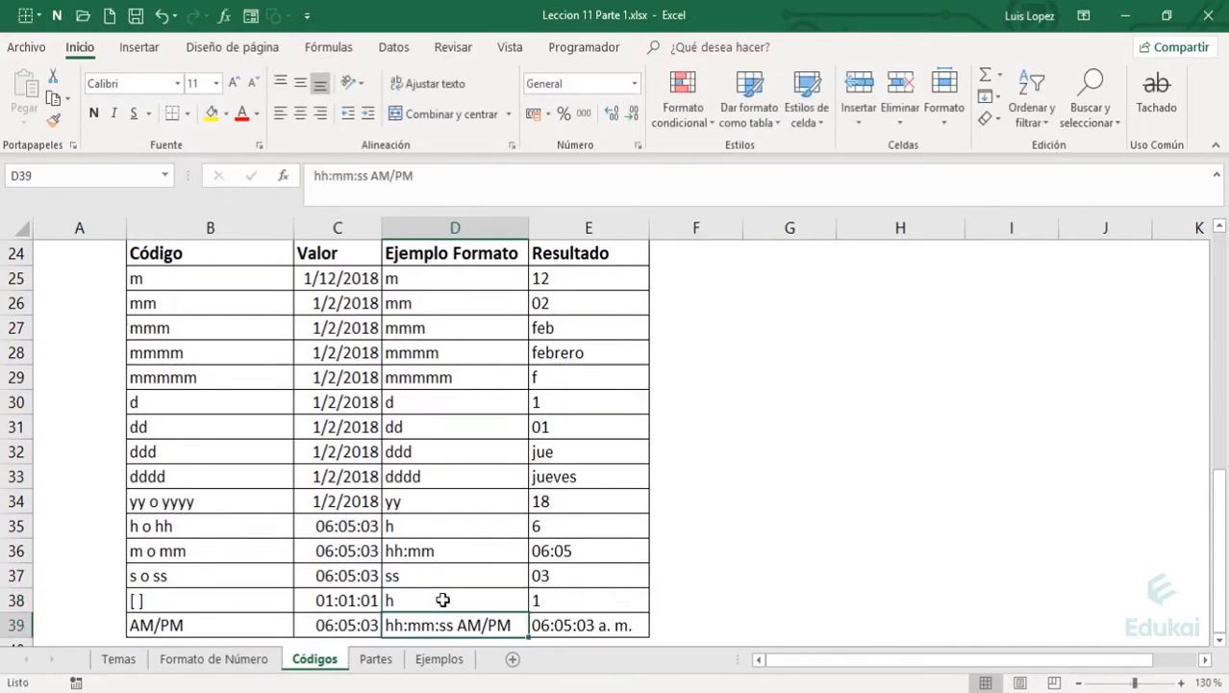
Put the square brackets back around the example format in D38, making it [h].
click(443, 600)
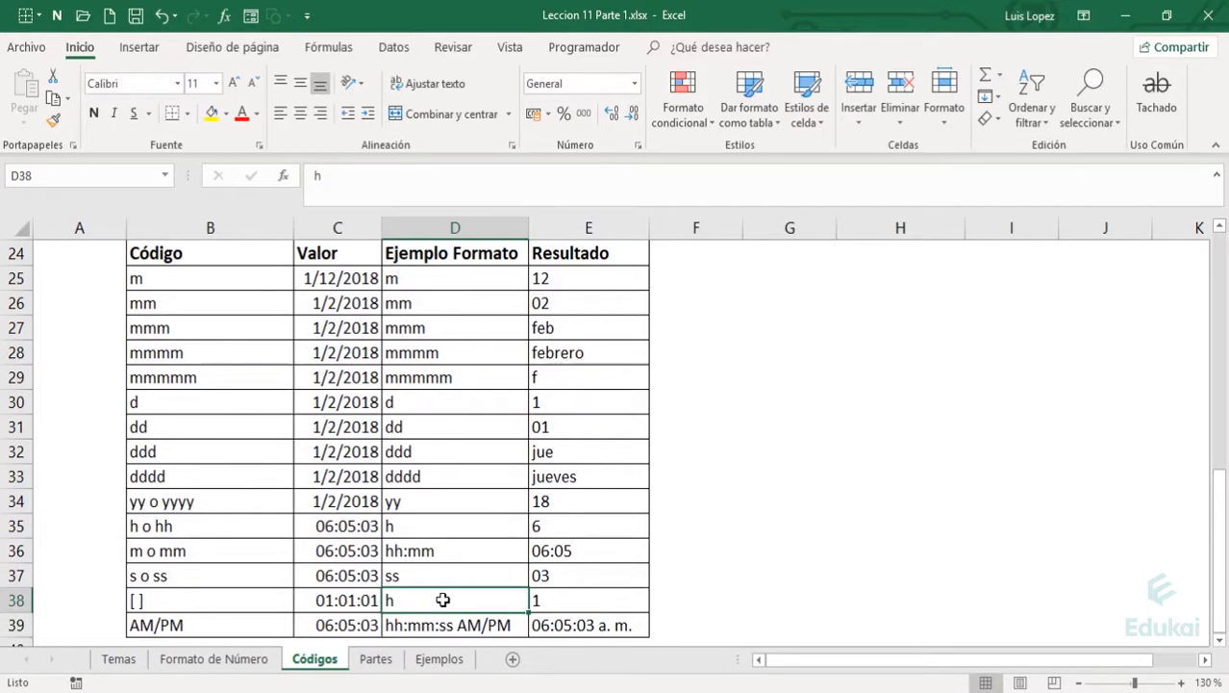
double_click(443, 601)
key(Home)
text([)
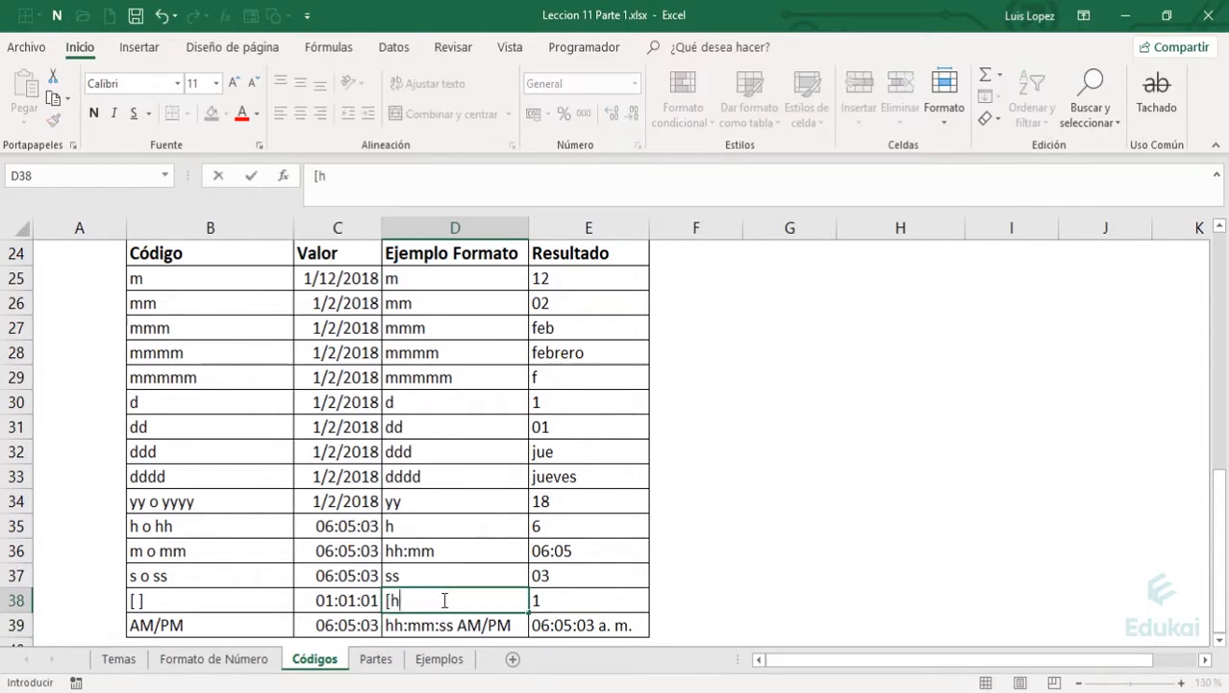
key(End)
text(])
key(Return)
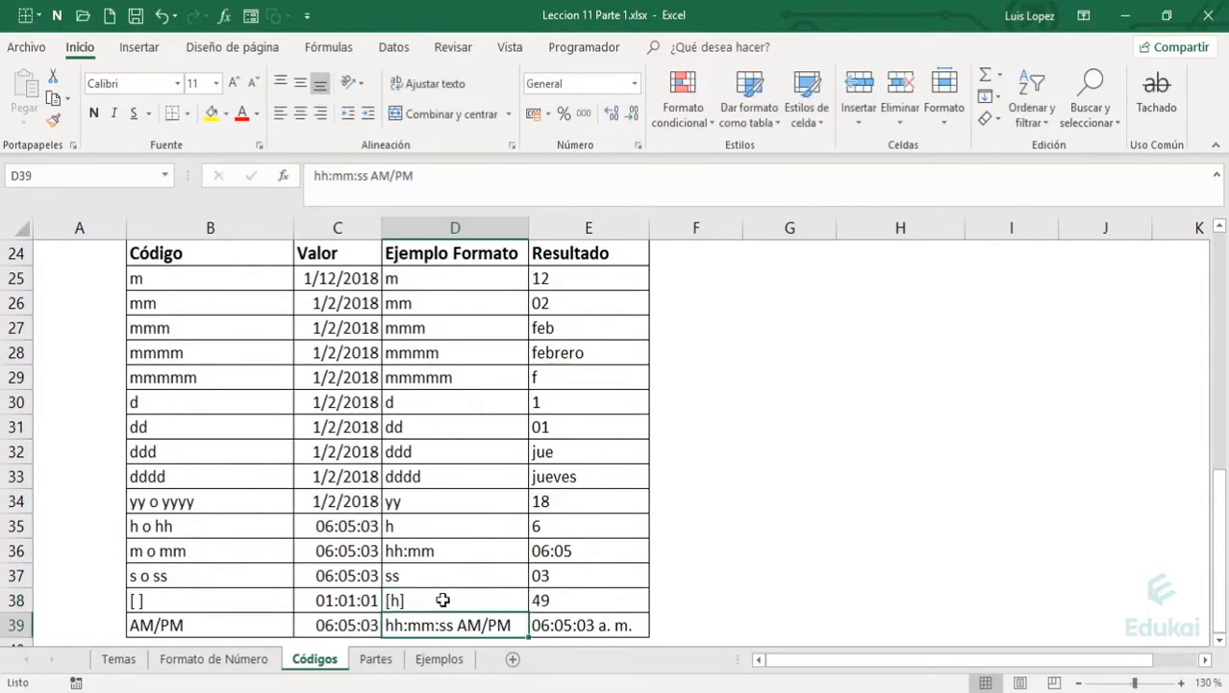
Examine the AM/PM code in row 39 alongside its time value and example format.
scroll(442, 601, down, 1)
click(197, 542)
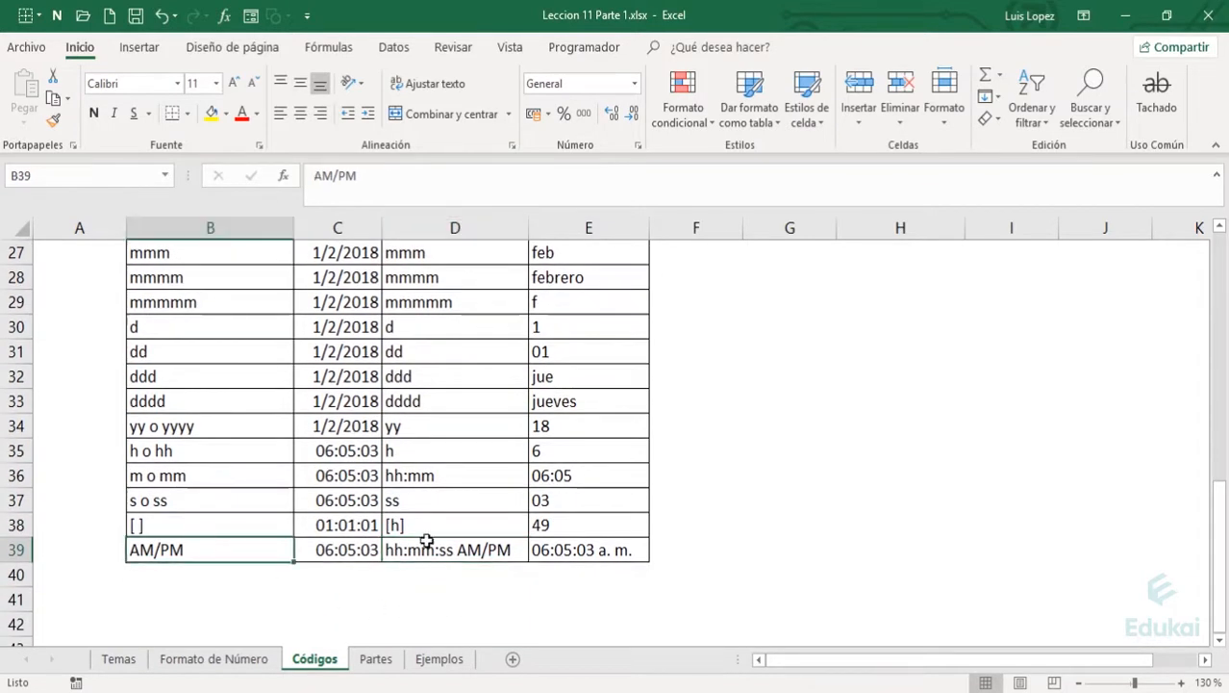
click(474, 548)
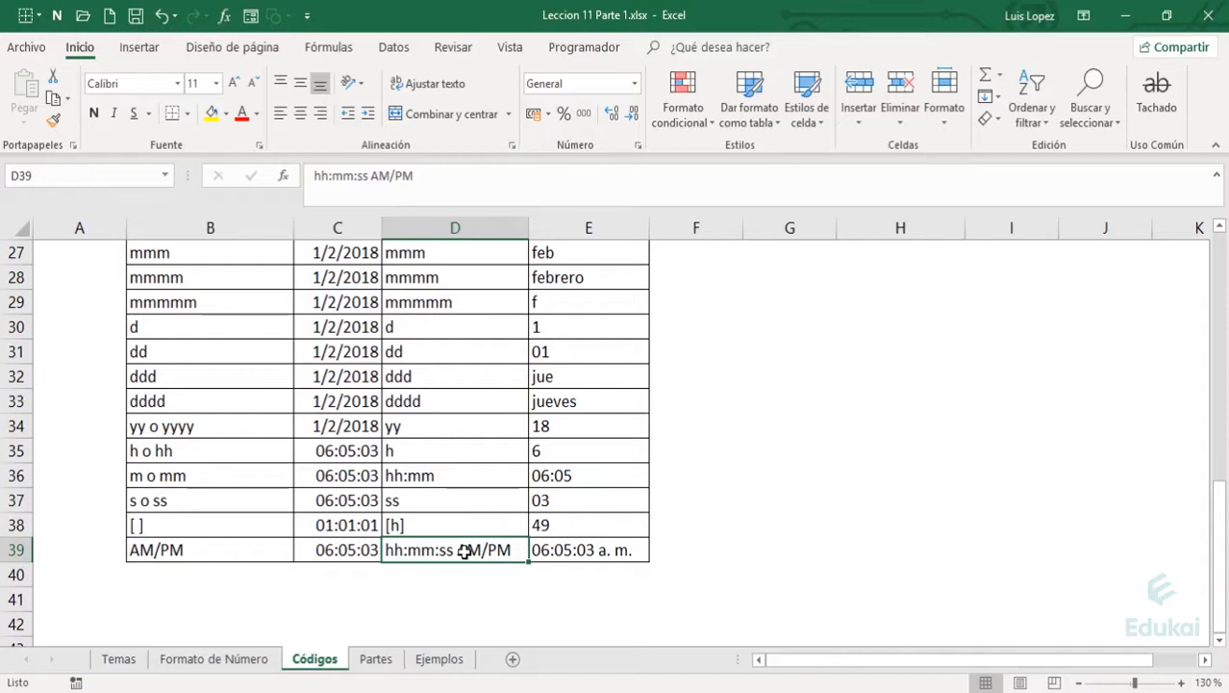
key(Left)
key(Left)
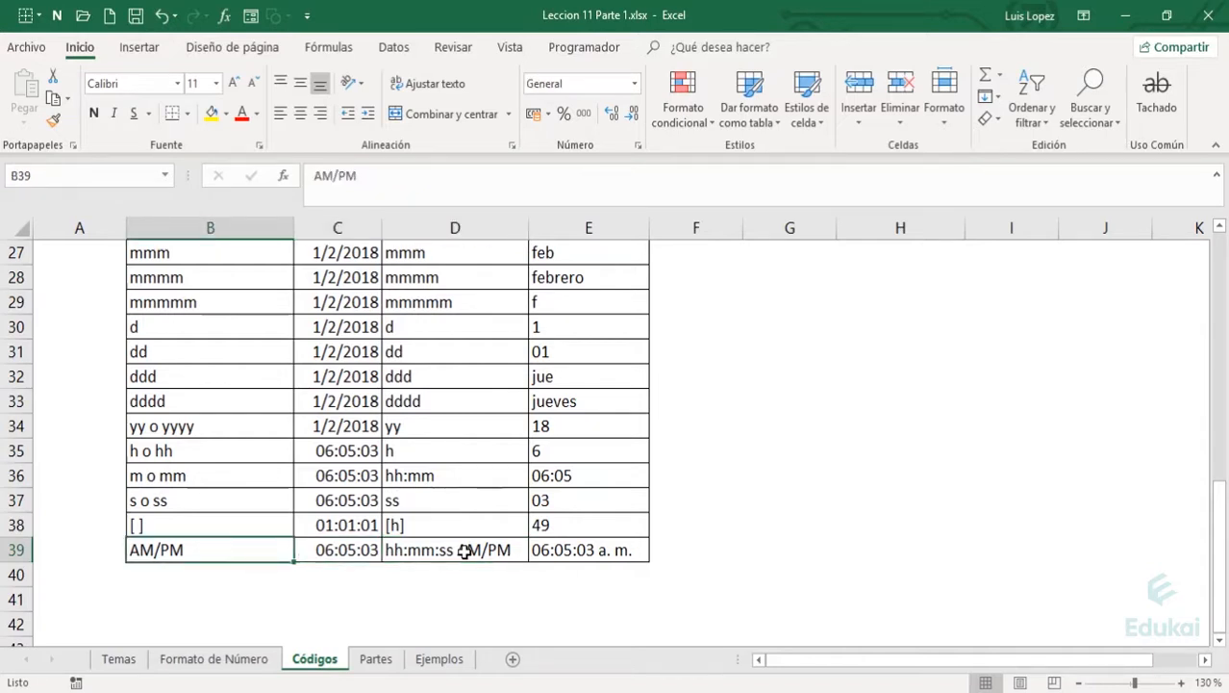
key(Right)
key(Right)
key(Left)
key(Left)
key(Right)
key(Right)
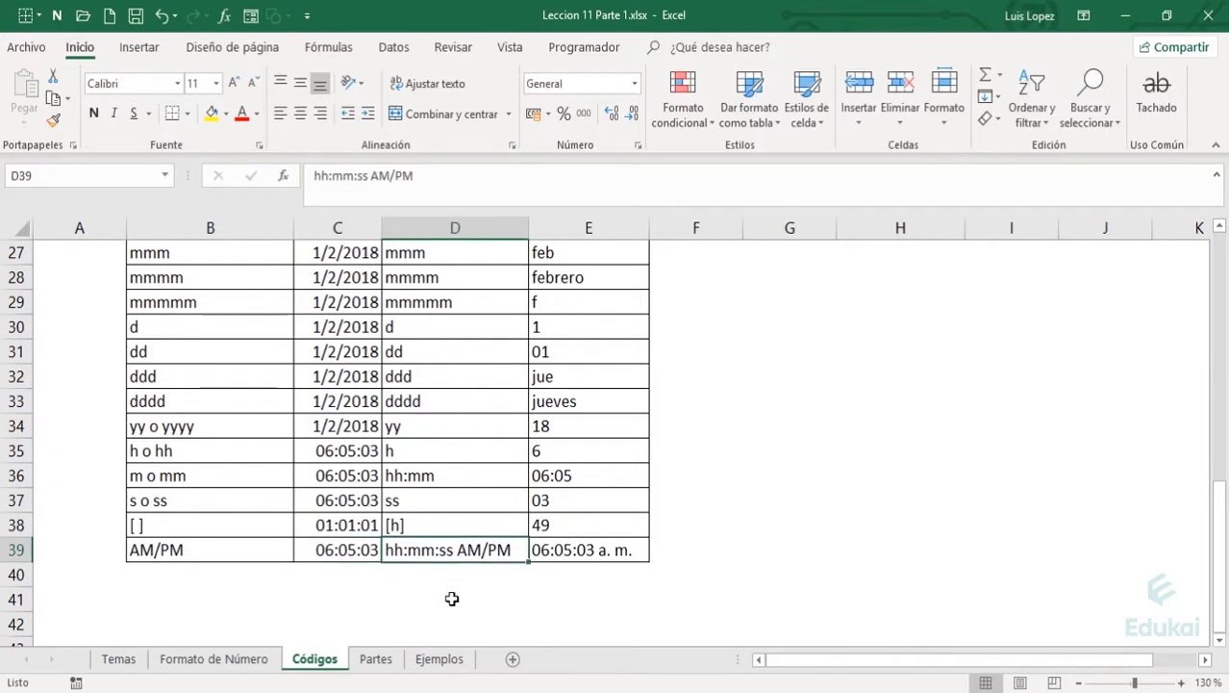
Examine the time codes and the AM/PM part within the example format in D39.
double_click(412, 550)
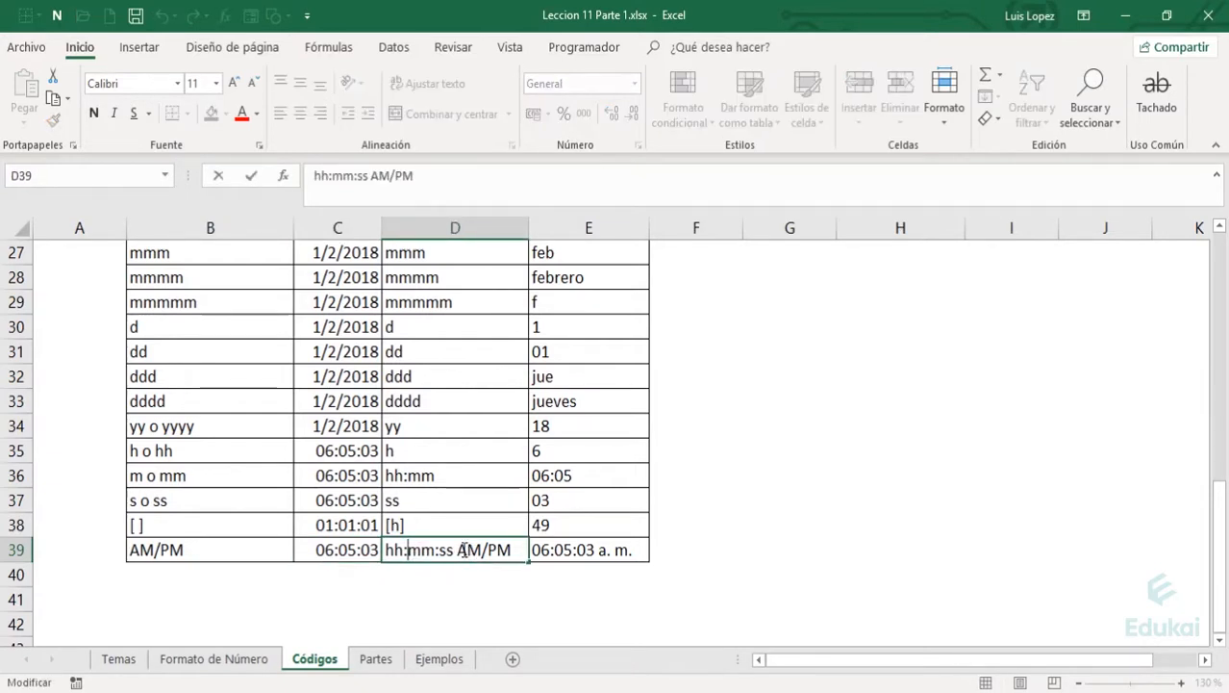
key(shift+Right)
key(shift+Right)
key(Right)
key(Right)
key(Right)
key(Right)
key(Right)
key(shift+Right)
key(shift+Right)
key(shift+Right)
key(shift+Right)
key(shift+Right)
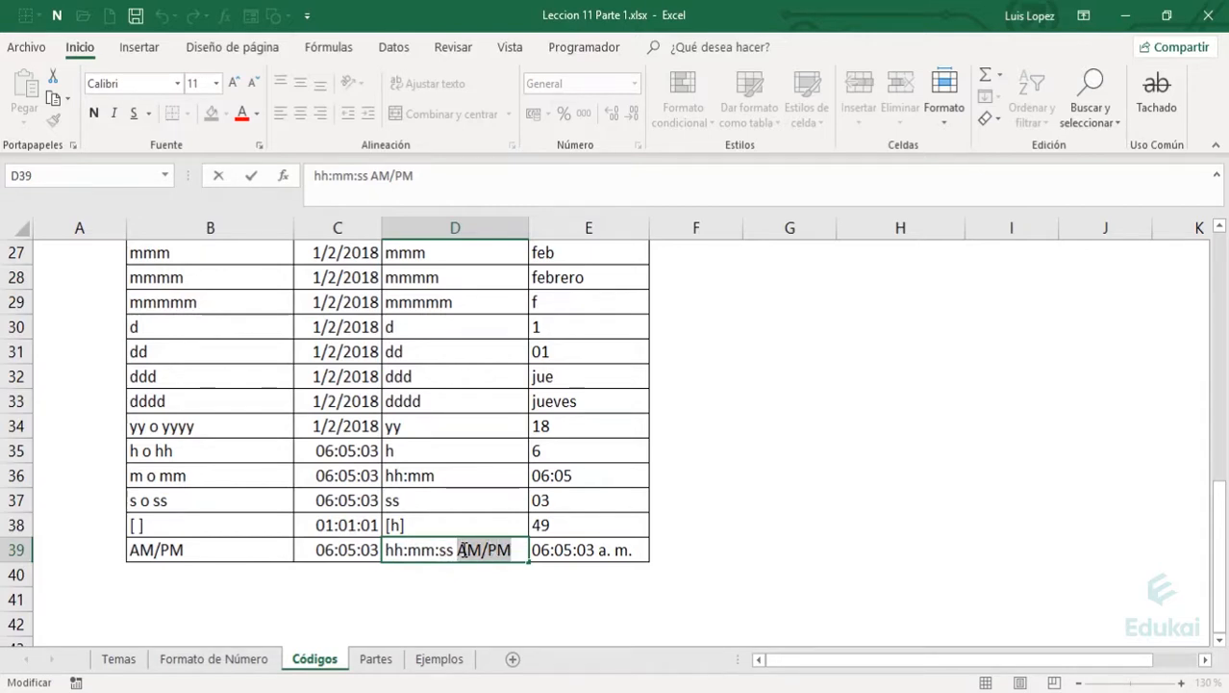
key(Left)
key(Left)
key(Left)
key(Left)
key(Right)
key(Right)
key(Escape)
key(Right)
key(Left)
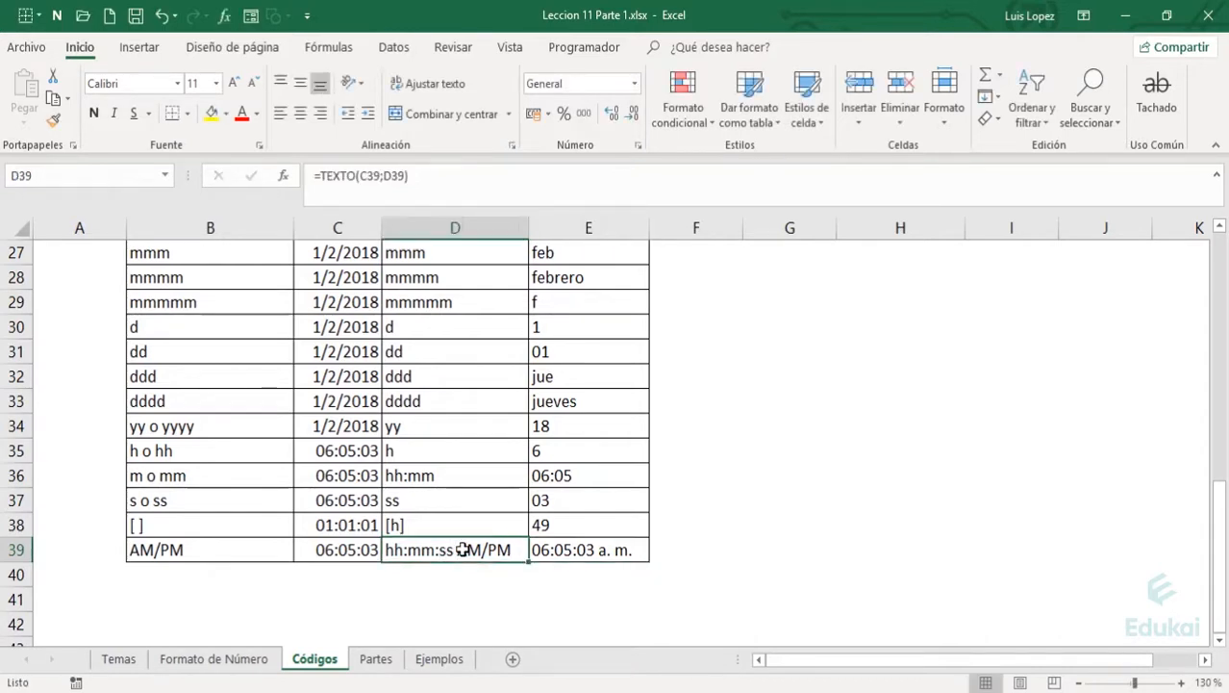
Set the time value in C39 to 18:05:03 and check the result in E39.
key(Left)
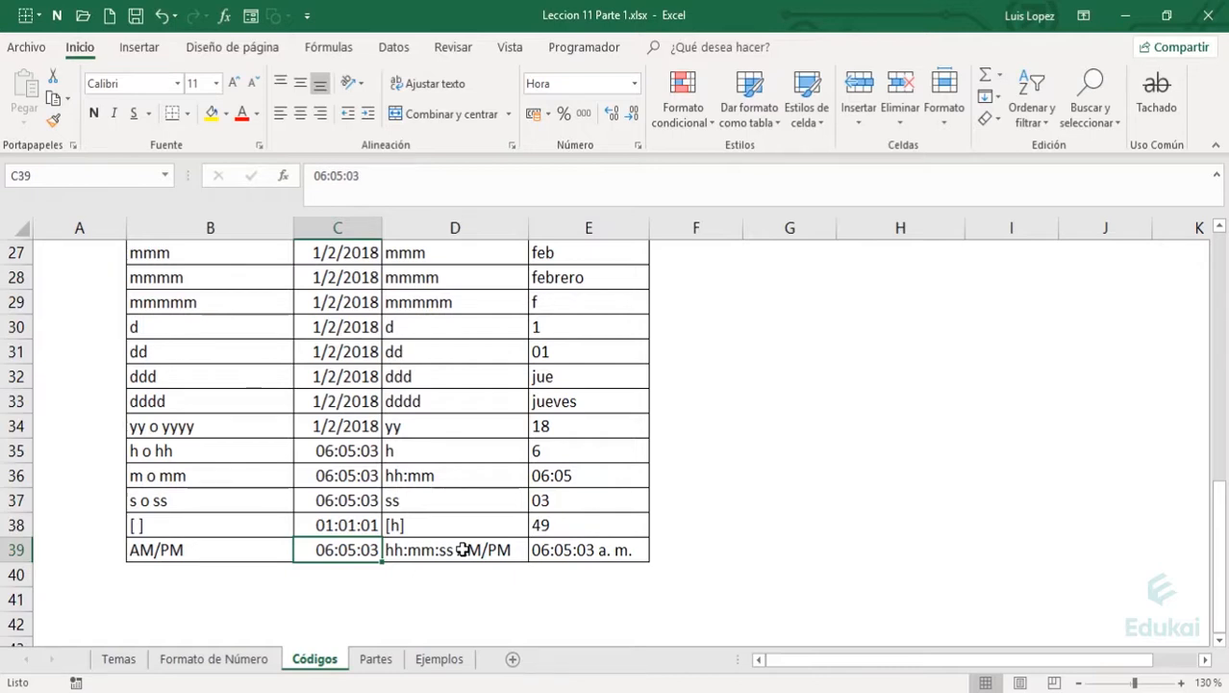
key(F2)
key(Home)
key(Delete)
key(Delete)
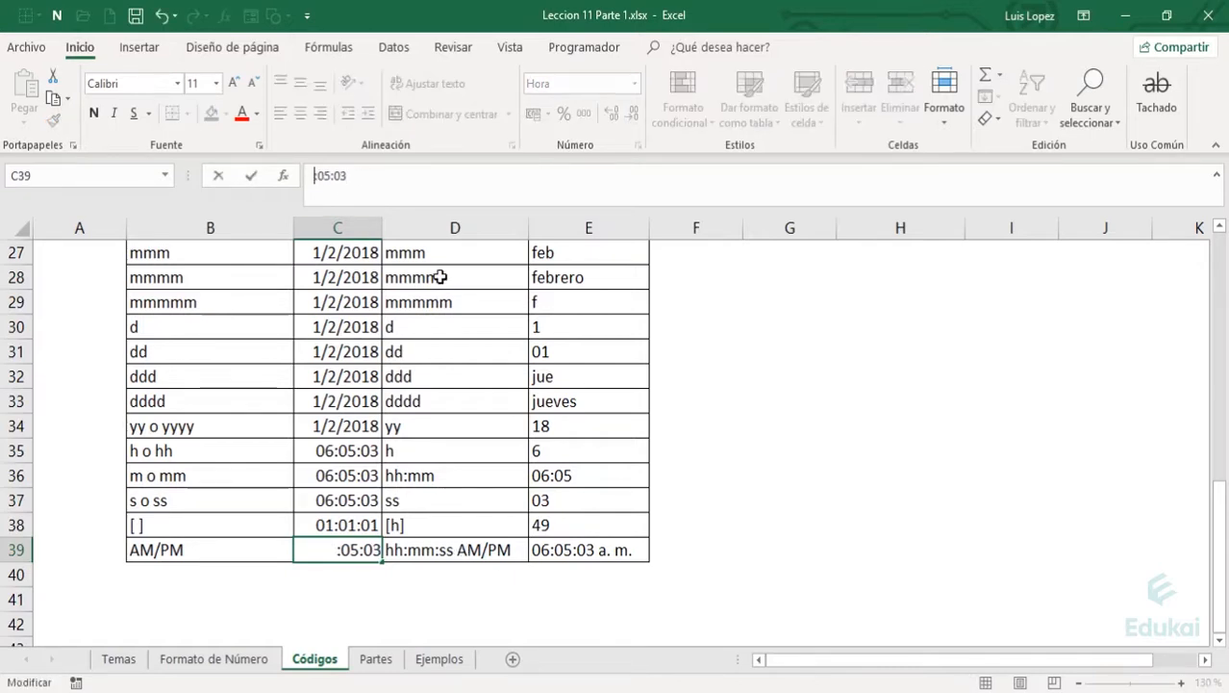
text(18)
key(Return)
key(Up)
key(Right)
key(Right)
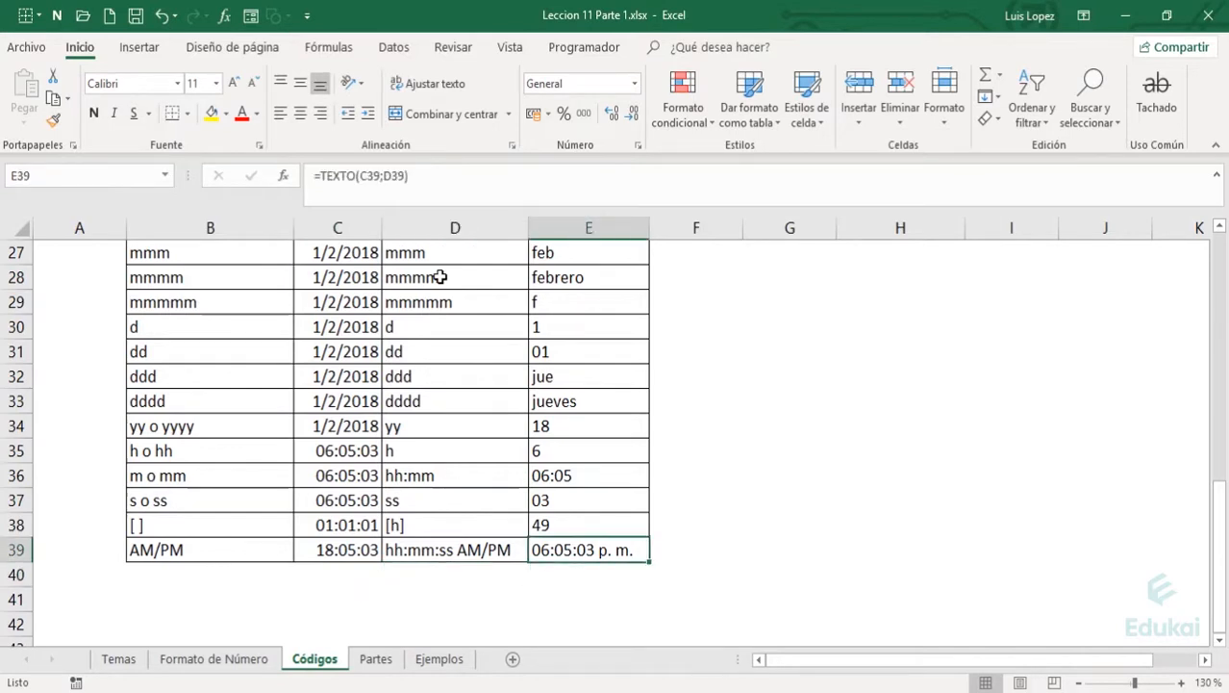
key(Left)
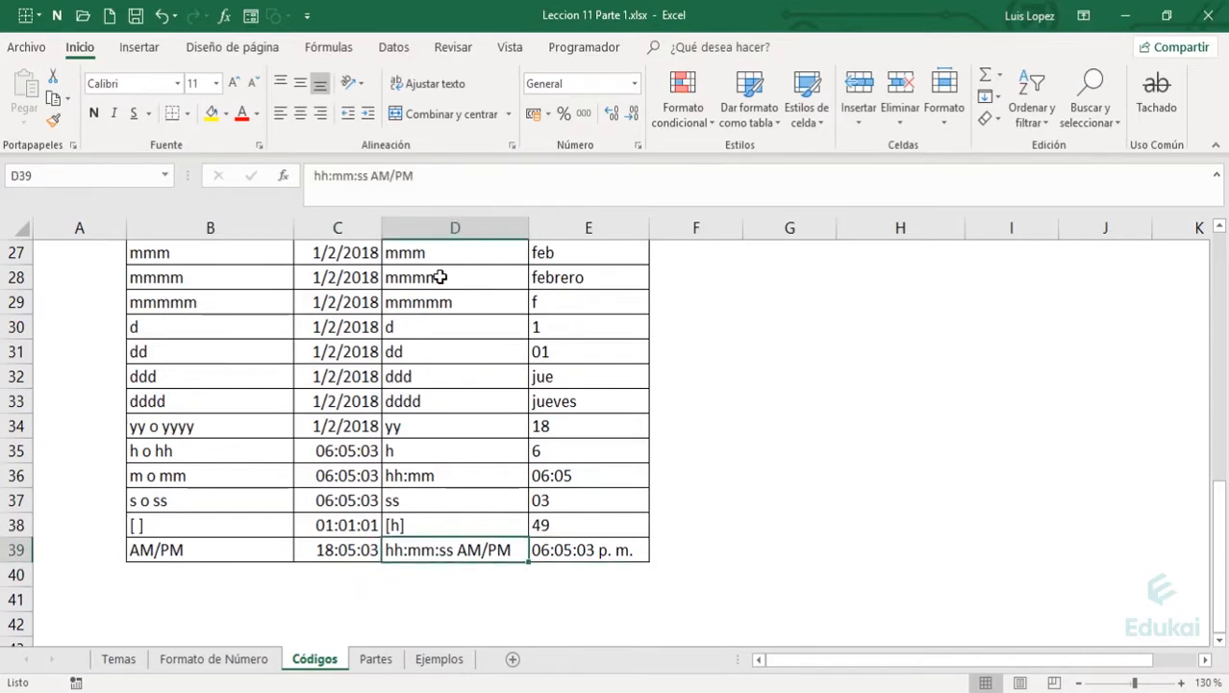
Copy the example format code 0##### from D6 in the Números table.
scroll(440, 277, up, 8)
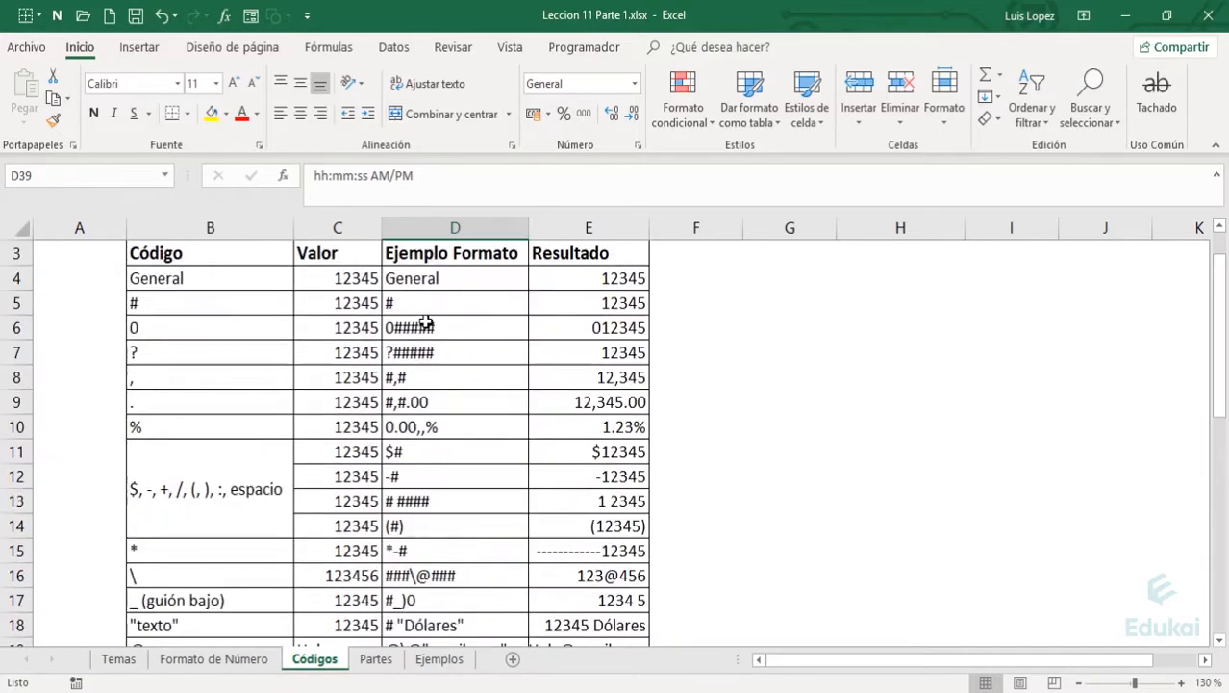
scroll(423, 312, up, 1)
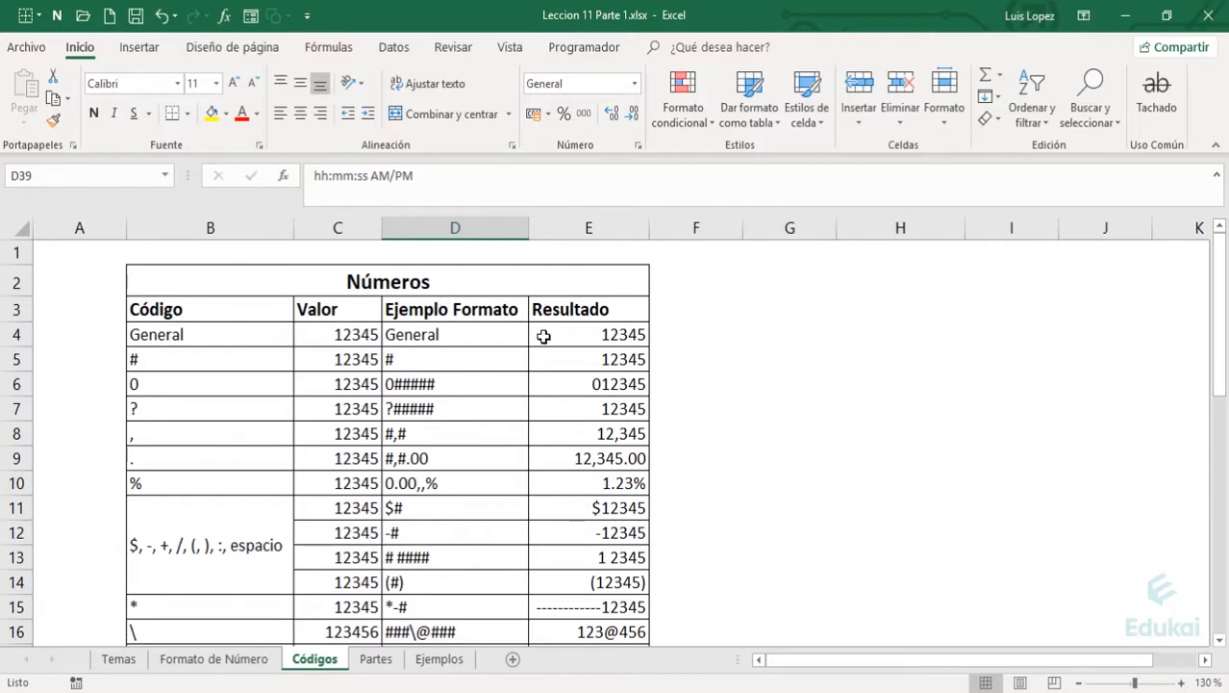
scroll(516, 358, down, 1)
scroll(517, 359, down, 1)
double_click(455, 300)
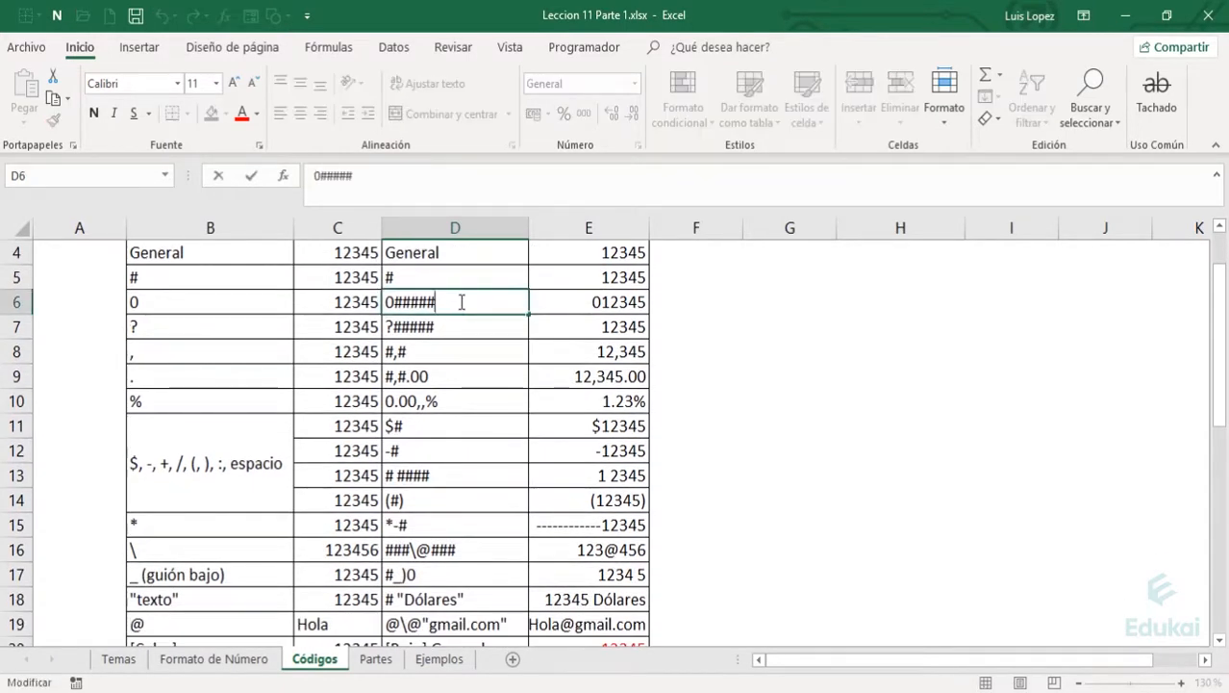
drag(437, 302, 378, 304)
key(ctrl+c)
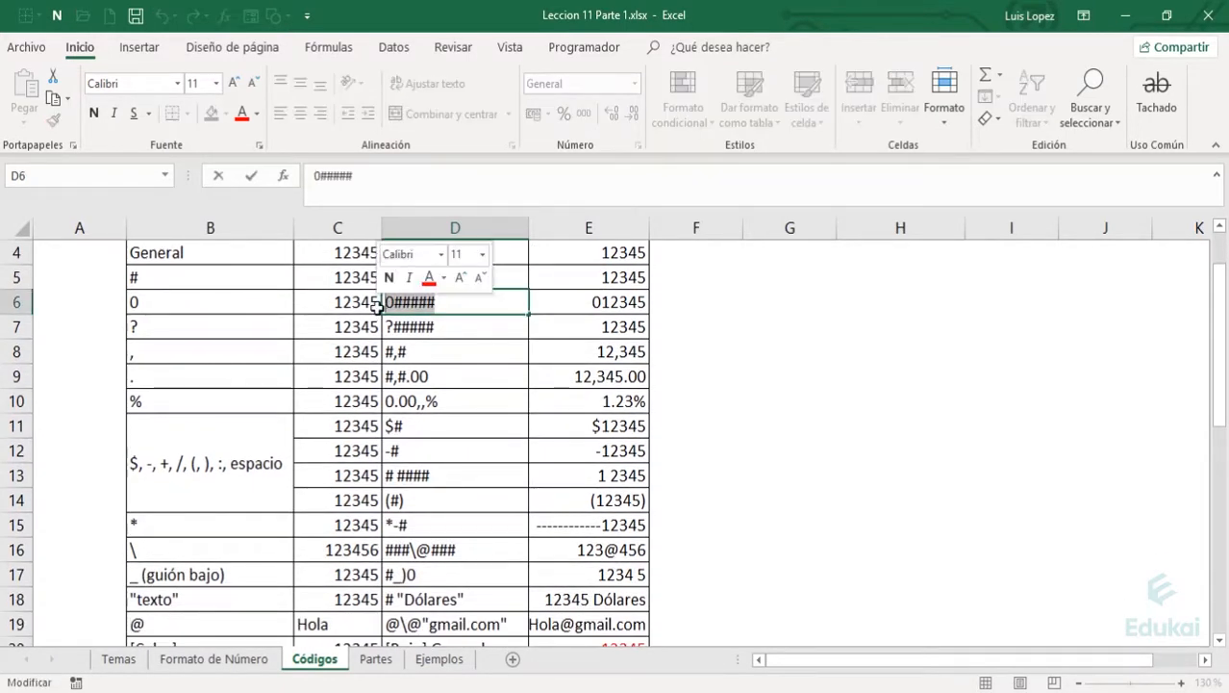
key(Escape)
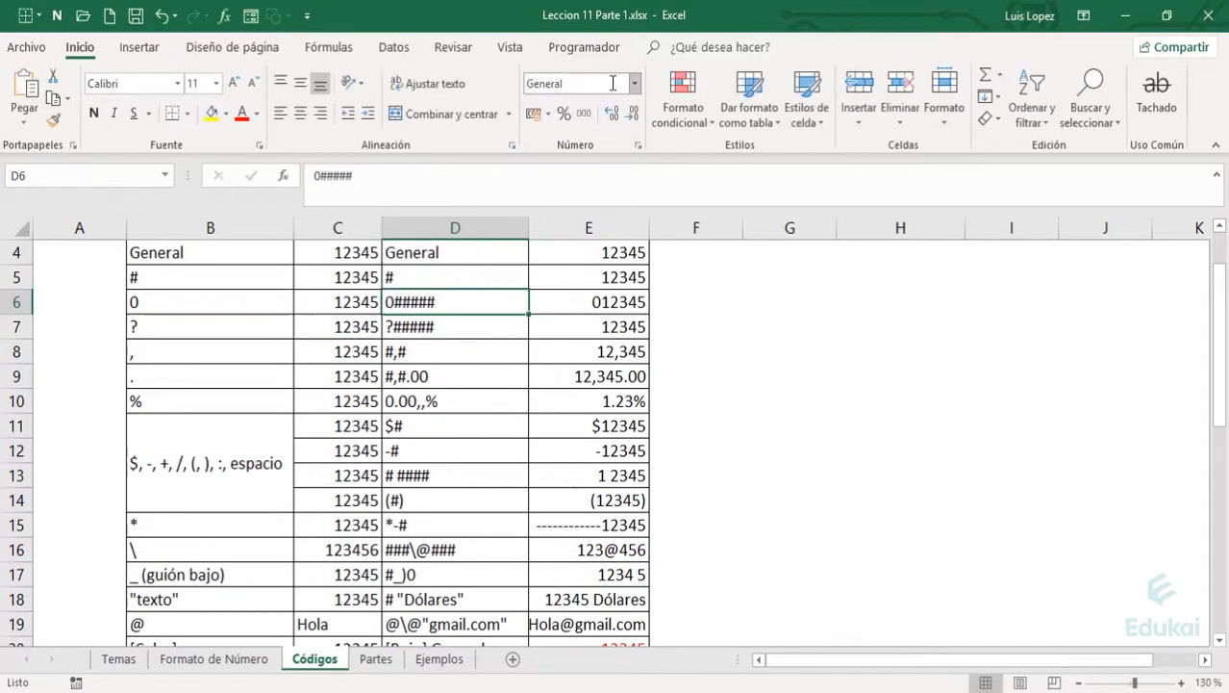
Try the copied code 0##### as a custom number format type for D6.
click(639, 85)
click(829, 430)
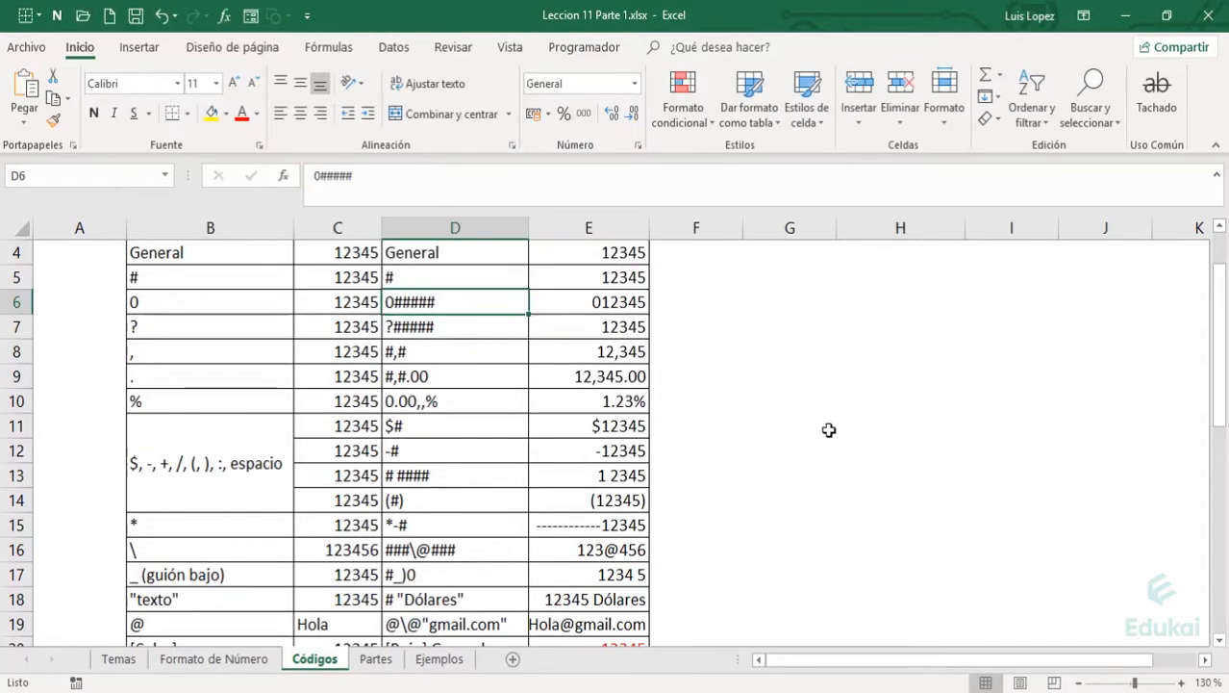
key(ctrl+1)
click(520, 340)
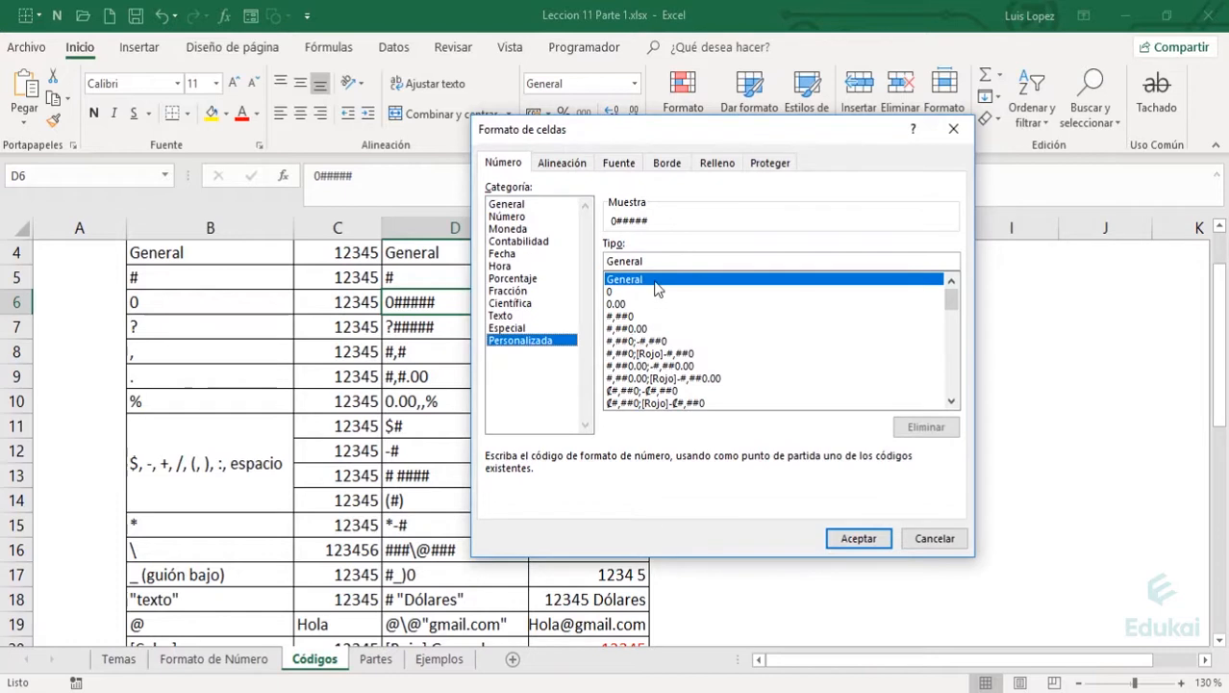
drag(696, 261, 524, 271)
key(ctrl+v)
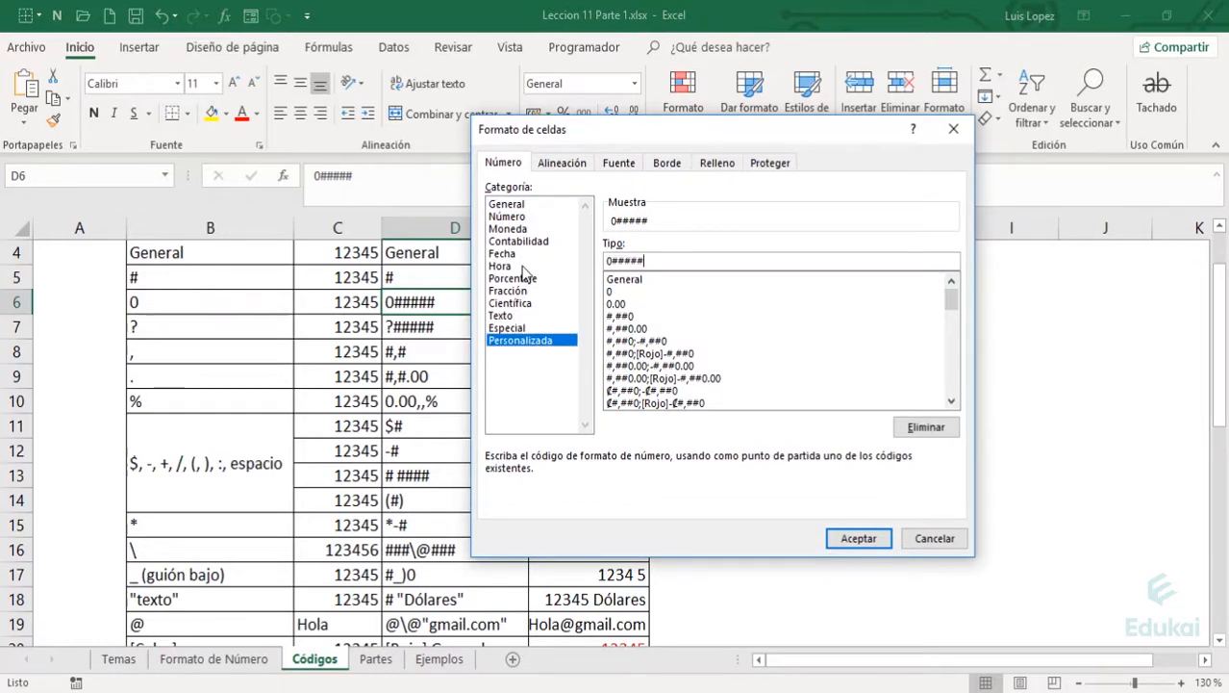
click(933, 539)
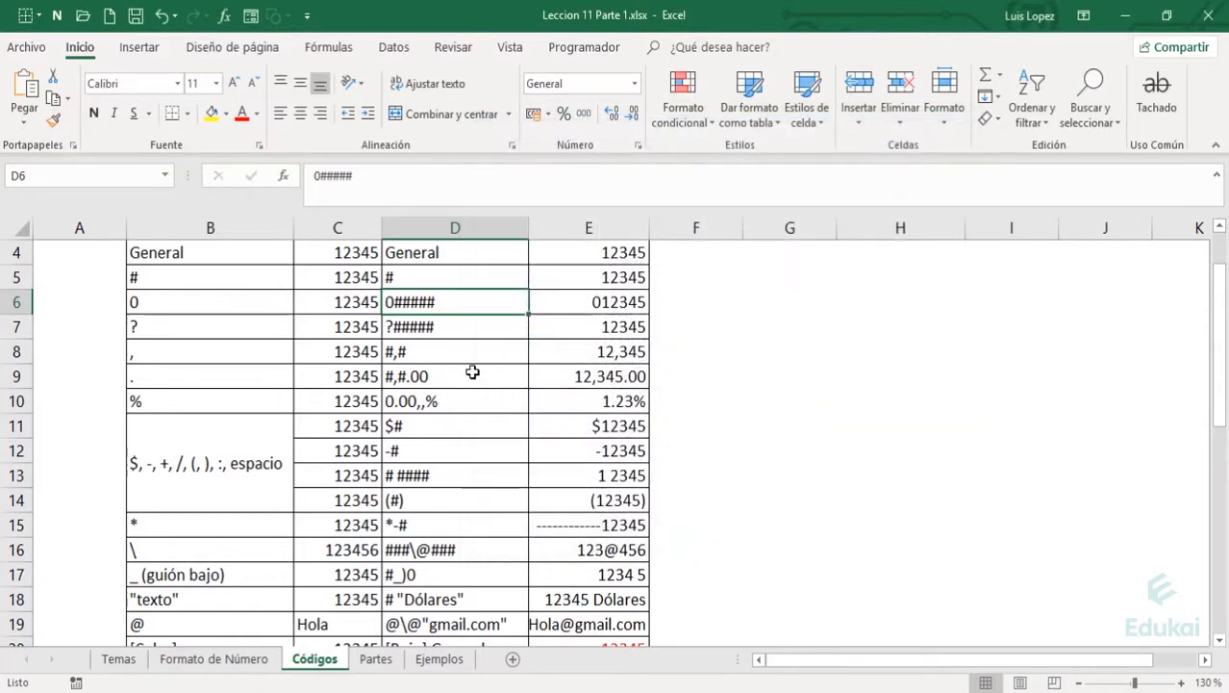
Add two decimal places to the example format in D6, making it 0#####.00.
scroll(471, 368, up, 1)
click(443, 336)
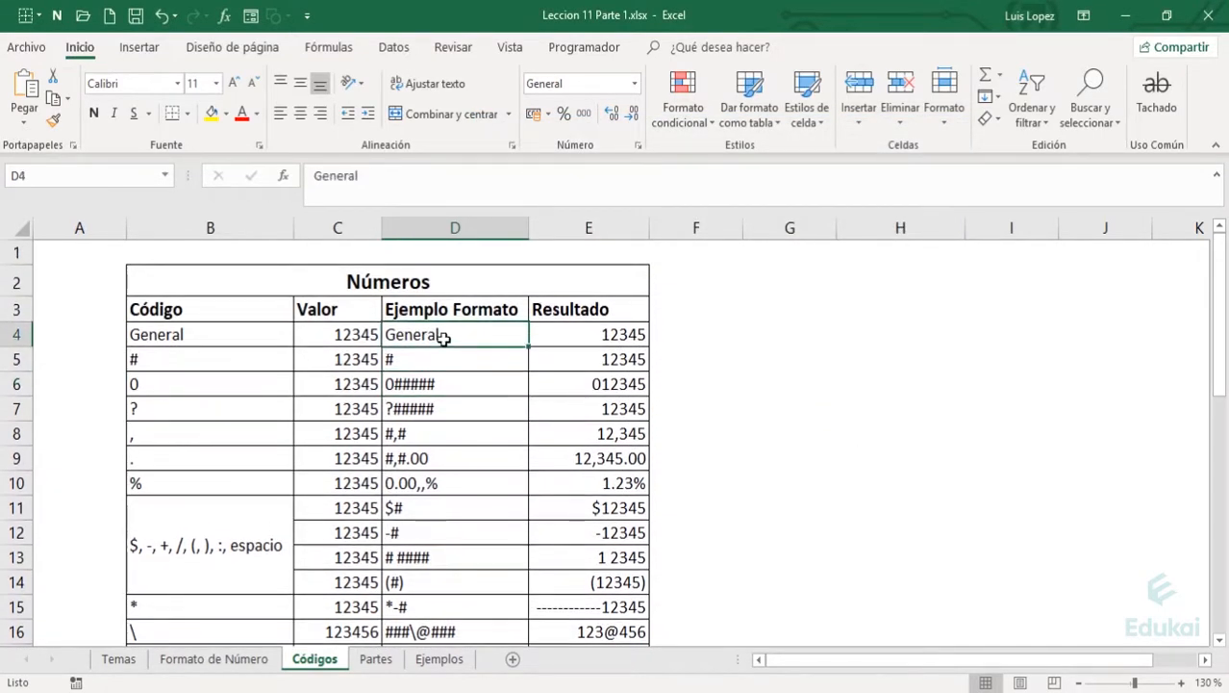
click(449, 387)
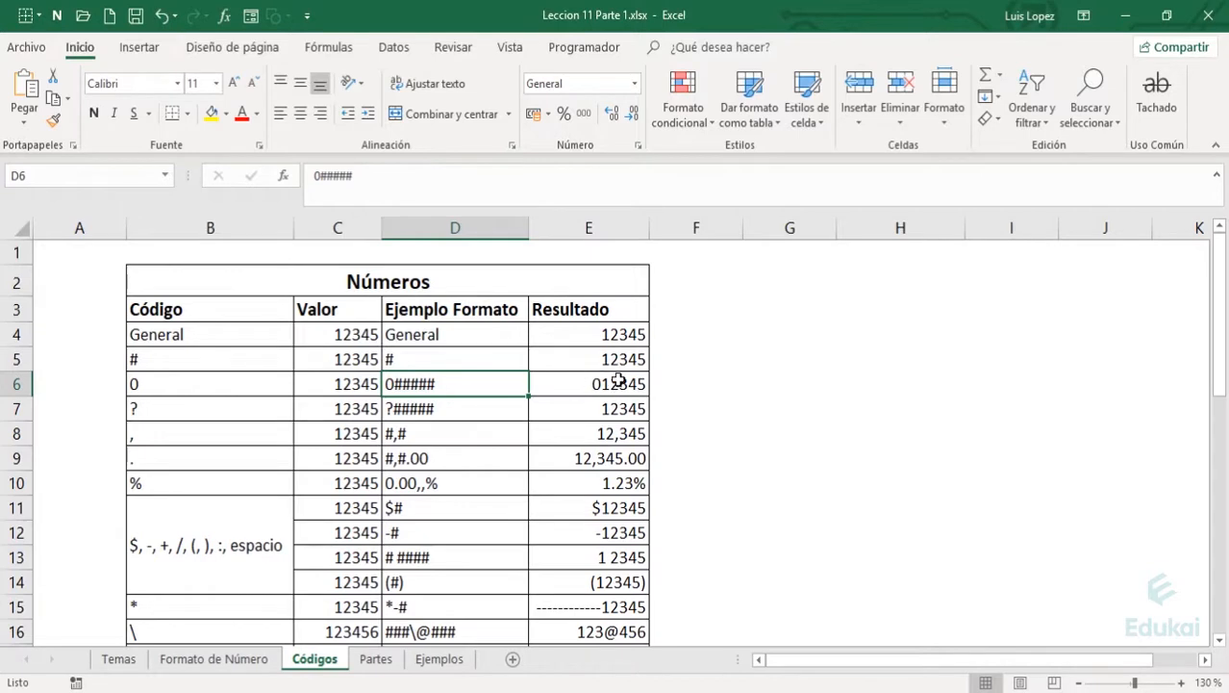
text(00)
key(Return)
Review the custom format category in the cell format settings for D6 and the format code in that cell.
click(461, 384)
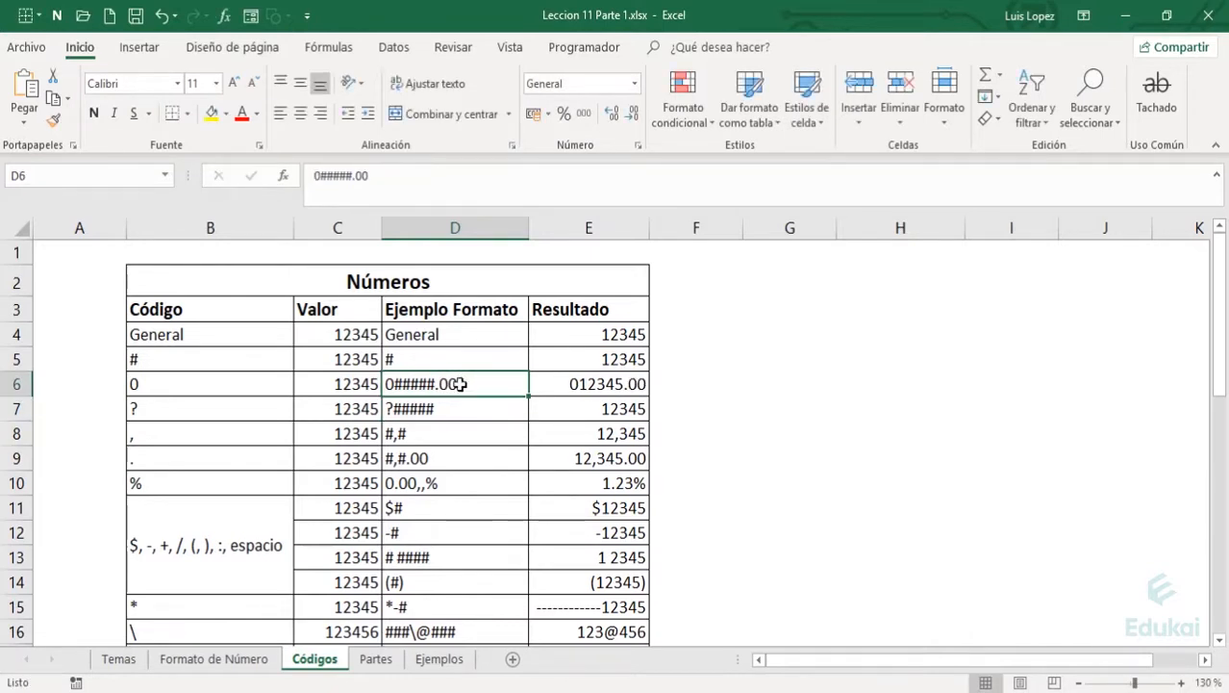
click(634, 84)
click(810, 429)
key(ctrl+1)
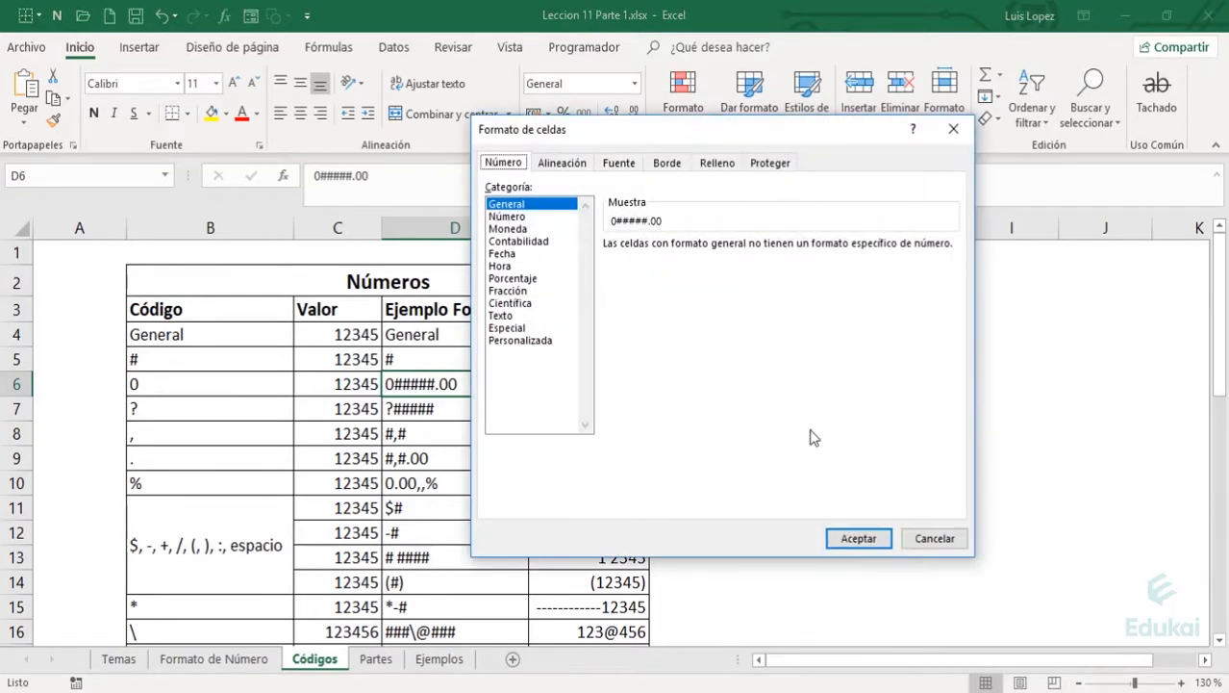
click(521, 340)
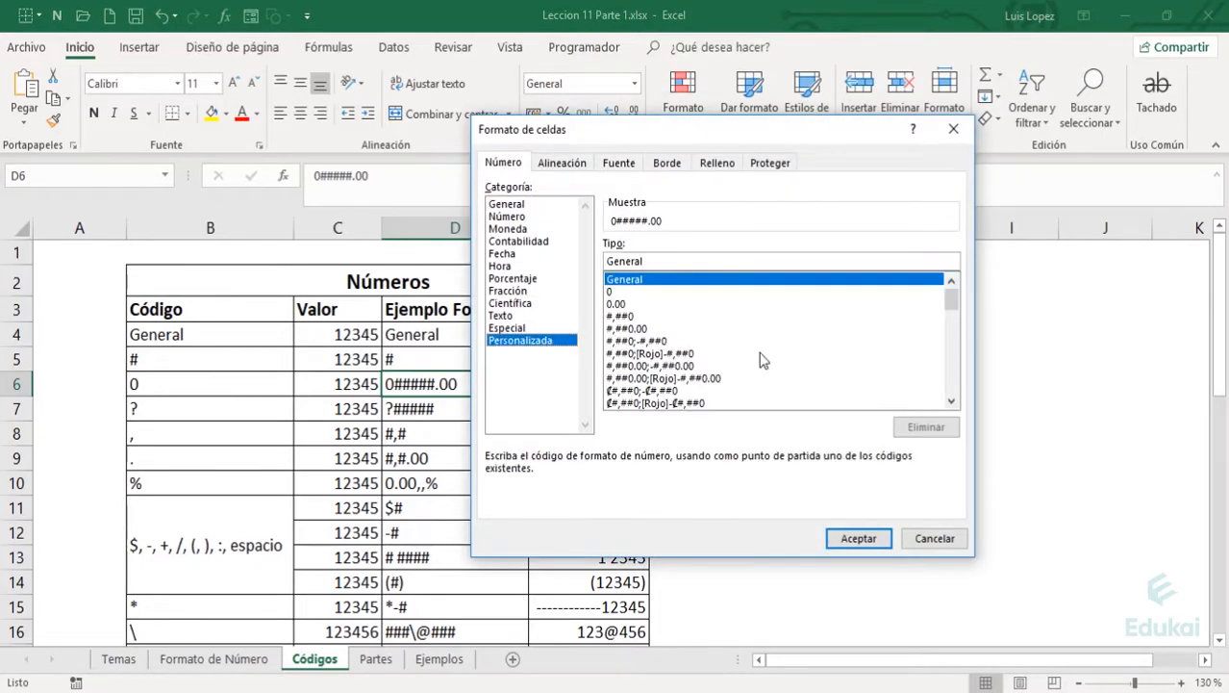
click(928, 539)
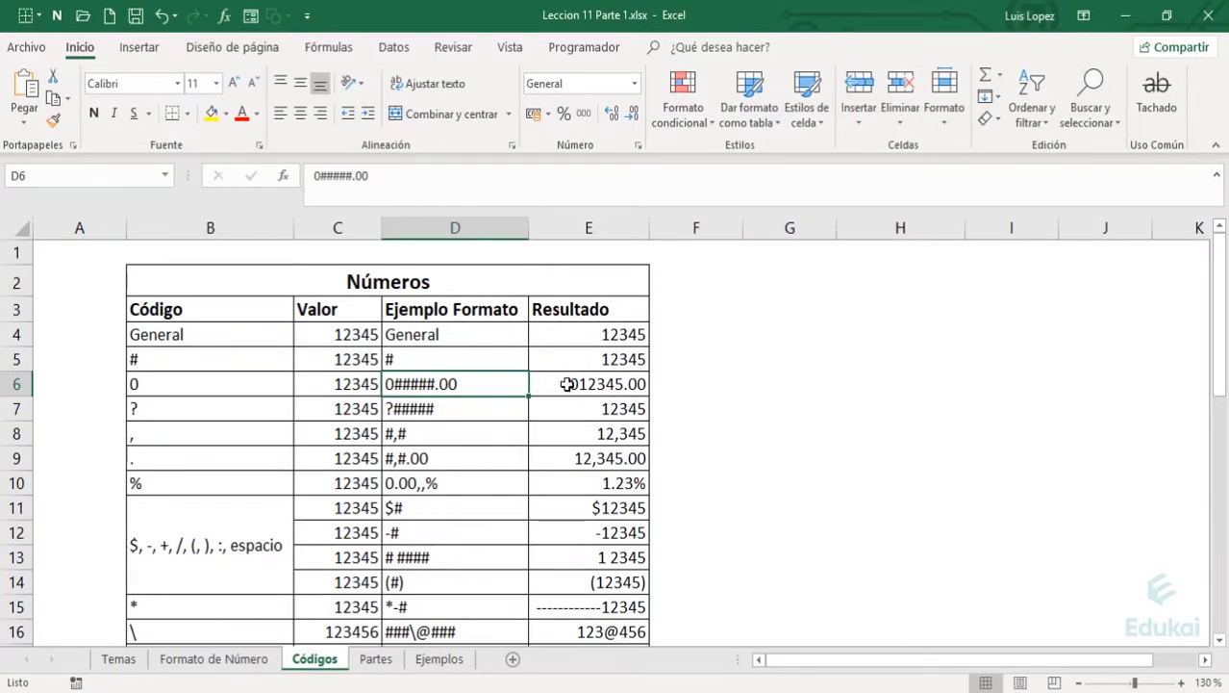
double_click(471, 383)
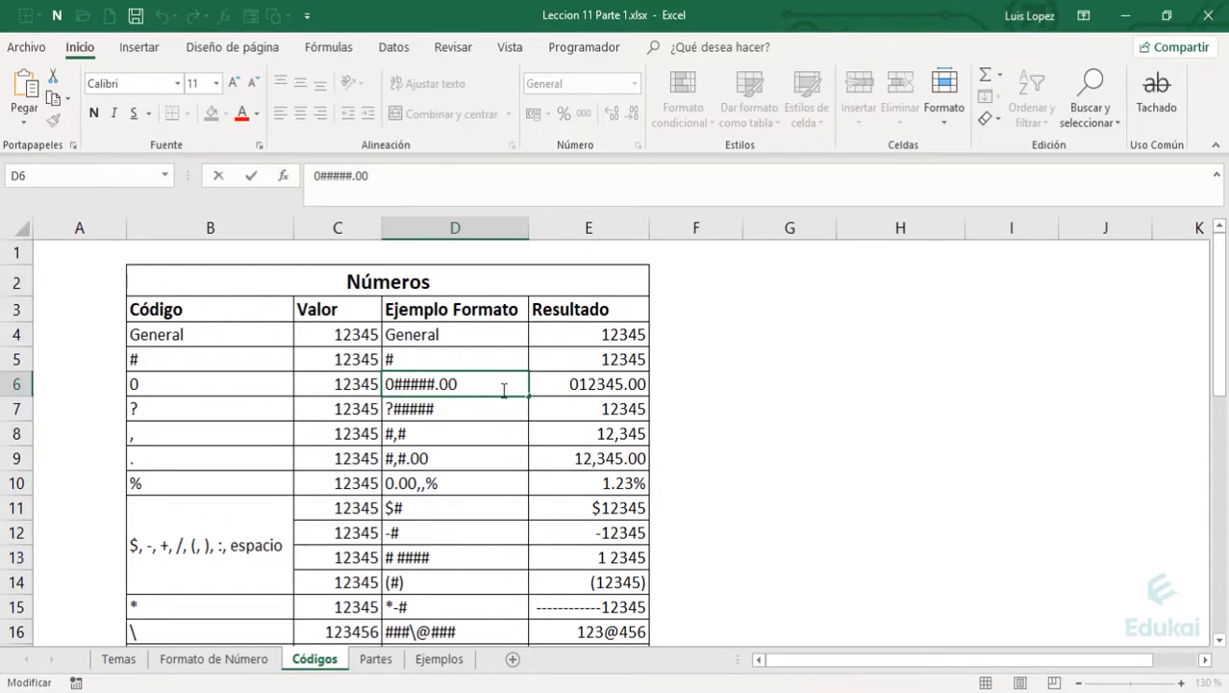
key(Escape)
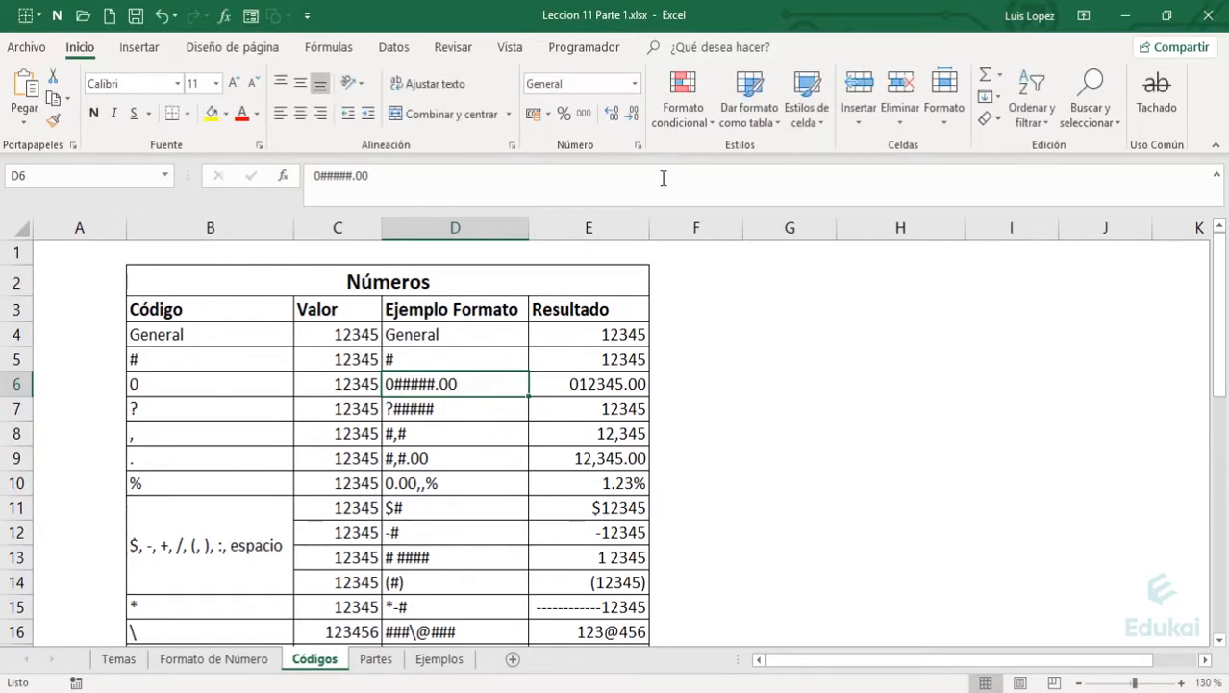
Check where a custom format code is entered for D6, clearing the type entry and discarding the change.
click(634, 84)
click(604, 521)
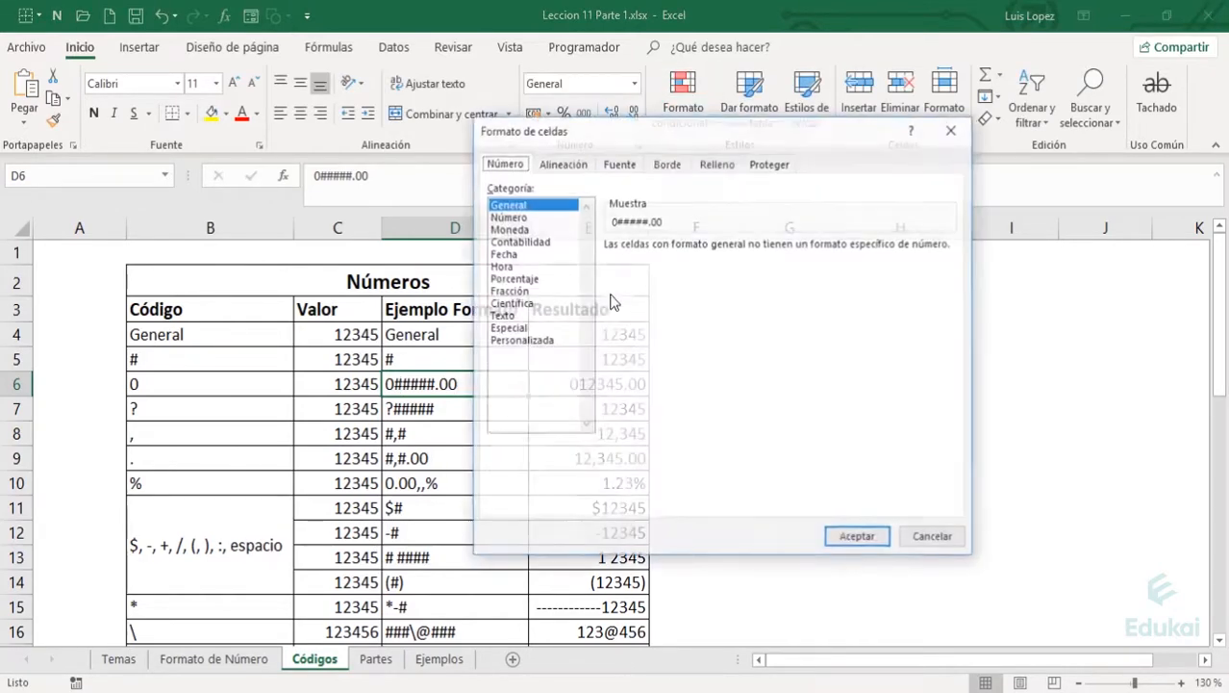
click(524, 340)
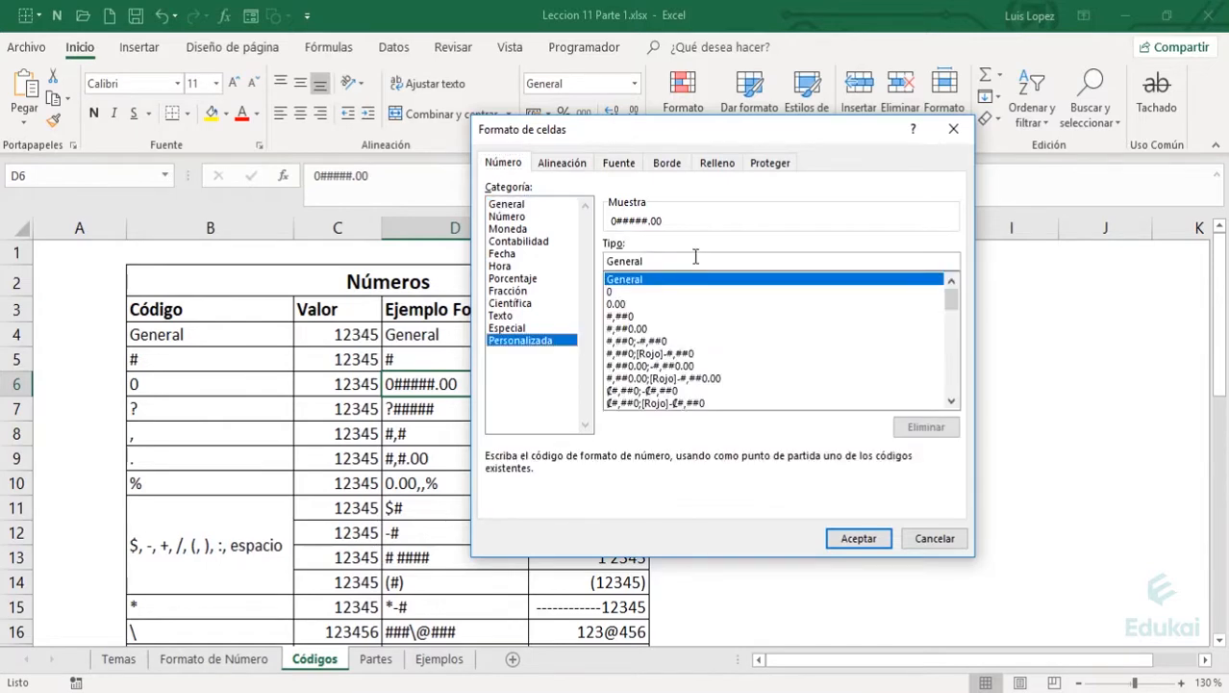
drag(696, 261, 547, 264)
key(BackSpace)
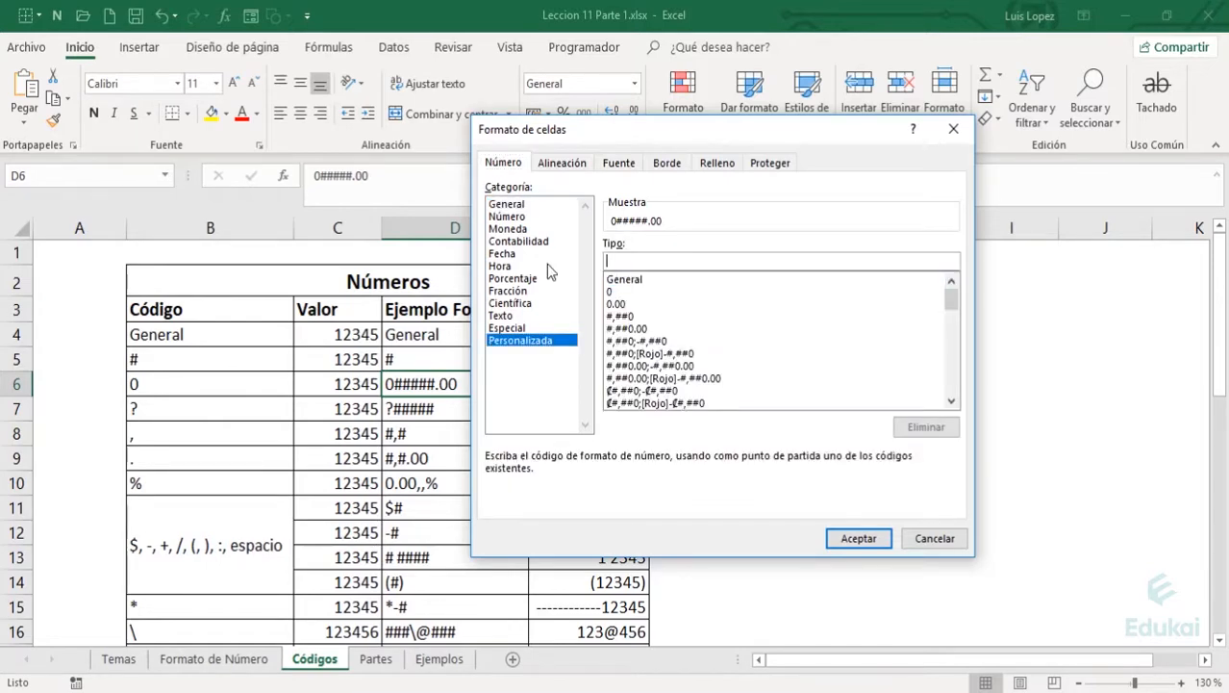
click(922, 540)
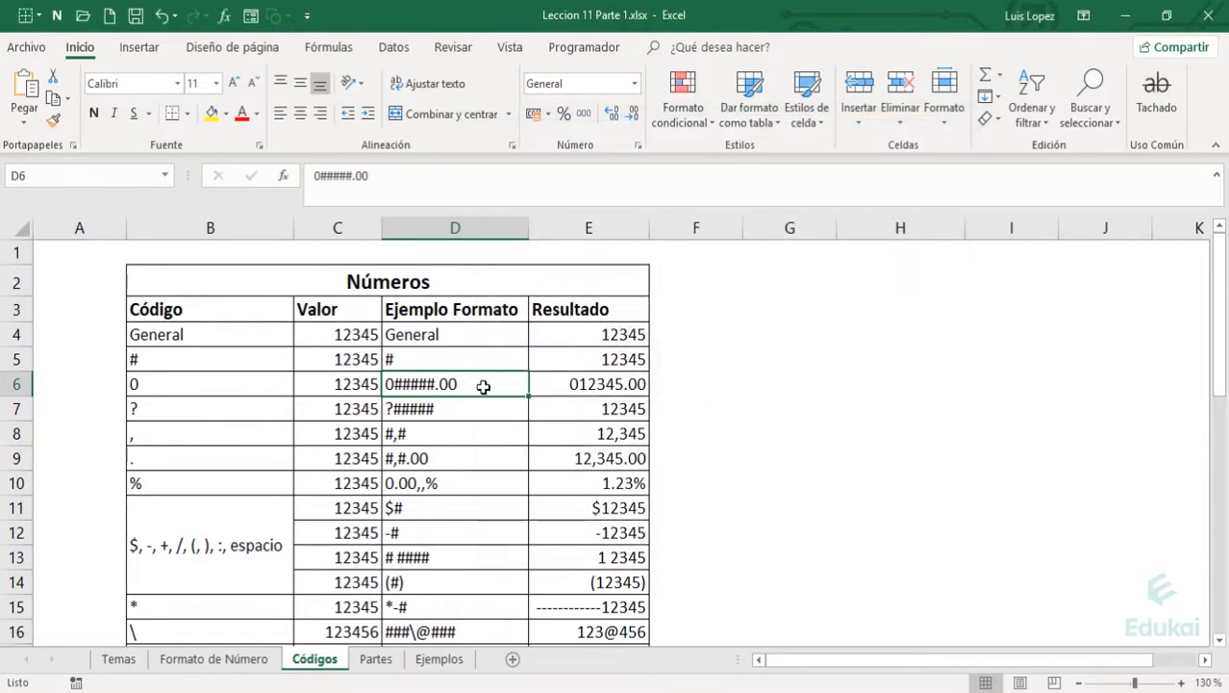
Examine the TEXTO formula in E4, including its value argument C4 and its format argument D4.
click(616, 332)
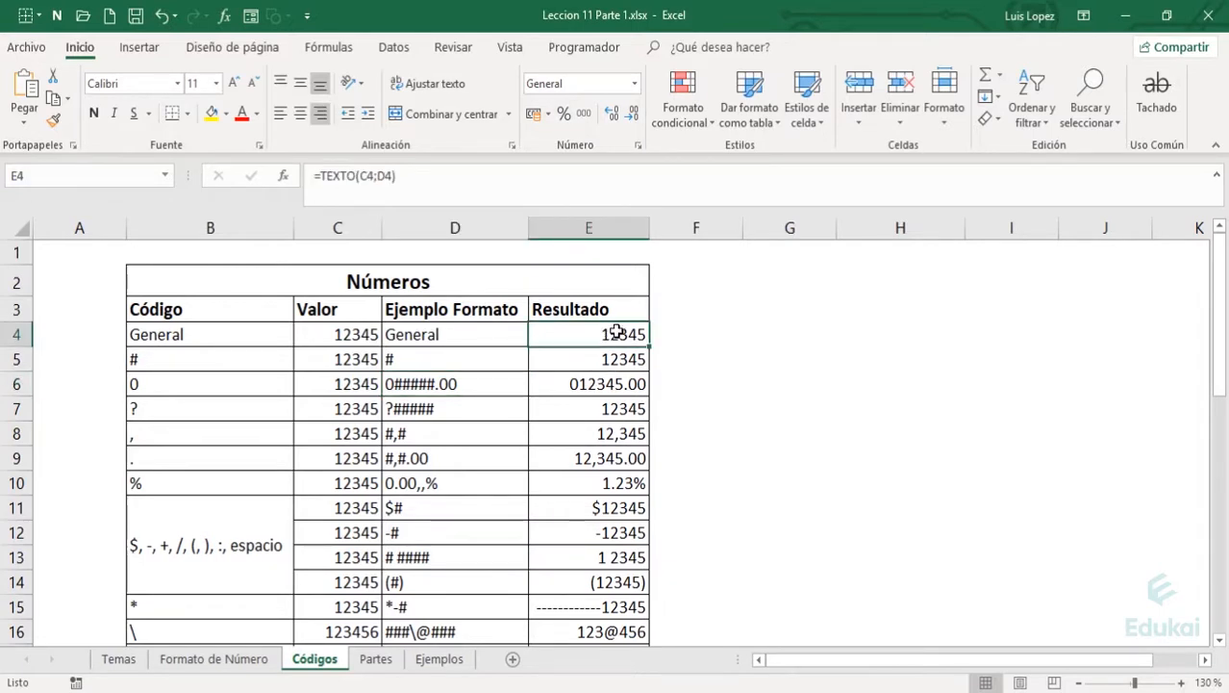
double_click(354, 175)
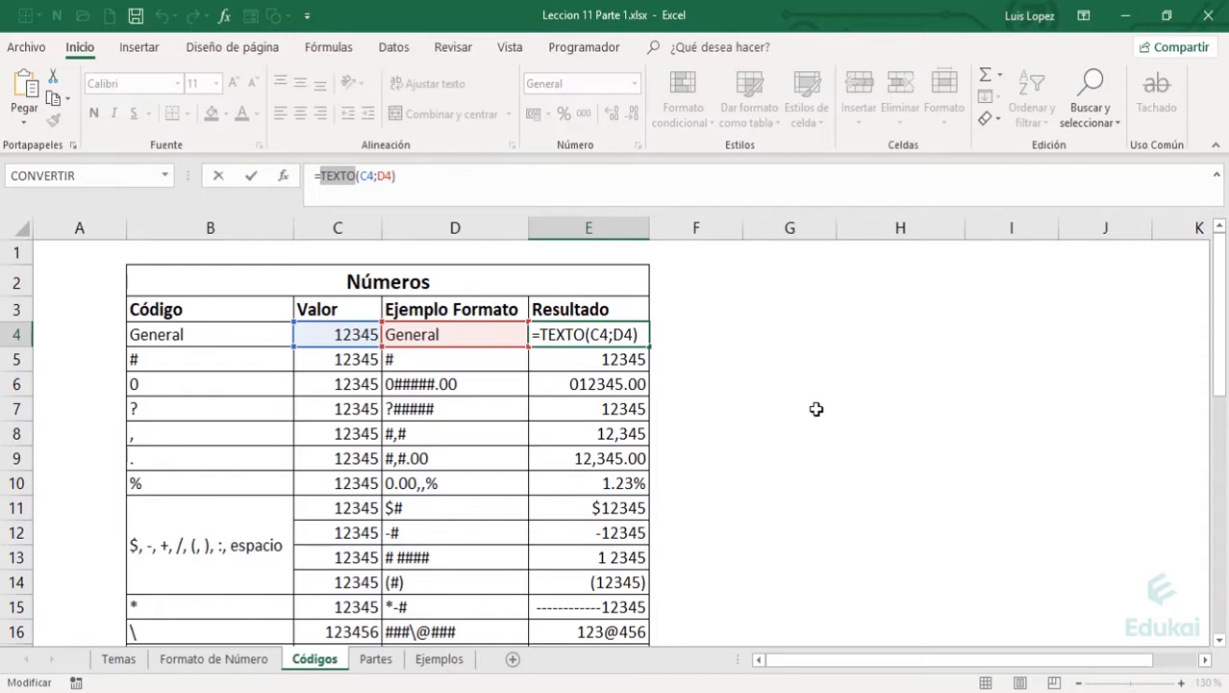
click(606, 334)
drag(608, 334, 589, 334)
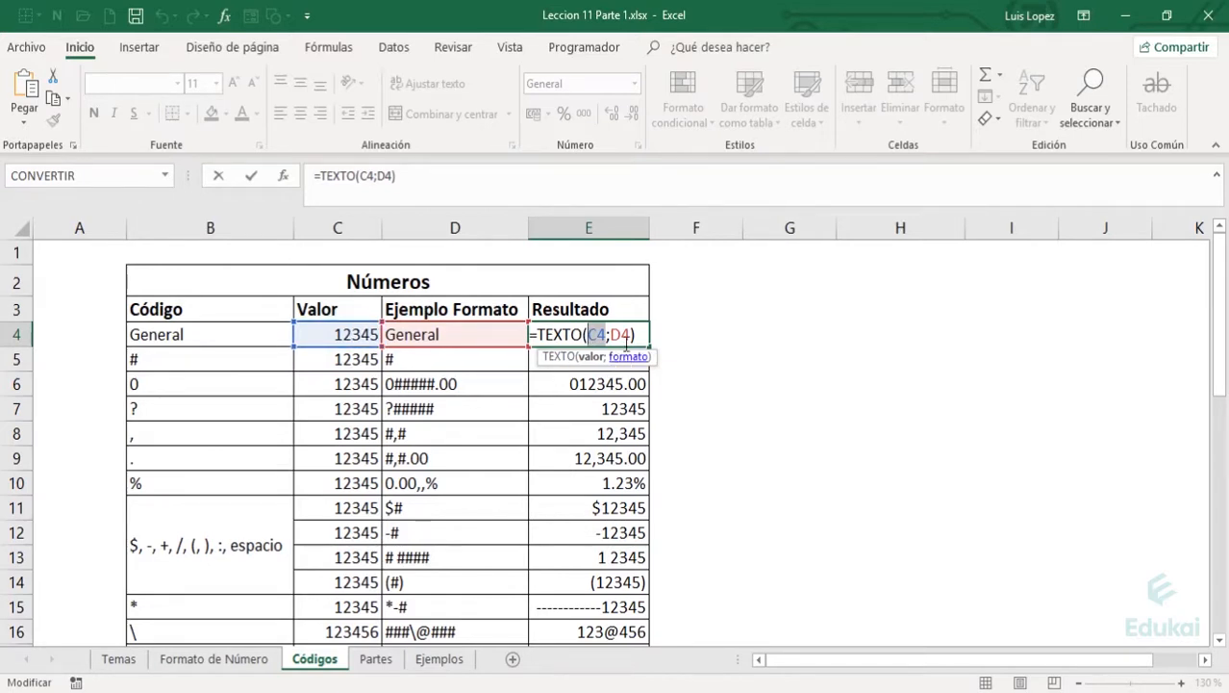
drag(610, 334, 626, 336)
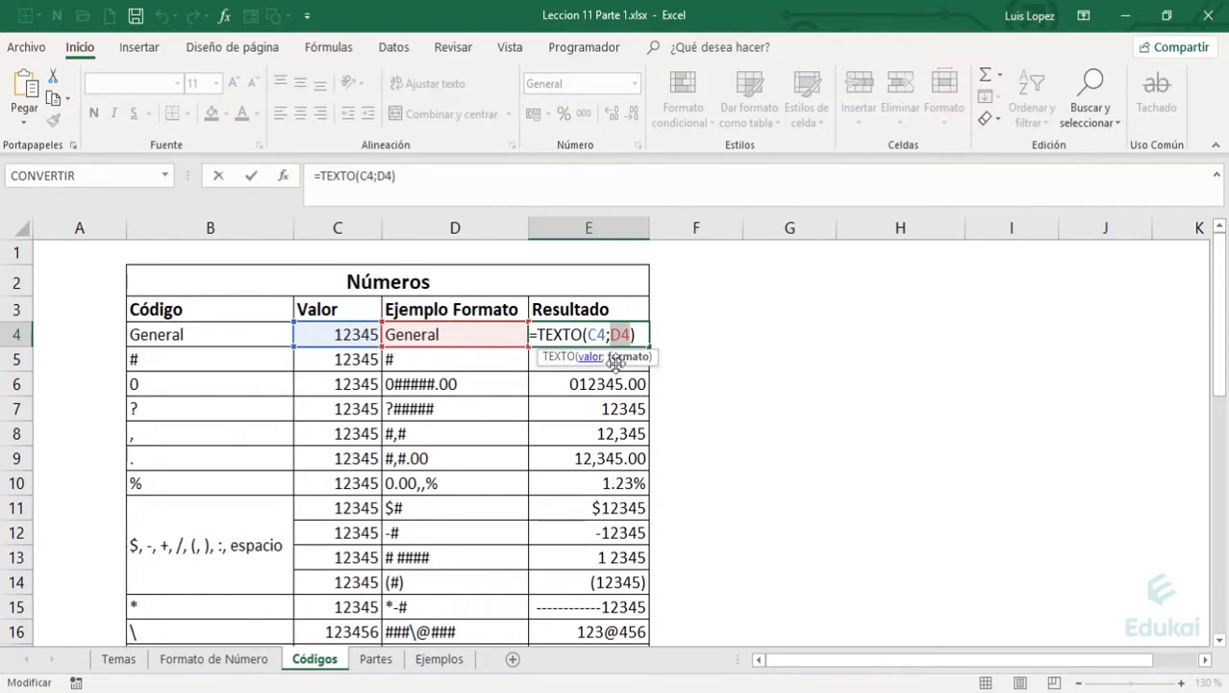
key(ctrl+Return)
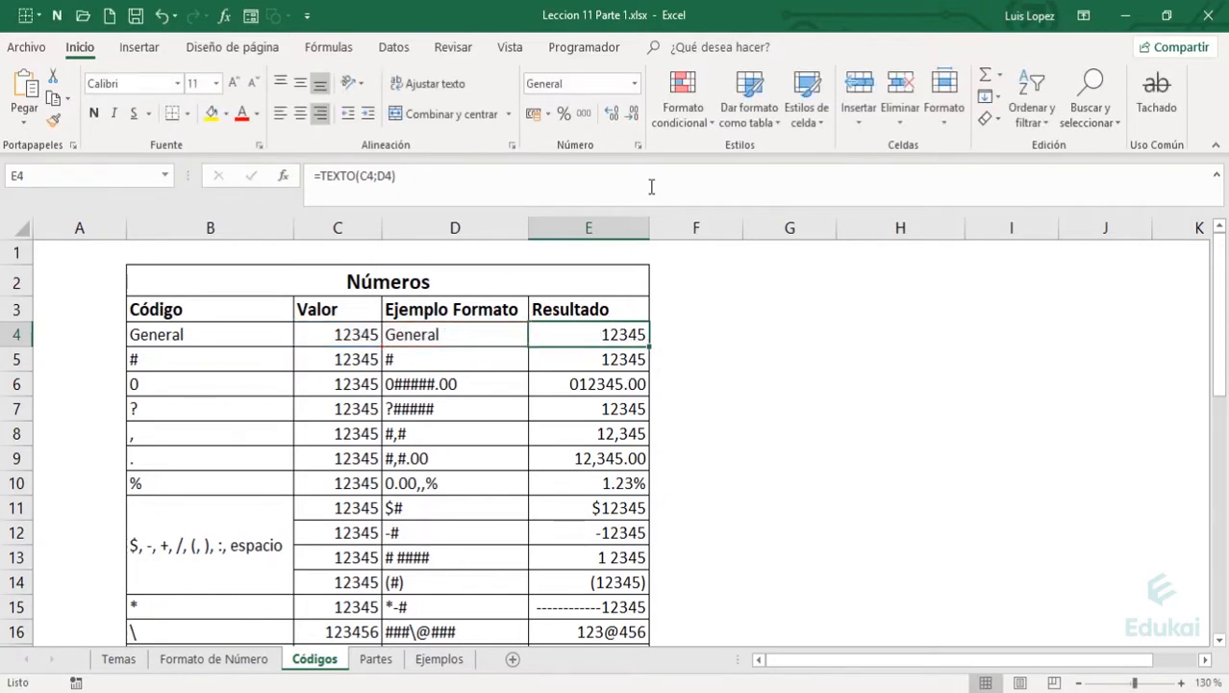
View the custom category in the cell format settings for E4 and close it without changes.
click(634, 84)
click(577, 527)
click(519, 340)
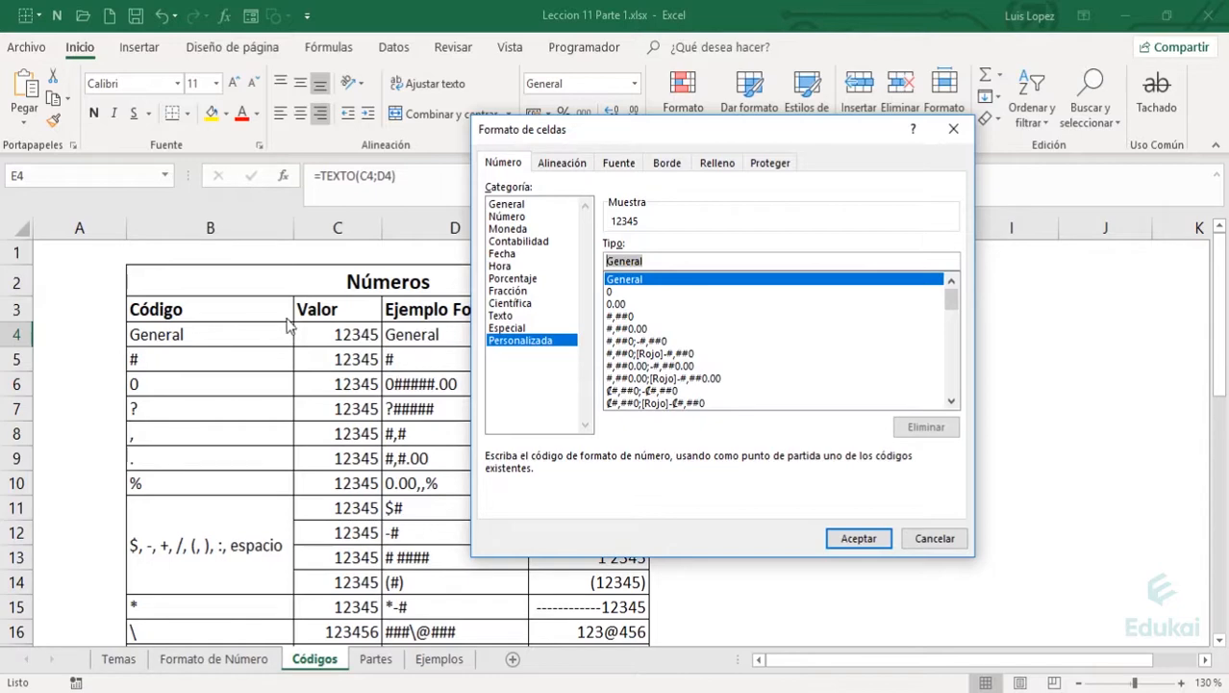
click(931, 538)
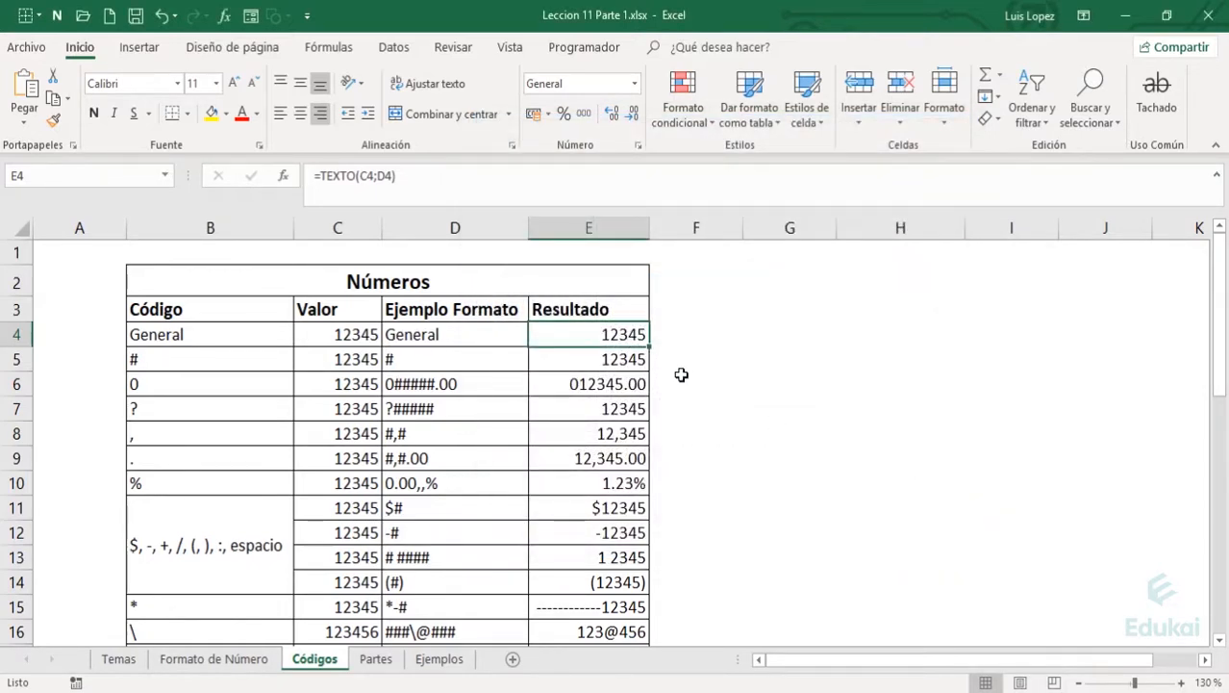
Examine the asterisk code row in the Números table and the content behind the result in E15.
scroll(504, 424, down, 2)
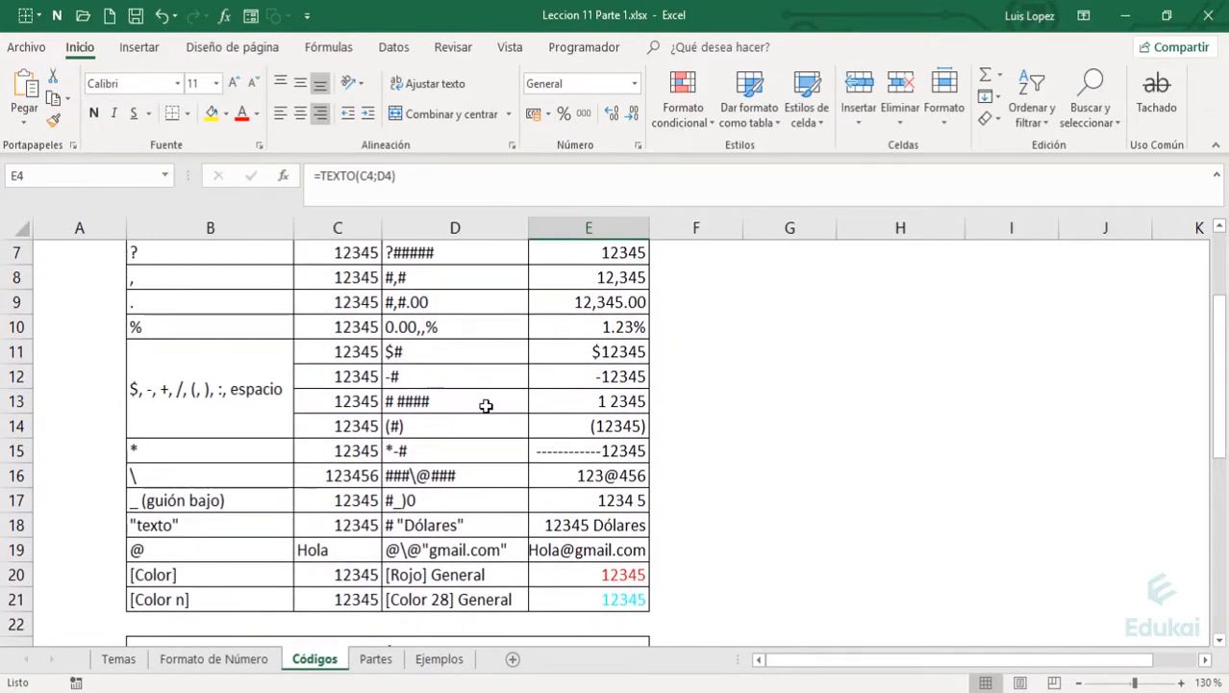
scroll(485, 406, up, 2)
scroll(485, 406, down, 1)
drag(258, 527, 269, 505)
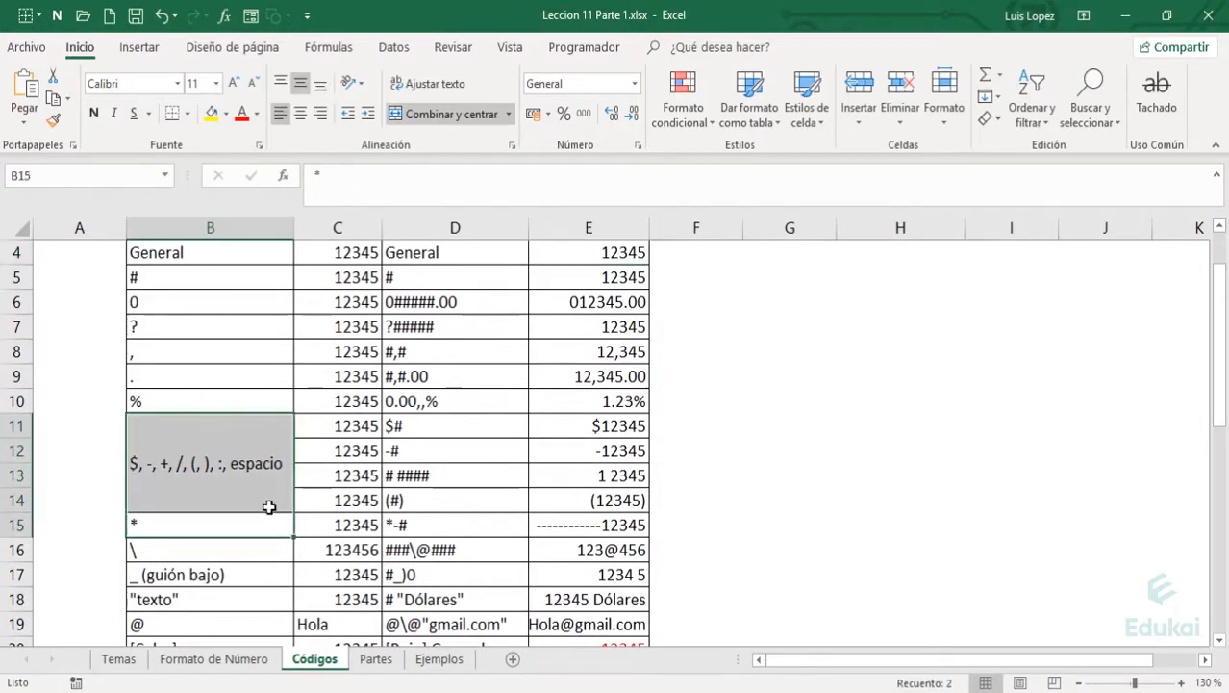
click(199, 524)
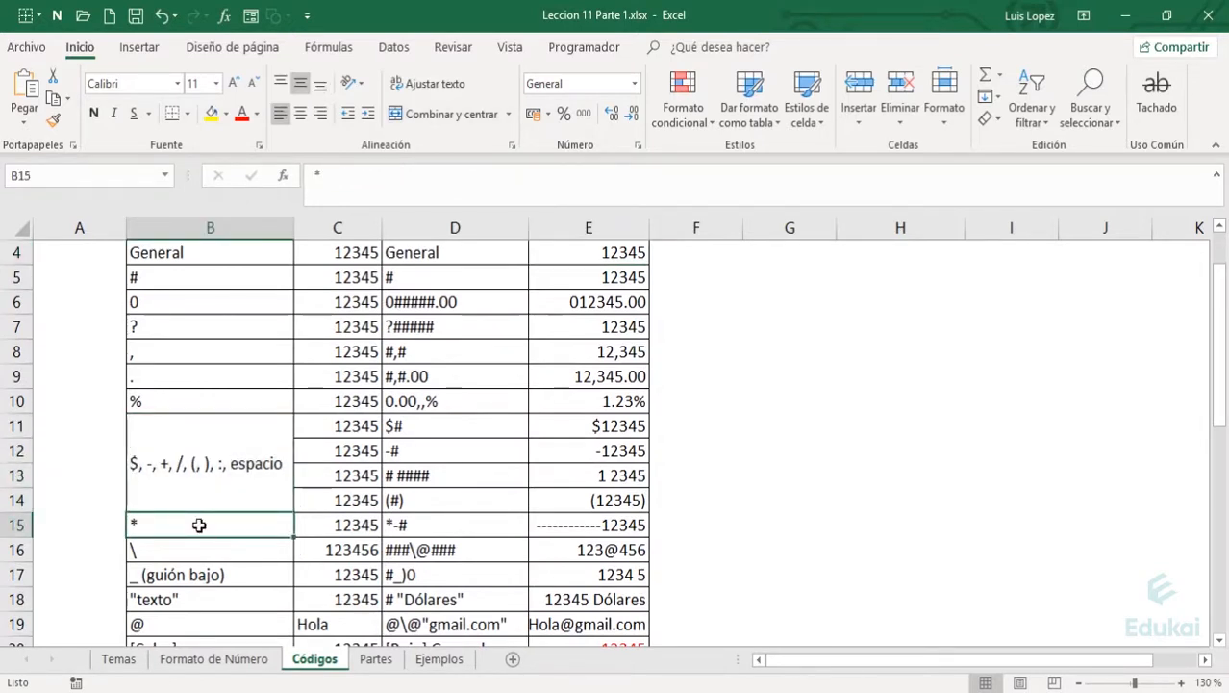
click(589, 521)
drag(375, 180, 306, 177)
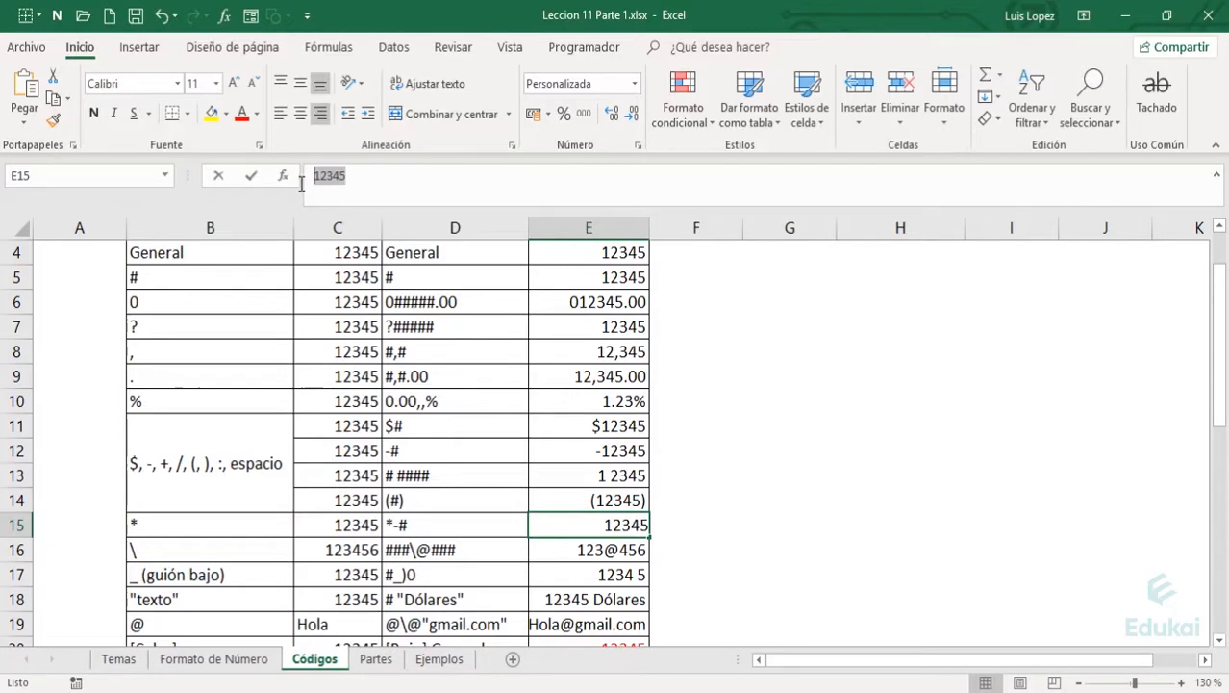
key(Escape)
click(411, 522)
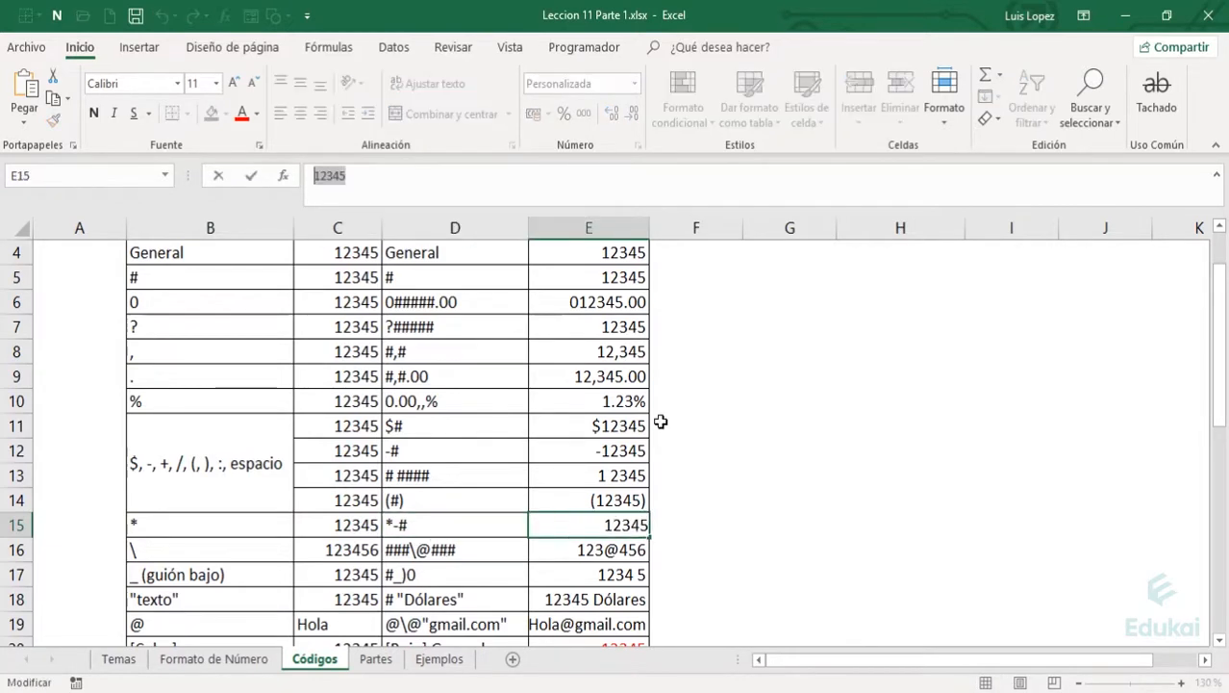
key(Escape)
Apply the existing custom number format *-# to D15, the example format cell of the asterisk code.
click(415, 528)
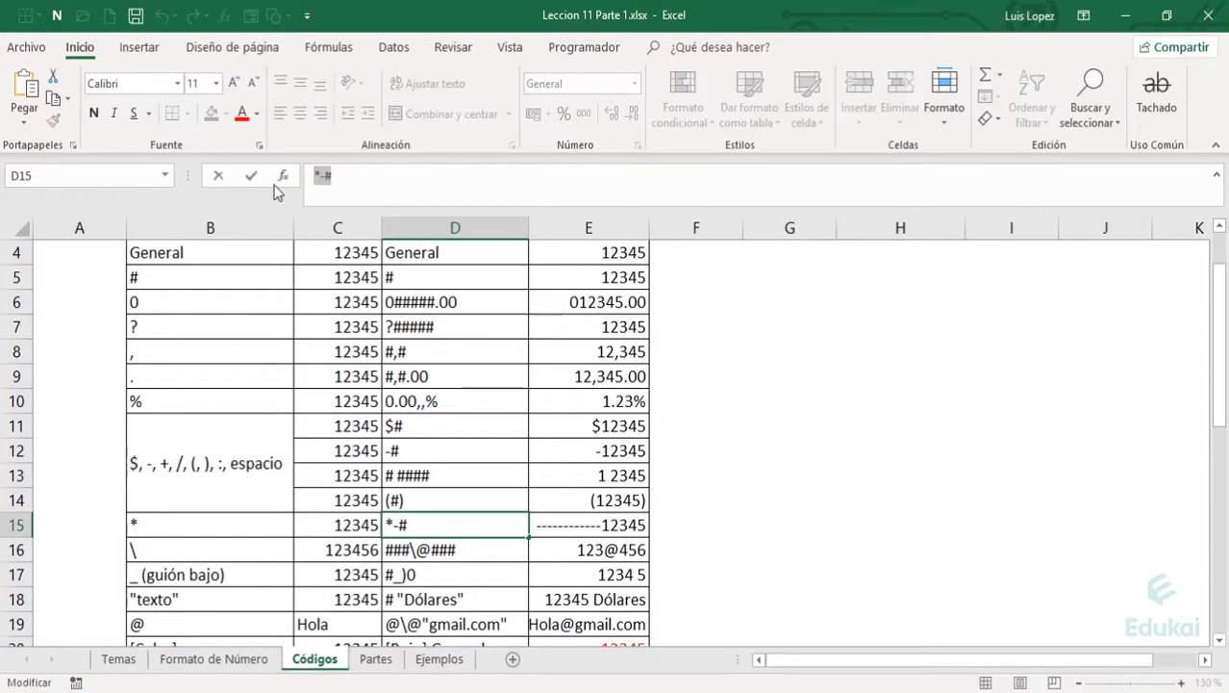
click(633, 84)
click(635, 531)
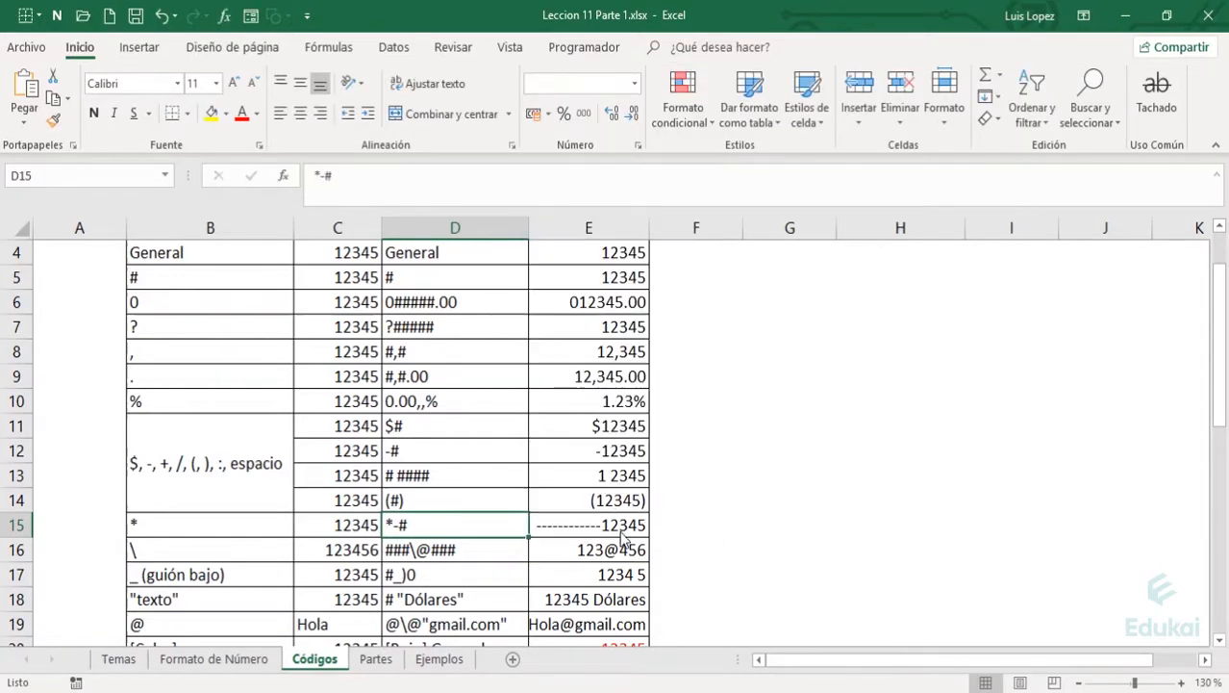
click(538, 339)
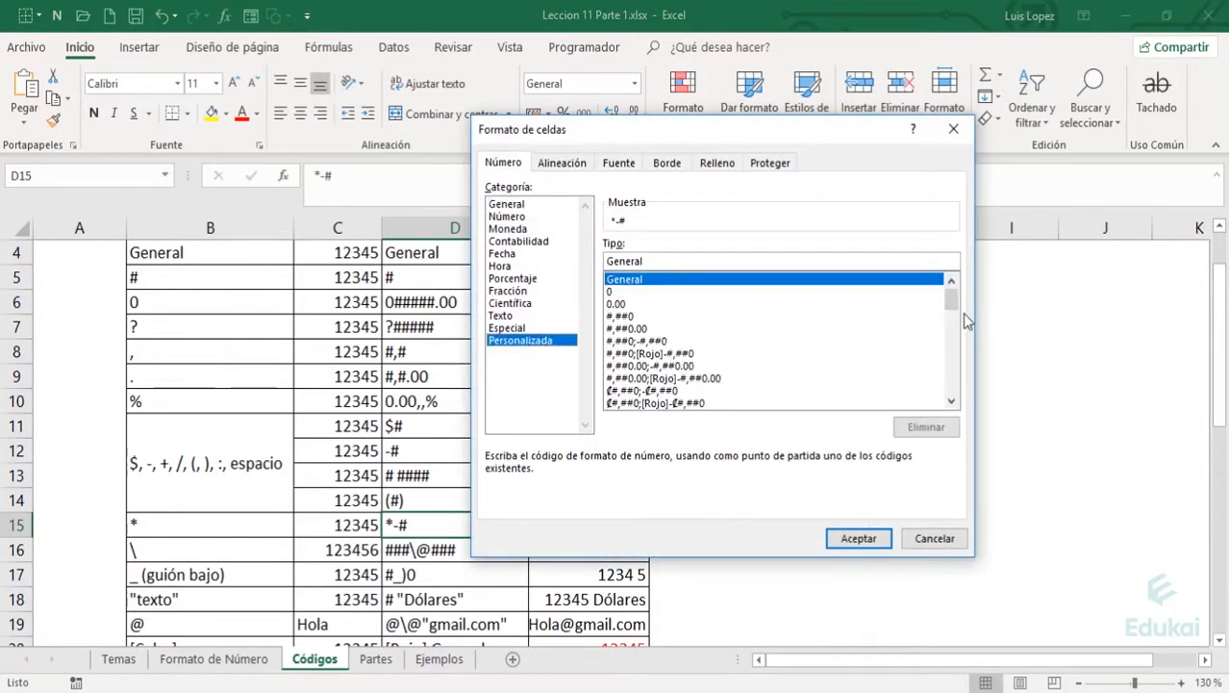
drag(955, 293, 957, 404)
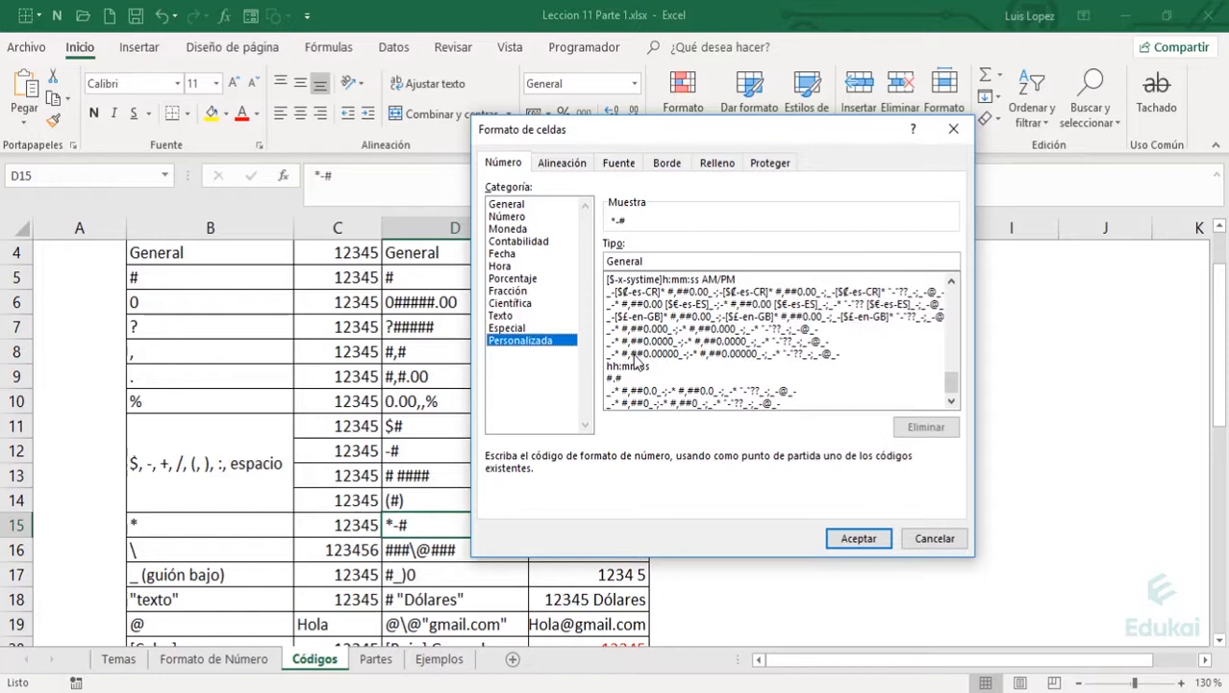
click(673, 404)
scroll(671, 385, up, 1)
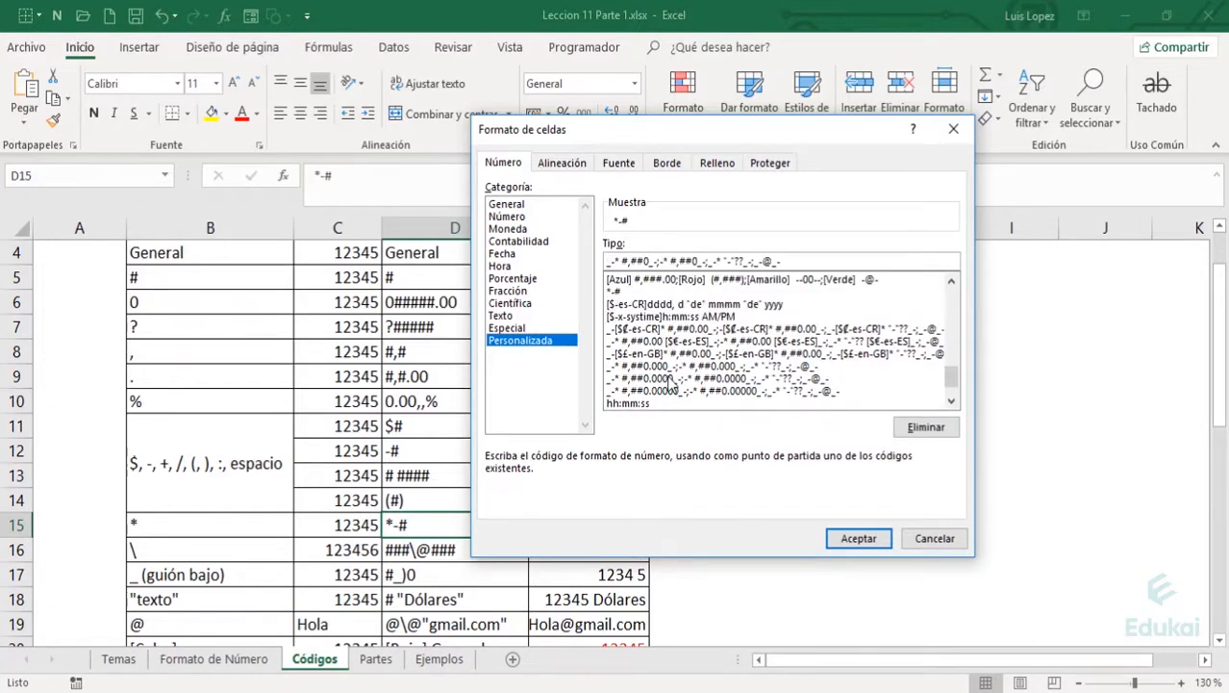
click(619, 291)
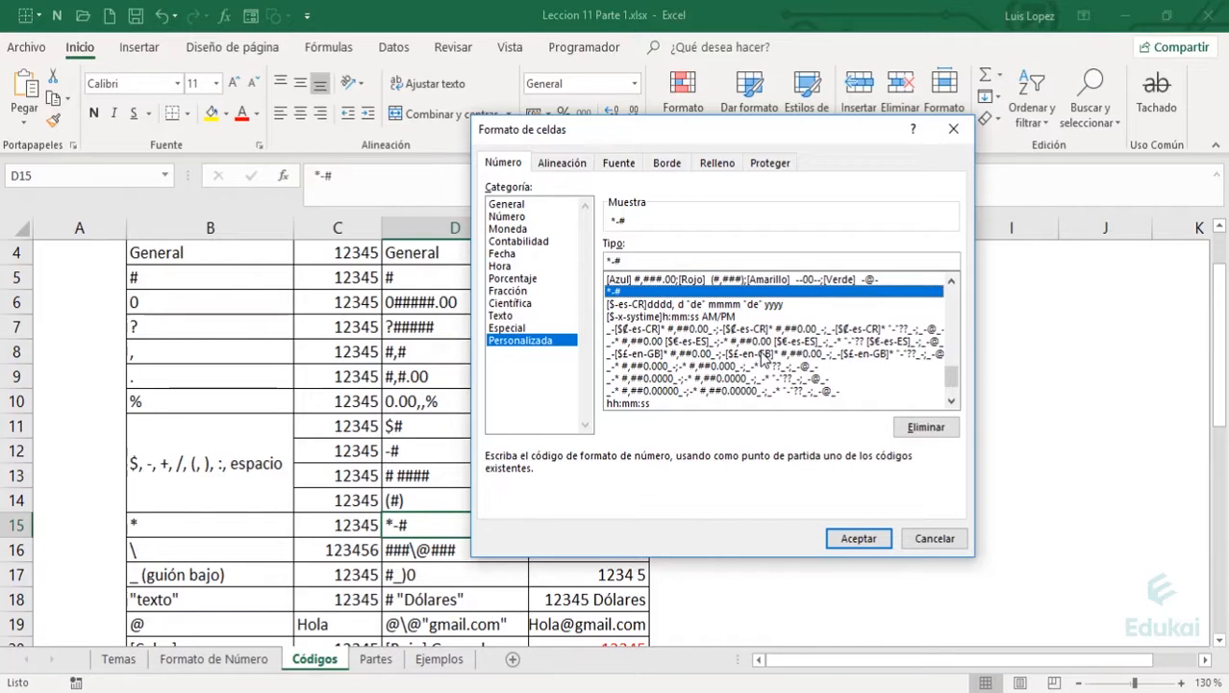
click(861, 540)
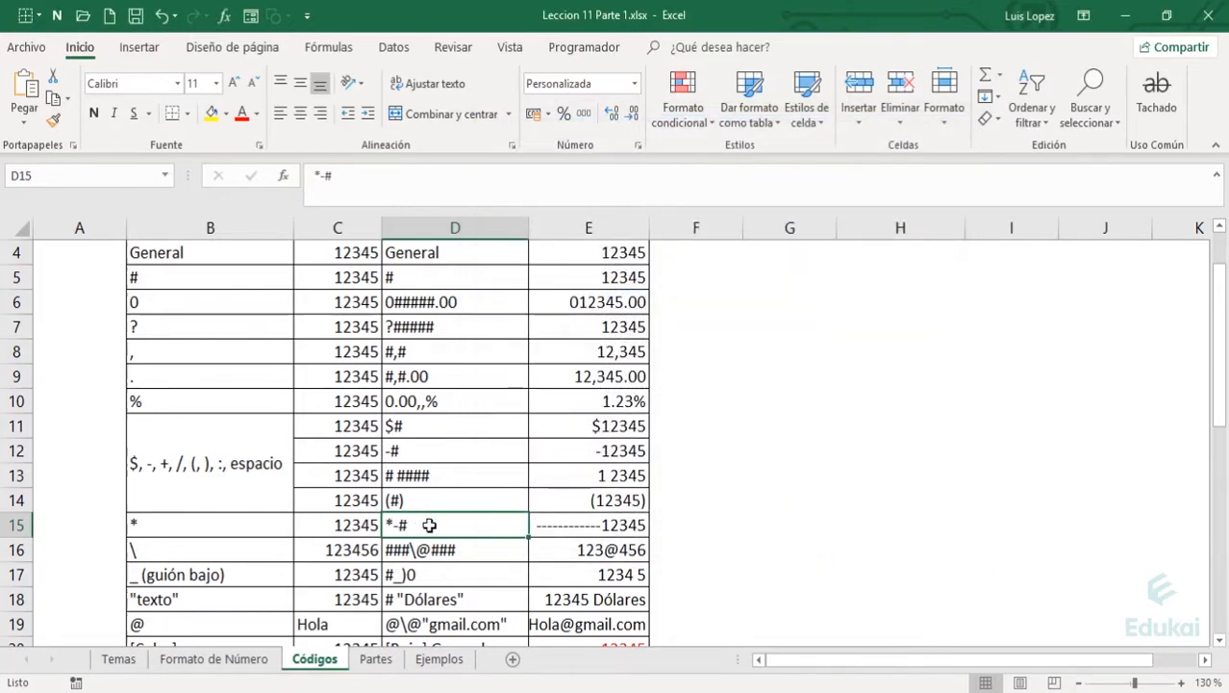
Compare the content of the result in E15 with the formula behind the result in E14.
click(596, 522)
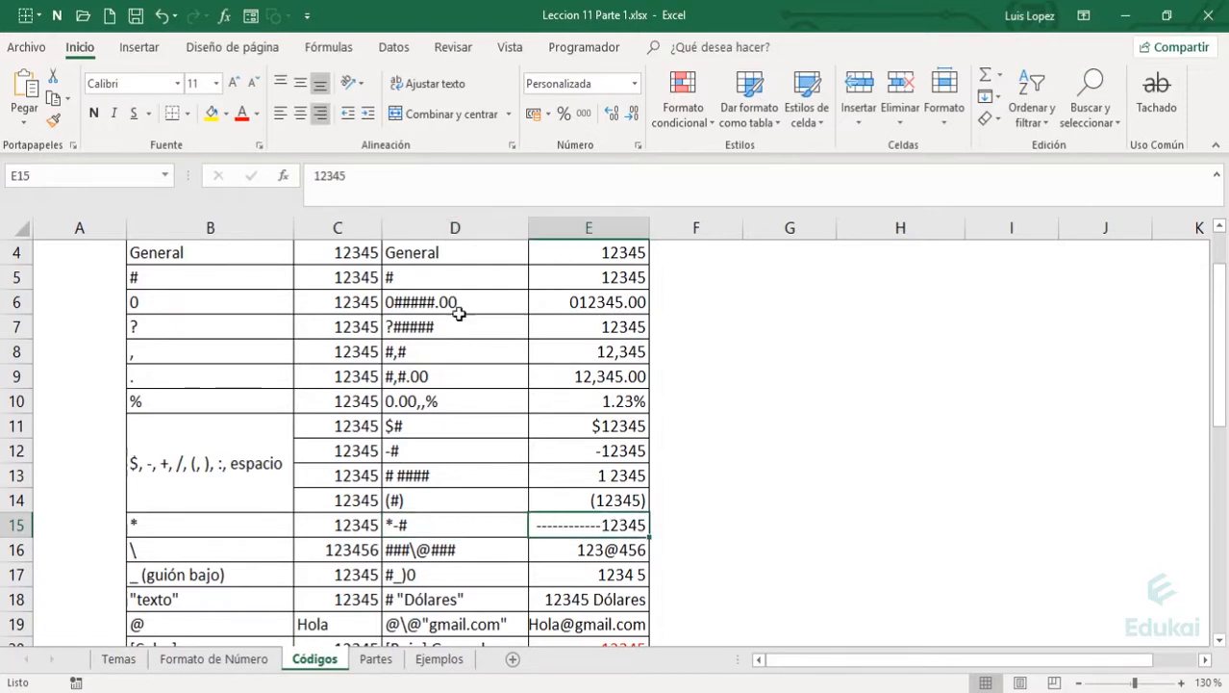
click(640, 499)
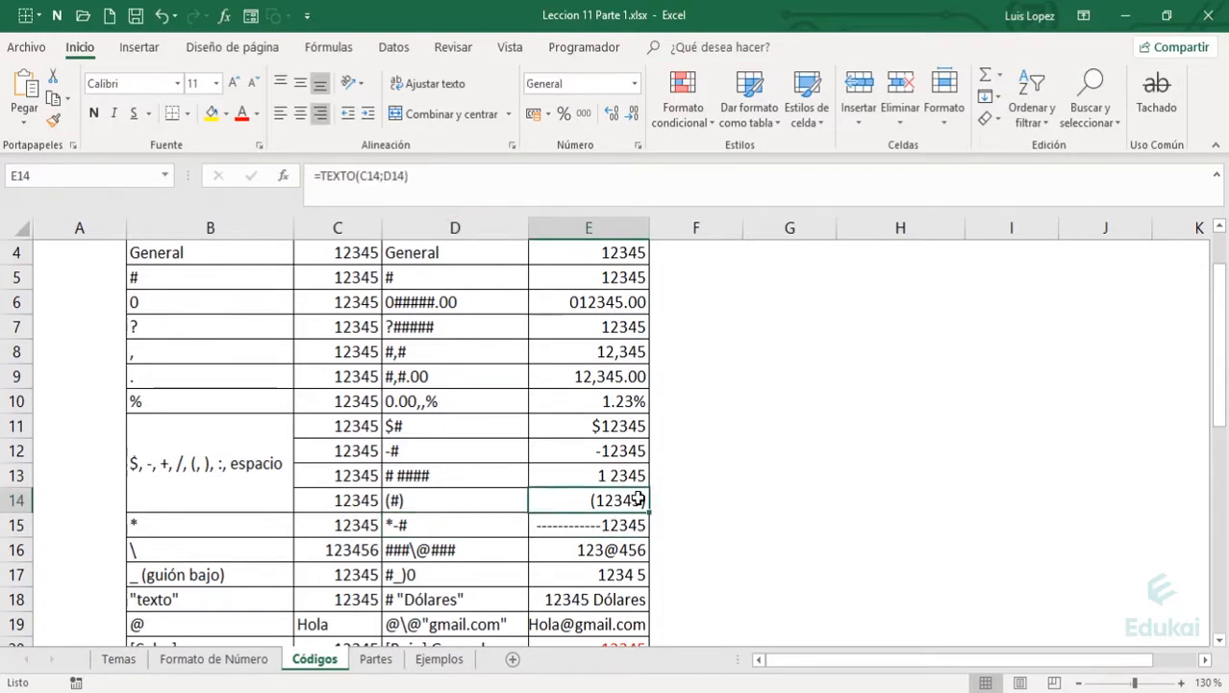
click(426, 174)
key(Escape)
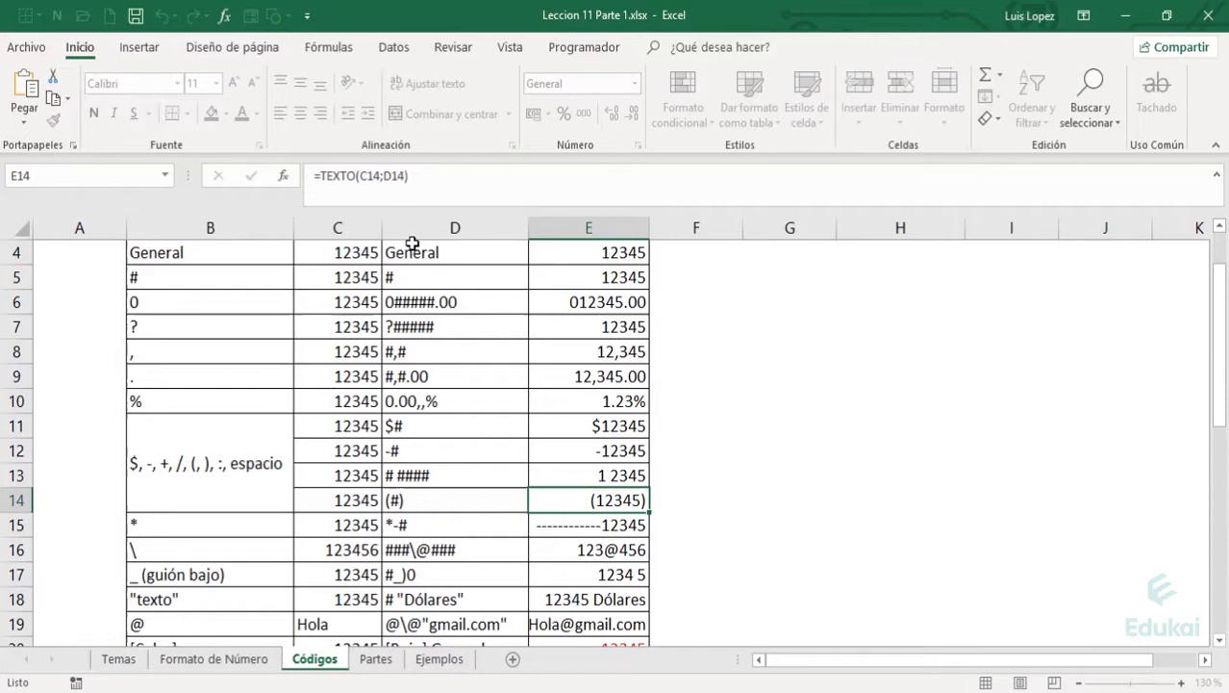
Try adding two decimal places to the example format in D15, making it *-#.00.
click(486, 528)
double_click(465, 522)
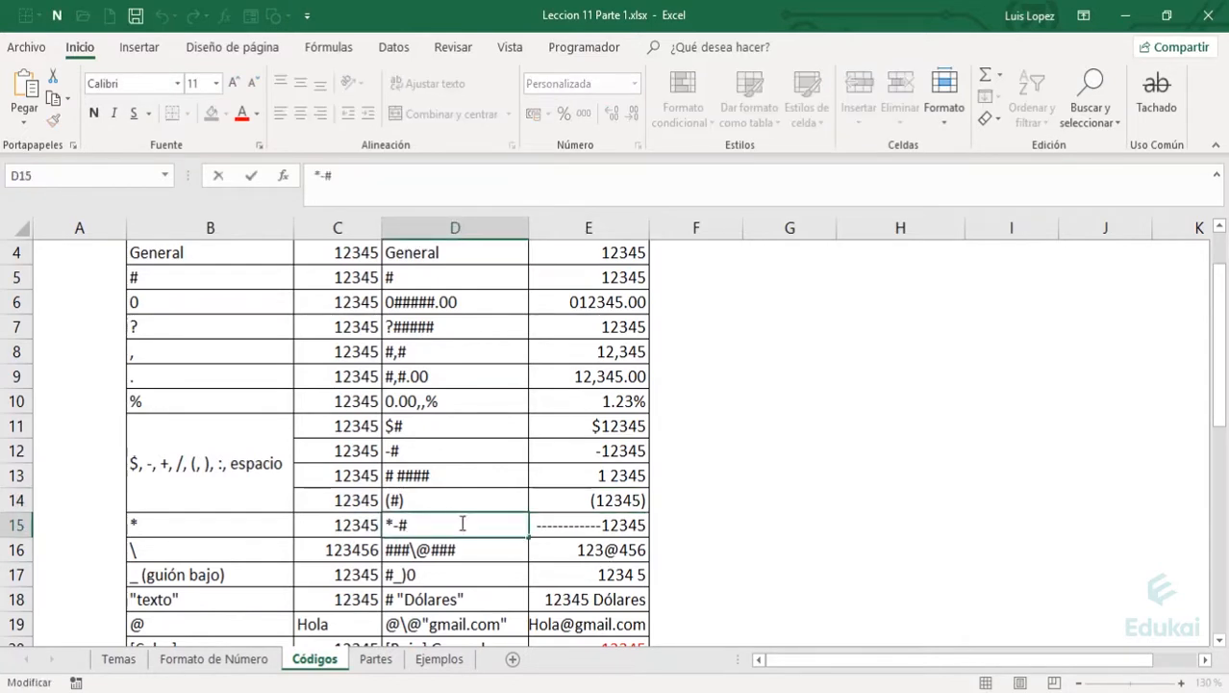
text(.00)
key(ctrl+Return)
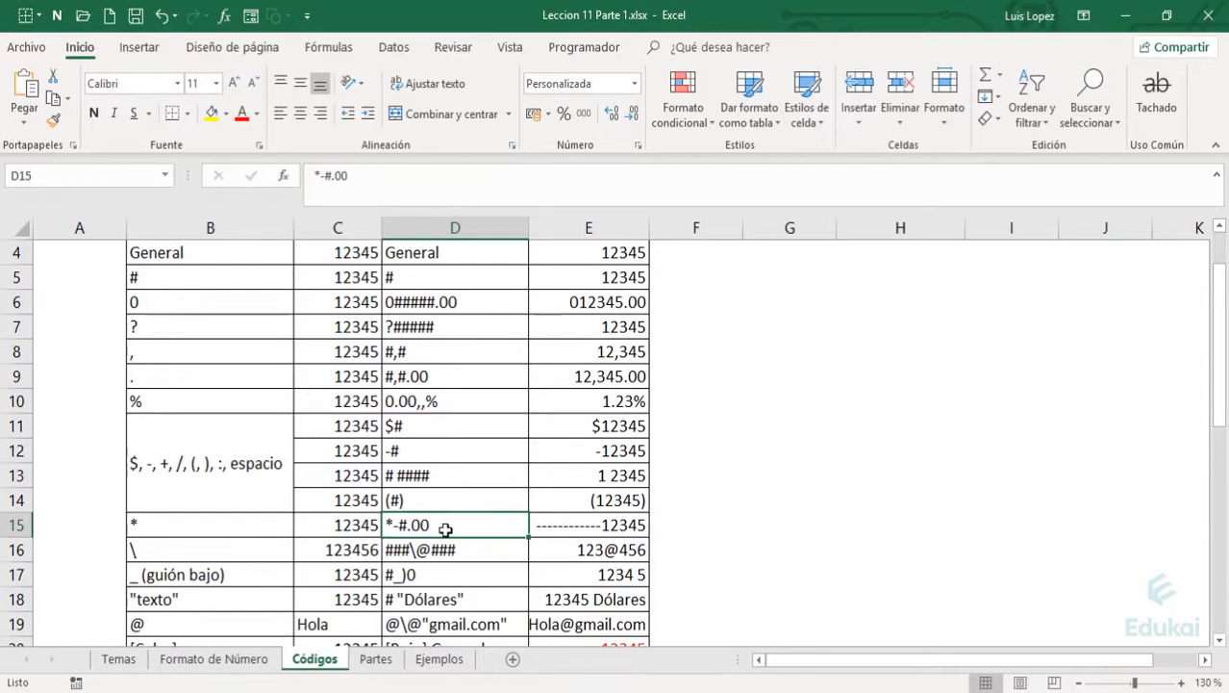
Remove the decimal places from the example format in D15 so it reads *-#.
click(382, 182)
key(BackSpace)
key(BackSpace)
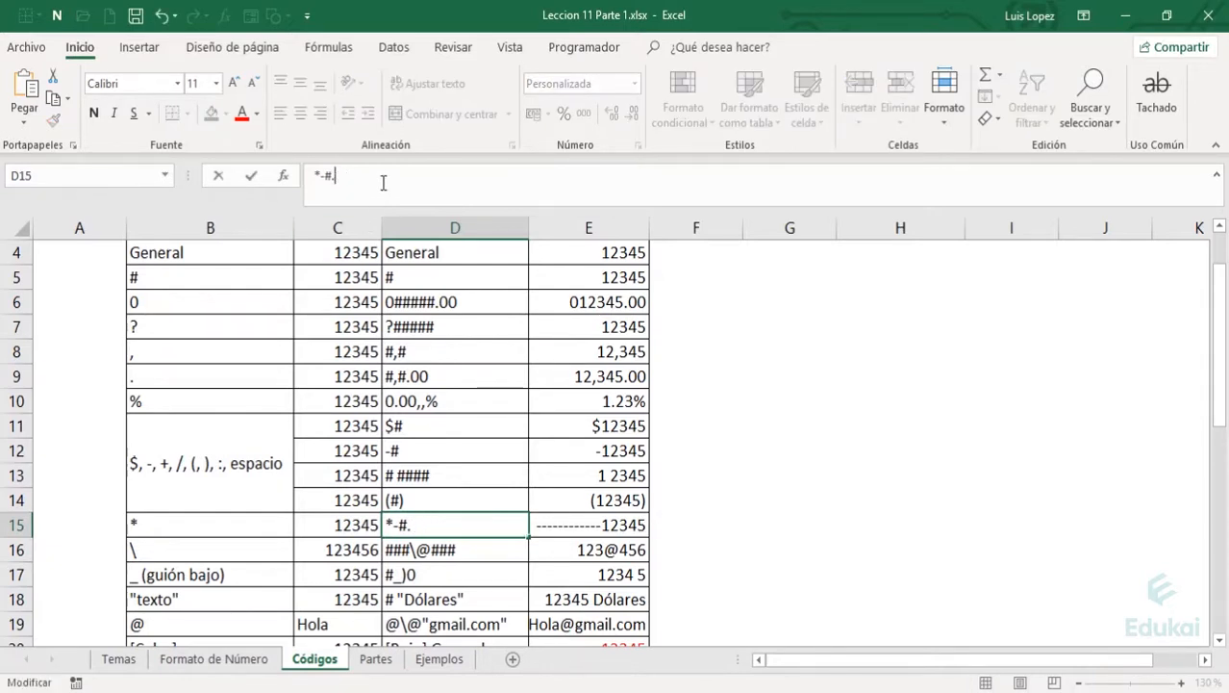
key(Return)
key(Up)
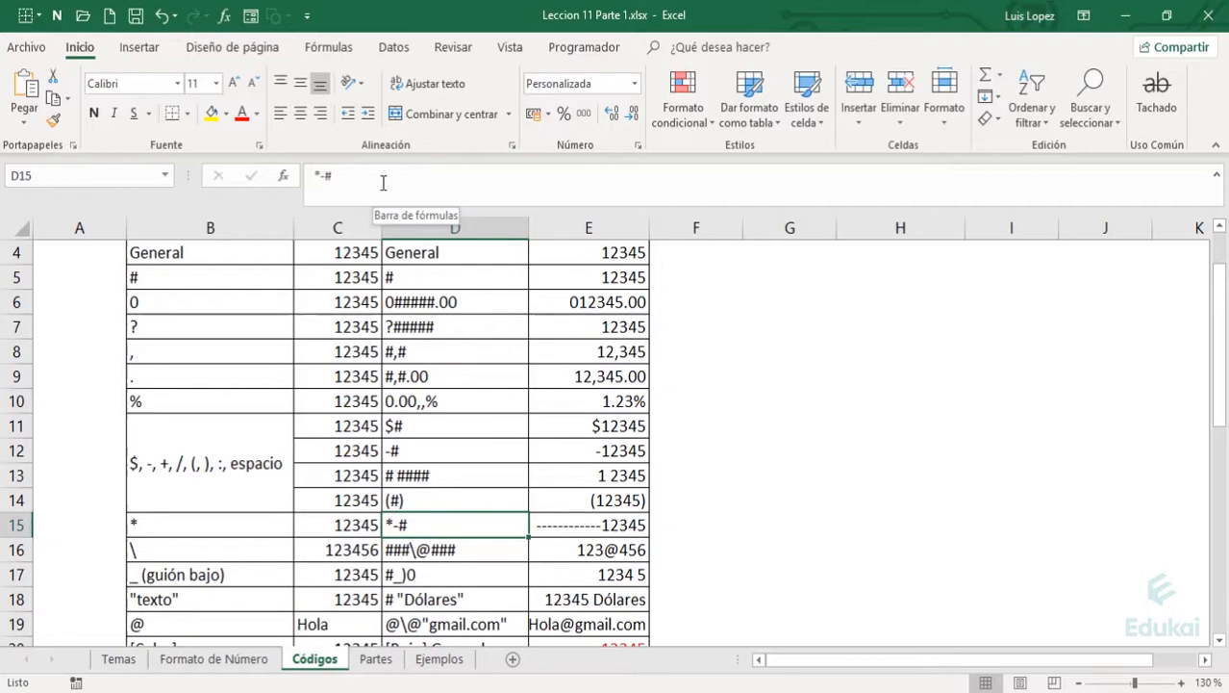
Examine the example formats for the [Color] and [Color n] codes in D20 and D21.
click(202, 523)
scroll(433, 491, down, 2)
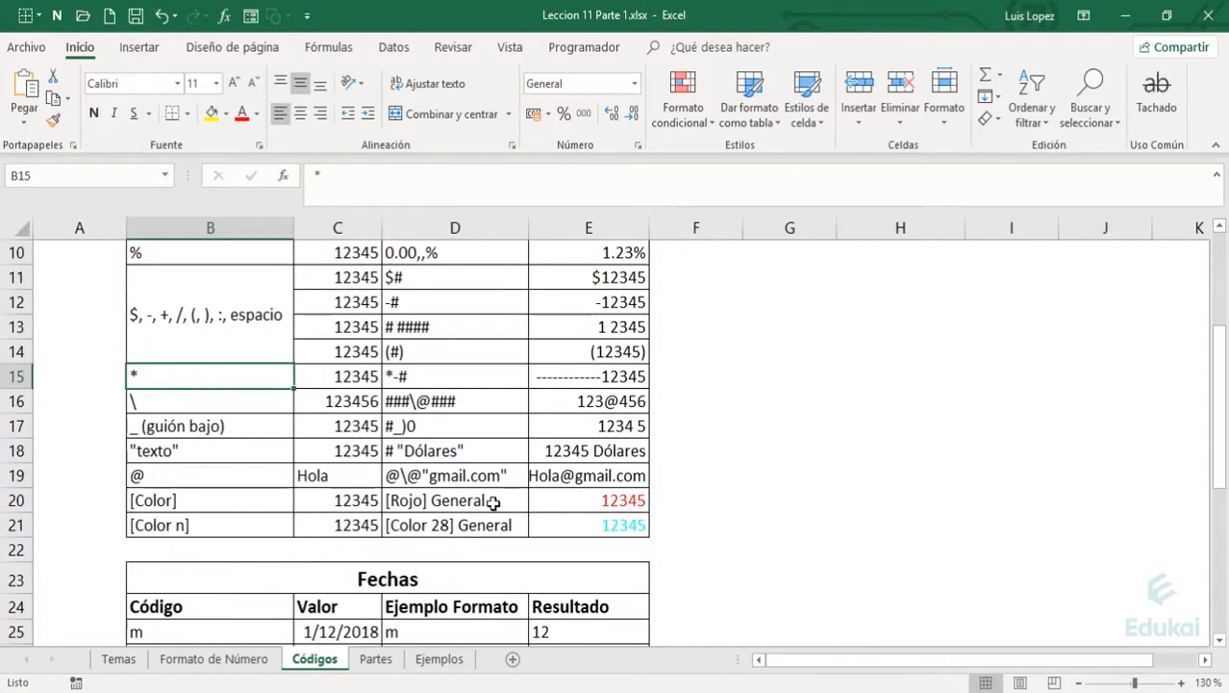
click(487, 502)
key(Down)
key(Up)
key(Down)
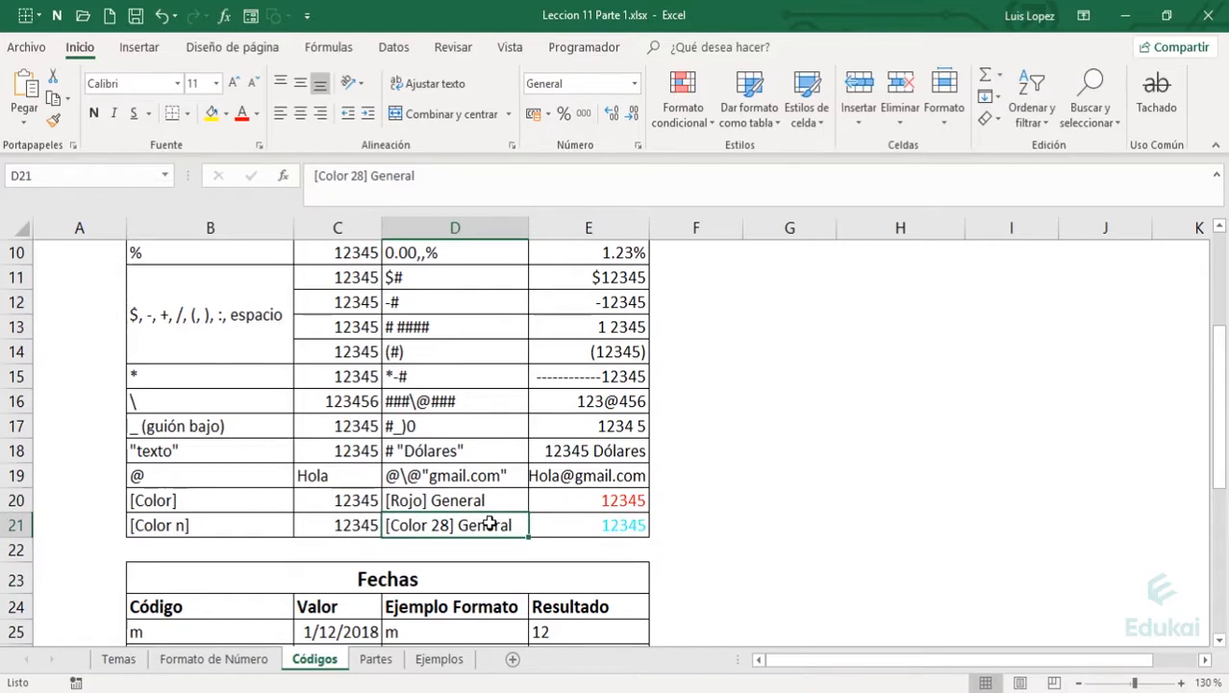
Look at the custom format #,##0;[Rojo]-#,##0 in the cell format settings for F20, leaving without applying it.
click(693, 506)
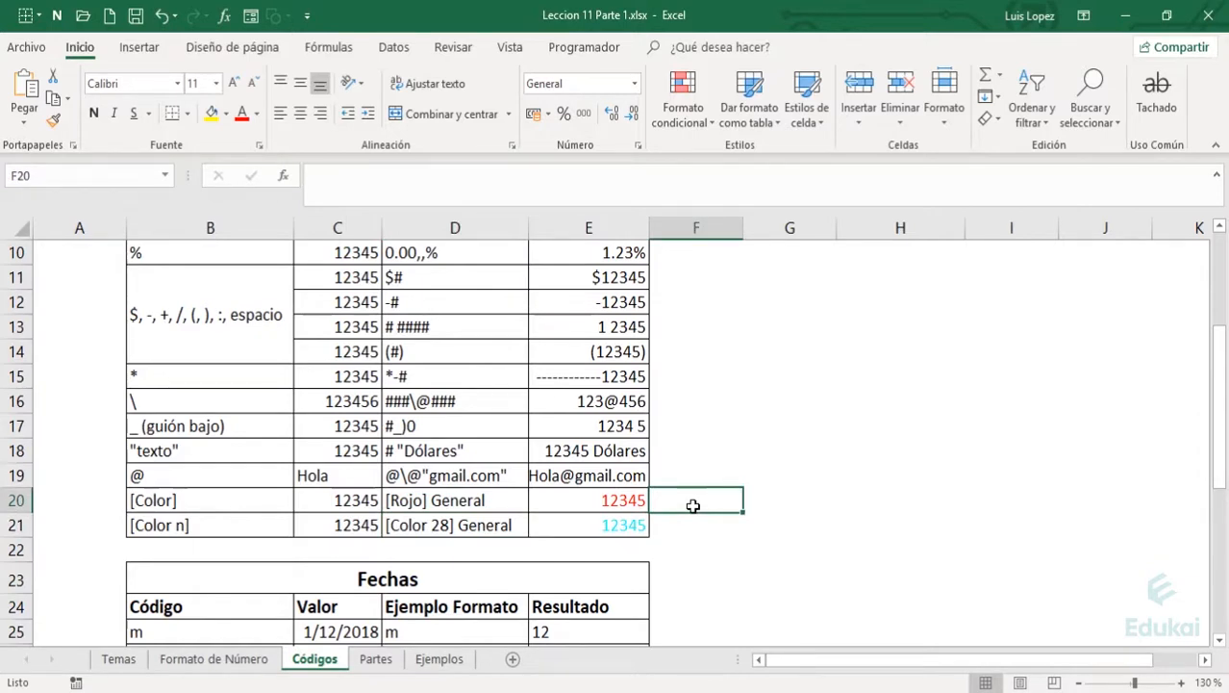
click(634, 84)
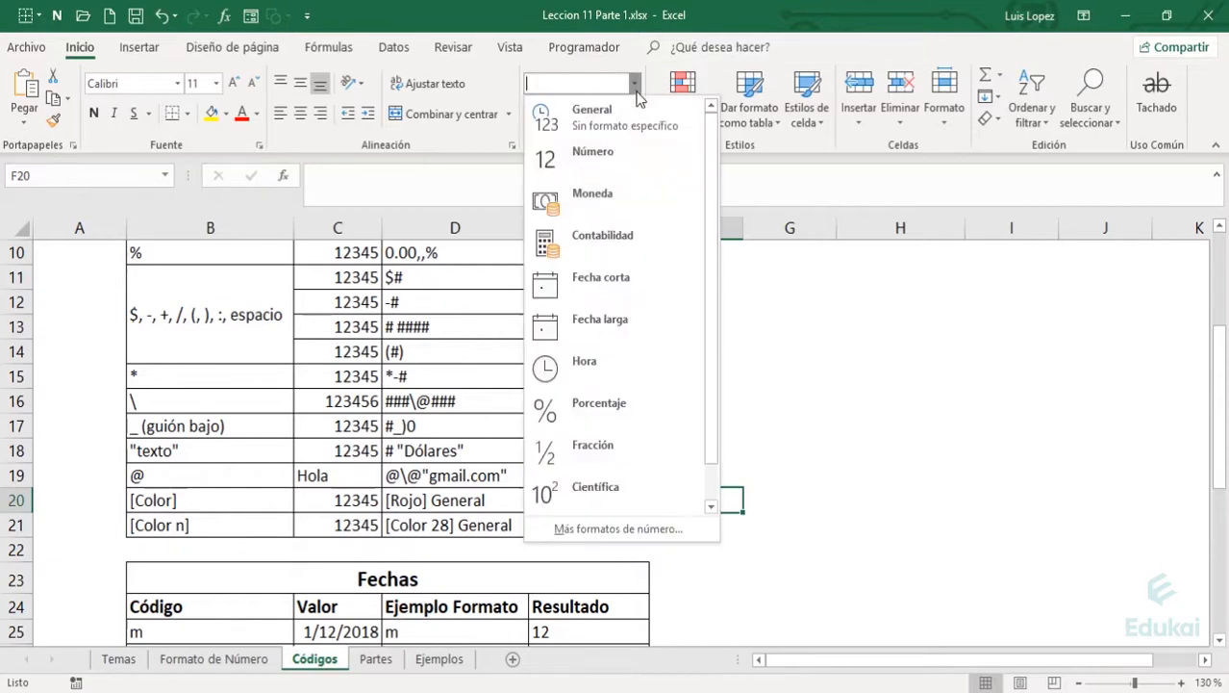
click(642, 533)
click(520, 341)
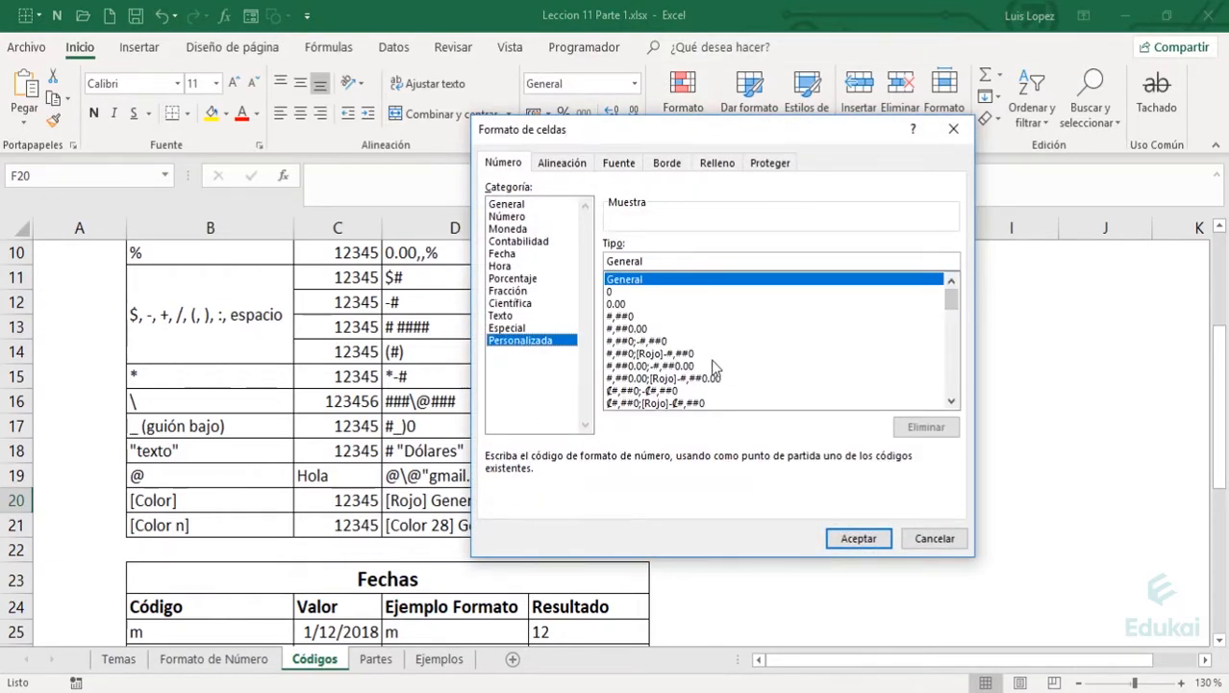
click(646, 354)
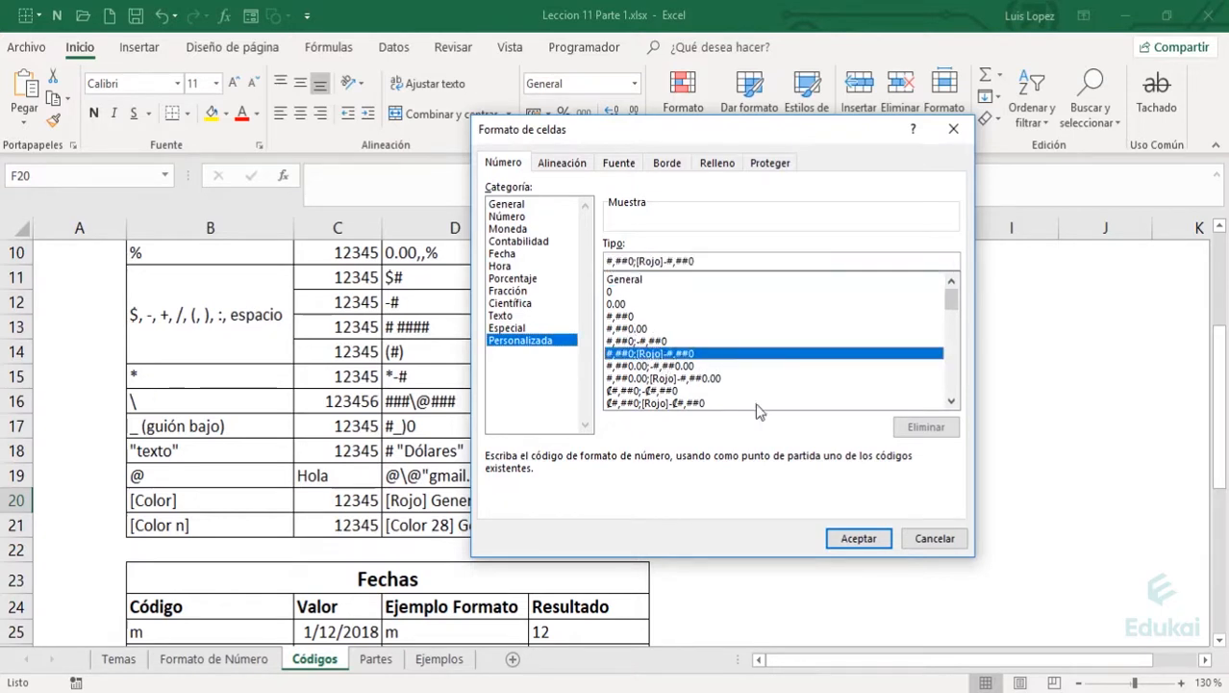
click(609, 260)
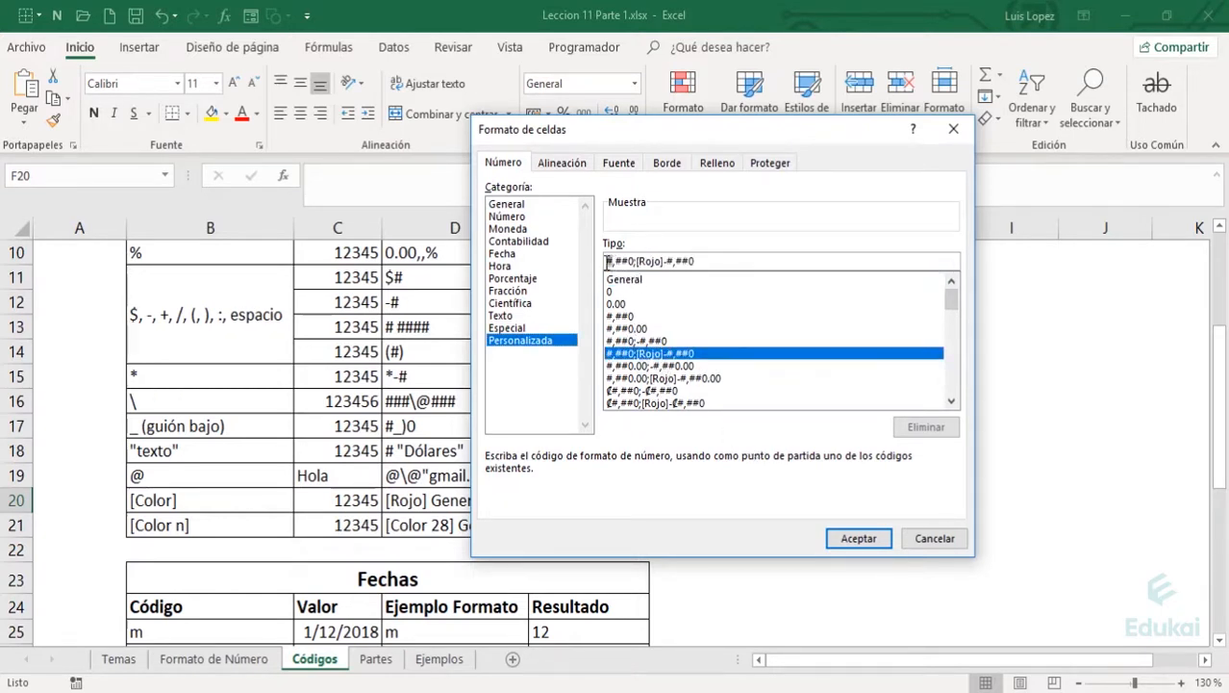
click(637, 261)
click(935, 538)
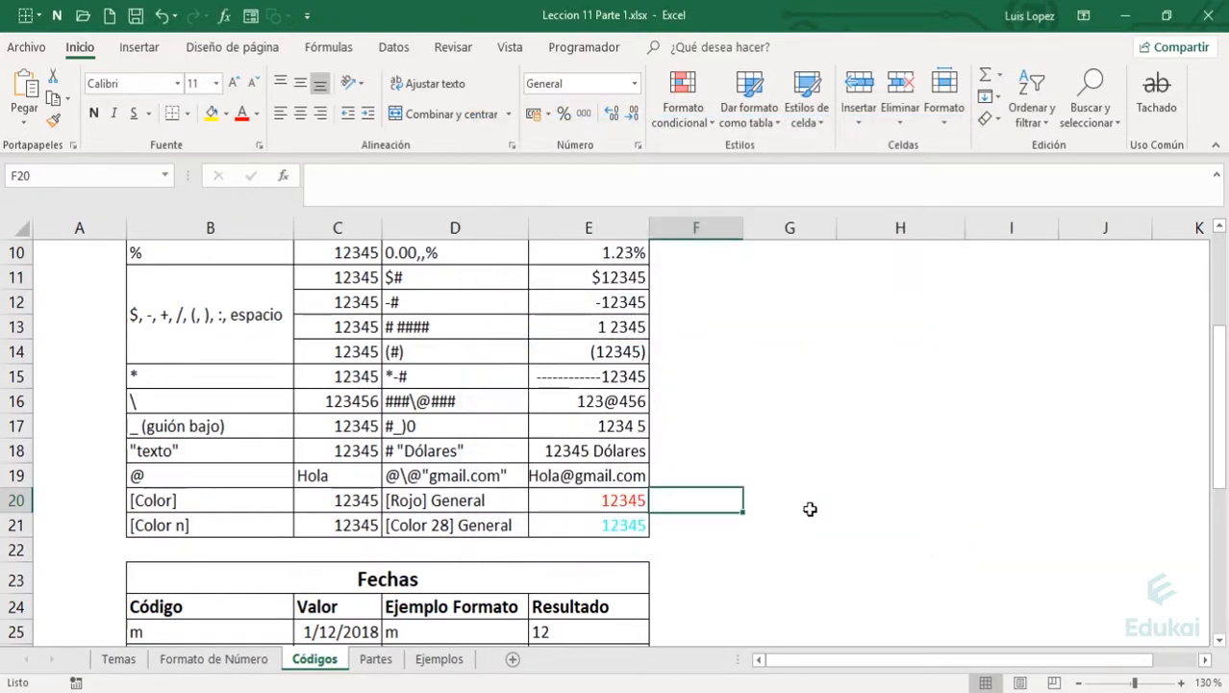
Show the Partes sheet and examine the format code in C3 and the TEXTO formula in D3.
key(ctrl+Page_Down)
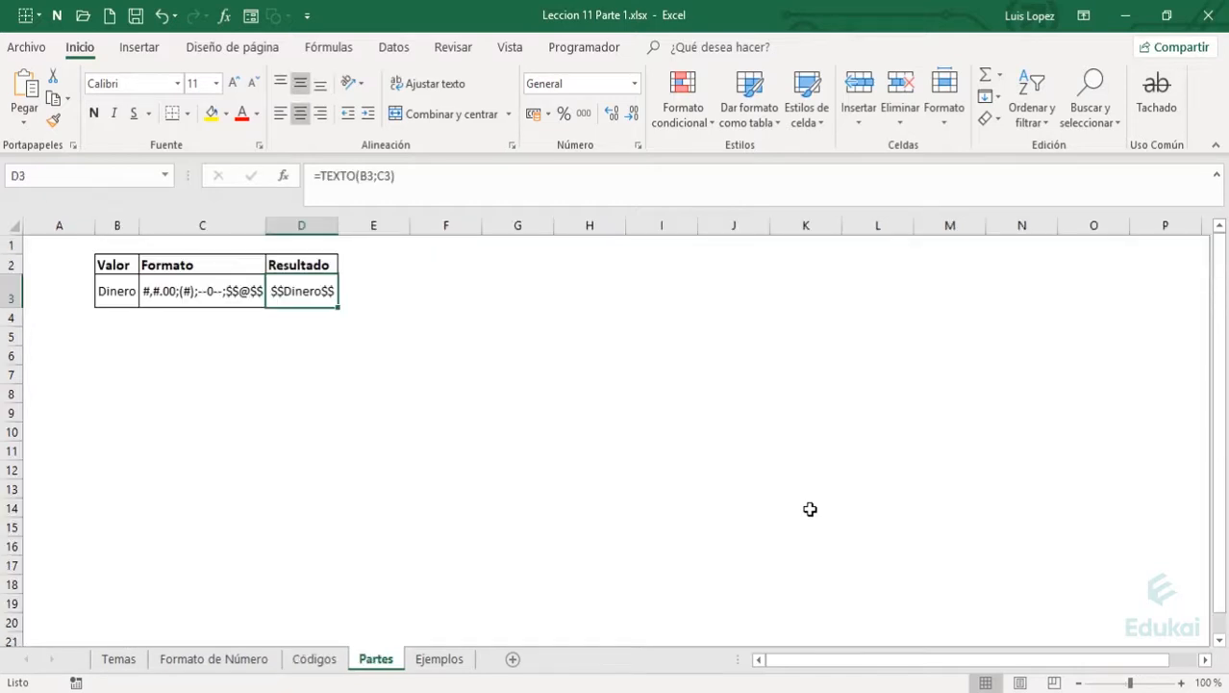
scroll(445, 364, up, 7)
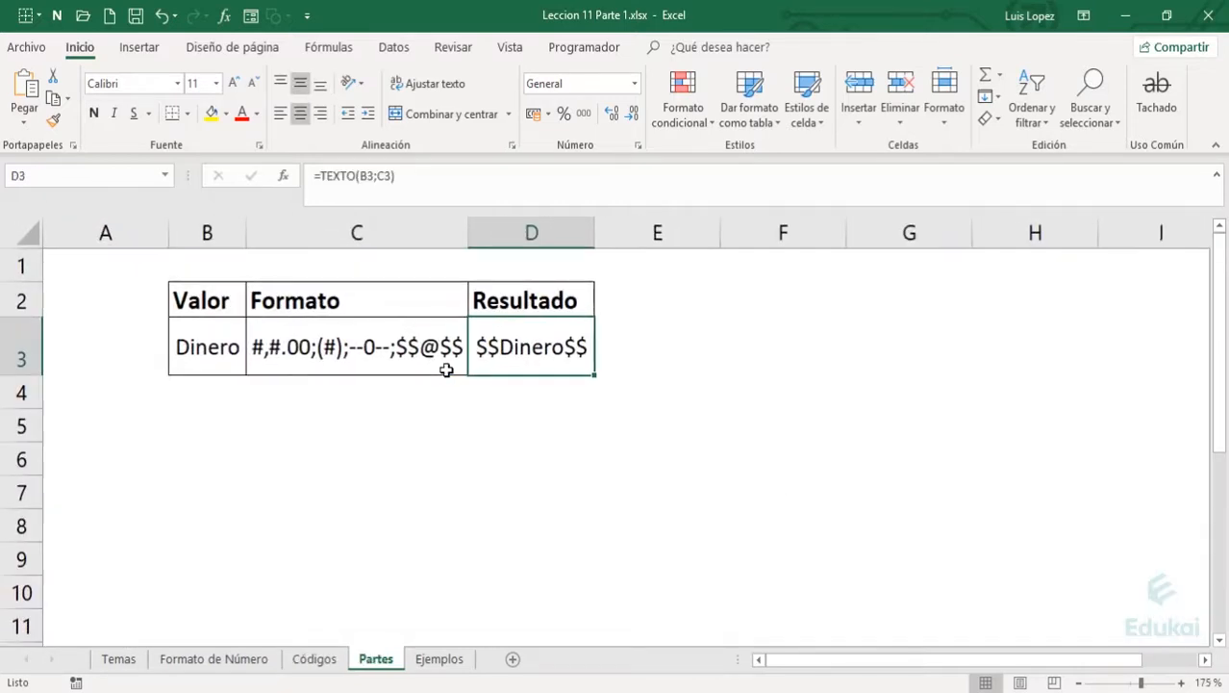
click(321, 375)
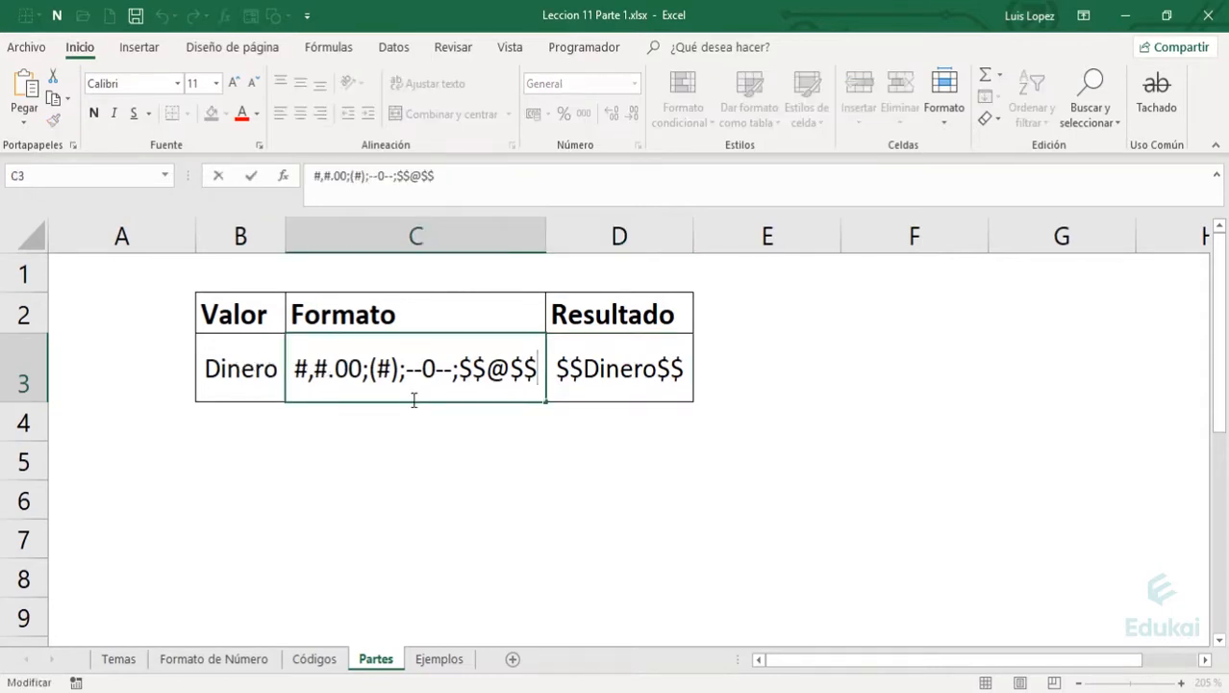
click(584, 356)
key(F2)
drag(355, 176, 322, 173)
key(Escape)
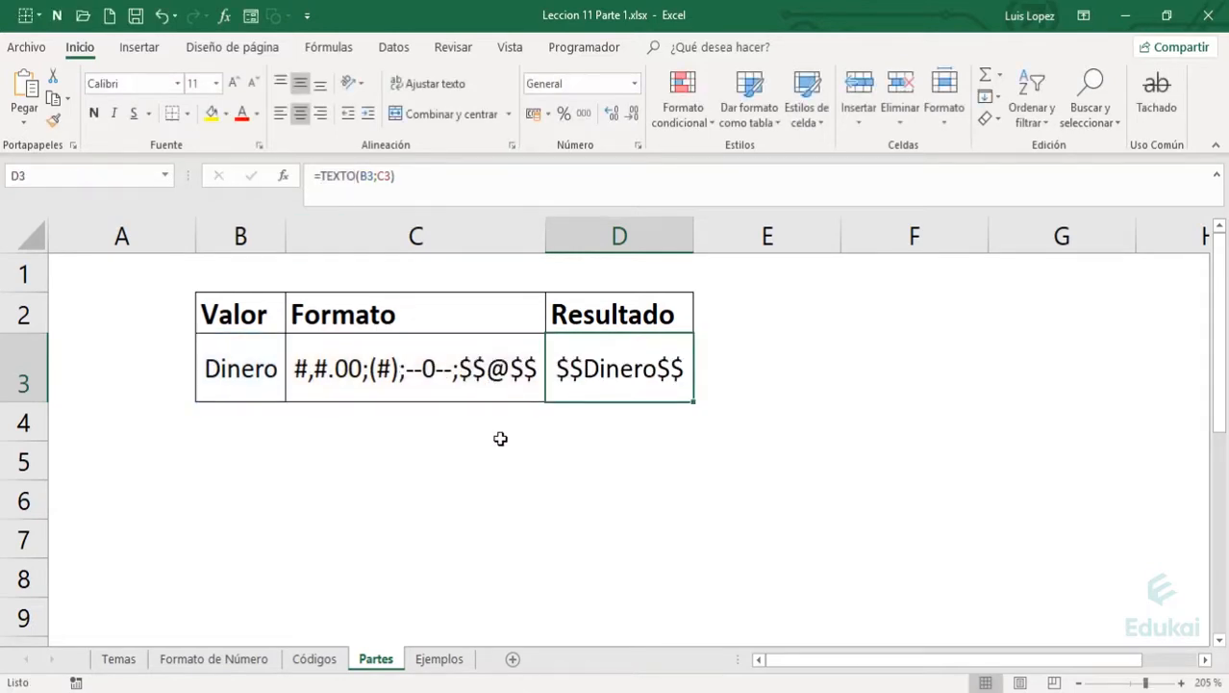
Review the full format code in C3 and view where custom codes are entered in the cell format settings.
click(464, 388)
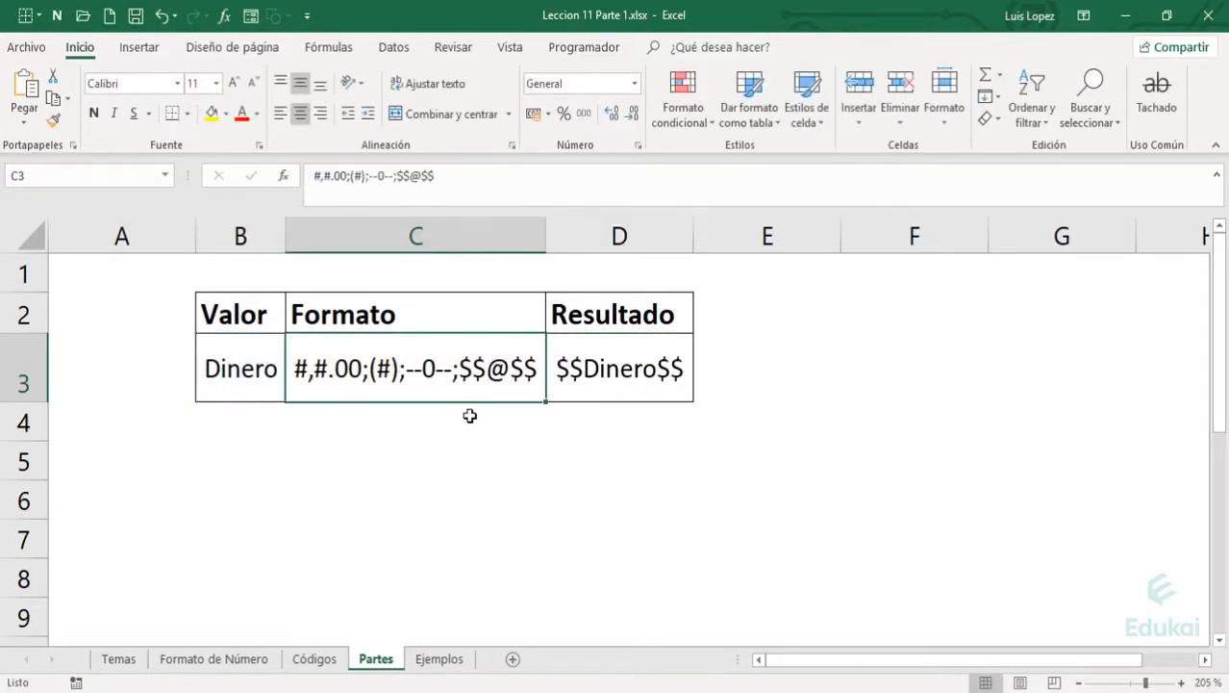
double_click(470, 383)
drag(447, 175, 313, 175)
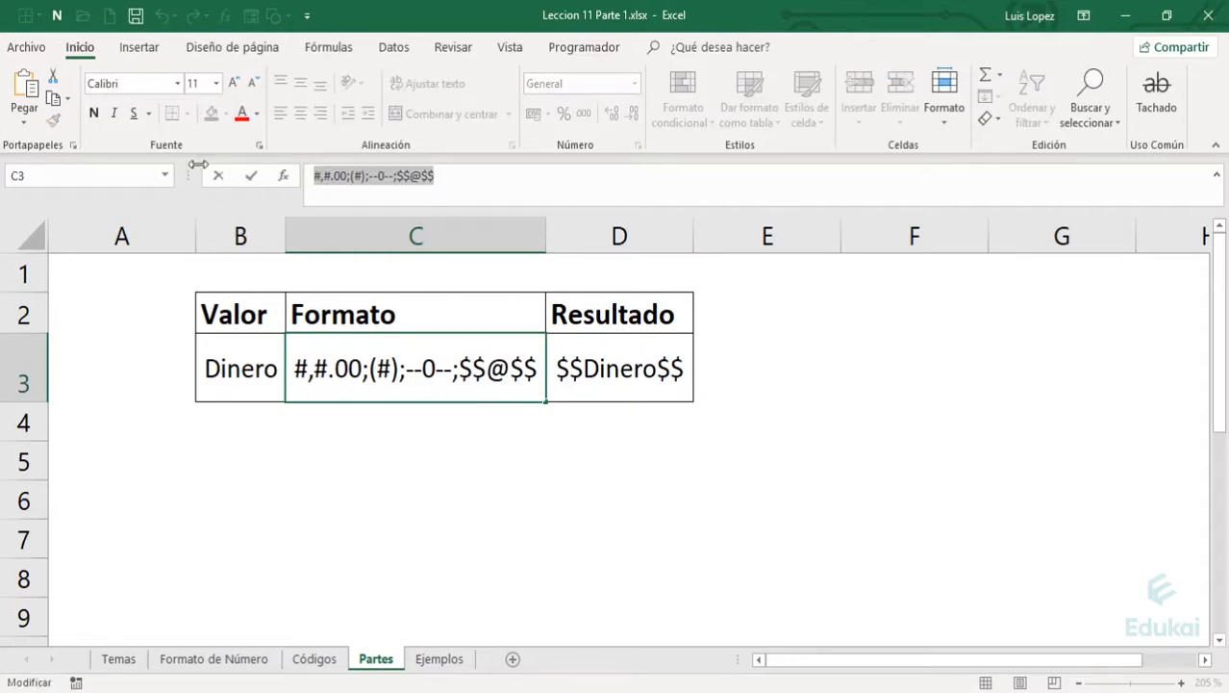
key(Escape)
click(635, 84)
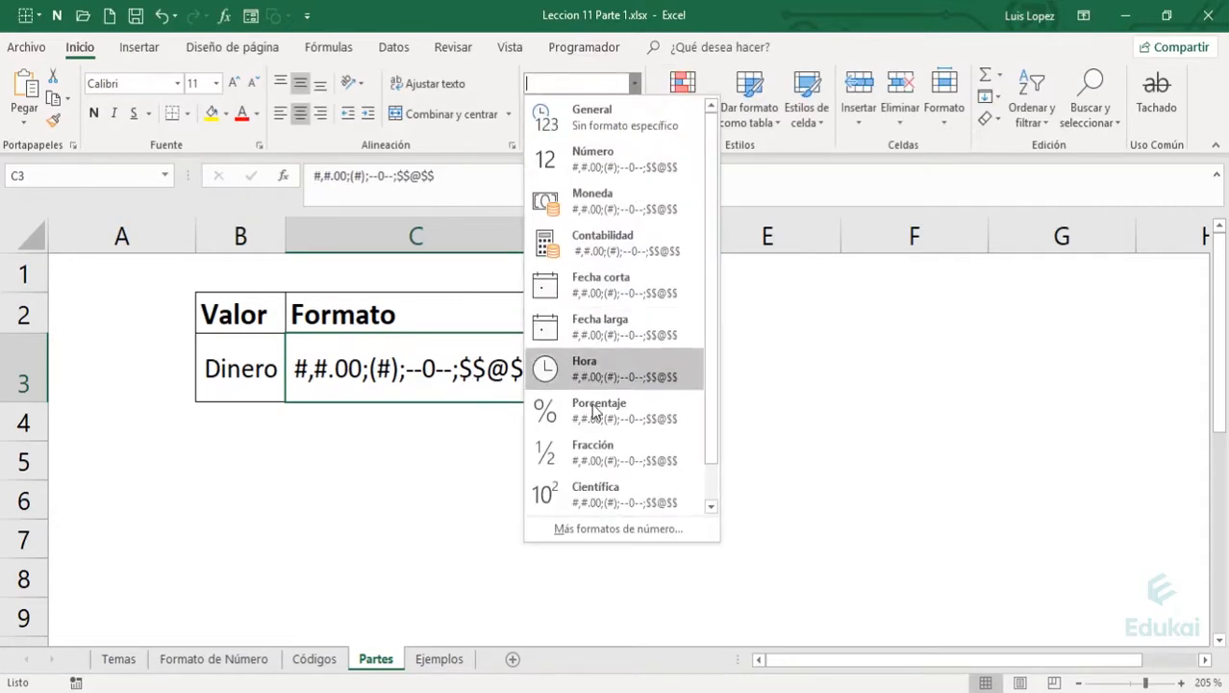
click(615, 535)
click(524, 340)
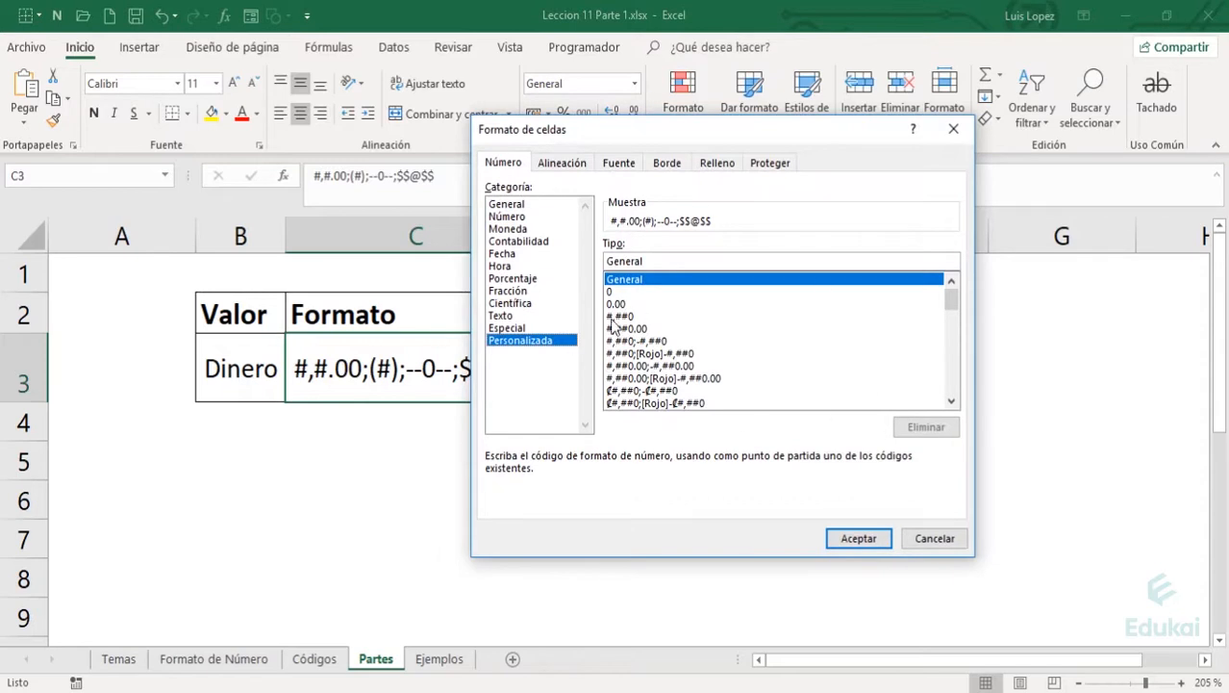
click(933, 539)
Examine how semicolons divide the format code in C3 into separate sections, up to the last one, $$@$$.
click(275, 444)
click(315, 375)
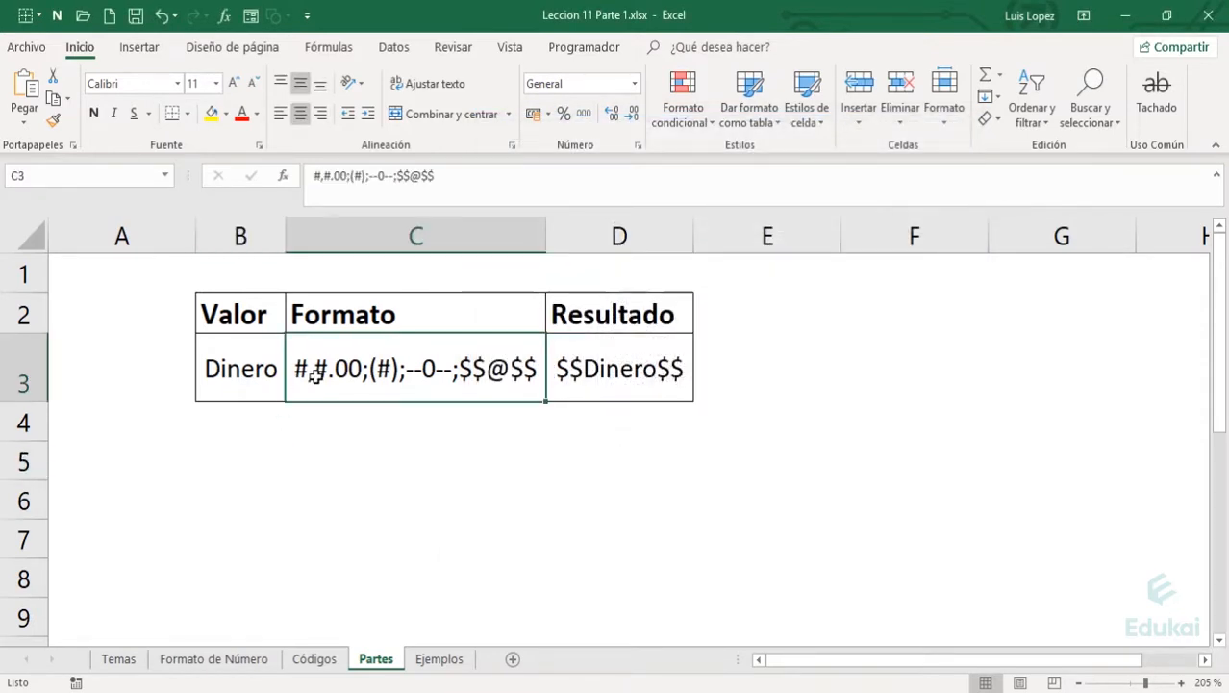
click(252, 370)
click(346, 368)
key(F2)
drag(532, 368, 253, 367)
click(353, 369)
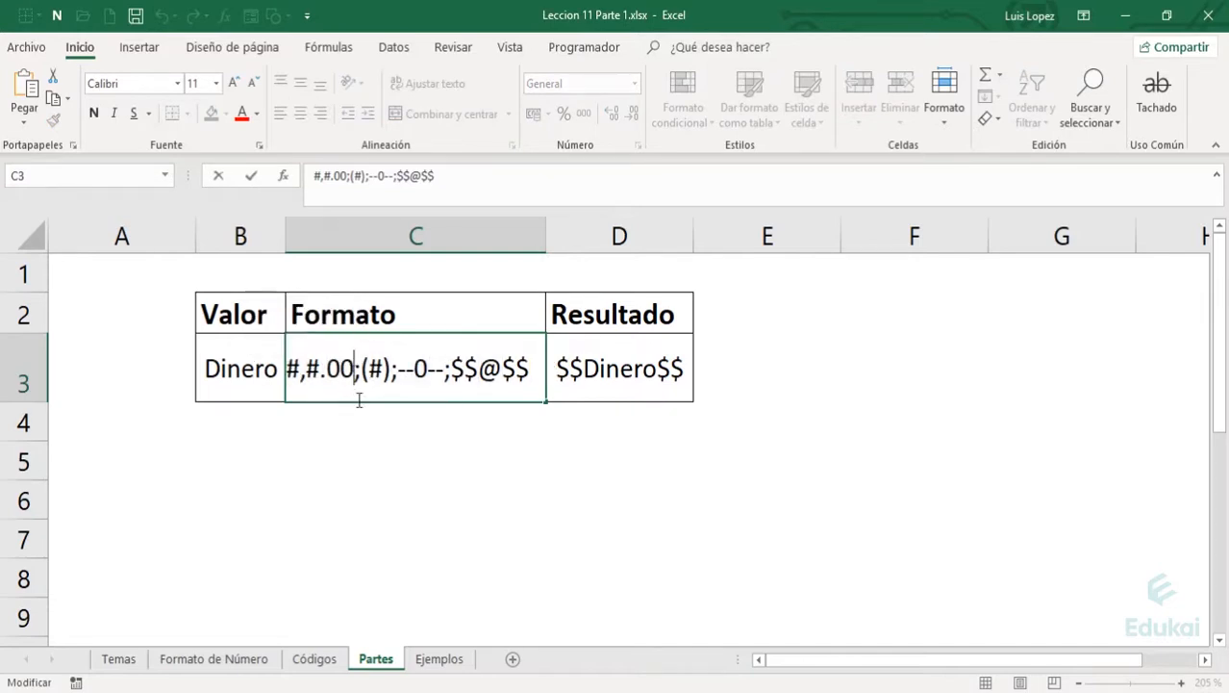
drag(355, 368, 394, 370)
drag(399, 370, 530, 368)
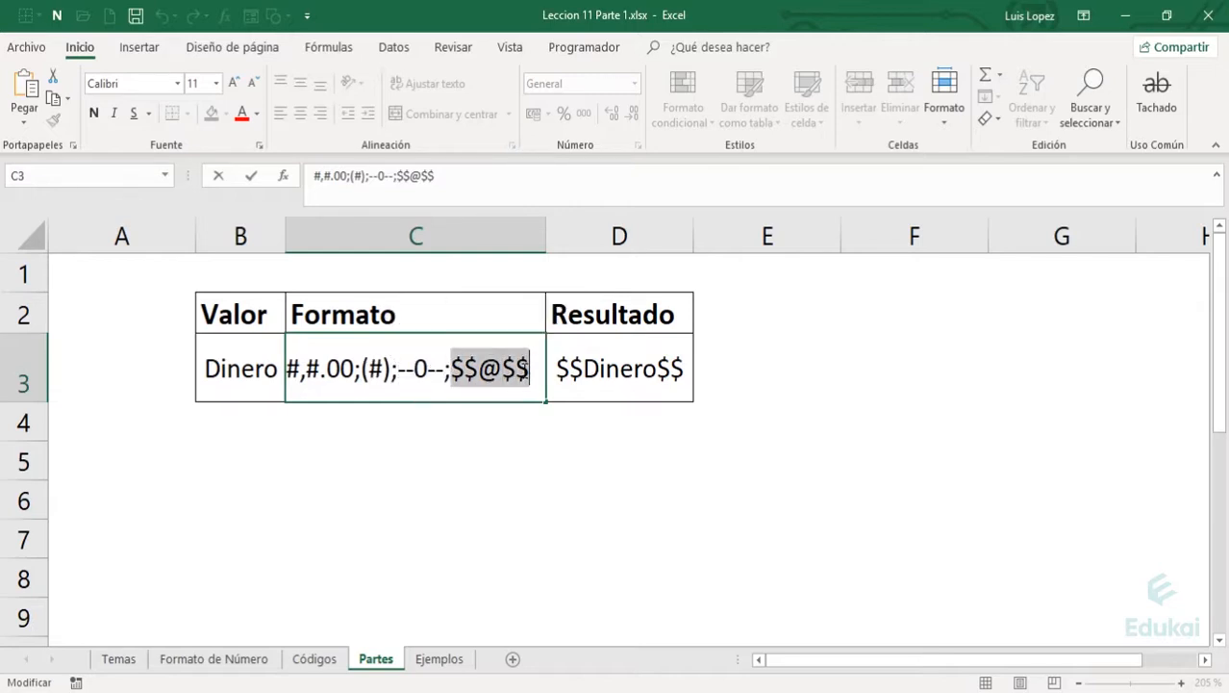
click(501, 369)
Highlight the sections #,#.00, (#), --0-- and $$@$$ of the C3 format code one by one.
click(361, 382)
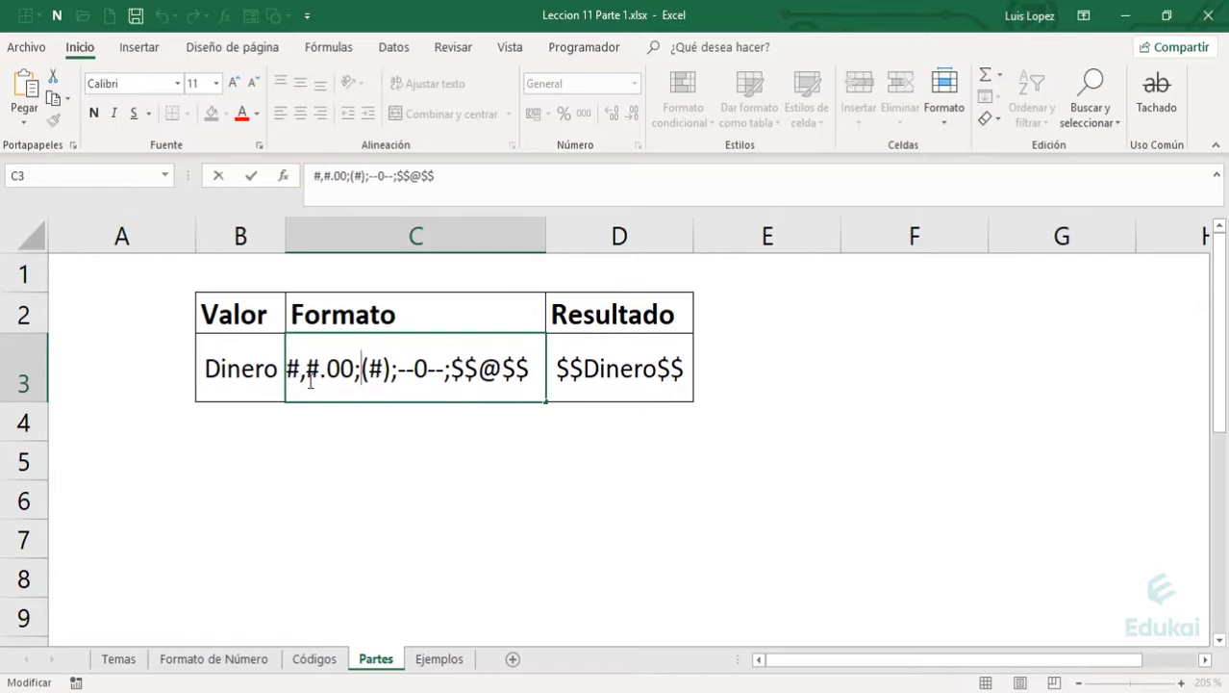
click(289, 369)
drag(358, 366, 286, 369)
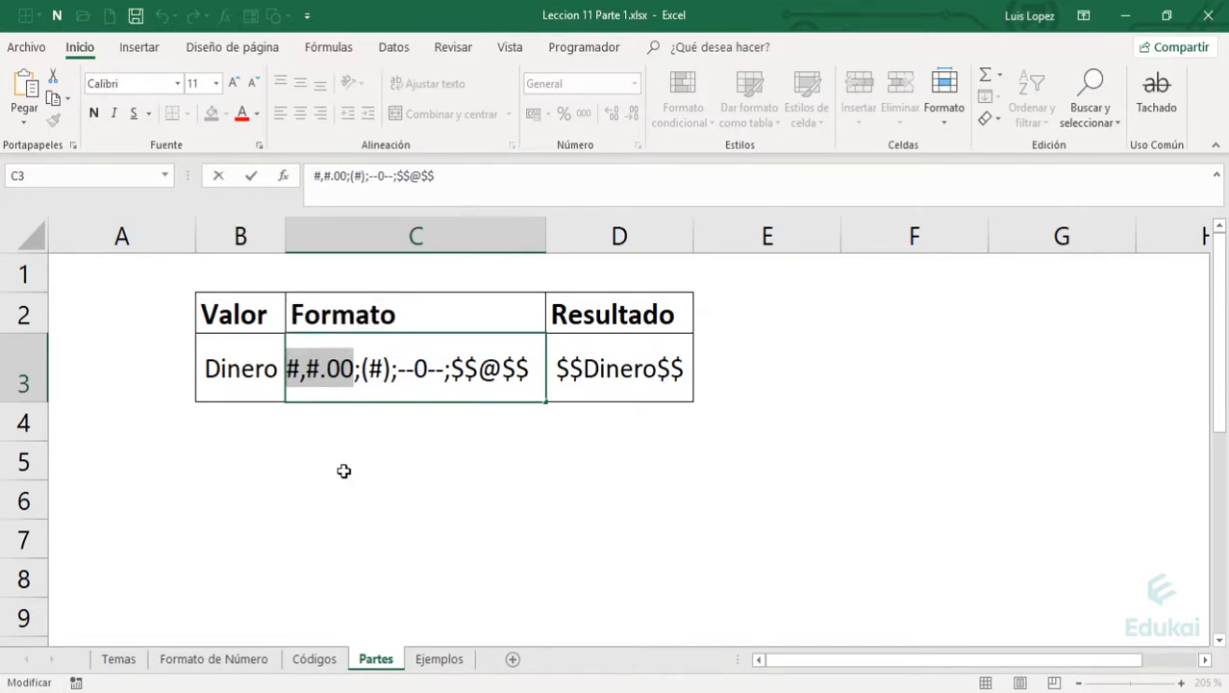
drag(362, 368, 390, 368)
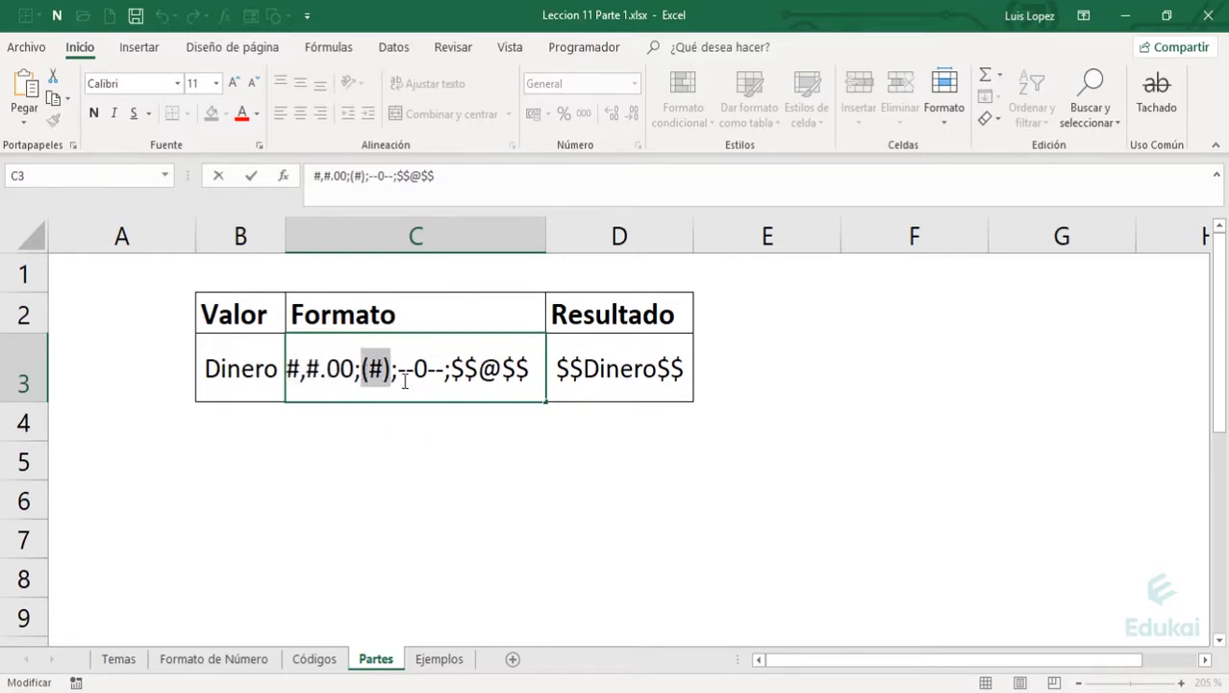
drag(396, 371, 442, 370)
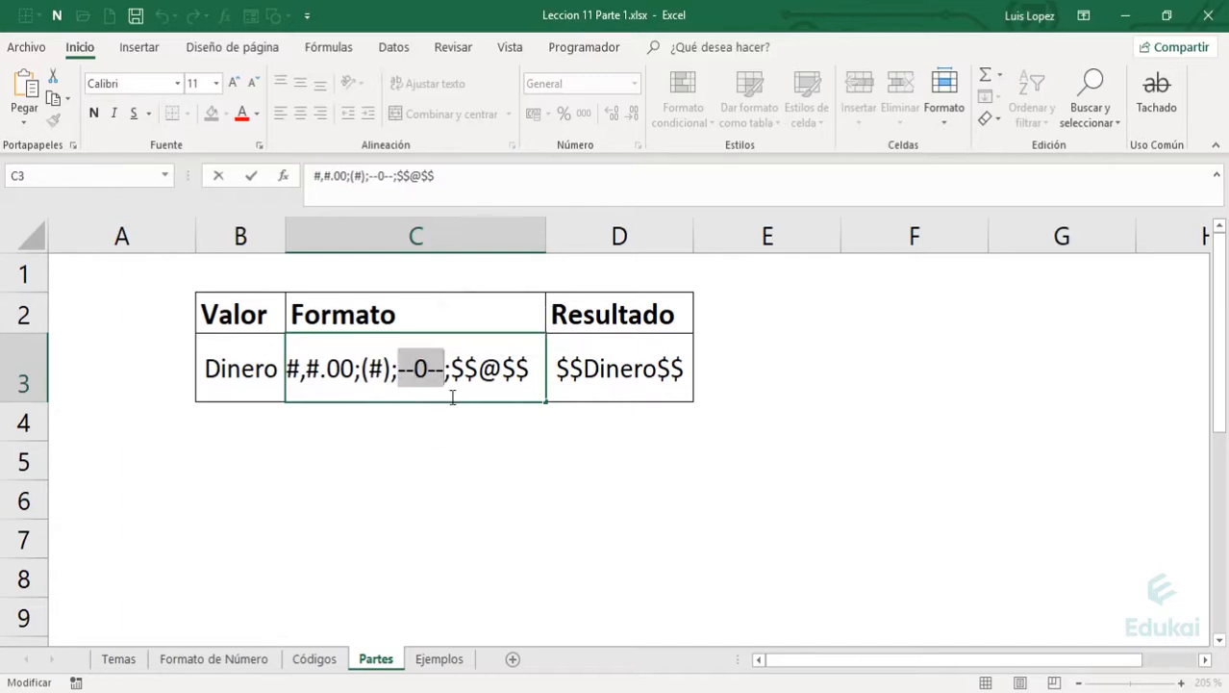
drag(451, 370, 529, 369)
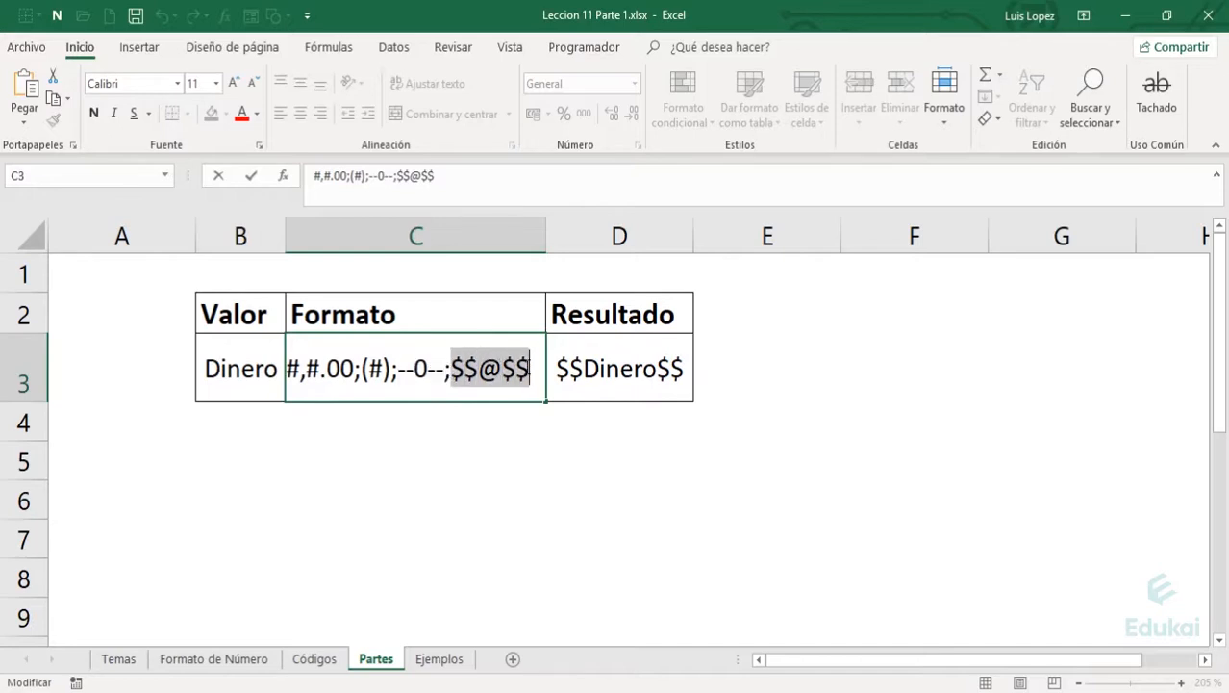
click(492, 455)
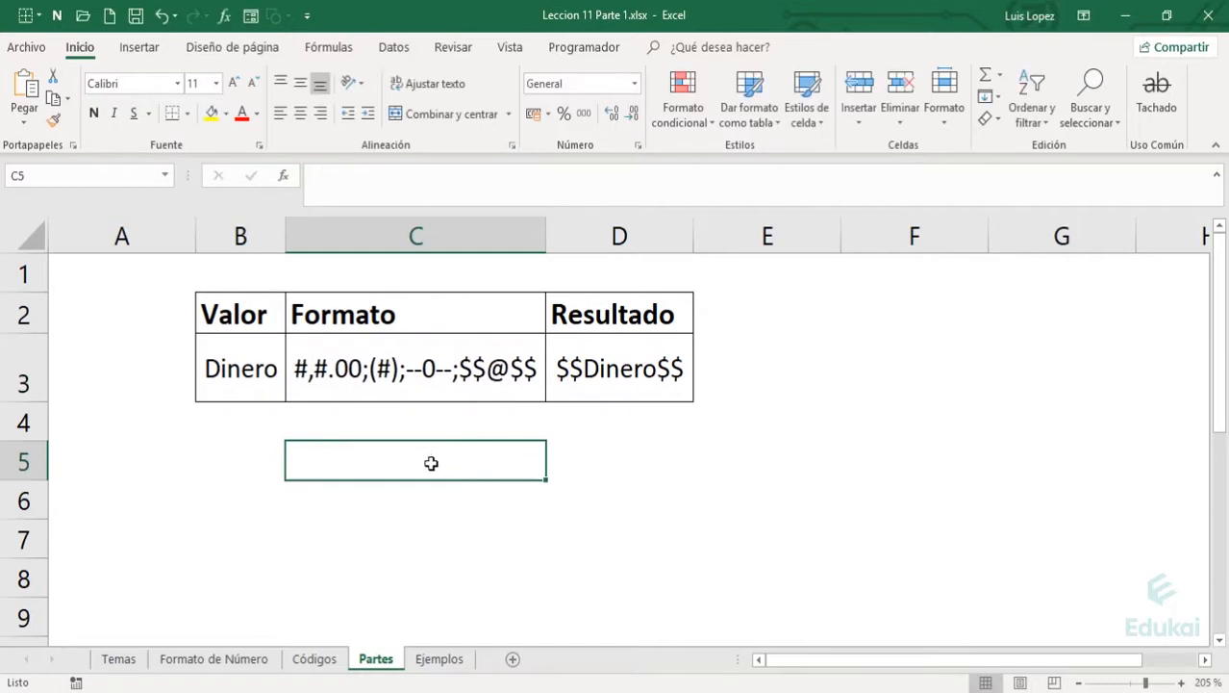
Compare the text value in B3 with each part of the $$@$$ section in C3 and the result in D3.
click(248, 378)
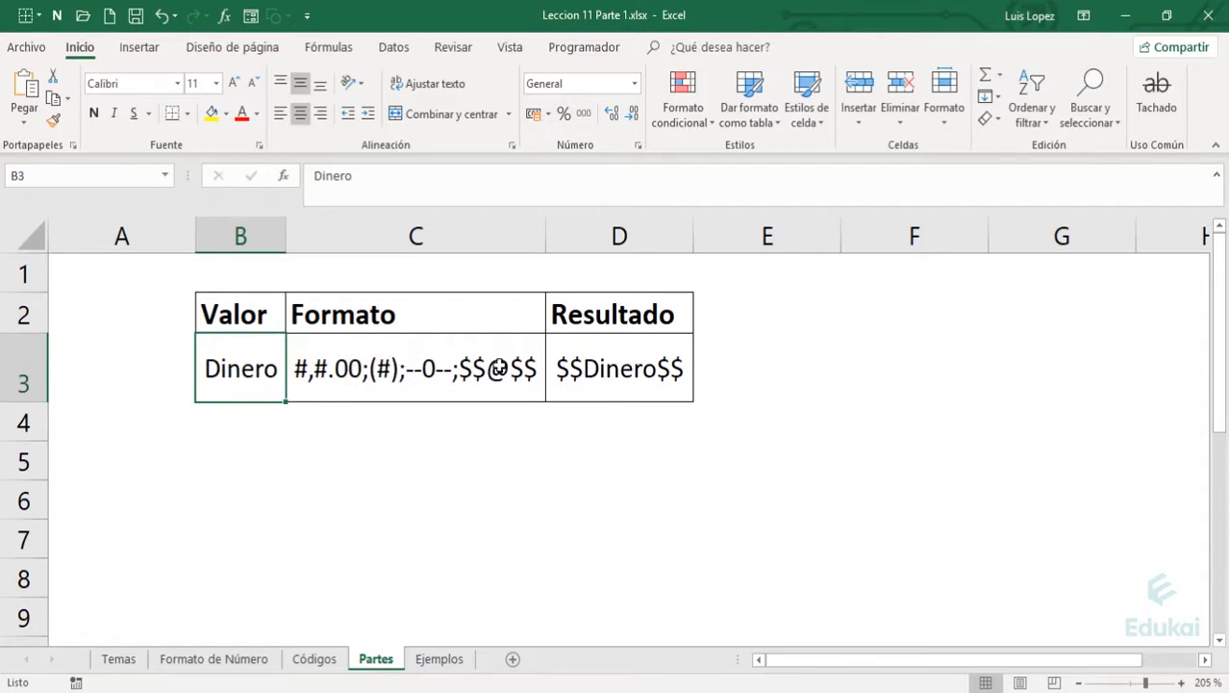
click(500, 368)
double_click(532, 366)
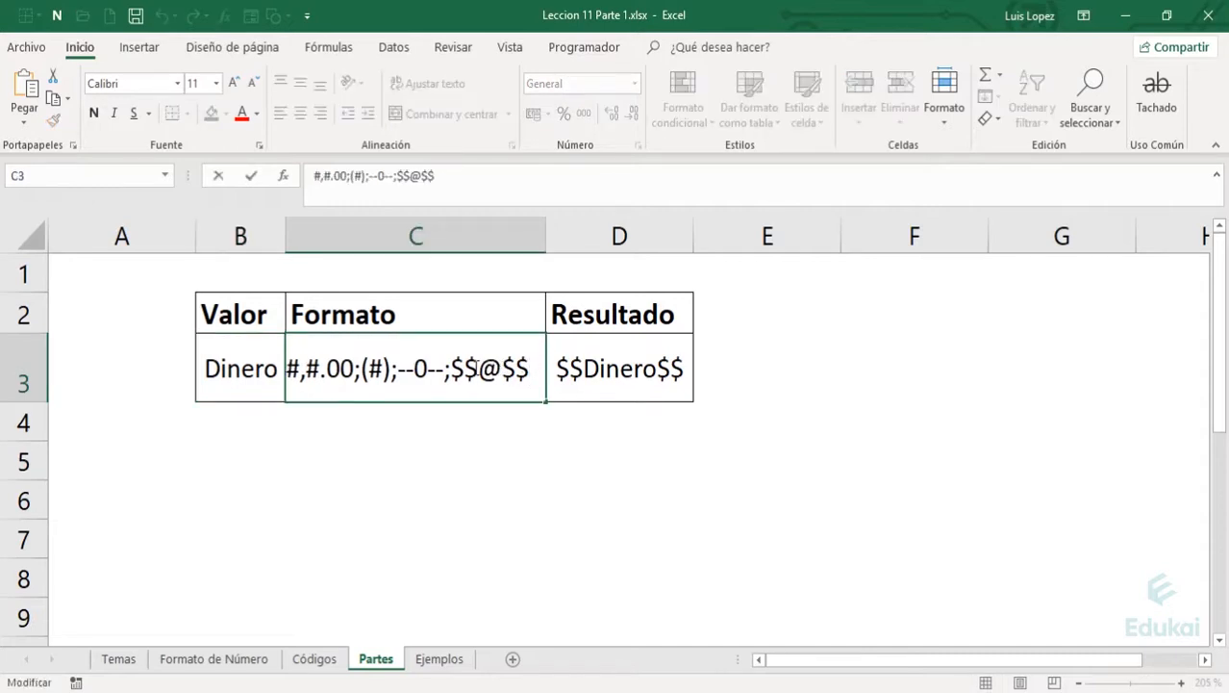
drag(478, 366, 451, 366)
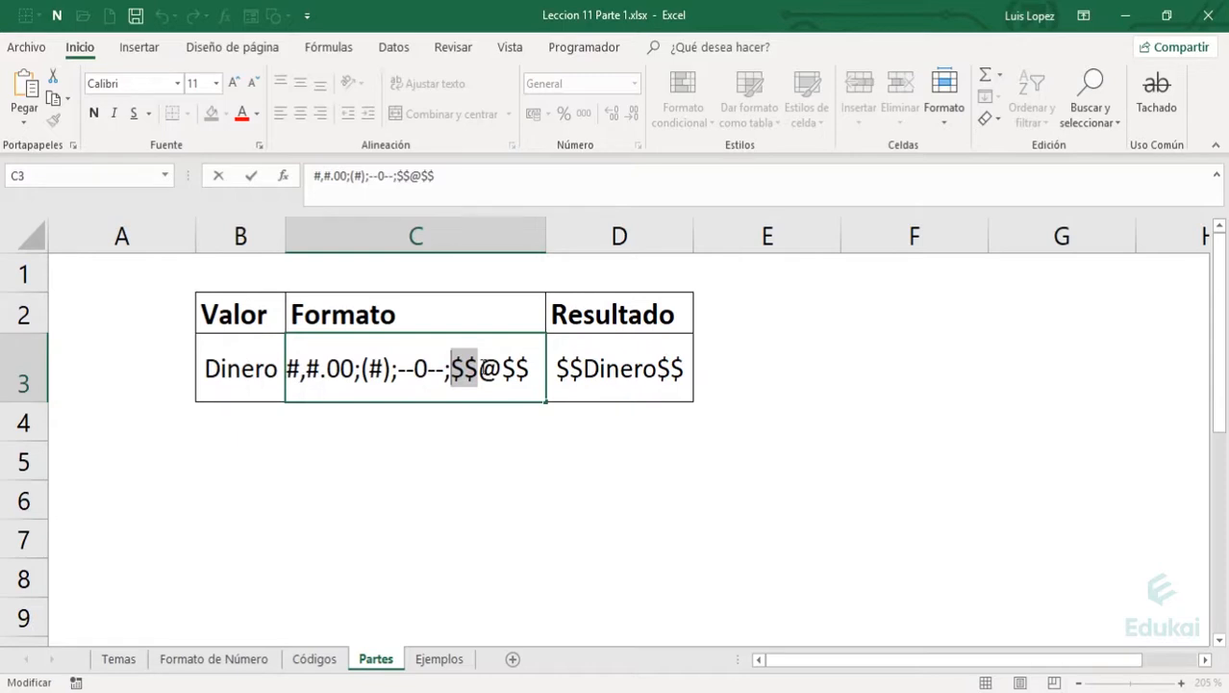
drag(483, 368, 505, 371)
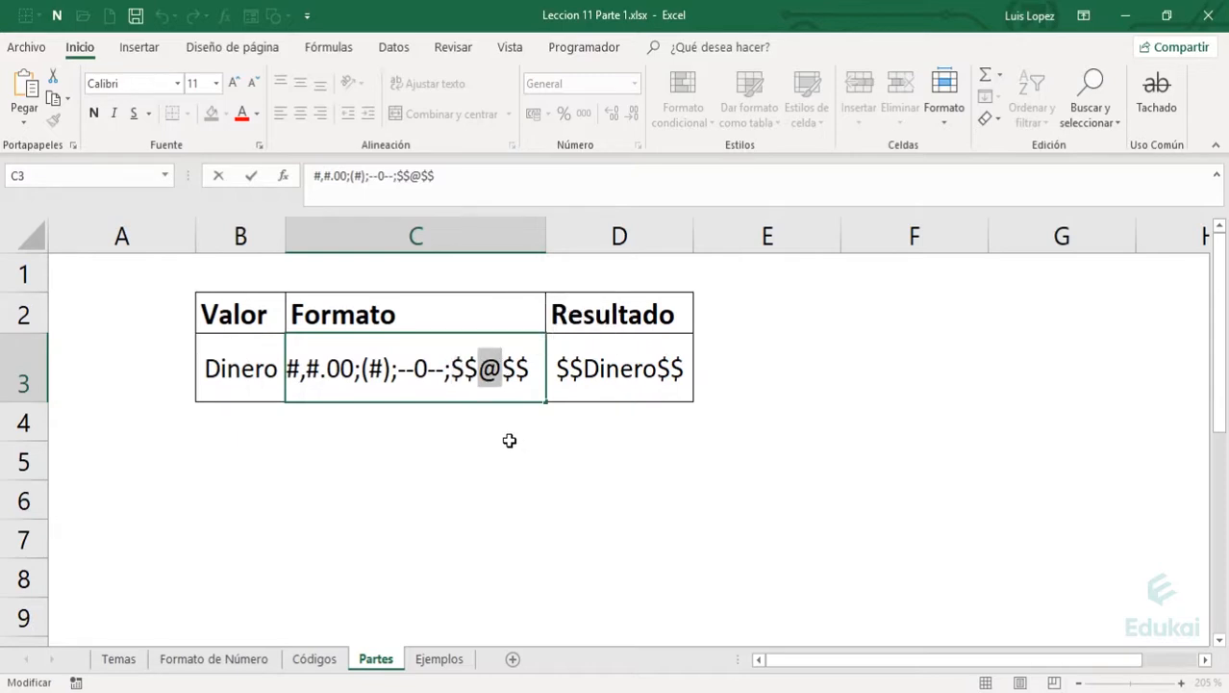
drag(503, 369, 531, 369)
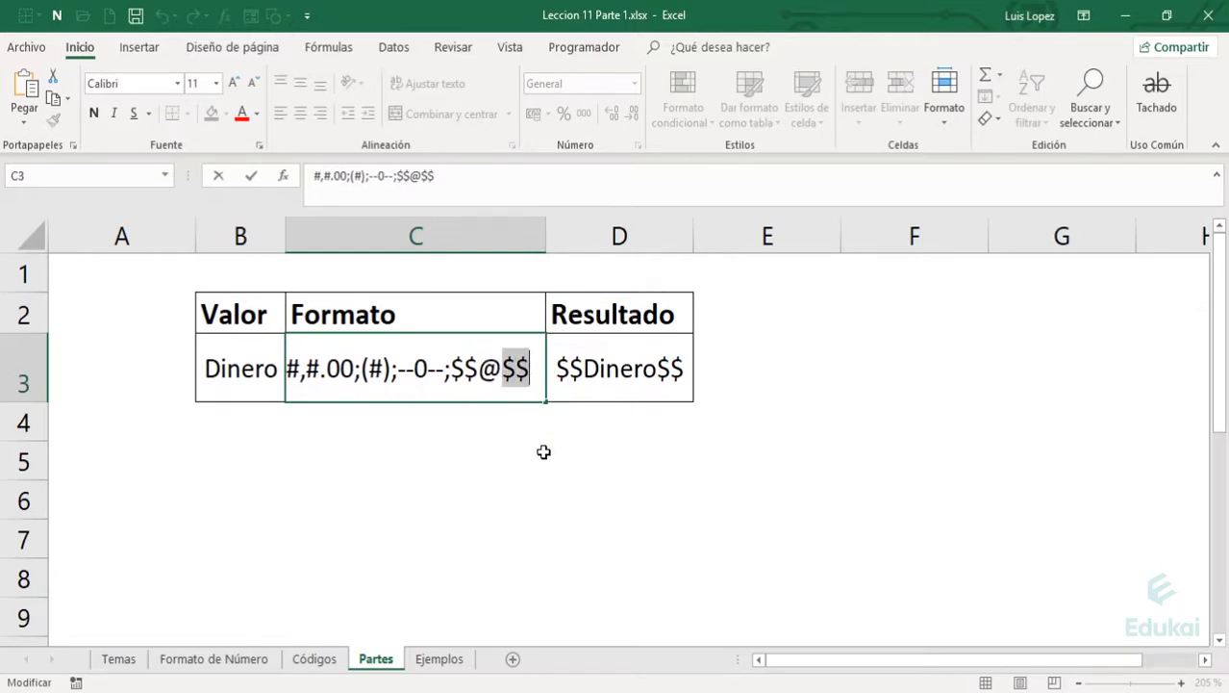
click(588, 381)
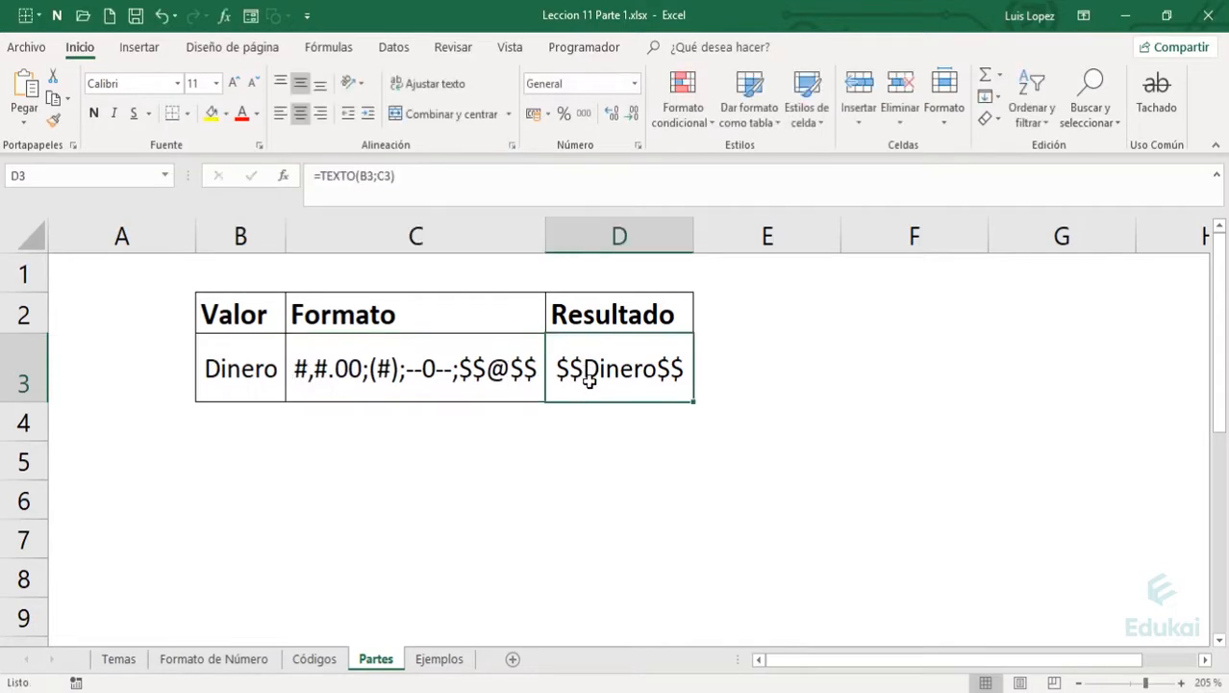
double_click(577, 369)
key(Escape)
Enter 1200 as the value in B3 and highlight the #,#.00 section of the format code in C3.
click(255, 367)
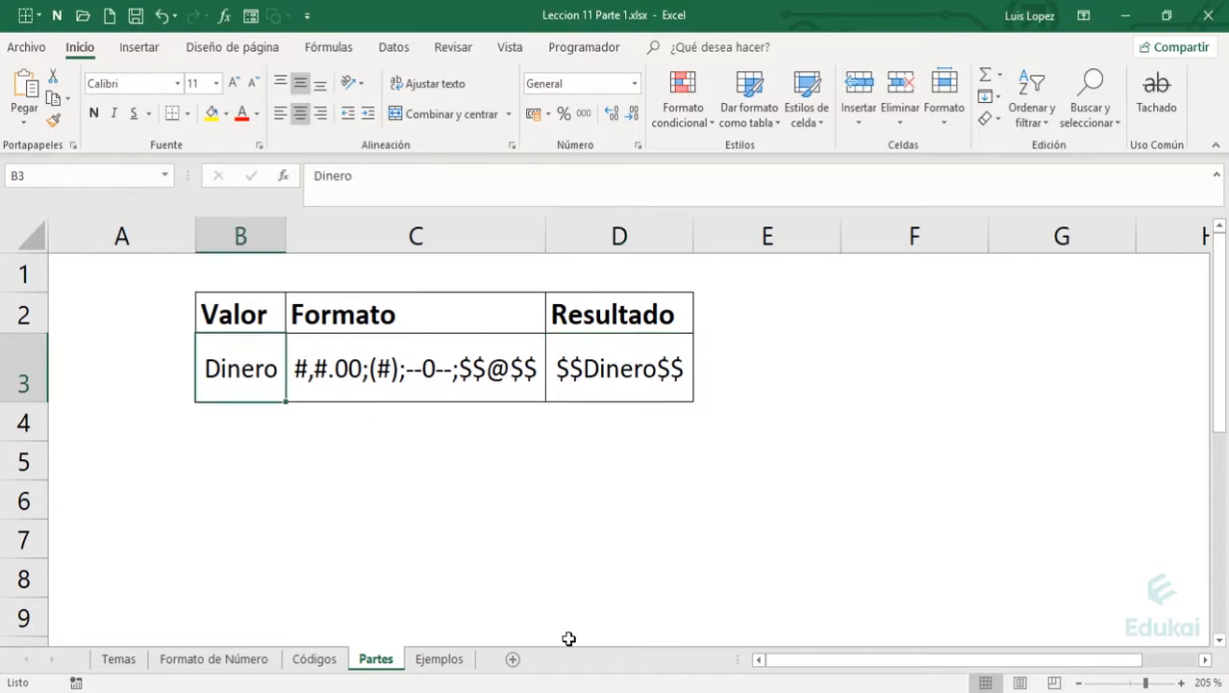
text(1200)
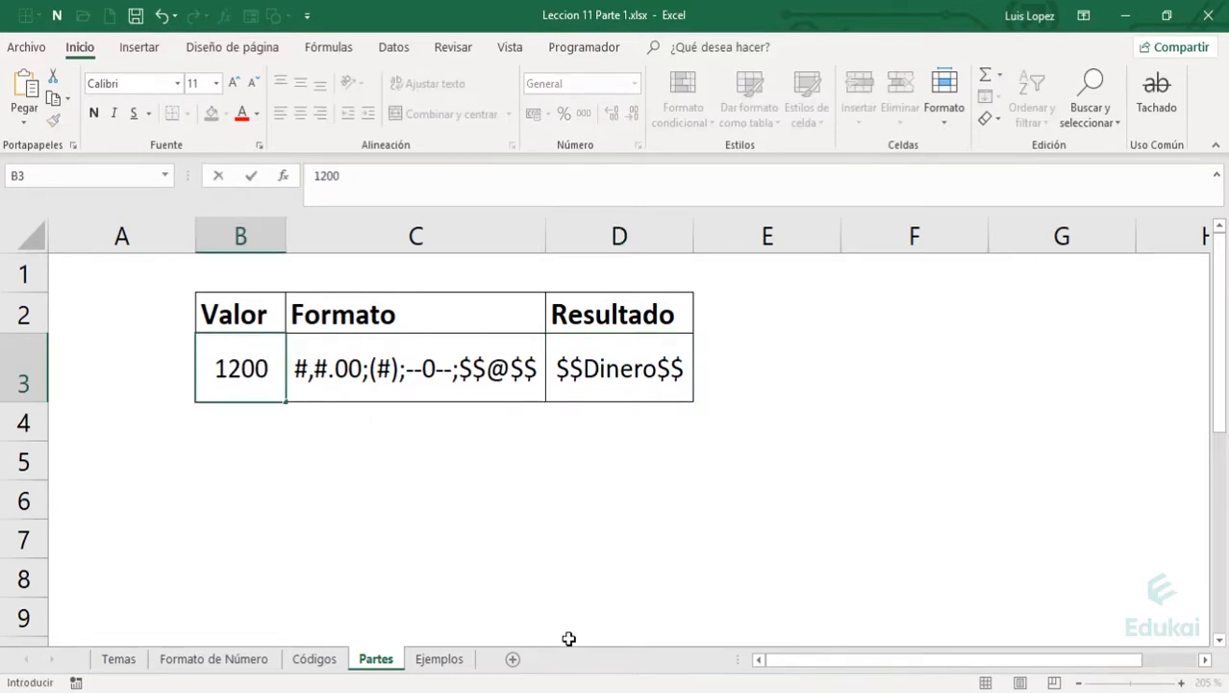
key(Return)
key(Up)
double_click(327, 393)
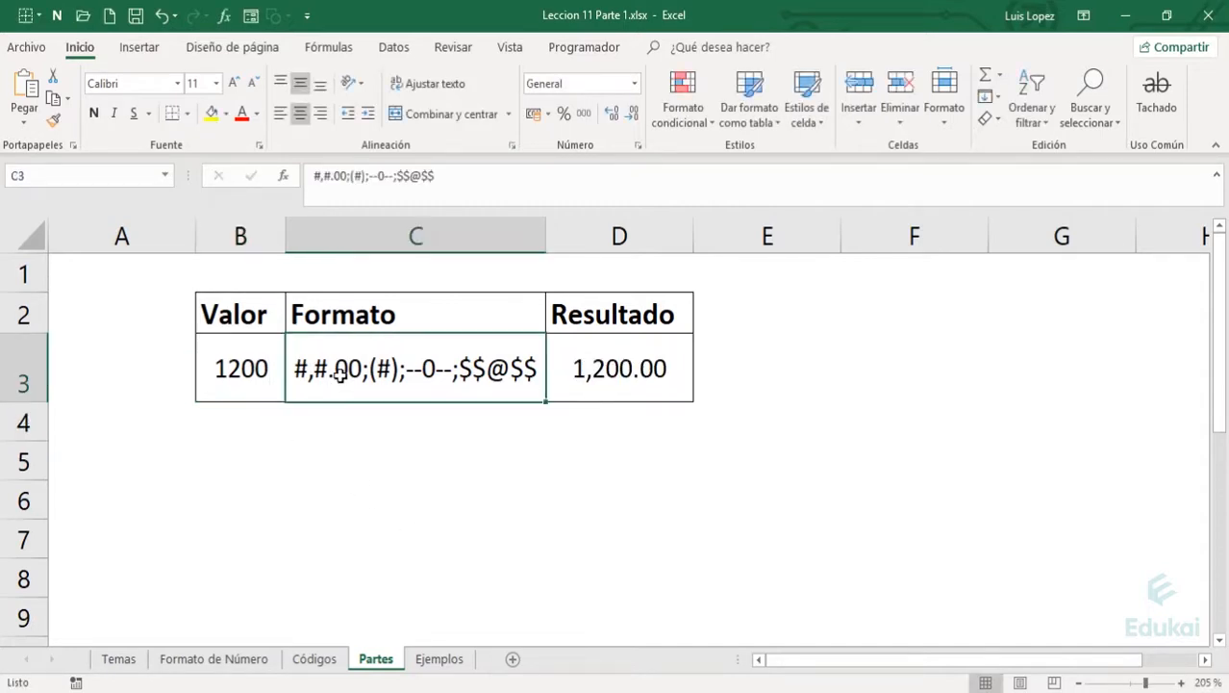
drag(354, 369, 286, 368)
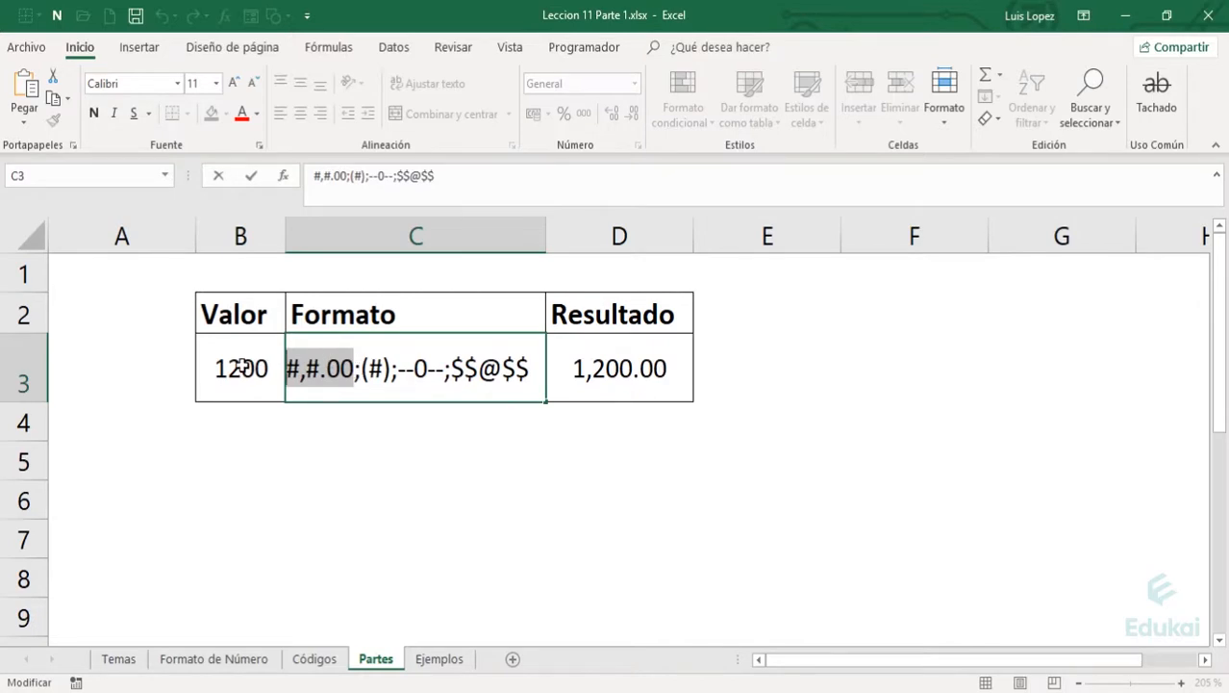
Change the value in B3 to -1200 to test the negative-number section of the format code.
click(269, 378)
text(-1200)
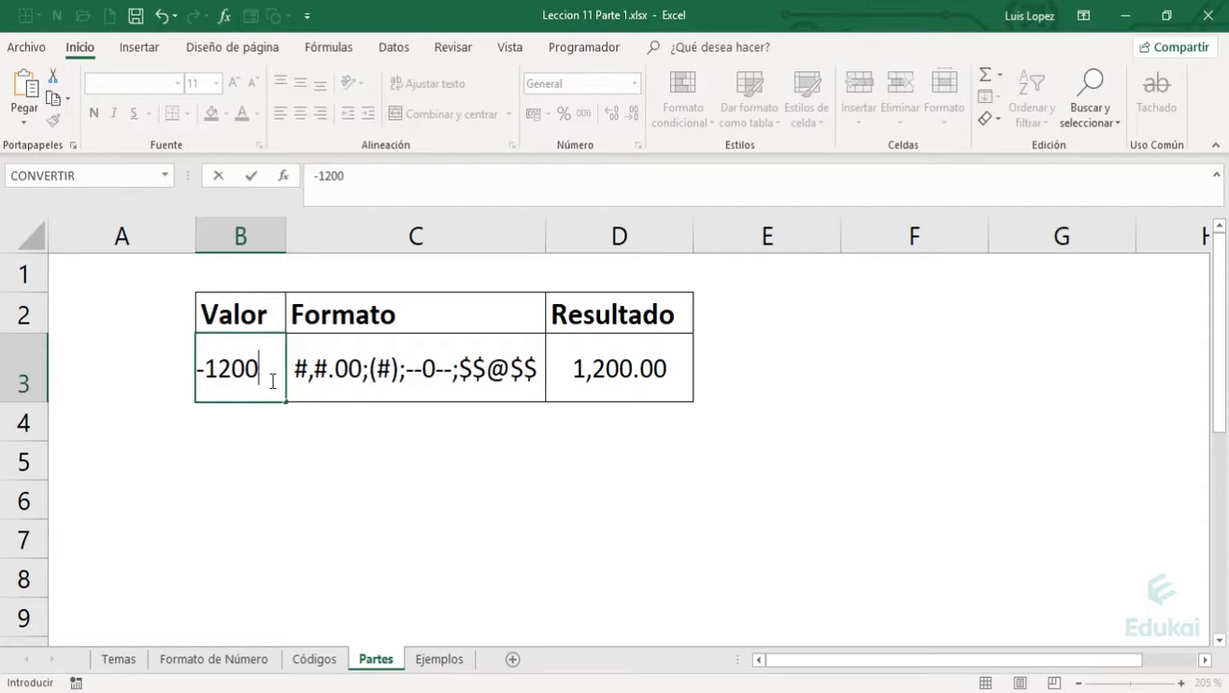
key(Return)
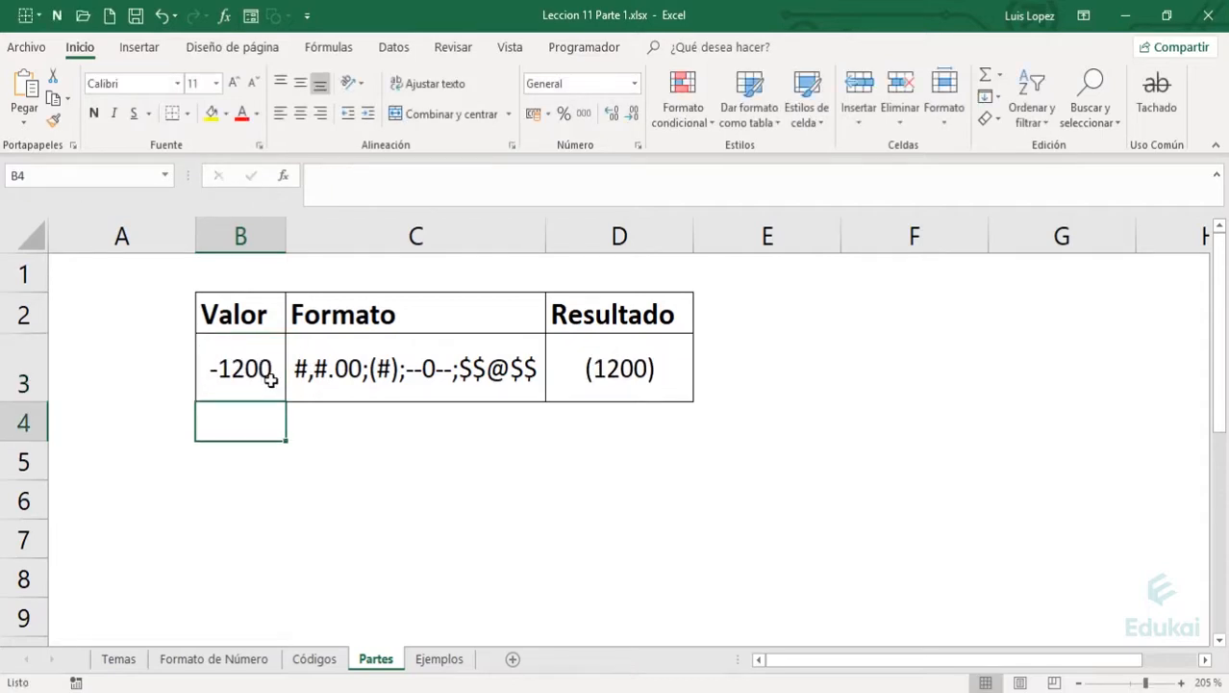
Add a minus sign to the negative-number section of the C3 format code so it reads (-#).
double_click(391, 369)
drag(395, 367, 360, 369)
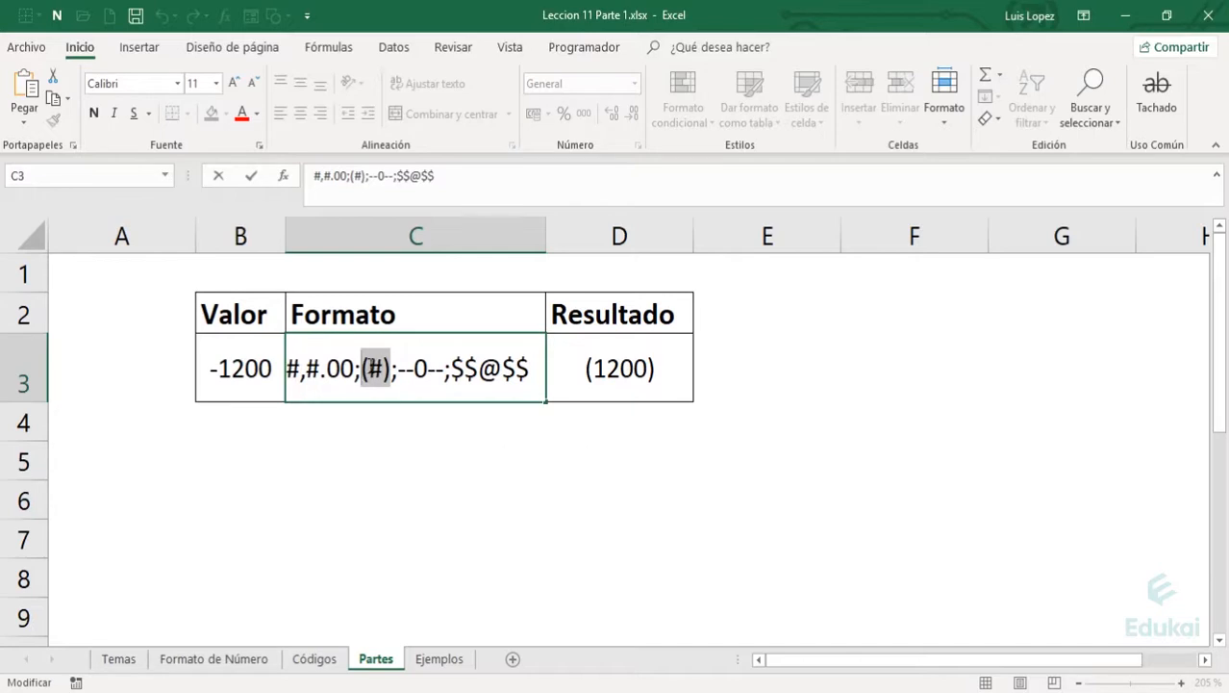
text(-)
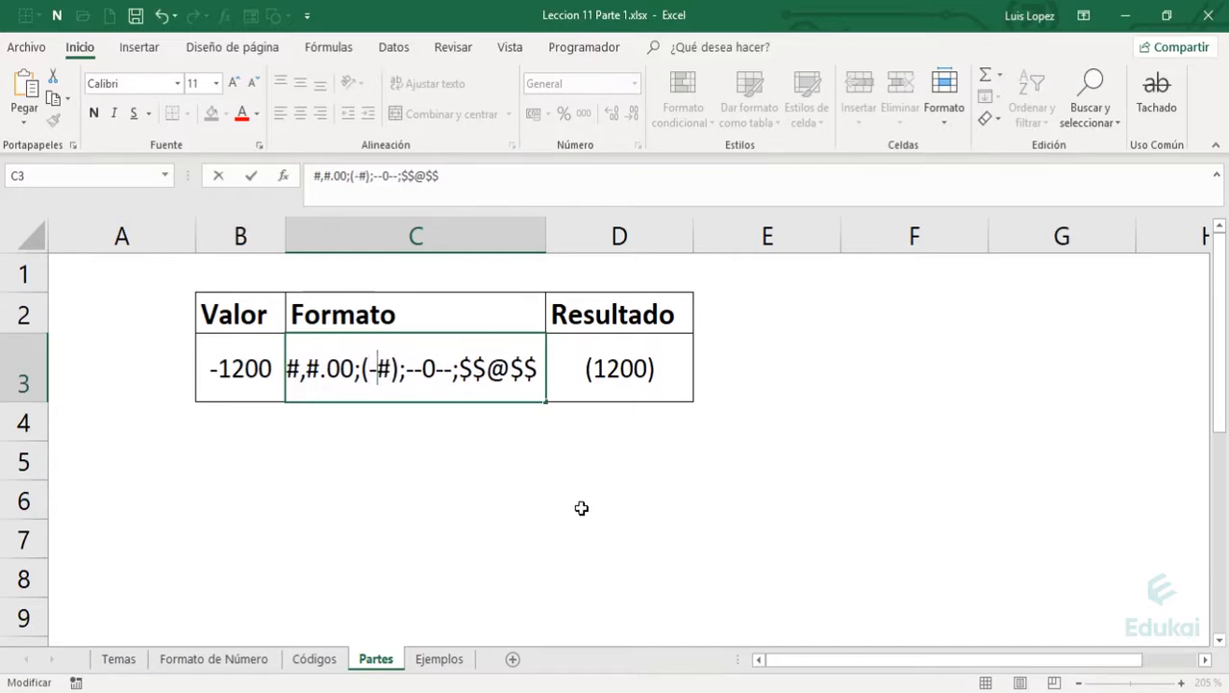
key(Return)
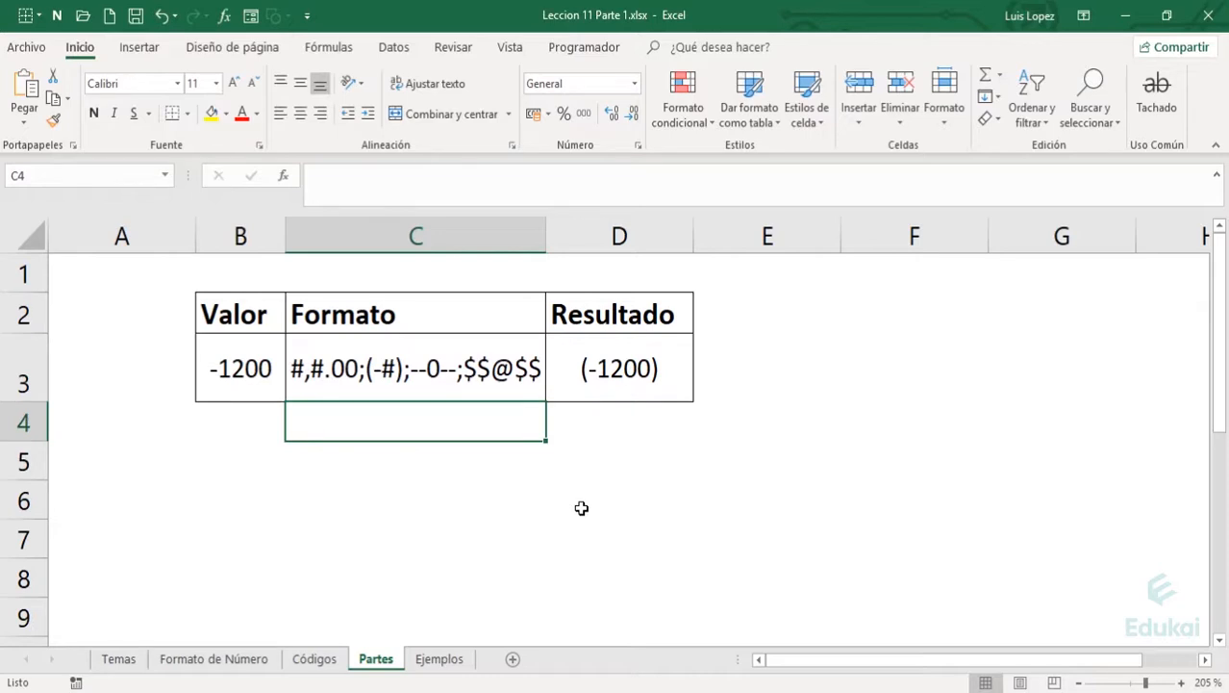
key(Up)
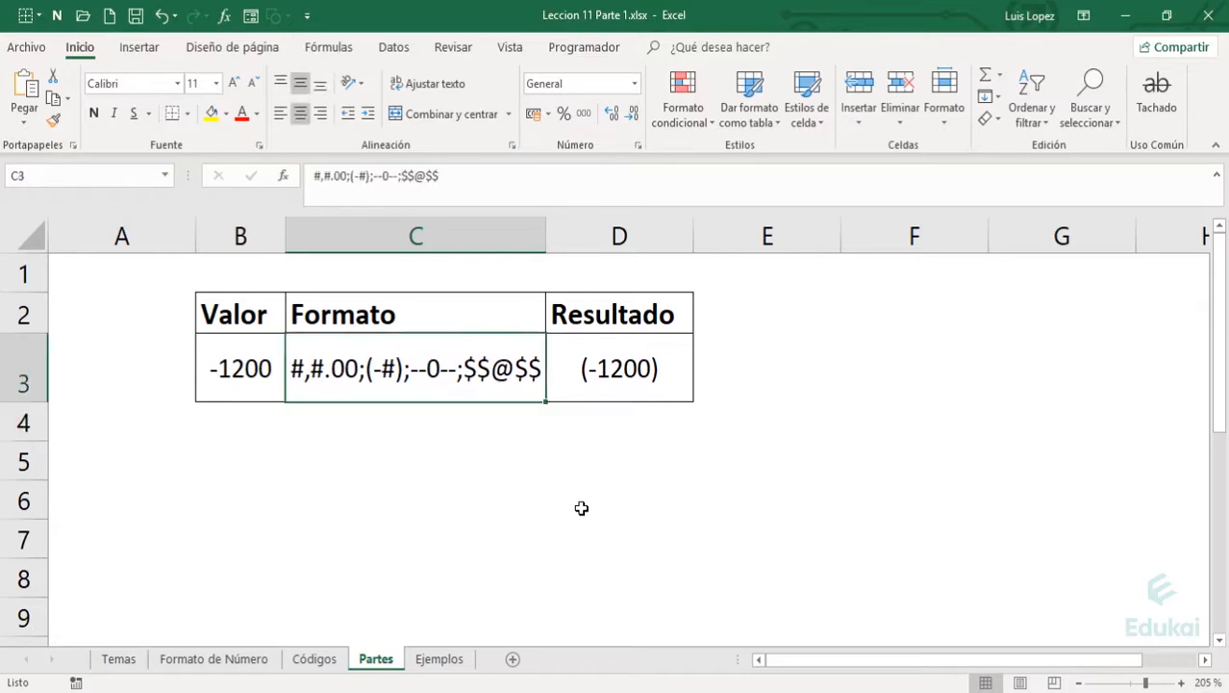
Enter 0 as the value in B3 and highlight the --0-- section of the format code in C3.
click(246, 367)
text(0)
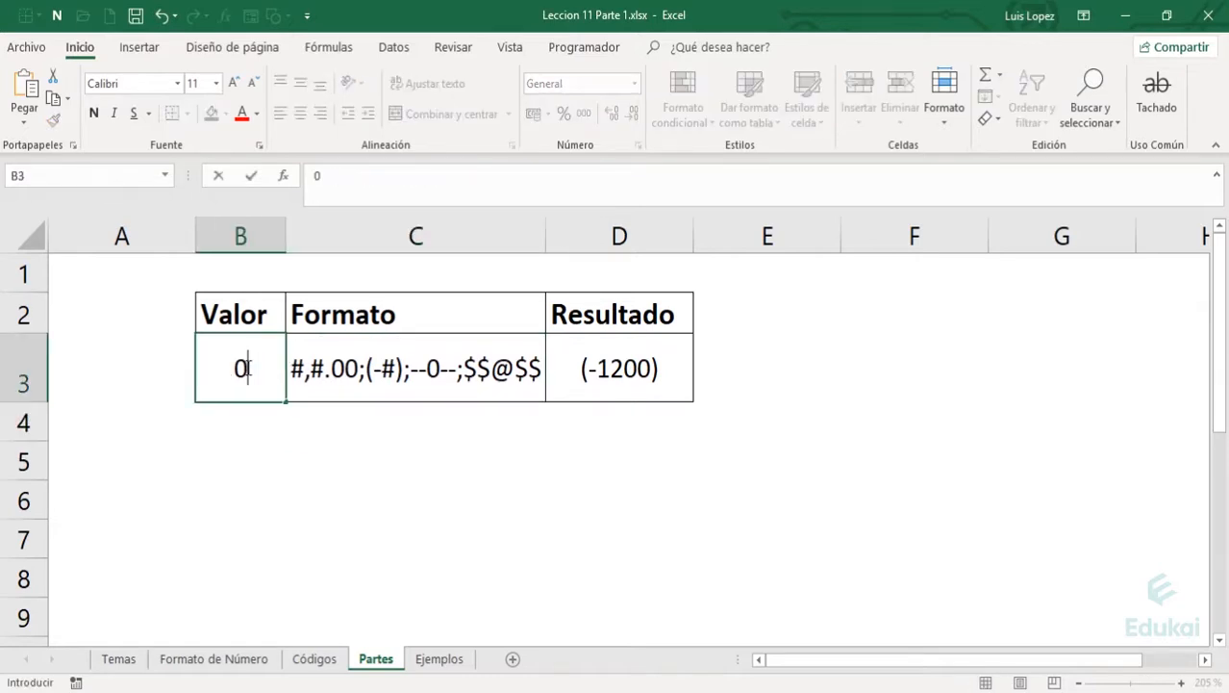
key(Return)
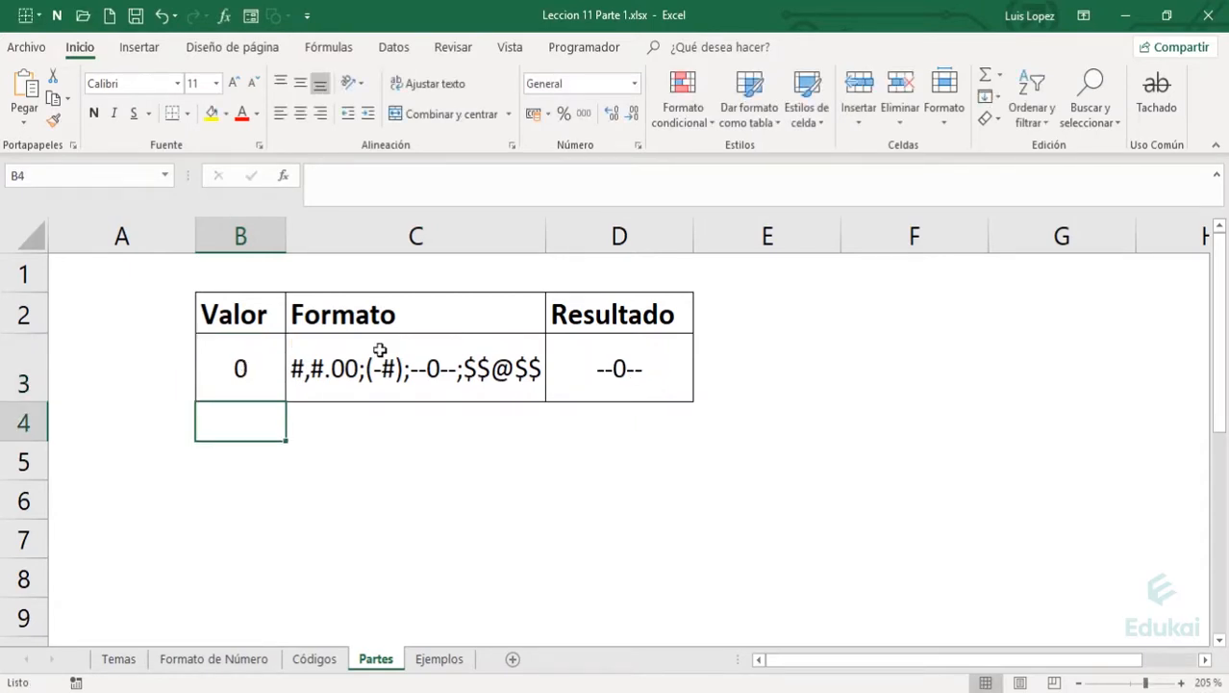
double_click(450, 366)
drag(453, 368, 404, 368)
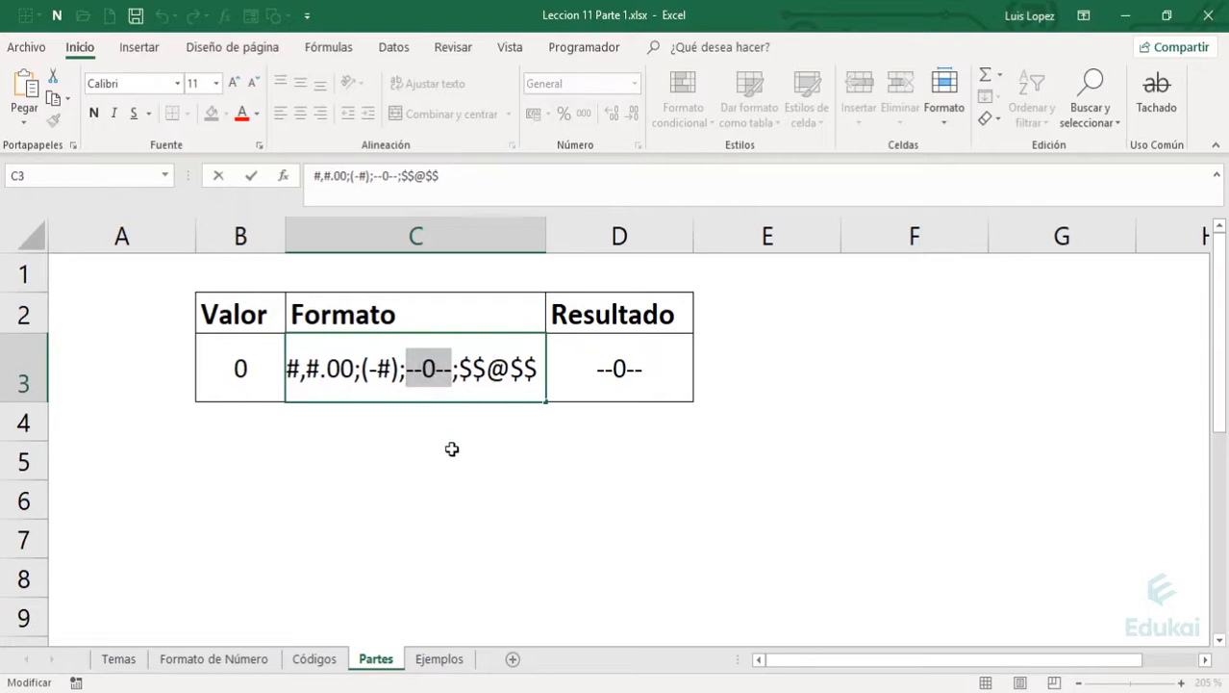
Leave the C3 format code as it is and clear the value in B3.
key(Return)
key(Up)
key(Up)
key(Left)
key(Down)
key(Delete)
key(Down)
key(Up)
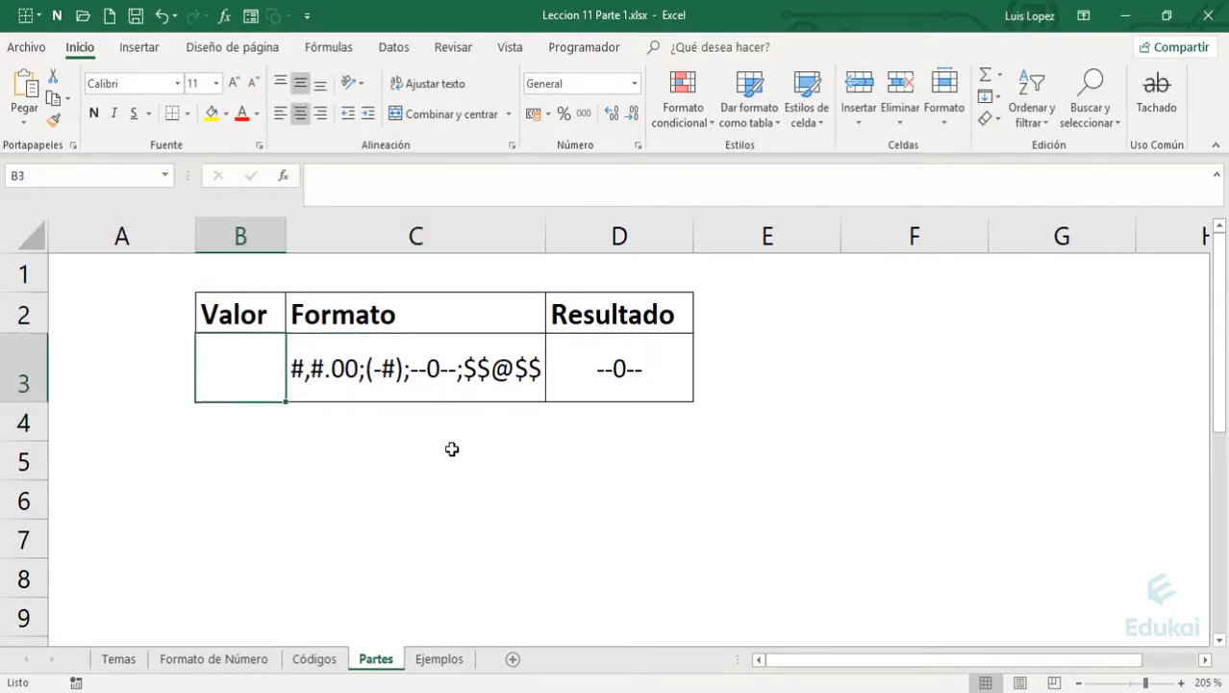
key(Up)
text(texto)
key(Escape)
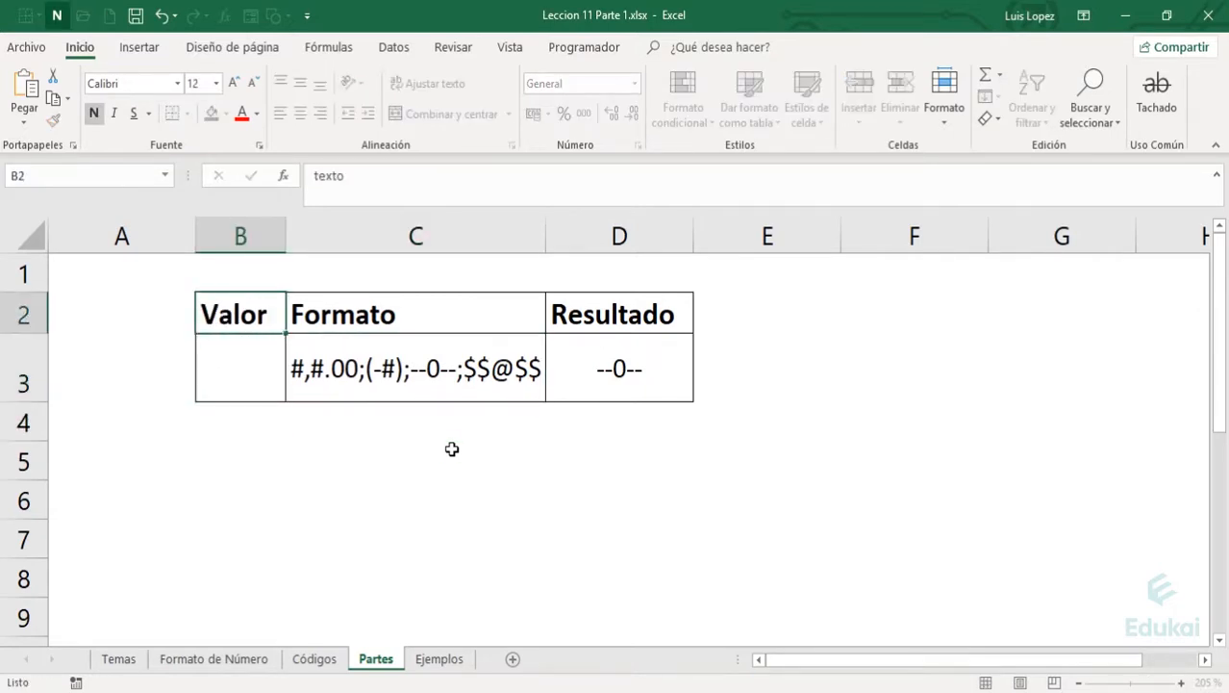
Enter texto as the value in B3 to test the text section of the format code.
key(Down)
text(texto)
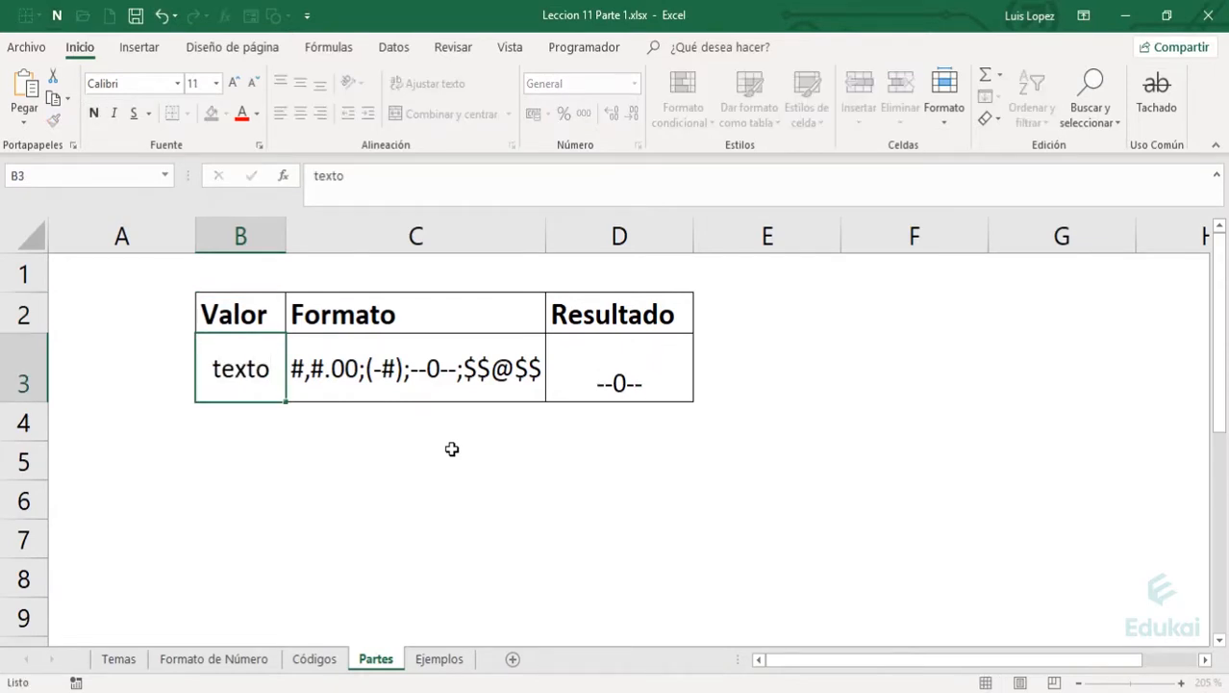
key(Return)
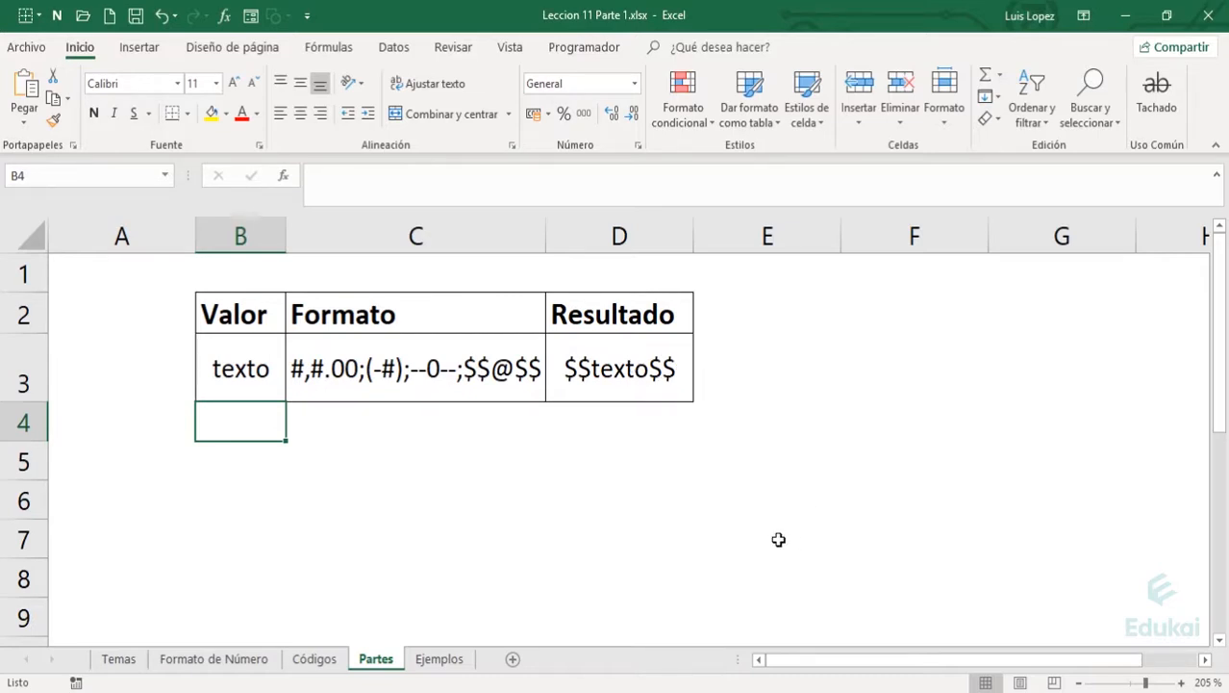
Choose the custom format code 0.00 for the empty cell B5, highlight the code and apply it.
click(279, 445)
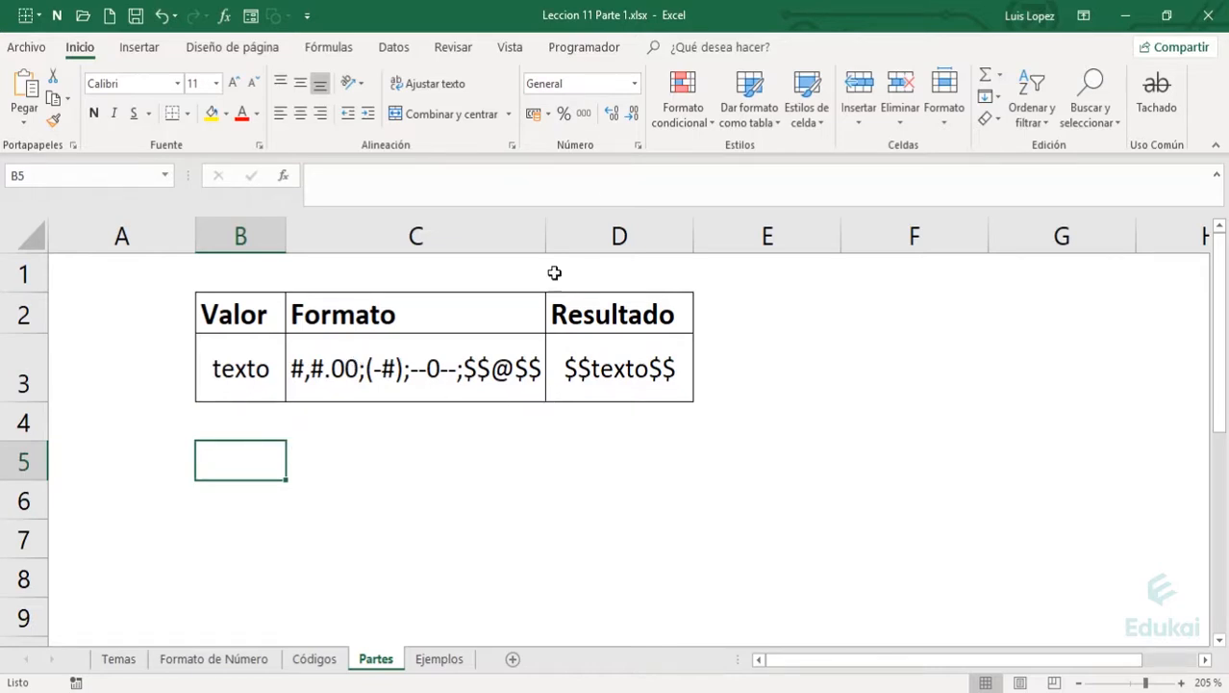
click(634, 85)
click(603, 527)
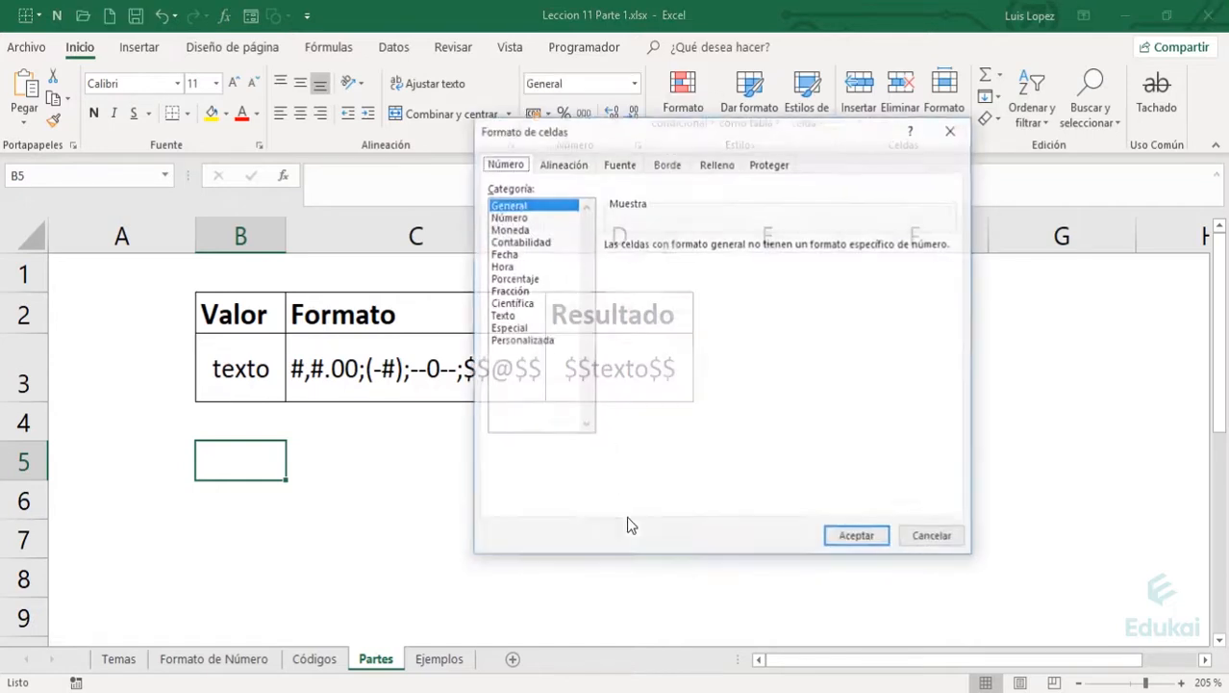
click(527, 342)
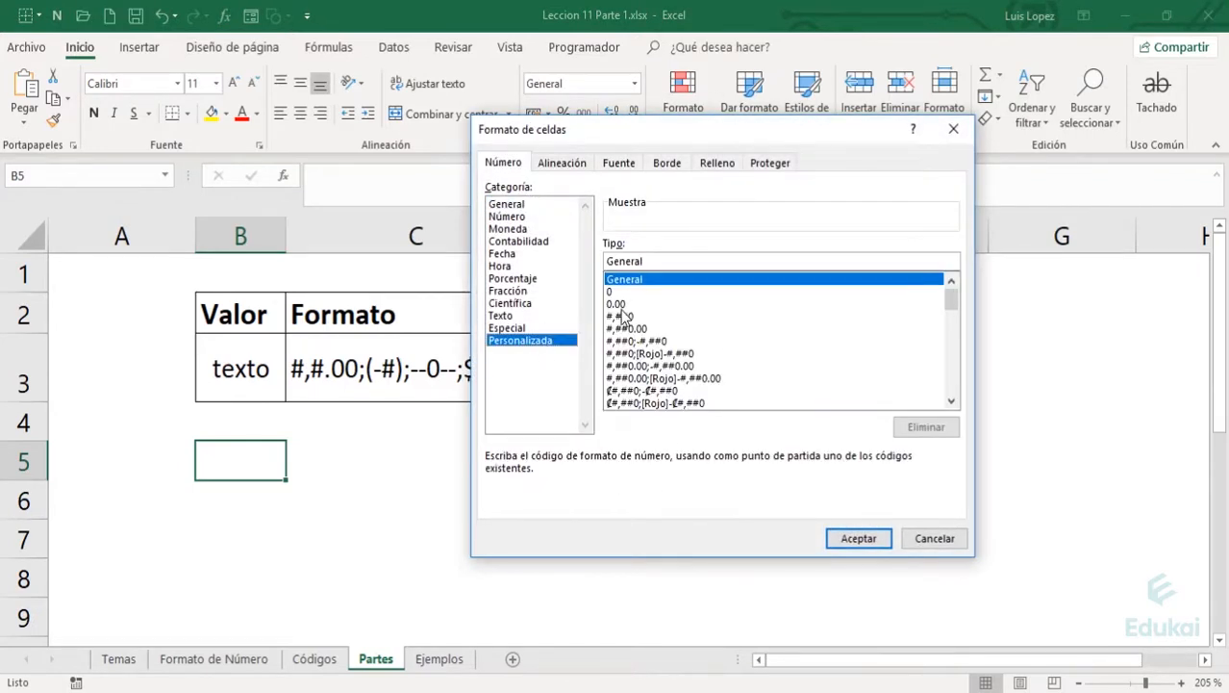
click(623, 303)
drag(632, 260, 577, 288)
click(636, 258)
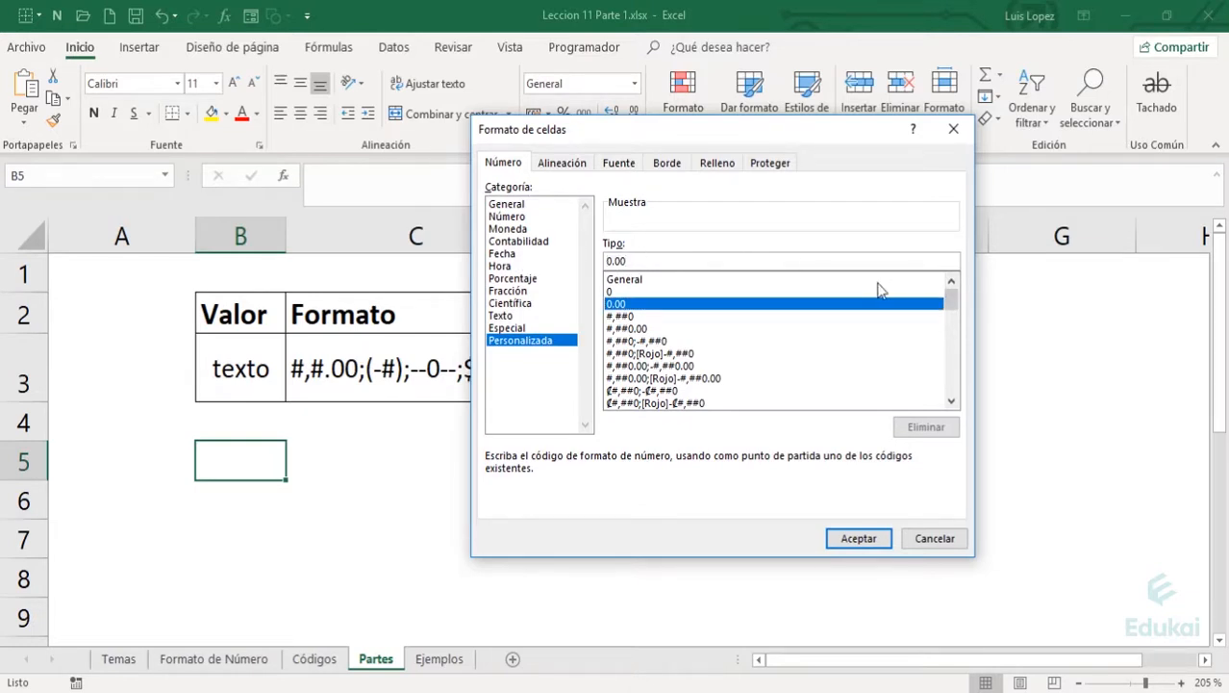
drag(635, 261, 497, 302)
click(840, 536)
key(Up)
click(433, 413)
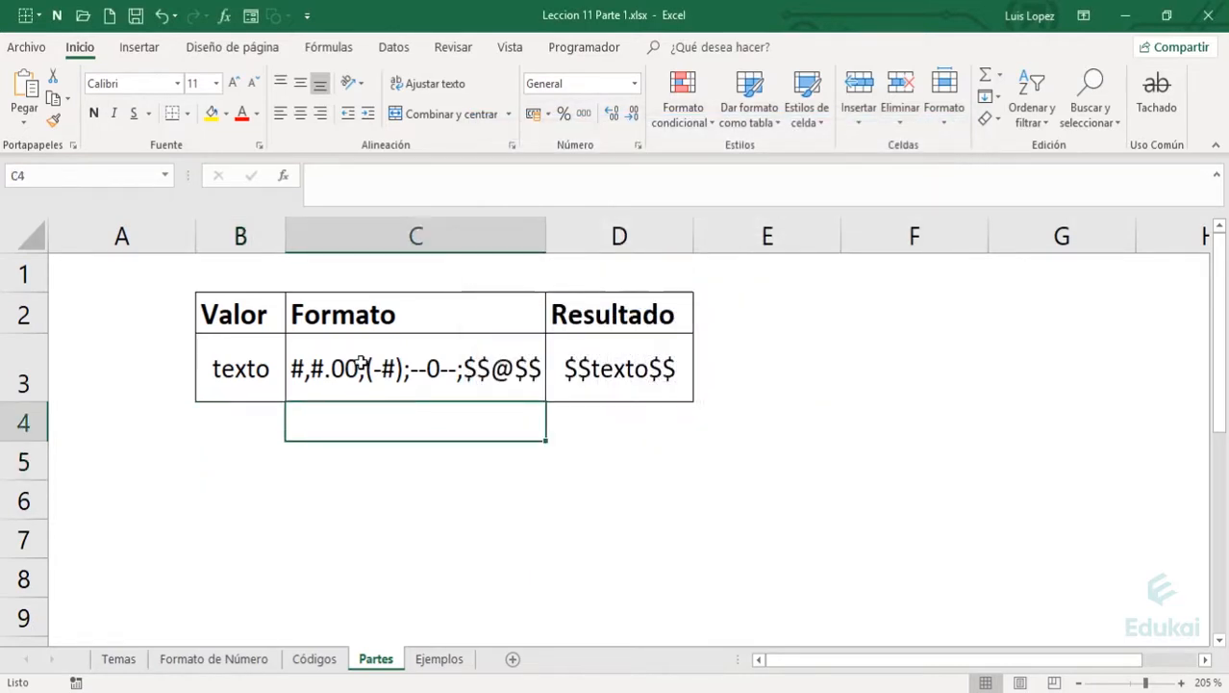
Highlight everything after #,#.00 in the C3 format code, and the #,#.00 section on its own as a single-section code.
double_click(361, 367)
drag(358, 368, 639, 360)
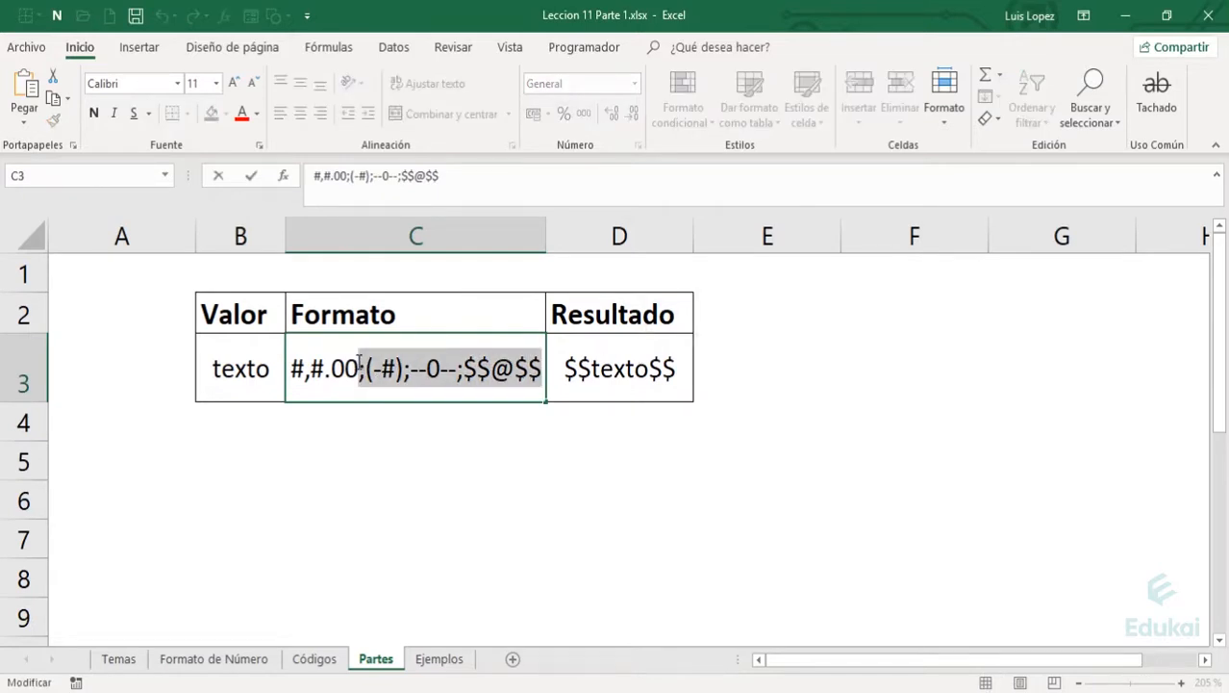
drag(358, 367, 291, 368)
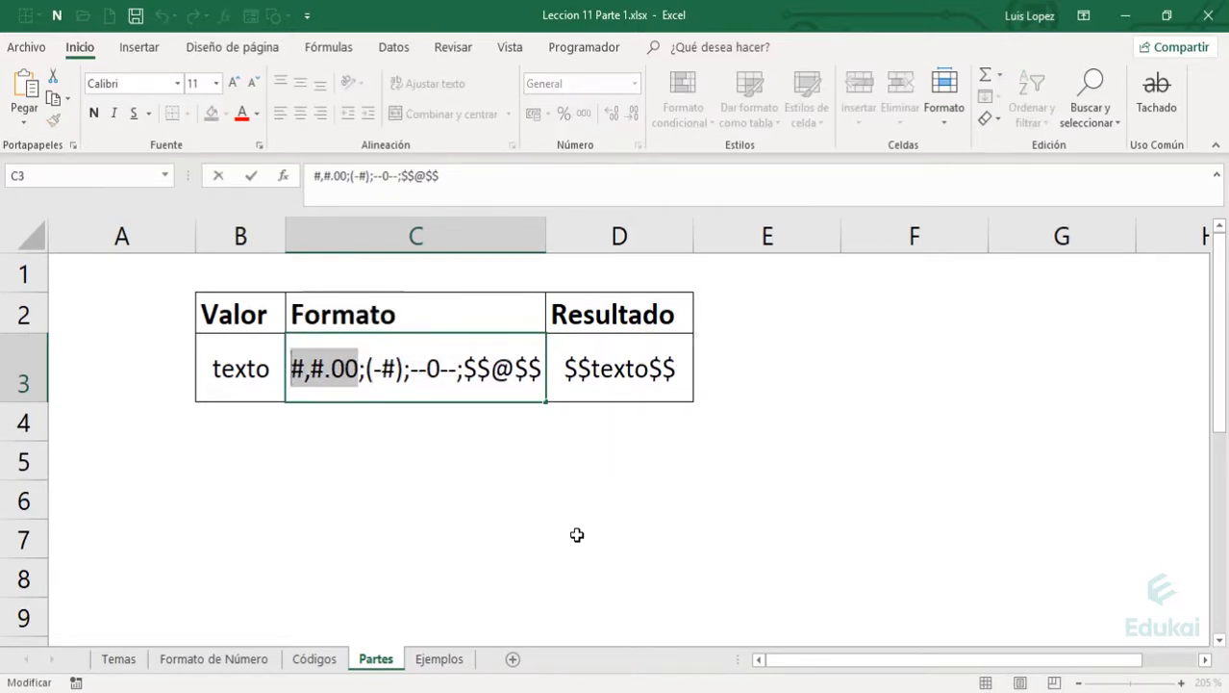
key(Escape)
click(352, 446)
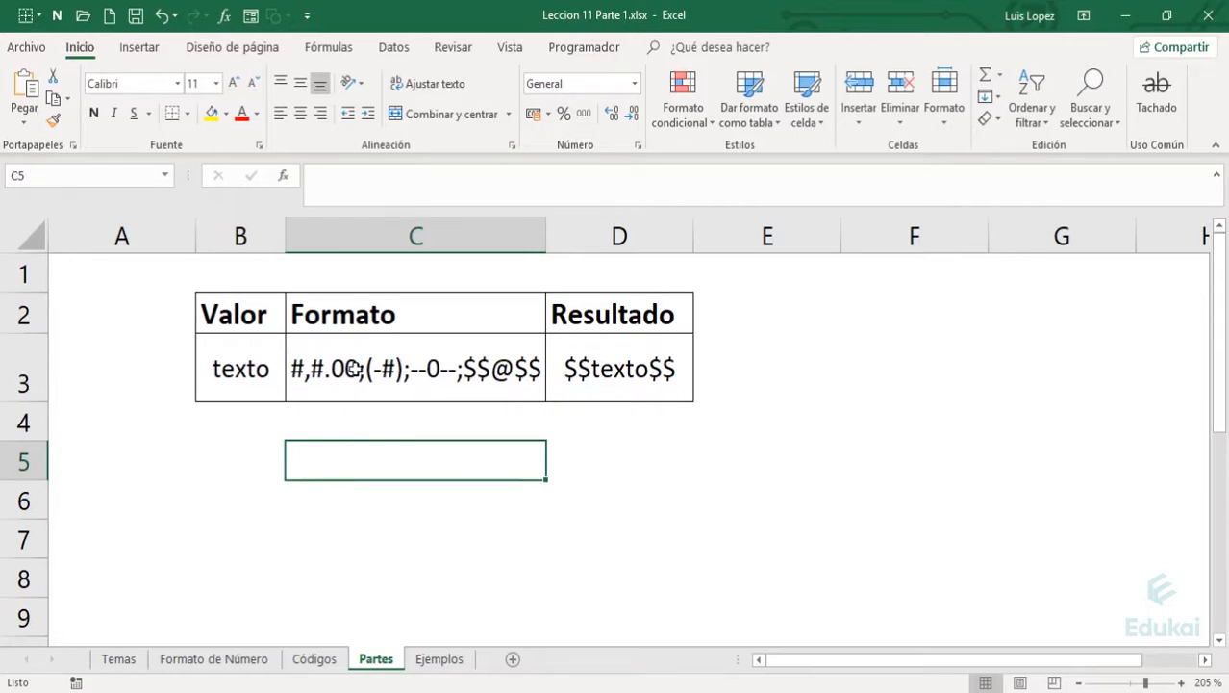
double_click(360, 378)
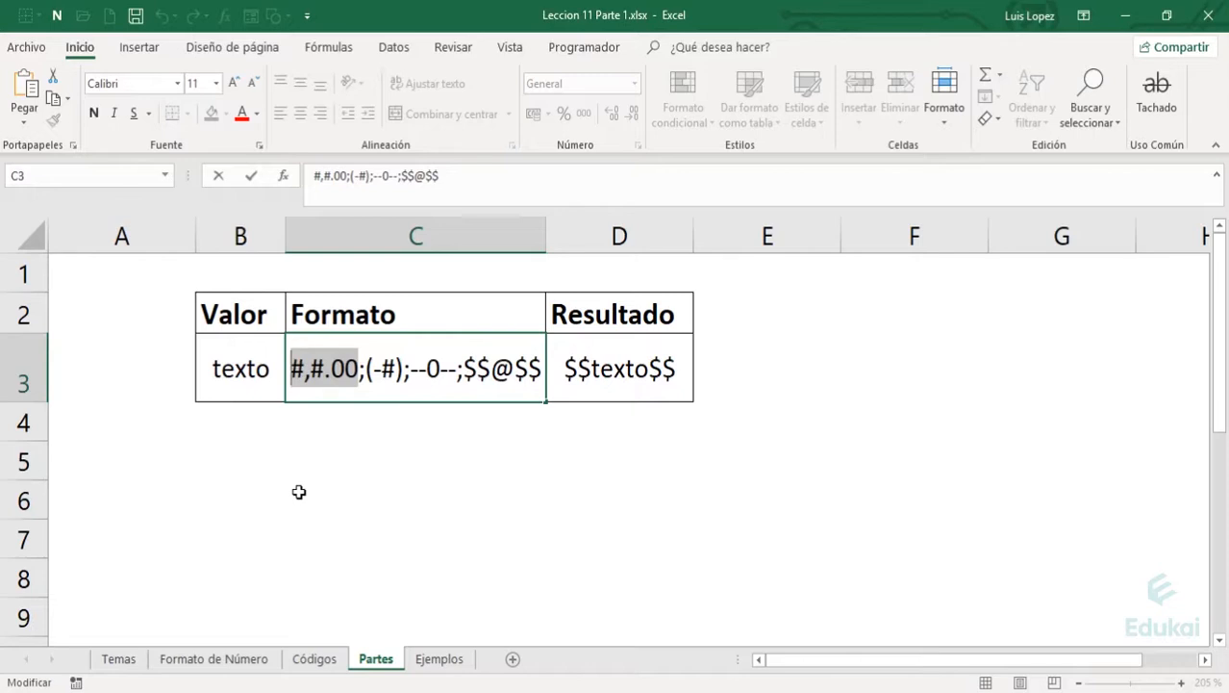
key(Return)
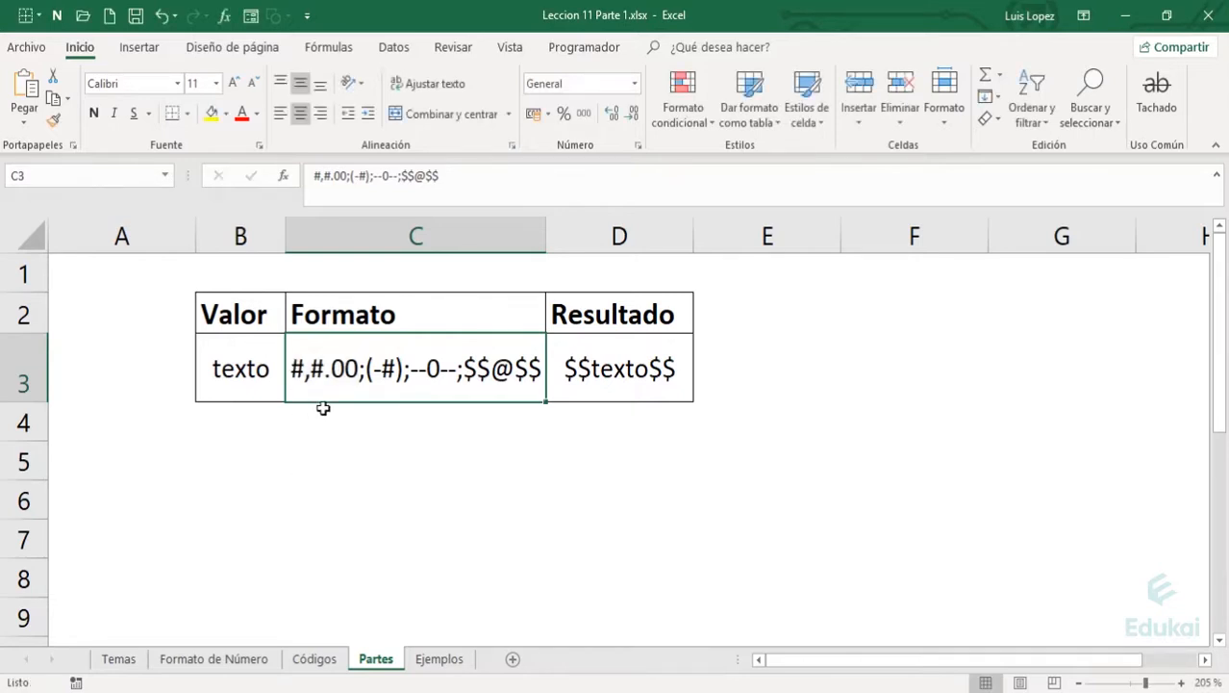
Highlight the #,#.00 and (-#) sections of the C3 format code as a two-section code.
click(406, 369)
double_click(405, 368)
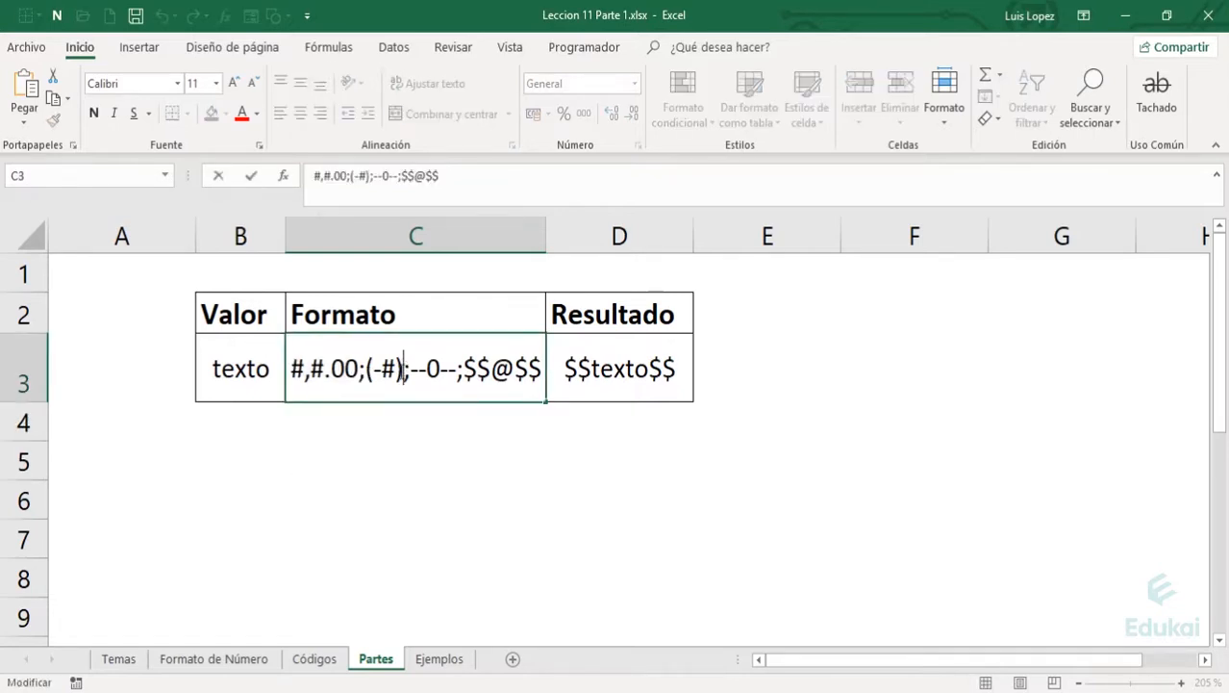
drag(406, 368, 290, 365)
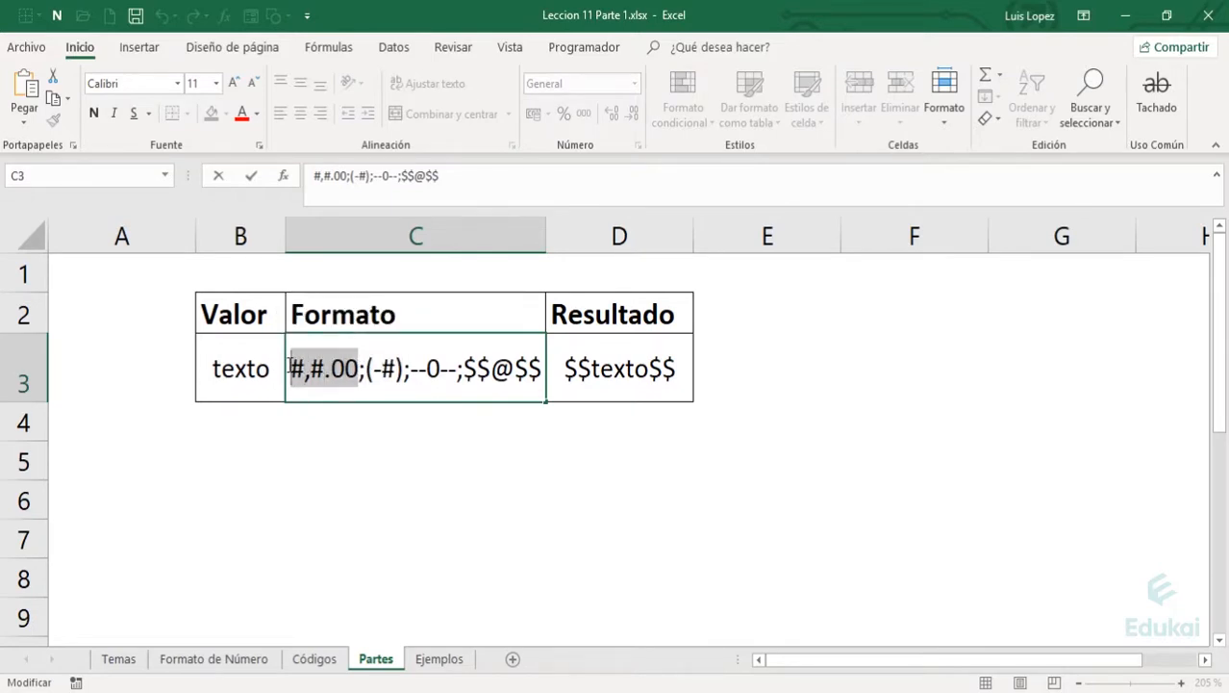
drag(364, 368, 405, 369)
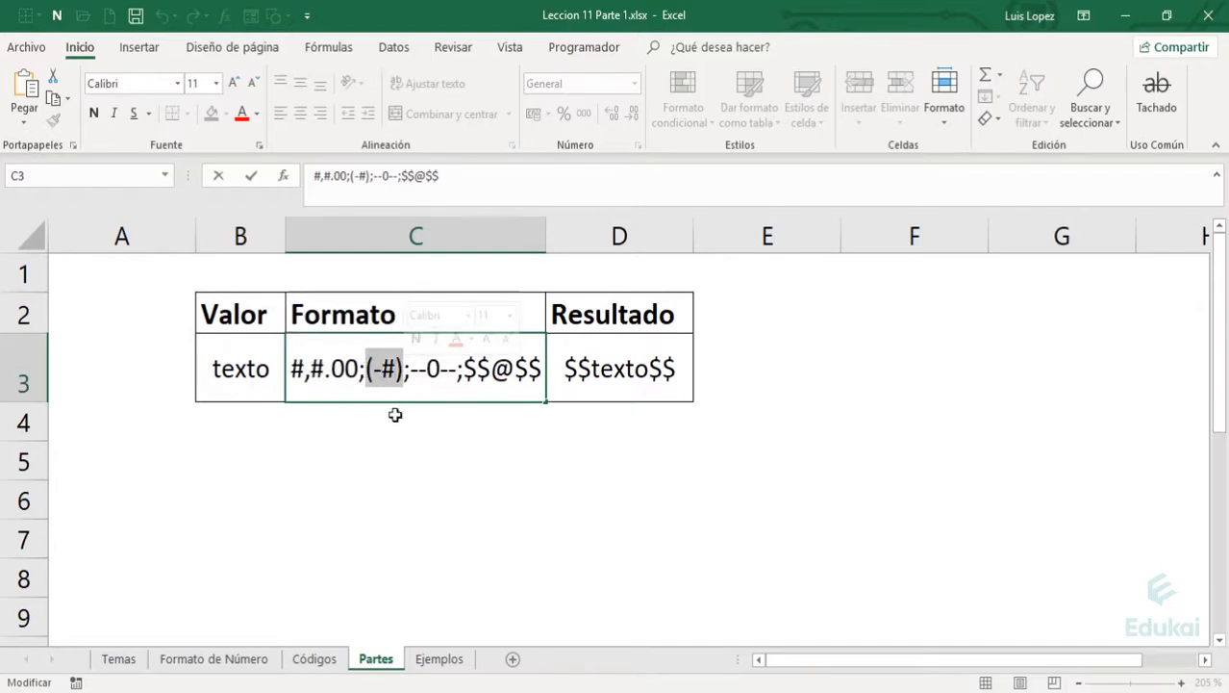
click(439, 368)
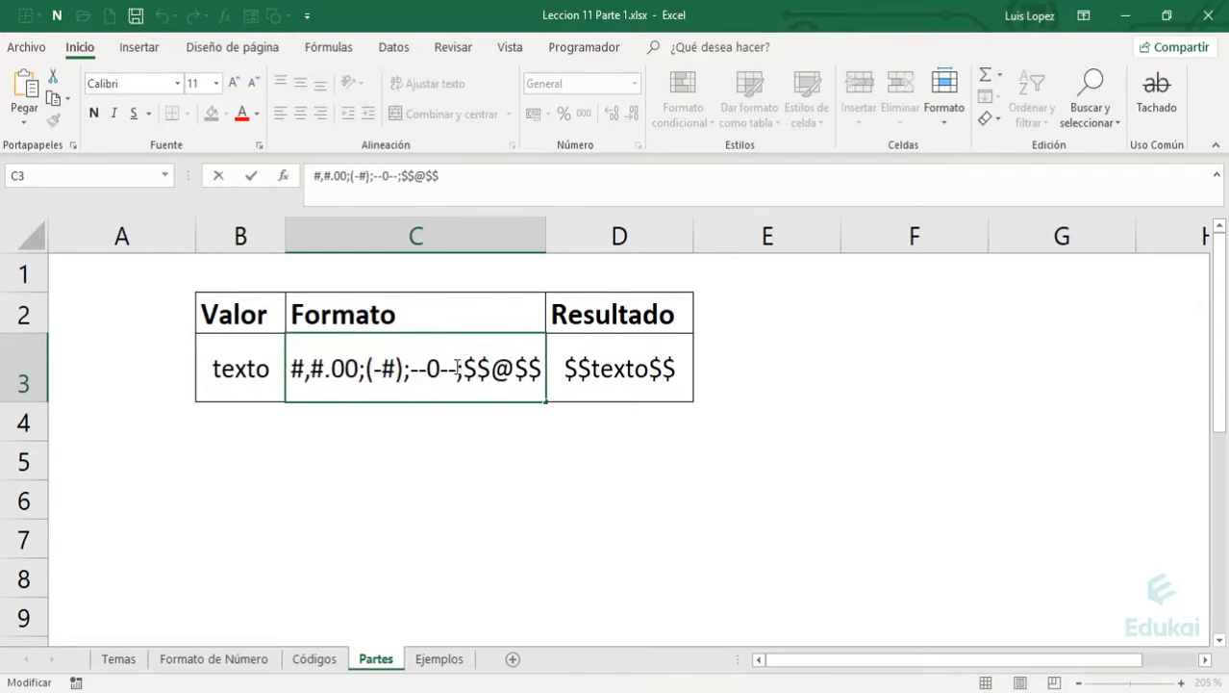
Highlight the #,#.00, (-#) and --0-- sections of the C3 format code one by one as a three-section code.
drag(458, 369, 287, 369)
click(359, 369)
drag(359, 369, 277, 368)
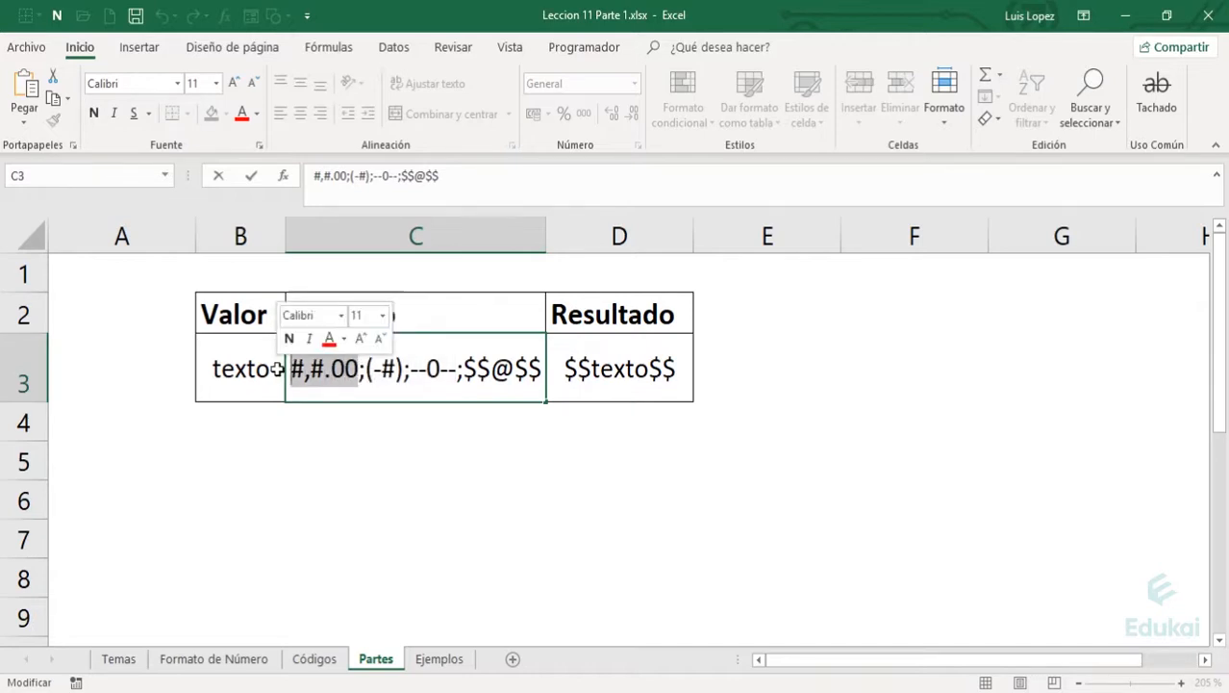
drag(404, 369, 365, 368)
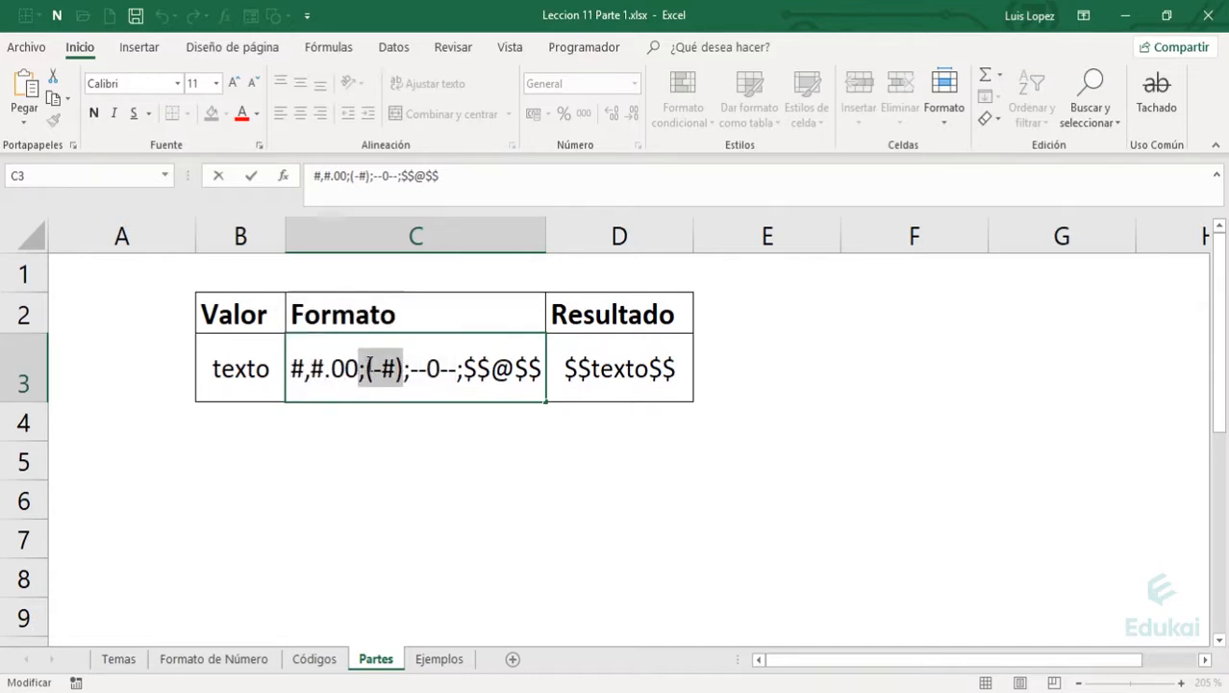
drag(457, 369, 370, 370)
drag(462, 368, 408, 368)
click(441, 371)
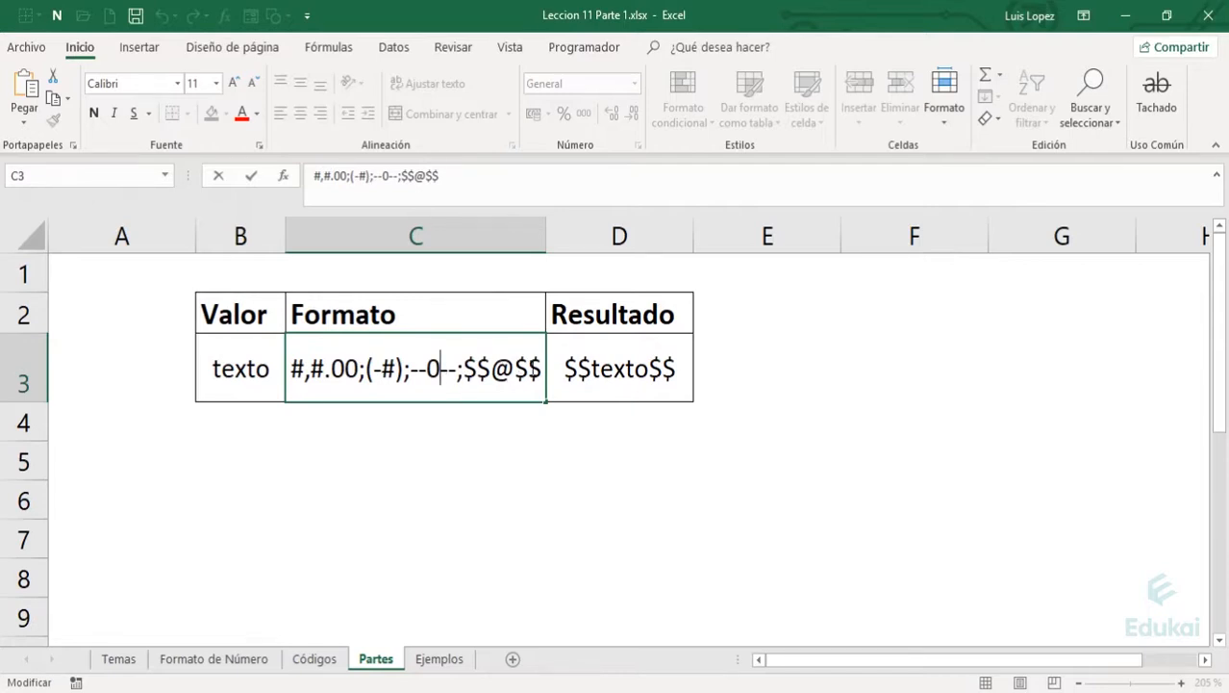
Highlight the $$@$$ text section and the #,#.00 section of the C3 format code, leaving the code as it is.
drag(541, 369, 462, 369)
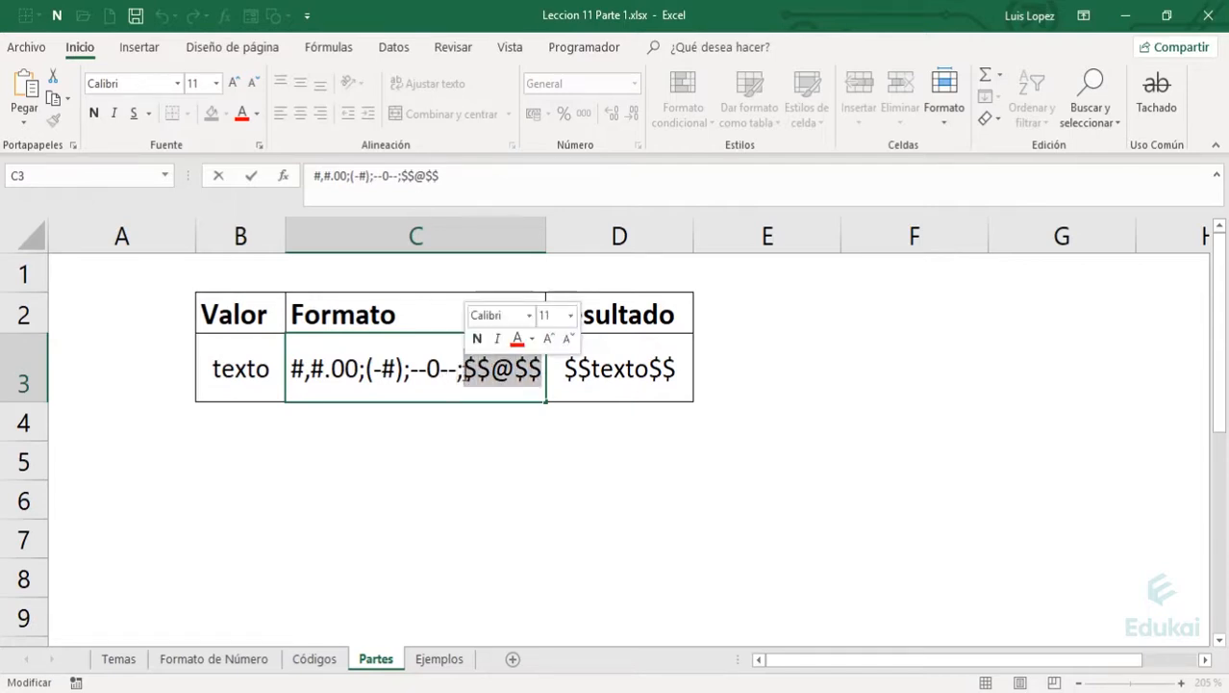
drag(360, 369, 288, 372)
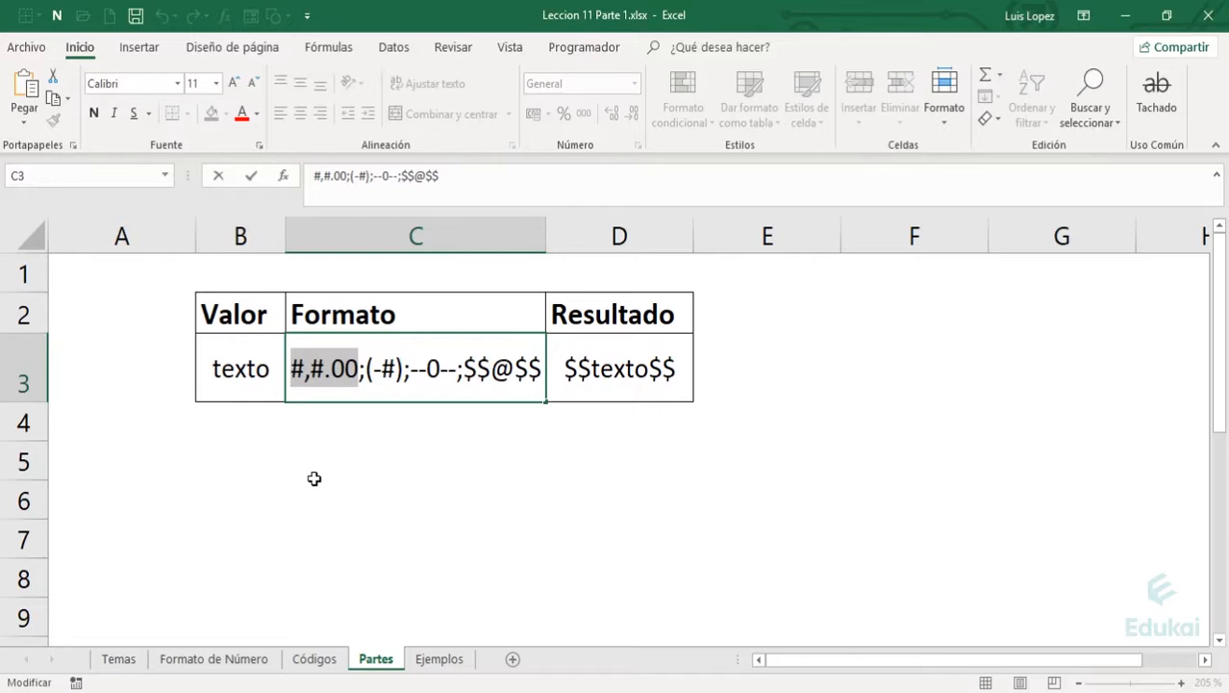
key(Escape)
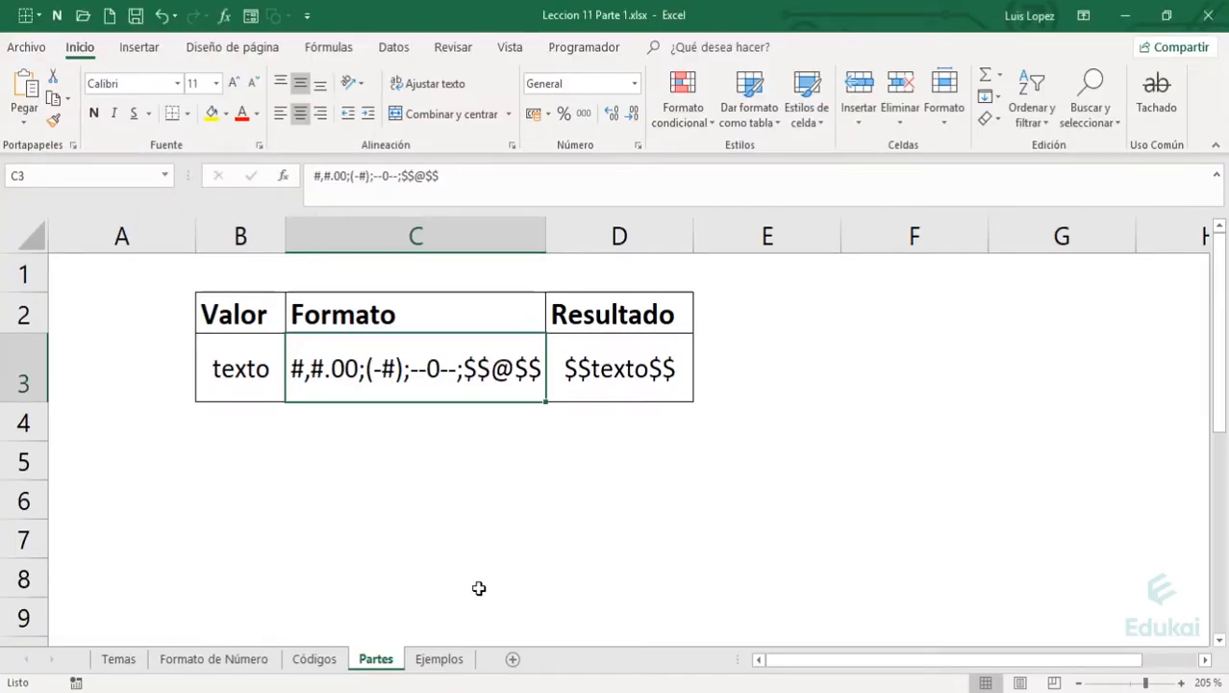
Show the 0.00 code among the custom number formats for C3 and close the format dialog without applying it.
click(633, 84)
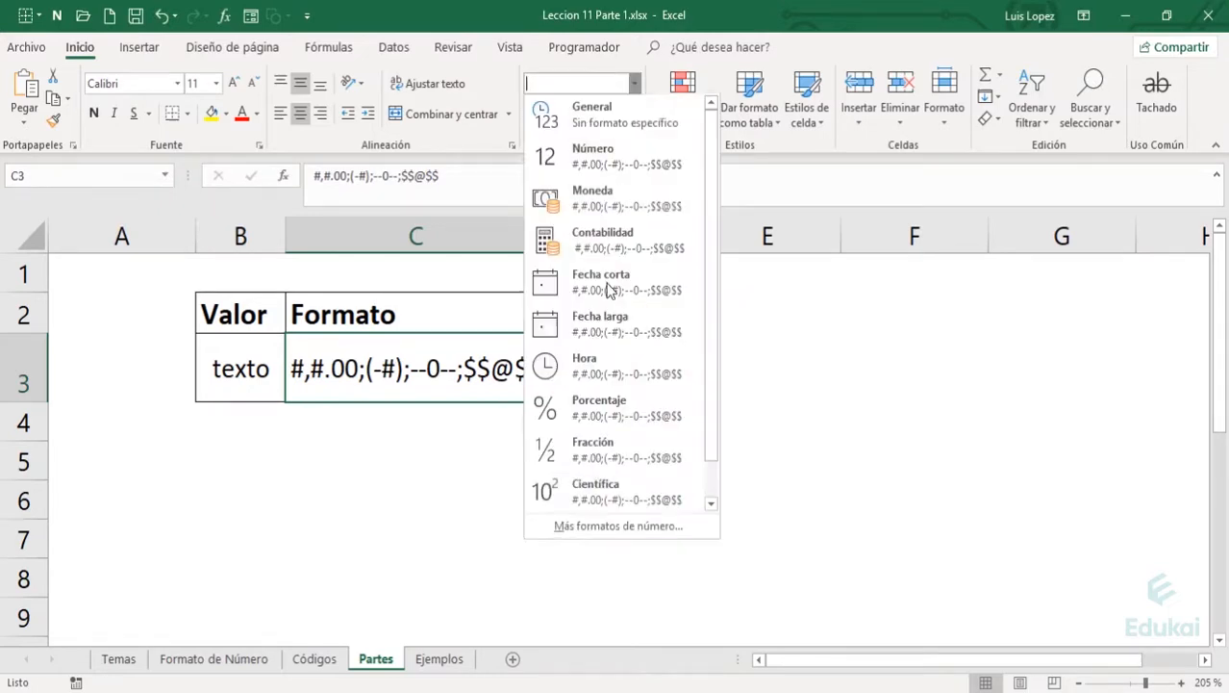
click(616, 525)
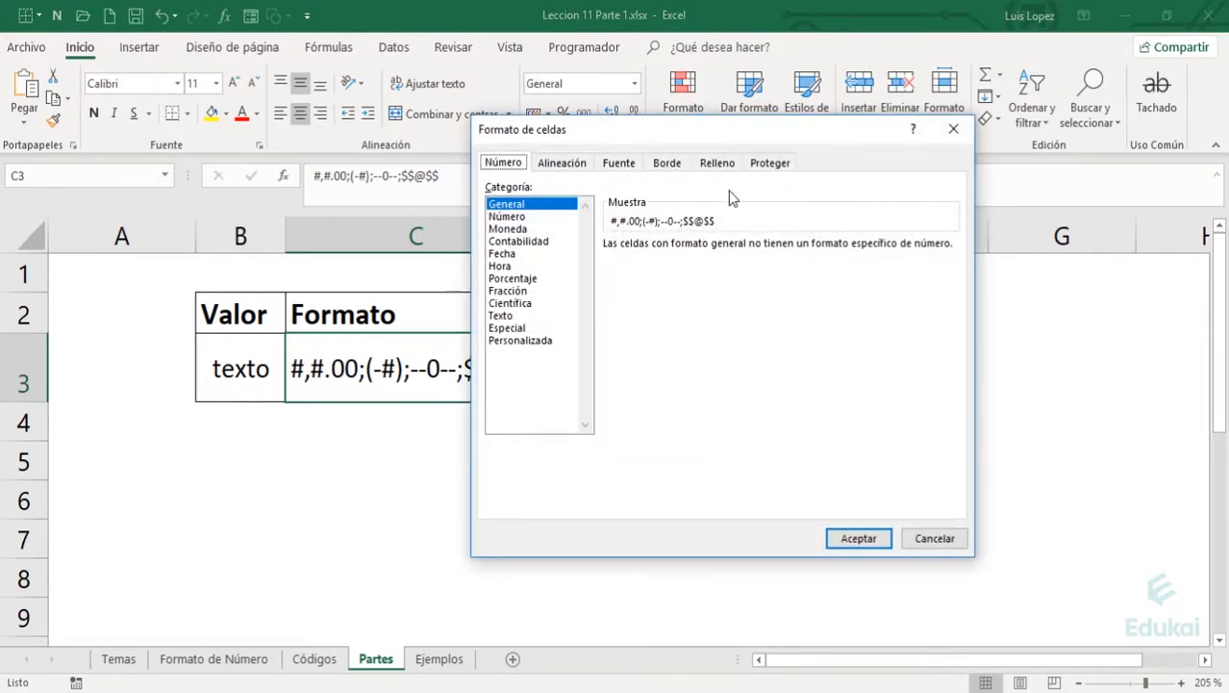
click(545, 341)
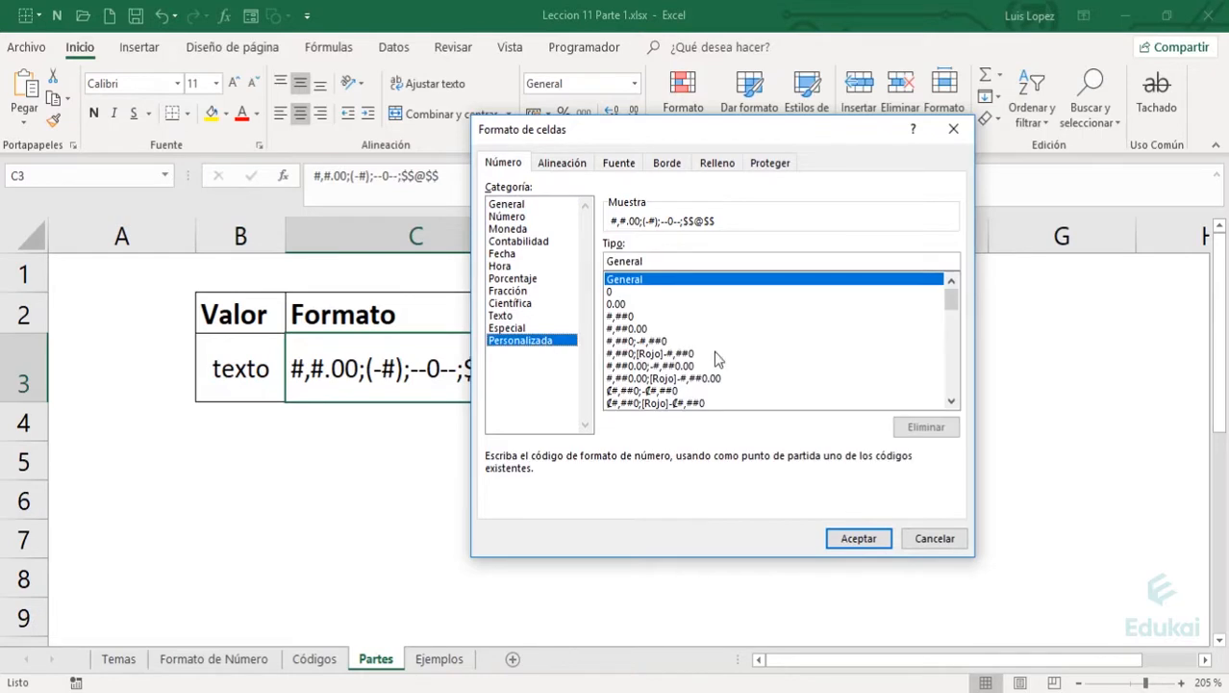
click(631, 304)
drag(638, 262, 605, 261)
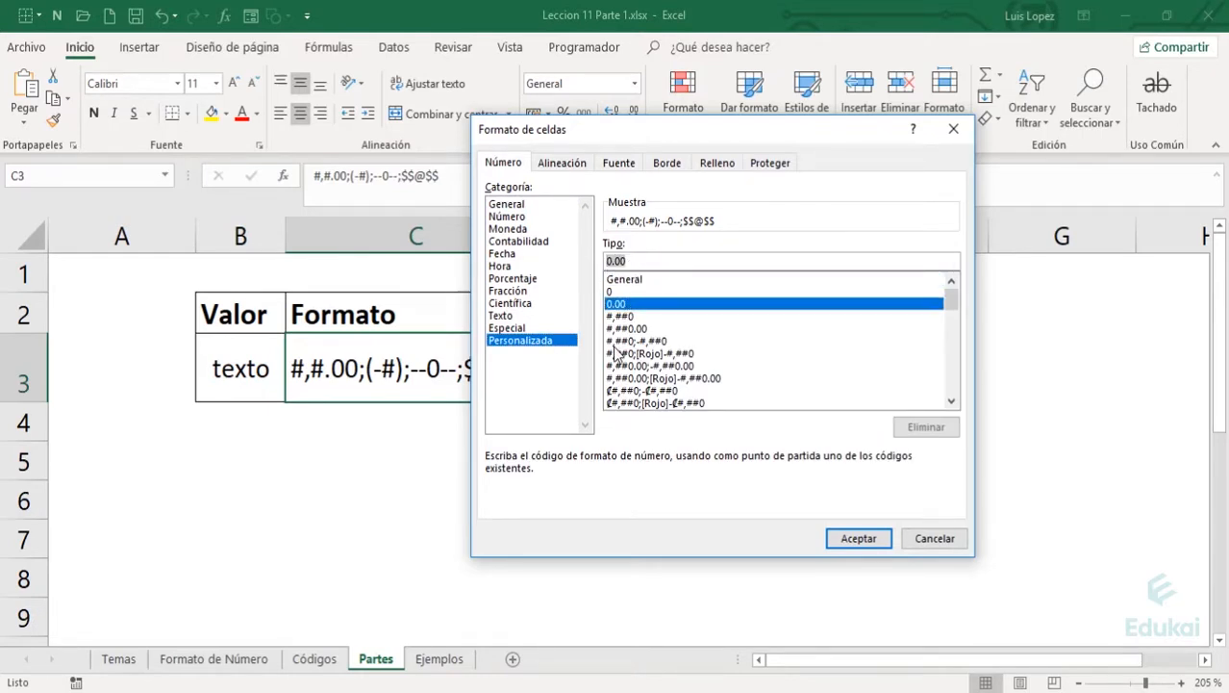
click(934, 537)
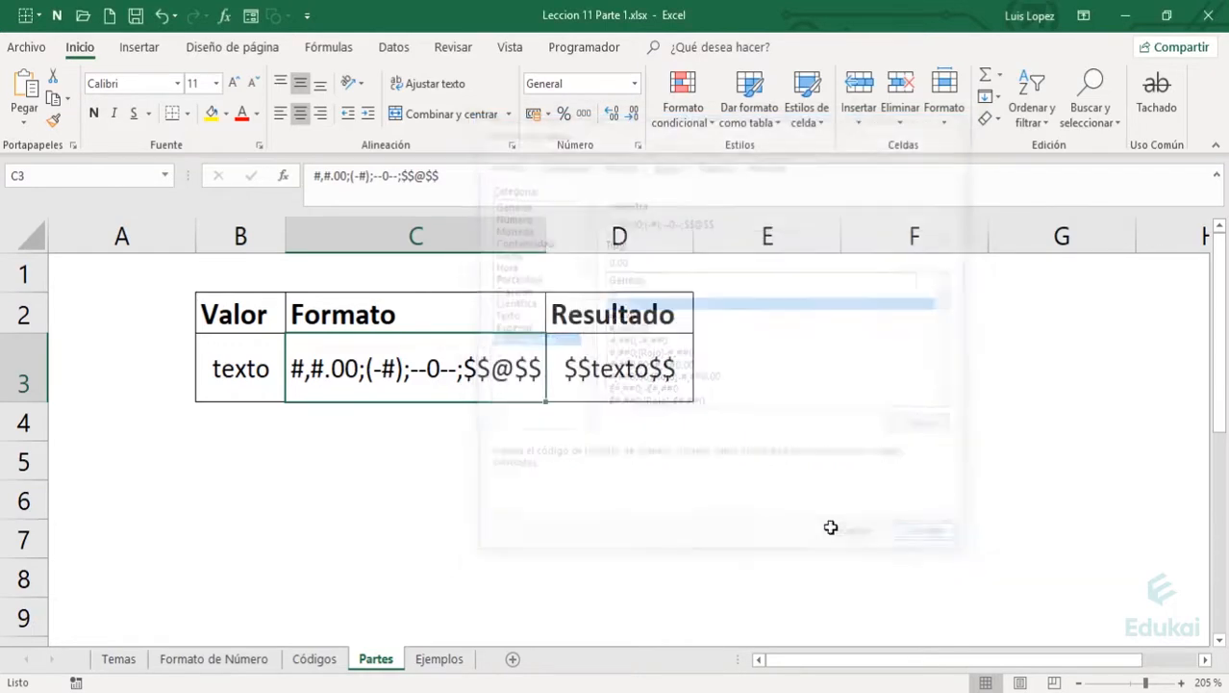
click(565, 499)
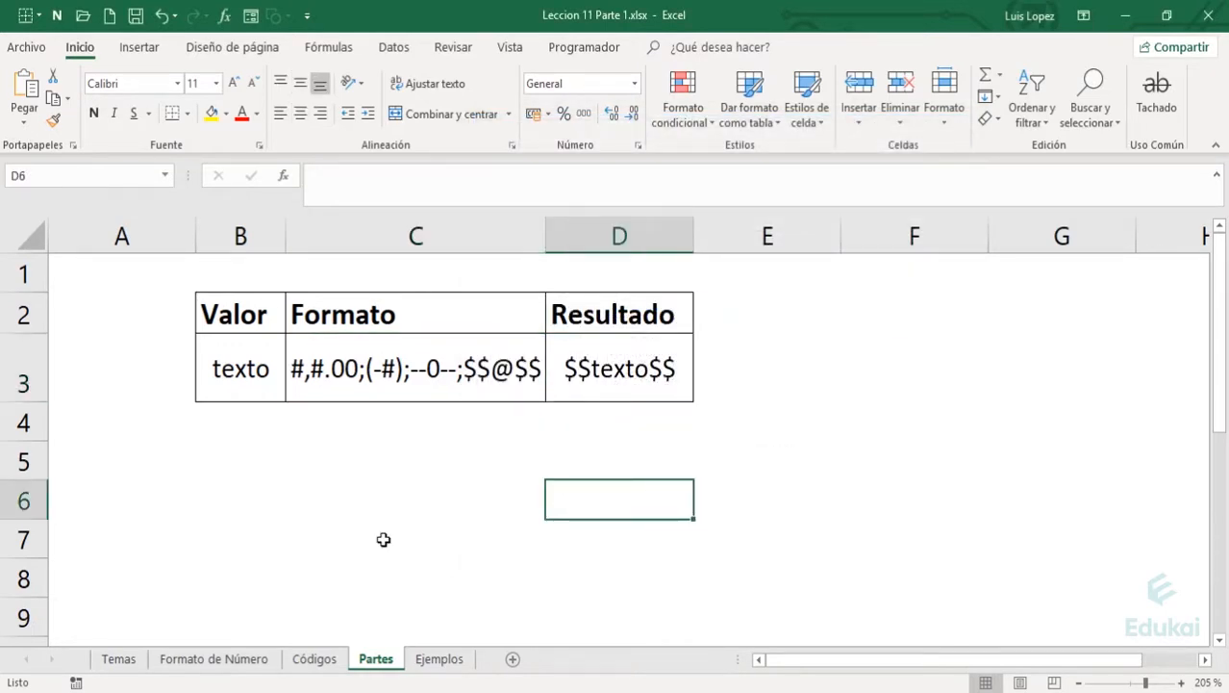
Insert the color code [Azul] and a space before the #,#.00 section of the C3 format code.
click(356, 368)
double_click(358, 369)
key(Home)
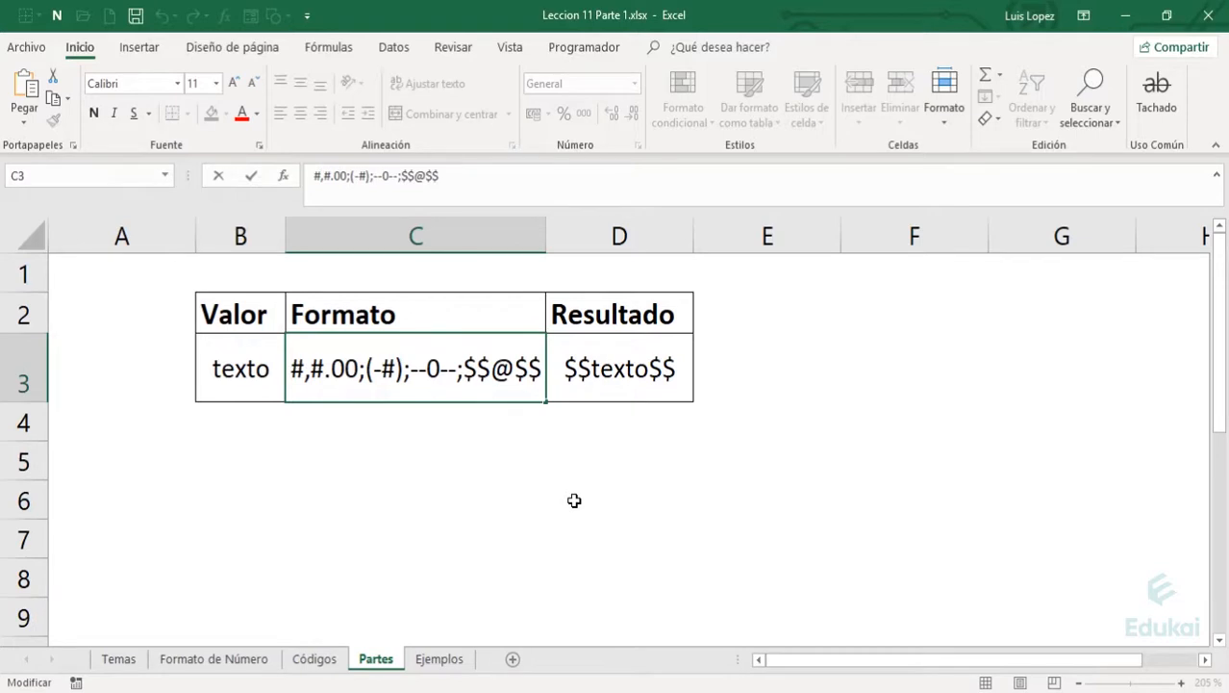
text([Color)
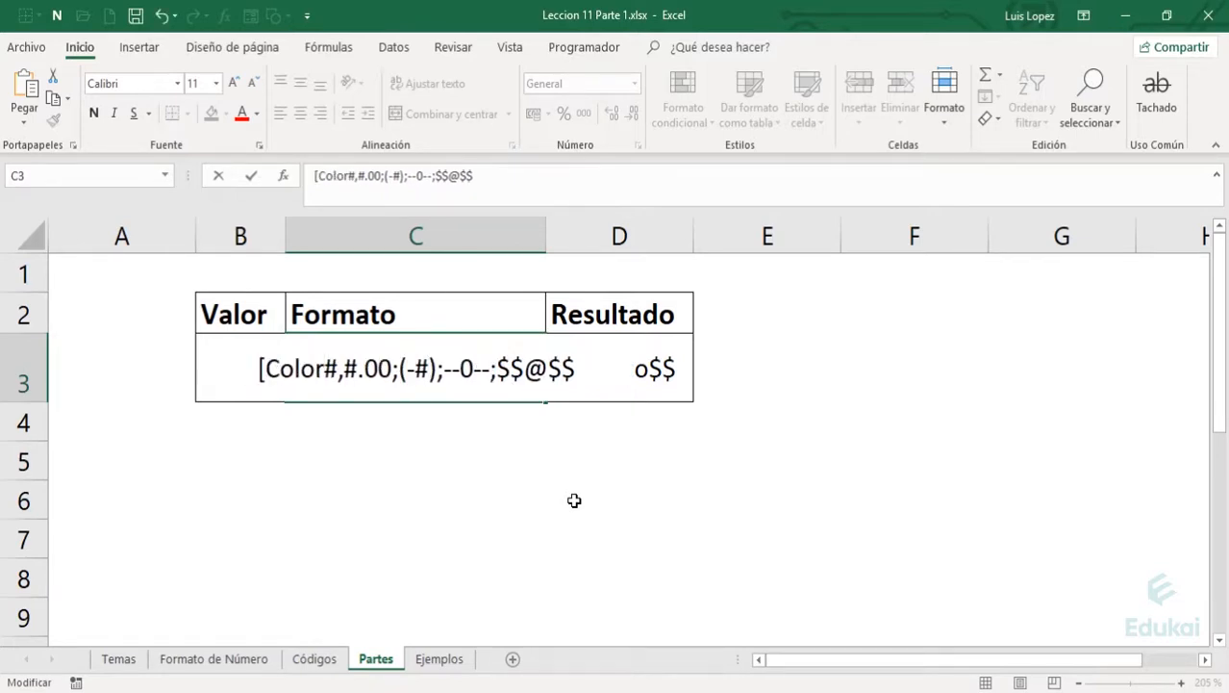
text(])
key(BackSpace)
key(BackSpace)
key(BackSpace)
key(BackSpace)
key(BackSpace)
key(BackSpace)
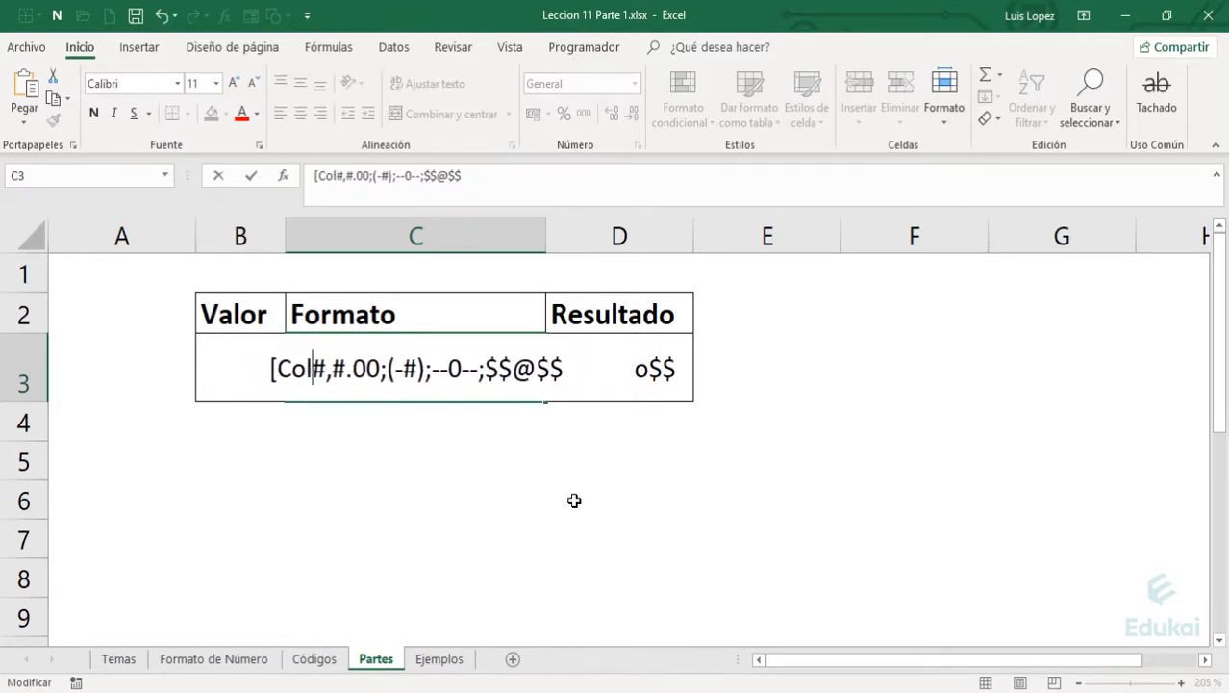
text(Azul)
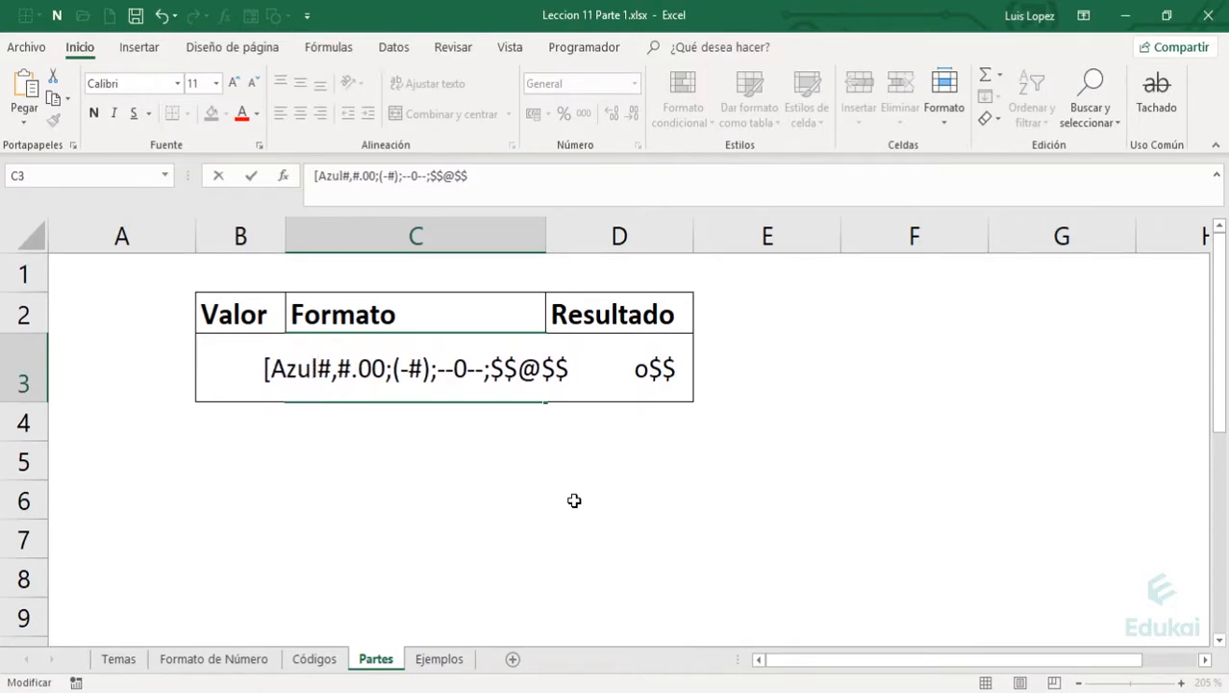
text(])
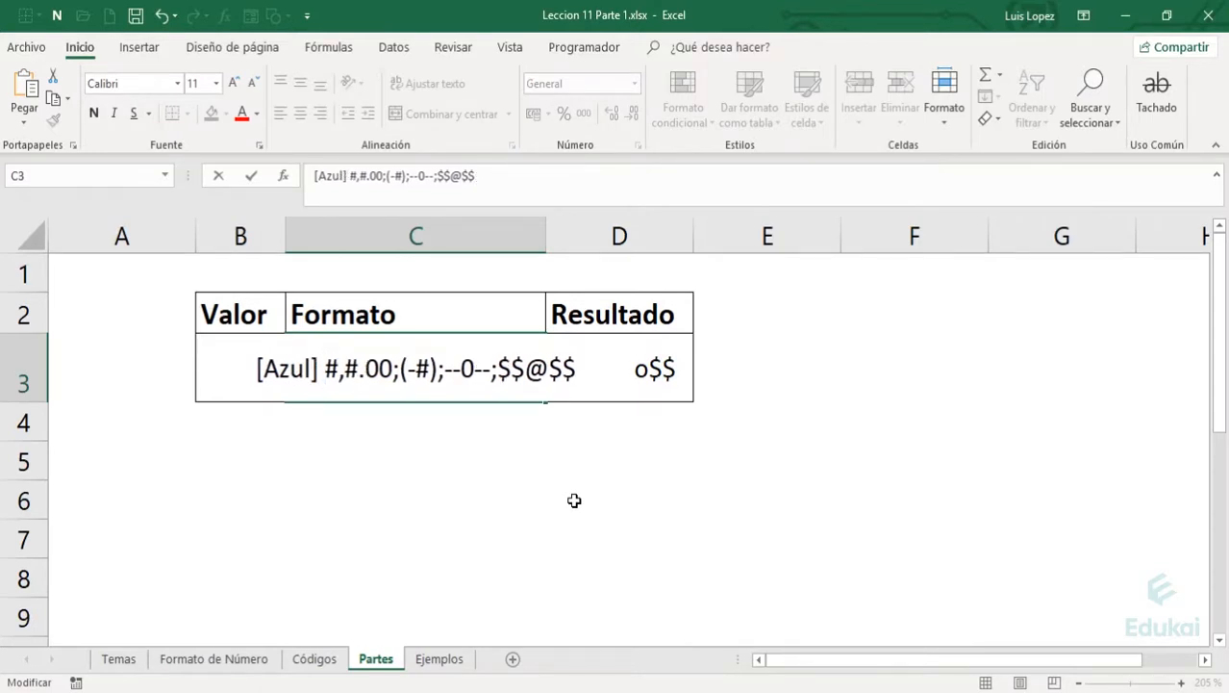
Replace Azul inside the brackets of the C3 format code with the condition =10 and fit column C to its content.
key(Left)
key(Left)
key(BackSpace)
key(BackSpace)
key(BackSpace)
key(BackSpace)
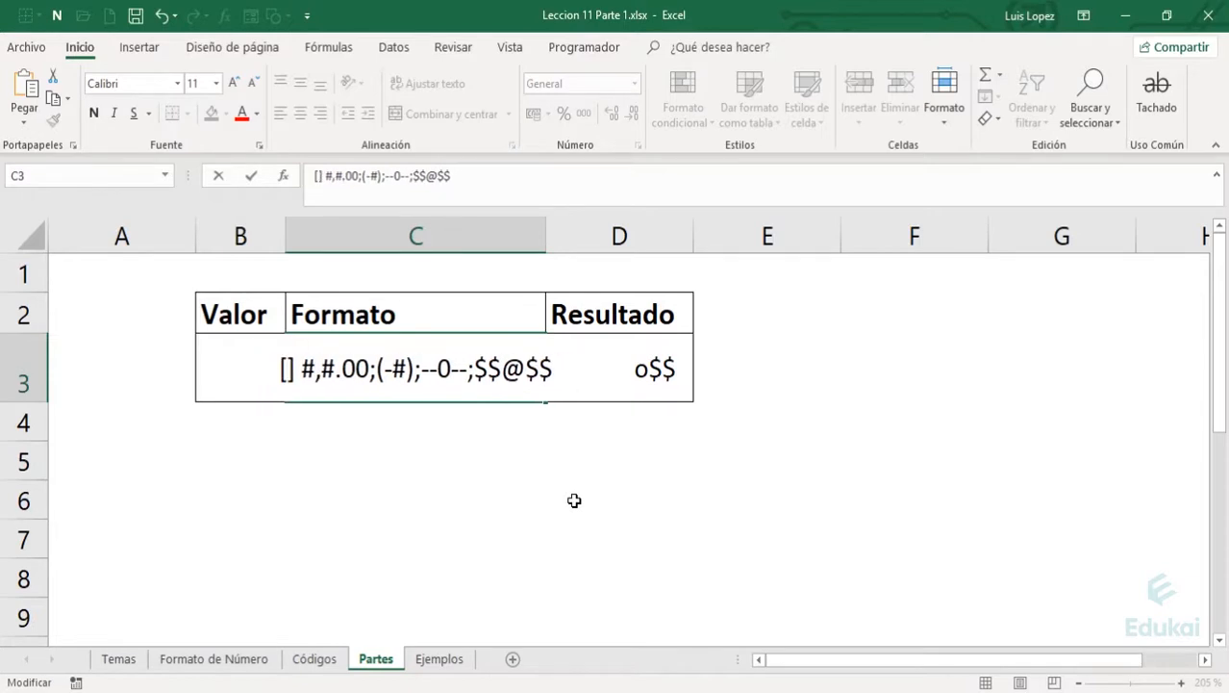
text(=10)
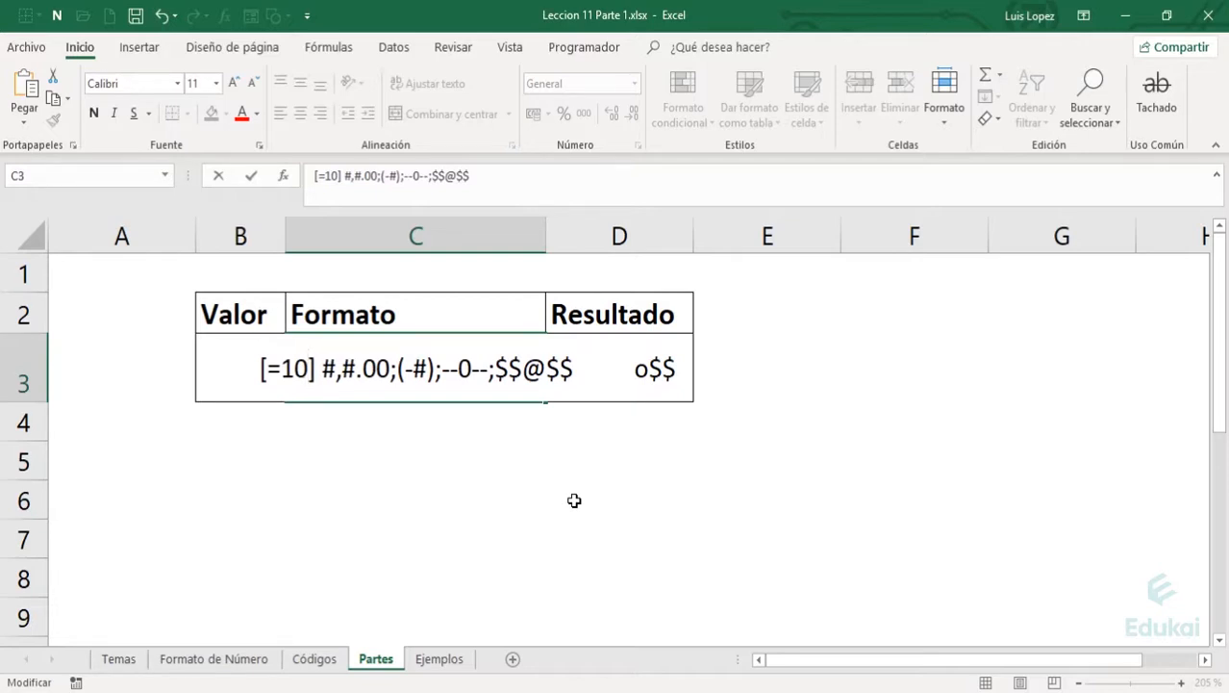
key(Return)
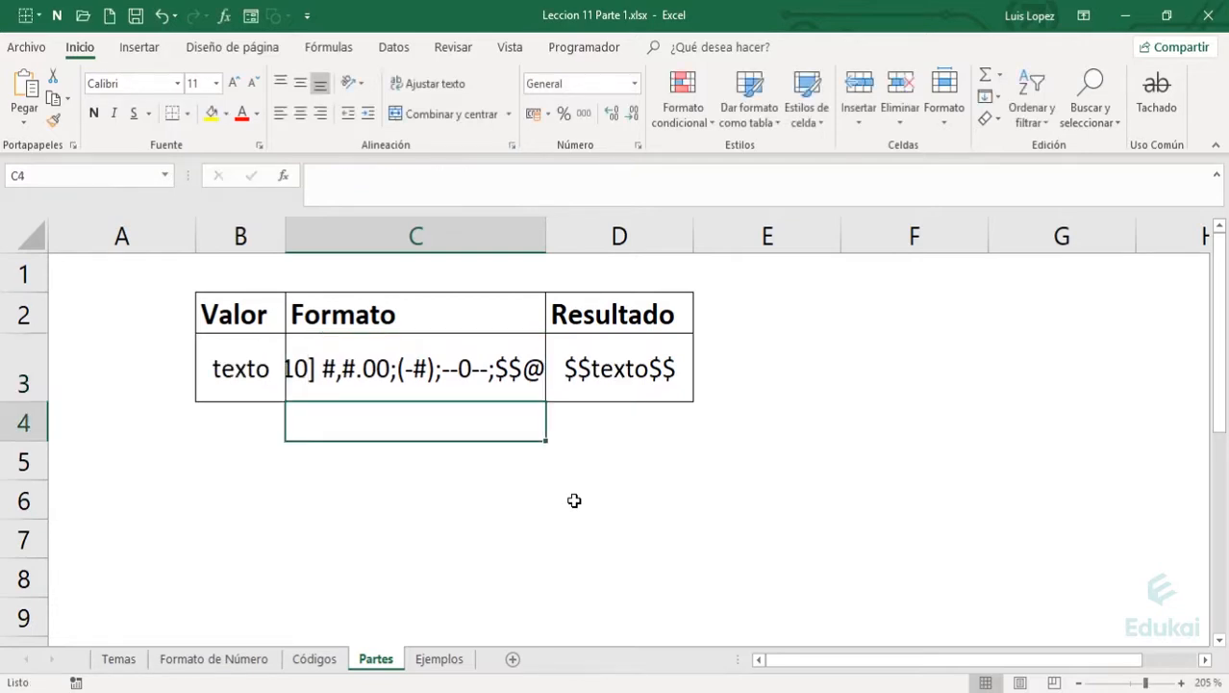
double_click(546, 236)
click(498, 507)
Test the conditional format code by entering 9 and then -6 as the value in B3.
click(242, 366)
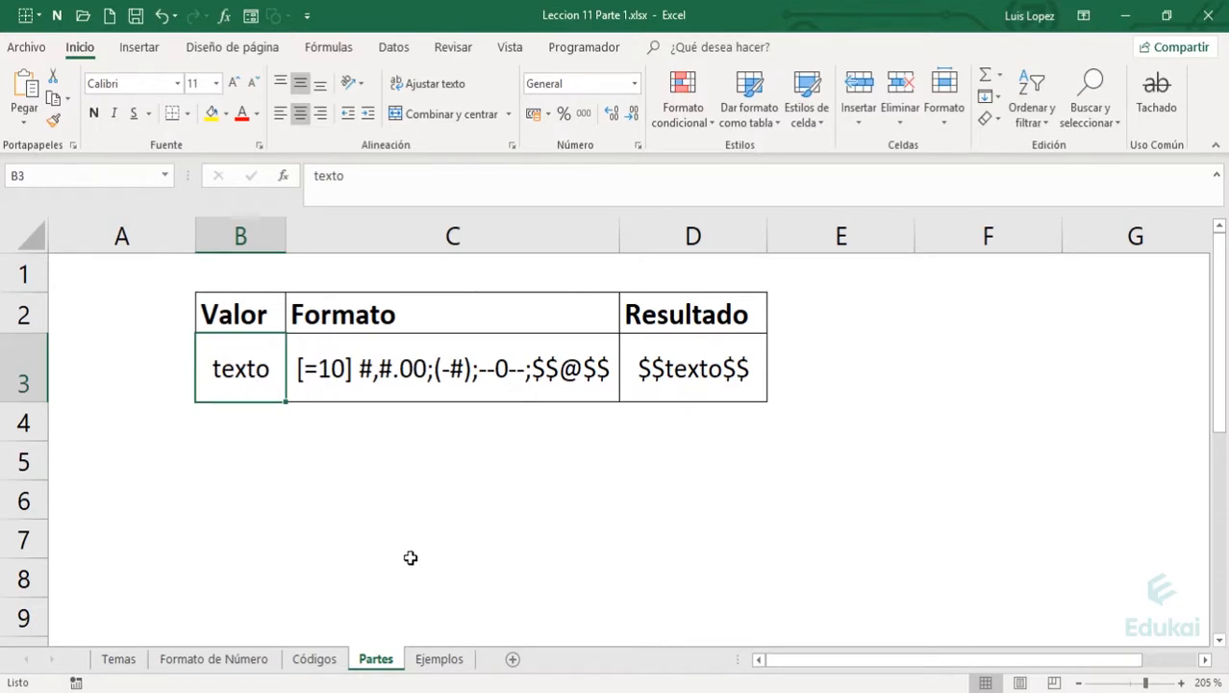
text(9)
key(Return)
key(Up)
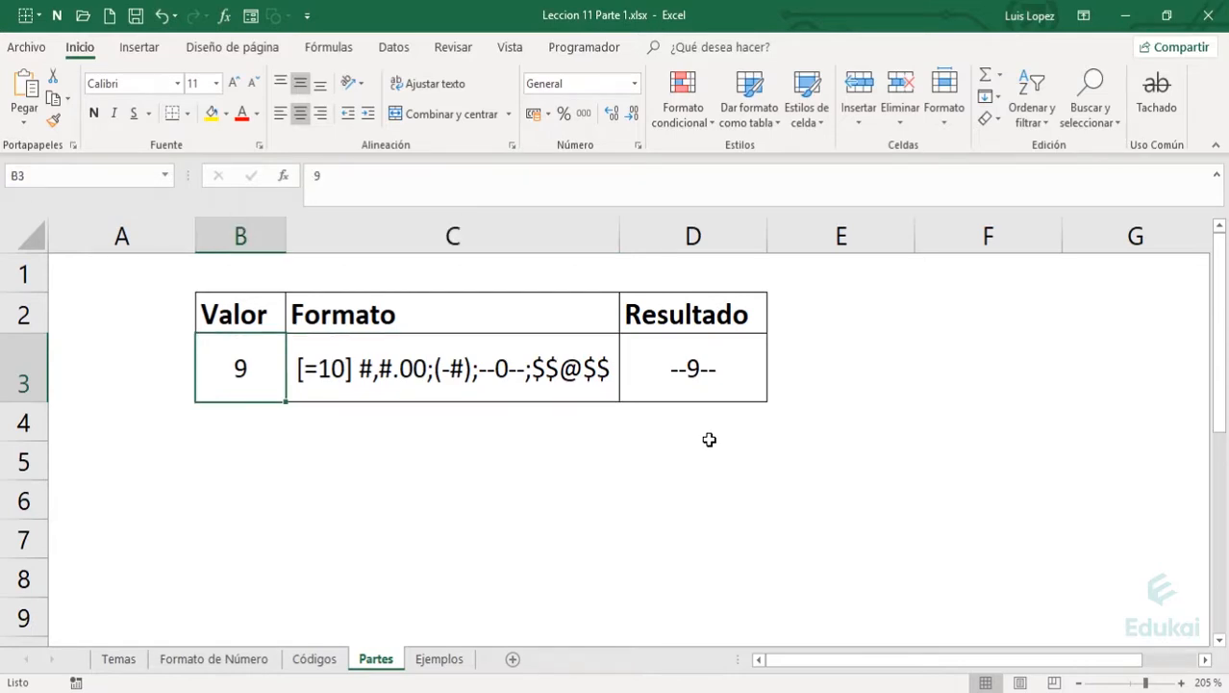
text(-6)
key(Return)
key(Up)
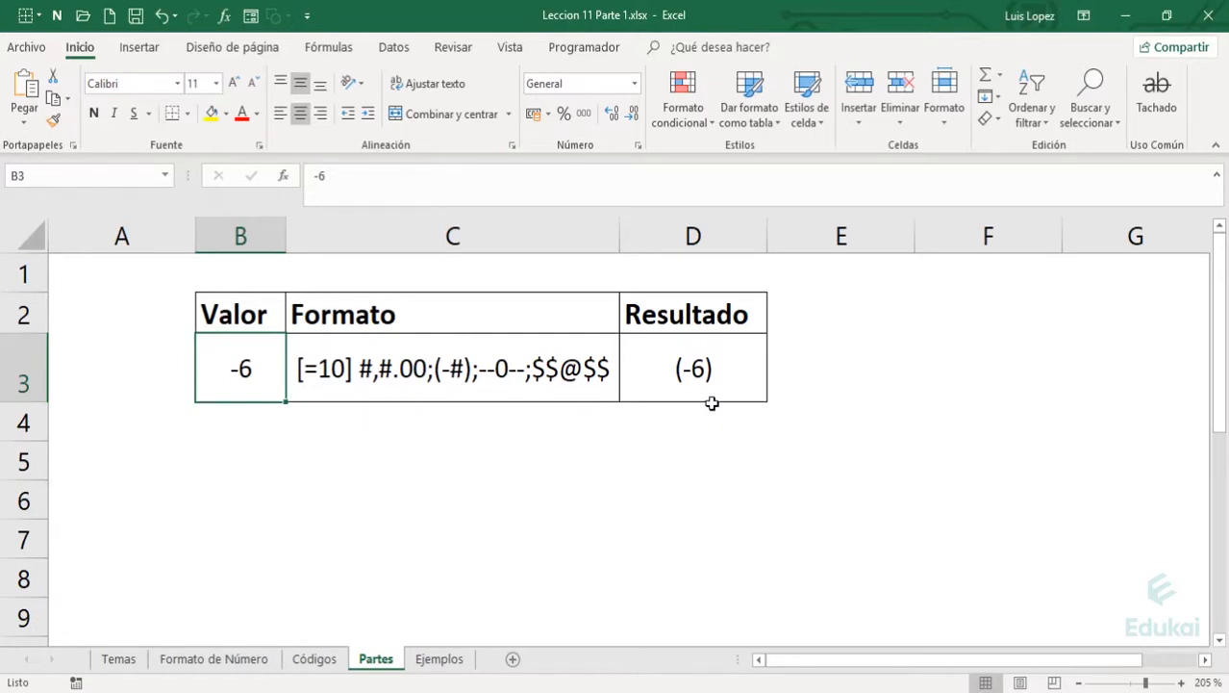
Test the format code with 0 and then the word texto as the value in B3.
text(0)
key(Return)
click(256, 356)
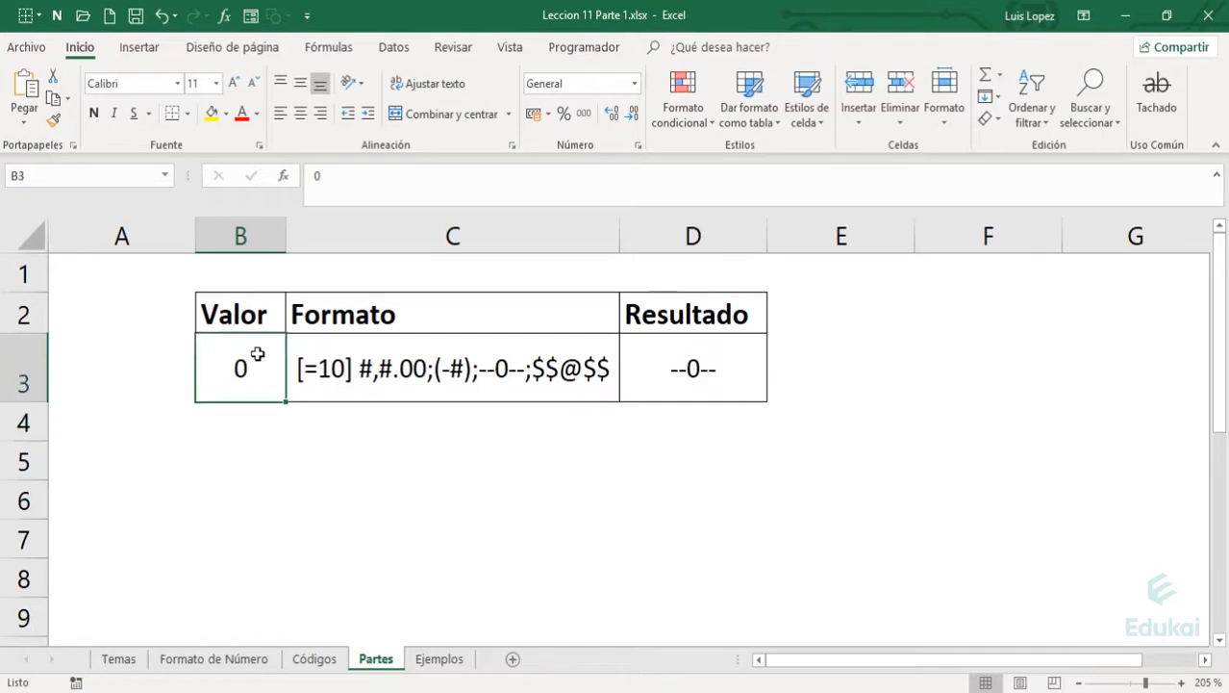
text(texto)
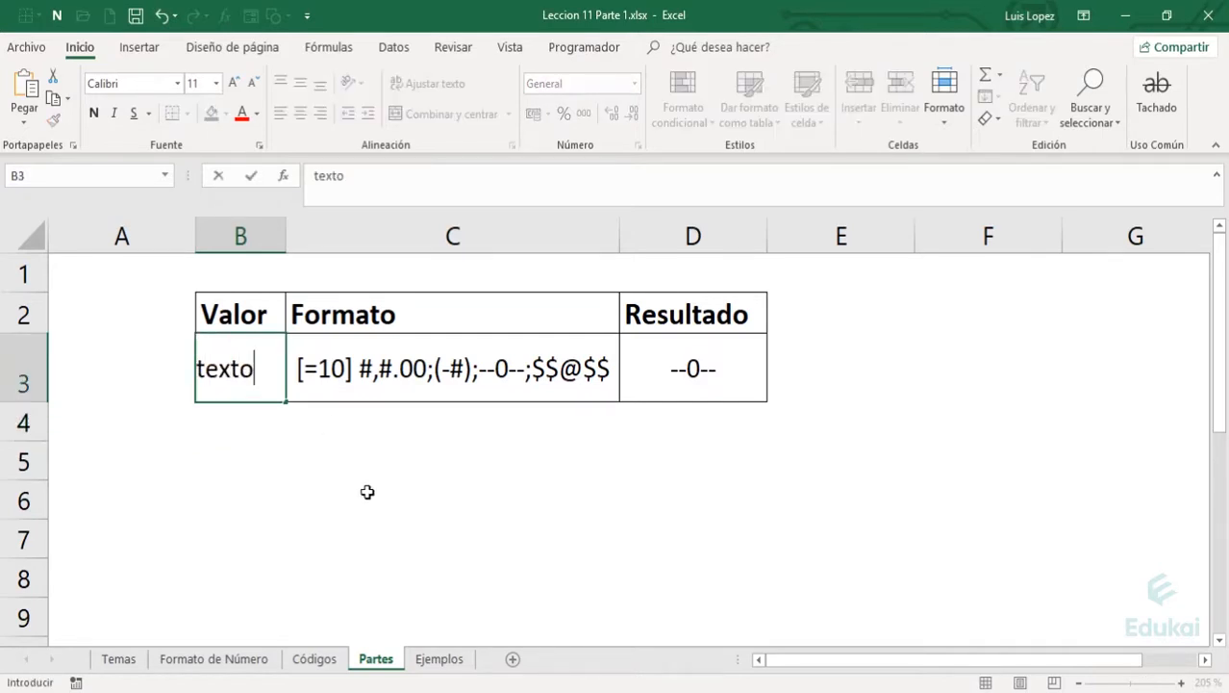
key(Return)
key(Up)
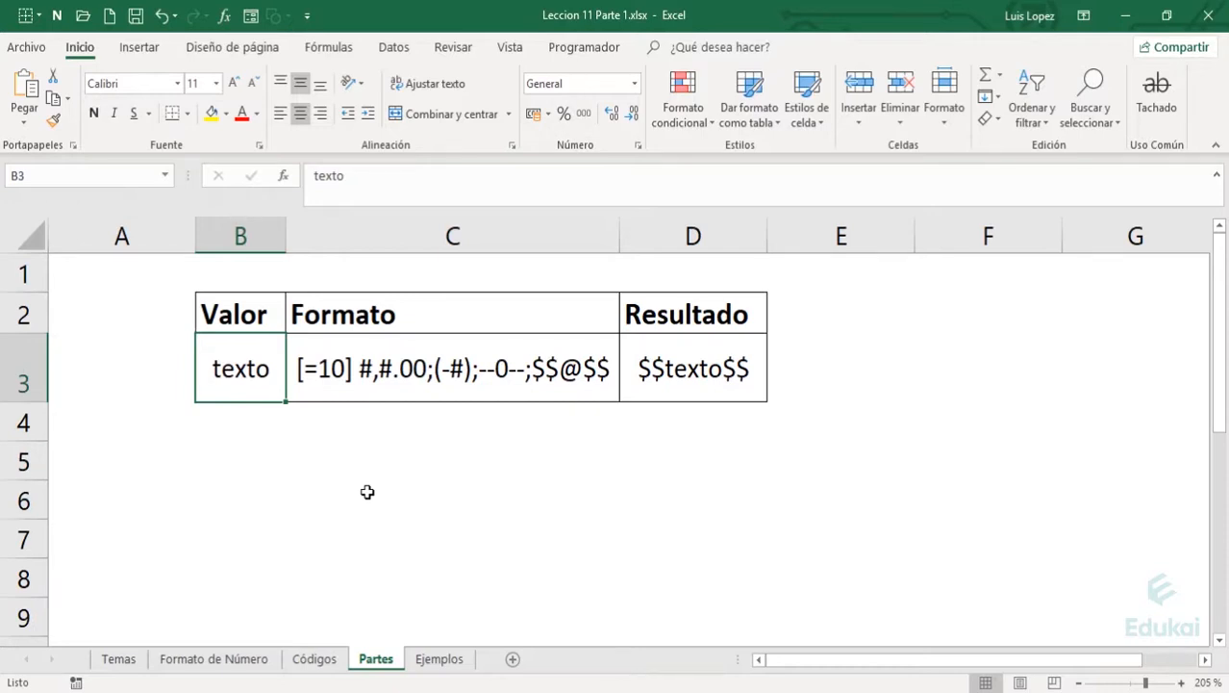
Enter 10 as the value in B3 to test the [=10] condition.
text(10)
key(Return)
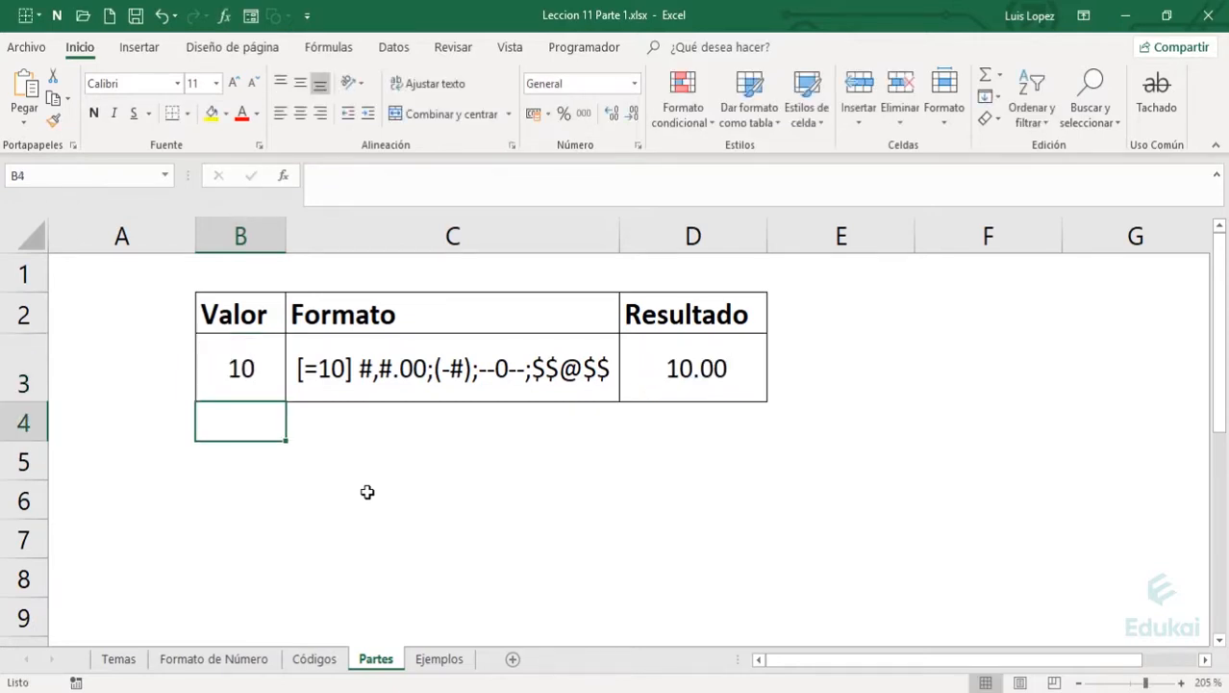
click(258, 375)
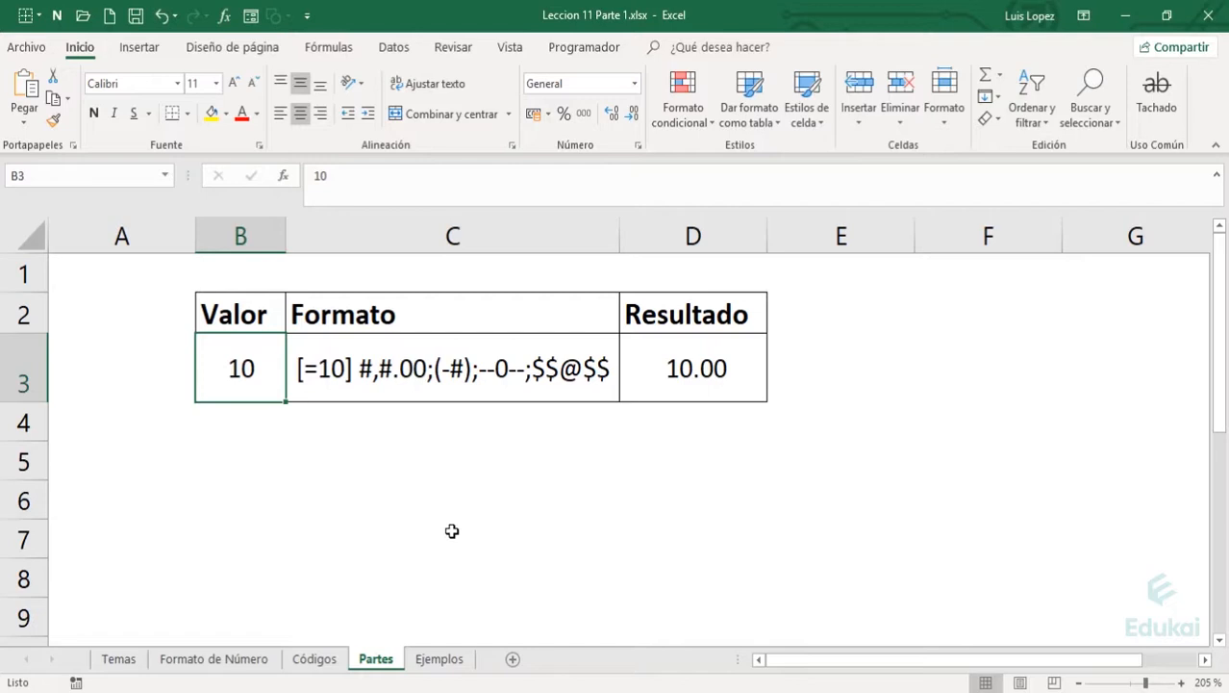
Highlight the [=10] #,#.00 section and the (-#) section of the C3 format code, leaving the code as it is.
click(432, 506)
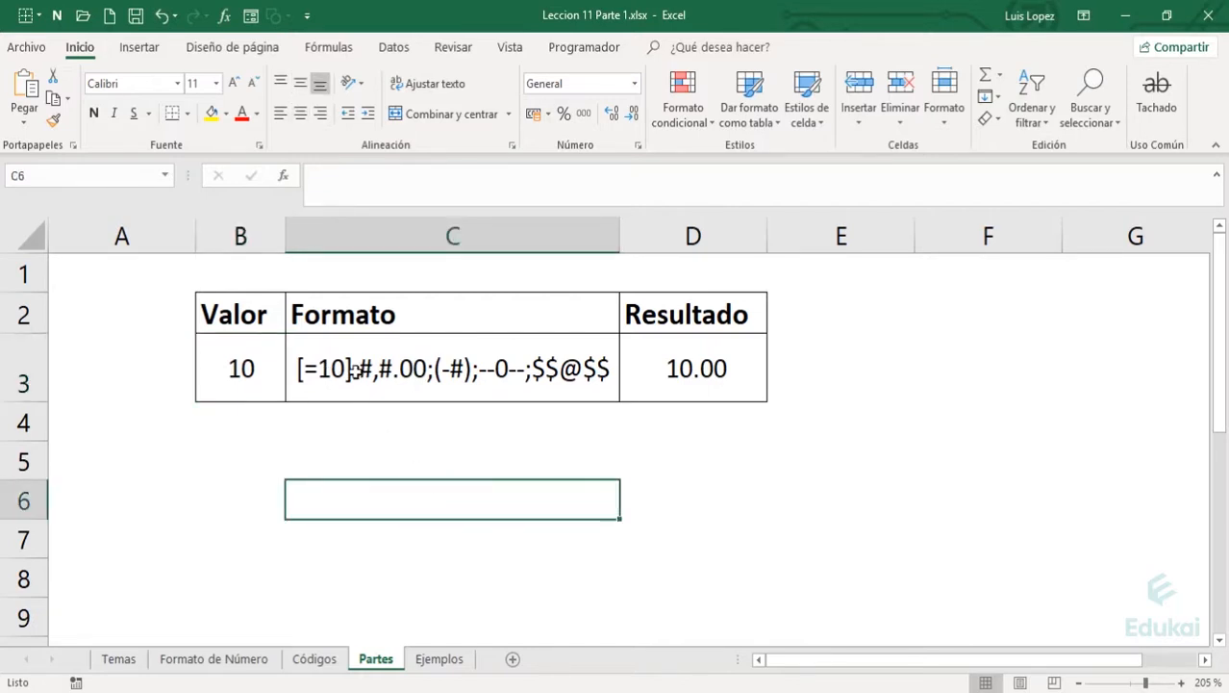
click(414, 368)
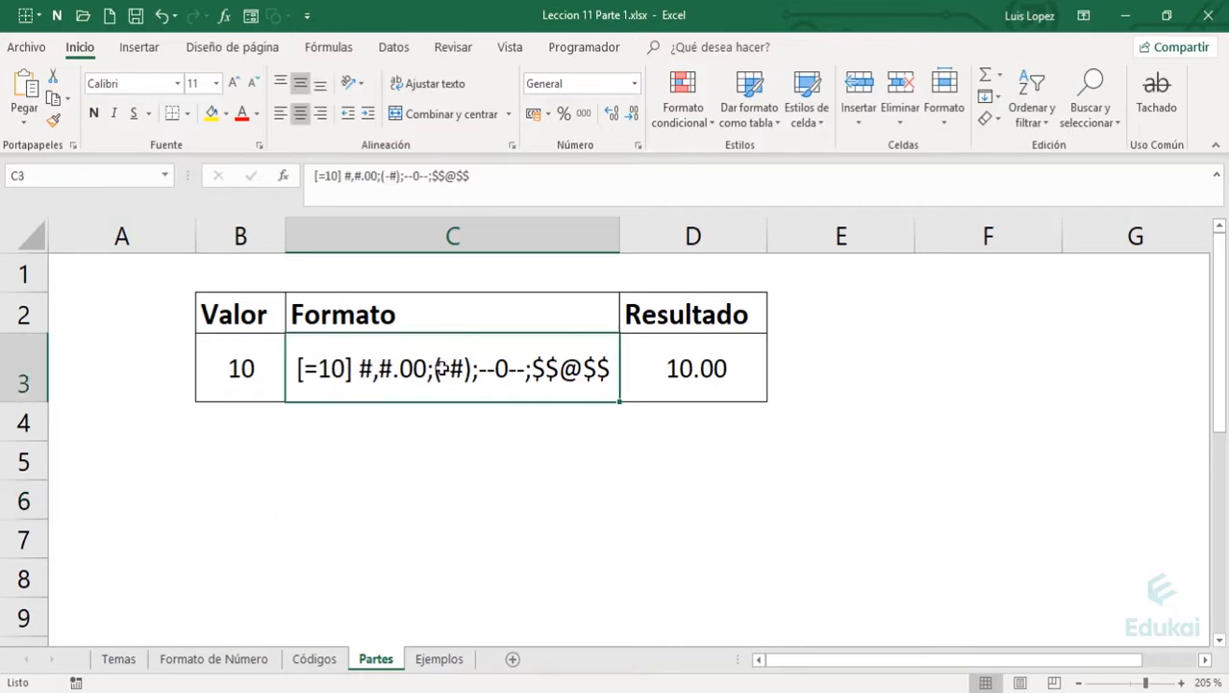
double_click(423, 365)
drag(417, 369, 291, 494)
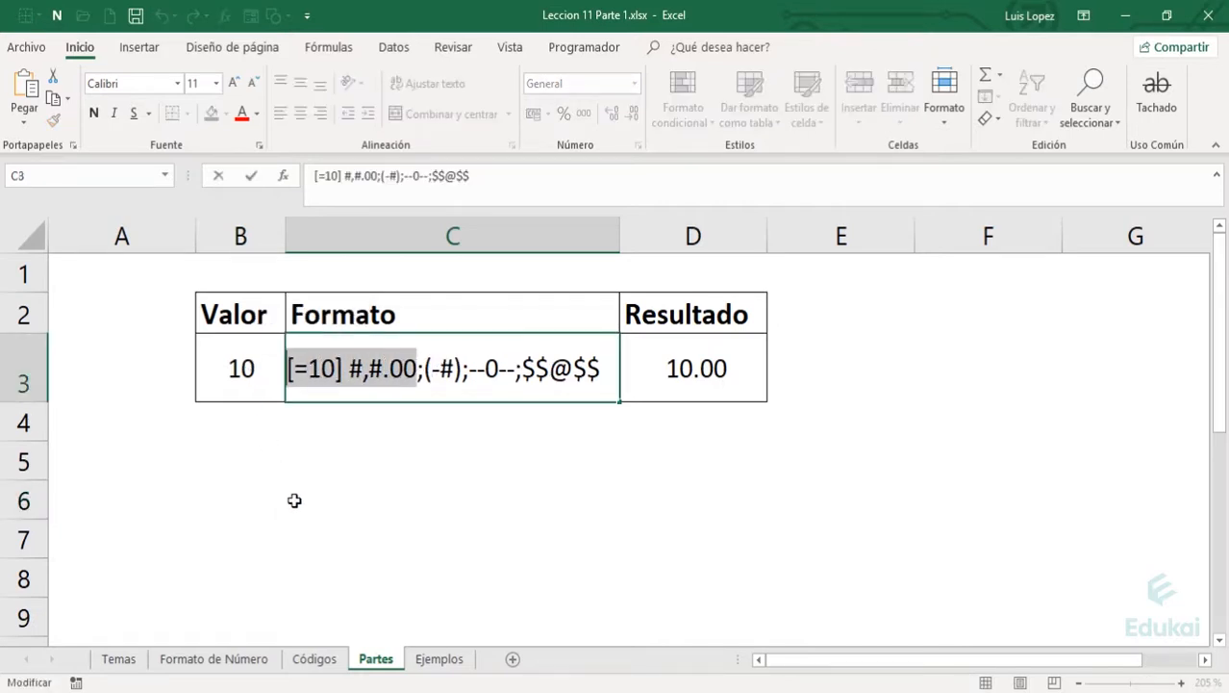
drag(463, 368, 423, 369)
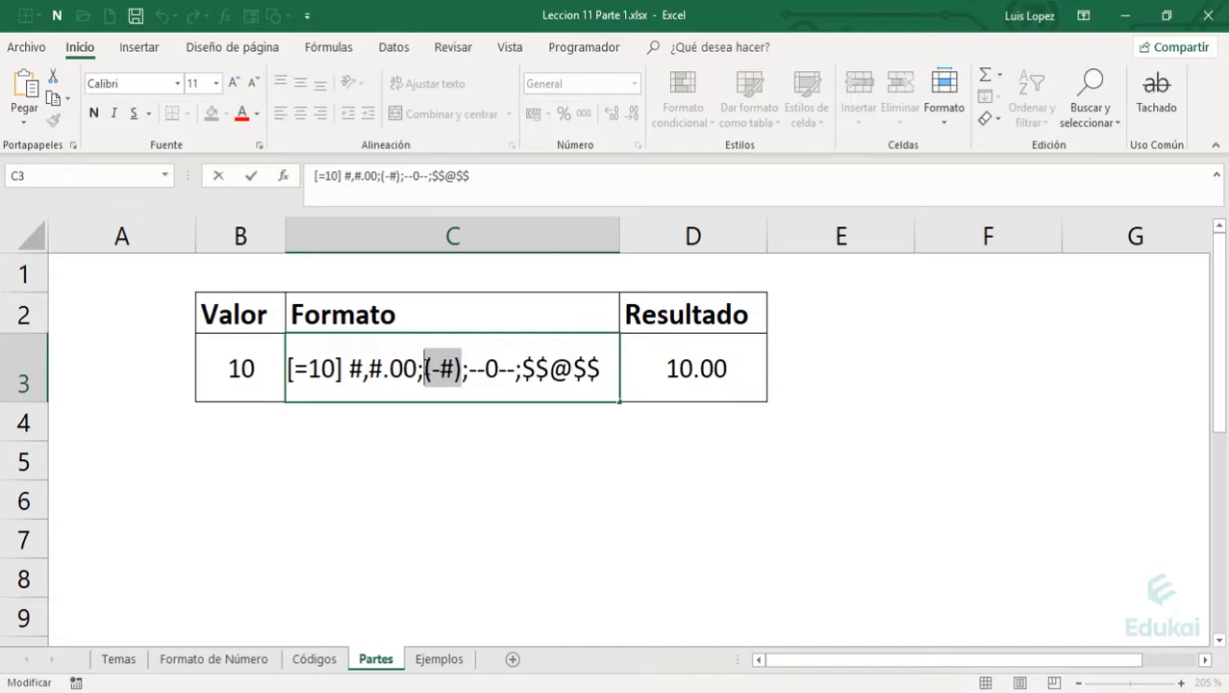
click(440, 469)
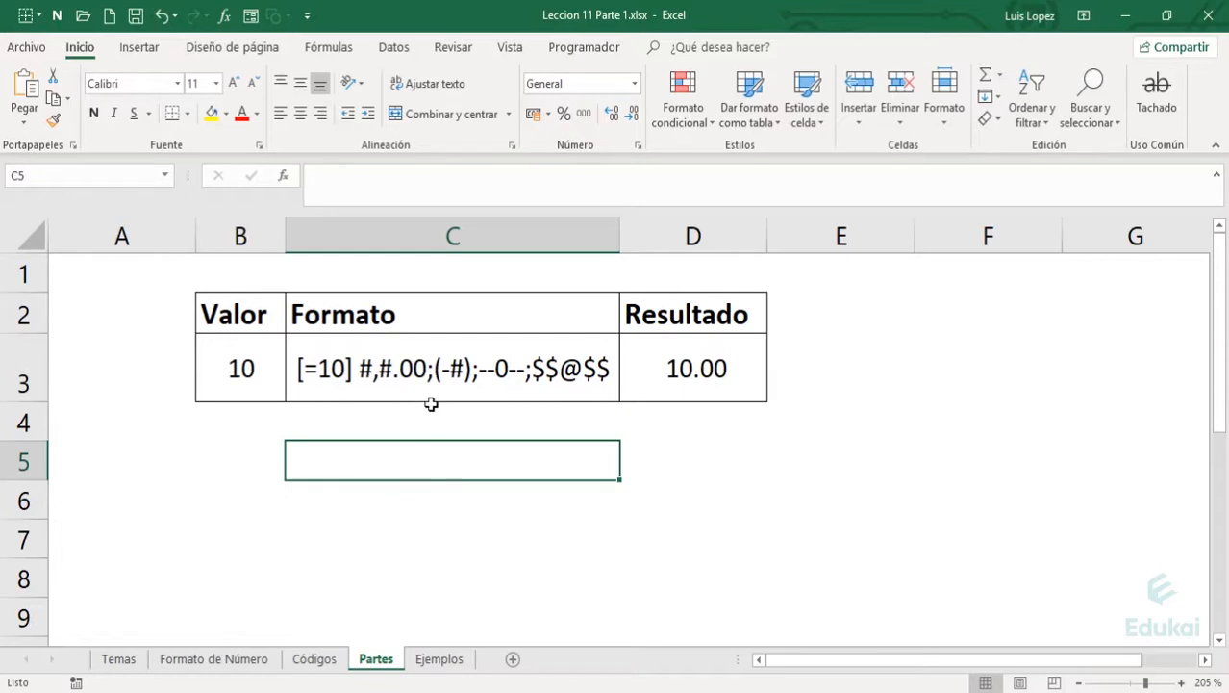
Add the condition [=9] before the (-#) section of the C3 format code and fit column C to its content.
click(348, 368)
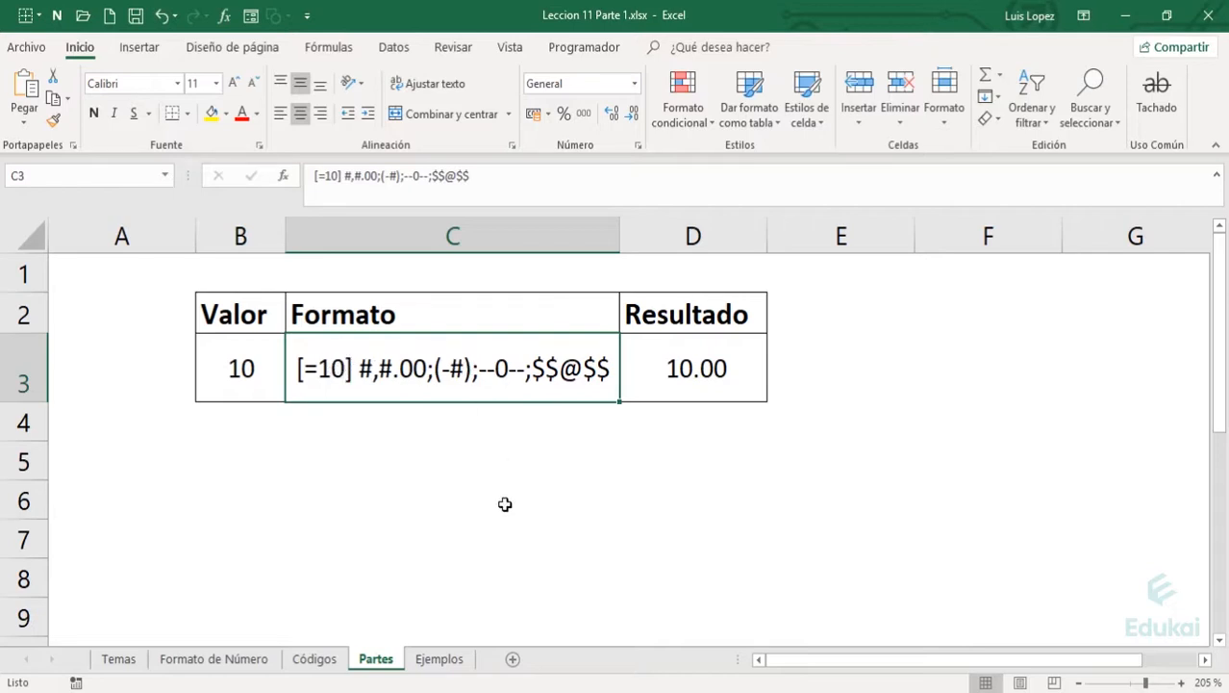
key(Left)
text([=9])
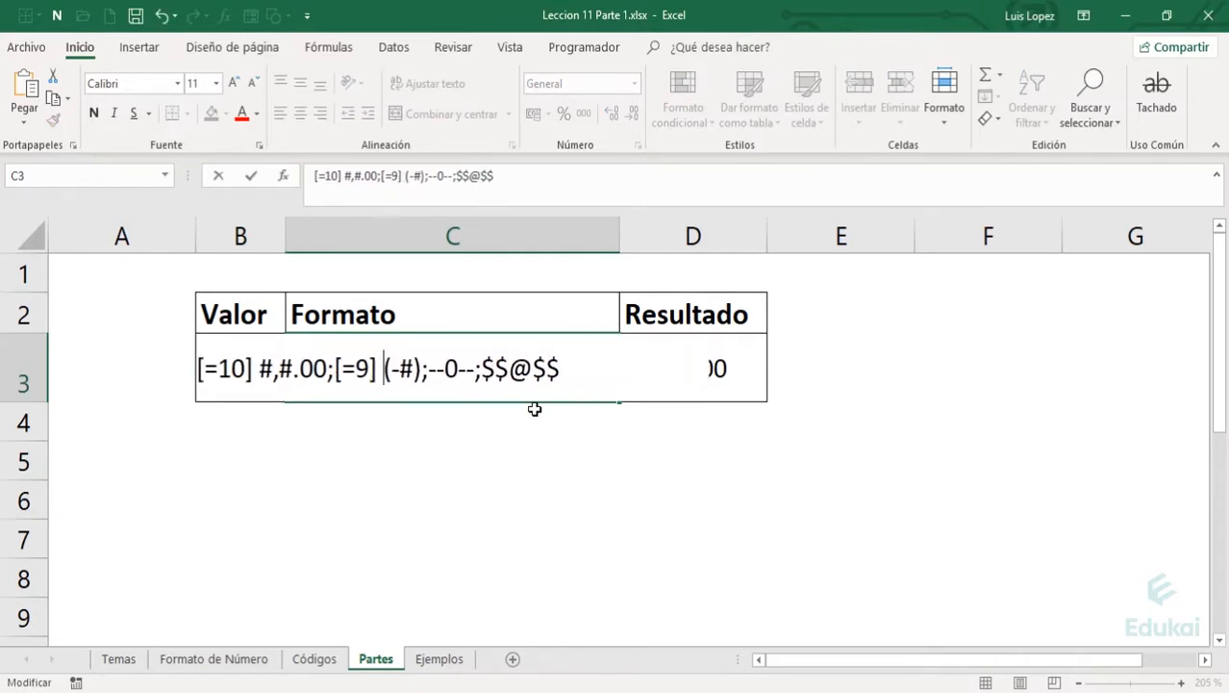
key(Return)
key(Left)
key(Up)
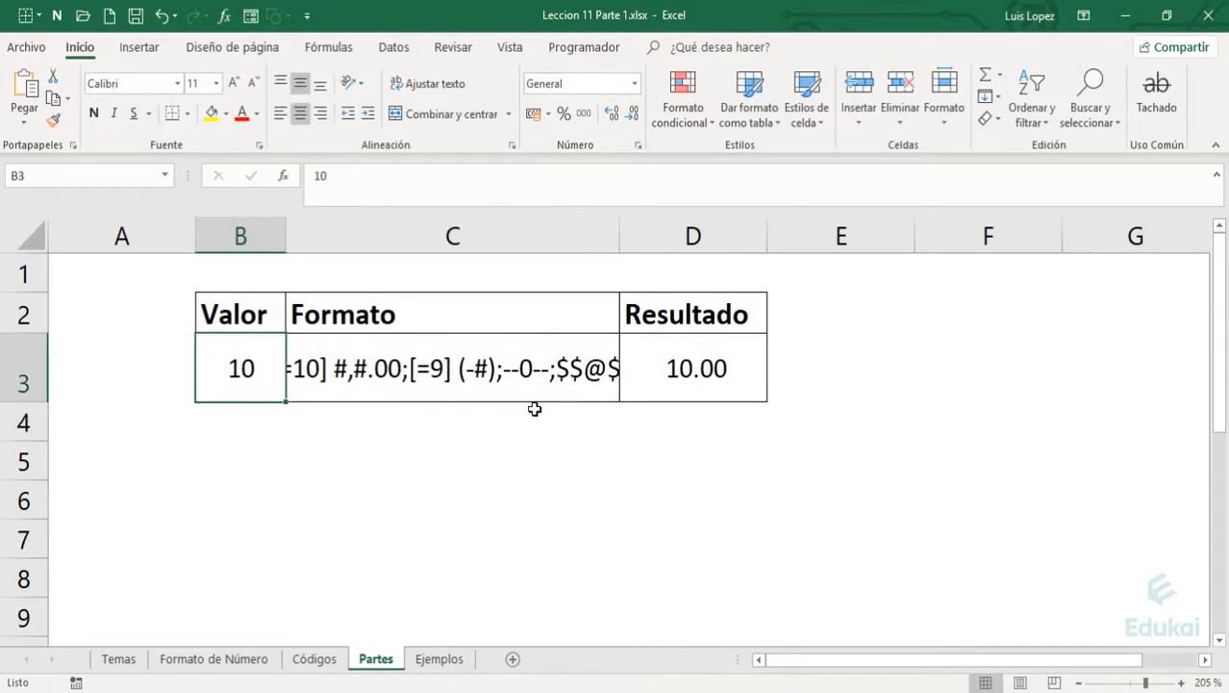
double_click(617, 228)
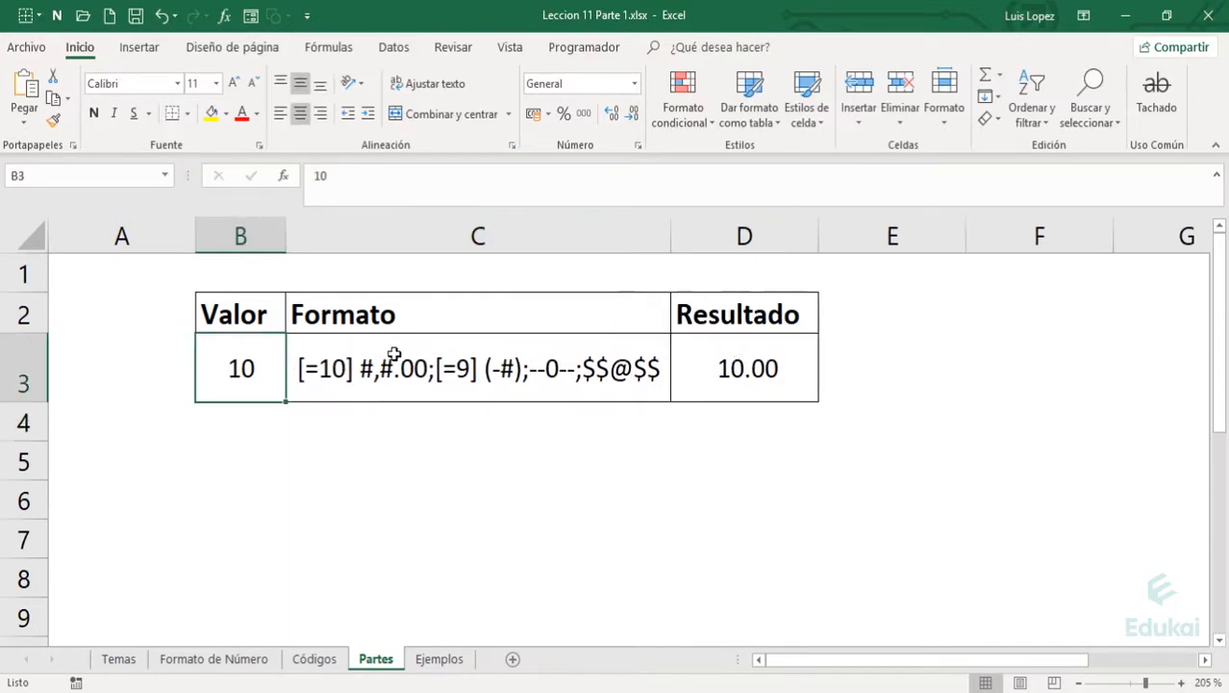
Test the two-condition format code by entering 9 and then 0 as the value in B3.
text(9)
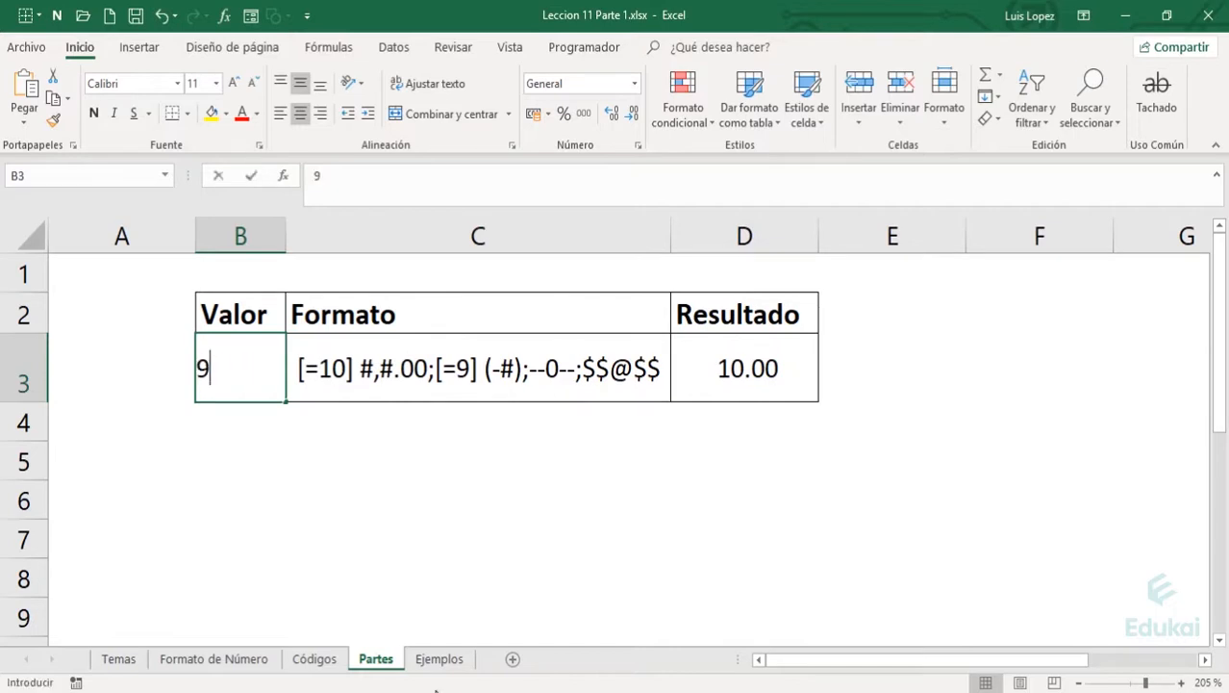
key(Return)
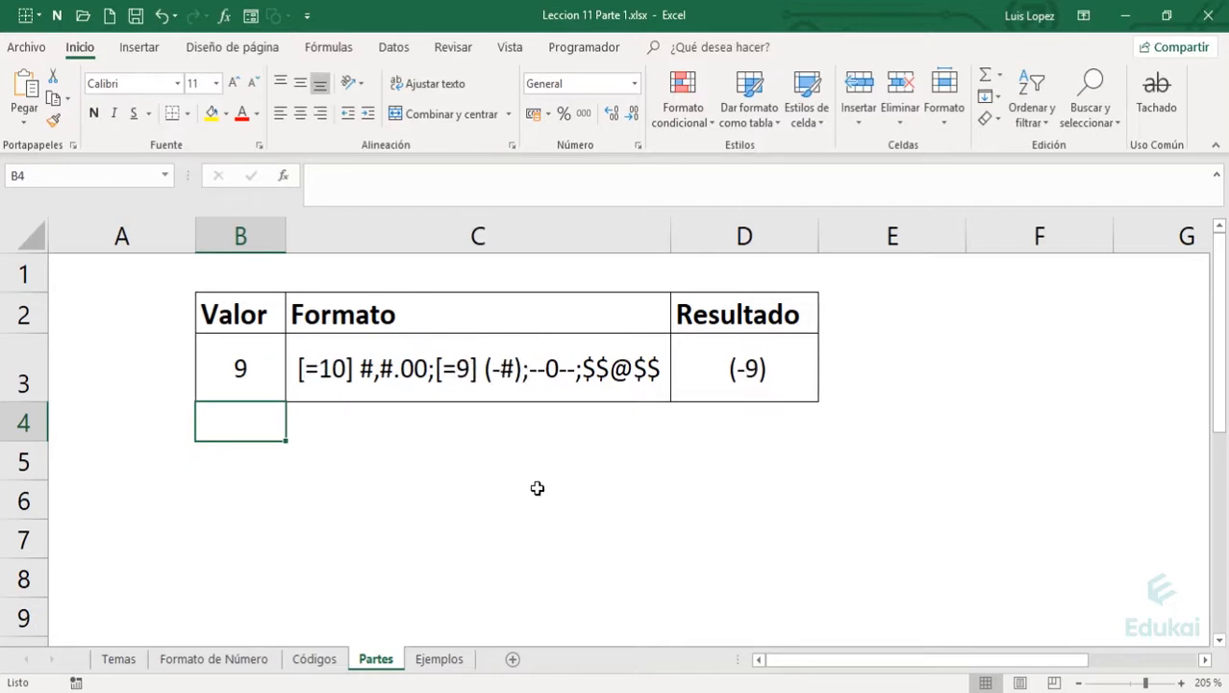
click(258, 369)
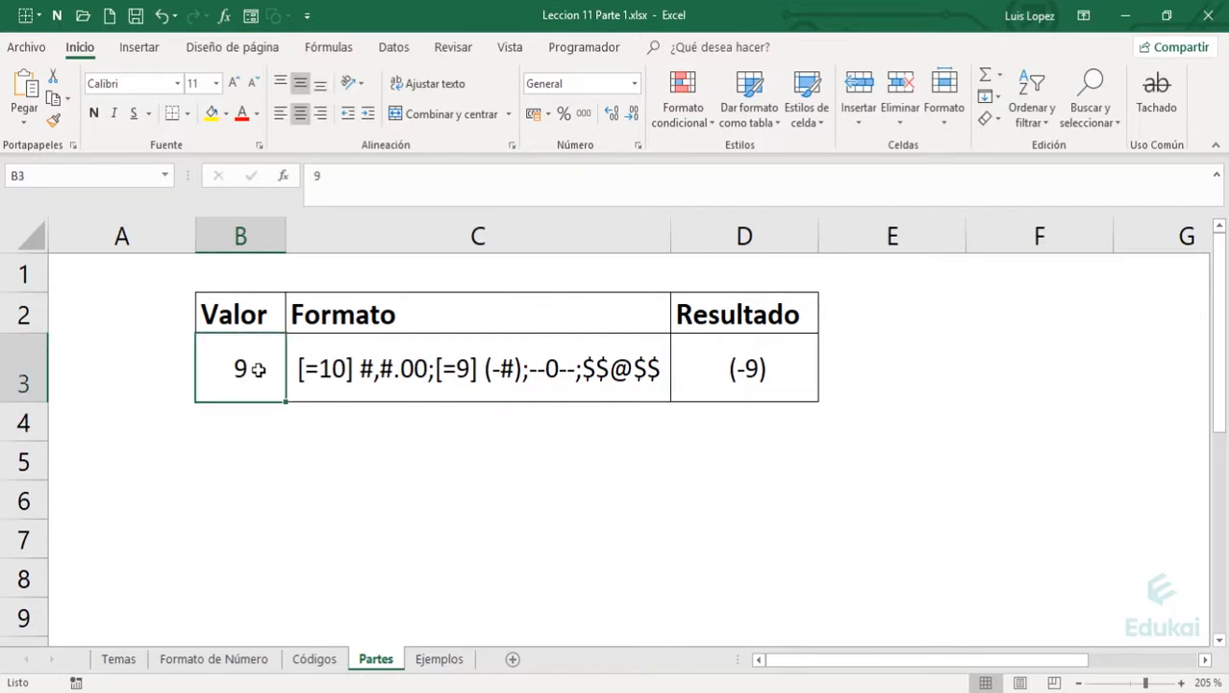
text(0)
key(Return)
click(258, 370)
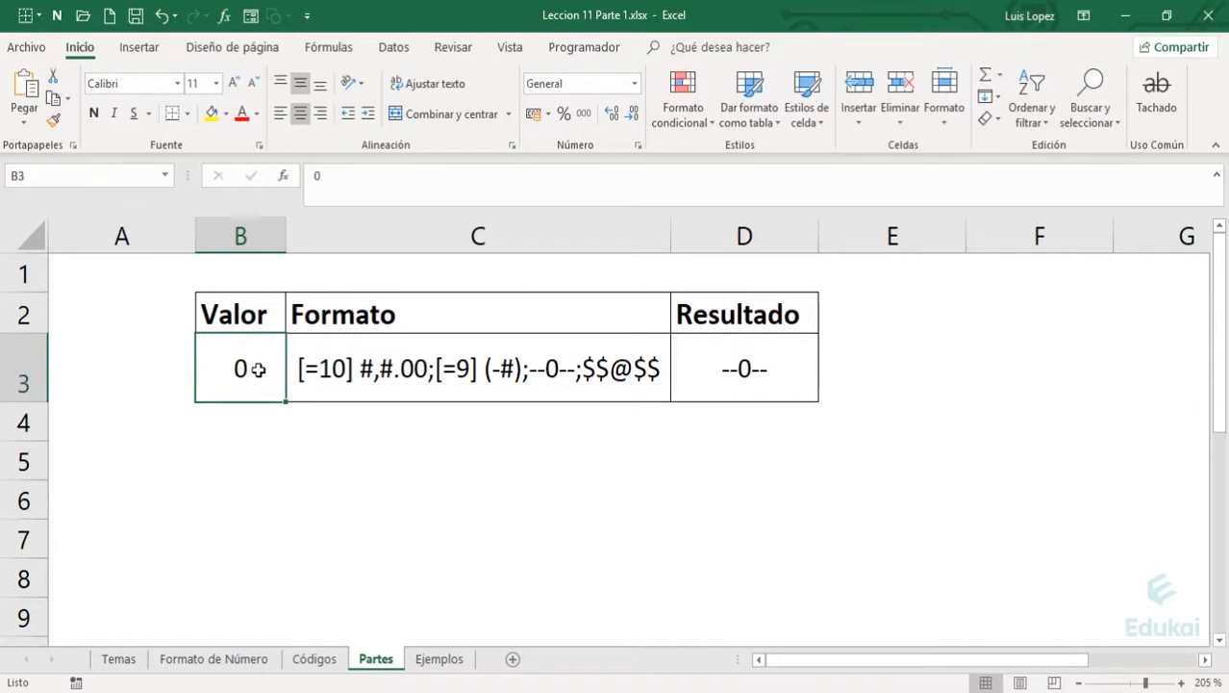
Enter texto as the value in B3 to test the $$@$$ text section of the format code.
text(texto)
key(Return)
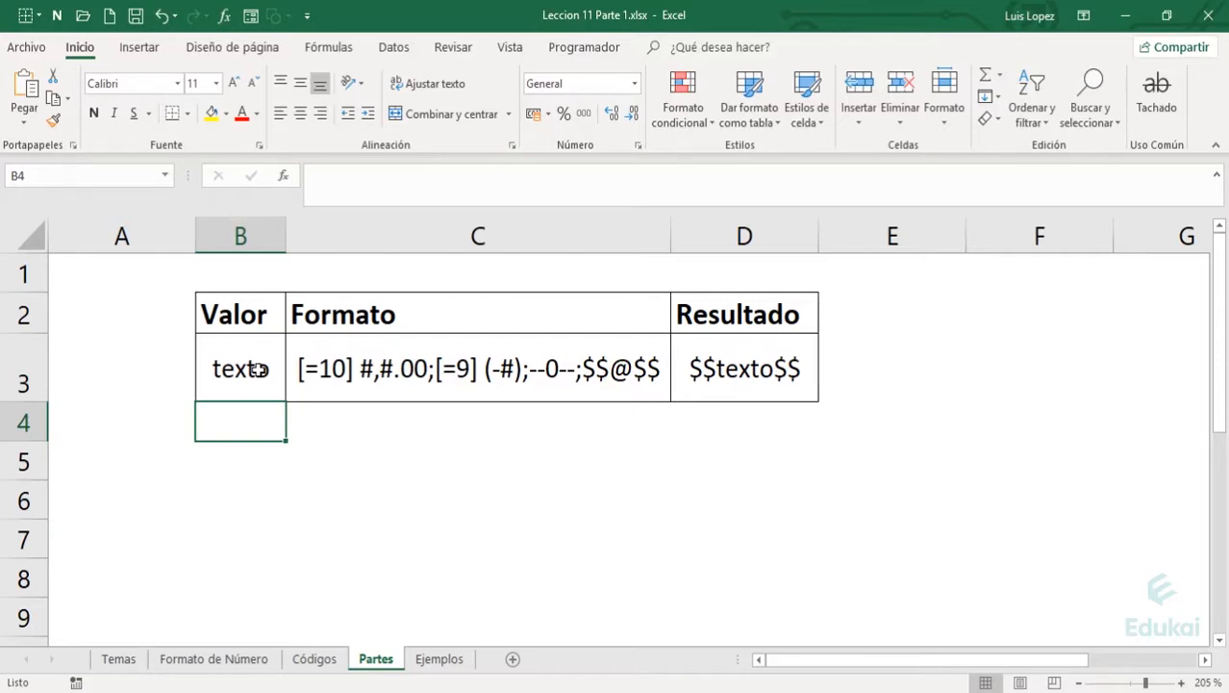
Open the Ejemplos sheet and examine the format code, value and result of the first Usando Texto example in row 4.
key(ctrl+Page_Down)
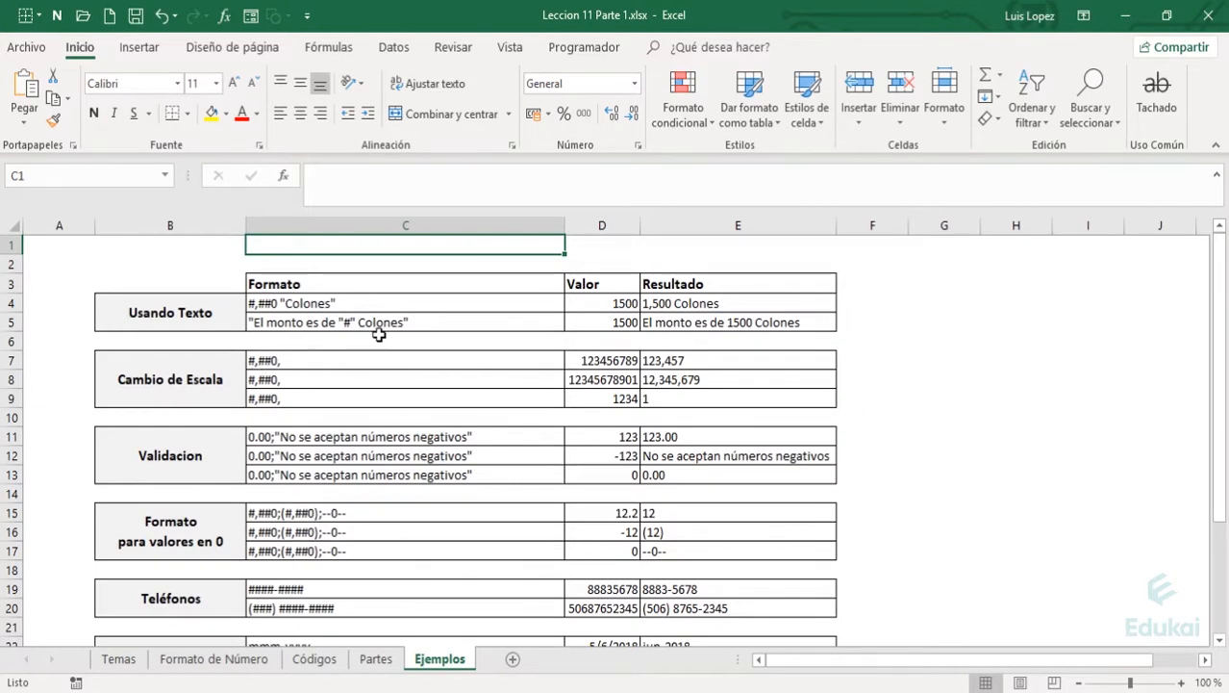
scroll(375, 331, up, 4)
scroll(486, 348, up, 2)
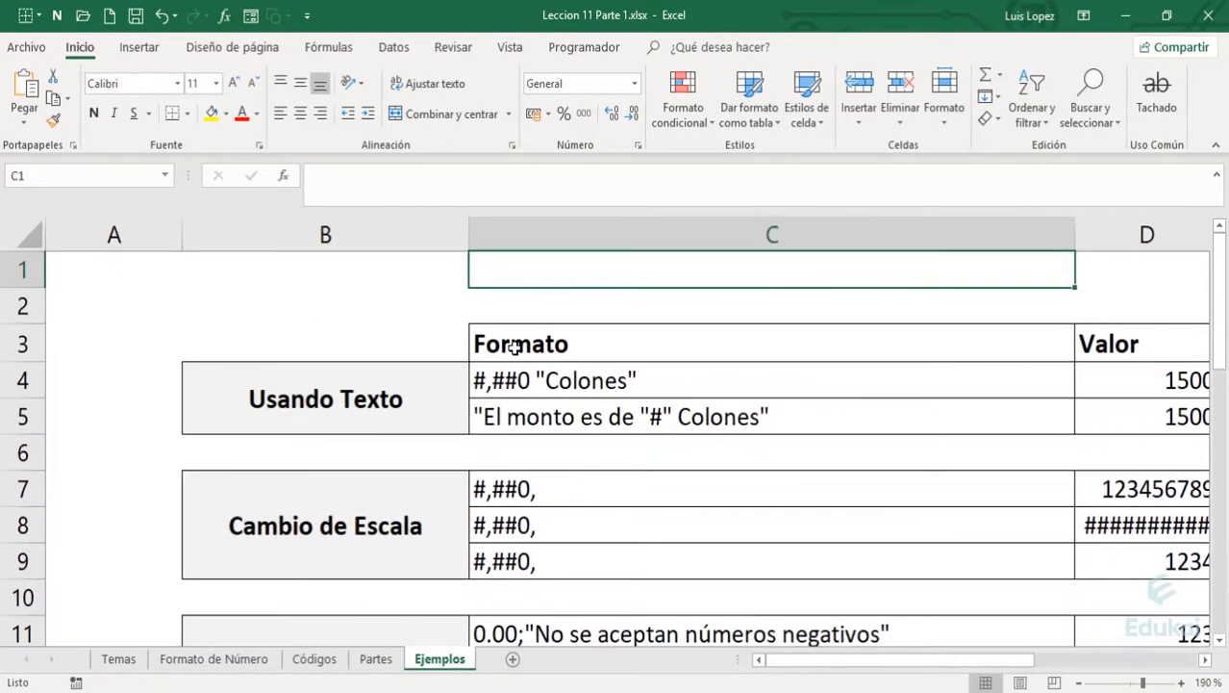
click(477, 377)
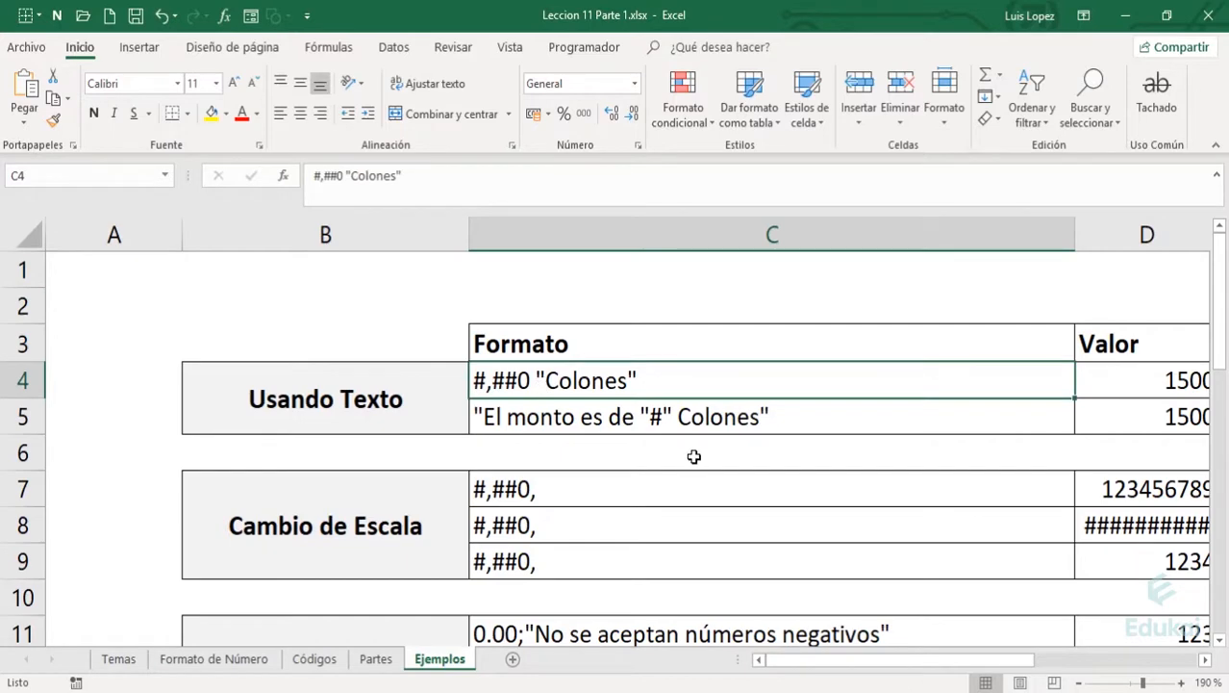
key(Right)
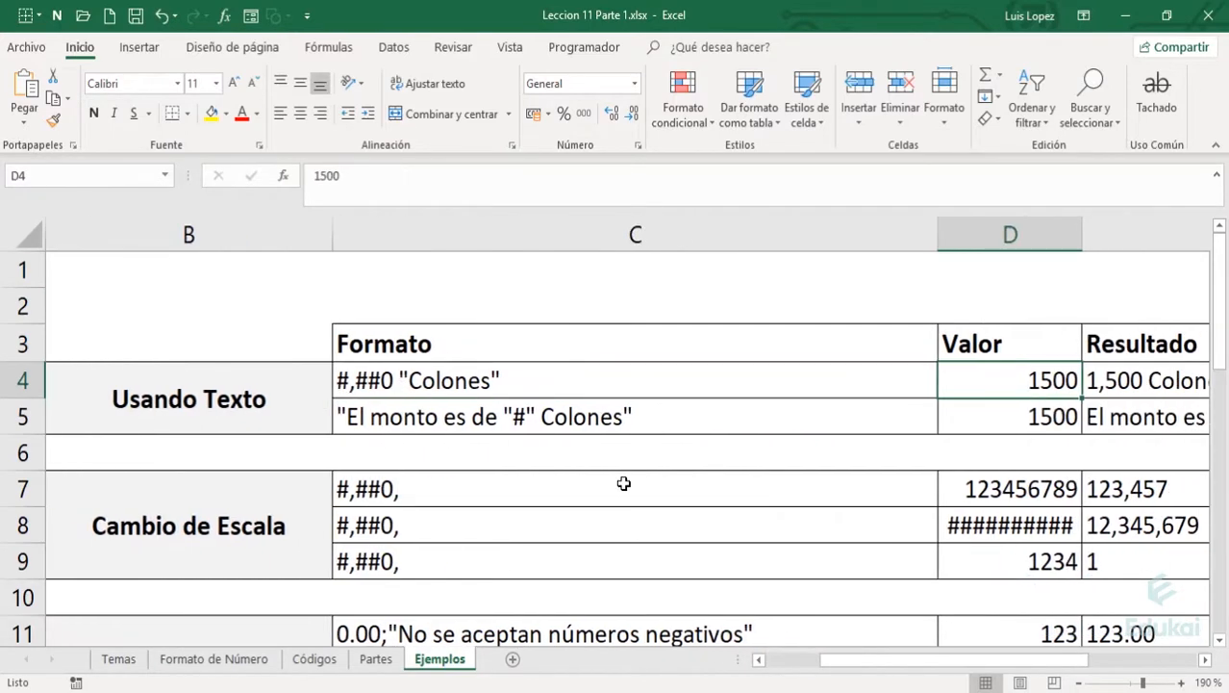
key(Right)
key(Left)
key(Left)
key(Left)
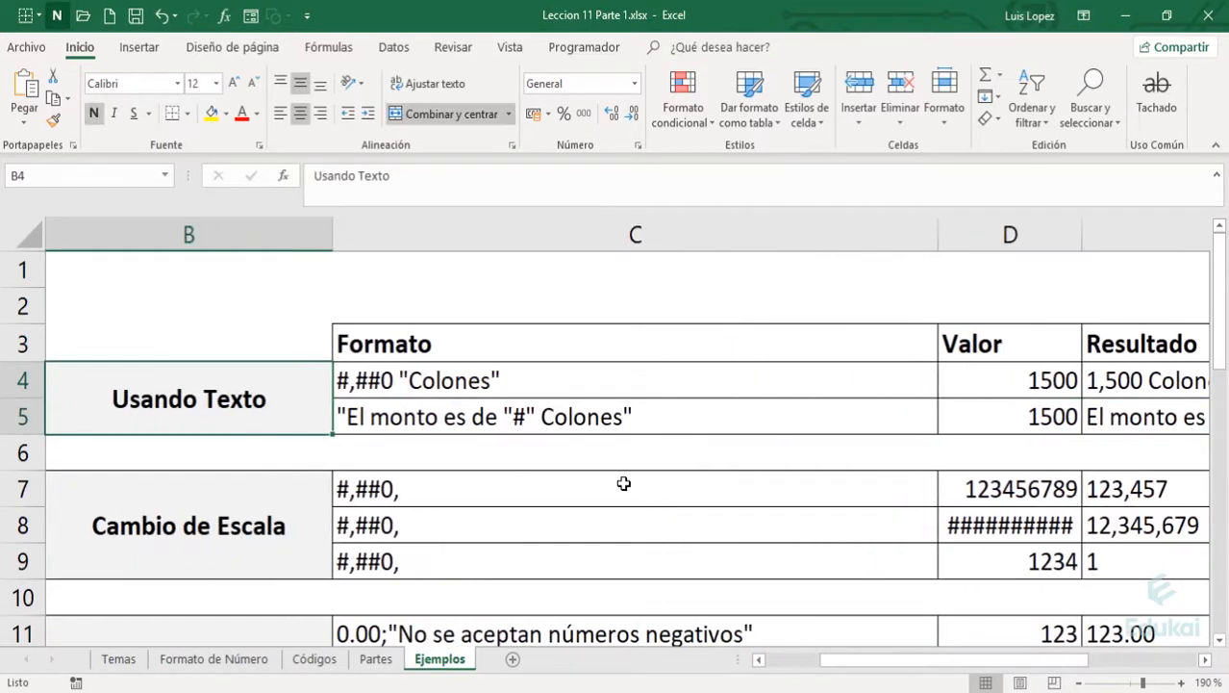
key(Right)
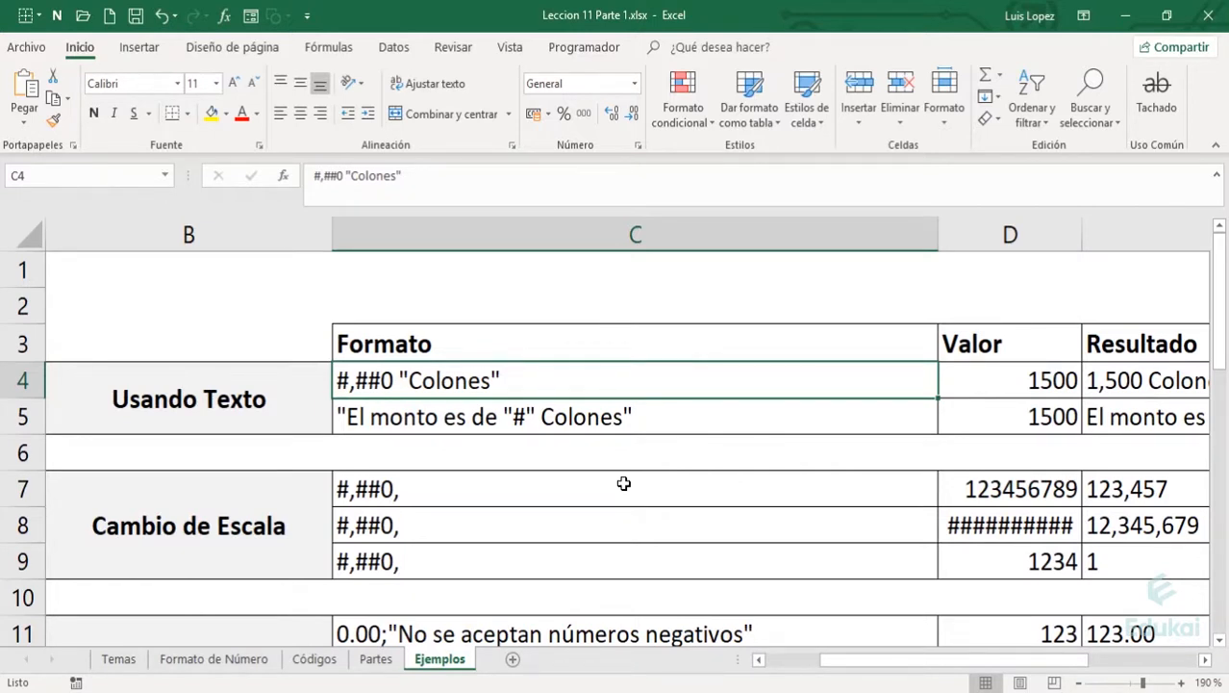
key(Right)
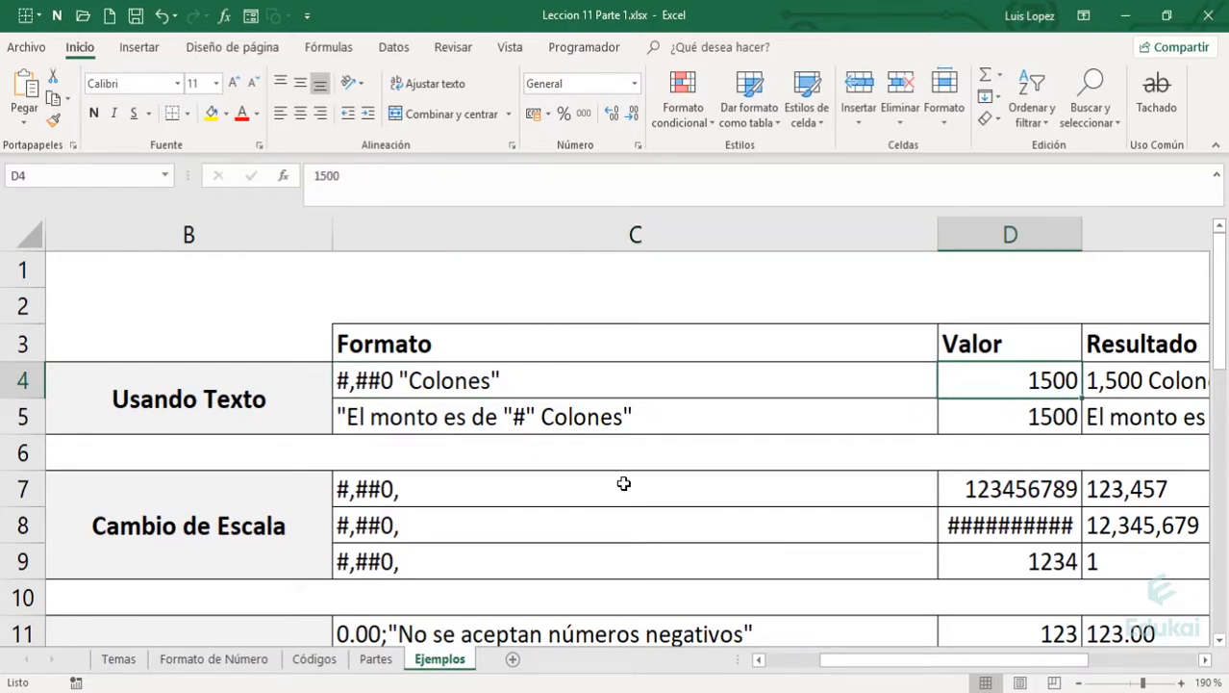
key(Right)
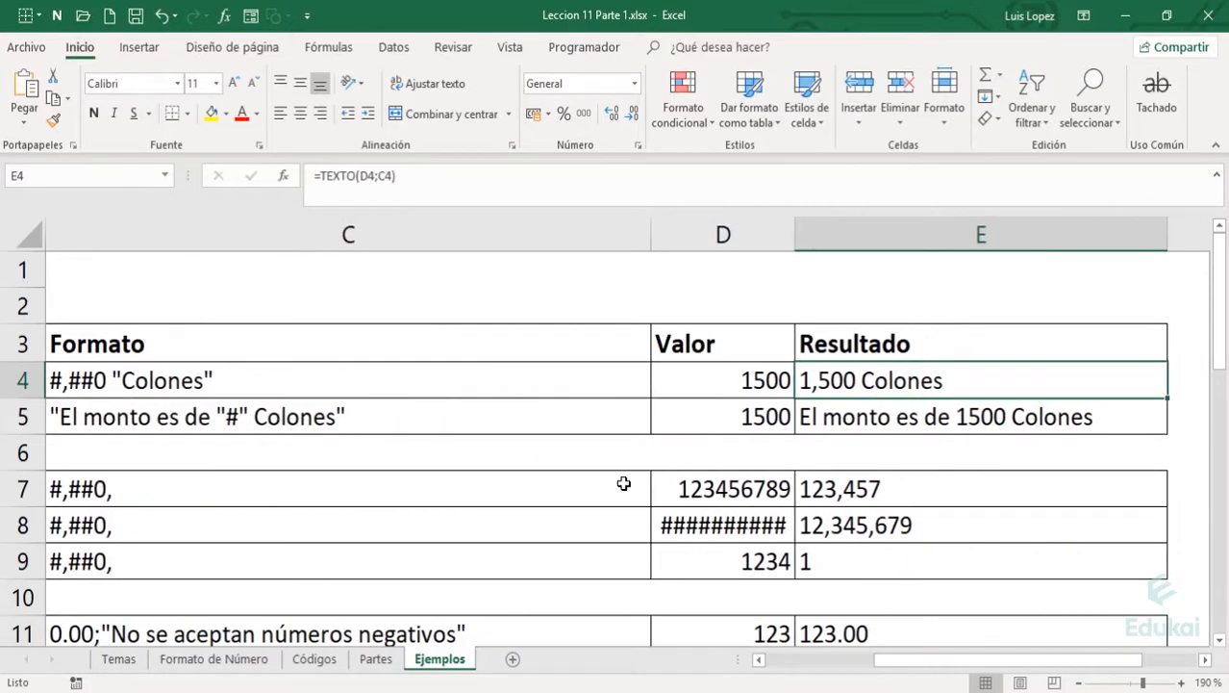
Replace the 0 with # in the C4 format code so that it reads #,### "Colones".
key(Left)
key(Left)
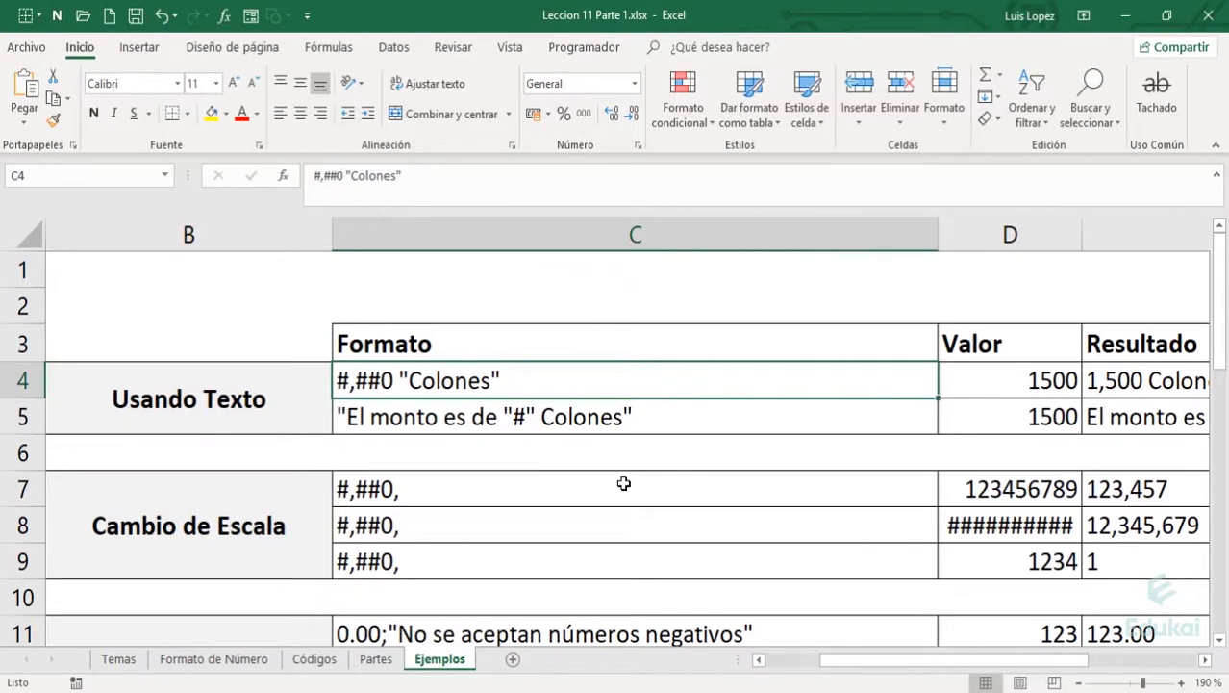
key(F2)
key(Left)
key(Left)
key(Left)
key(Left)
key(Left)
key(Left)
key(Left)
key(Left)
key(Left)
key(Left)
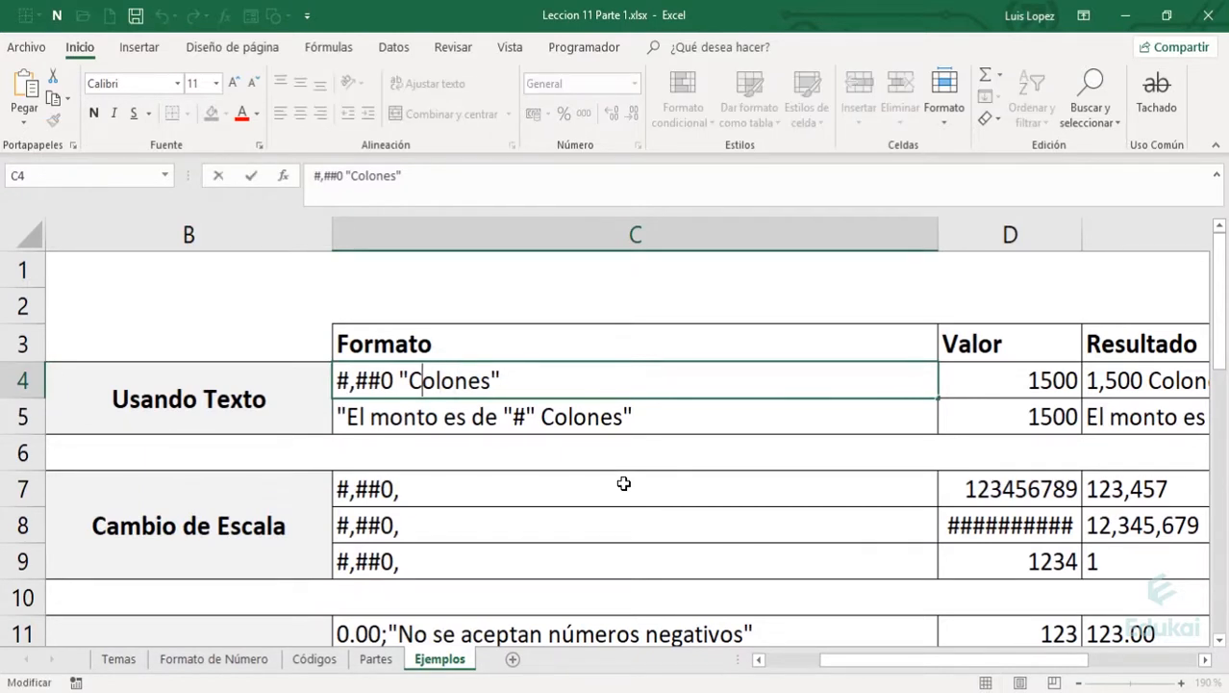
key(BackSpace)
text(#)
key(Return)
Inspect the TEXTO formula in E4 and the number format options for D4, leaving both as they are.
key(Right)
key(Up)
key(Right)
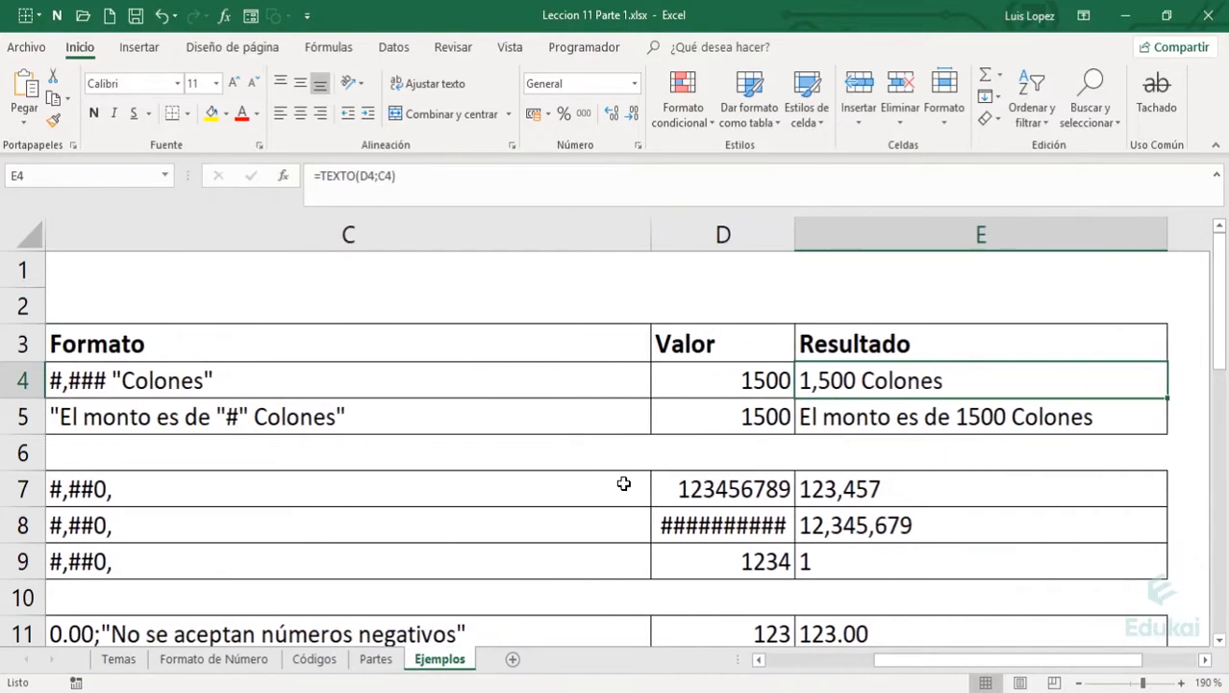
key(F2)
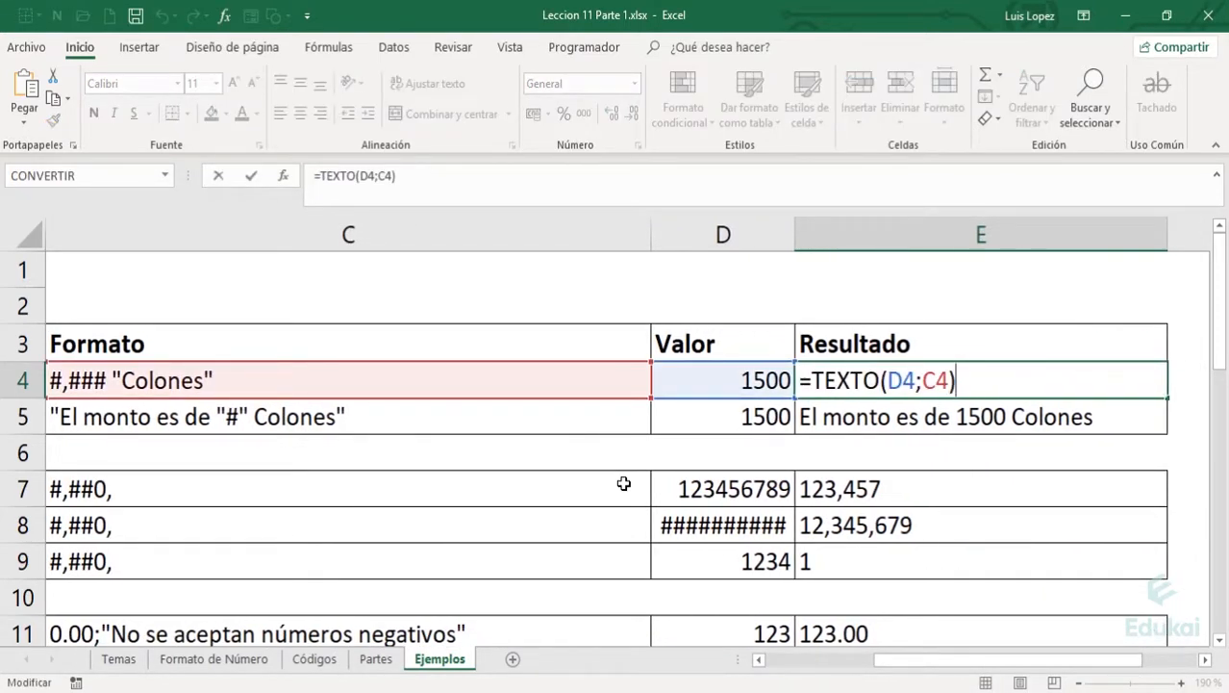
key(Escape)
key(Left)
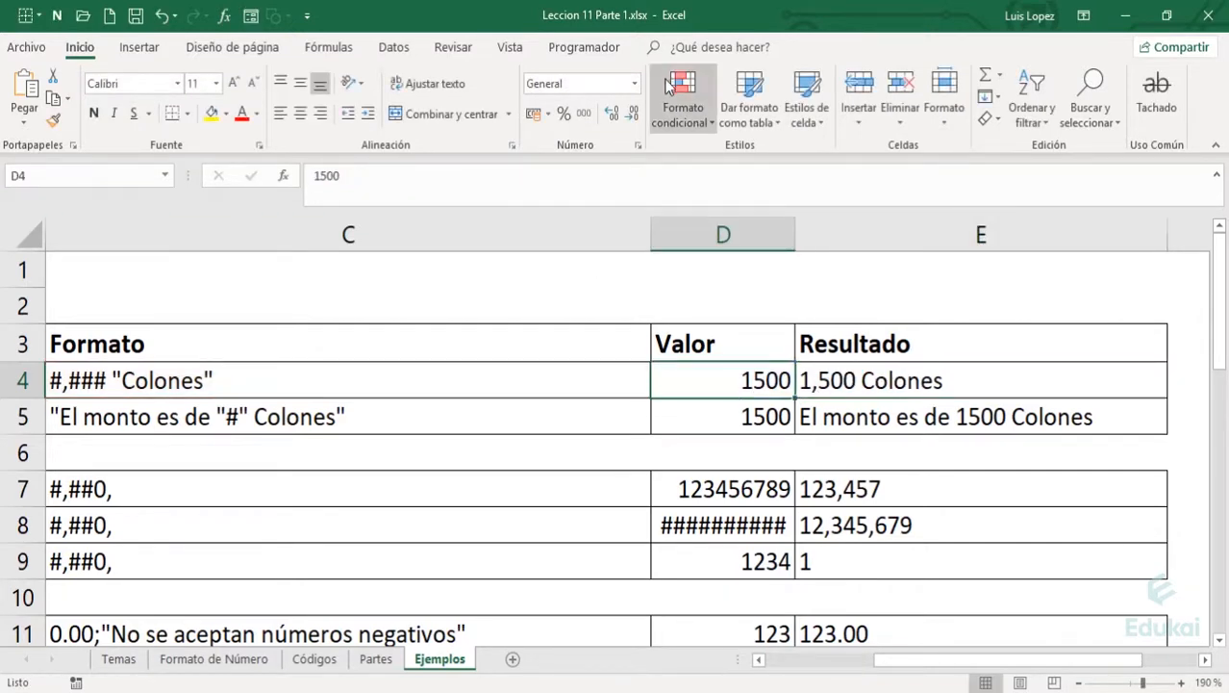
click(634, 83)
key(Escape)
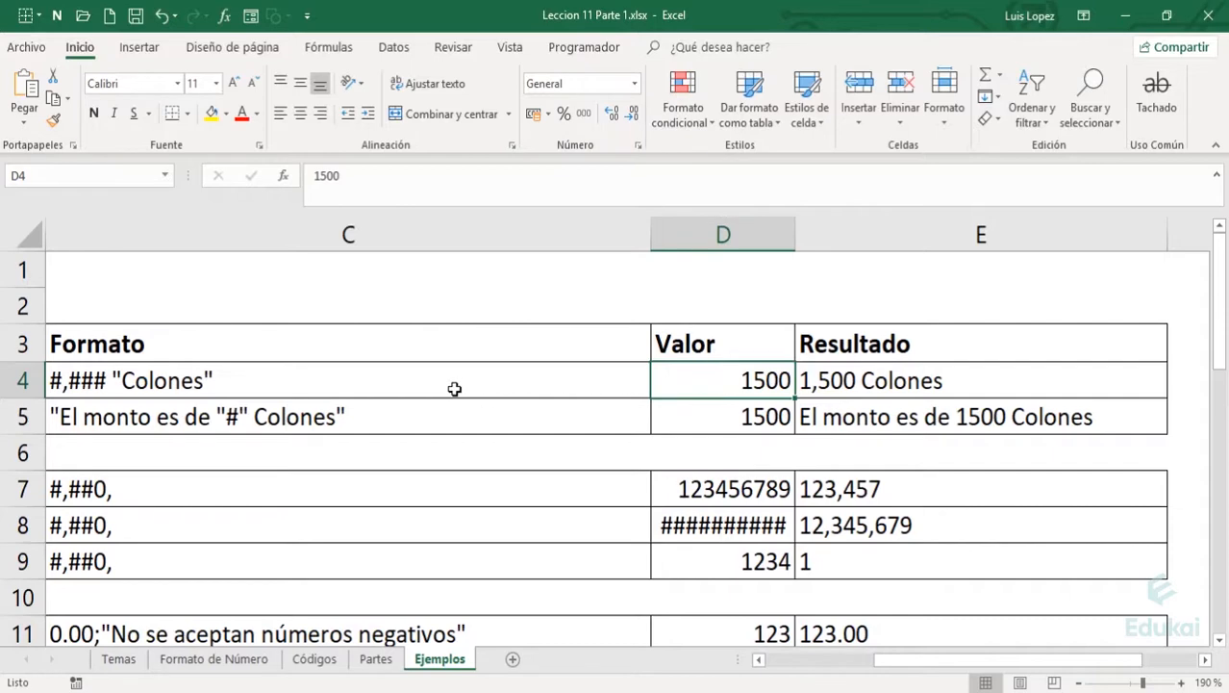
click(453, 387)
key(Left)
key(Right)
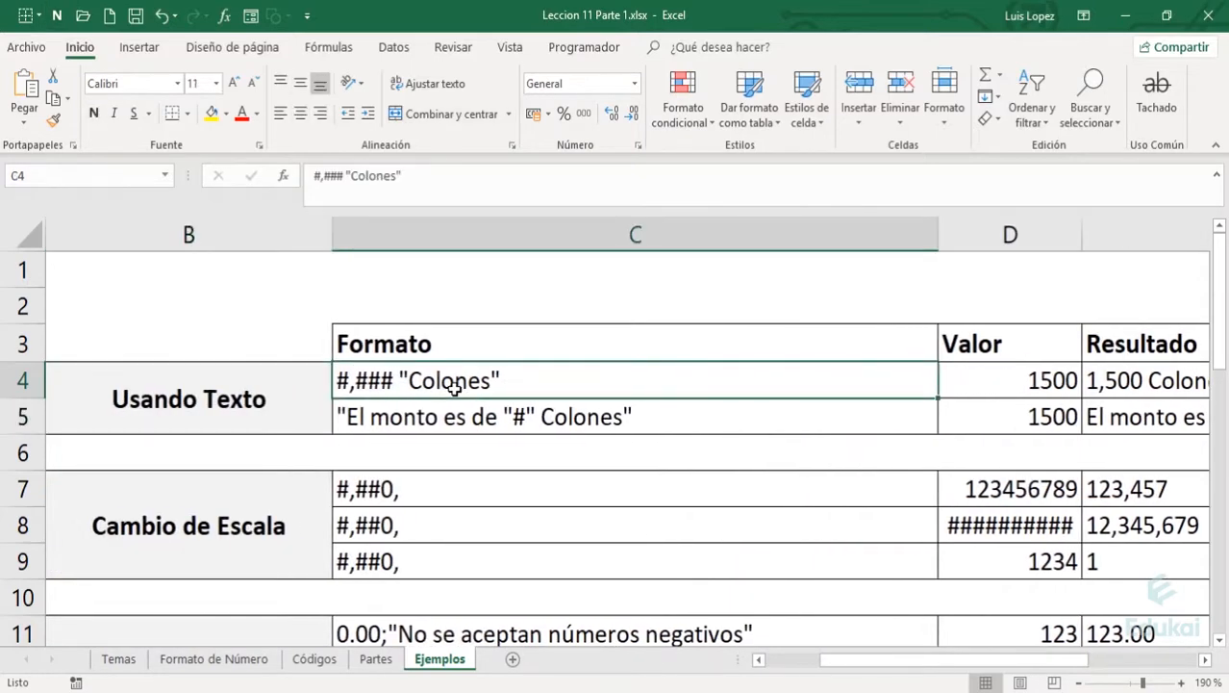
Highlight the comma and the ### placeholders in the C4 format code, leaving the code as it is.
key(F2)
key(Left)
key(Left)
key(Left)
key(Left)
key(Left)
key(Left)
key(Left)
key(Left)
key(Left)
key(Left)
key(Left)
key(Left)
key(Left)
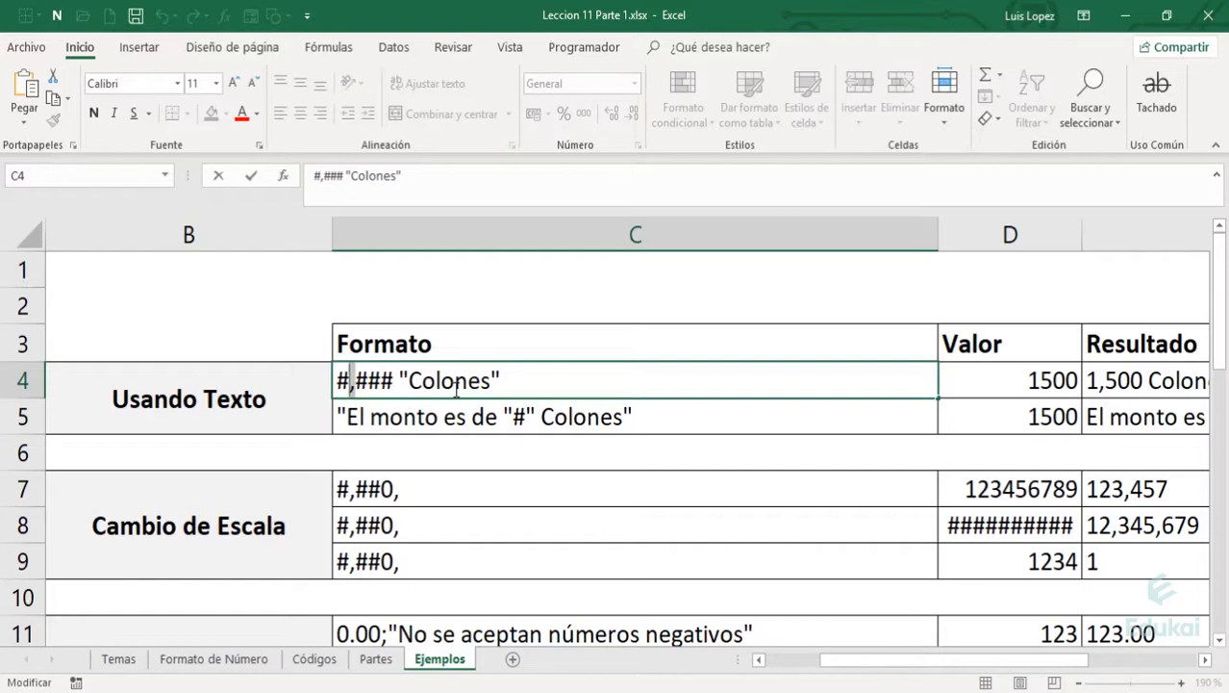
key(Left)
key(shift+Left)
key(Right)
key(Right)
key(shift+Right)
key(shift+Right)
key(shift+Right)
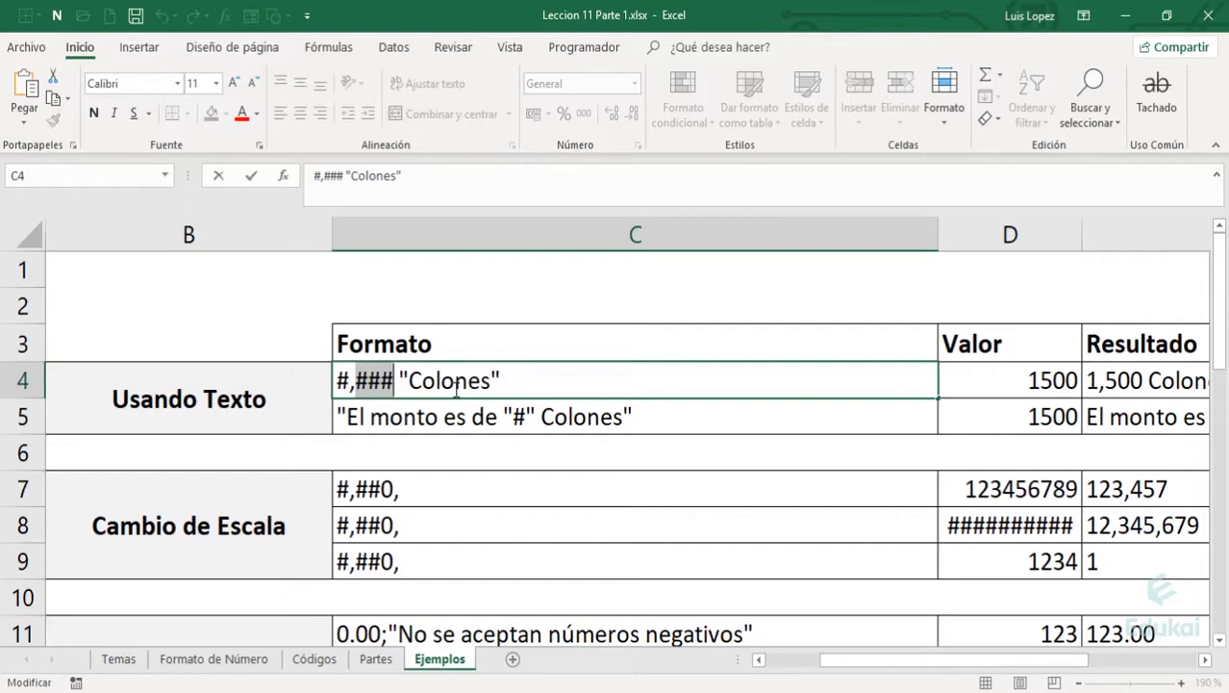
key(Escape)
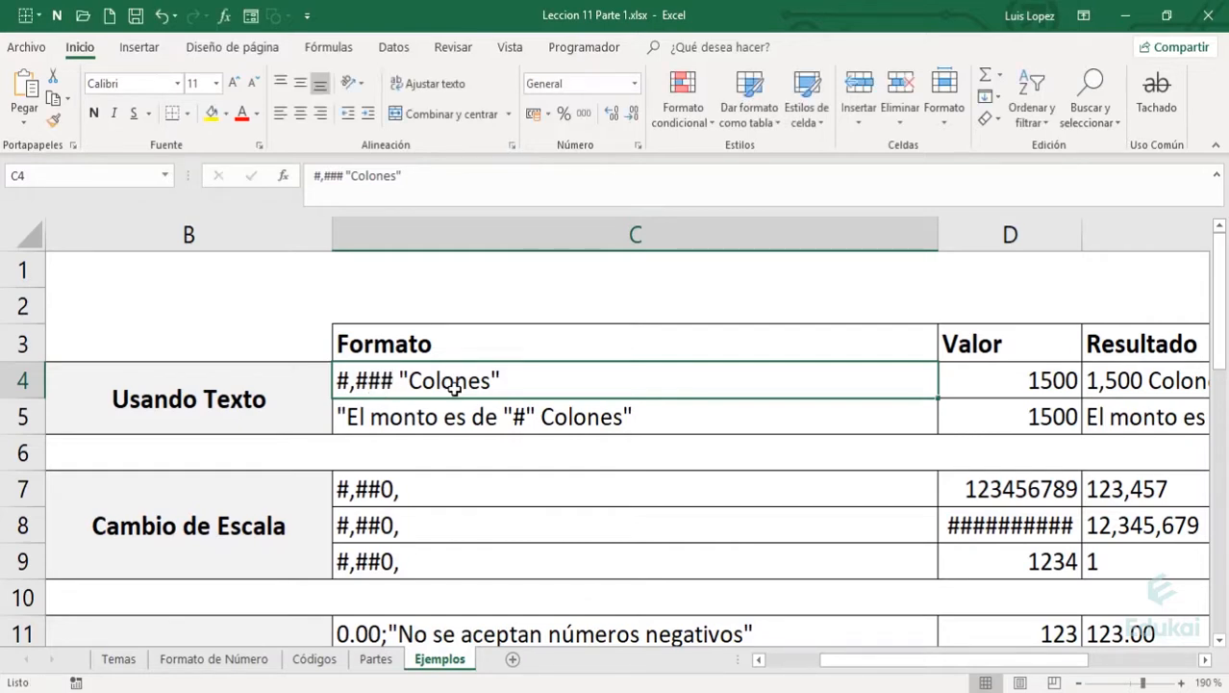
Replace the last # with 0 in the C4 format code so that it reads #,##0 "Colones".
key(Right)
key(Right)
key(Left)
key(Left)
key(Left)
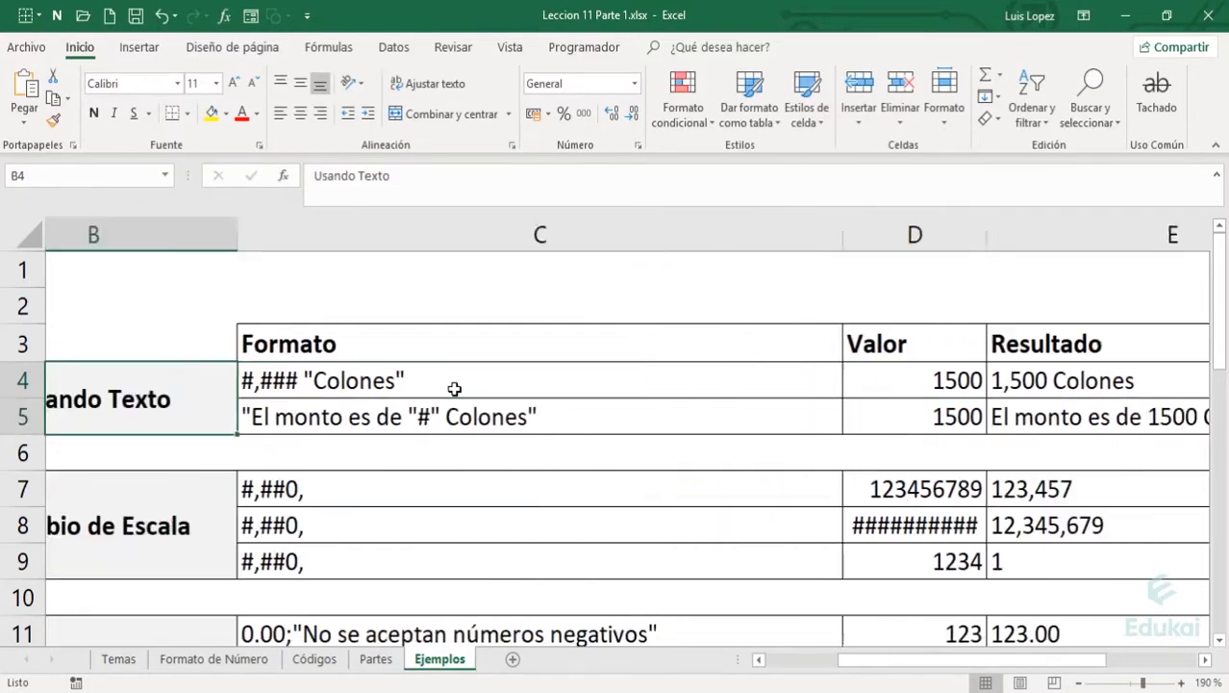
key(Right)
key(F2)
key(Left)
key(Left)
key(Left)
key(Left)
key(Left)
key(Left)
key(Left)
key(Left)
key(Left)
key(Left)
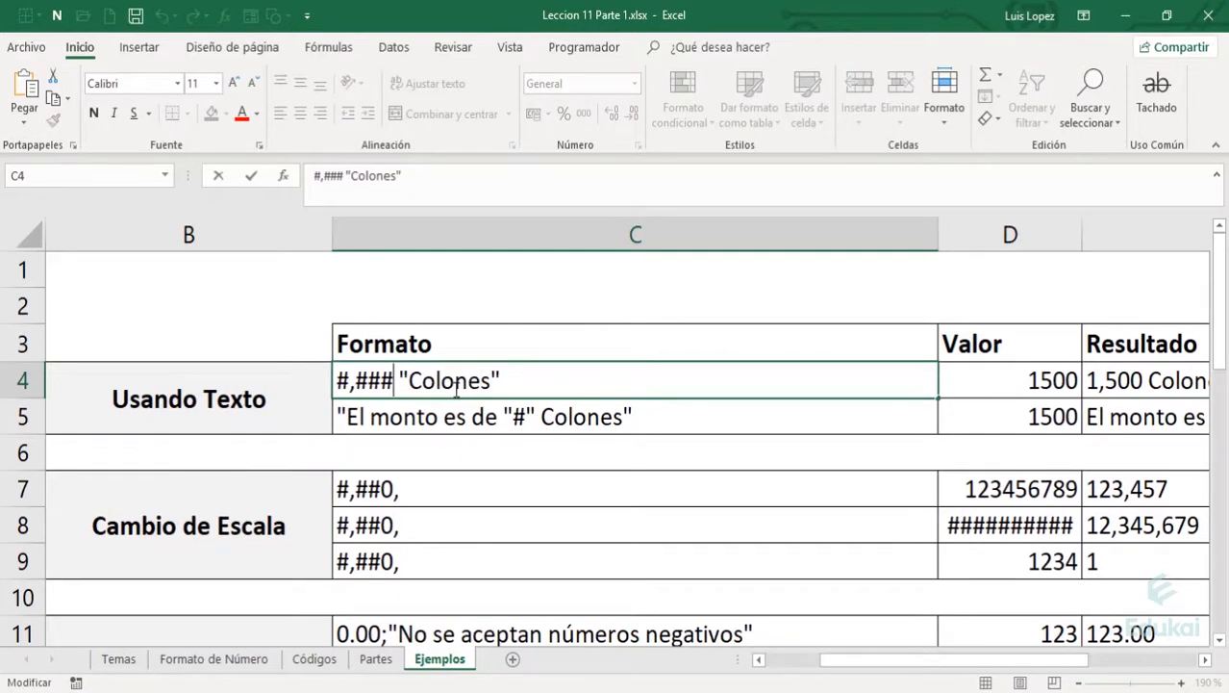
key(Left)
key(Left)
key(Right)
key(Right)
key(BackSpace)
text(0)
key(Return)
Set the value in D4 to 1505 to test the format code in C4.
click(455, 384)
click(986, 381)
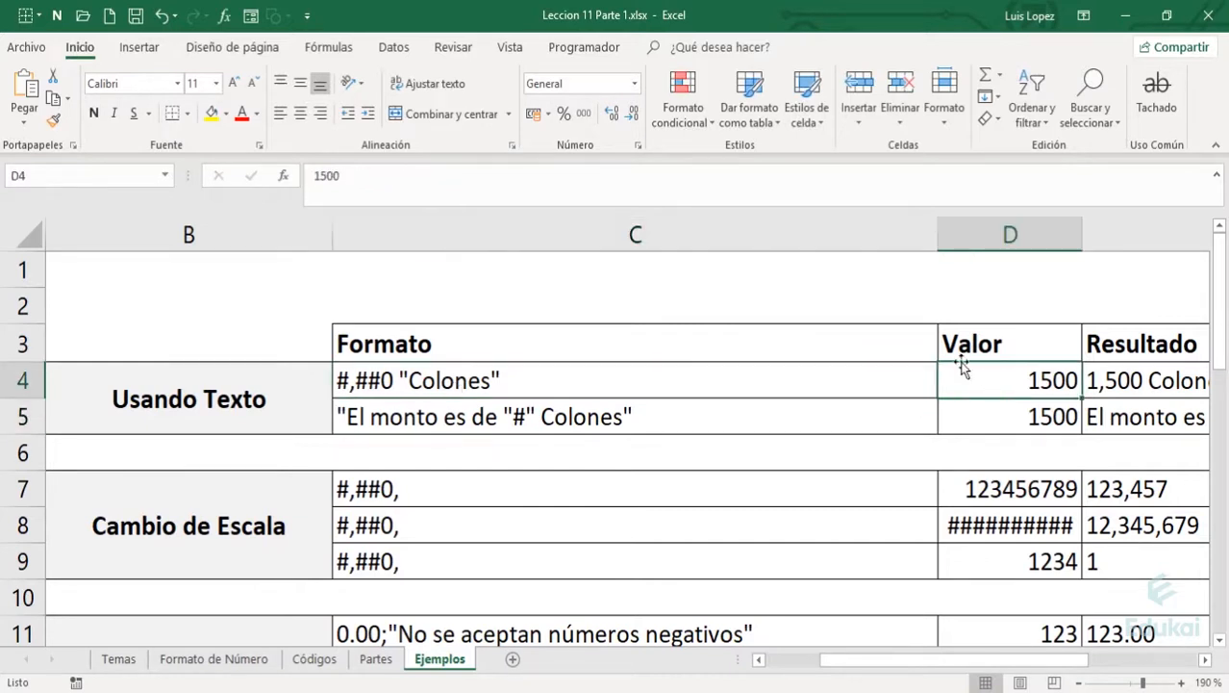
click(549, 191)
key(BackSpace)
text(5)
key(Return)
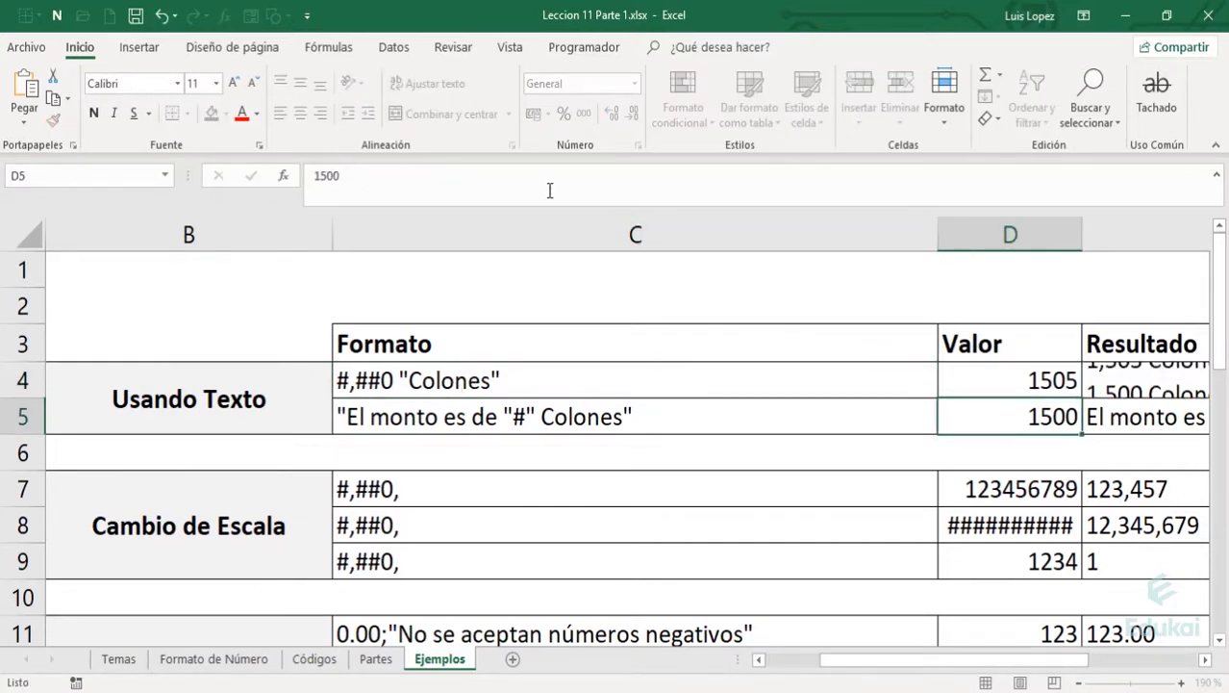
Compare the format code, value and TEXTO result of the row 4 example.
key(Left)
key(Left)
key(Right)
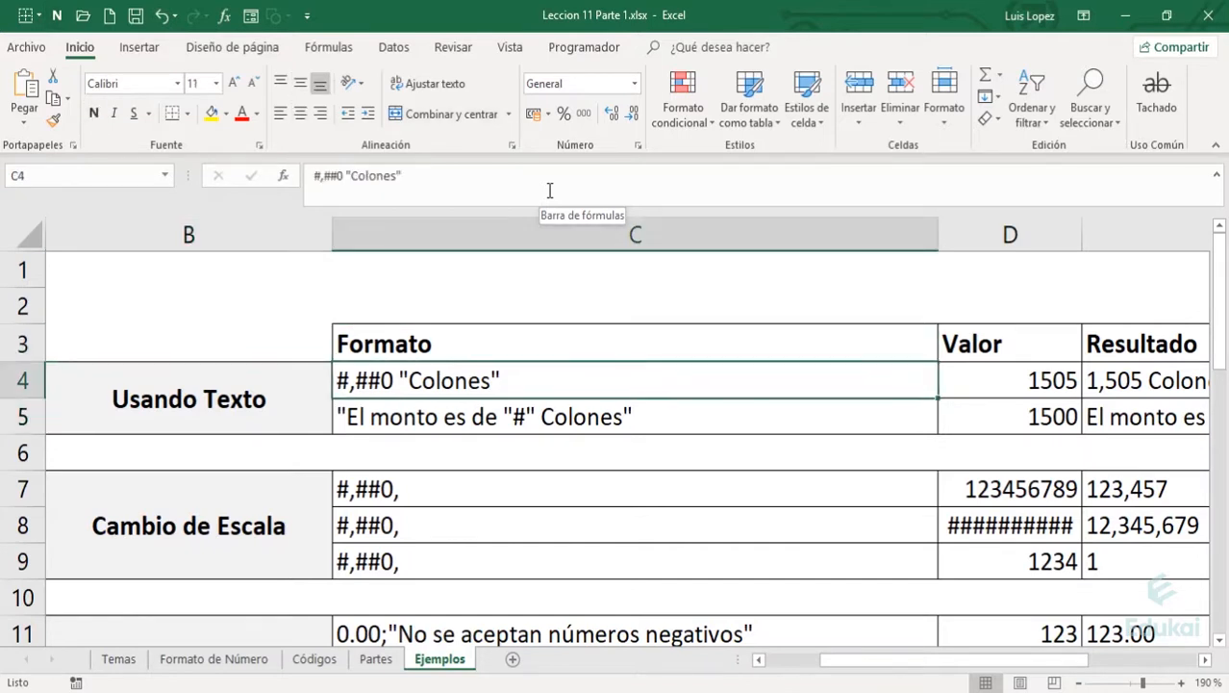
key(Right)
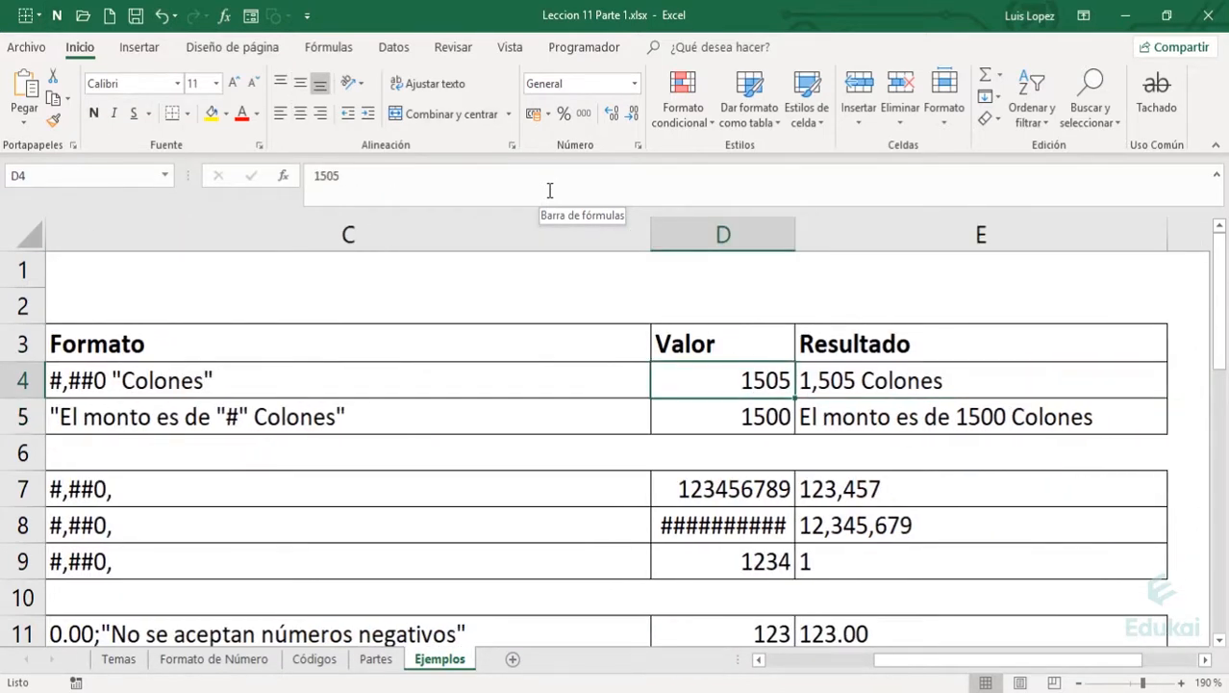
key(Right)
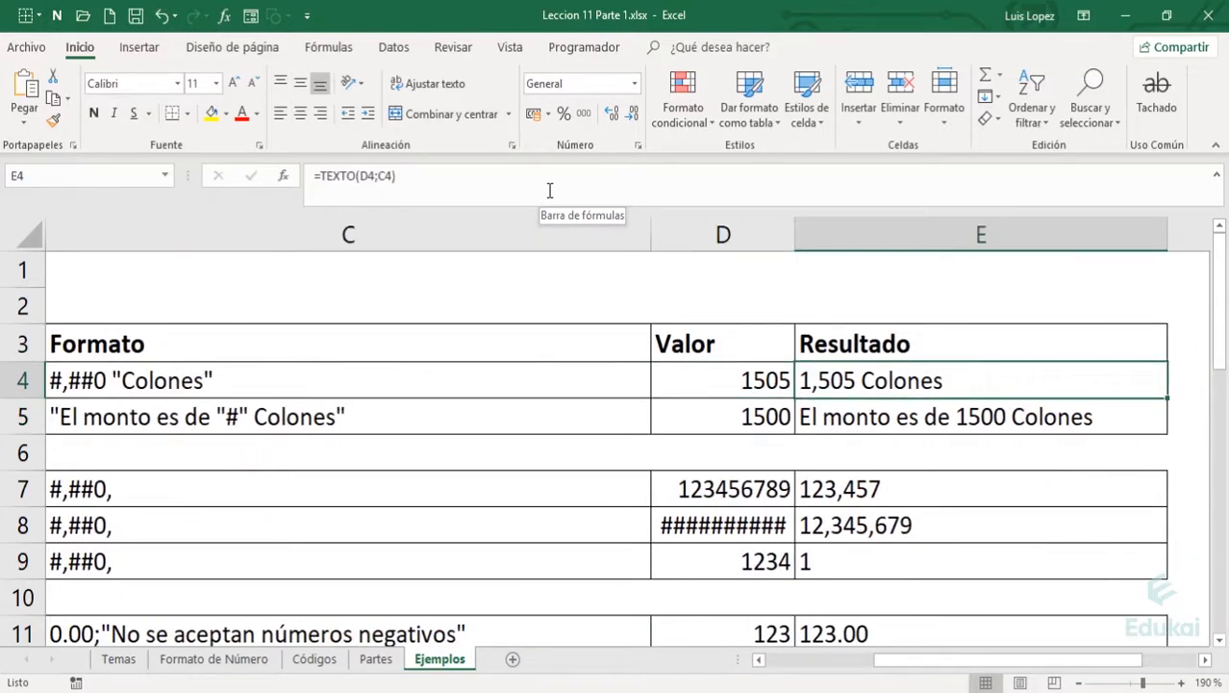
key(Left)
key(Left)
key(Left)
key(Right)
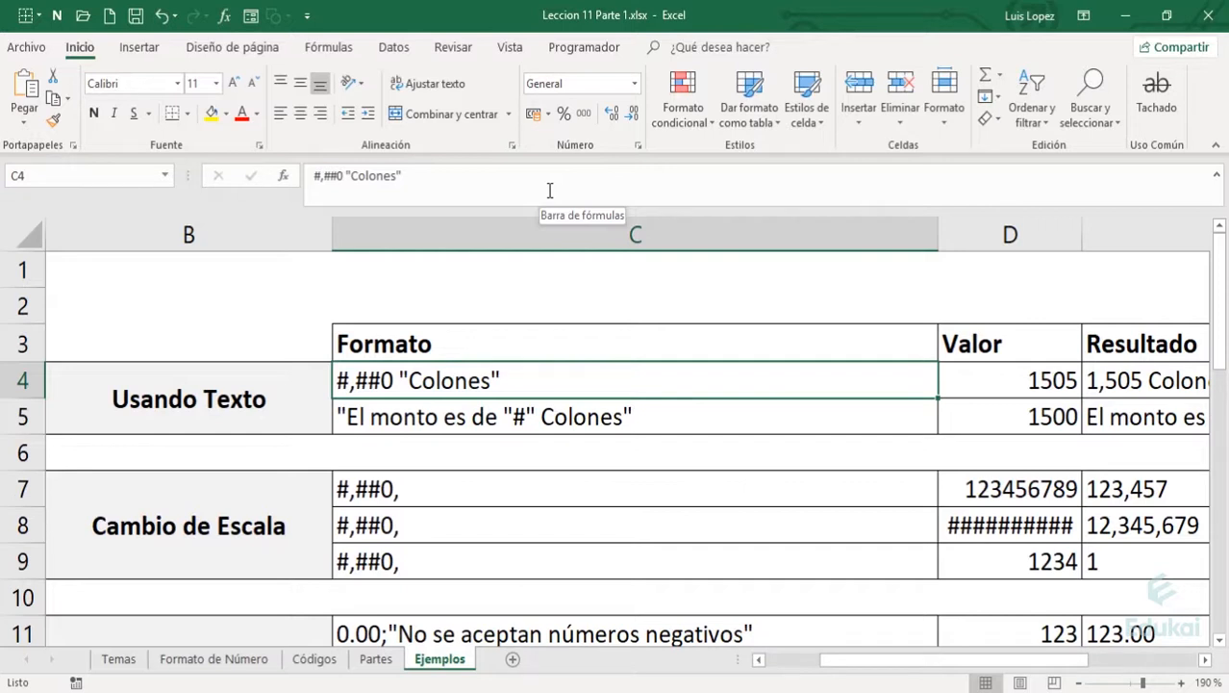
Highlight the quoted text parts and the # placeholder in the C5 format code, leaving the code as it is.
key(Down)
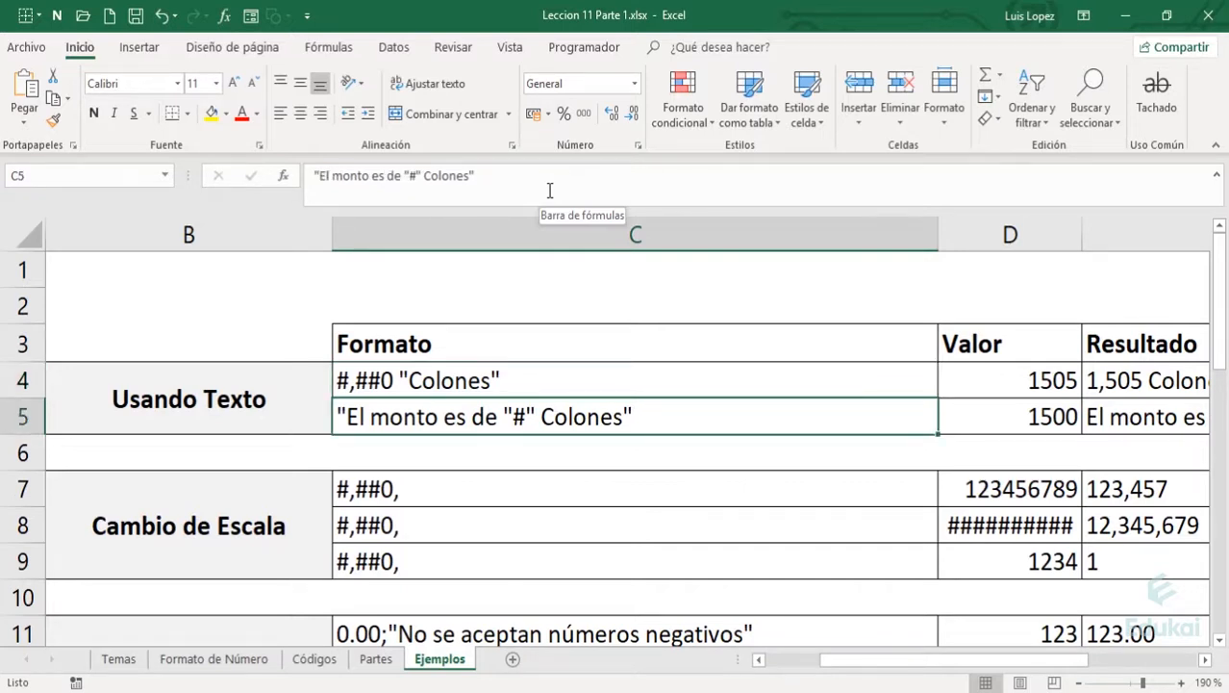
key(F2)
key(Left)
key(Left)
key(Left)
key(Left)
key(Left)
key(Left)
key(Left)
key(Left)
key(Left)
key(Left)
key(Left)
key(shift+Left)
key(shift+Left)
key(shift+Left)
key(shift+Left)
key(shift+Left)
key(shift+Left)
key(shift+Left)
key(shift+Left)
key(shift+Left)
key(shift+Left)
key(shift+Left)
key(shift+Left)
key(shift+Left)
key(shift+Left)
key(shift+Left)
key(shift+Left)
key(shift+Left)
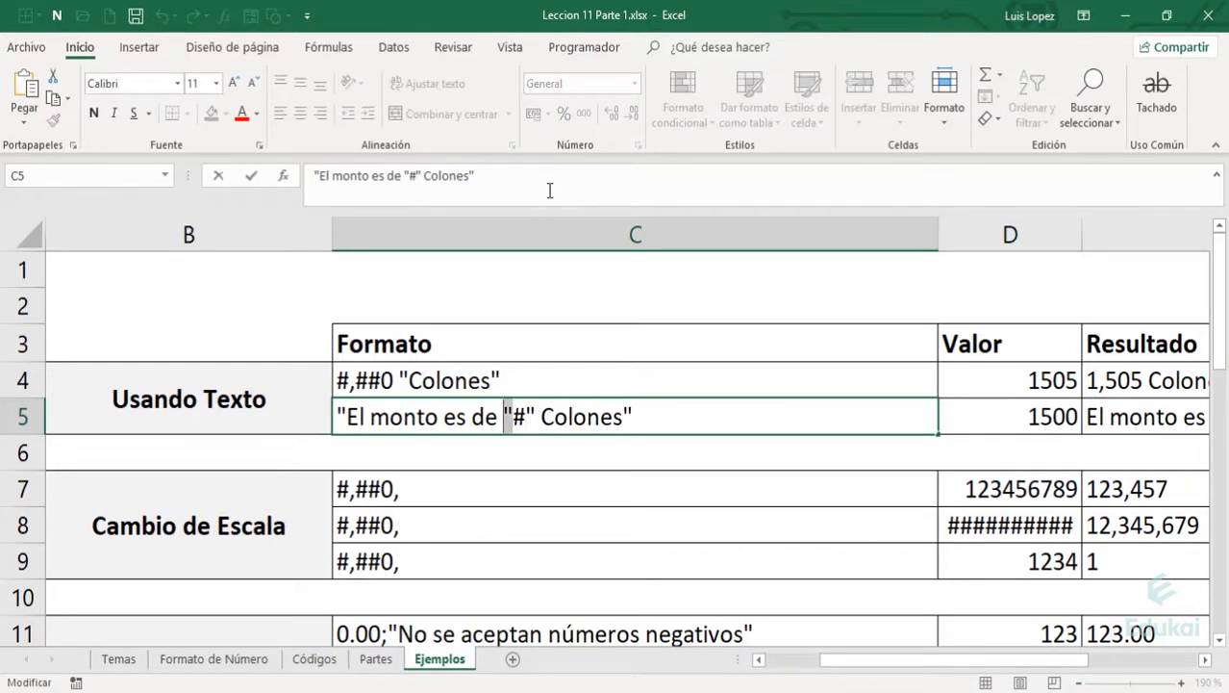
key(Right)
key(shift+Right)
key(Right)
key(shift+Right)
key(shift+Right)
key(shift+Right)
key(shift+Right)
key(shift+Right)
key(shift+Right)
key(shift+Right)
key(shift+Right)
key(shift+Right)
key(shift+Right)
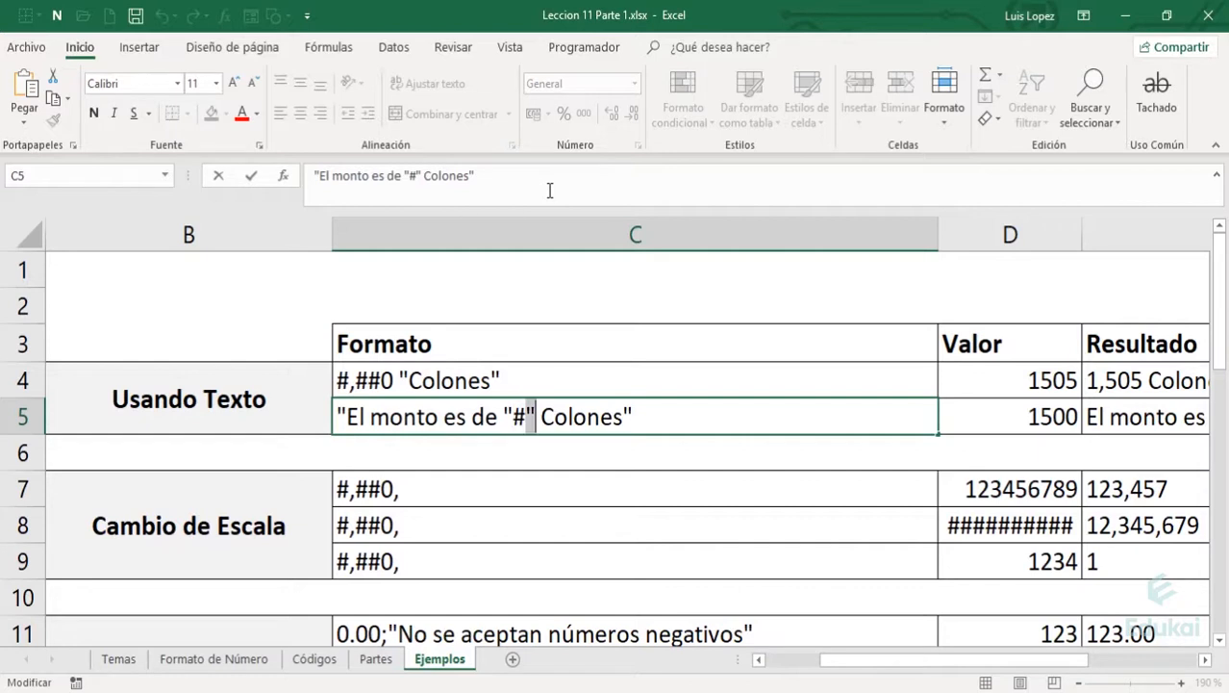
key(Right)
key(Left)
key(Left)
key(Escape)
Compare the value and TEXTO result of the row 5 example with its format code.
key(Right)
key(Right)
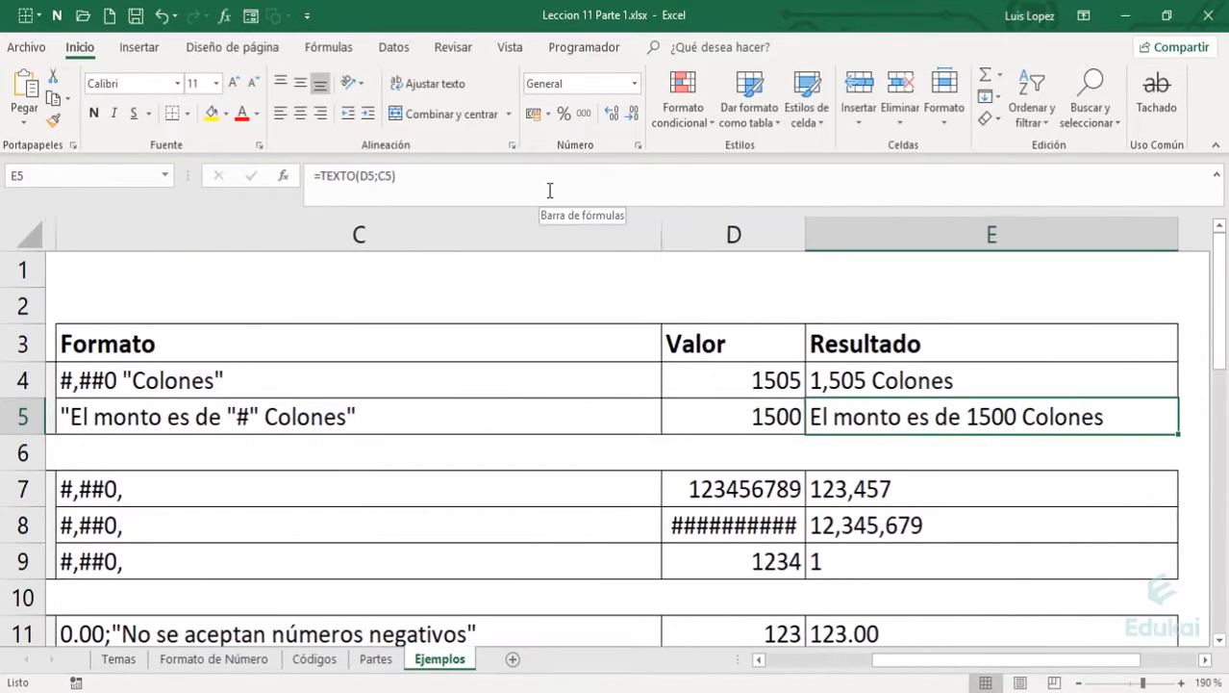
key(Left)
key(Left)
key(Left)
key(Left)
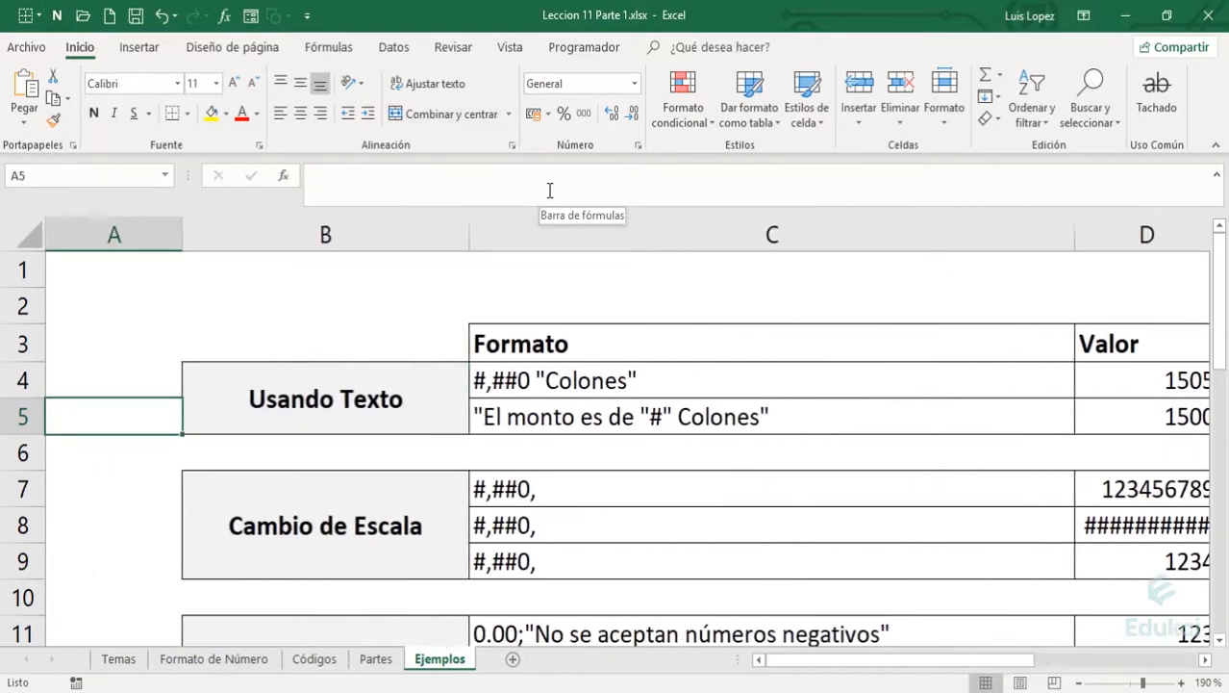
key(Right)
key(Right)
key(Right)
key(Right)
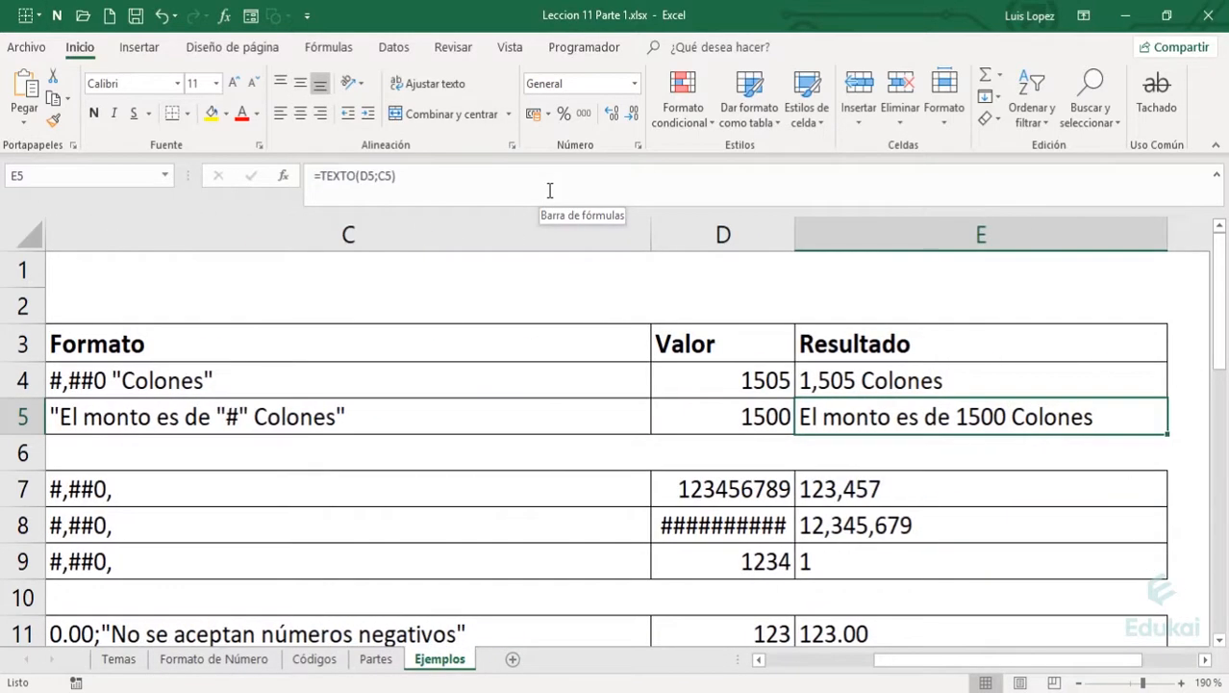
AutoFit the width of column D so its values are fully displayed.
double_click(795, 226)
key(Left)
key(Left)
key(Left)
key(Left)
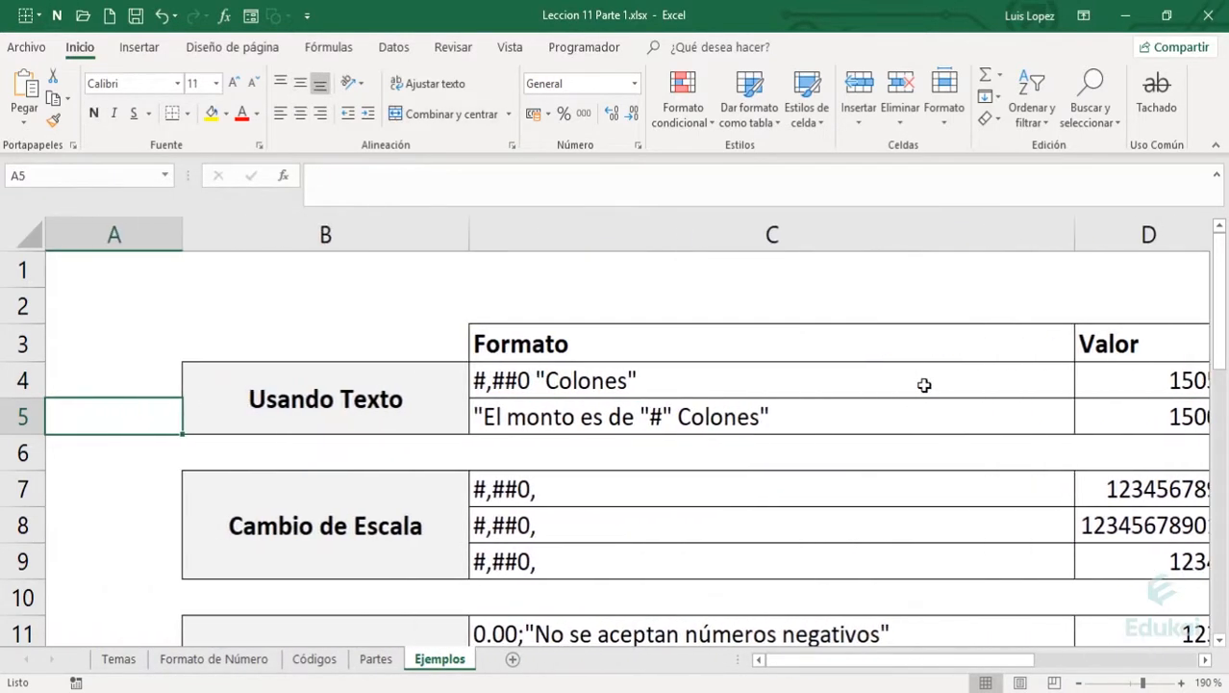
Examine the Cambio de Escala section and compare the format code, value and TEXTO result in row 7.
key(Right)
key(Down)
key(Down)
key(Down)
key(Up)
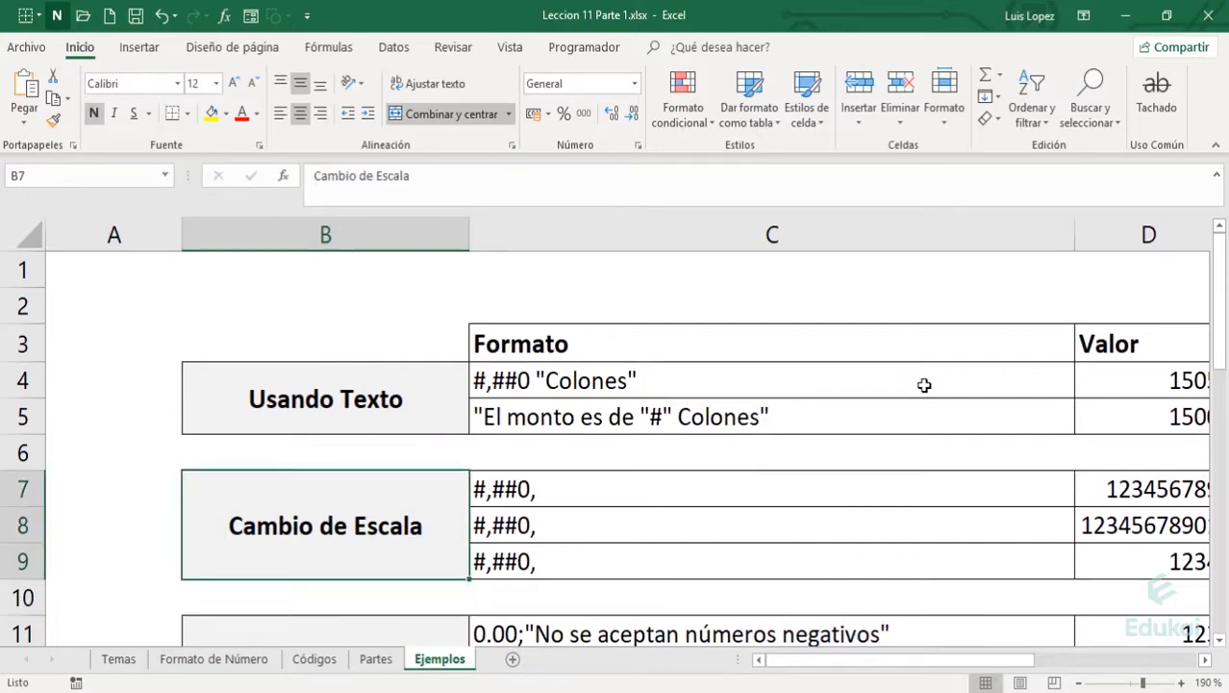
key(Right)
key(Up)
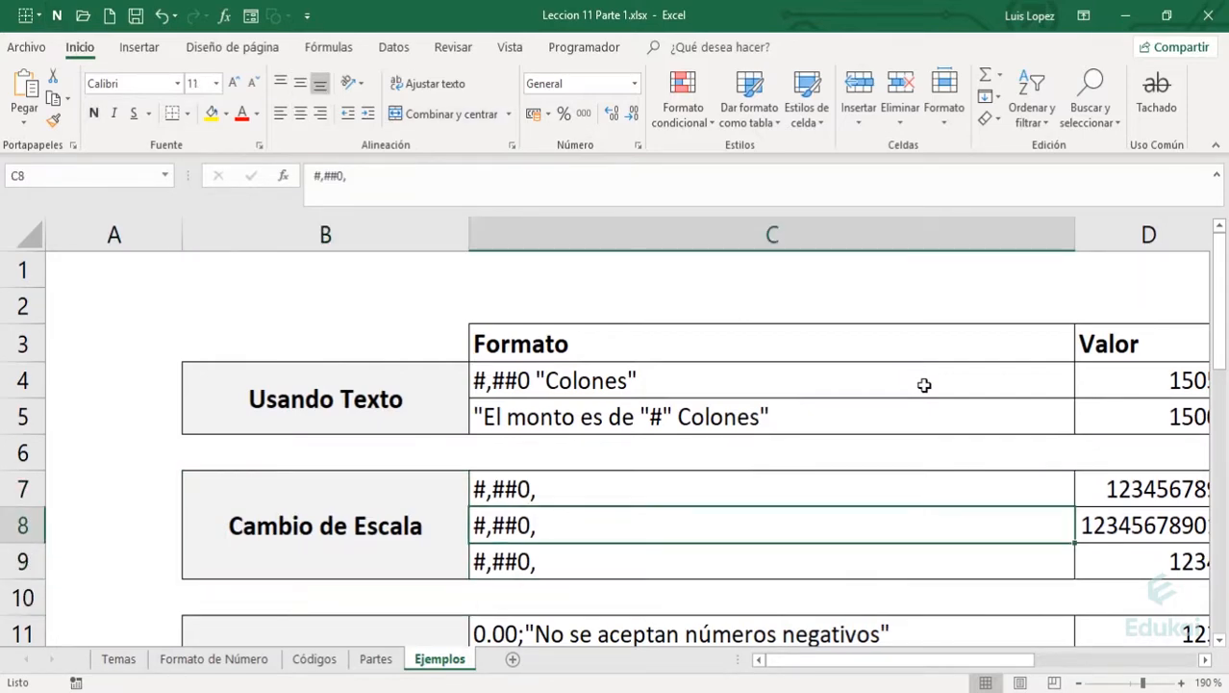
key(Up)
key(Right)
key(Right)
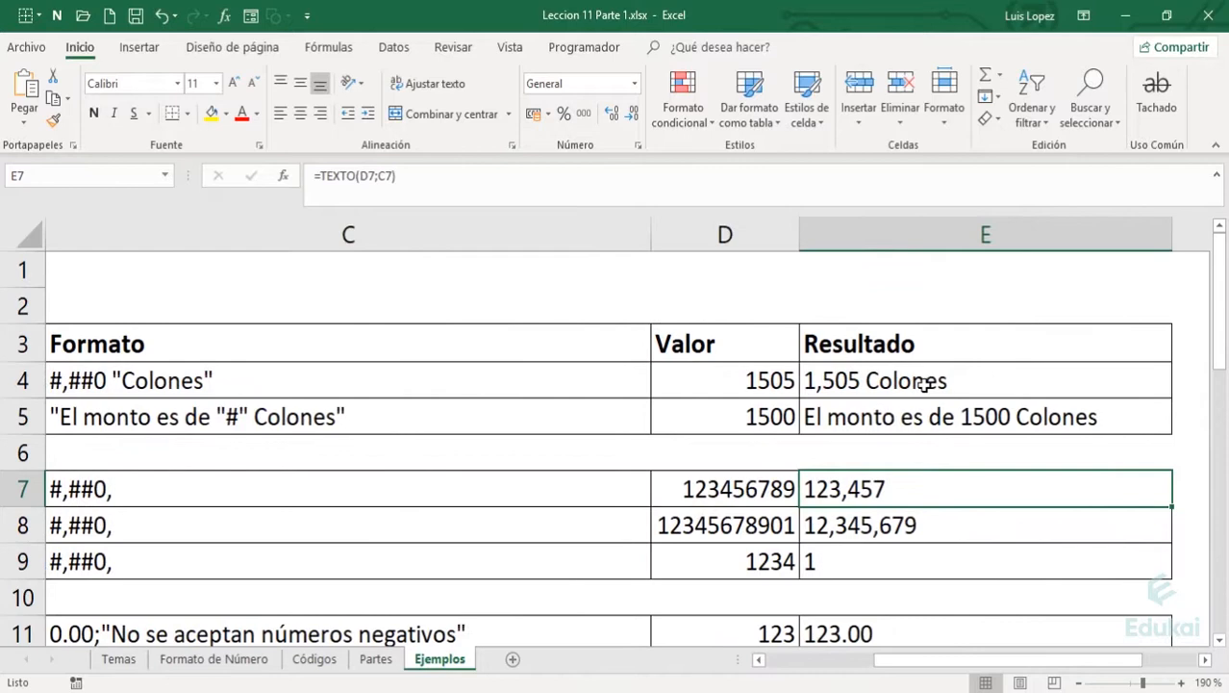
key(Left)
key(Left)
key(Left)
key(Right)
key(Right)
key(Right)
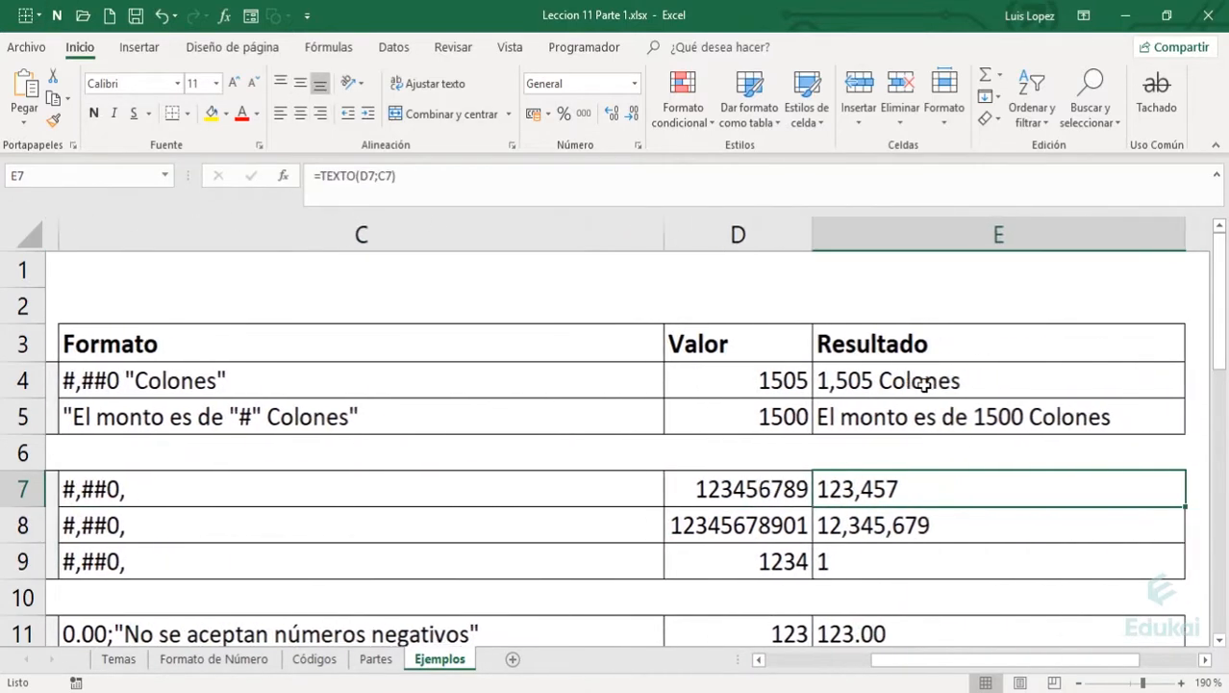
key(Left)
key(Left)
key(Left)
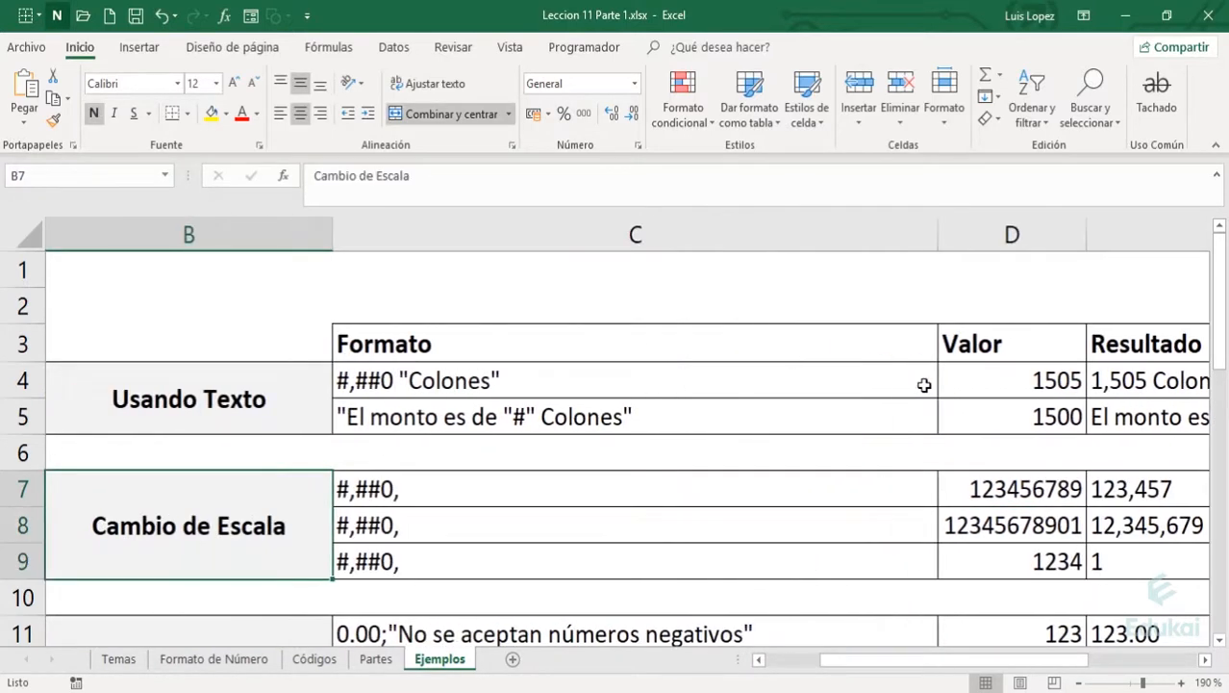
Highlight the #,##0 part before the trailing comma in the C7 format code, leaving the code as it is.
key(Right)
key(shift+Down)
key(shift+Down)
key(Up)
key(Down)
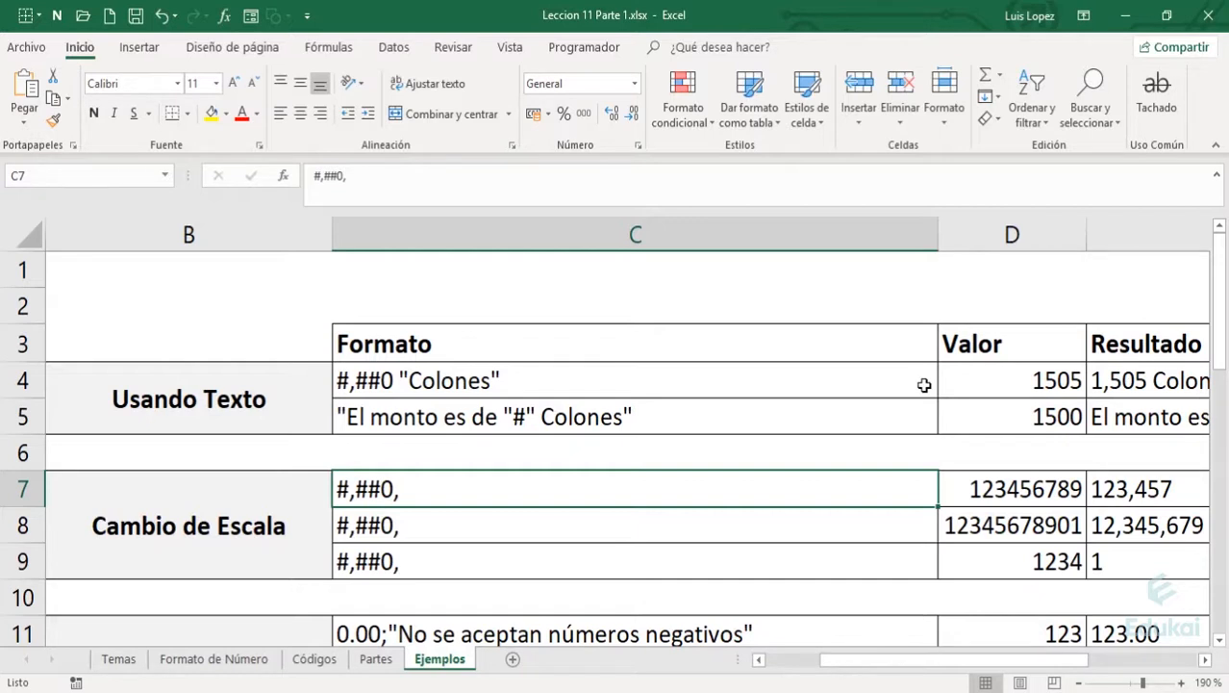
key(F2)
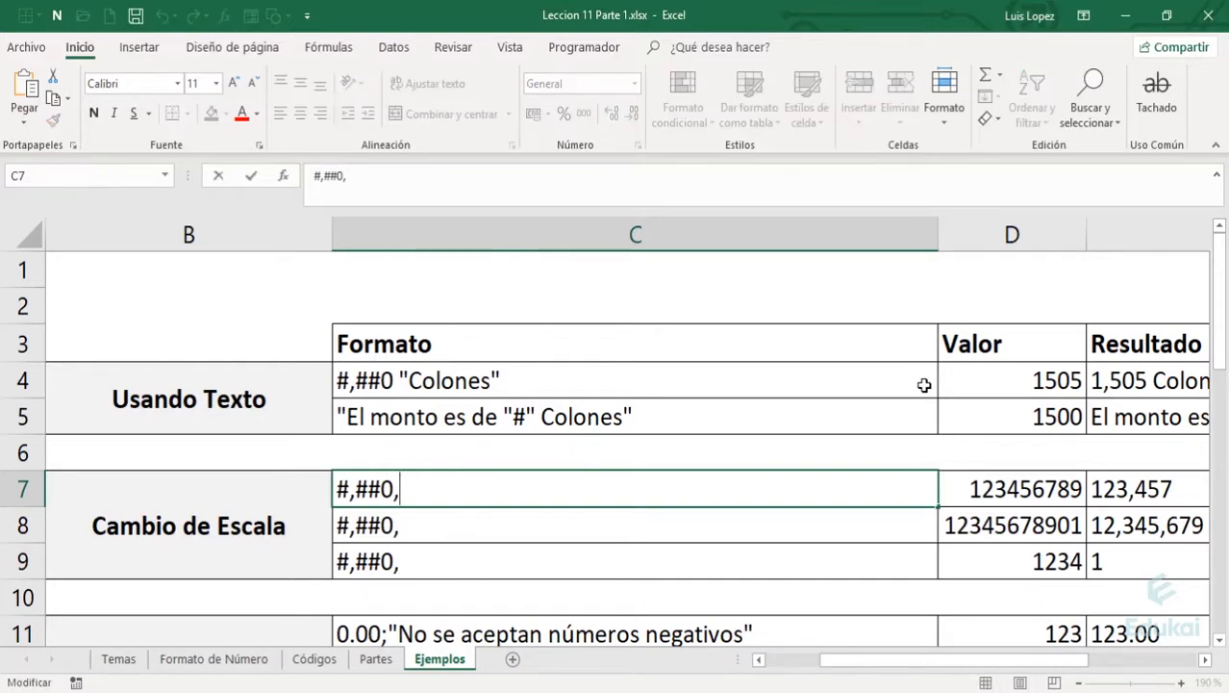
key(Left)
key(shift+Left)
key(shift+Left)
key(shift+Left)
key(shift+Left)
key(shift+Left)
key(Right)
key(Right)
key(Escape)
Highlight the last three digits, 789, of the value in D7.
key(Right)
key(Right)
key(Left)
key(F2)
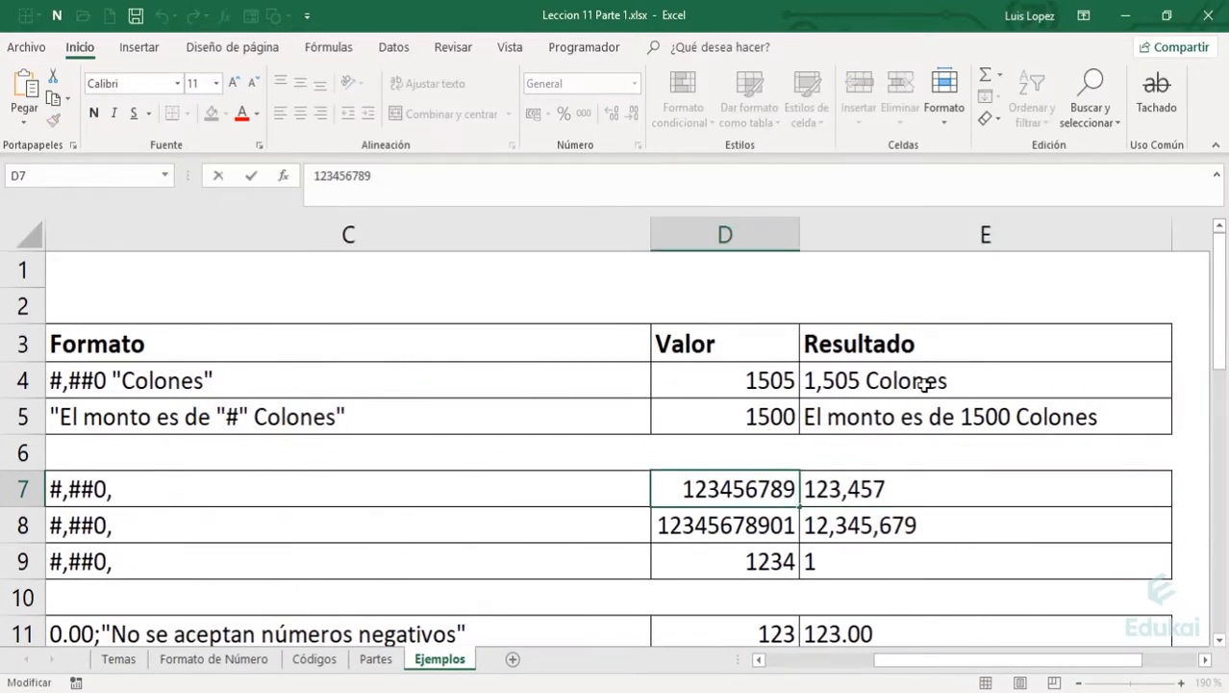
key(Left)
key(Left)
key(Left)
key(shift+Right)
key(shift+Right)
key(shift+Right)
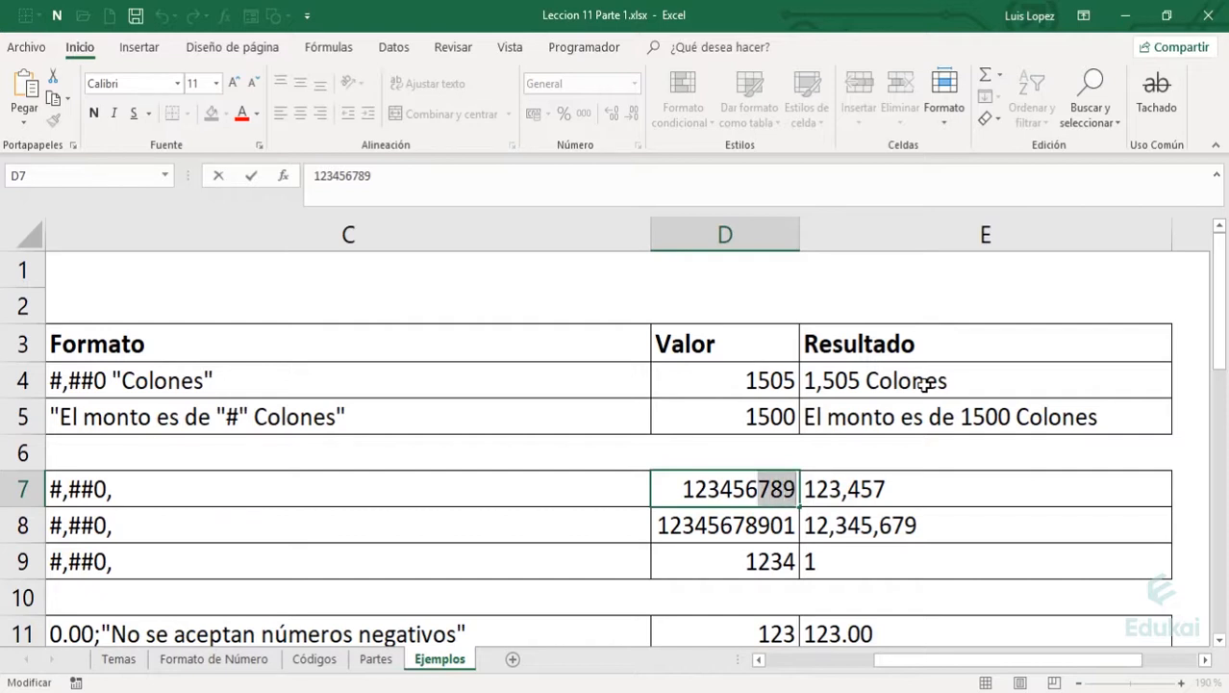
key(Left)
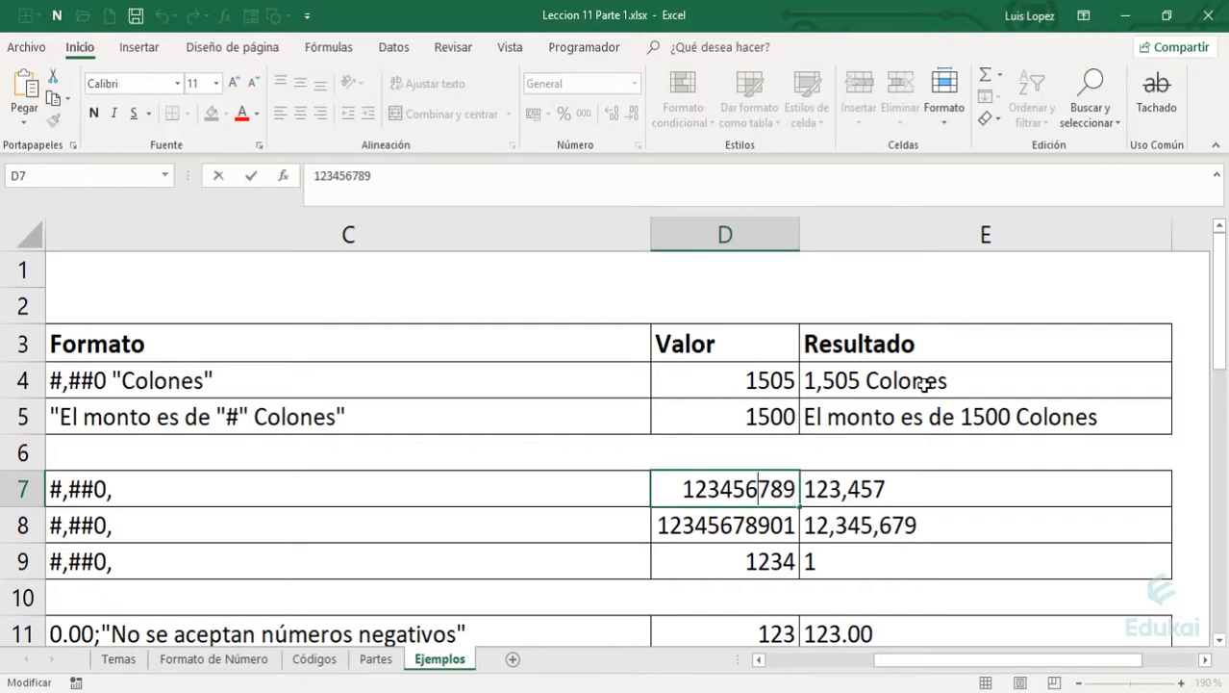
Highlight the first six digits of the value in D7 and then their groups of three, keeping the value as it is.
key(shift+Left)
key(shift+Left)
key(shift+Left)
key(shift+Left)
key(shift+Left)
key(shift+Left)
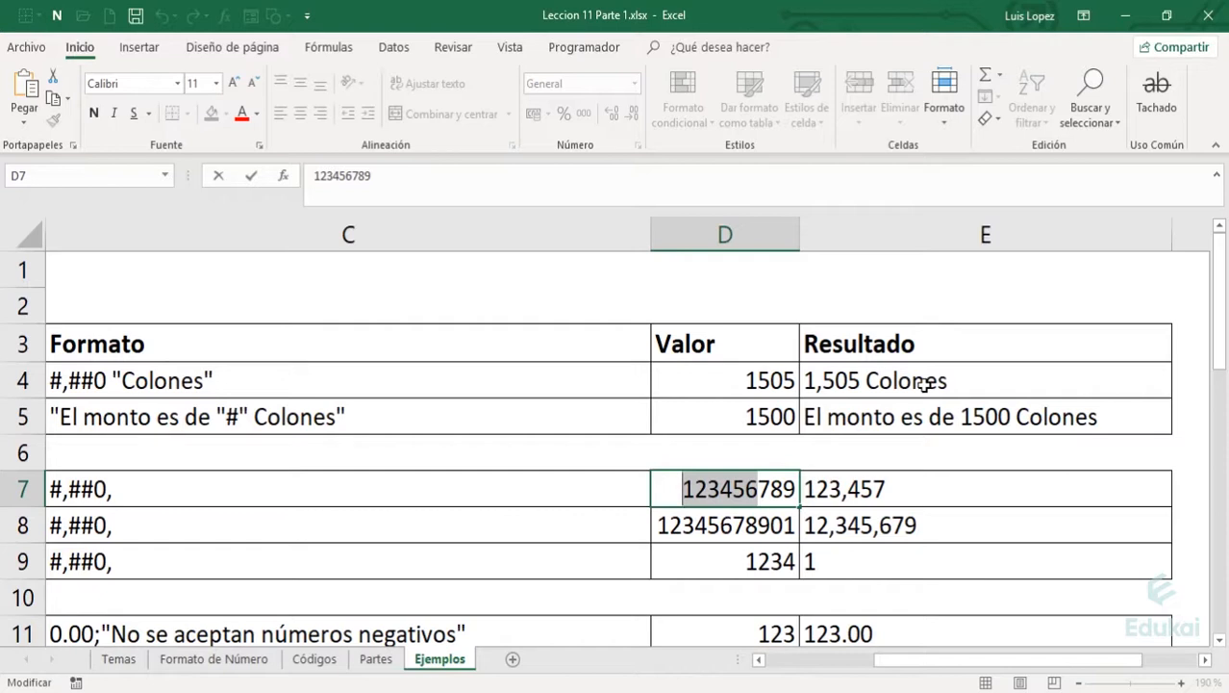
key(Right)
key(shift+Left)
key(Left)
key(shift+Left)
key(shift+Left)
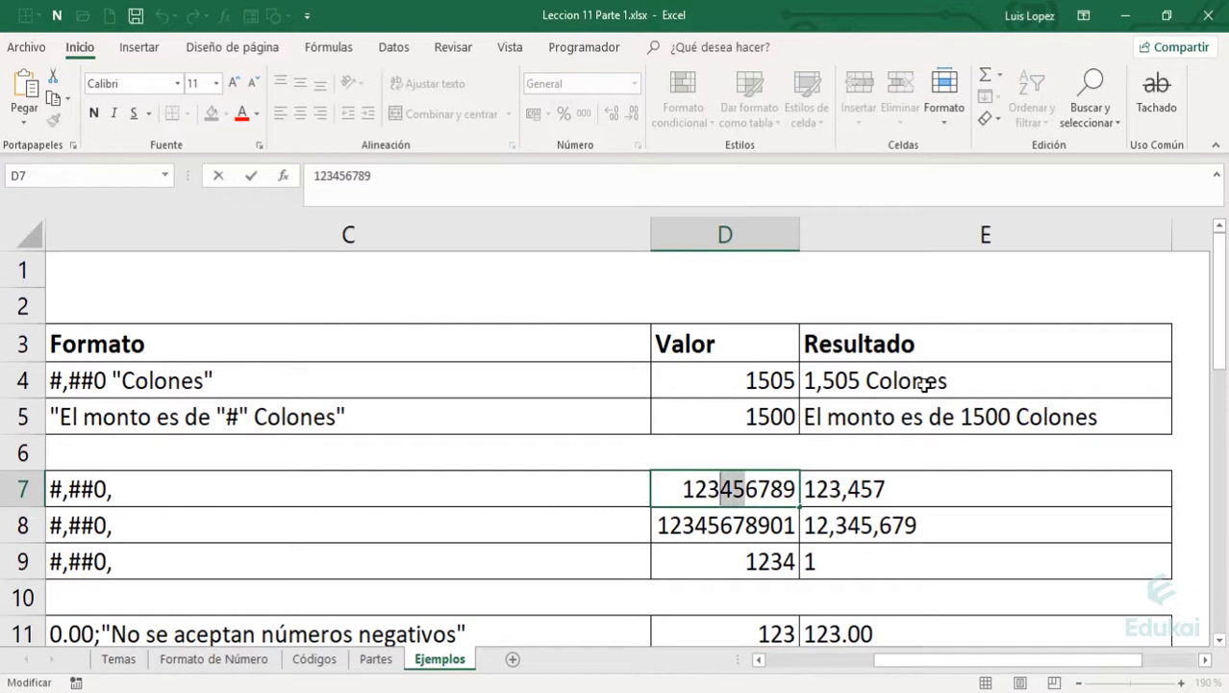
key(Left)
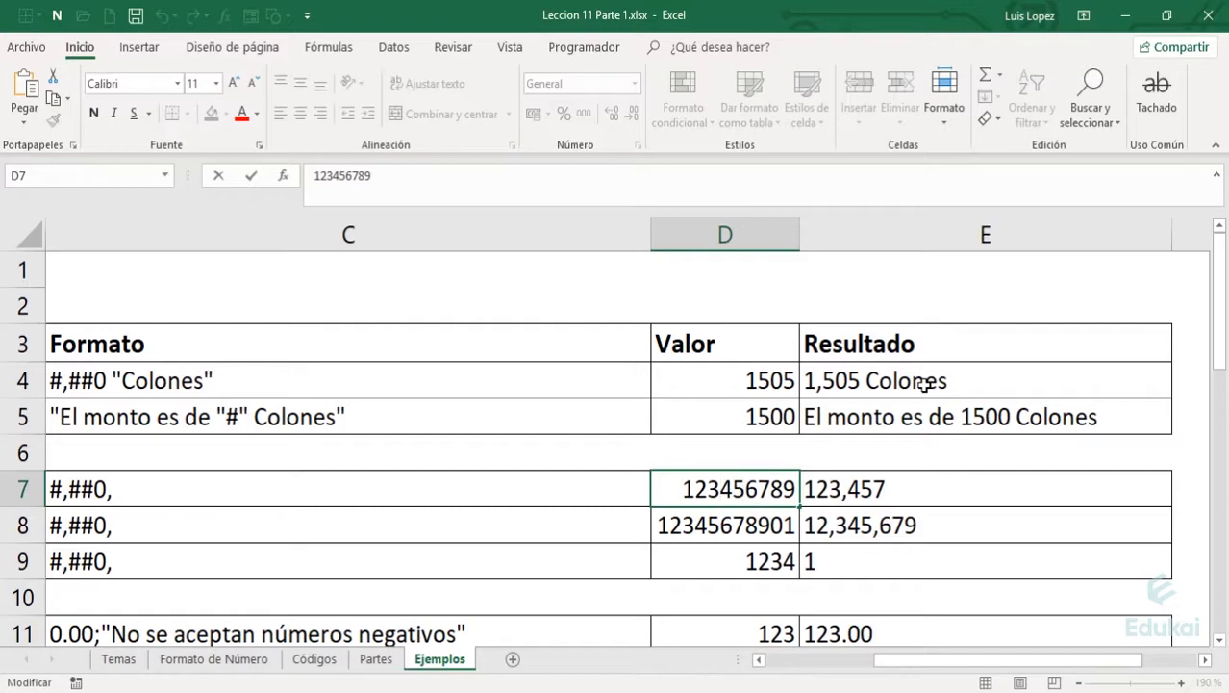
key(shift+Left)
key(shift+Left)
key(shift+Left)
key(Right)
key(Right)
key(Right)
key(Tab)
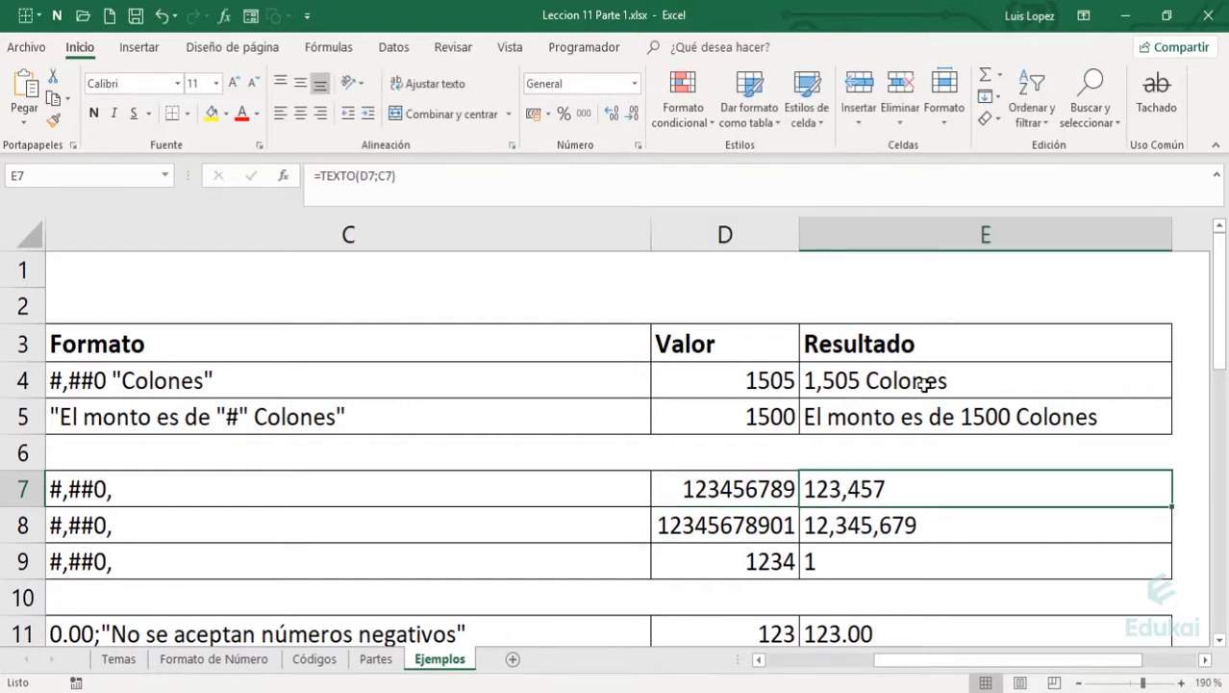
Highlight the digits 6 and 7 in the D7 value to examine how the scaled number is rounded, keeping the value.
key(shift+Tab)
key(F2)
key(Left)
key(Left)
key(Left)
key(Left)
key(shift+Right)
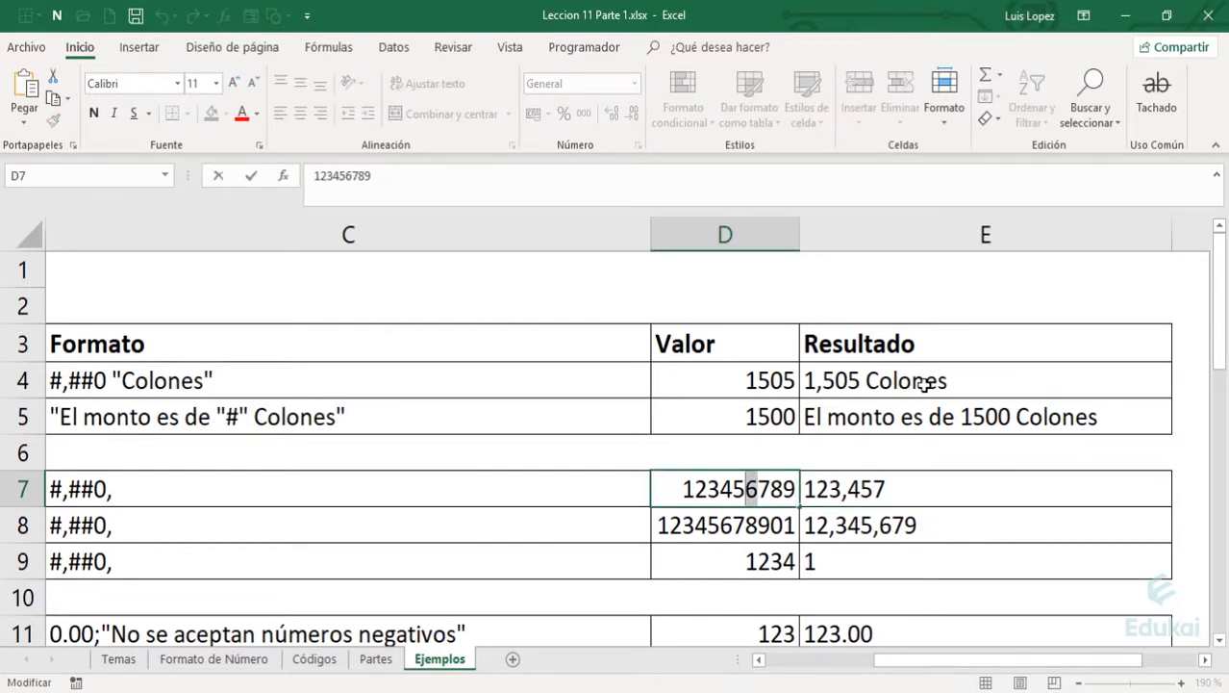
key(Right)
key(Right)
key(Left)
key(shift+Left)
key(Right)
key(Right)
key(shift+Left)
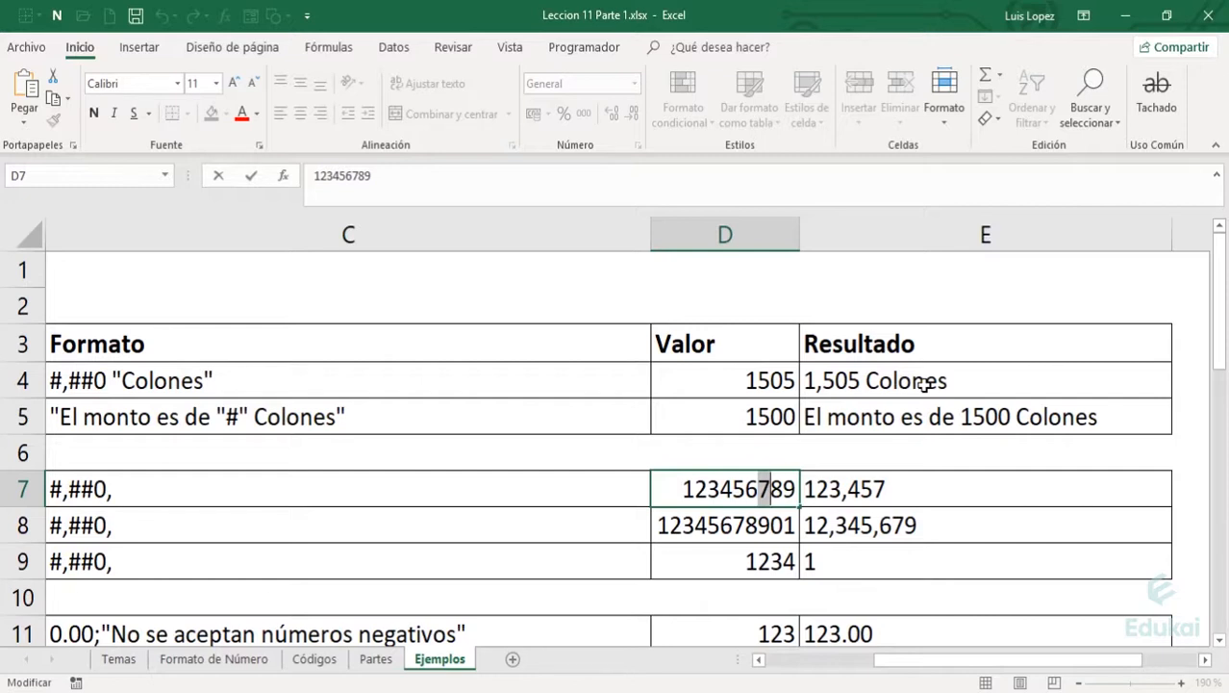
key(Left)
key(shift+Left)
key(Right)
key(End)
key(Return)
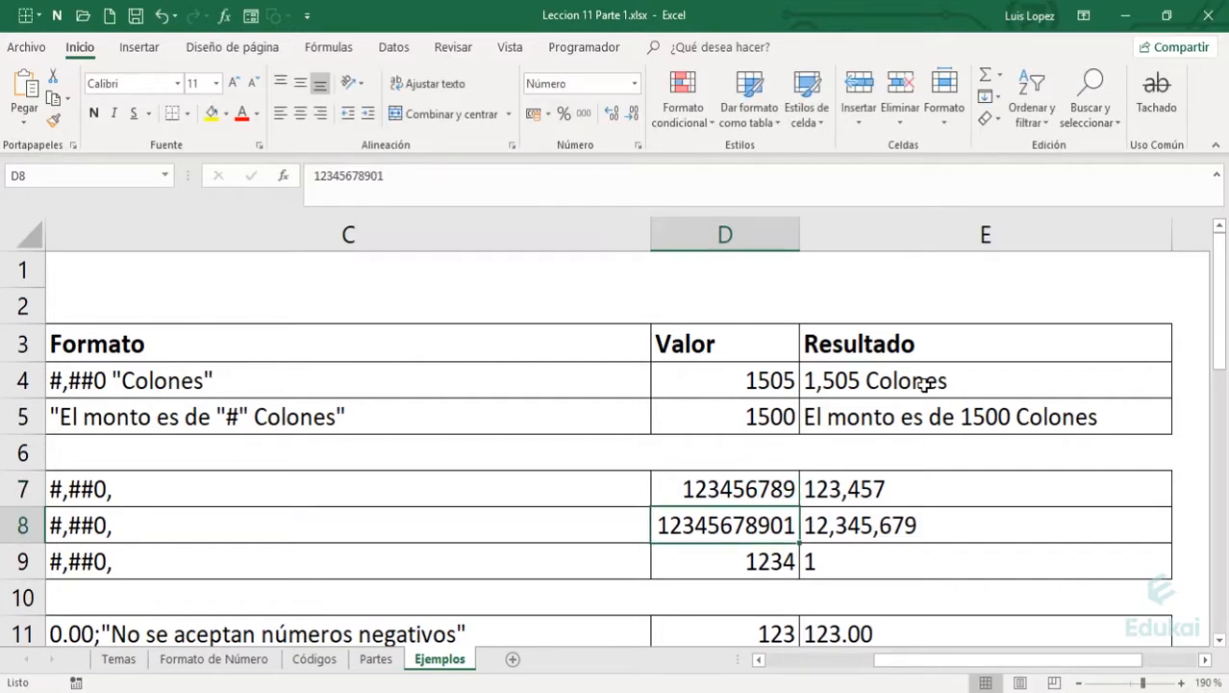
Highlight the #,##0 part before the trailing comma in the C8 format code without changing the code.
key(Left)
key(Left)
key(Right)
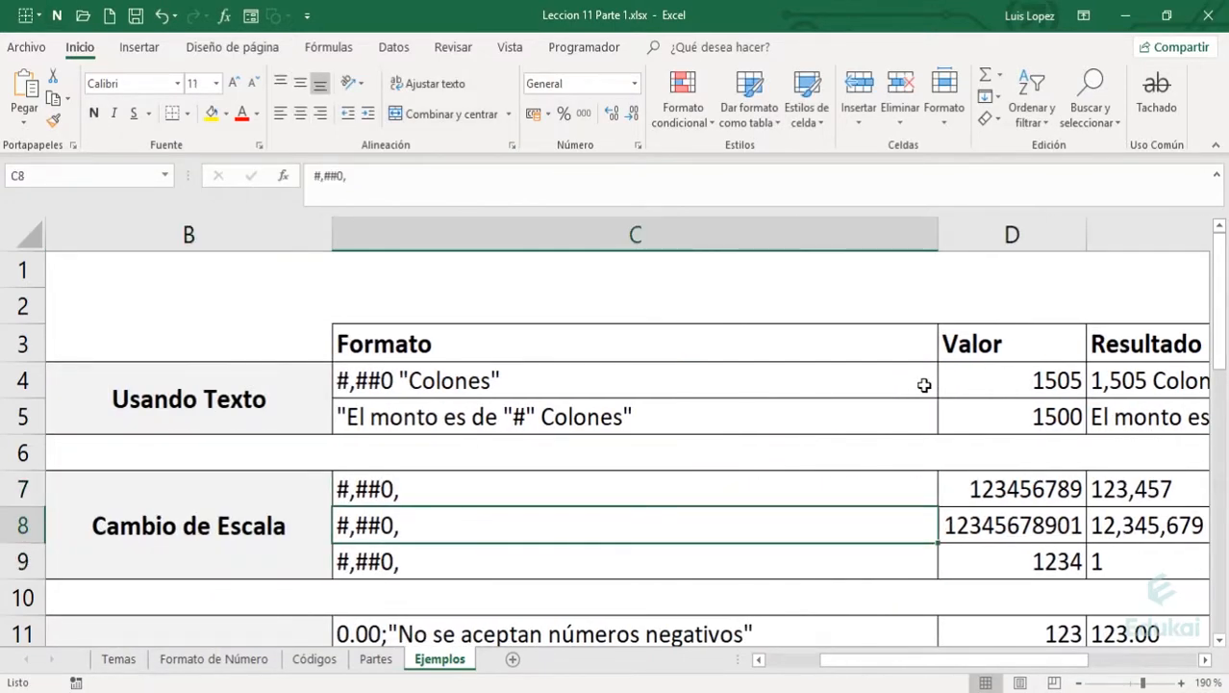
key(Right)
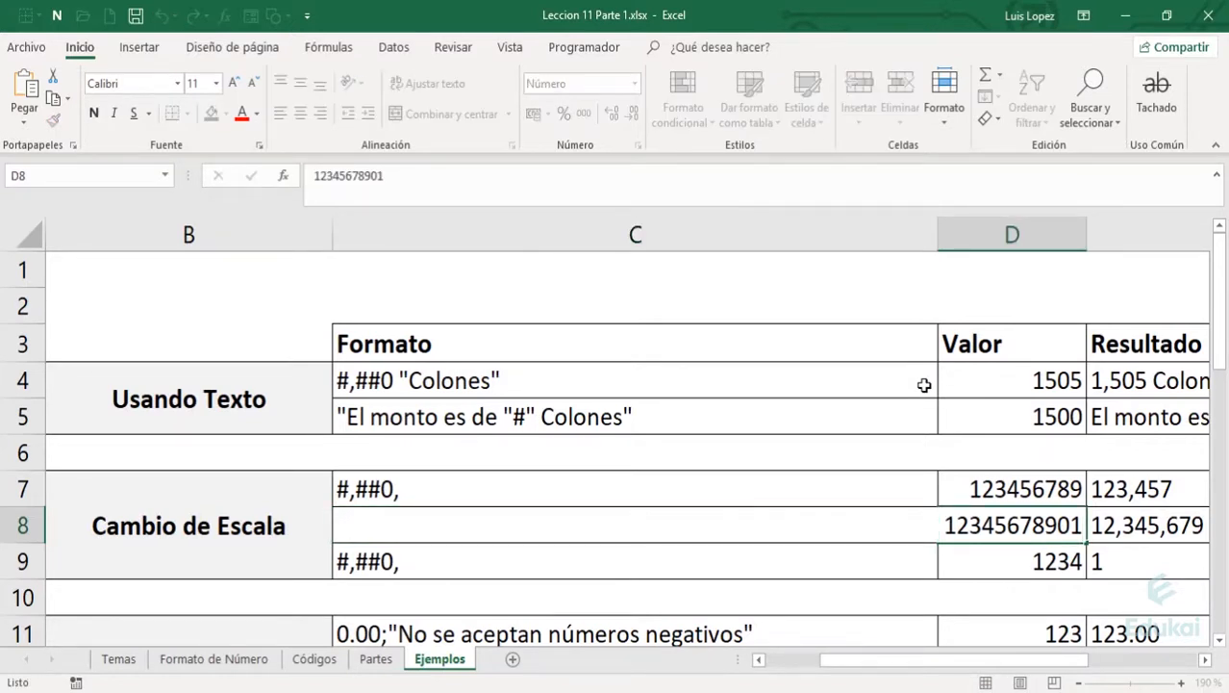
key(Left)
key(F2)
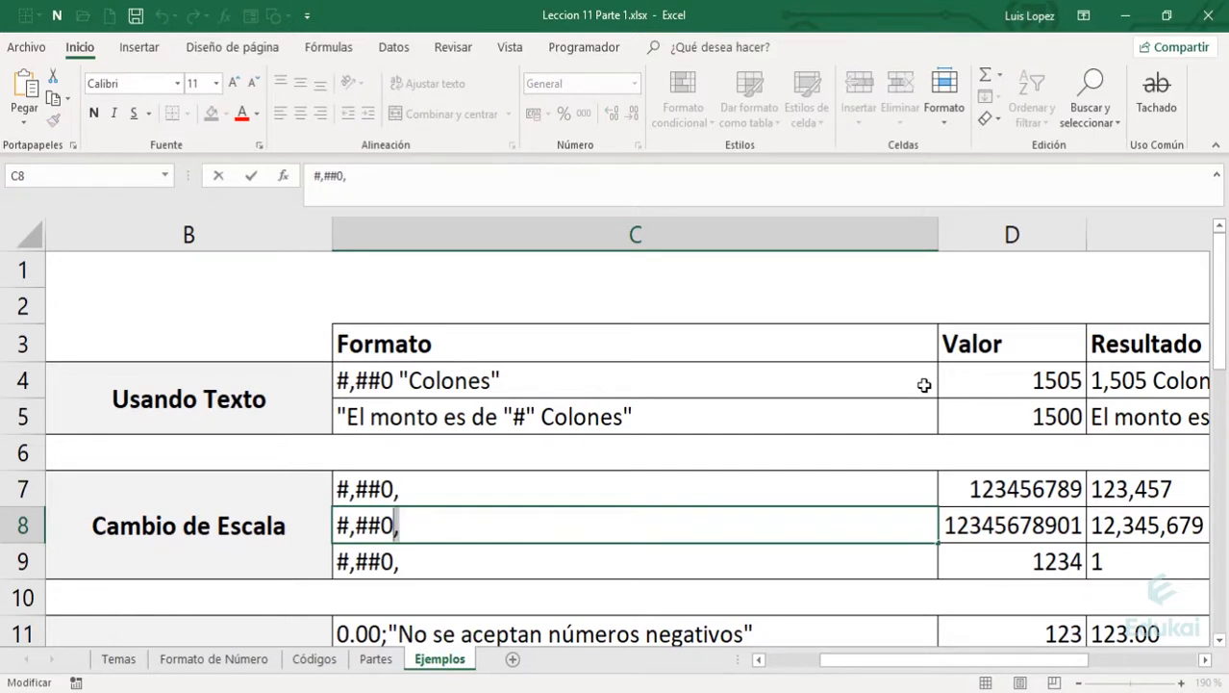
key(Left)
key(shift+Left)
key(shift+Left)
key(shift+Left)
key(shift+Left)
key(shift+Left)
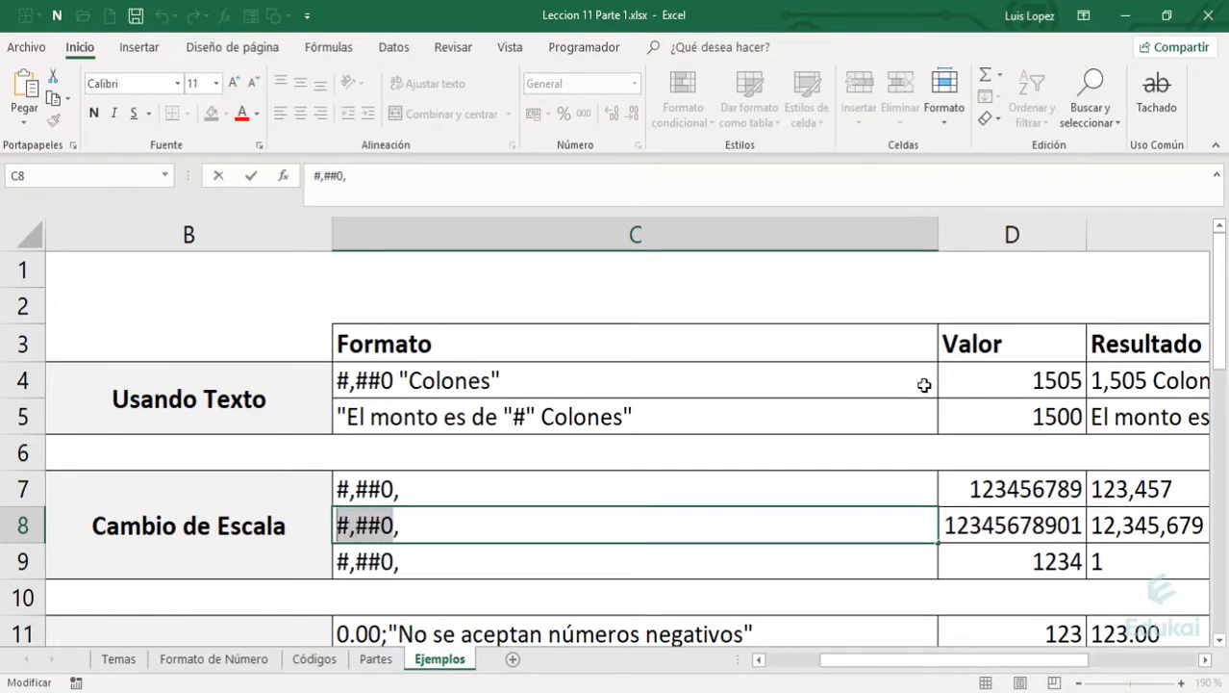
key(Right)
key(Right)
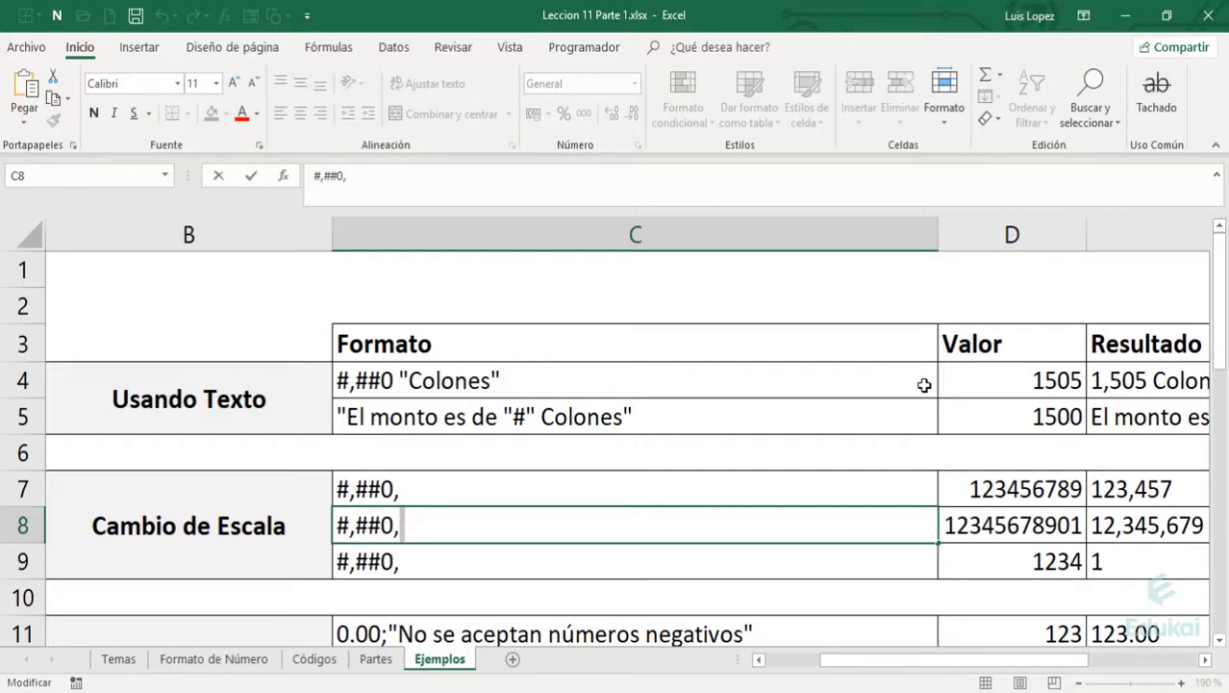
key(Tab)
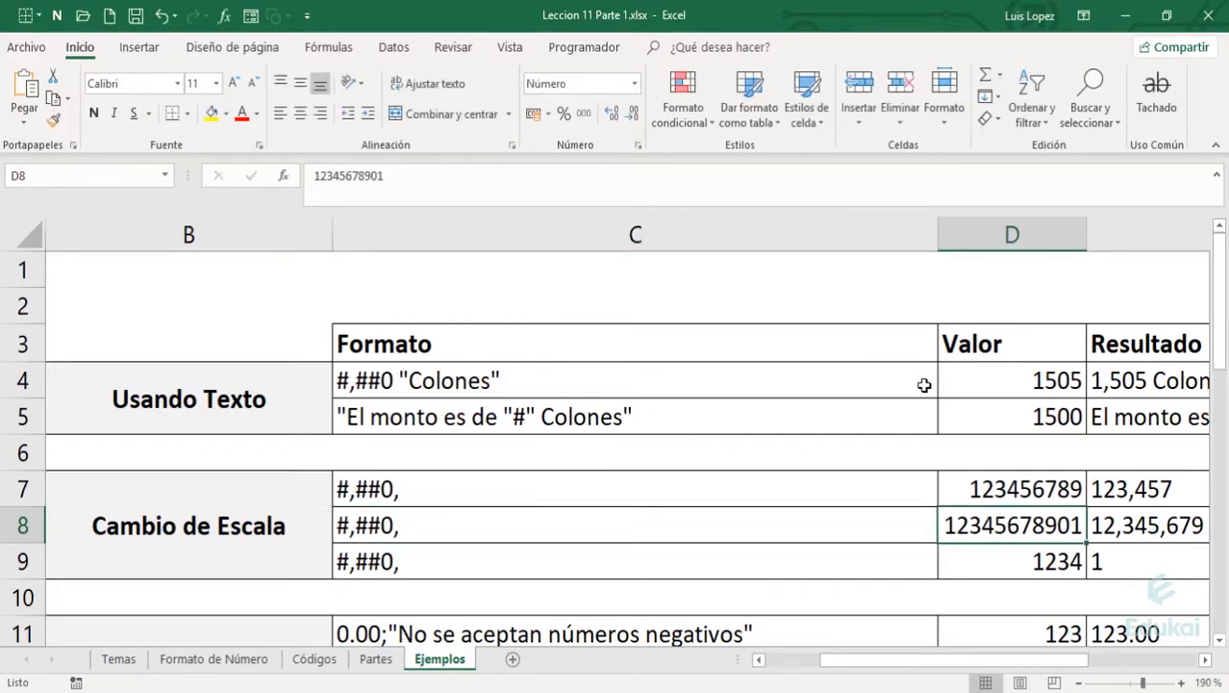
Highlight the last three digits, 901, and the preceding 8 in the D8 value, keeping the value as it is.
key(F2)
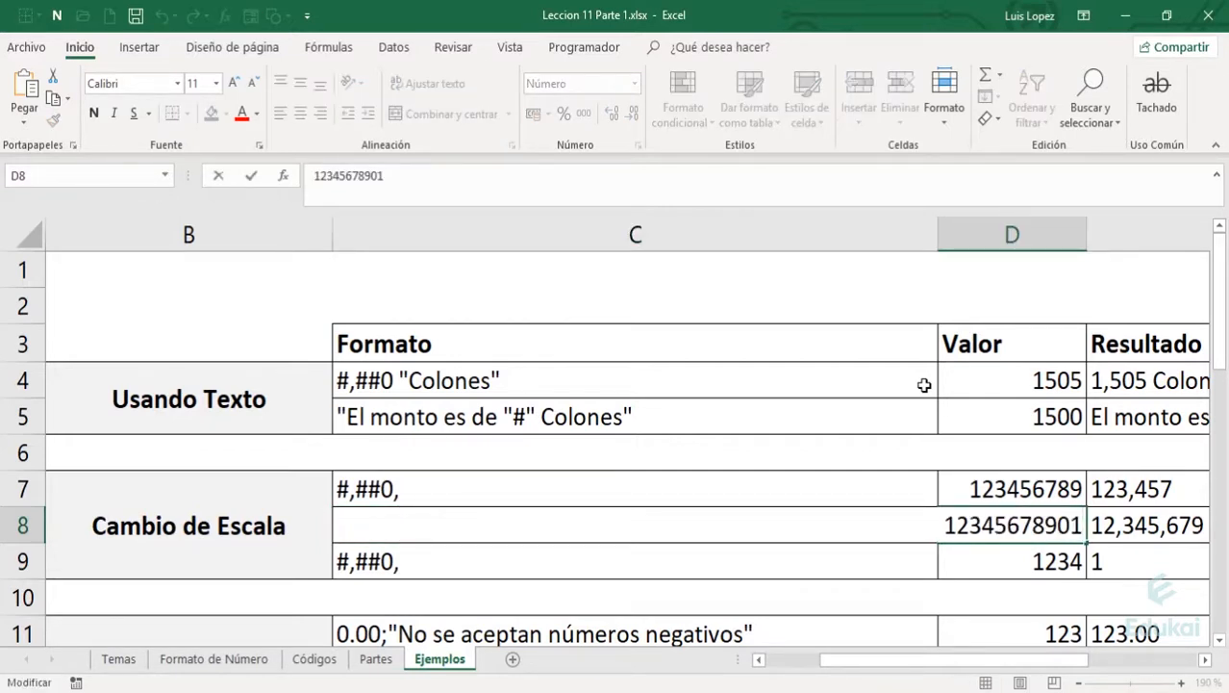
key(shift+Left)
key(shift+Left)
key(shift+Left)
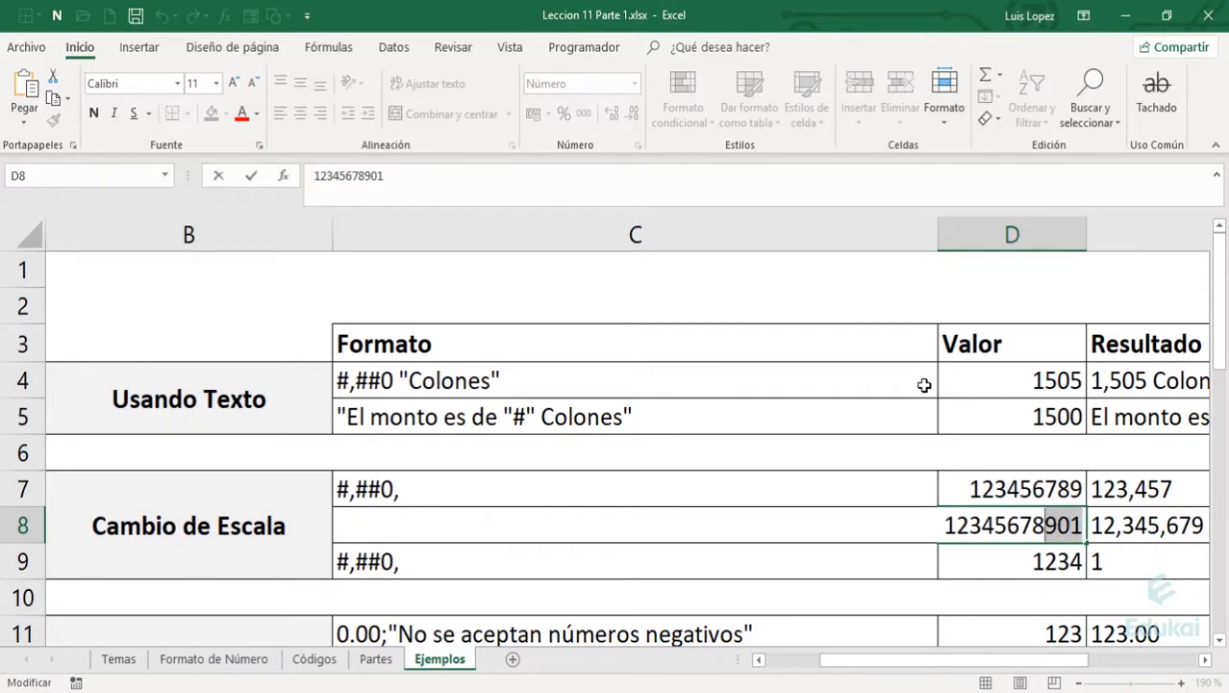
key(Left)
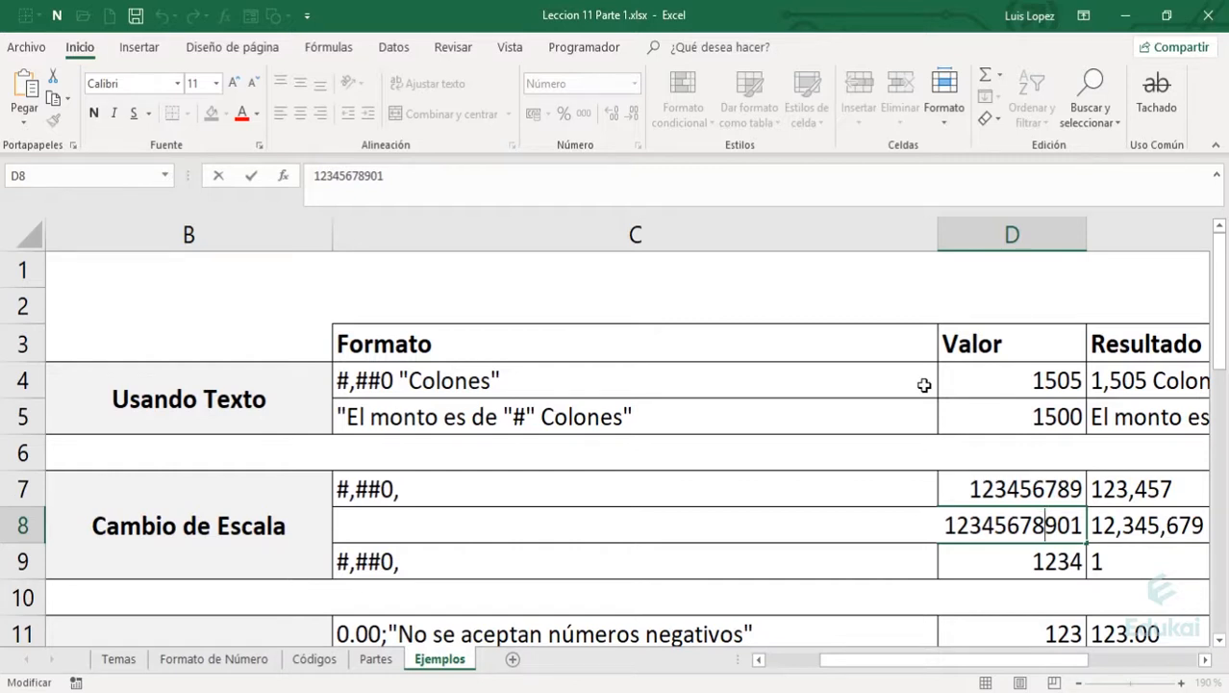
key(shift+Left)
key(Right)
key(Right)
key(Right)
key(Right)
key(Tab)
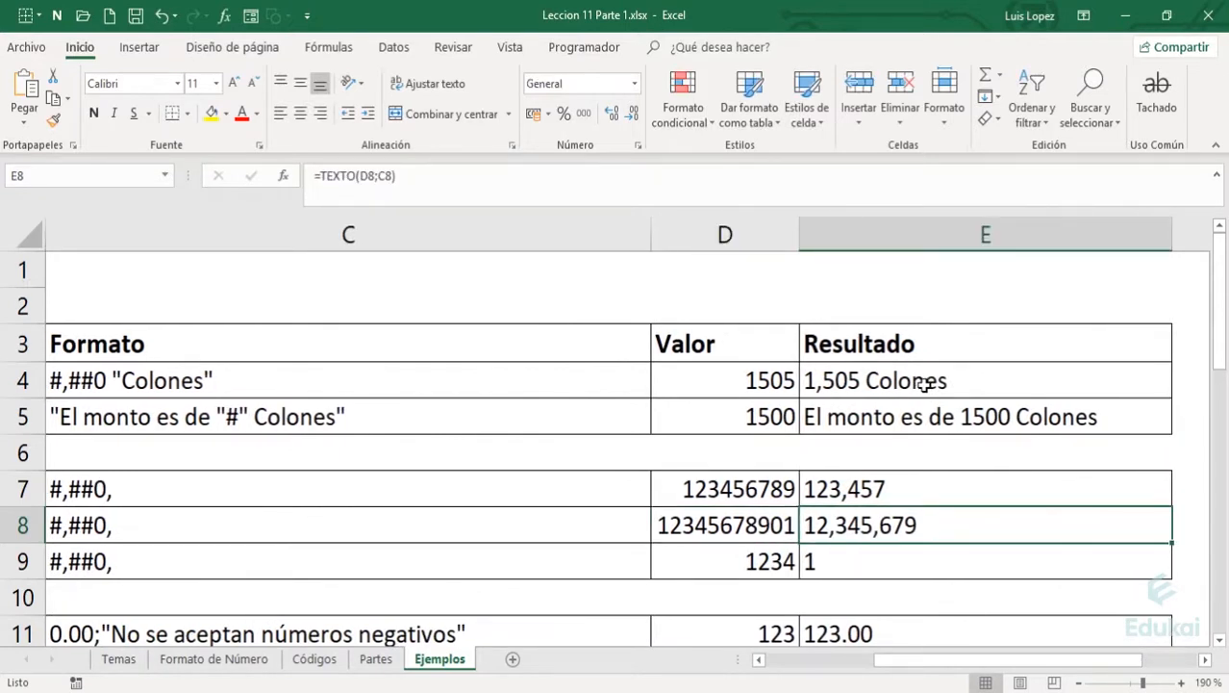
Compare the TEXTO result in E8 with the format code in C8.
key(Left)
key(Left)
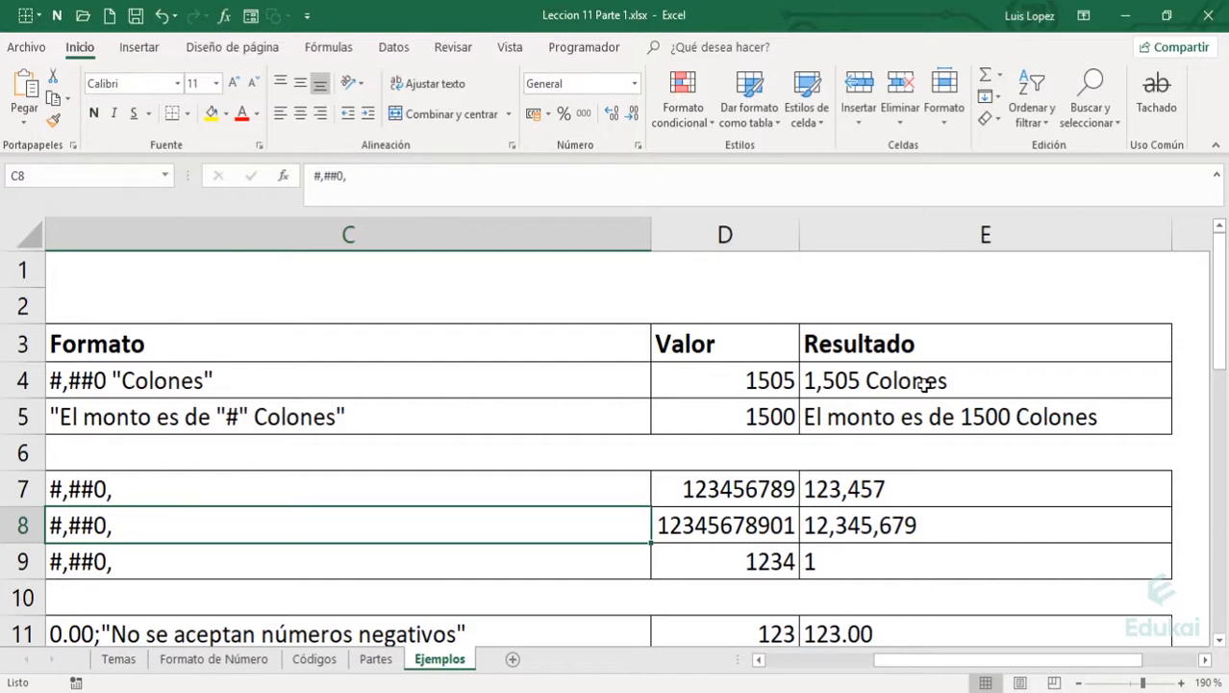
key(Right)
key(Right)
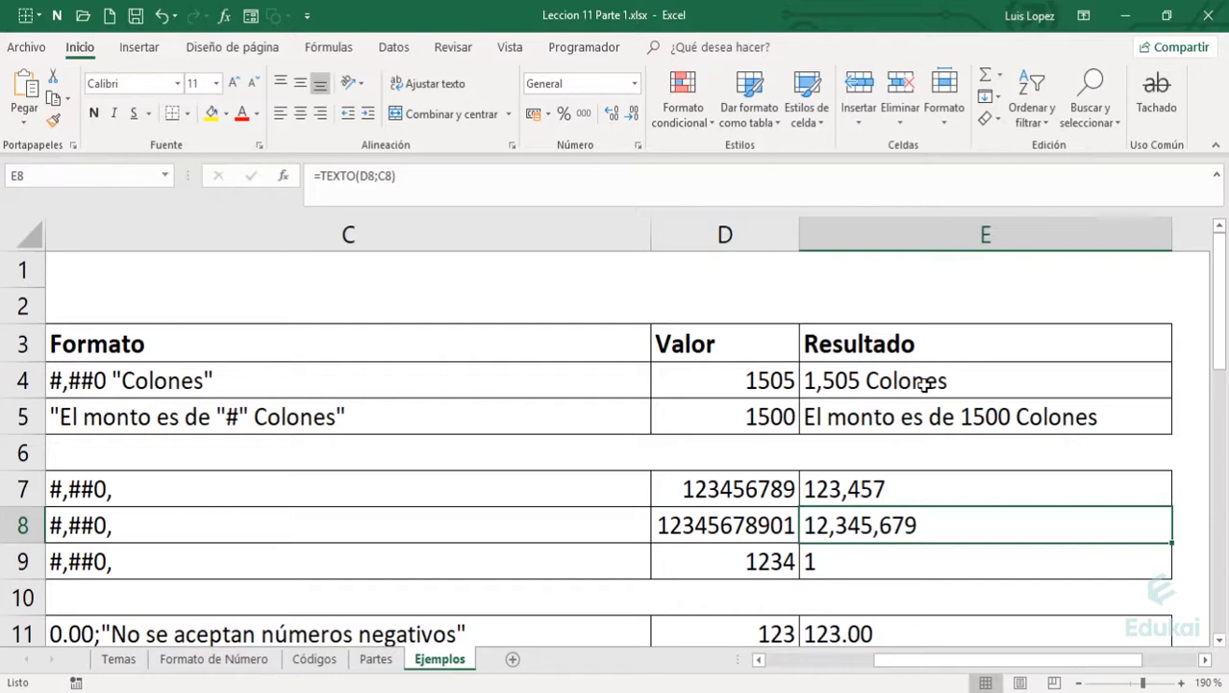
Change the format code in C8 to #,###, by replacing its zero with a # placeholder.
key(Left)
key(Left)
key(Right)
key(Left)
key(F2)
key(Left)
key(BackSpace)
text(#)
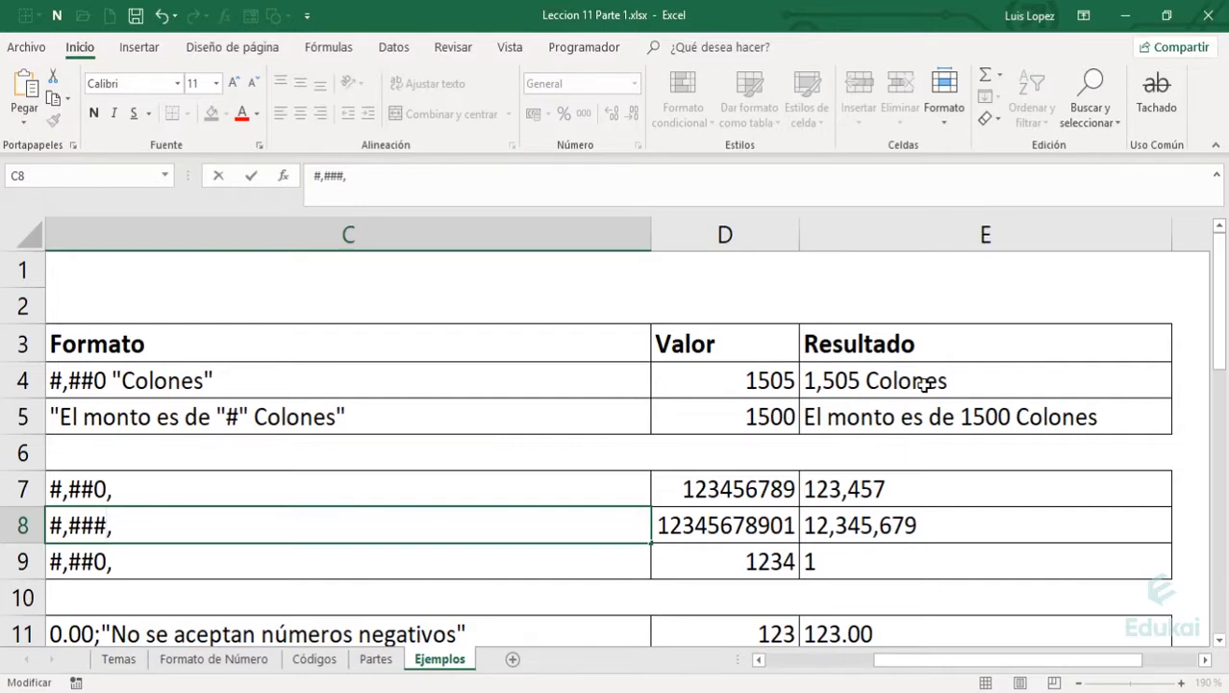
key(Return)
Highlight the digit 8 before the final three digits of the D8 value, keeping the value as it is.
key(Up)
key(Right)
key(F2)
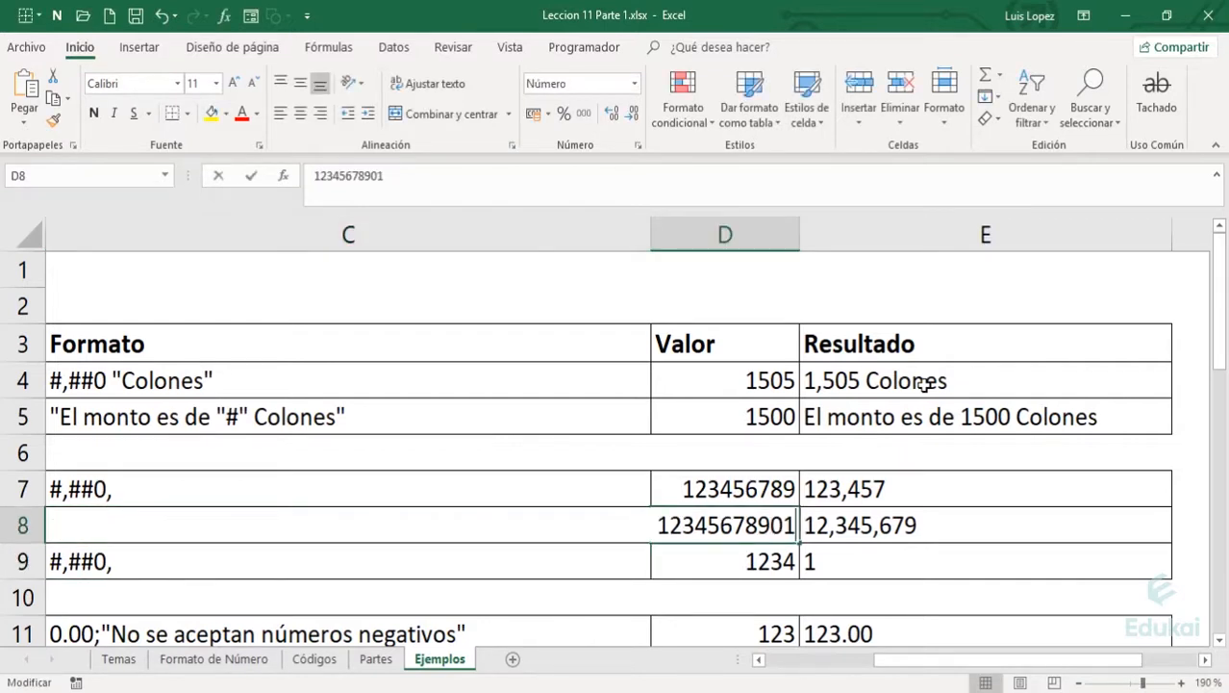
key(Left)
key(Left)
key(Left)
key(shift+Left)
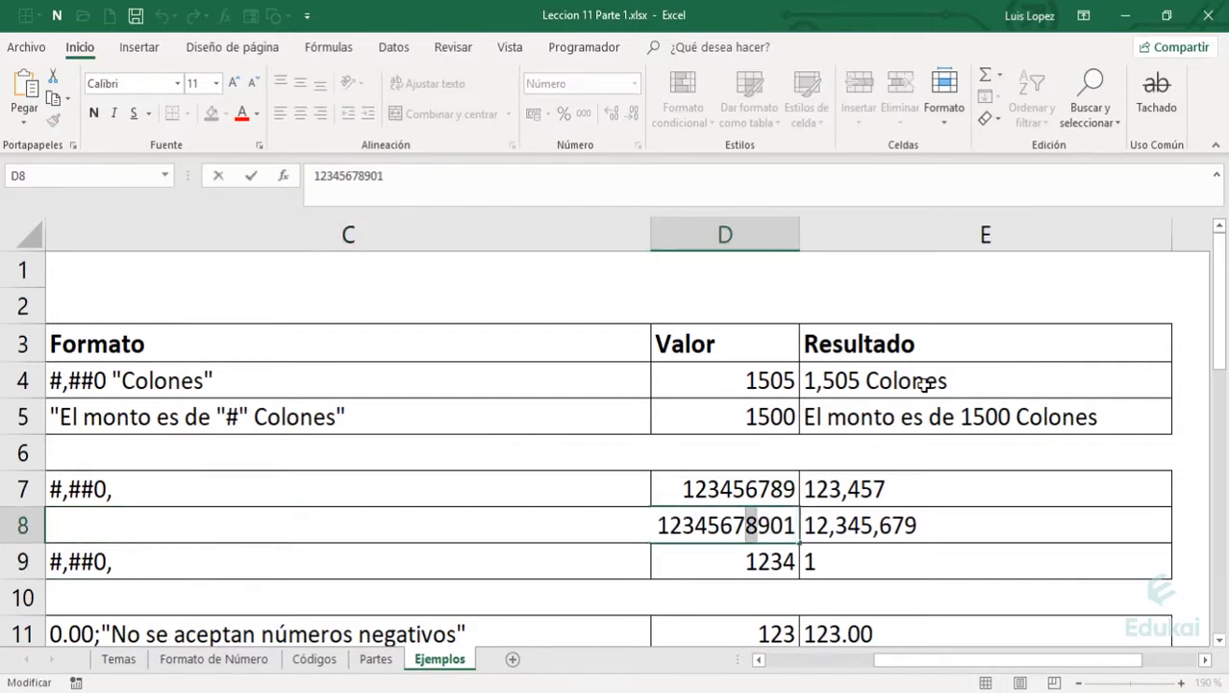
key(Return)
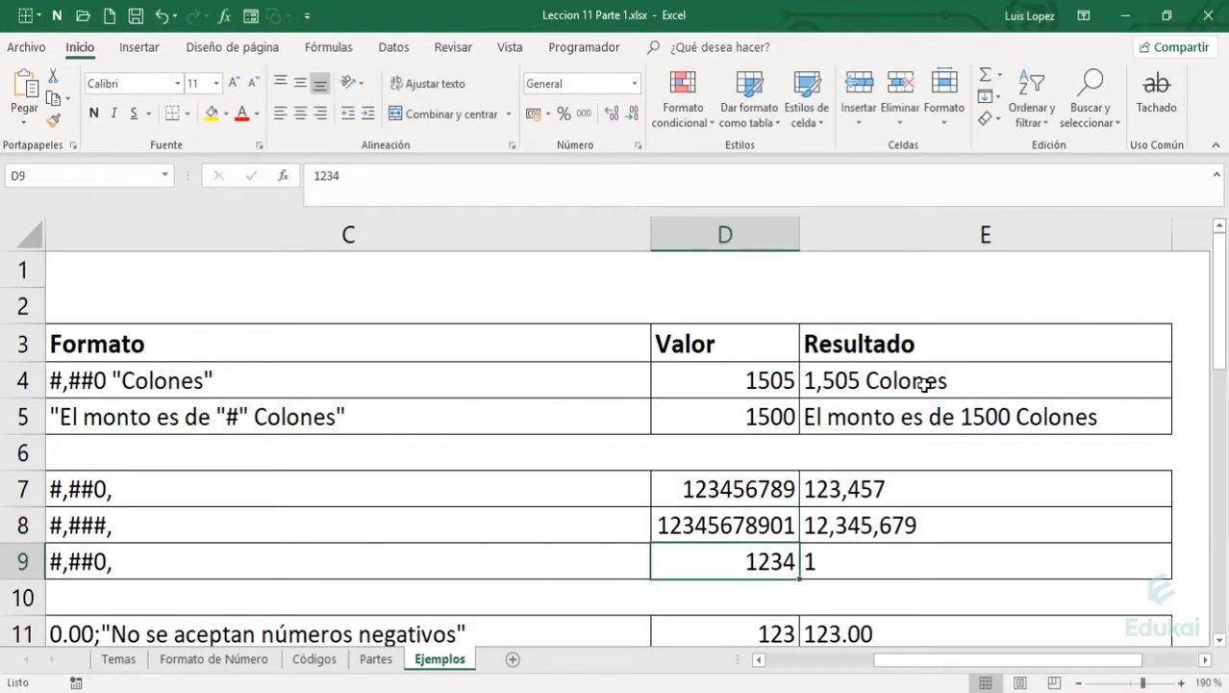
Compare the format code in C9 with the value in D9 and the TEXTO result in E9.
key(Left)
scroll(924, 385, left, 3)
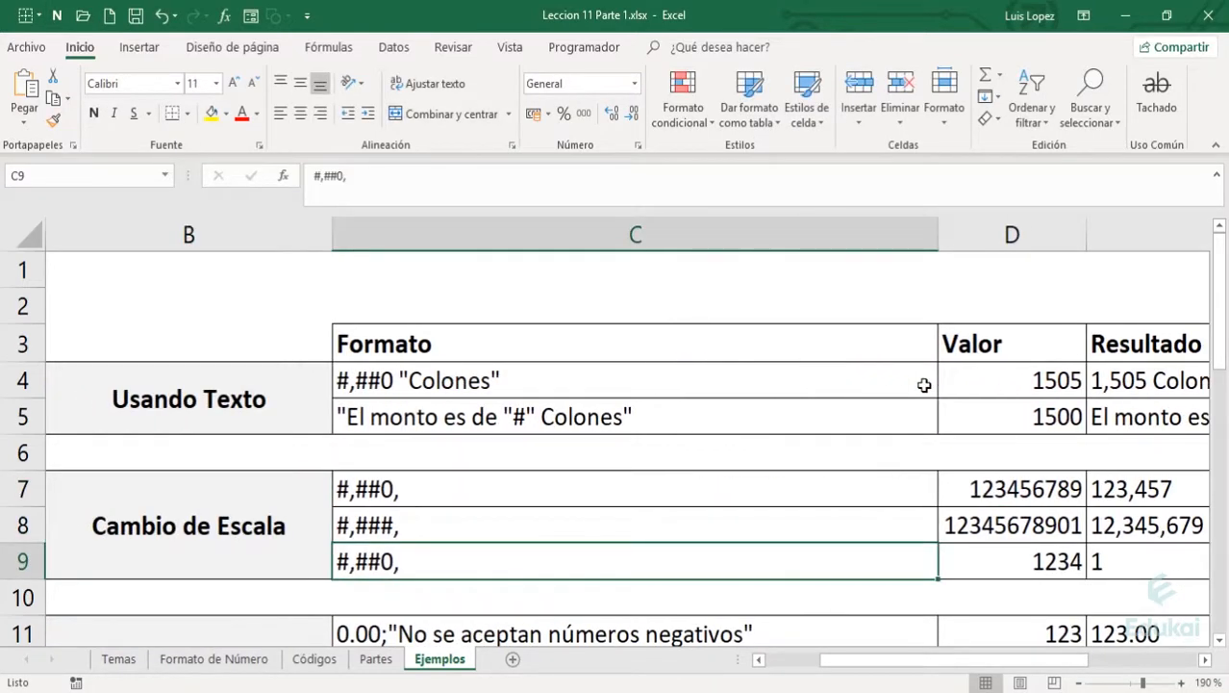
key(Right)
scroll(925, 384, right, 3)
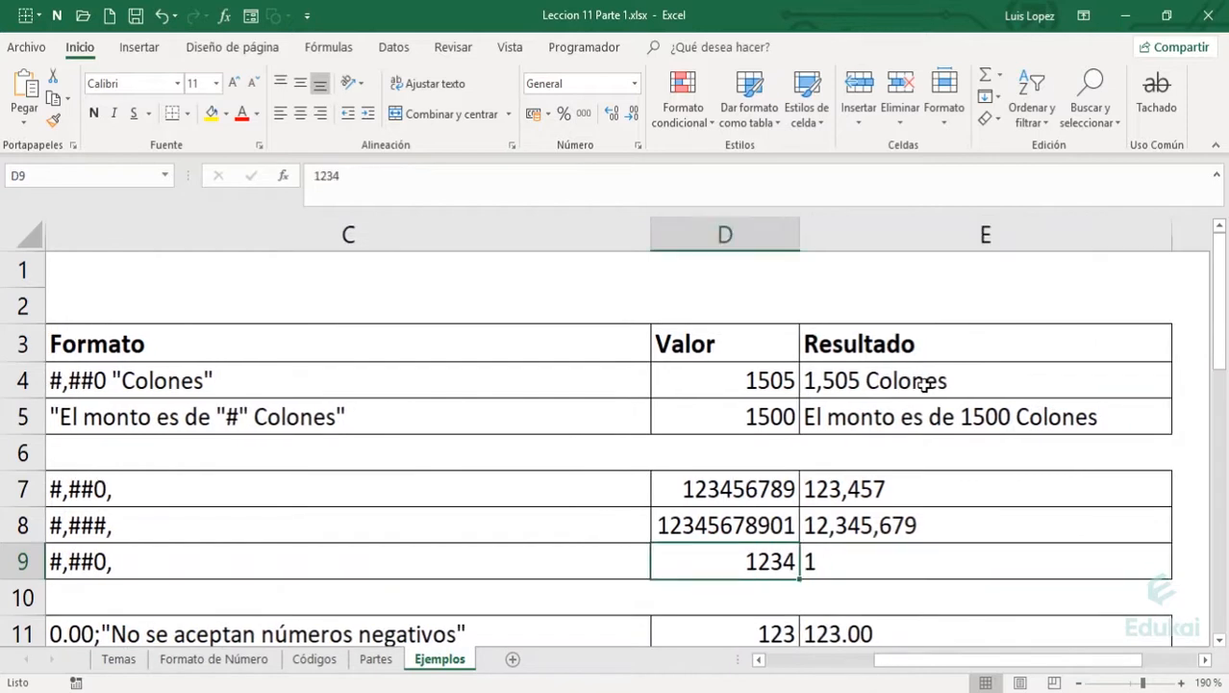
key(Right)
key(Left)
key(Left)
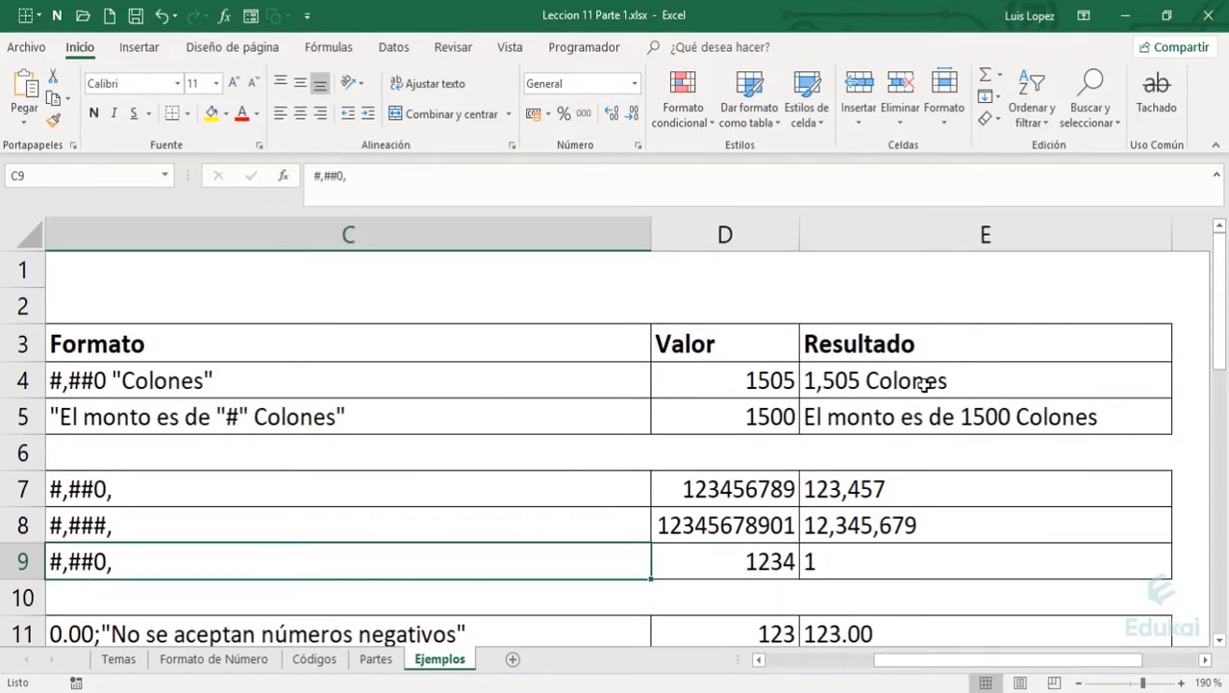
Highlight the last three digits, 234, of the D9 value, keeping the value as it is.
key(Right)
key(F2)
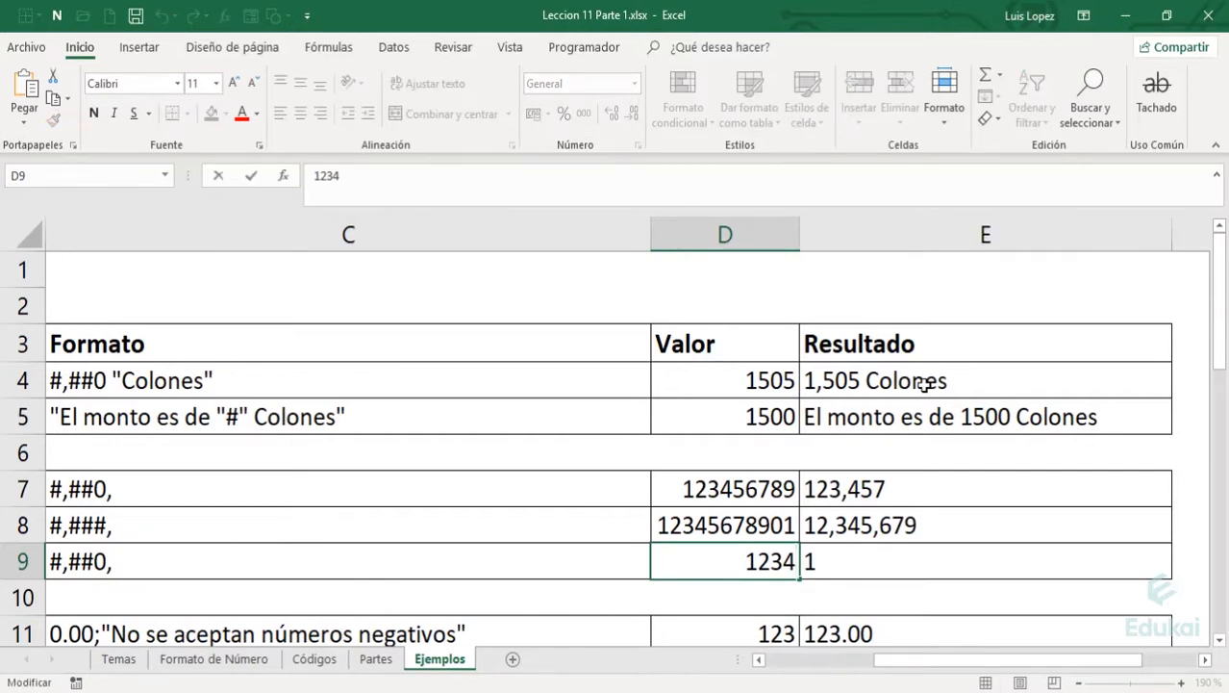
key(Left)
key(Left)
key(Right)
key(Right)
key(shift+Left)
key(shift+Left)
key(shift+Left)
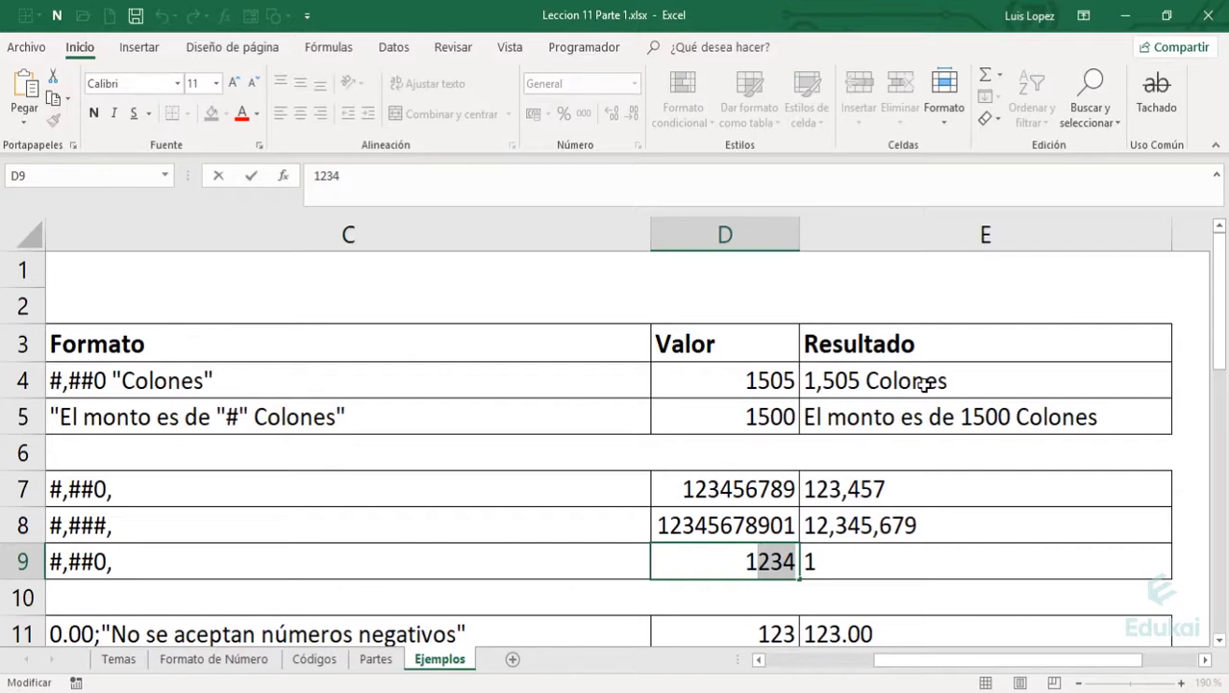
key(Tab)
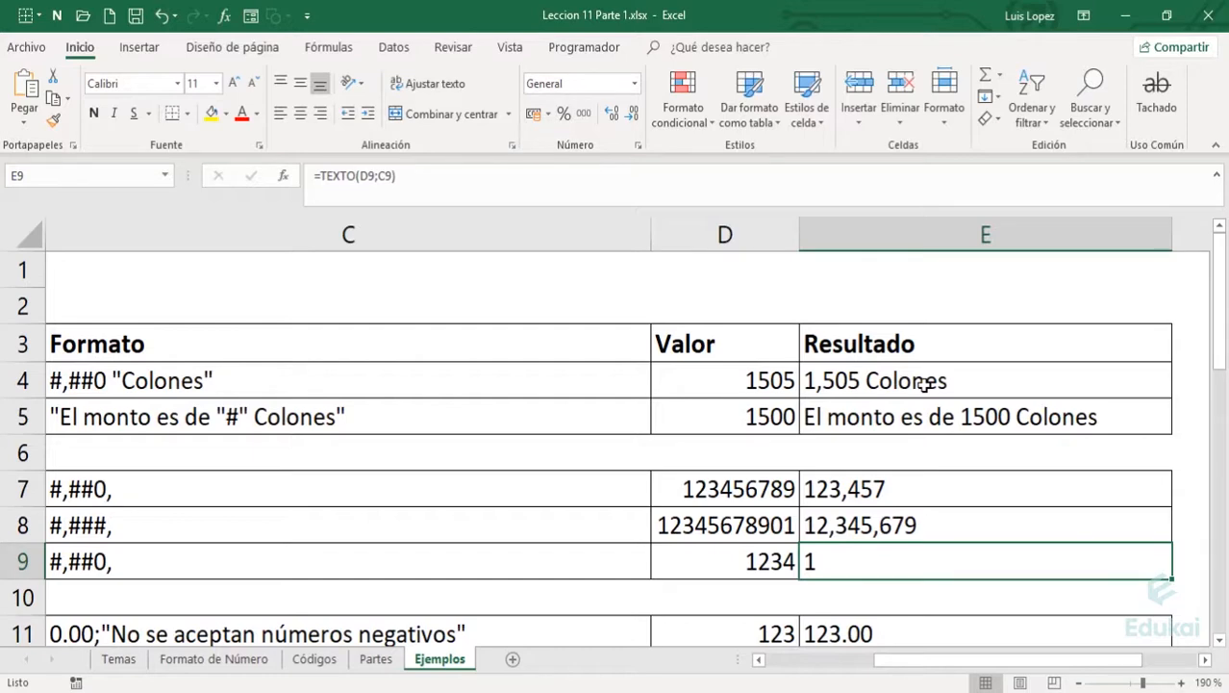
Go over the Cambio de Escala heading and move down to the Validacion examples in column B.
key(Left)
key(Left)
key(Left)
key(Left)
key(Right)
key(Right)
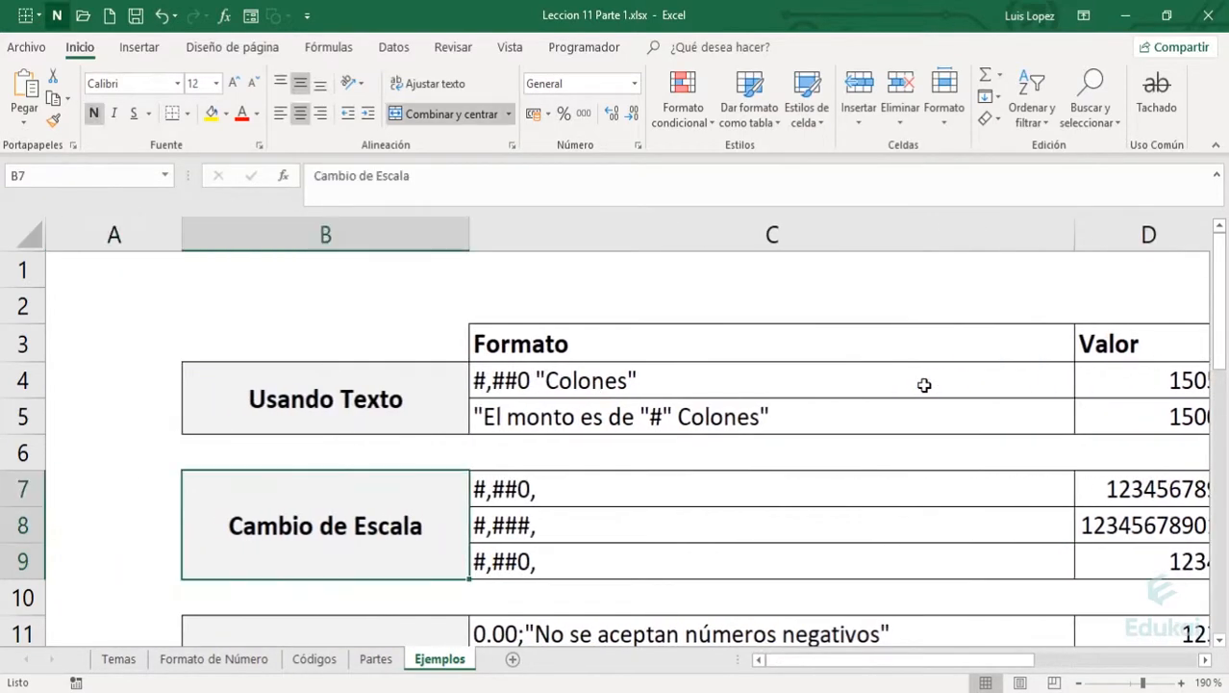
key(Left)
key(Right)
key(Down)
key(Left)
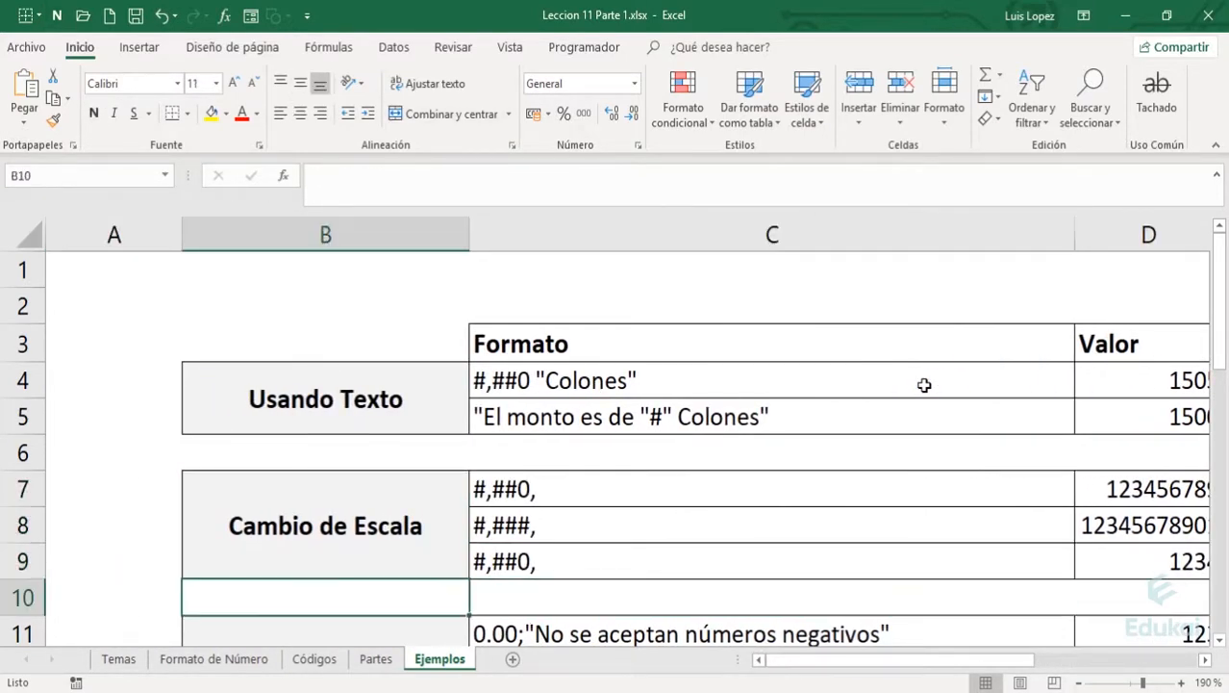
key(Left)
key(Down)
key(Down)
key(Down)
key(Down)
key(Up)
key(Up)
key(Right)
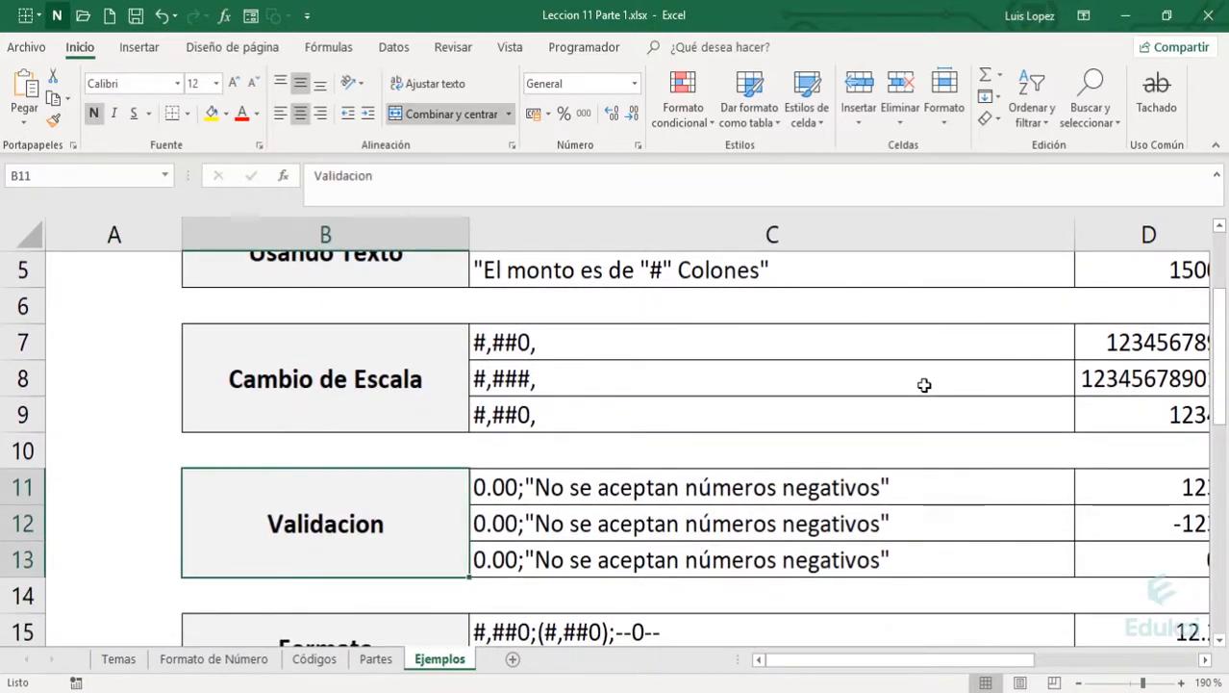
Highlight the quoted section "No se aceptan números negativos" in the C11 format code.
key(Right)
key(F2)
key(shift+Left)
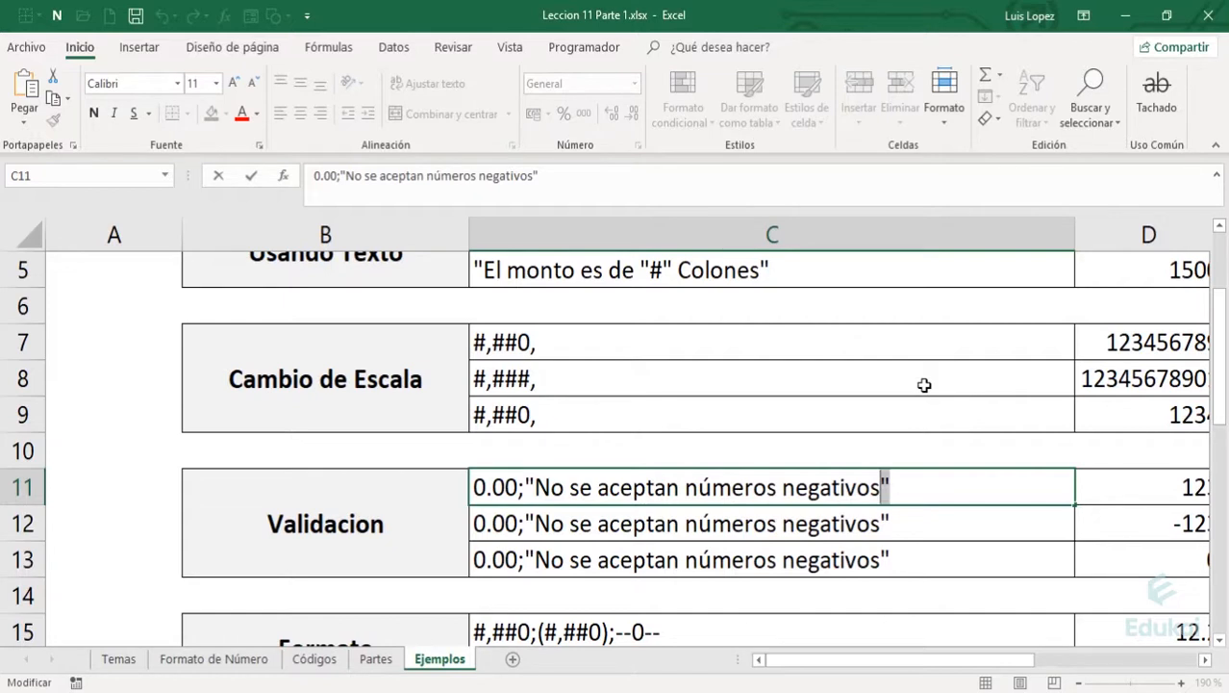
key(shift+Left)
key(shift+Left)
key(shift+Left)
key(shift+Left)
key(shift+Left)
key(shift+Left)
key(shift+Left)
key(shift+Left)
key(shift+Left)
key(shift+Left)
key(shift+Left)
key(shift+Left)
key(shift+Left)
key(shift+Left)
key(shift+Left)
key(shift+Left)
key(shift+Left)
key(shift+Left)
key(shift+Left)
key(shift+Left)
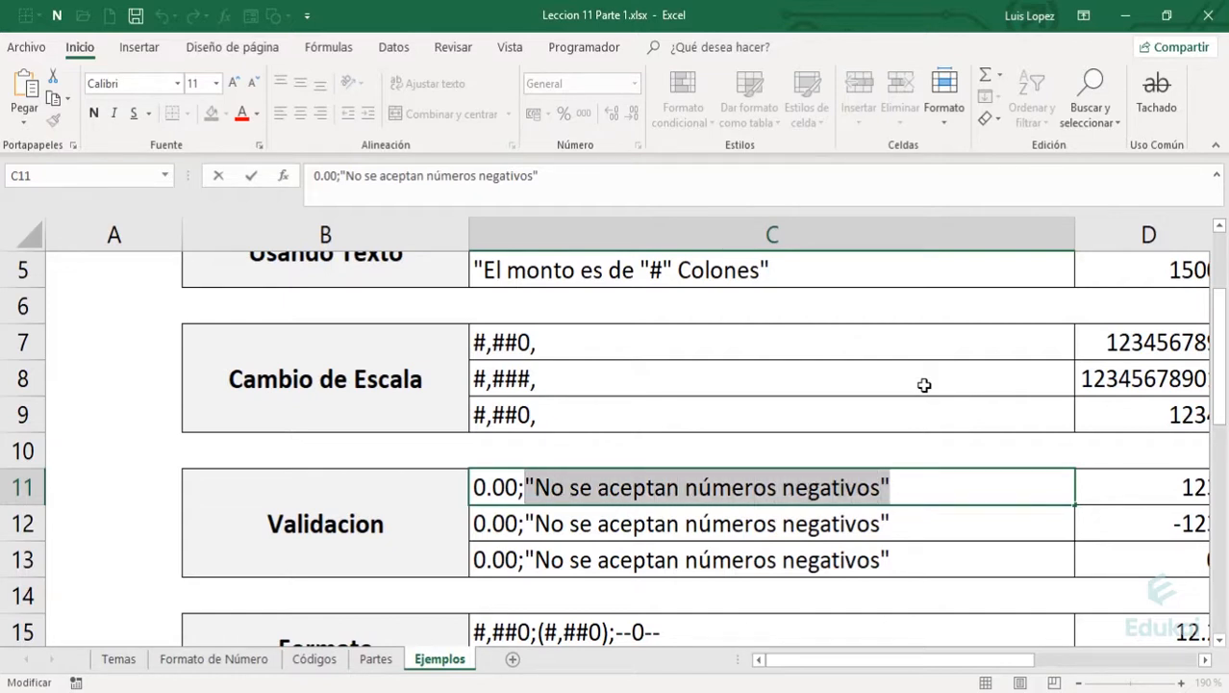
Highlight the semicolon that separates the two sections of the C11 format code.
key(Left)
key(Left)
key(shift+Left)
key(shift+Left)
key(shift+Left)
key(shift+Left)
key(Right)
key(Right)
key(Left)
key(Right)
key(shift+Left)
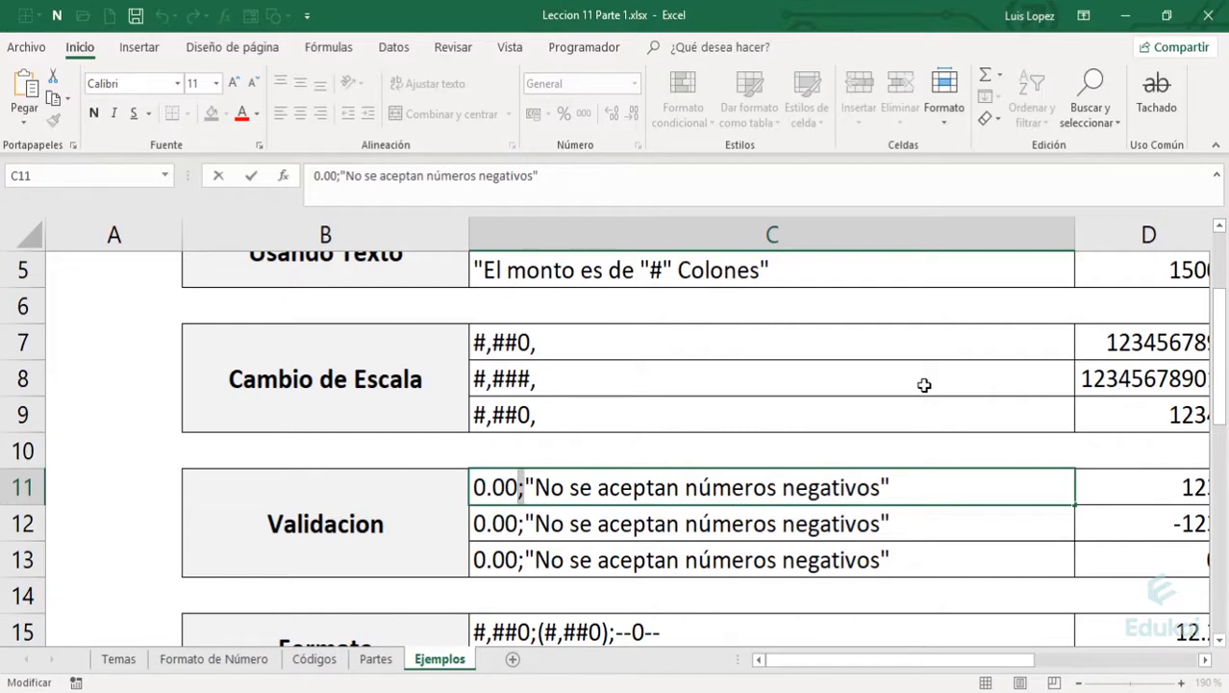
Highlight the positive-number section, 0.00, at the start of the C11 format code.
key(Left)
key(shift+Left)
key(shift+Left)
key(shift+Left)
key(shift+Left)
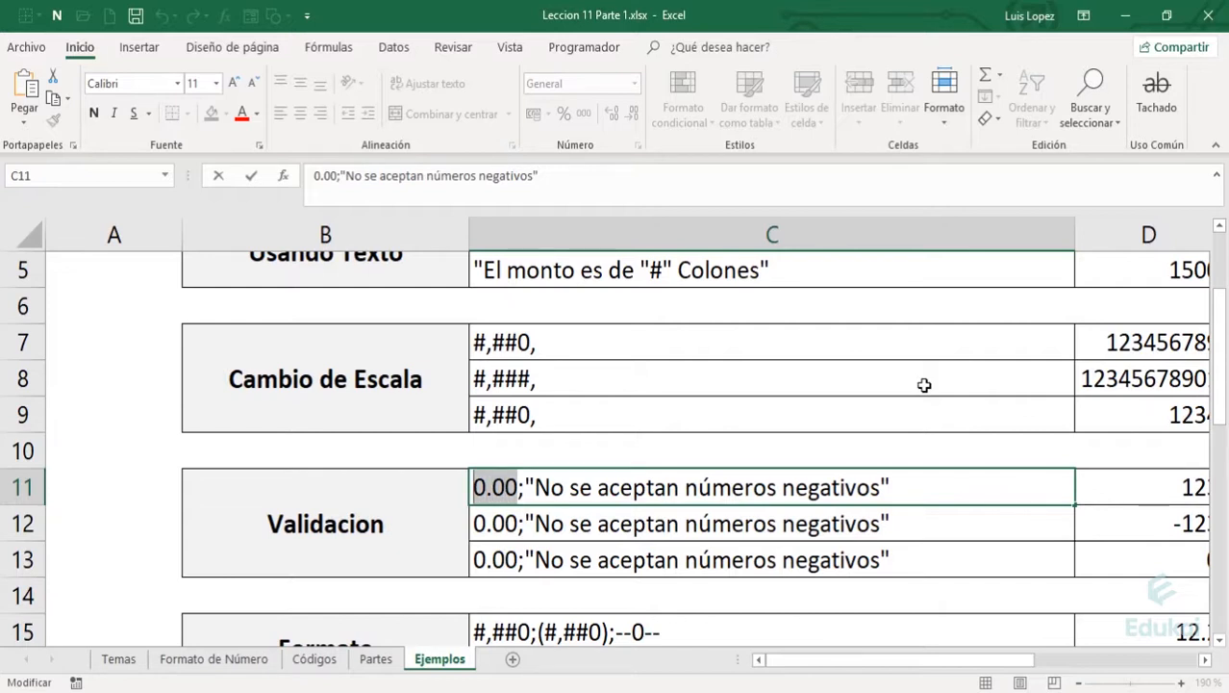
Highlight the negative-number text after the semicolon in C11 again, and leave the cell without changing its code.
key(Right)
key(Right)
key(Right)
key(shift+Left)
key(shift+Right)
key(shift+Right)
key(shift+Right)
key(shift+Right)
key(shift+Right)
key(shift+Right)
key(shift+Right)
key(shift+Right)
key(shift+Right)
key(shift+Right)
key(shift+Right)
key(shift+Right)
key(shift+Right)
key(shift+Right)
key(shift+Right)
key(shift+Right)
key(shift+Right)
key(shift+Right)
key(shift+Right)
key(shift+Right)
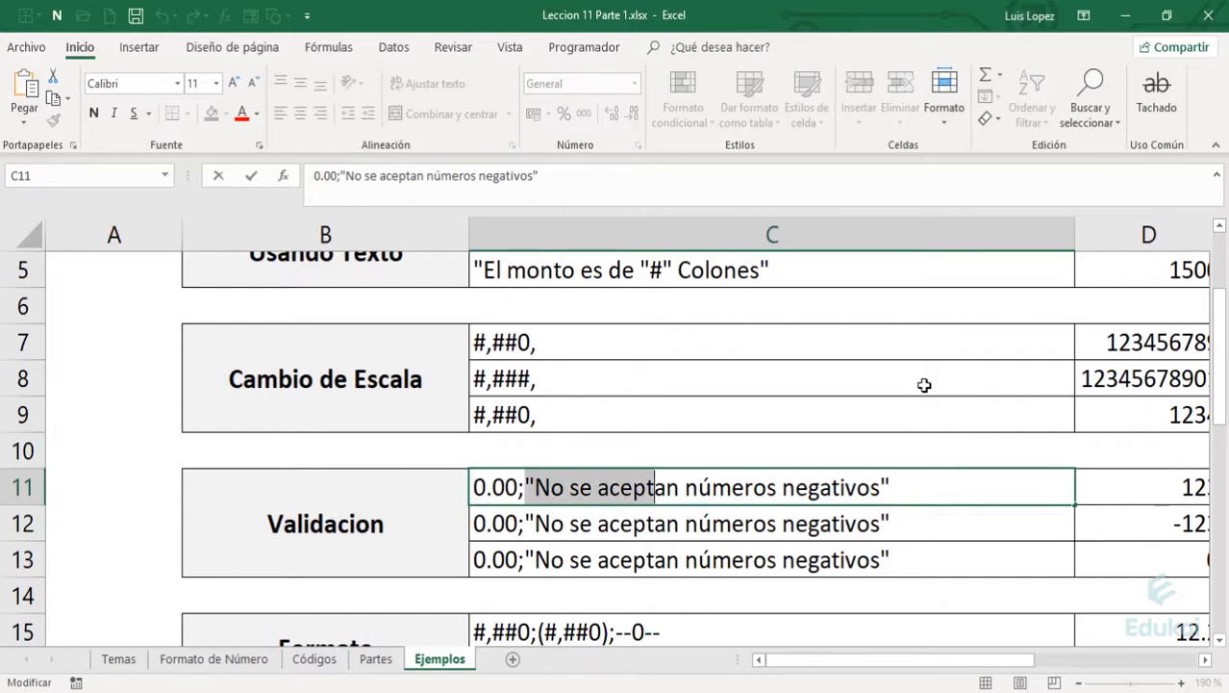
key(Escape)
Compare the positive value in D11 and its TEXTO result in E11 with the format code in C11.
key(Right)
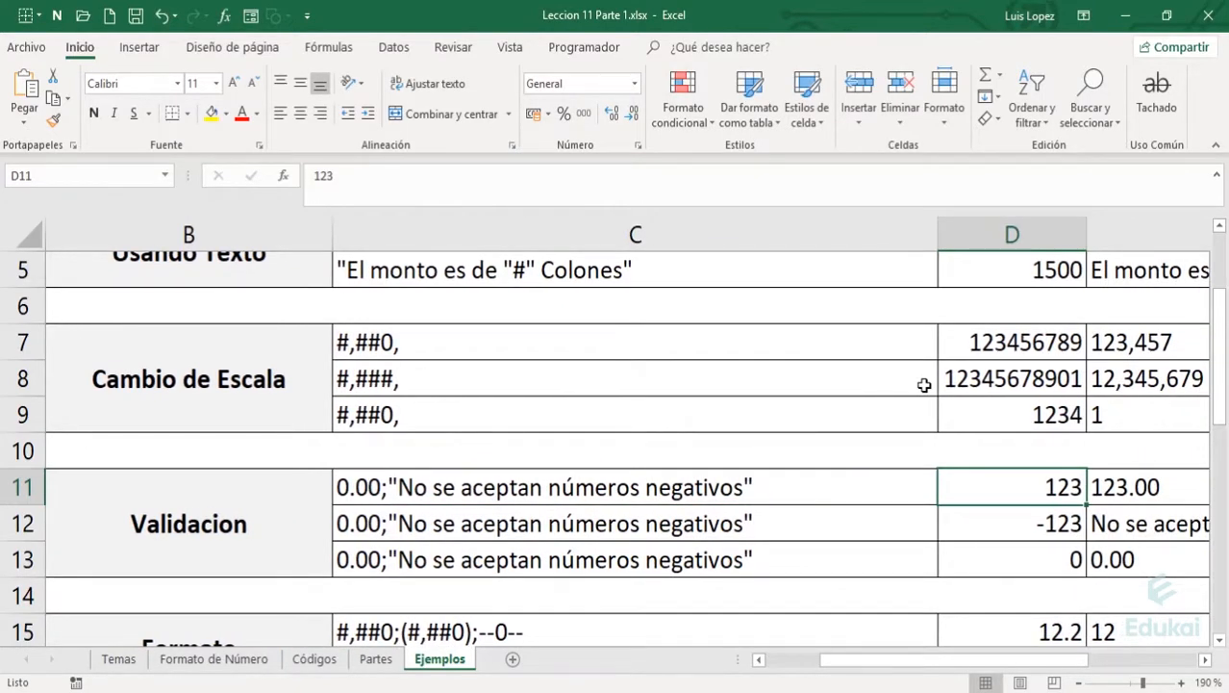
key(Right)
key(Left)
key(Left)
key(Left)
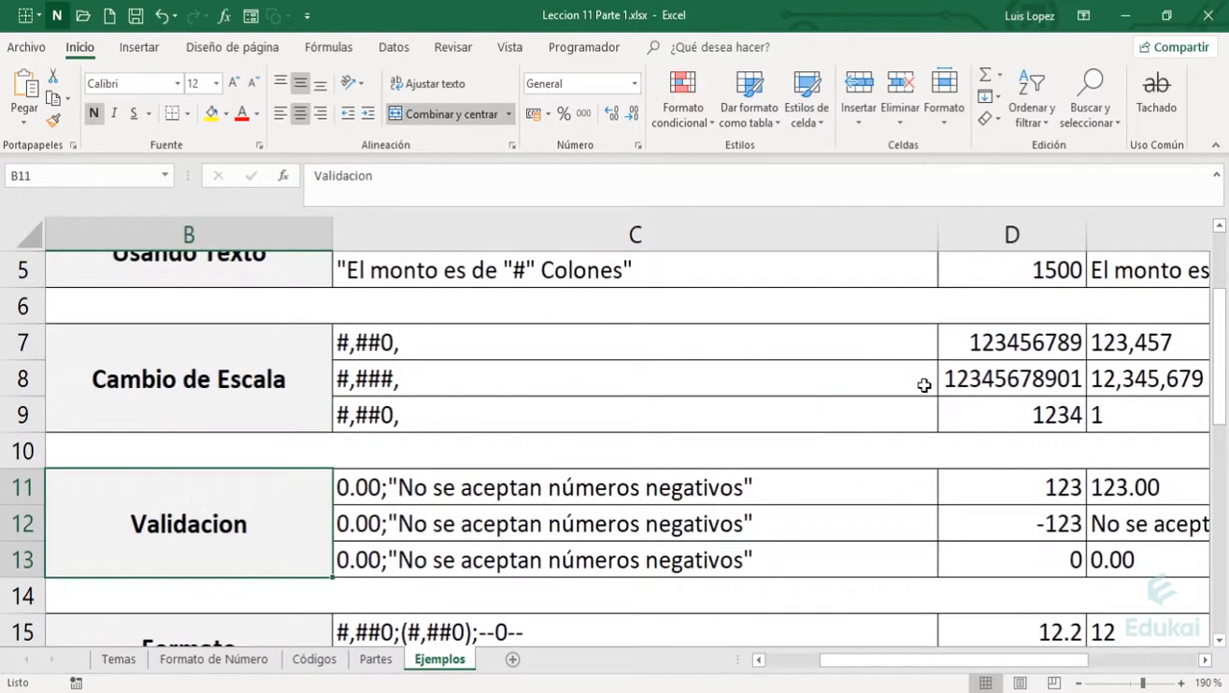
key(Right)
key(Right)
key(Right)
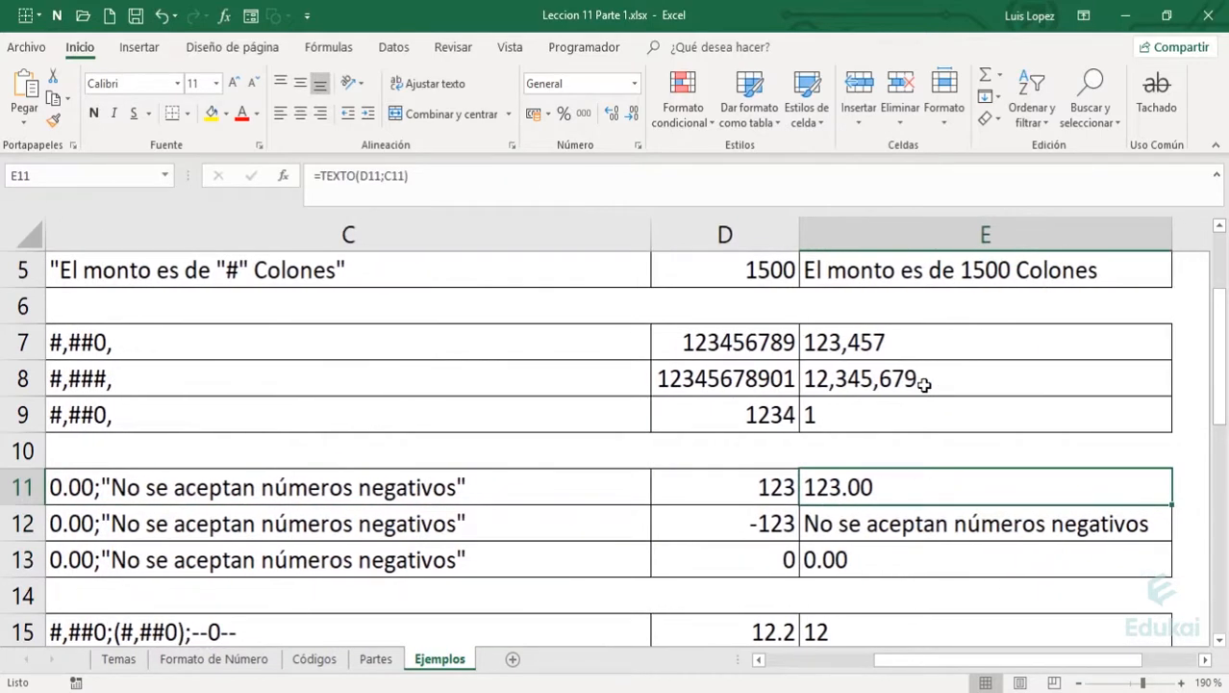
key(Left)
key(Left)
key(Left)
key(Right)
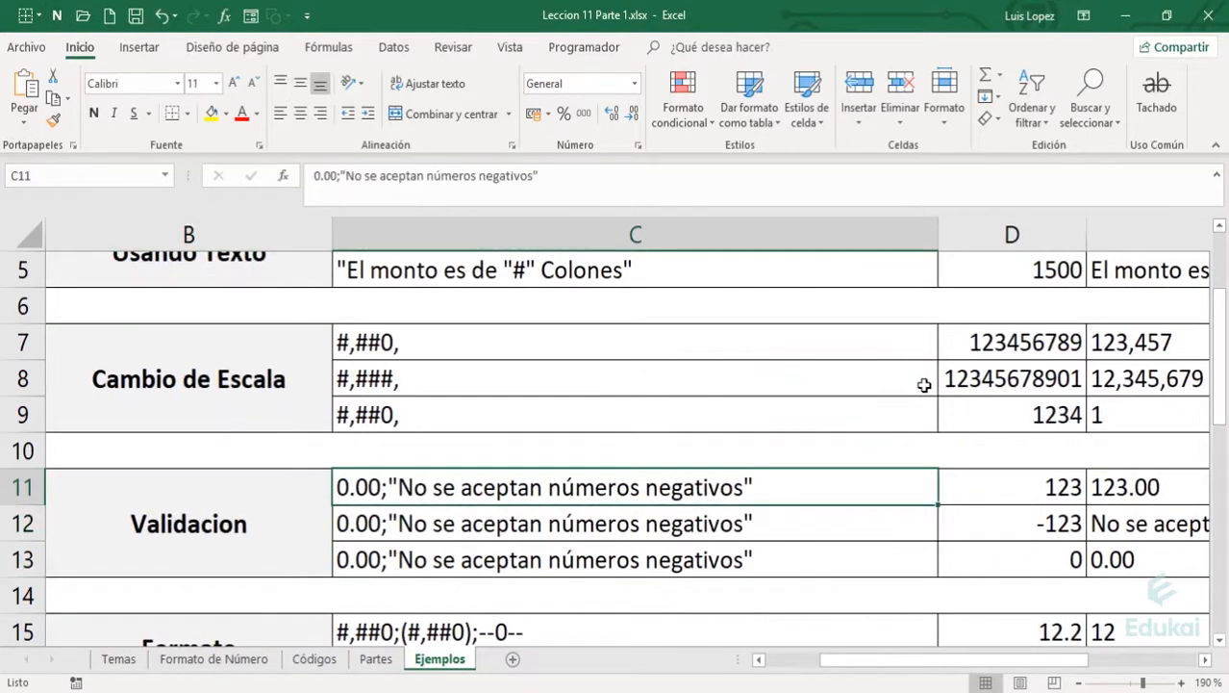
Highlight the negative-number text in the C12 format code, keeping the code as it is, and check the TEXTO result in E12.
key(Down)
key(Right)
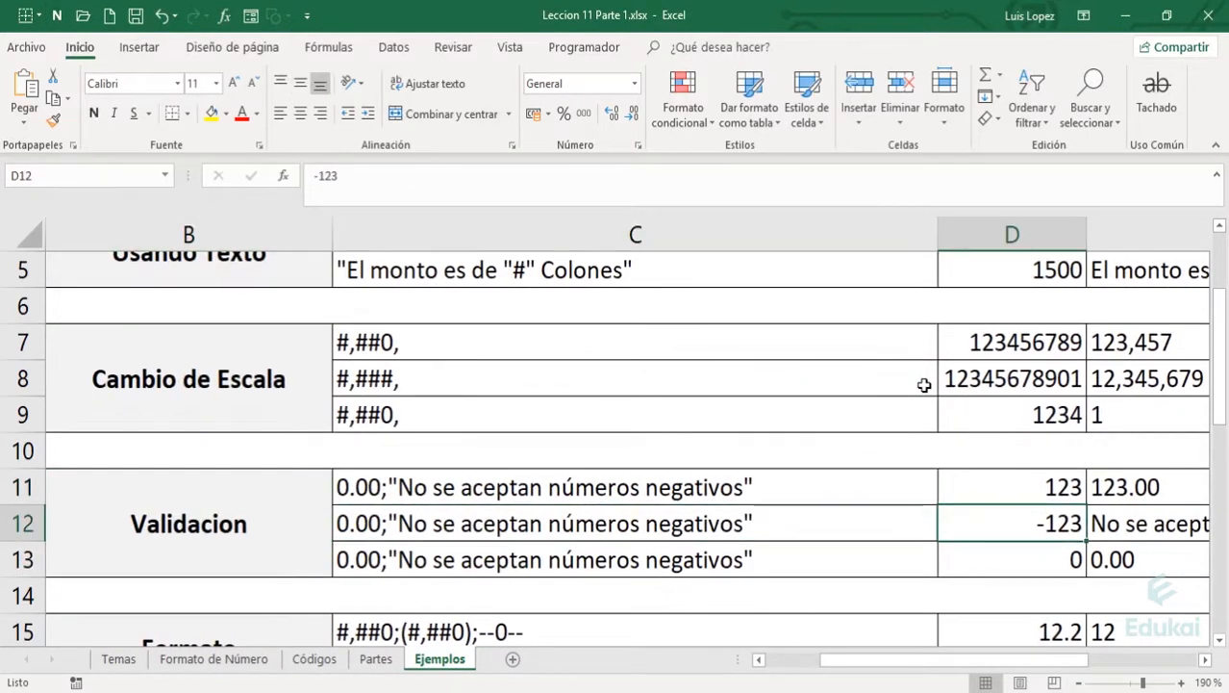
key(Left)
key(F2)
key(shift+Left)
key(shift+Left)
key(shift+Left)
key(shift+Left)
key(shift+Left)
key(shift+Left)
key(shift+Left)
key(shift+Left)
key(shift+Left)
key(shift+Left)
key(shift+Left)
key(shift+Left)
key(shift+Left)
key(shift+Left)
key(shift+Left)
key(shift+Left)
key(shift+Left)
key(shift+Left)
key(shift+Left)
key(shift+Left)
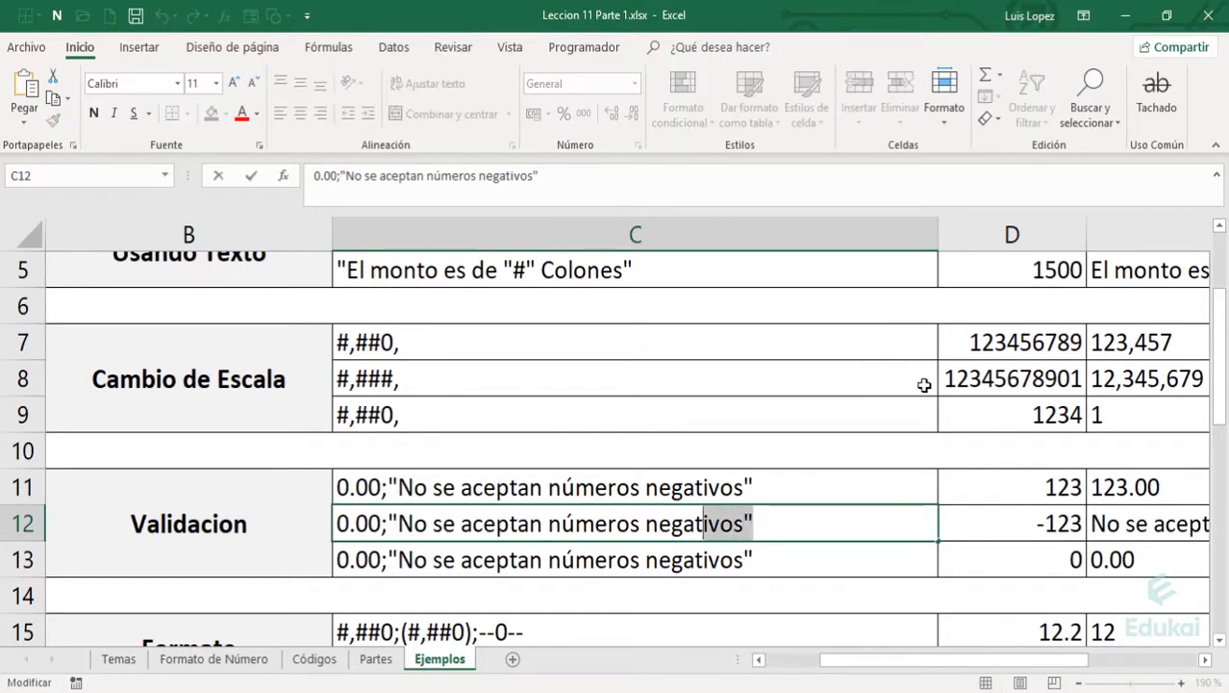
key(End)
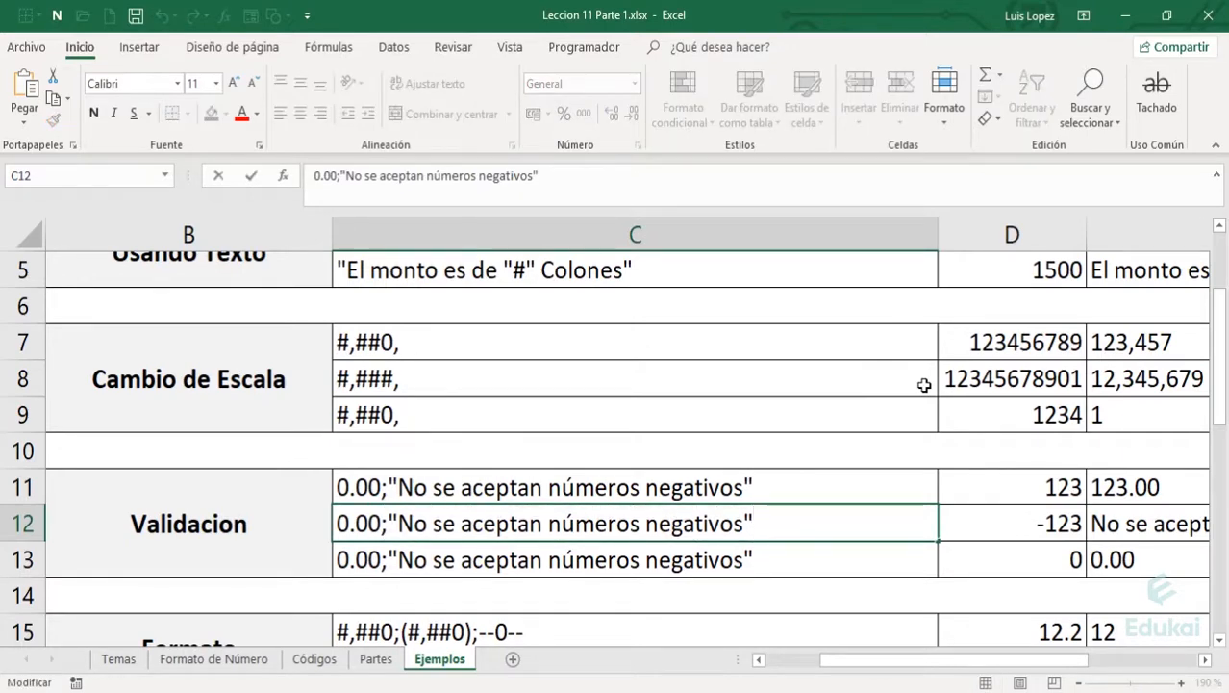
key(Tab)
key(Right)
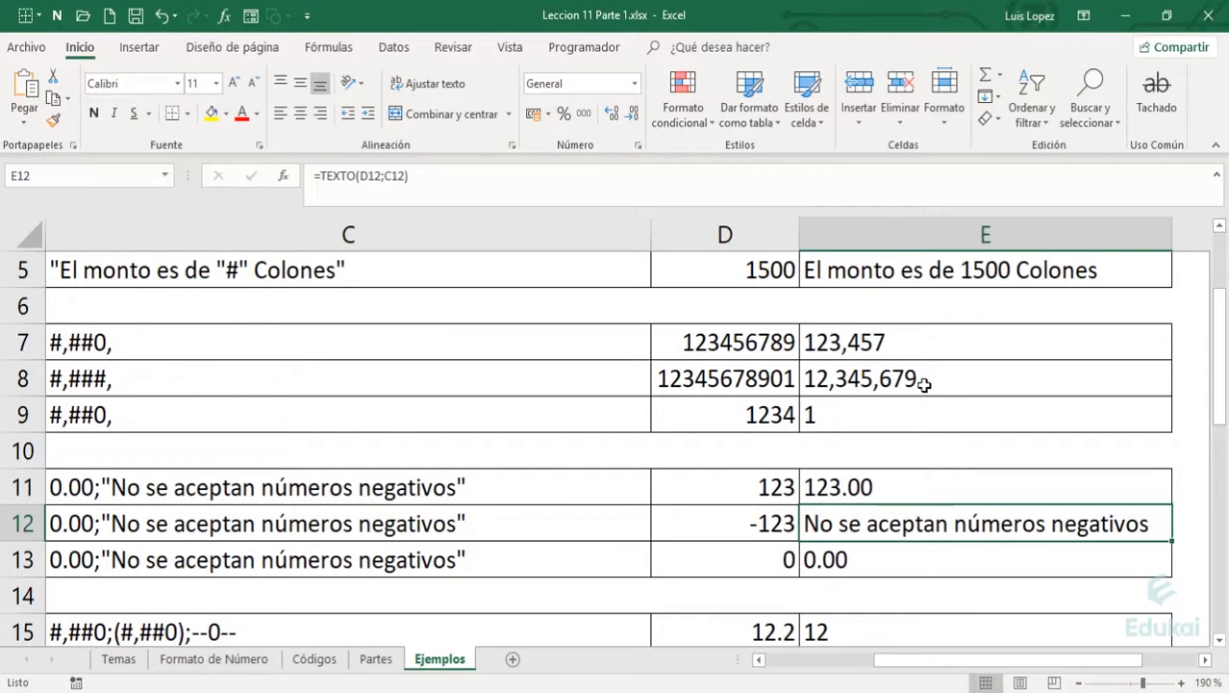
Compare the zero value in D13 and its TEXTO result in E13 with the format code in C13.
key(Left)
key(Down)
key(Right)
key(Left)
key(Left)
key(Left)
key(Right)
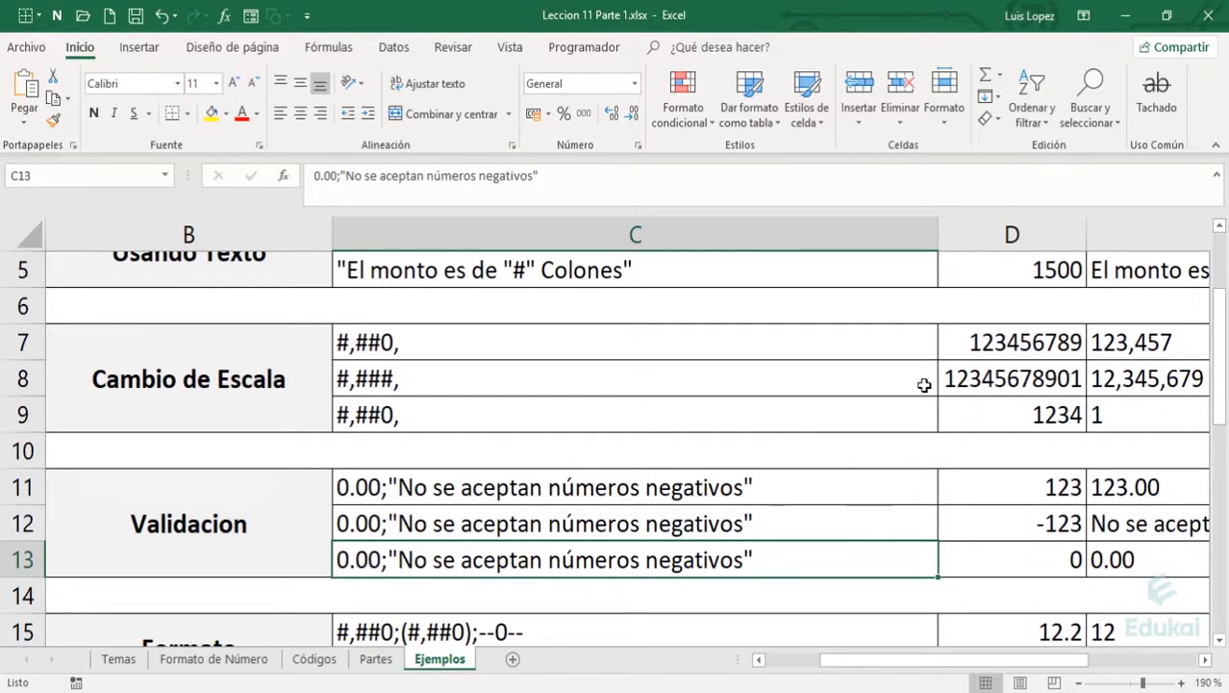
Go from the Validacion examples to the "Formato para valores en 0" block in B15.
key(Left)
key(Left)
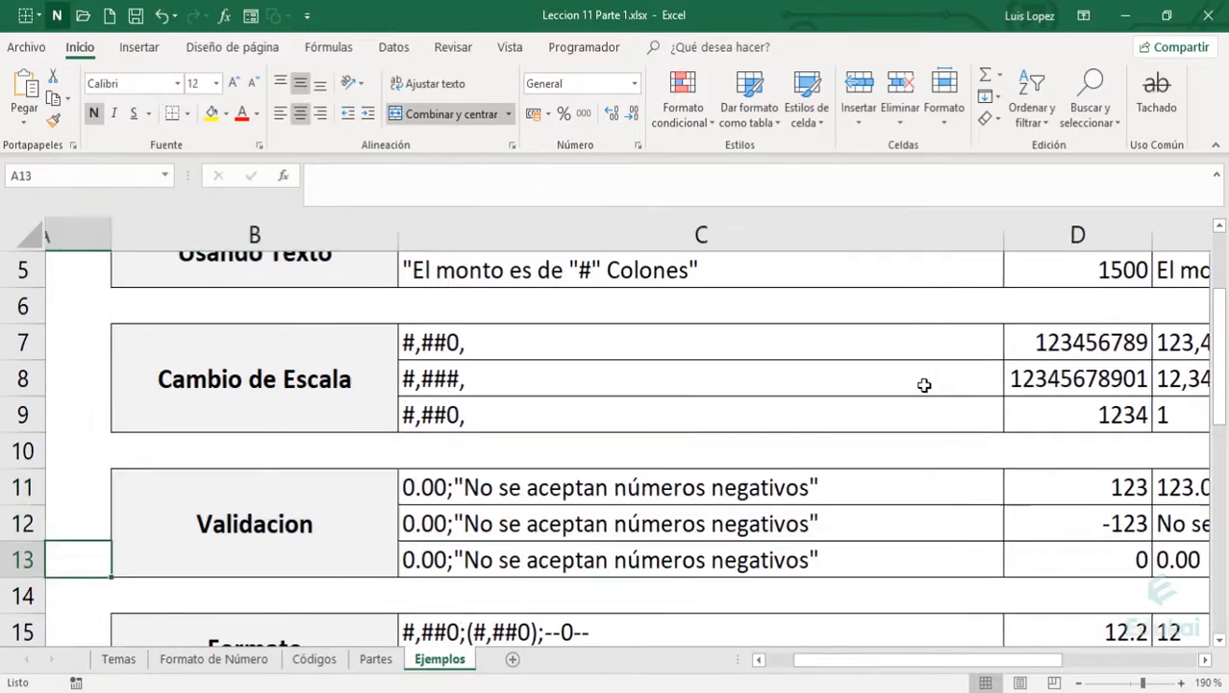
key(Down)
key(Down)
key(Down)
key(Down)
key(Right)
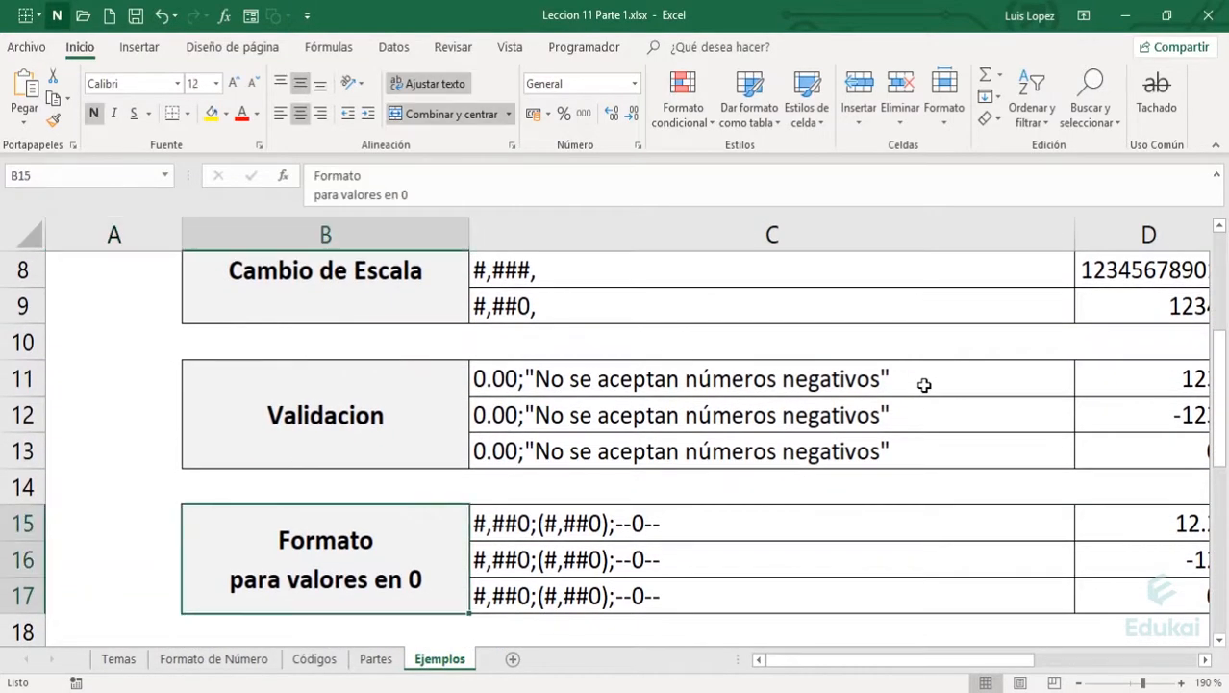
key(Down)
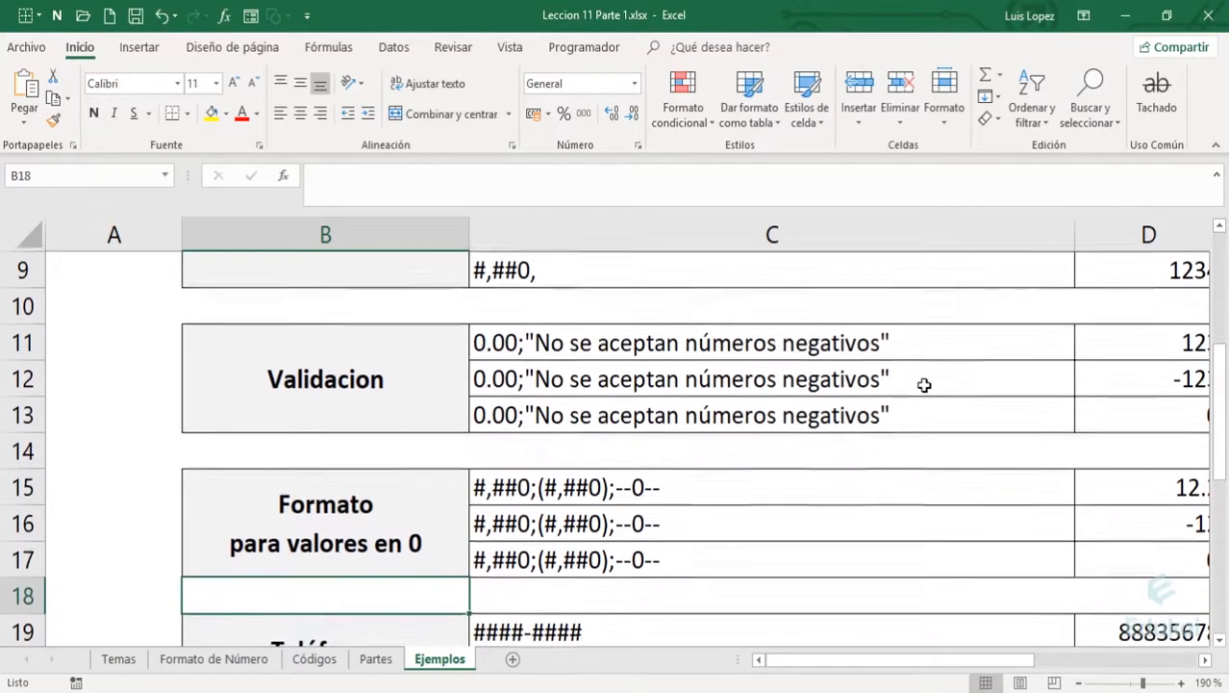
Highlight the zero-value section --0-- of the format code in C15.
key(Up)
key(Right)
key(Up)
key(Up)
key(F2)
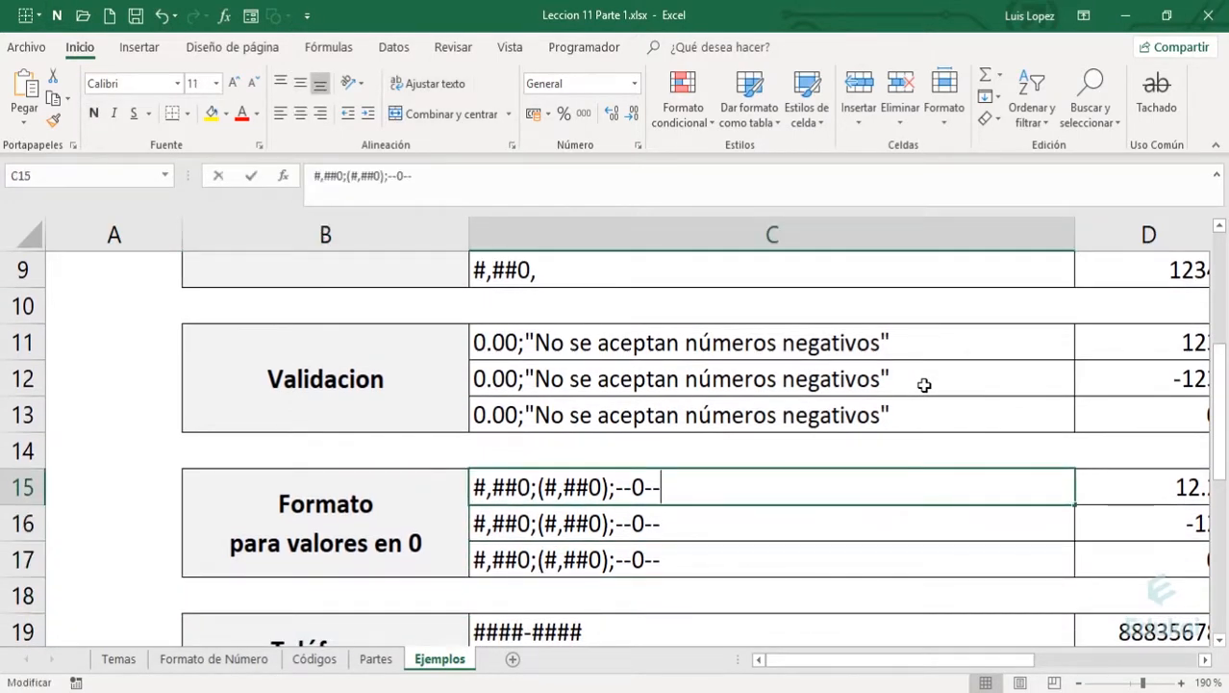
key(shift+Left)
key(shift+Left)
key(shift+Left)
key(shift+Left)
key(shift+Left)
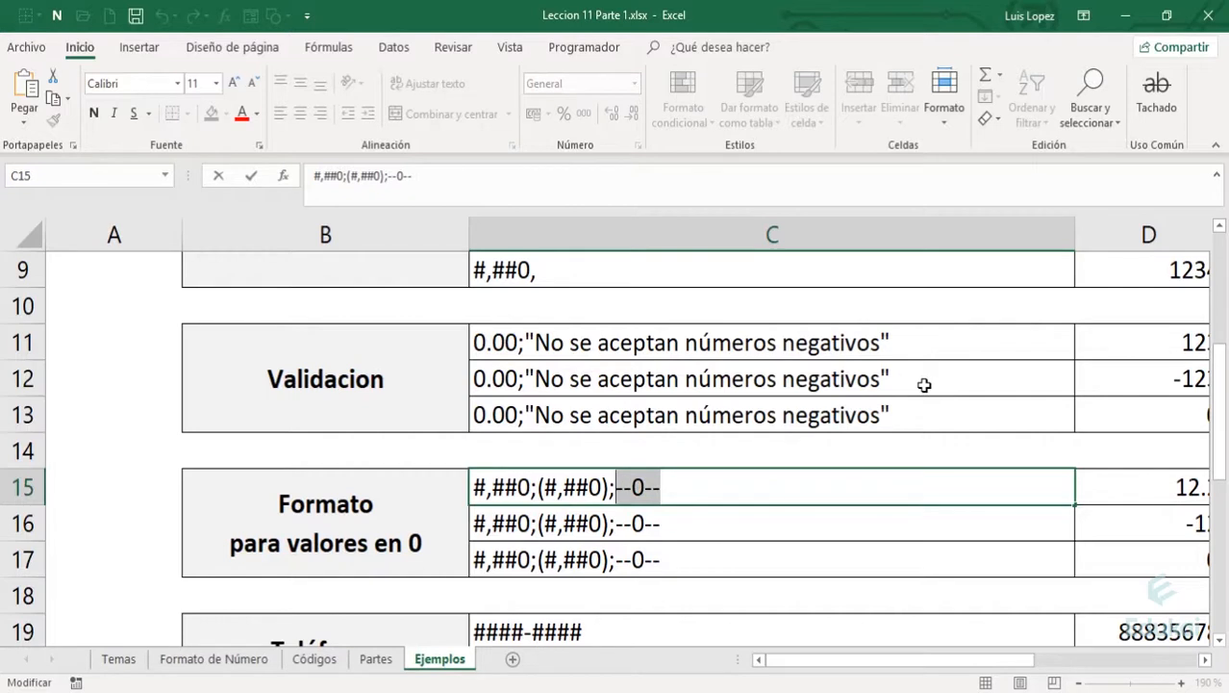
Highlight the negative-number section (#,##0) between the two semicolons in the C15 format code.
key(Left)
key(Left)
key(shift+Left)
key(shift+Left)
key(shift+Left)
key(shift+Left)
key(shift+Left)
key(shift+Left)
key(shift+Left)
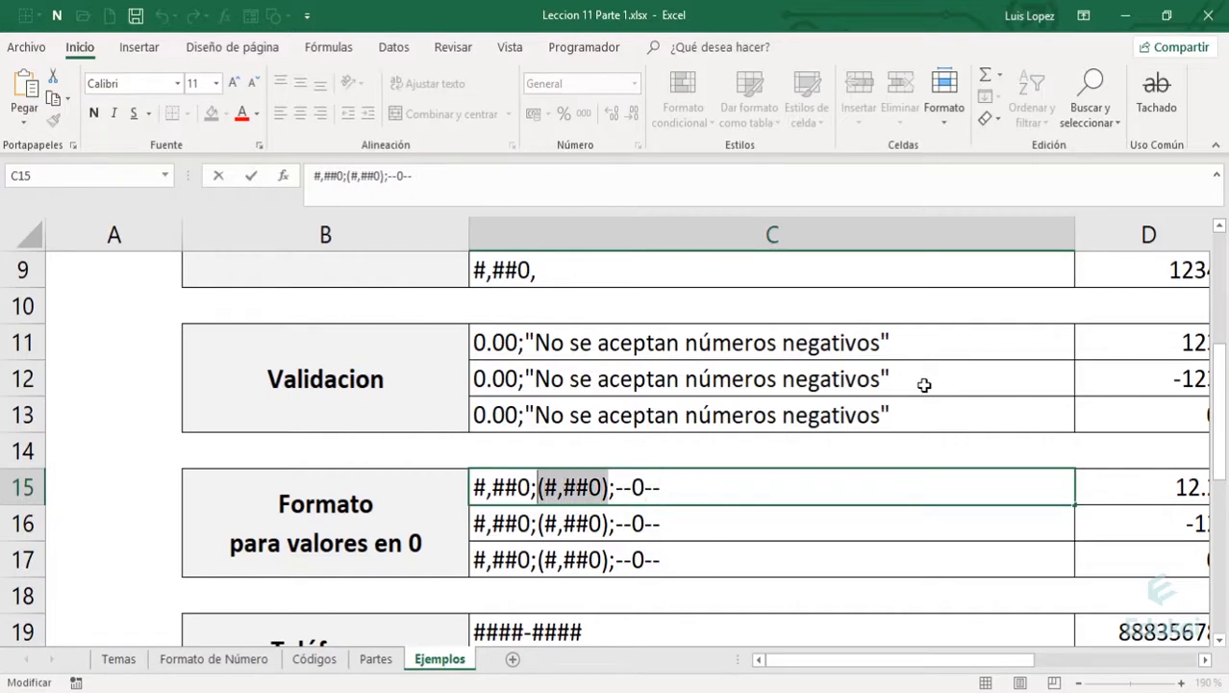
Highlight the positive-number section #,##0 at the start of the C15 format code, and leave the cell without changing it.
key(Left)
key(Left)
key(shift+Left)
key(shift+Left)
key(shift+Left)
key(shift+Left)
key(shift+Left)
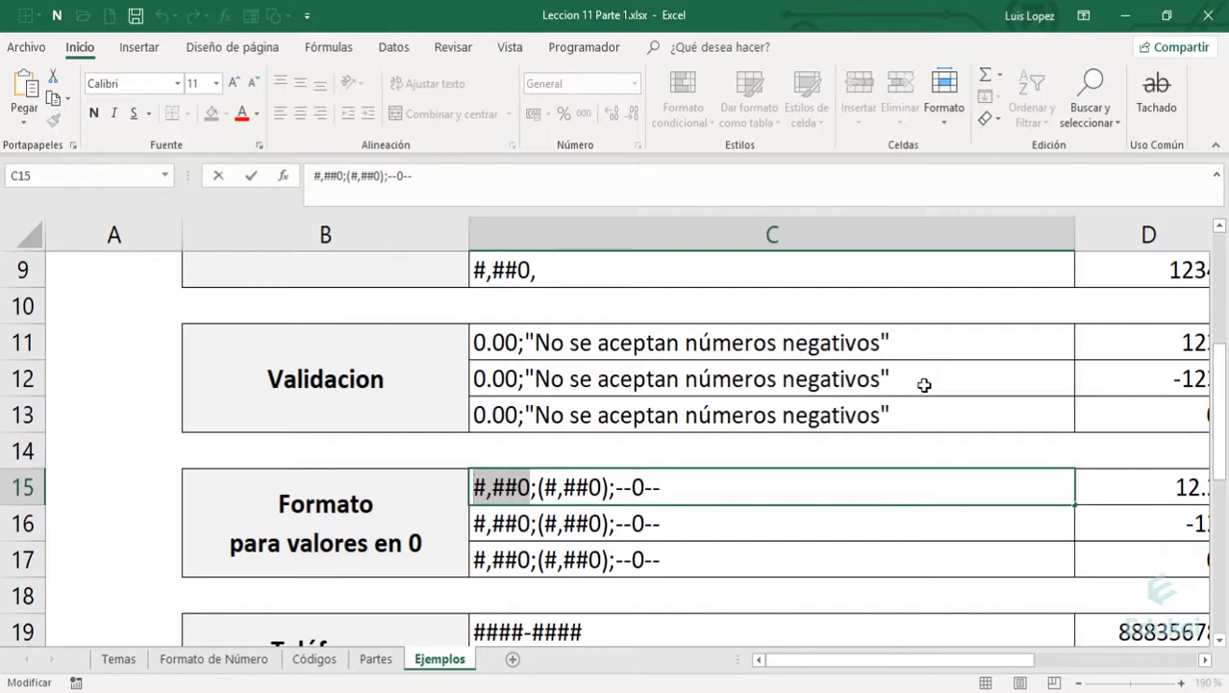
key(Right)
key(Right)
key(Right)
key(Right)
key(Right)
key(Right)
key(Right)
key(Right)
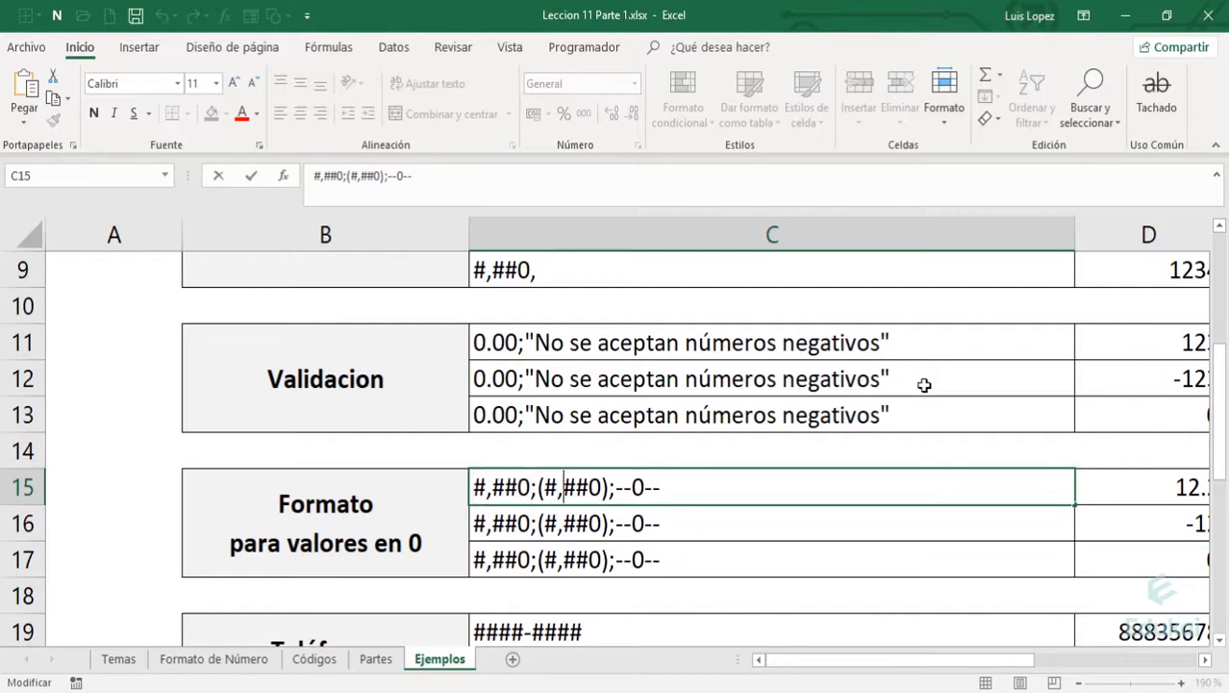
key(Right)
key(Right)
key(Right)
key(Escape)
Compare the positive decimal value in D15 and its TEXTO result in E15 with the format code in C15.
key(Right)
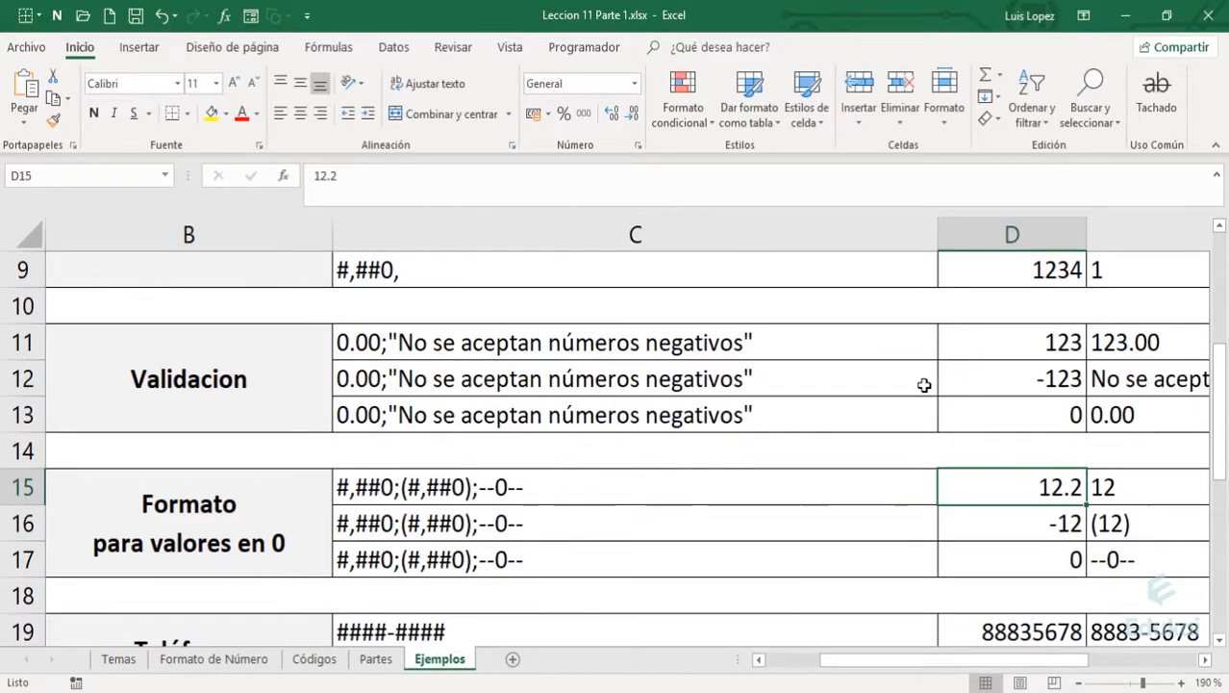
key(Right)
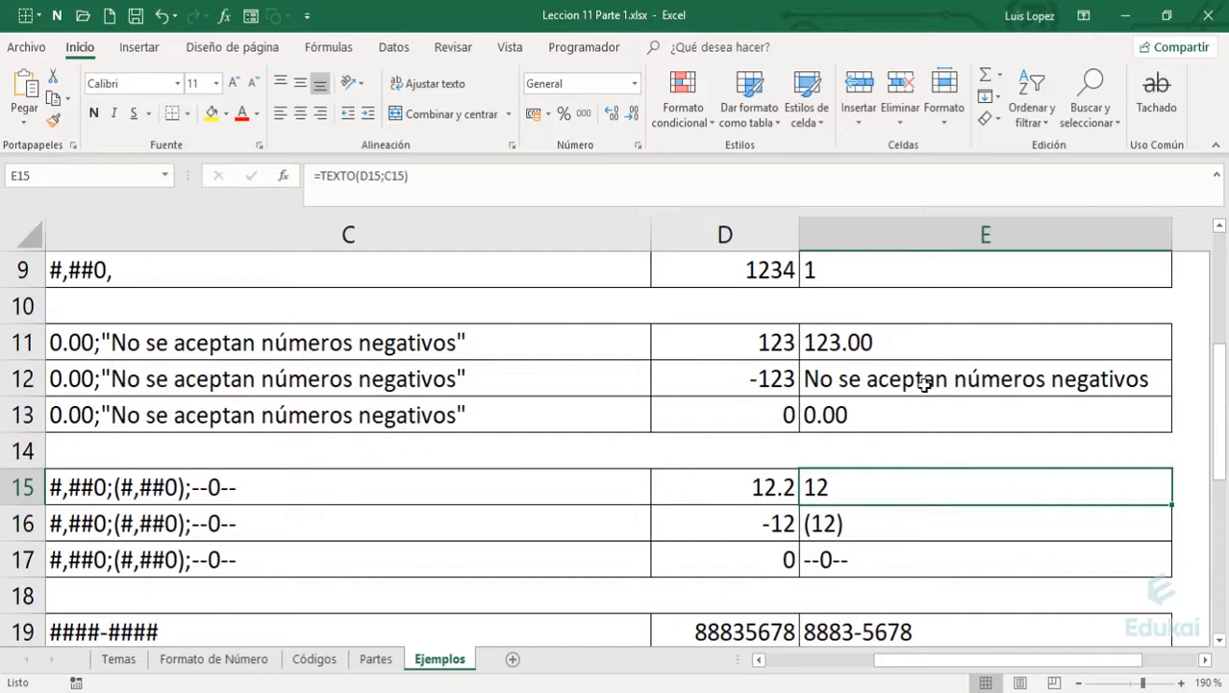
key(Left)
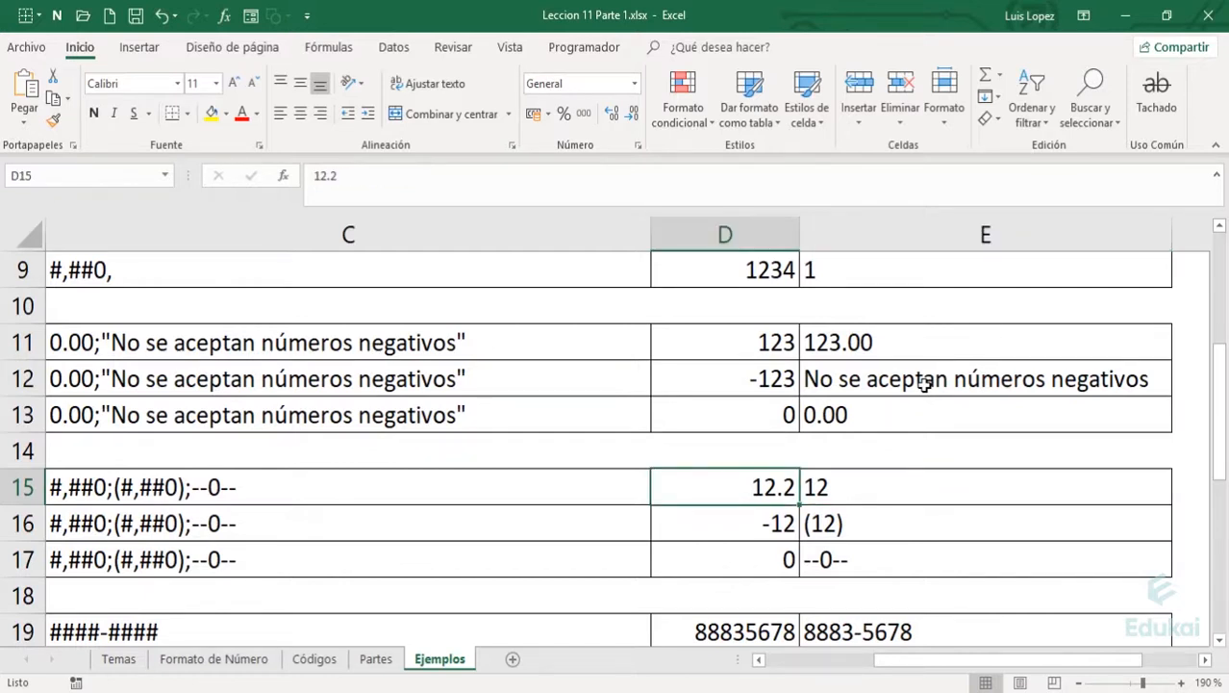
key(Right)
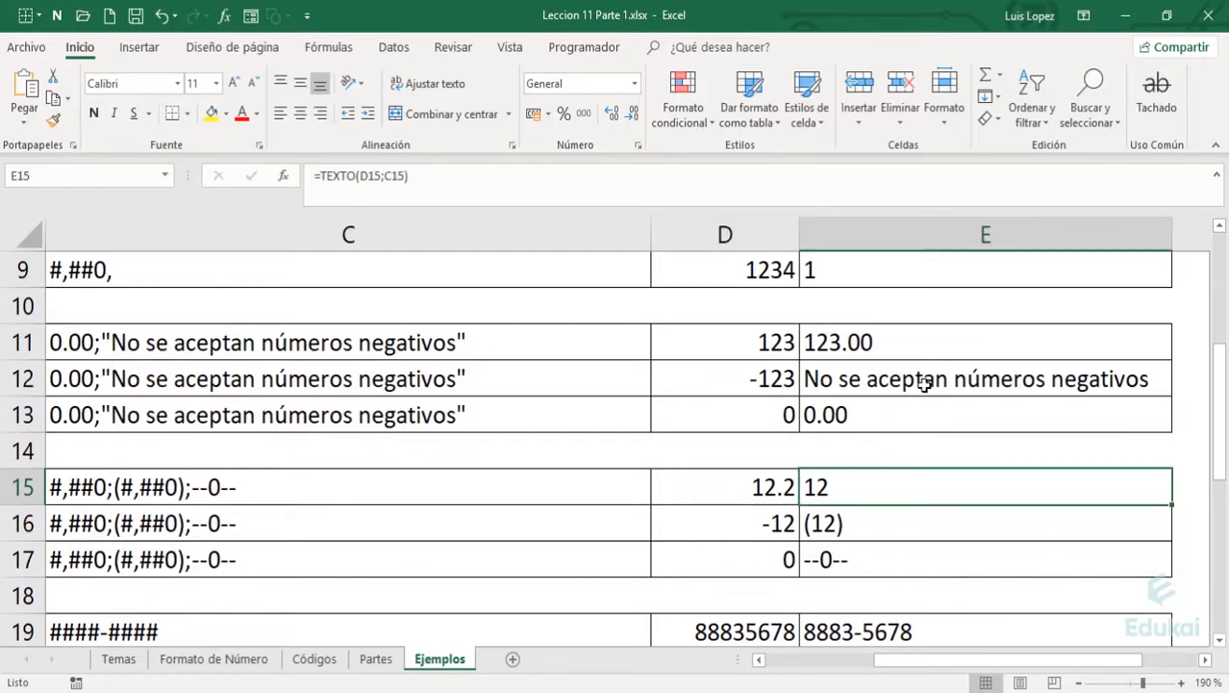
key(Left)
key(Left)
Highlight the positive-number section #,##0 in the C15 format code again.
key(F2)
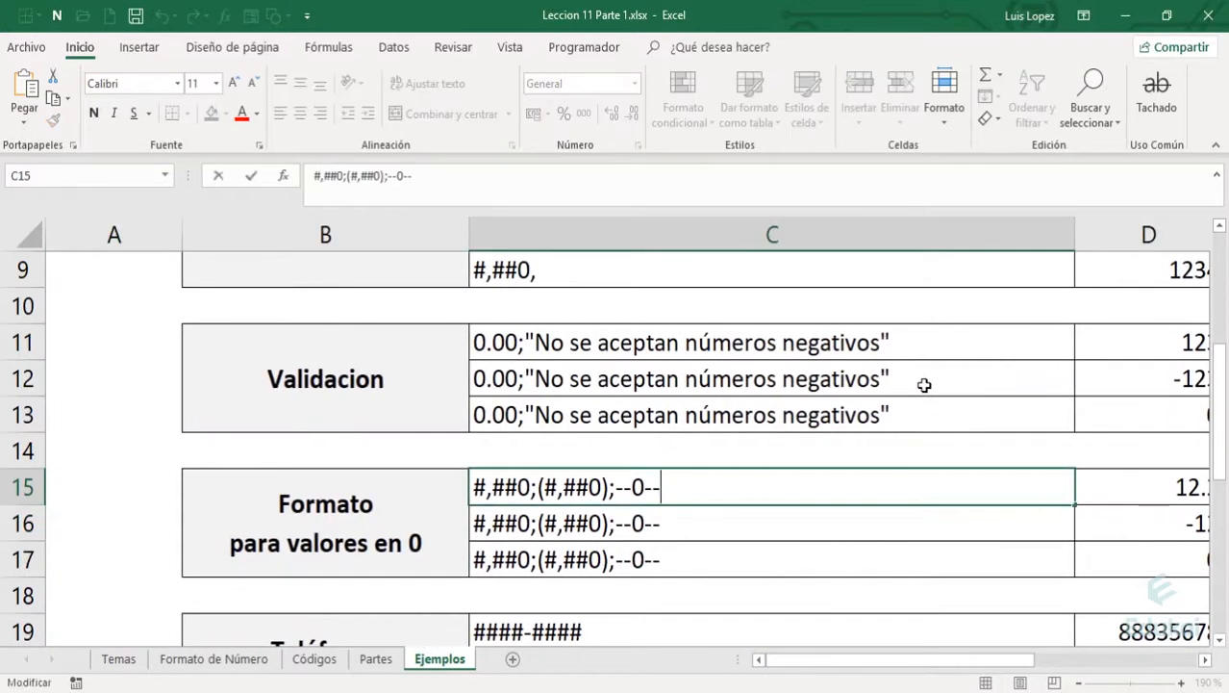
key(Left)
key(Left)
key(Left)
key(Left)
key(Left)
key(Left)
key(Left)
key(Left)
key(Left)
key(Left)
key(Left)
key(Left)
key(Left)
key(Left)
key(Left)
key(Right)
key(shift+Left)
key(shift+Left)
key(shift+Left)
key(shift+Left)
key(shift+Left)
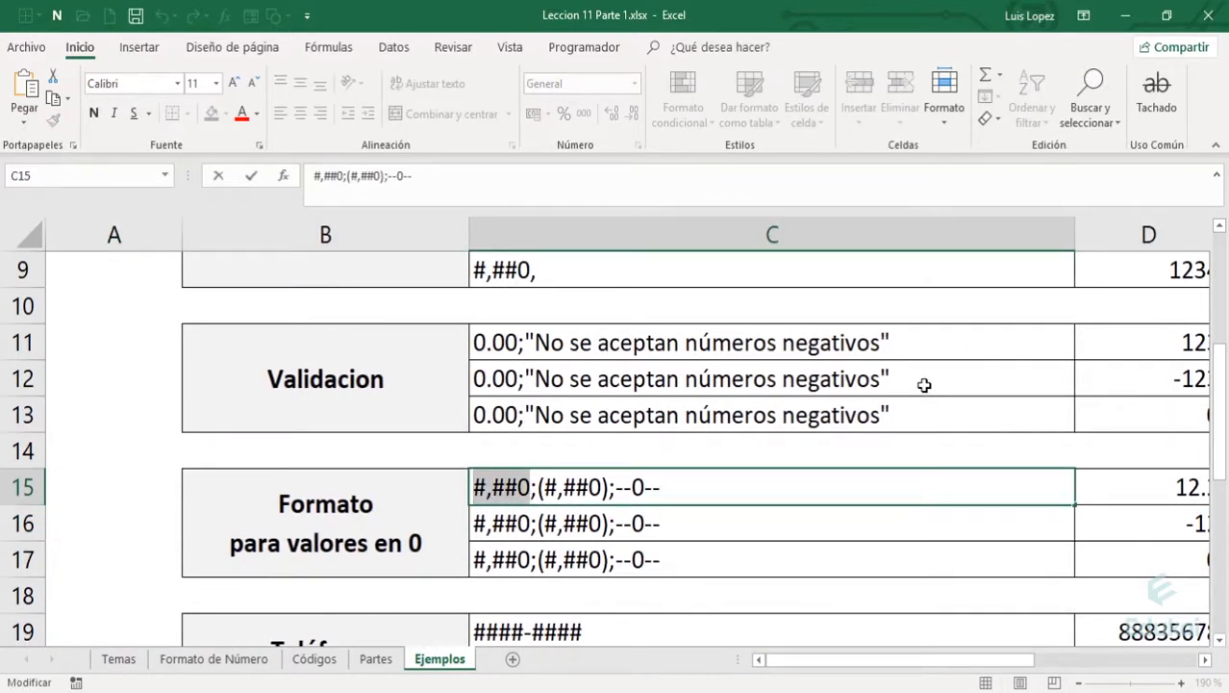
key(Right)
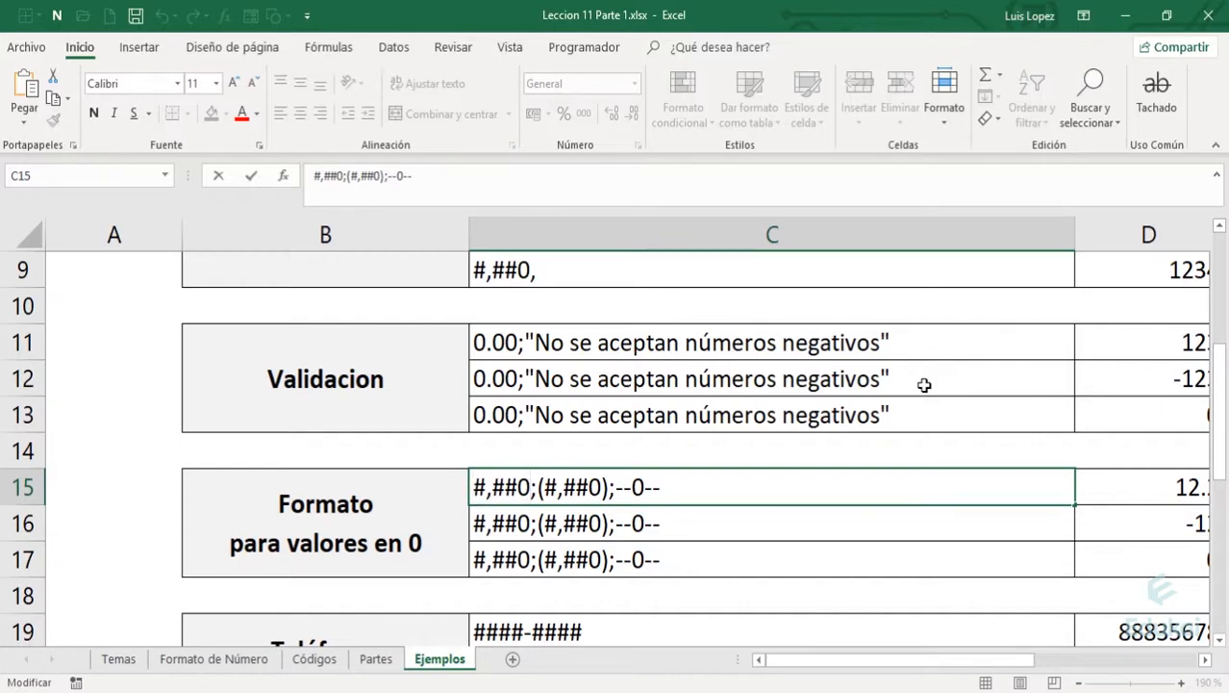
key(Return)
key(BackSpace)
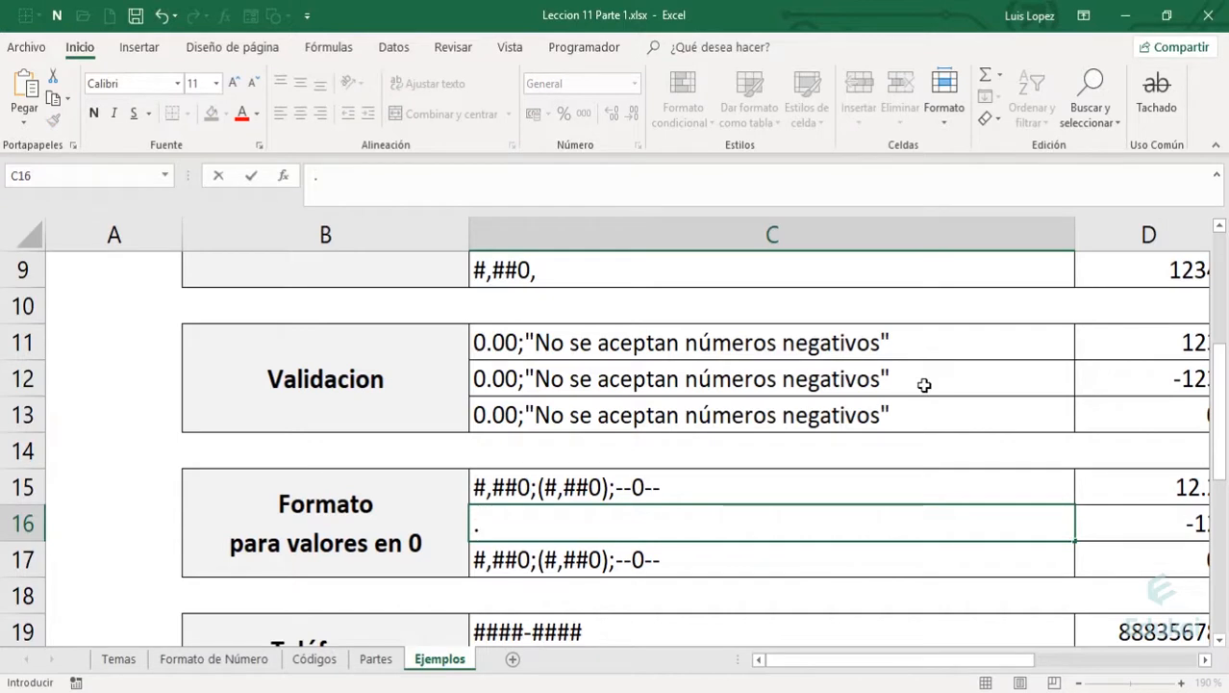
key(Escape)
Add an optional decimal to the positive section in C15, making the code #,##0.#;(#,##0);--0--, and check the TEXTO result in E15.
key(Left)
key(Up)
key(Right)
key(Down)
key(F2)
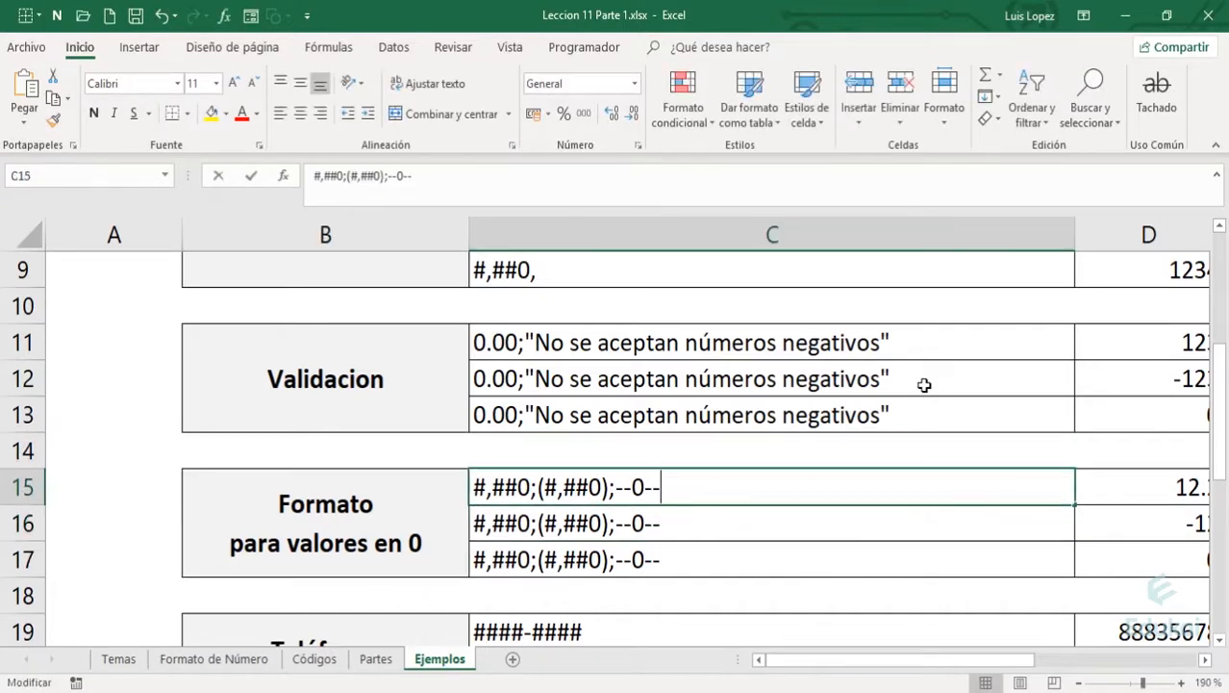
key(Left)
key(Left)
key(Left)
key(Left)
key(Left)
key(Left)
key(Left)
key(Left)
key(Left)
key(Left)
key(Left)
key(Left)
key(Left)
key(Left)
text(.)
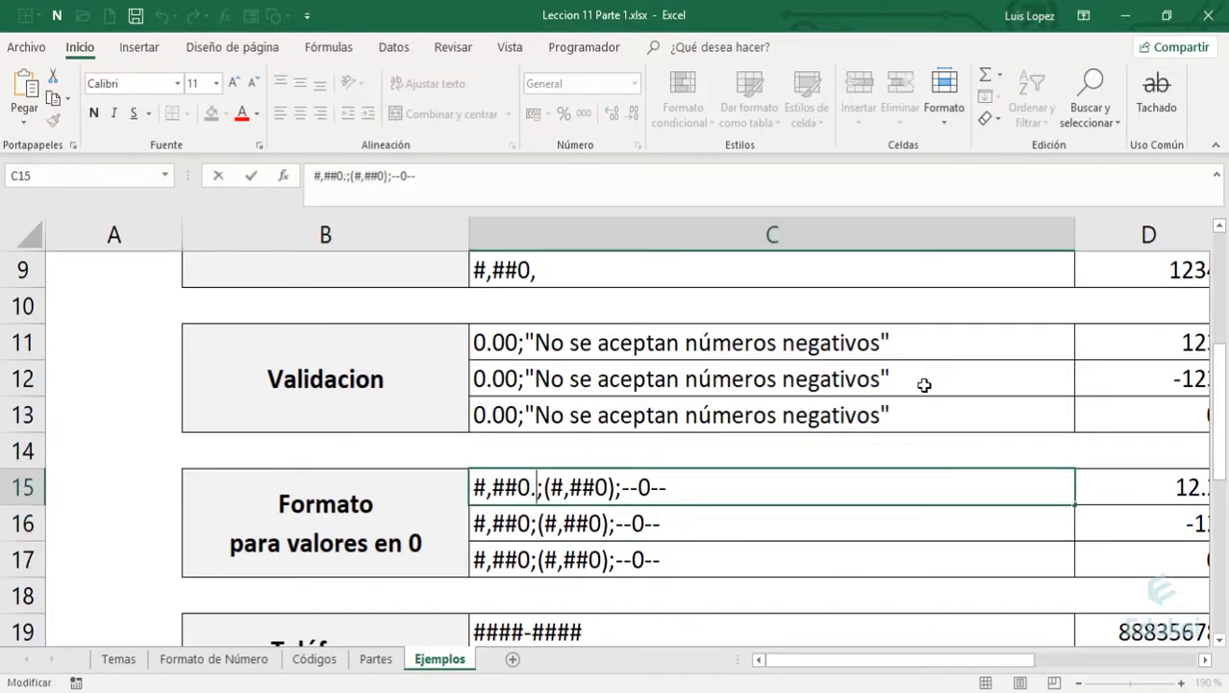
text(#)
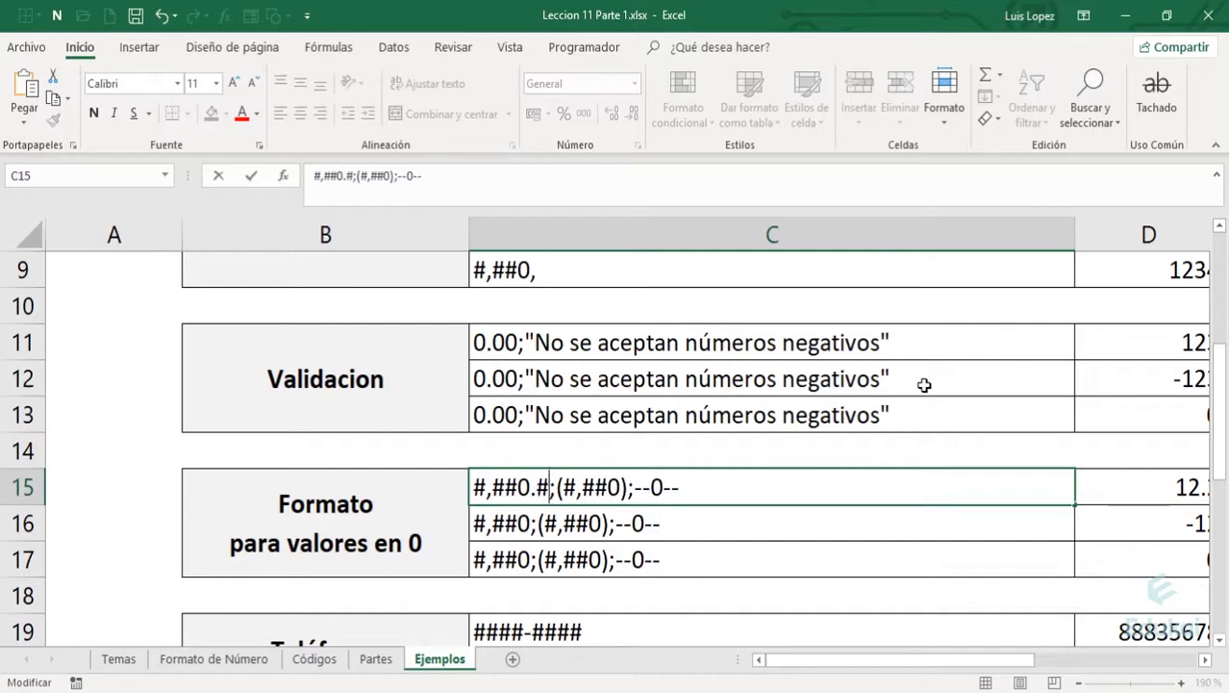
key(Tab)
key(Right)
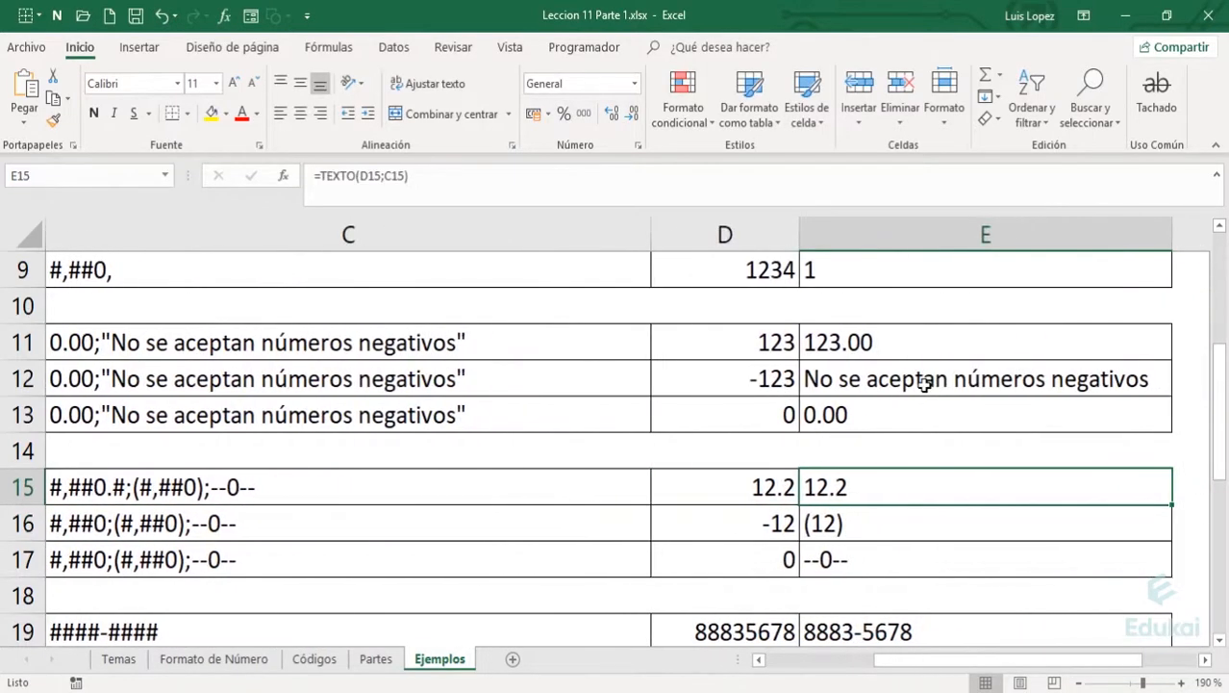
Remove the optional decimal from C15, restoring the code #,##0;(#,##0);--0--, and check the TEXTO result in E15.
key(Left)
key(Left)
key(F2)
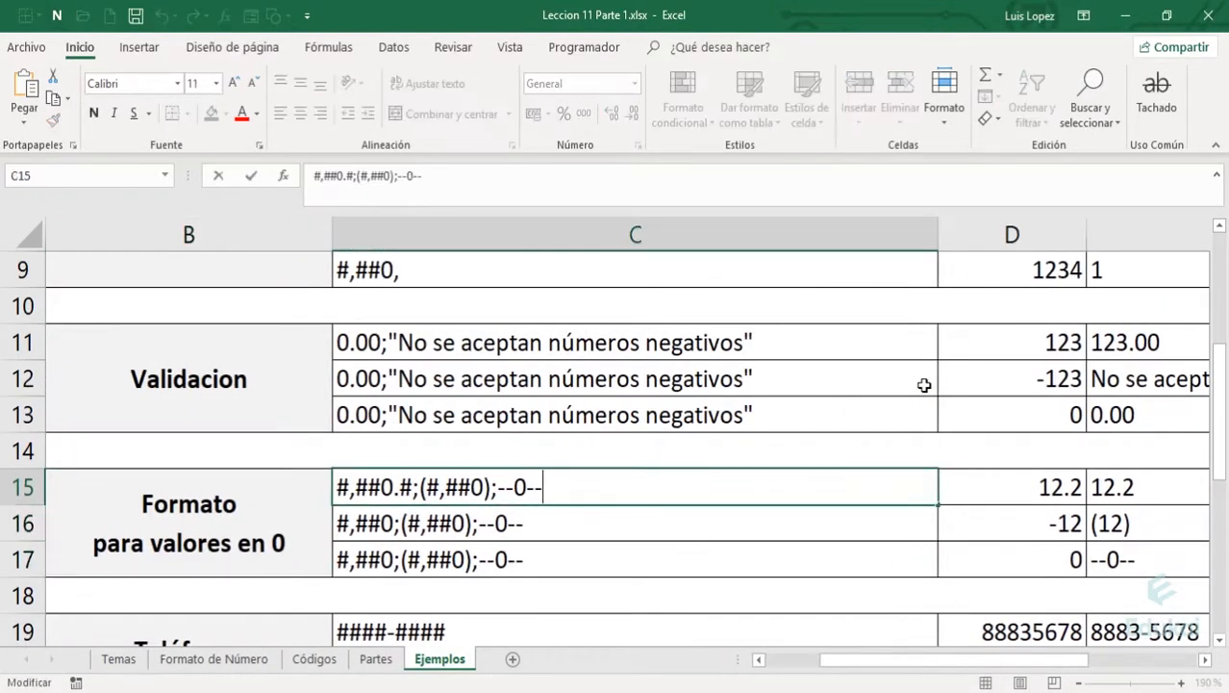
key(Left)
key(Left)
key(Left)
key(Left)
key(Left)
key(Left)
key(Left)
key(Left)
key(Left)
key(Left)
key(Left)
key(Left)
key(Left)
key(Left)
key(BackSpace)
key(BackSpace)
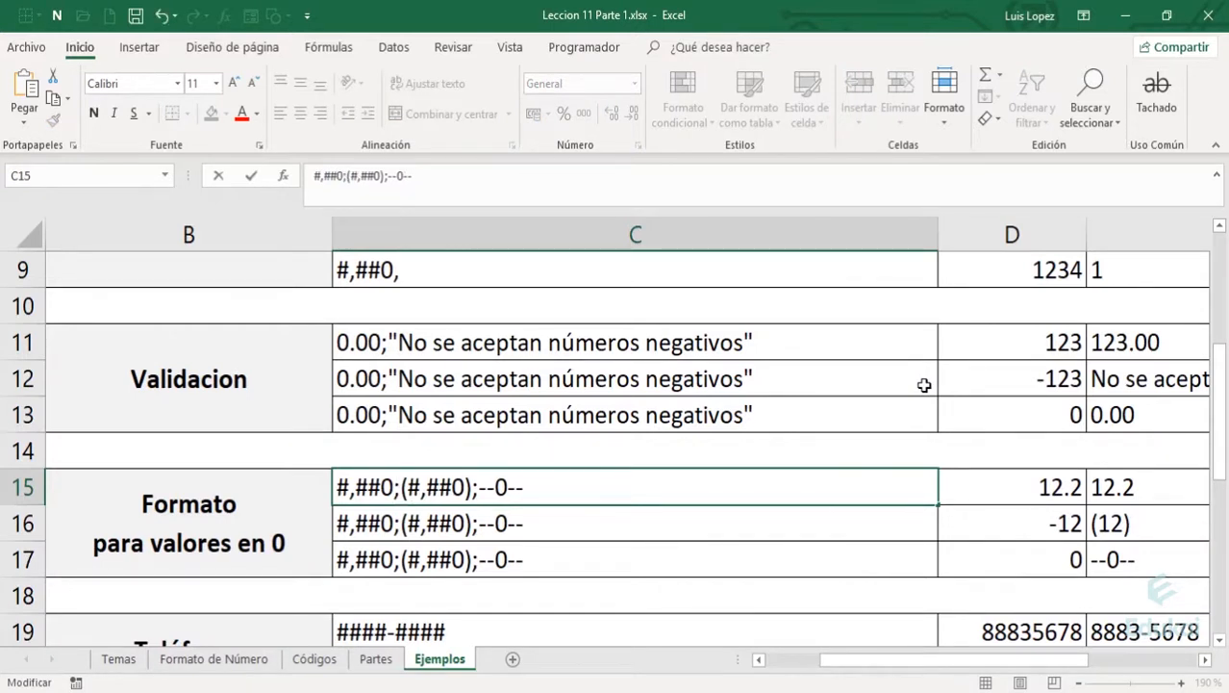
key(Return)
key(Up)
key(Right)
key(Right)
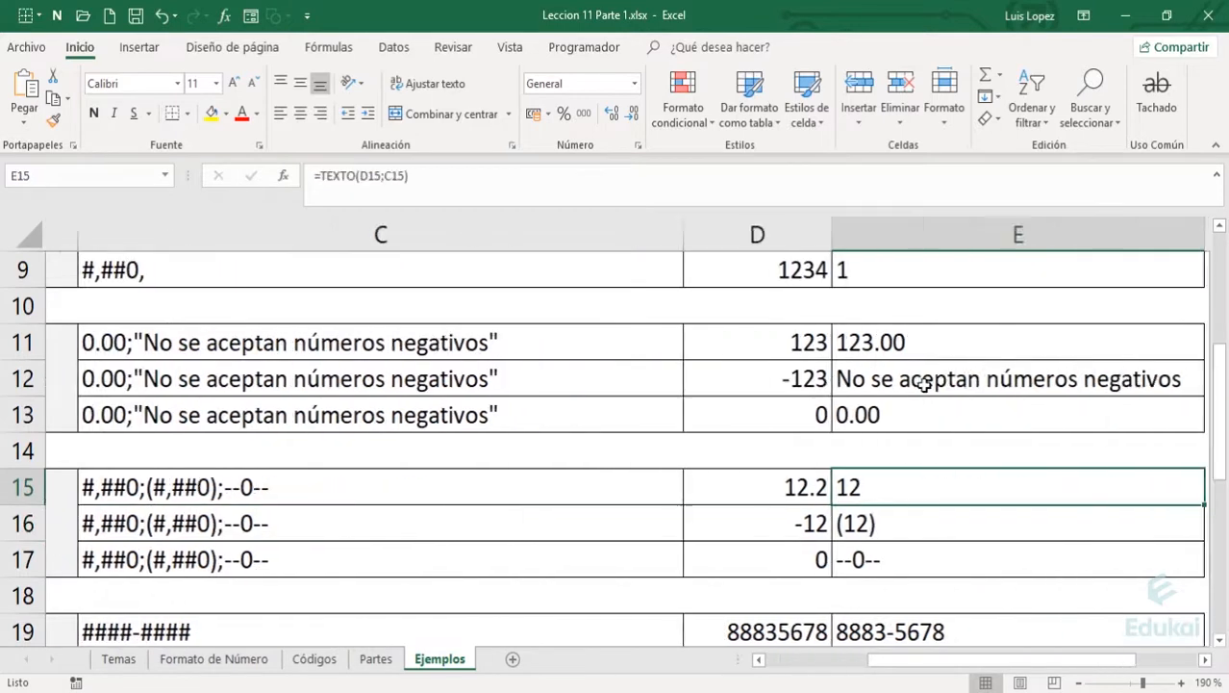
Compare the negative value in D16 and its TEXTO result in E16 with the format code in C16.
key(Left)
key(Left)
key(Left)
key(Right)
key(Down)
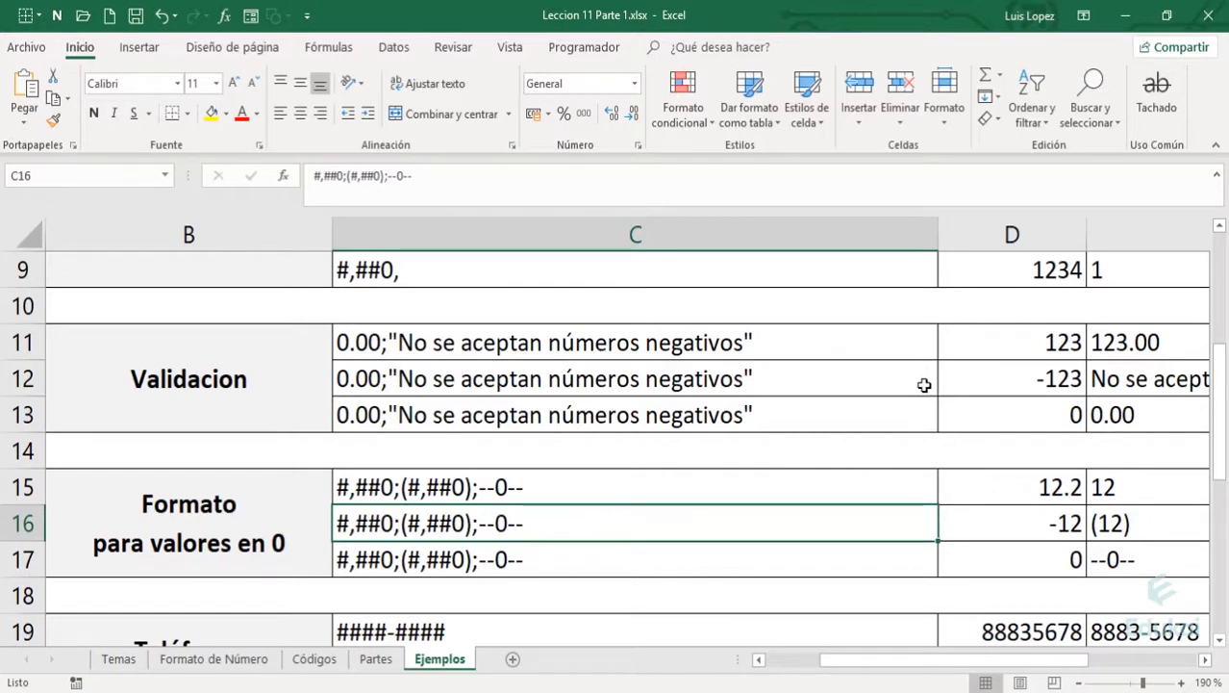
key(Right)
key(Right)
key(Left)
key(Left)
key(Left)
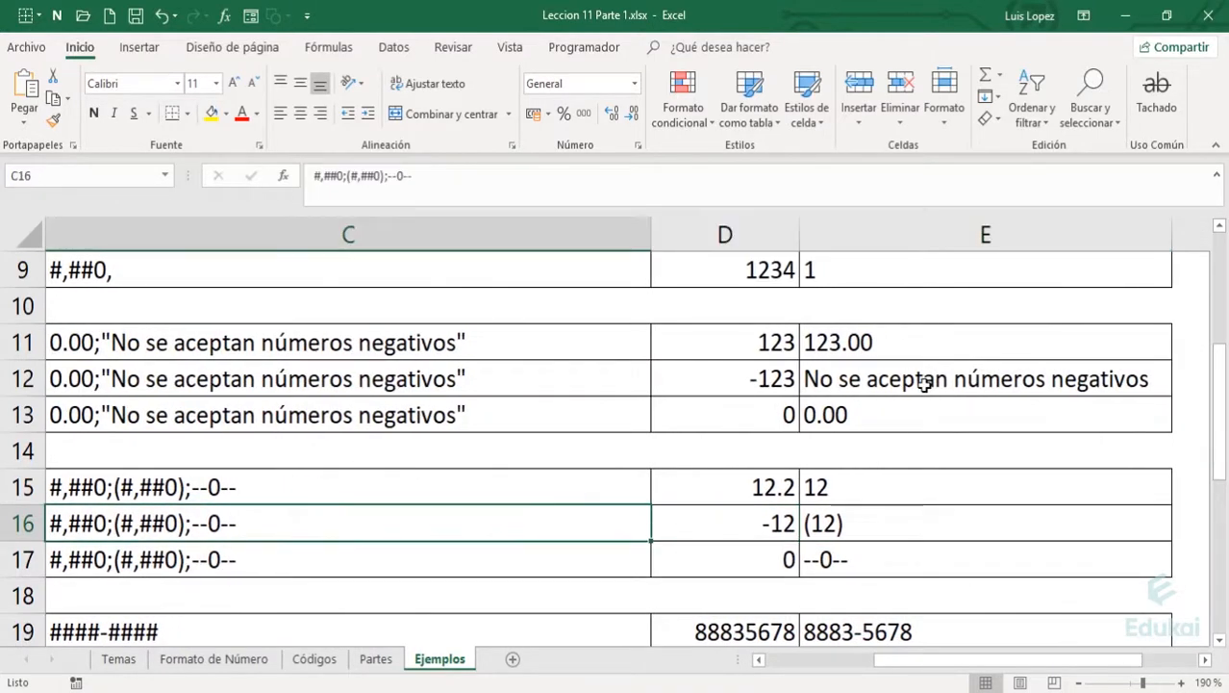
Compare the zero value in D17 and its TEXTO result in E17 with the format code in C17.
key(Right)
key(Down)
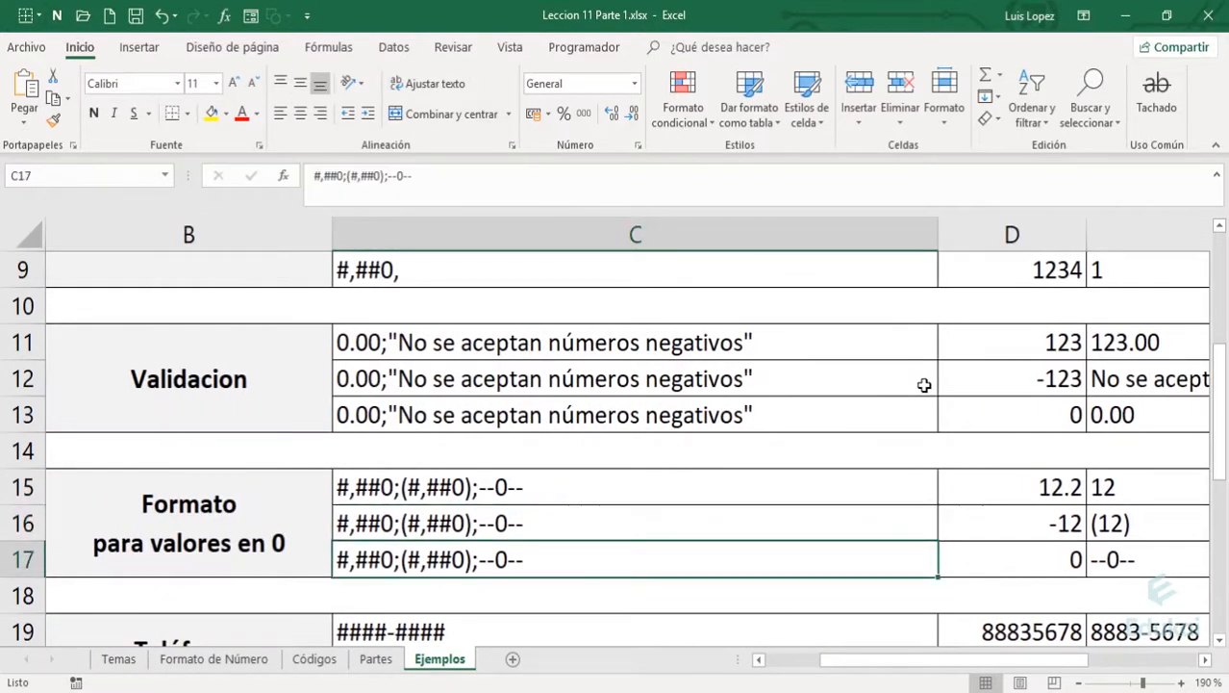
key(Right)
key(Right)
key(Left)
key(Left)
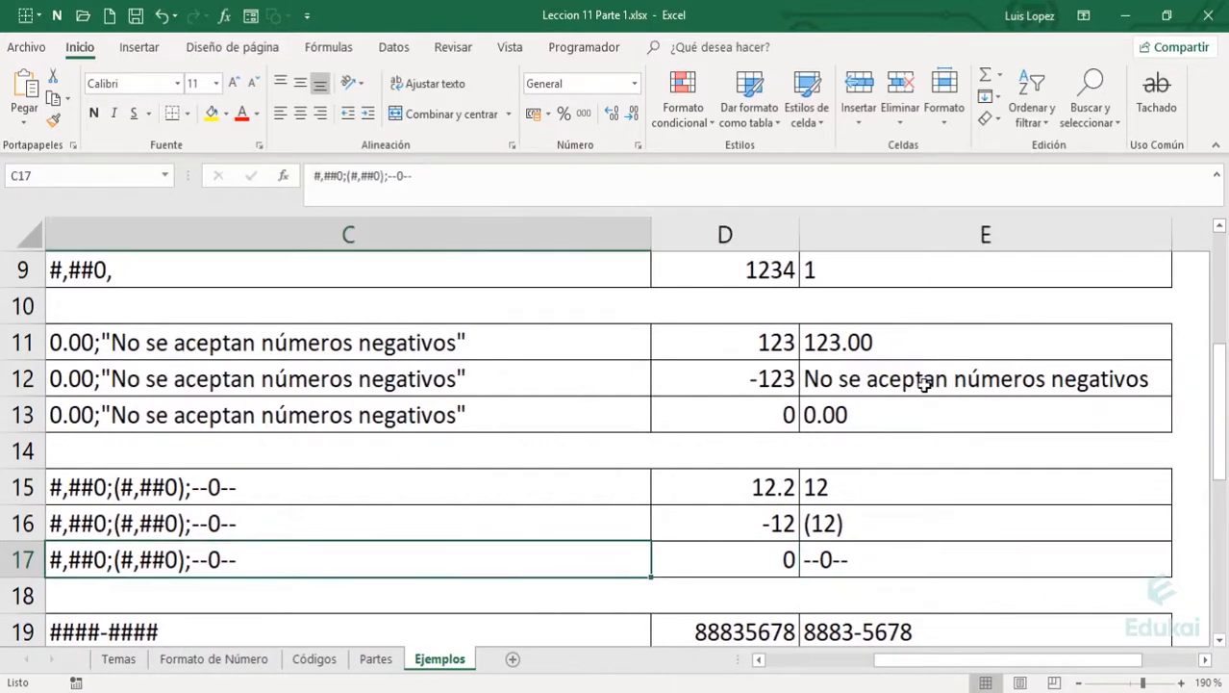
key(Left)
key(Right)
Replace the zero-value section in C17 with (((0++, making the code #,##0;(#,##0);(((0++, and check the TEXTO result in E17.
key(F2)
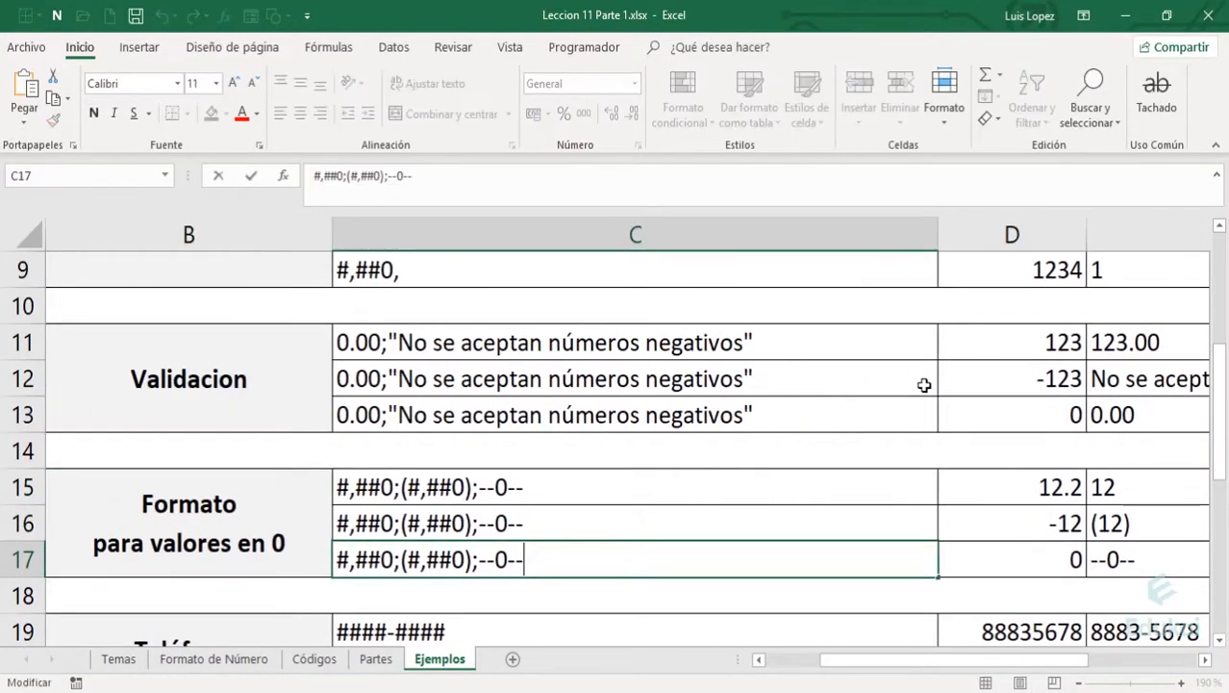
key(BackSpace)
key(BackSpace)
text(++)
key(Left)
key(Left)
key(Left)
key(BackSpace)
key(BackSpace)
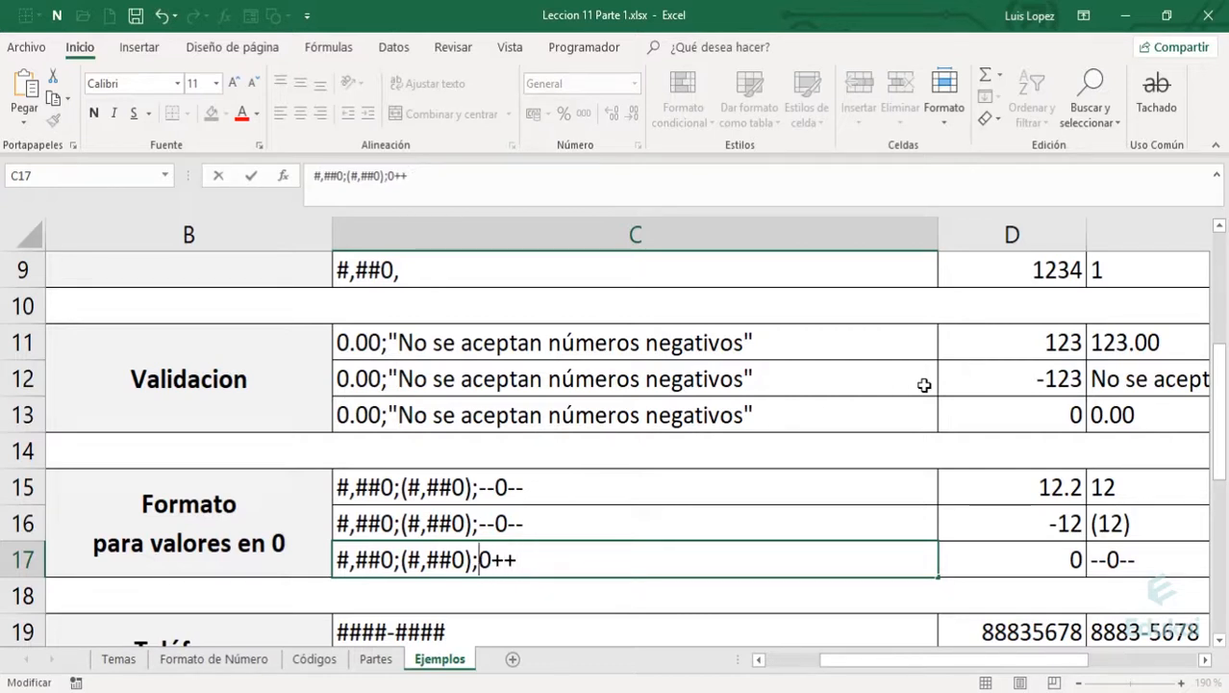
text(((()
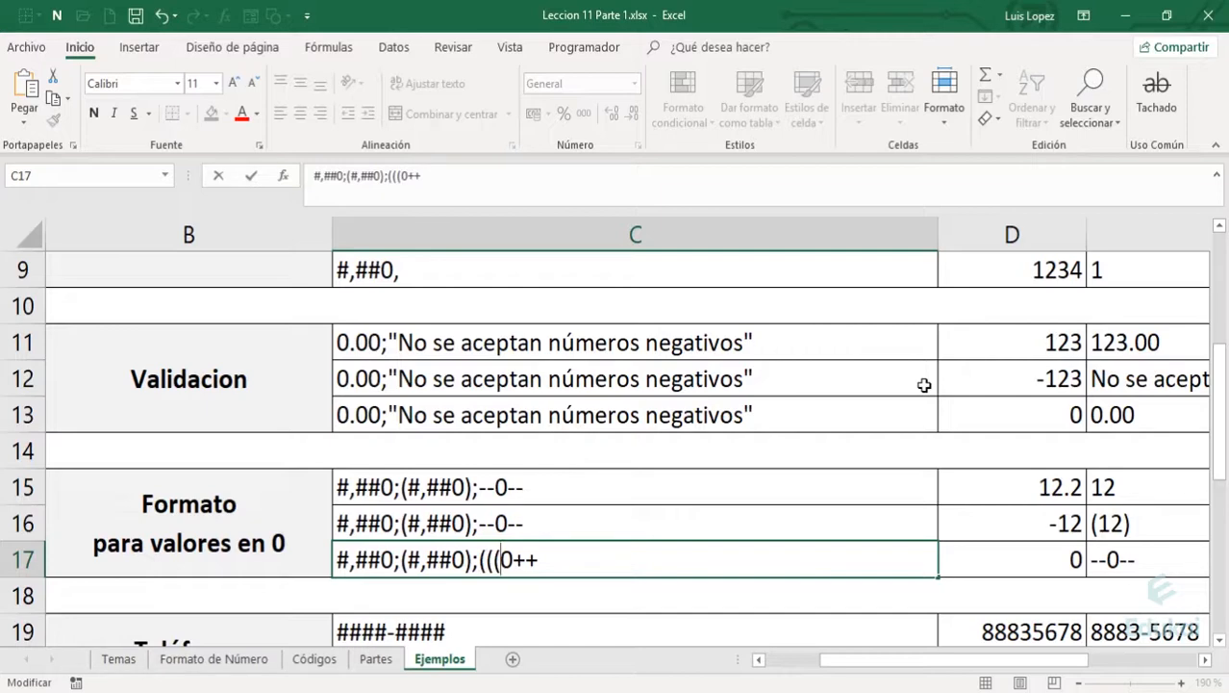
key(Return)
key(Up)
key(Right)
scroll(923, 385, right, 1)
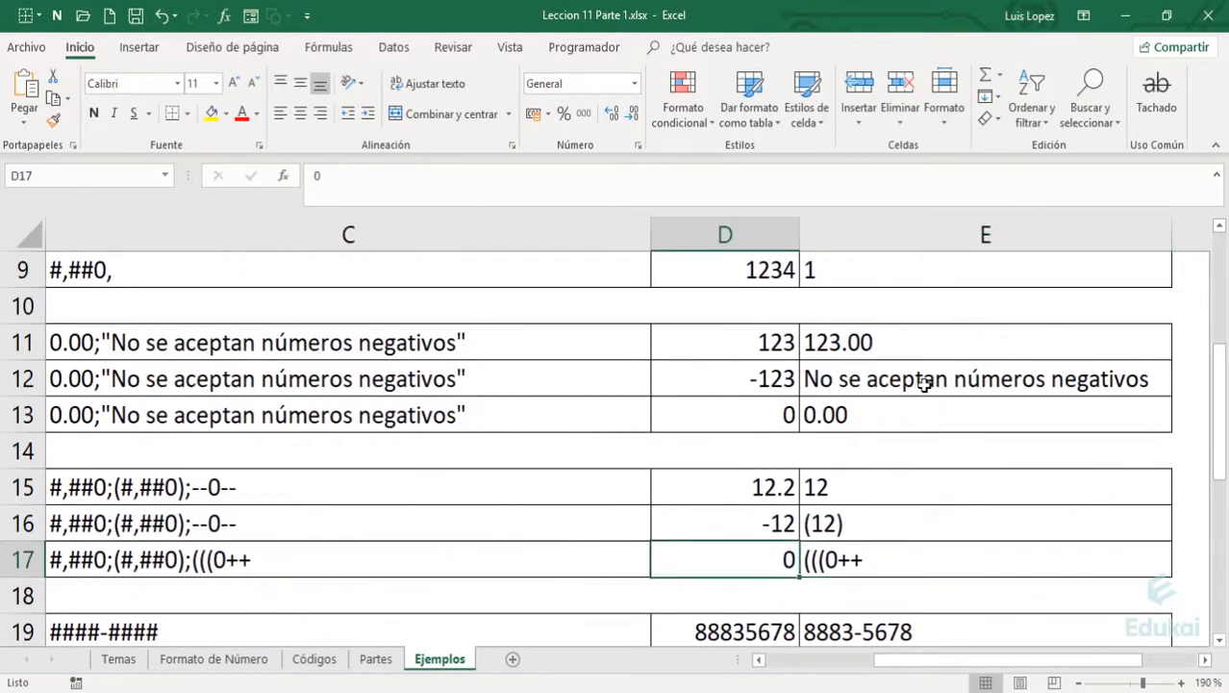
Compare the Teléfonos value in D19 and its TEXTO result in E19 with the format code in C19.
key(Home)
key(Right)
key(Down)
key(Down)
key(Down)
key(Down)
key(Up)
key(Up)
key(Up)
key(Down)
key(Right)
key(Right)
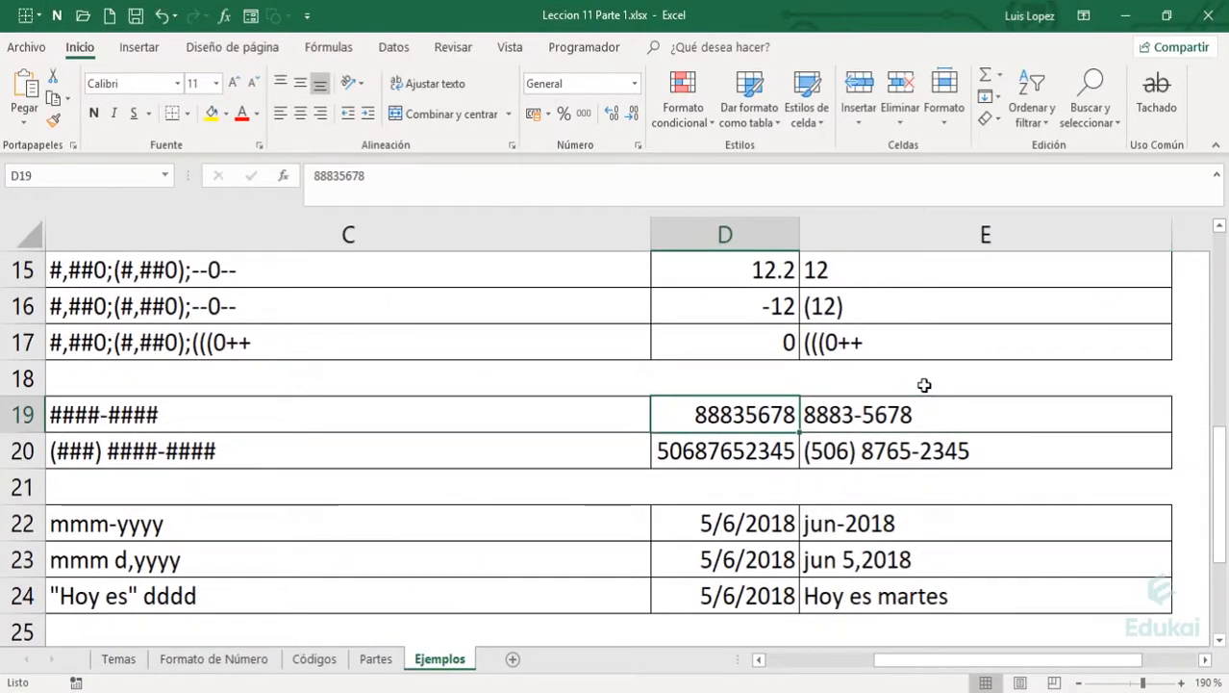
key(Right)
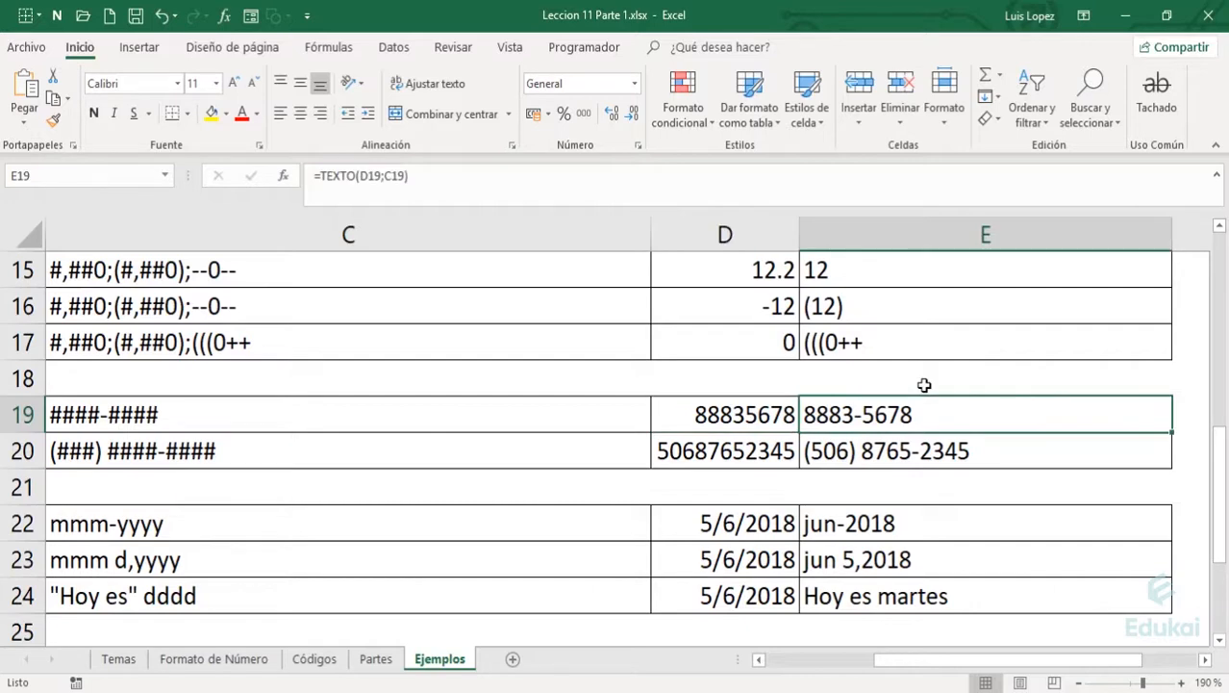
key(Left)
key(Left)
key(Left)
key(Right)
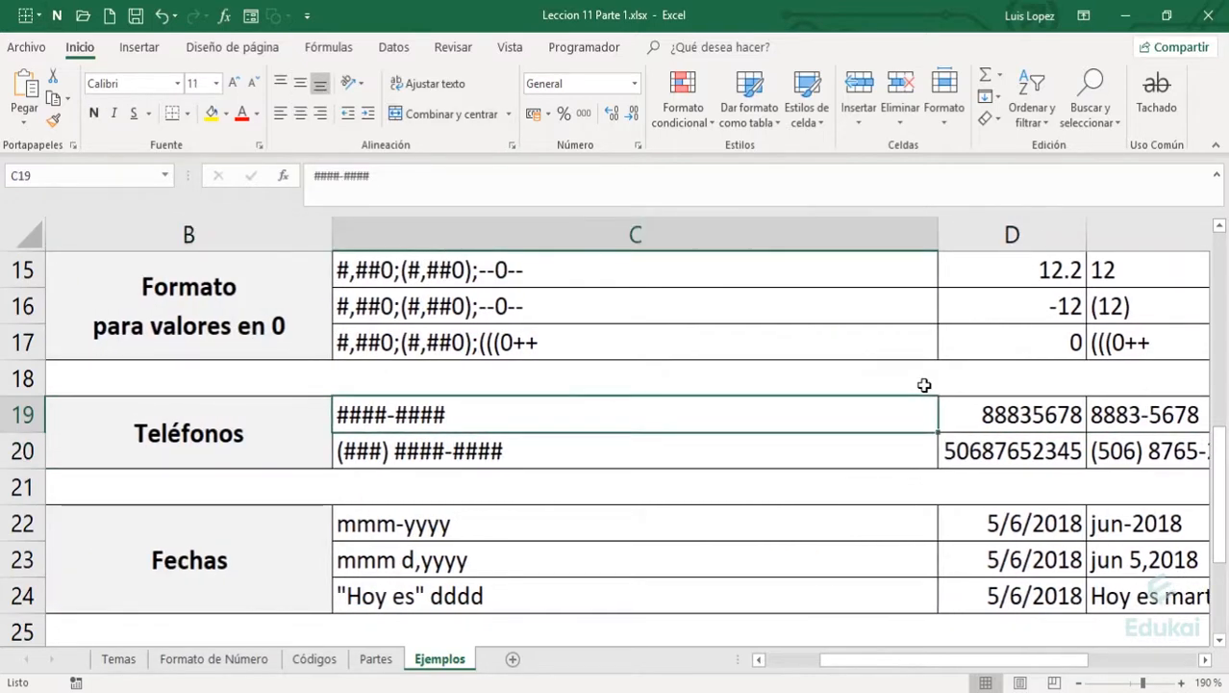
Examine the two four-digit groups and the hyphen in the code ####-#### in C19, leaving the cell unedited.
key(F2)
key(Left)
key(Left)
key(Left)
key(Left)
key(Left)
key(shift+Left)
key(shift+Left)
key(shift+Left)
key(shift+Left)
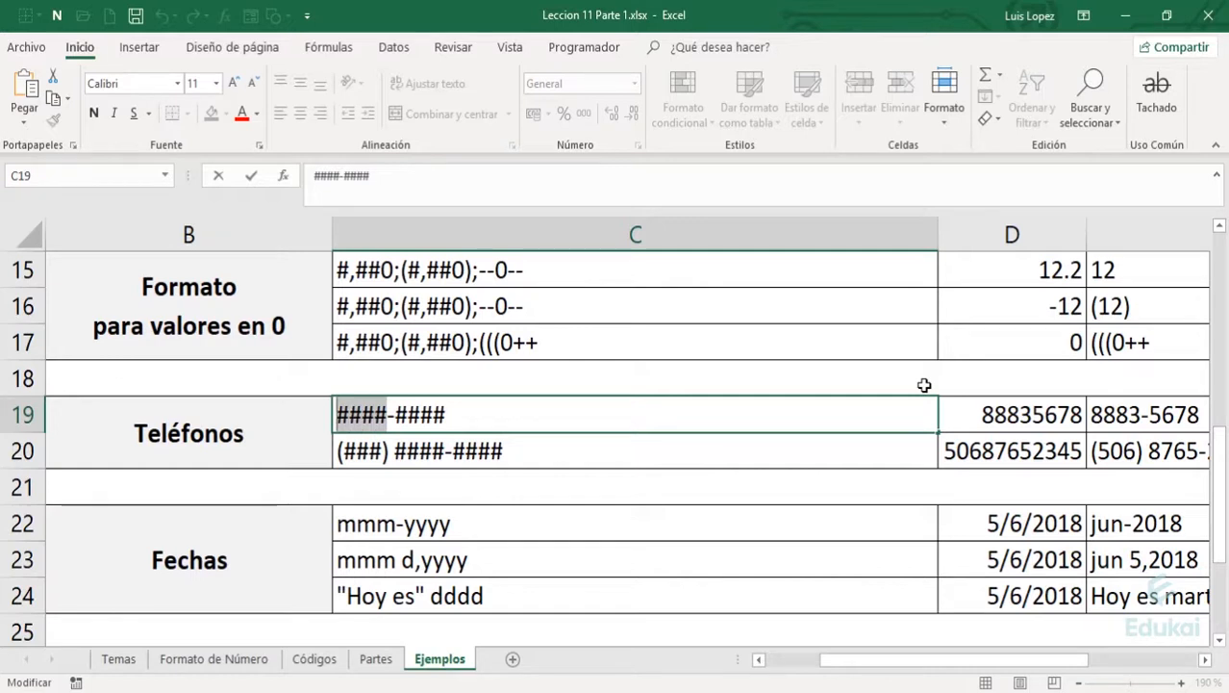
key(Right)
key(Right)
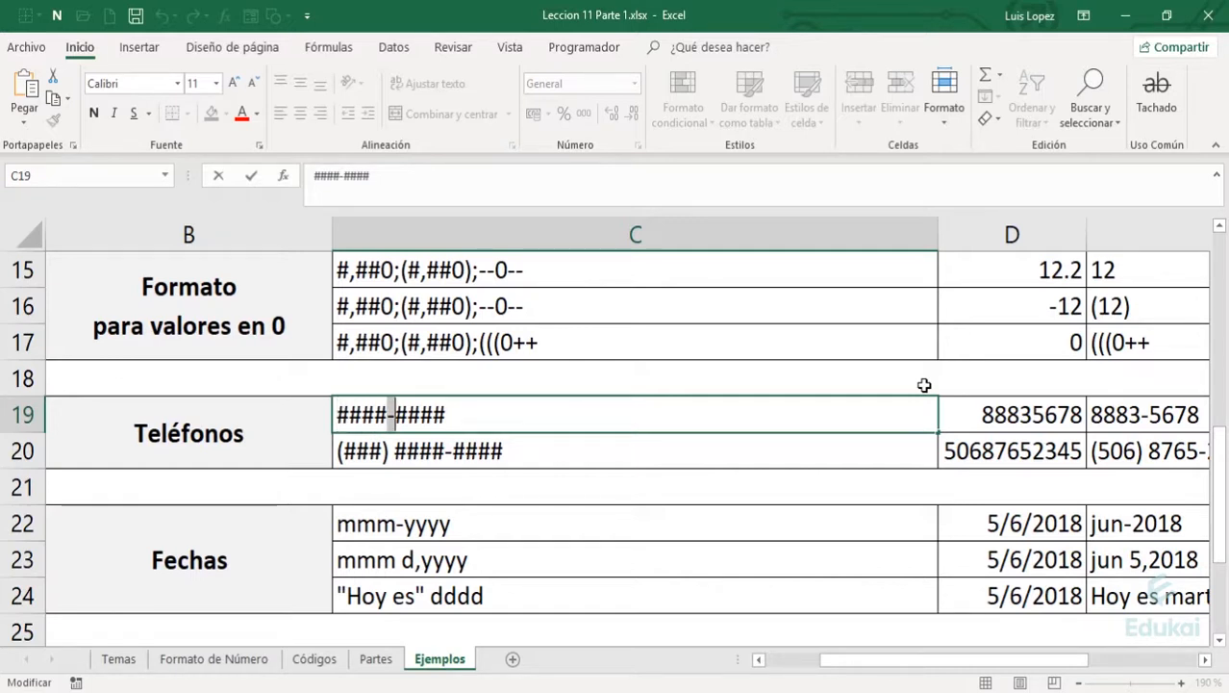
key(shift+Right)
key(shift+Right)
key(shift+Right)
key(shift+Right)
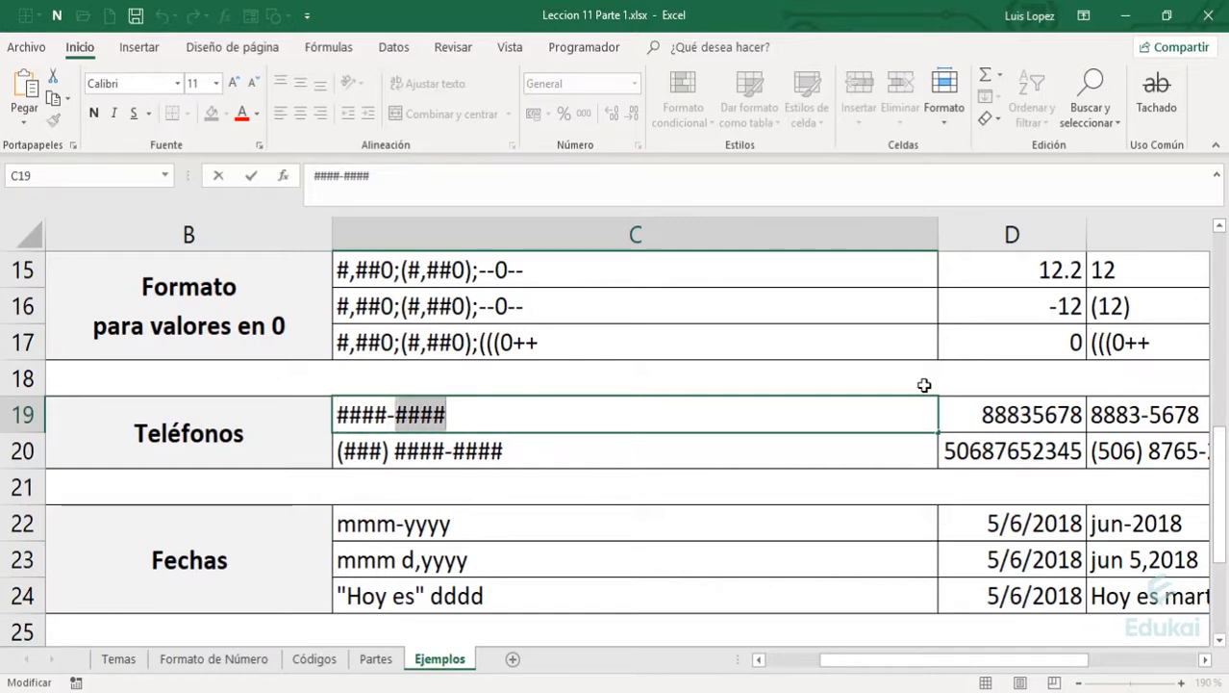
key(Escape)
Examine the parenthesised three-digit area-code group in the format code (###) ####-#### in C20.
key(Right)
key(Right)
key(Left)
key(Left)
key(Left)
key(Left)
key(Right)
key(Down)
key(Right)
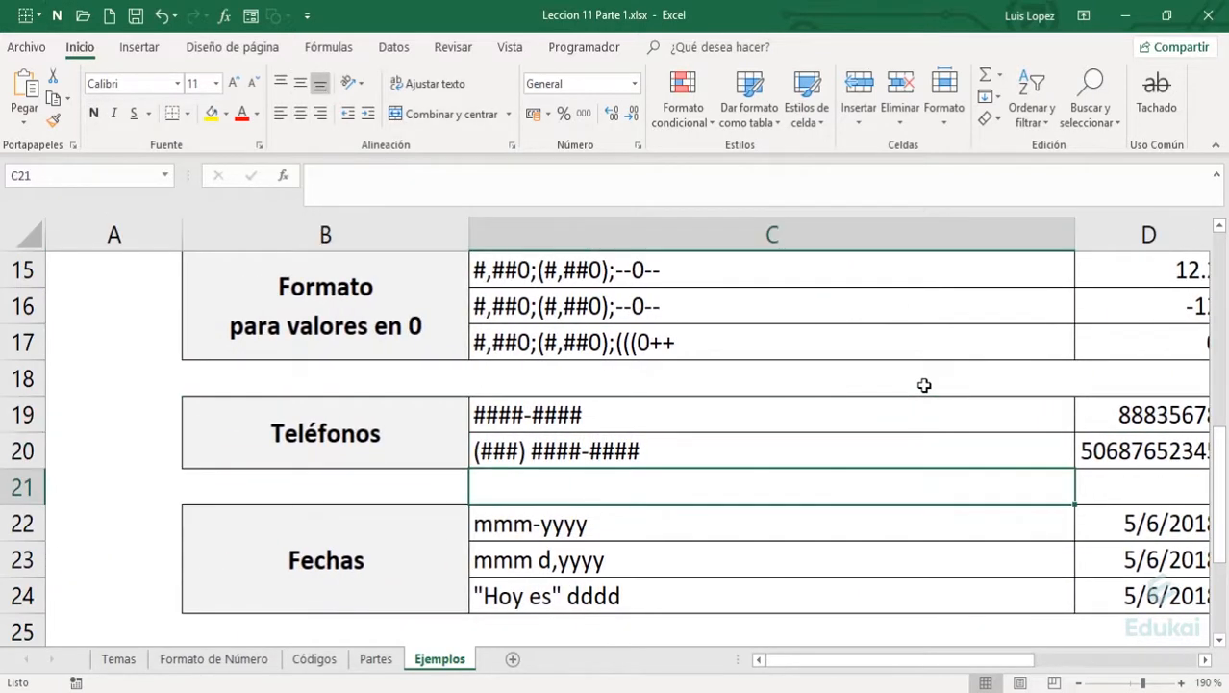
key(Up)
key(Right)
key(Left)
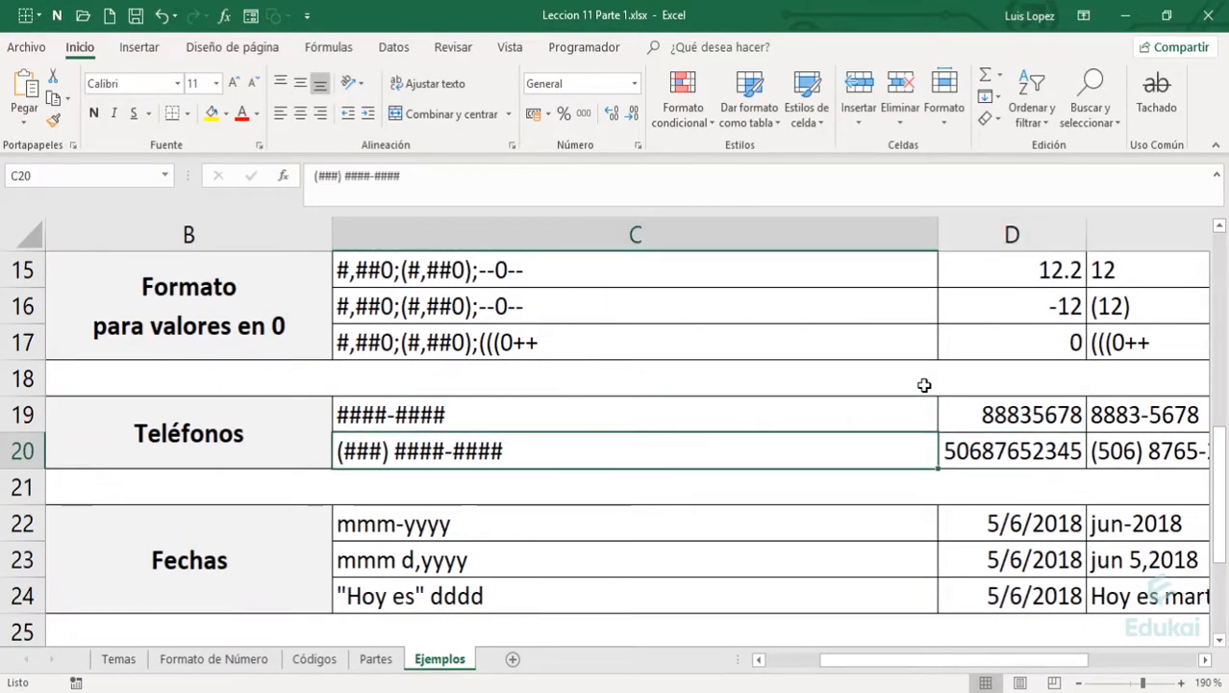
key(F2)
key(Left)
key(Left)
key(Left)
key(Left)
key(Left)
key(Left)
key(Left)
key(Left)
key(Left)
key(Left)
key(Left)
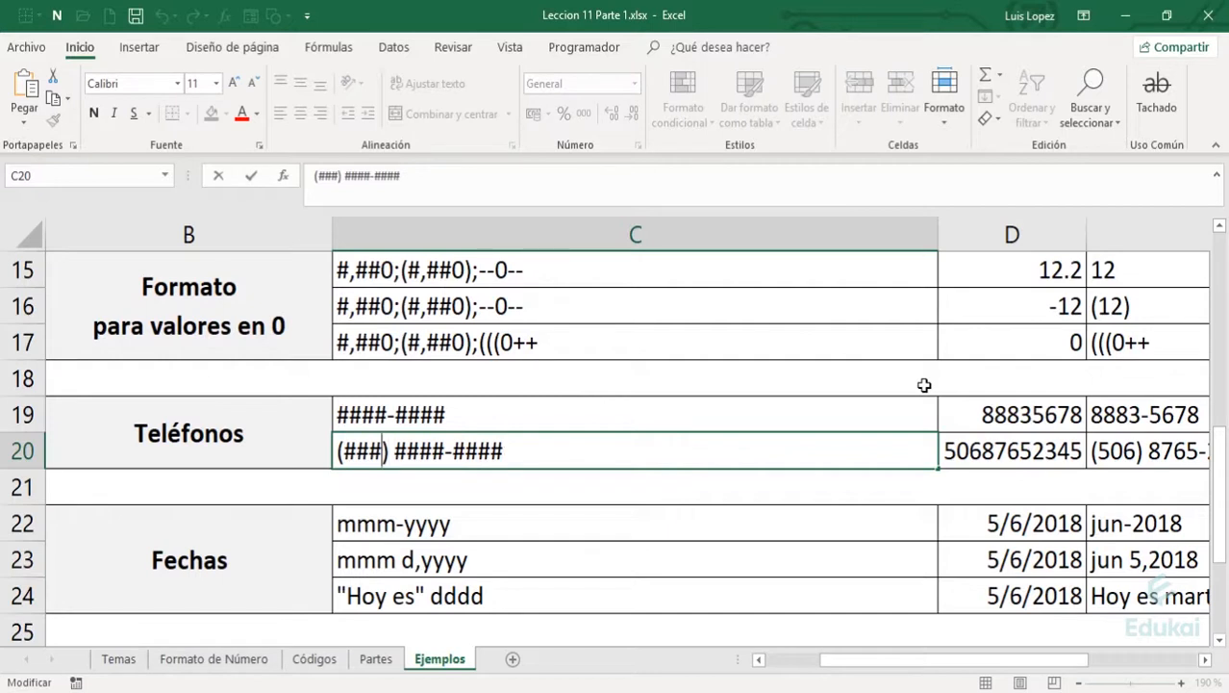
key(Left)
key(Left)
key(Left)
key(Left)
key(Right)
key(Right)
key(Right)
key(Right)
key(Right)
key(Right)
Examine the two four-digit groups of the code in C20 and check the TEXTO result in E20.
key(shift+Right)
key(shift+Right)
key(shift+Right)
key(shift+Right)
key(Right)
key(shift+Right)
key(shift+Right)
key(shift+Right)
key(Right)
key(Tab)
key(Tab)
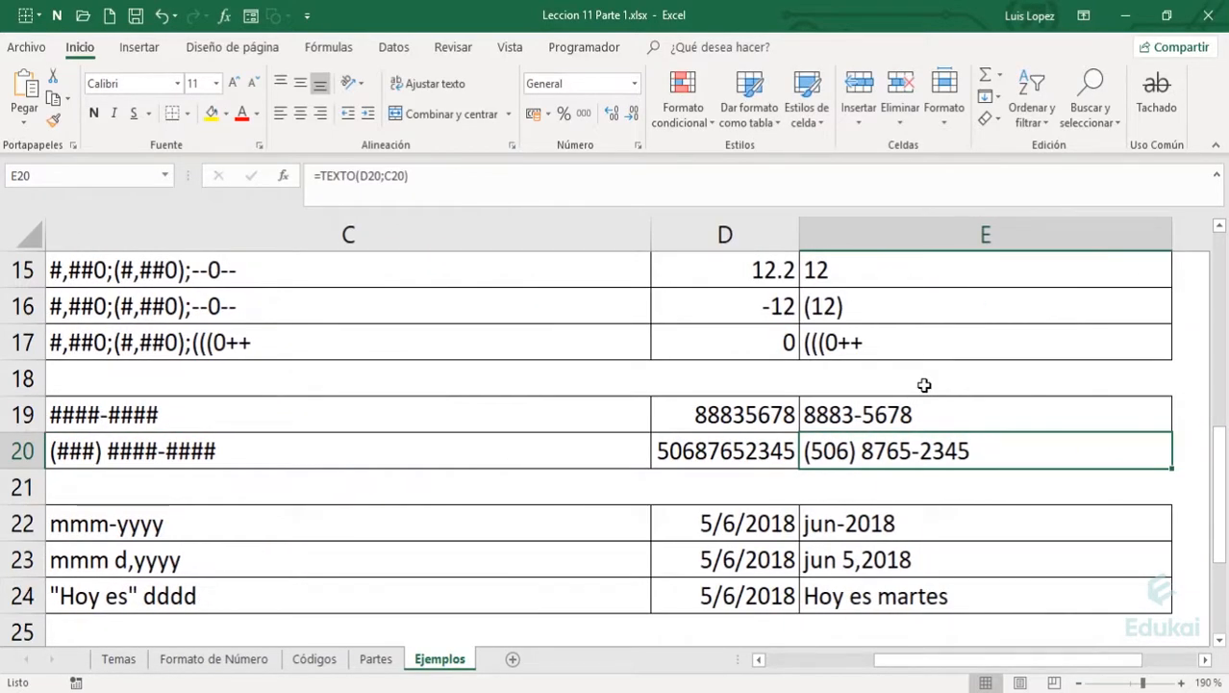
Go to the Fechas examples and look at the date format code mmm-yyyy in C22.
key(Left)
key(Left)
key(Left)
key(Left)
key(Down)
key(Down)
key(Right)
key(Down)
key(Down)
key(Up)
key(Up)
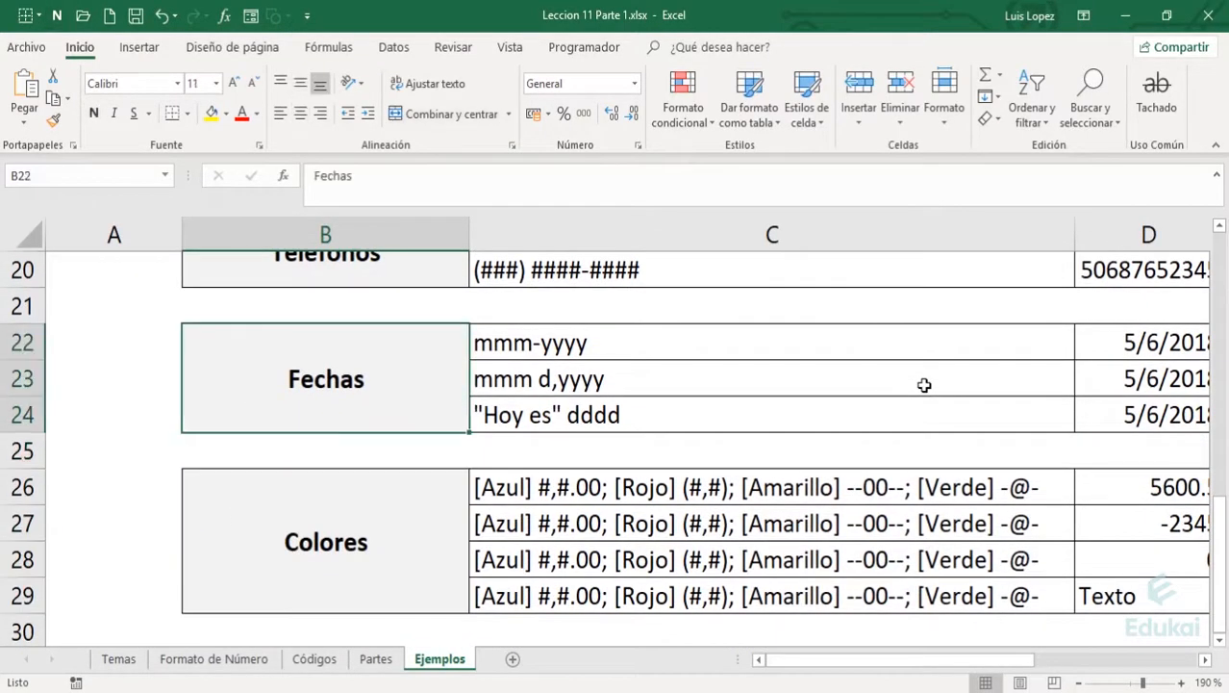
key(Right)
key(Up)
key(Up)
key(Up)
key(Up)
key(Up)
key(Down)
key(Down)
key(Down)
key(Left)
key(Right)
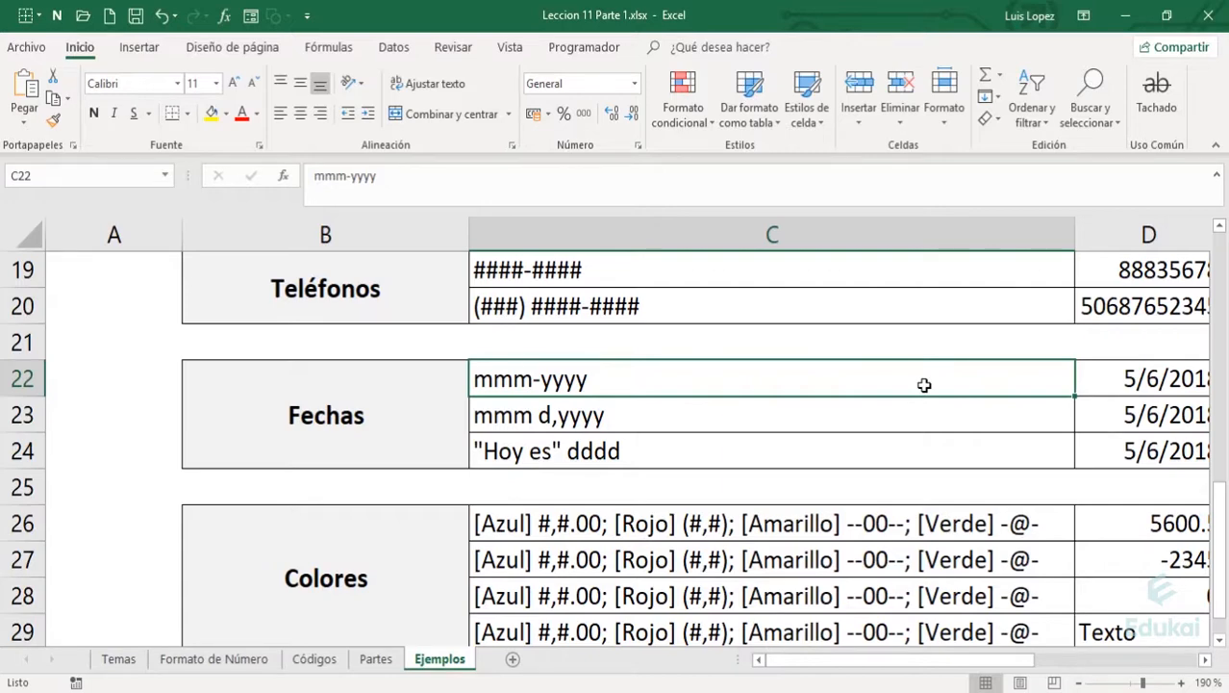
Compare the date in D22 and its TEXTO result in E22 with the format code in C22.
key(Right)
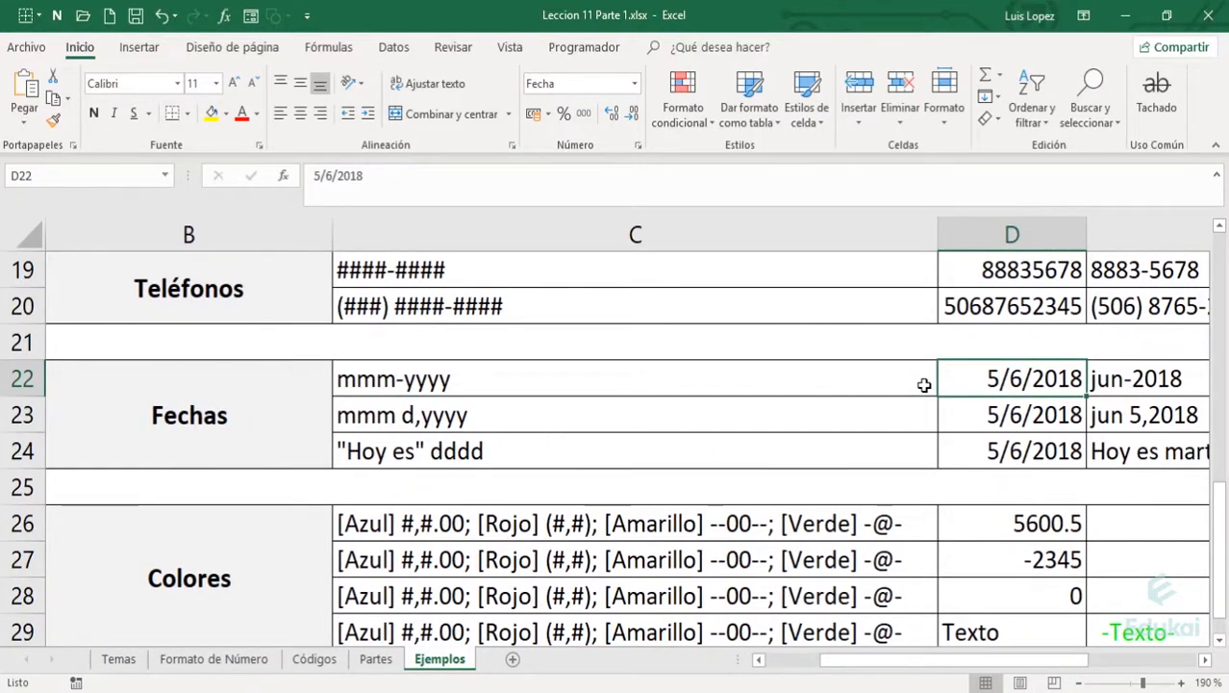
key(Left)
key(Left)
key(Right)
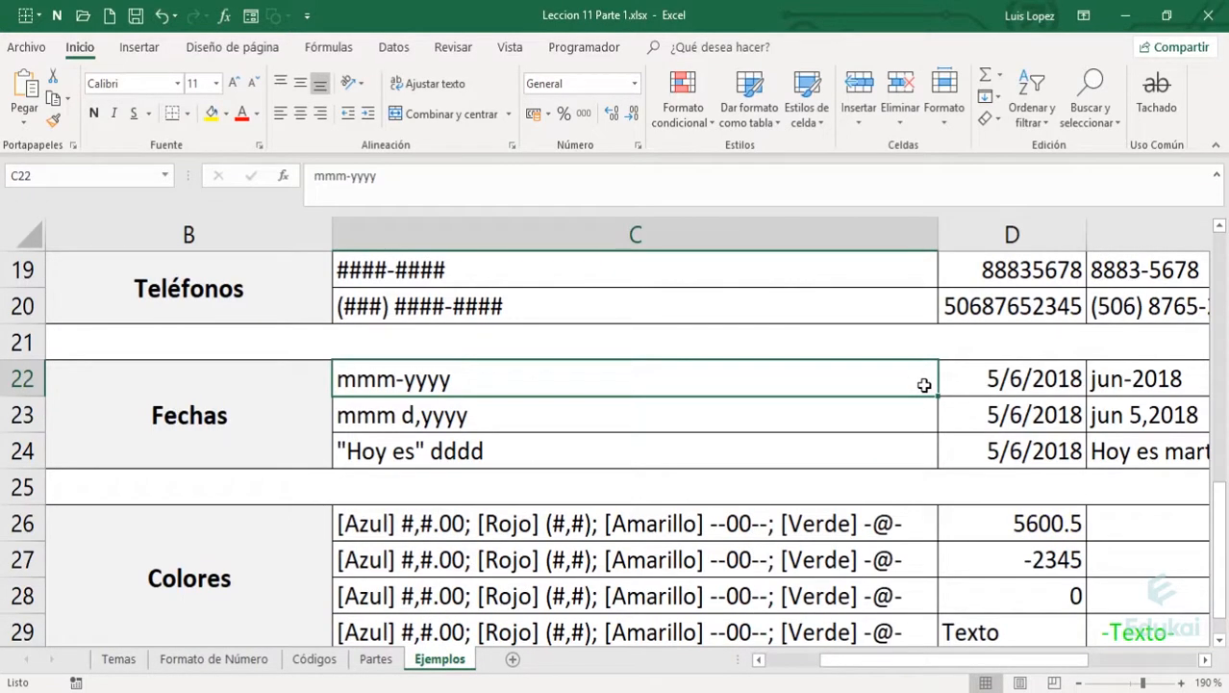
key(Right)
key(Right)
key(Left)
key(Right)
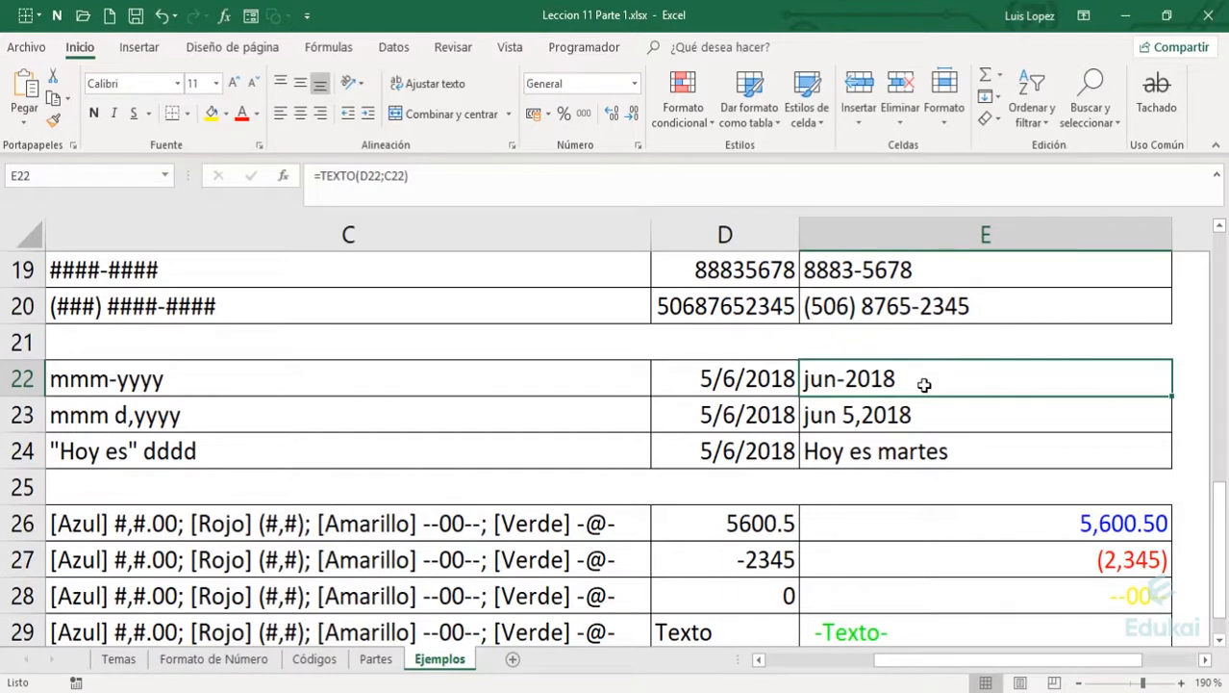
key(Left)
key(Left)
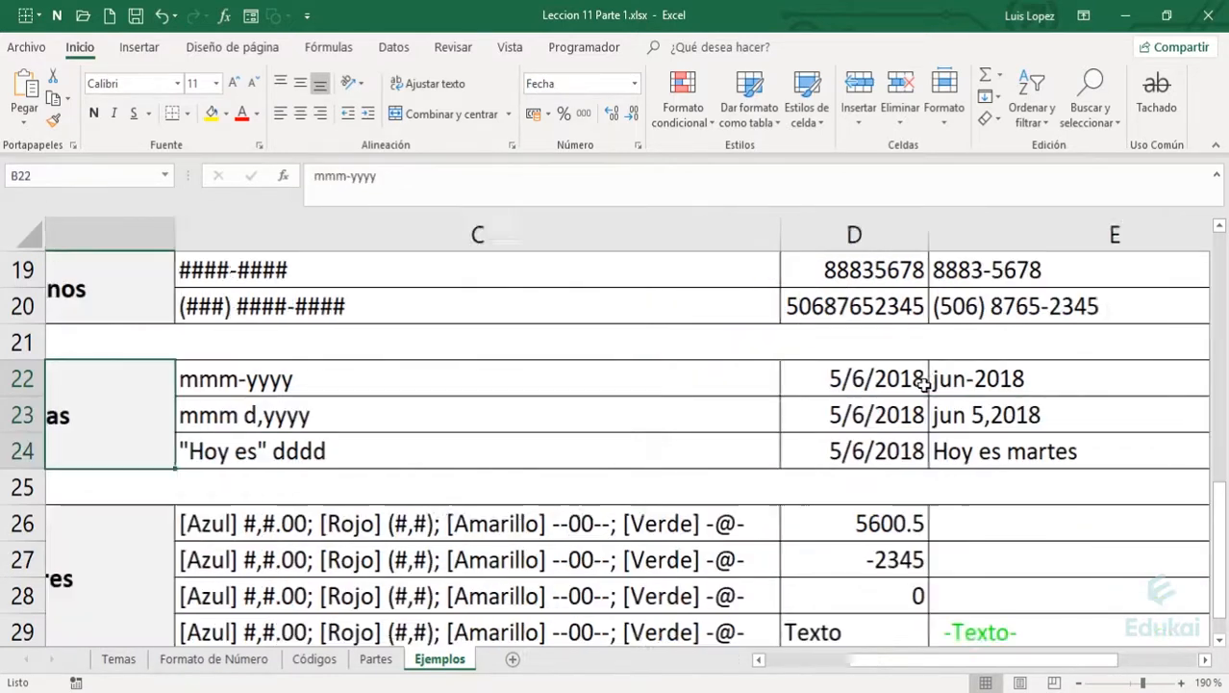
key(Right)
key(Right)
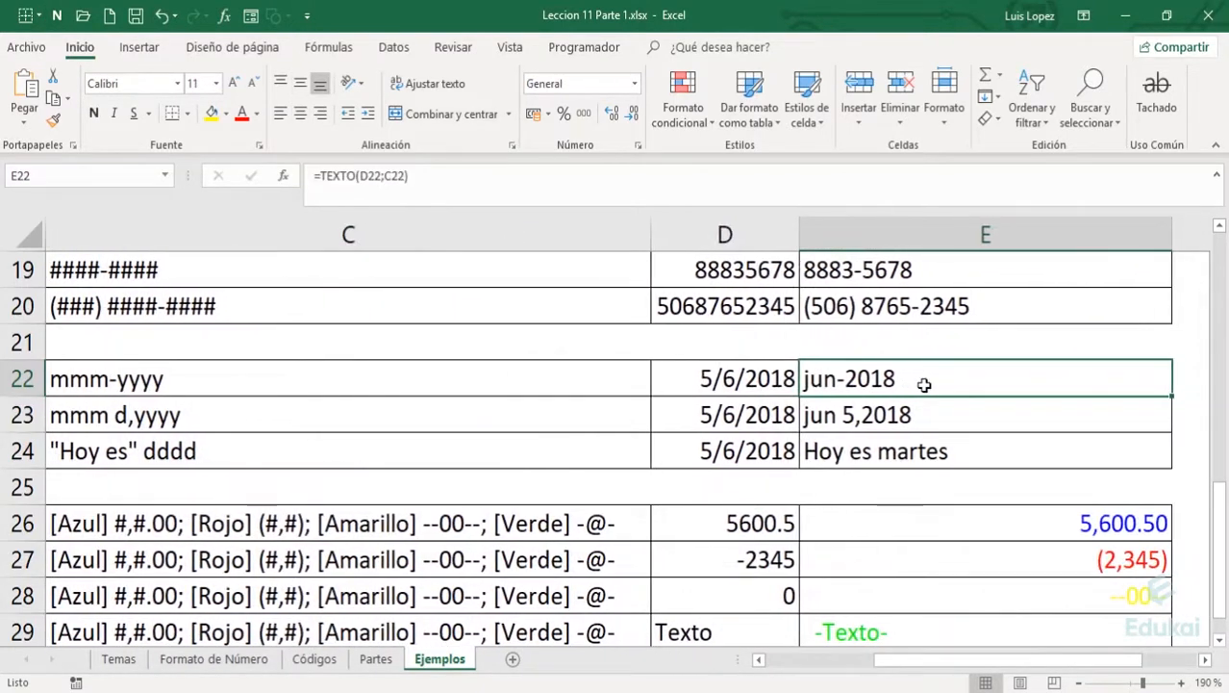
Review the date format code mmm d,yyyy in C23 against its result in the same row.
key(Left)
key(Left)
key(Down)
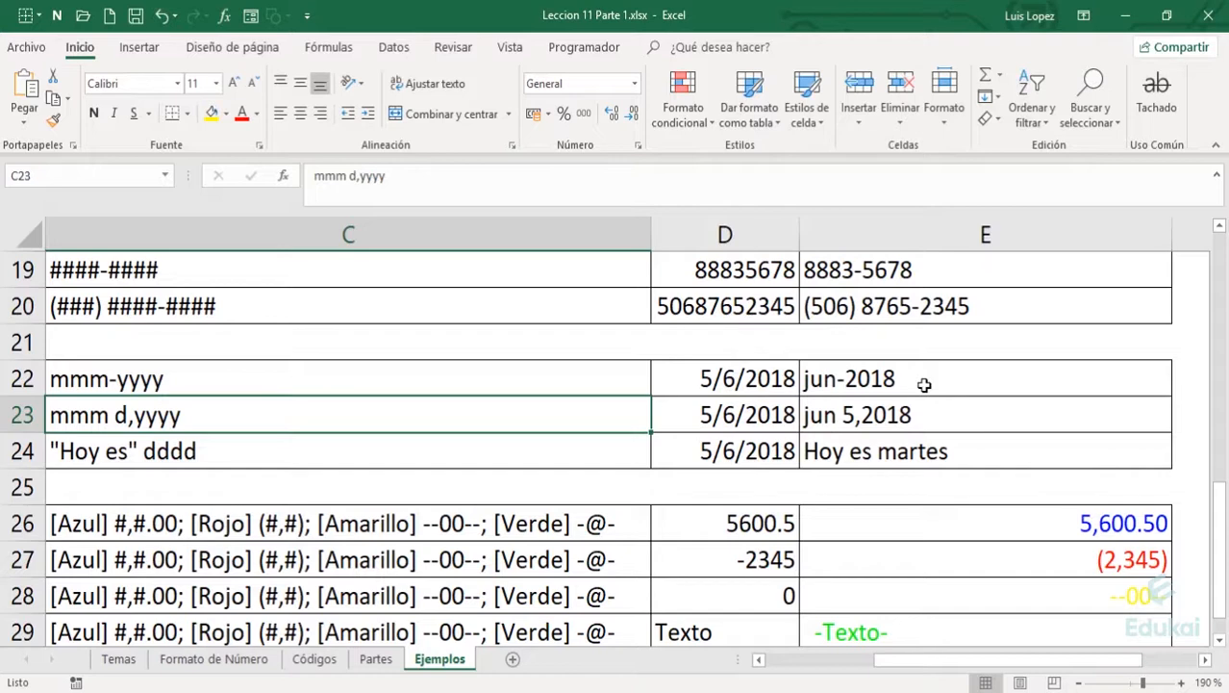
Examine the quoted literal text "Hoy es" in the date format code in C24.
key(Down)
scroll(923, 385, left, 3)
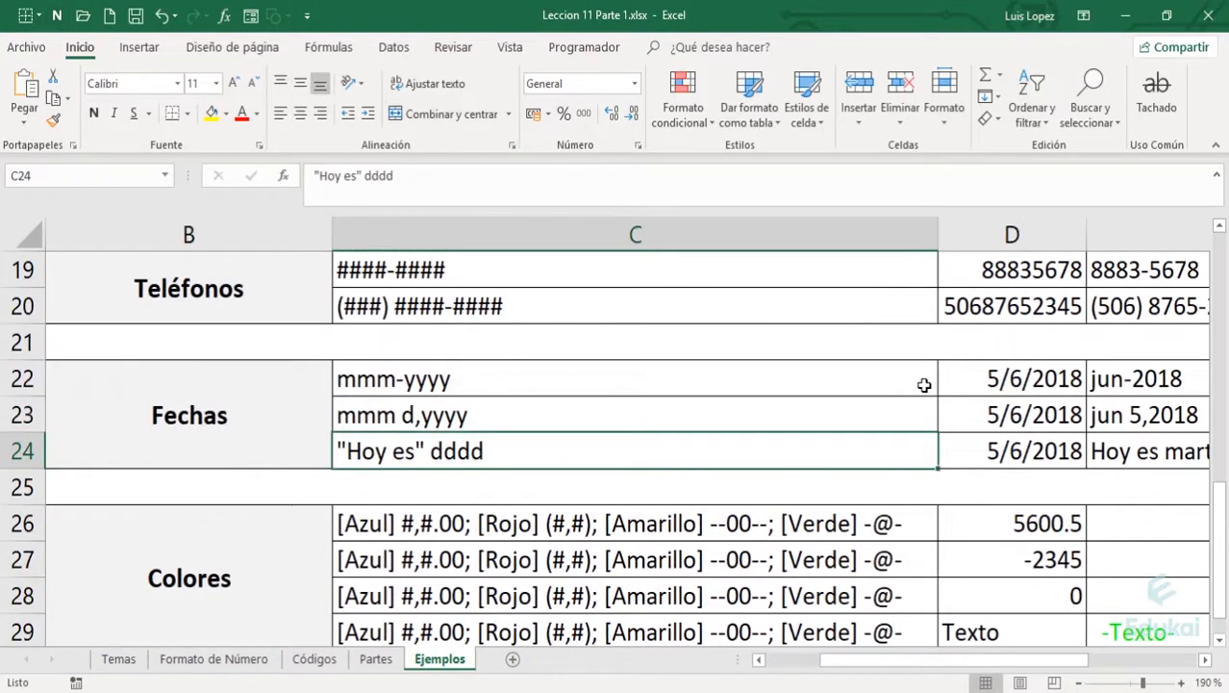
key(F2)
key(Left)
key(Left)
key(Left)
key(Left)
key(Left)
key(Left)
key(shift+Left)
key(shift+Home)
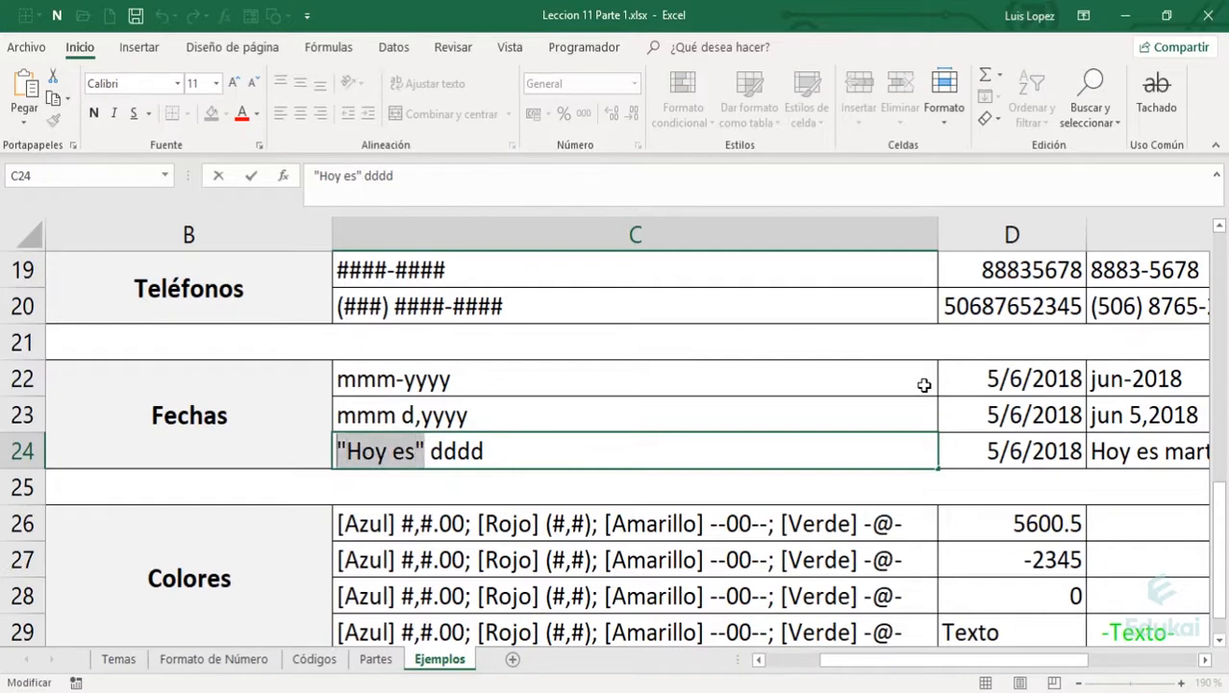
Examine the weekday code dddd in C24, keep it as is, and check the TEXTO result in E24.
key(Right)
key(Right)
key(Right)
key(shift+Right)
key(shift+Right)
key(shift+Right)
key(shift+Right)
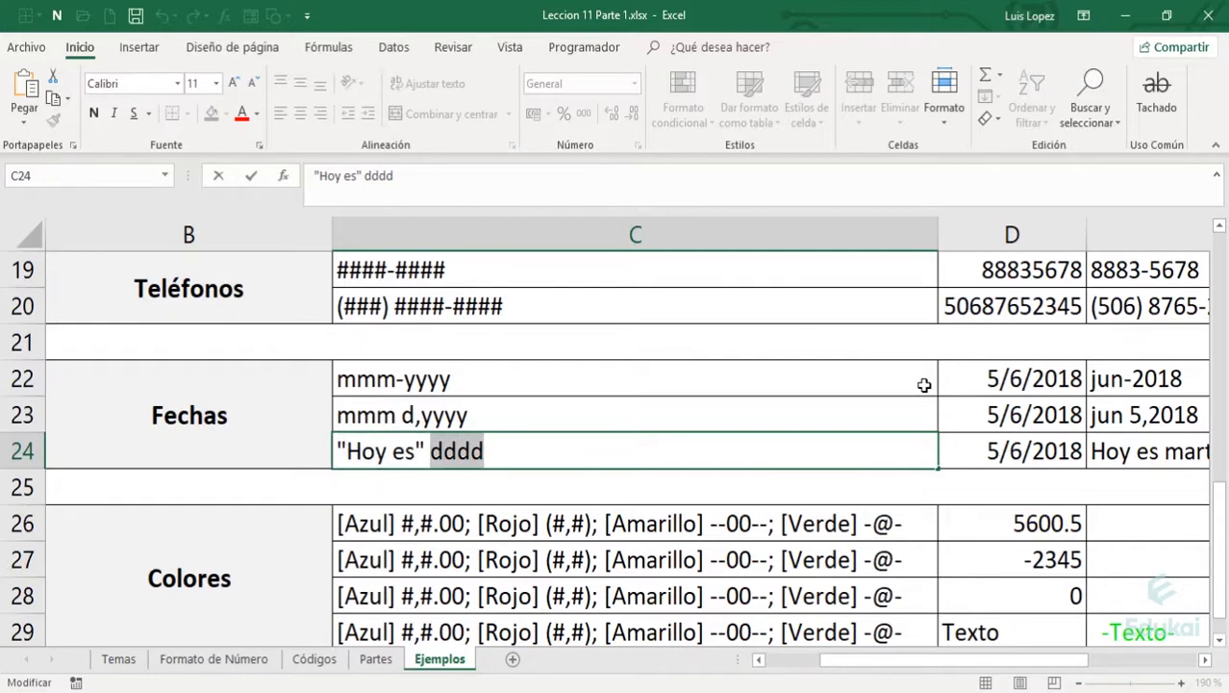
key(Right)
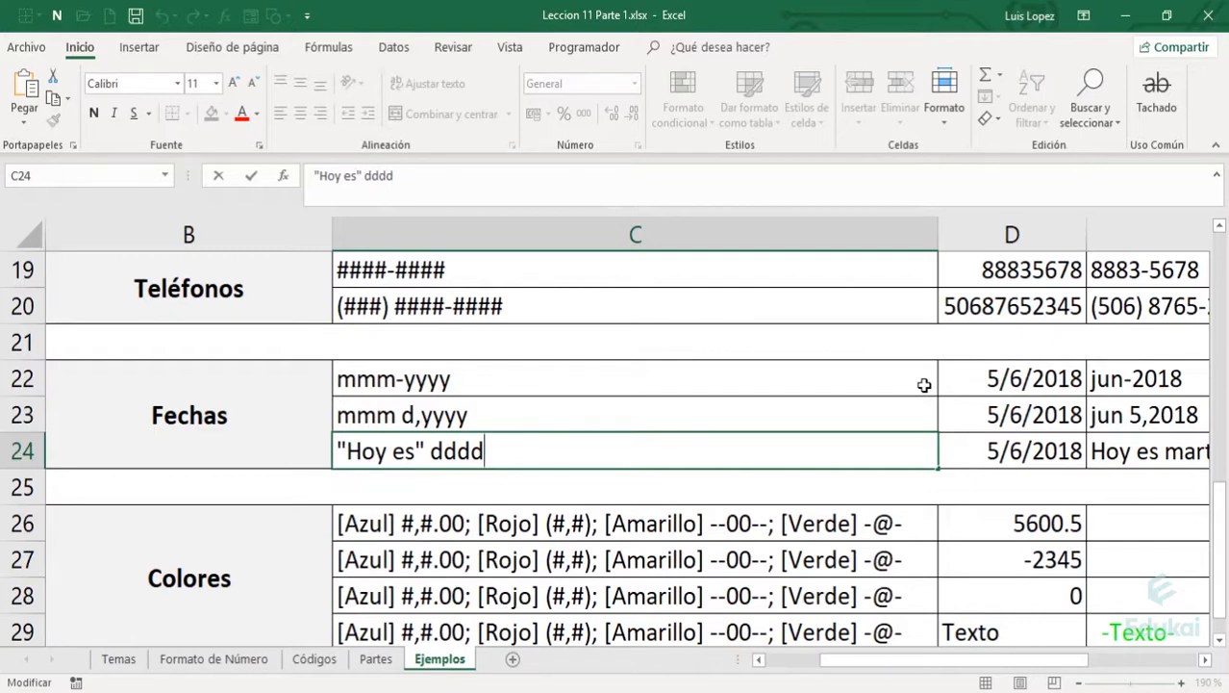
key(Tab)
key(Right)
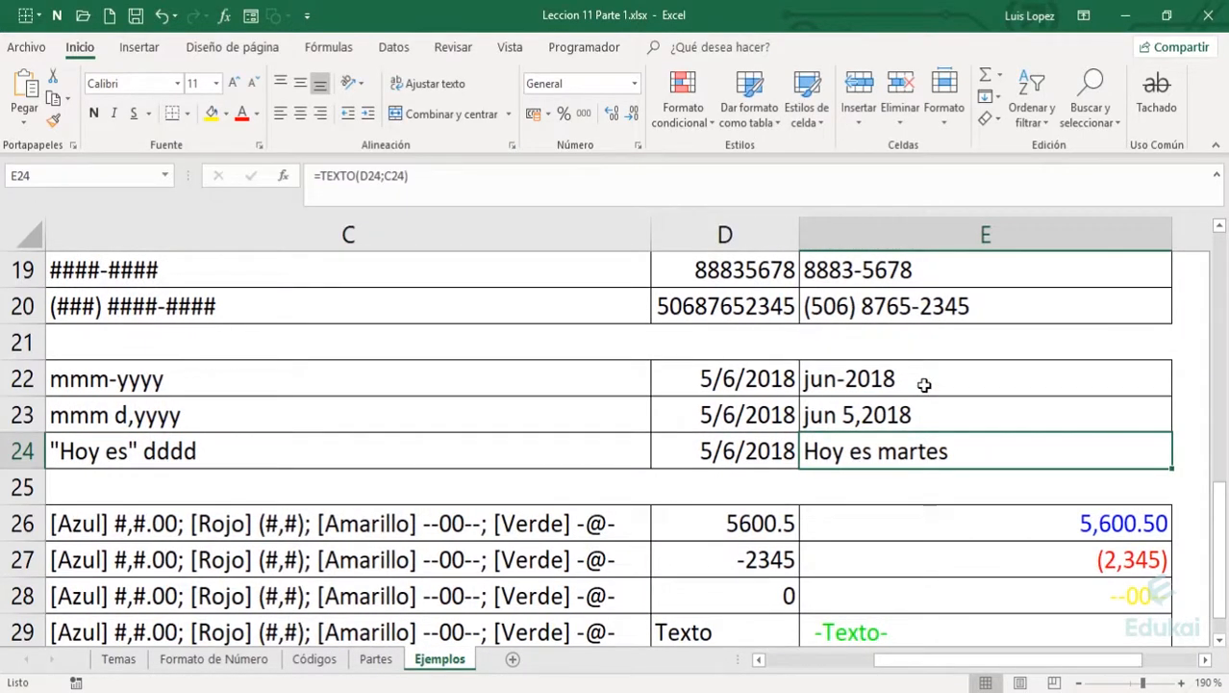
Go to the Colores examples in rows 26 to 29.
key(Left)
key(Left)
key(Down)
key(Left)
key(Left)
key(Down)
key(Down)
key(Down)
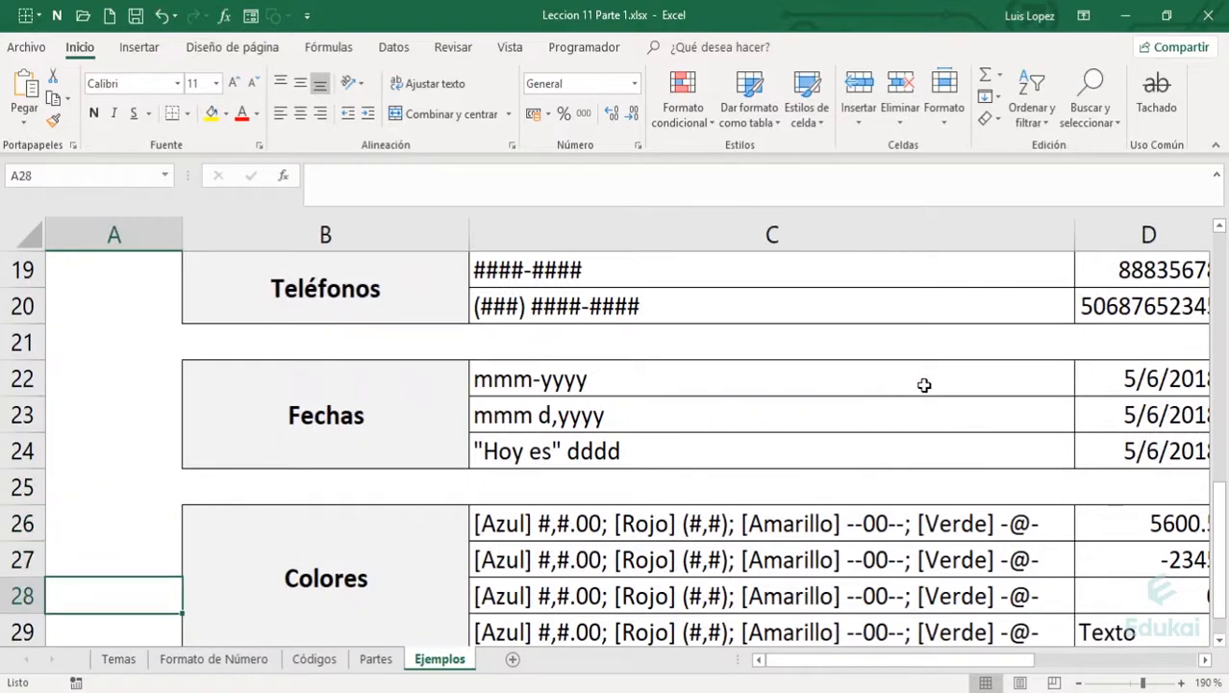
key(Down)
key(Down)
key(Down)
key(Up)
key(Right)
key(Up)
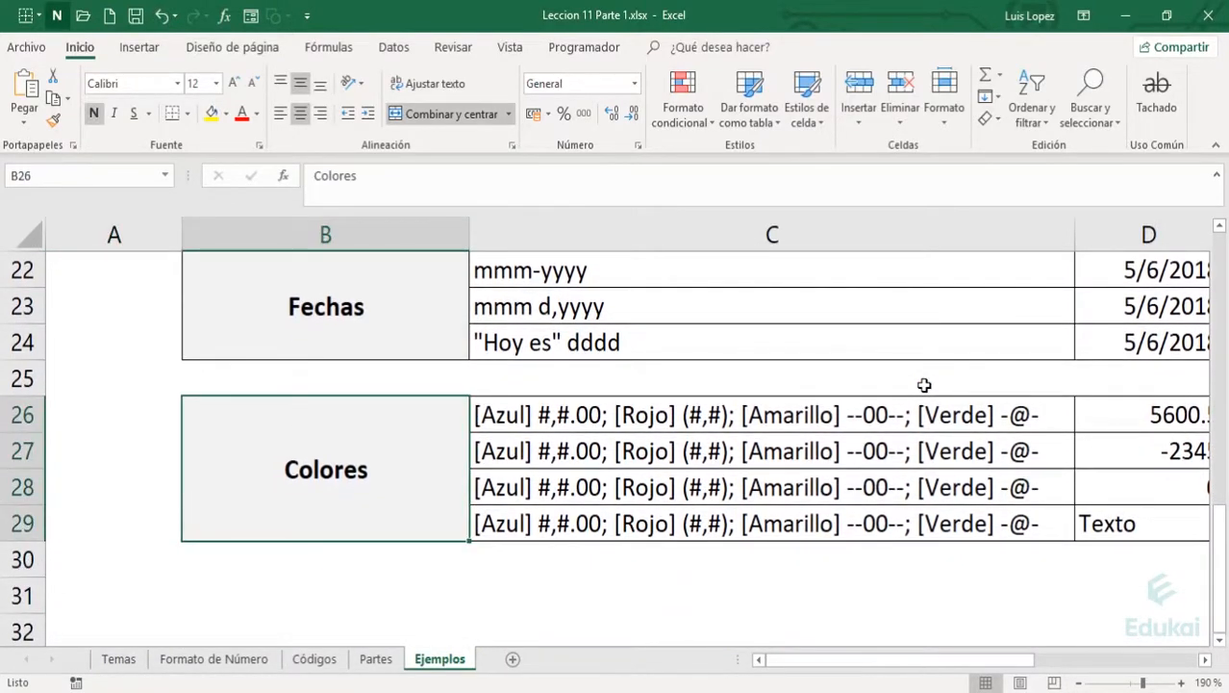
Look at the four-section color format code in C26 and the positive number in D26.
key(Right)
key(Up)
key(Up)
key(Up)
key(Right)
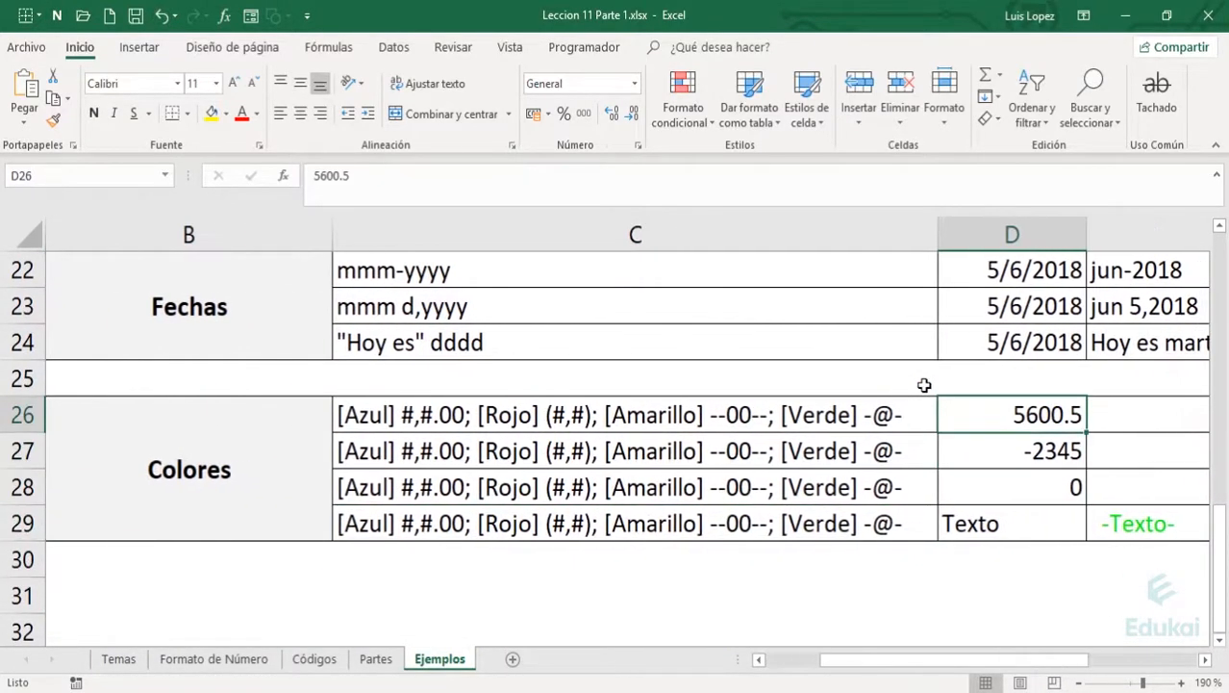
Highlight the positive-number section [Azul] #,#.00 of the color format code in C26.
key(Left)
key(F2)
key(ctrl+Left)
key(ctrl+Left)
key(ctrl+Left)
key(ctrl+Left)
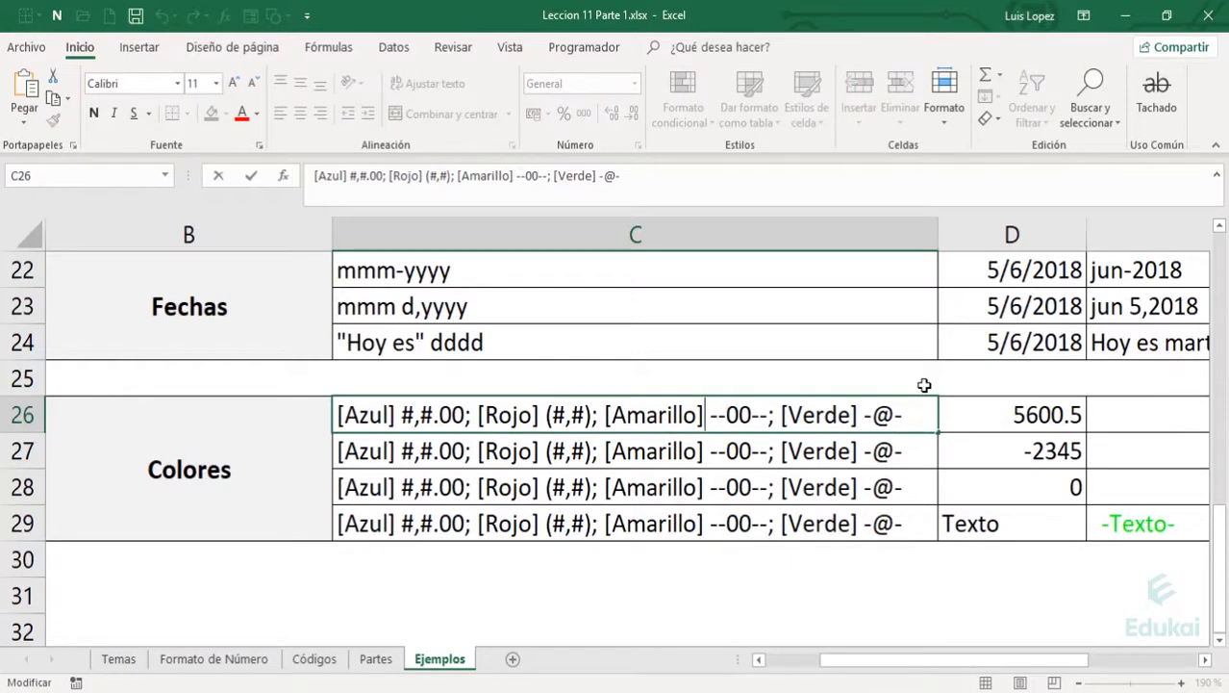
key(Left)
key(Left)
key(Left)
key(Right)
key(Right)
key(Right)
key(Right)
key(Left)
key(shift+Left)
key(shift+Left)
key(shift+Left)
key(shift+Left)
key(shift+Left)
key(shift+Left)
key(shift+Left)
key(shift+Left)
key(shift+Left)
key(shift+Left)
key(shift+Left)
key(shift+Left)
key(shift+Left)
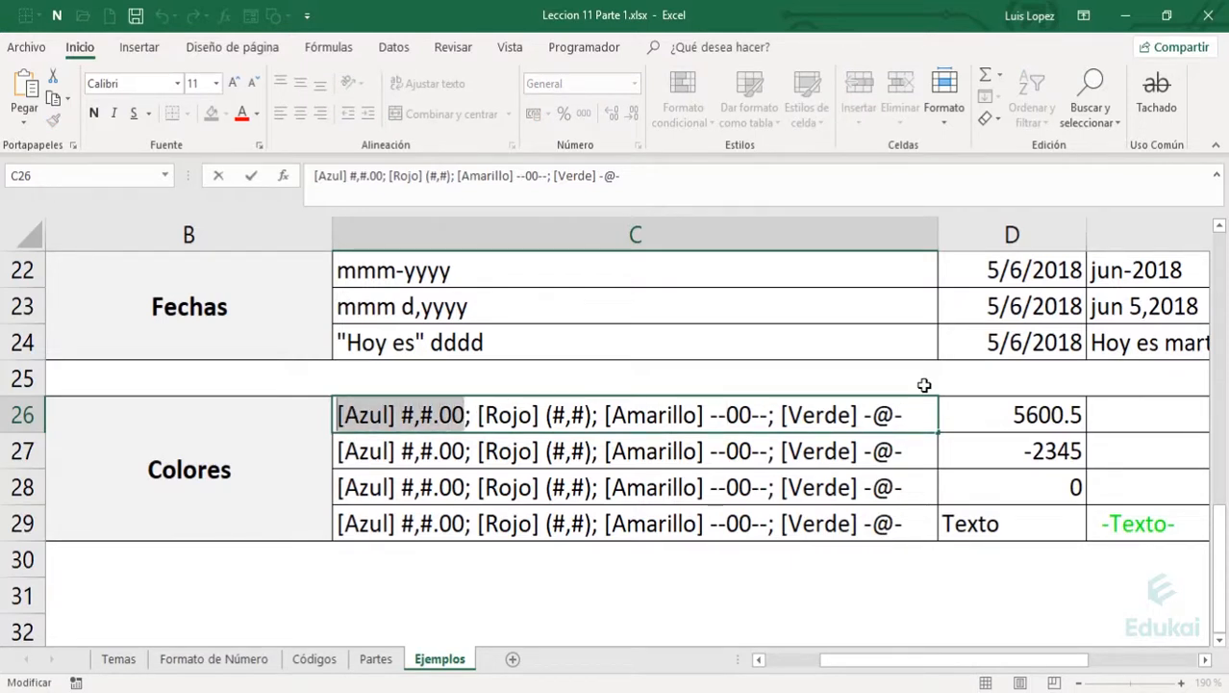
Highlight the [Rojo] color code that opens the negative-number section in C26.
key(Right)
key(Right)
key(Right)
key(shift+Right)
key(shift+Right)
key(shift+Right)
key(shift+Right)
key(shift+Right)
key(shift+Right)
key(shift+Right)
key(shift+Right)
key(shift+Right)
key(shift+Right)
key(shift+Right)
key(shift+Right)
key(shift+Right)
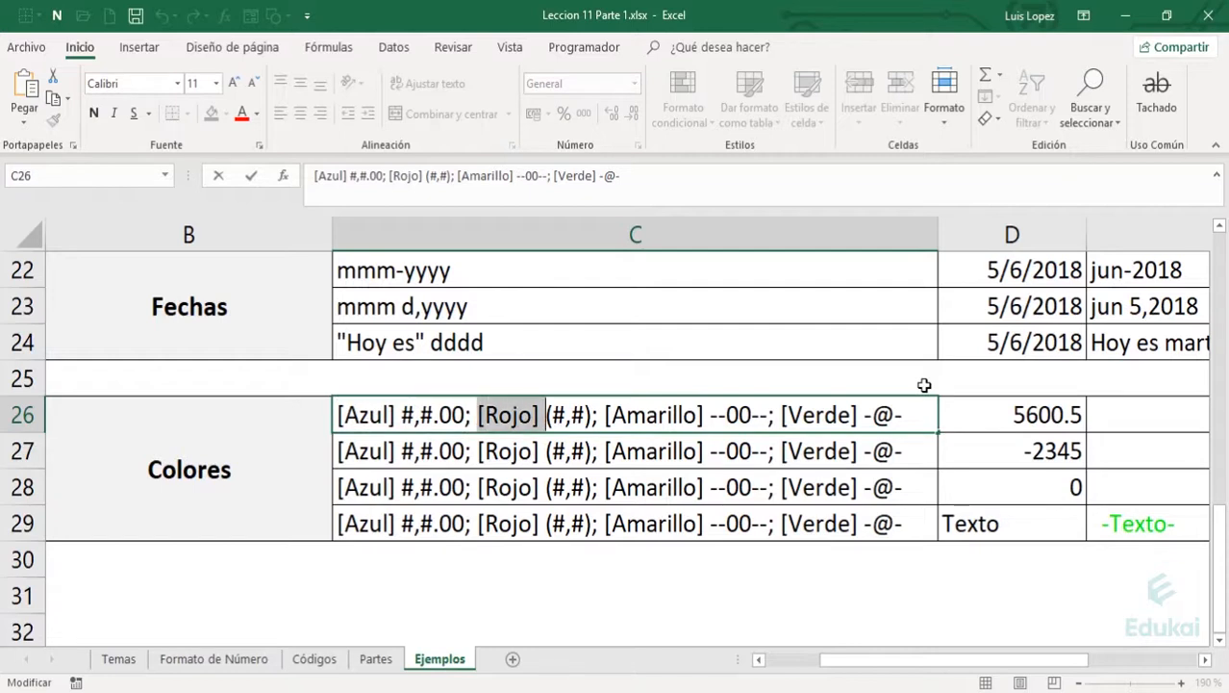
Highlight the zero-value section with [Amarillo] and --00-- in the C26 format code.
key(Right)
key(Right)
key(Right)
key(Right)
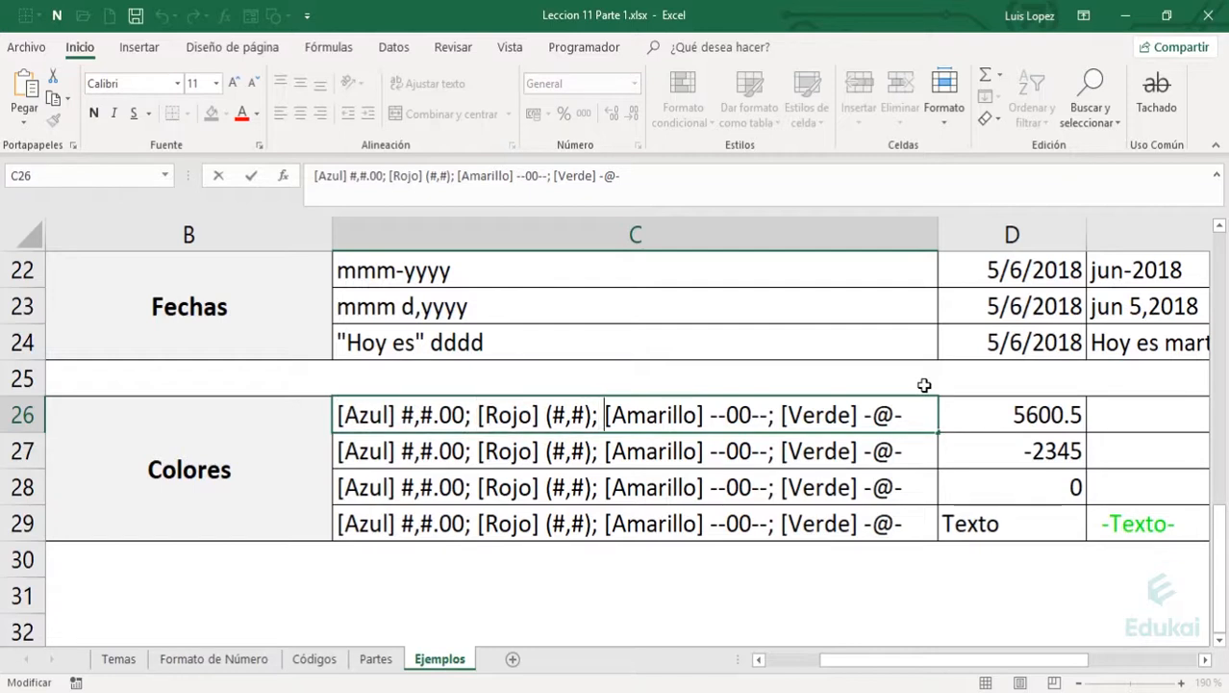
key(Left)
key(Left)
key(shift+Right)
key(shift+Right)
key(shift+Right)
key(shift+Right)
key(shift+Right)
key(shift+Right)
key(shift+Right)
key(shift+Right)
key(shift+Right)
key(shift+Right)
key(shift+Right)
key(shift+Right)
key(shift+Right)
key(shift+Right)
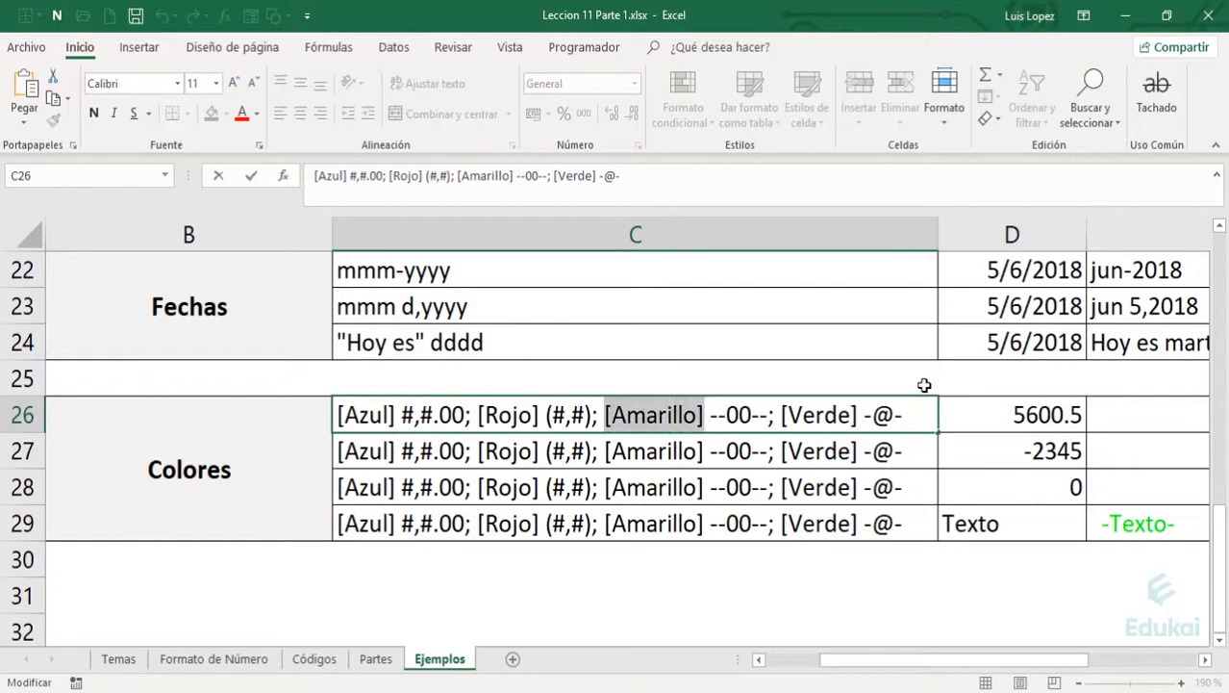
key(shift+Right)
key(shift+Right)
key(shift+Right)
key(shift+Right)
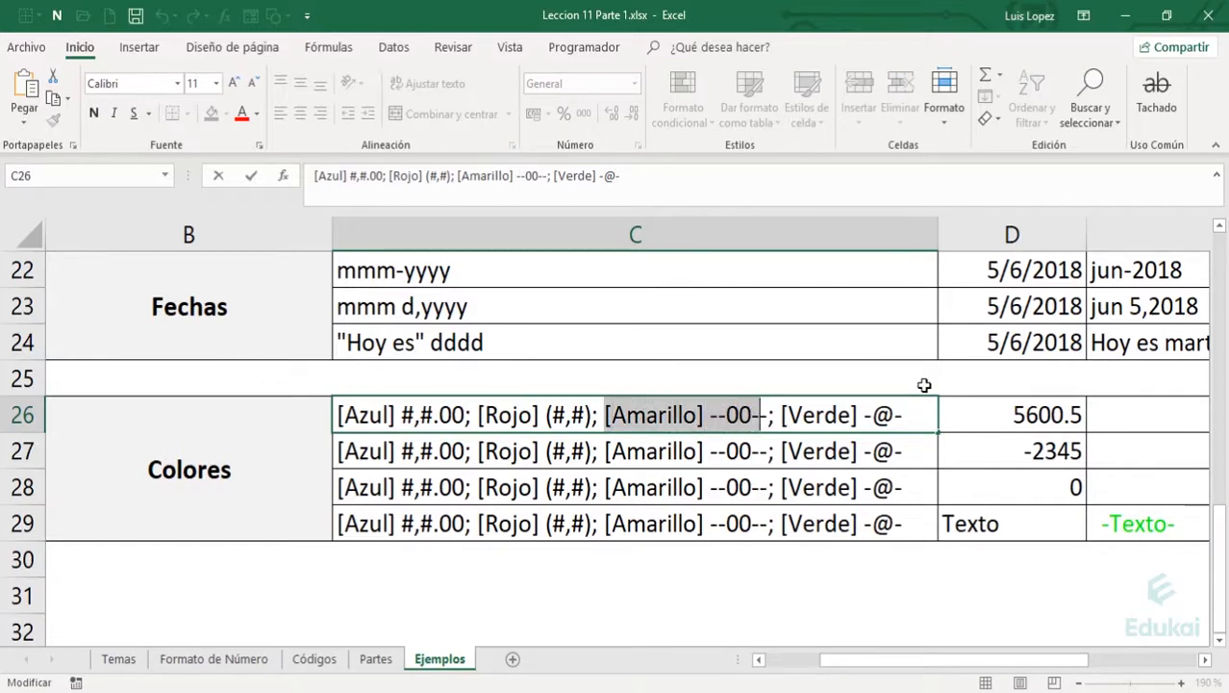
Highlight the [Verde] color code of the text section in C26.
key(Right)
key(Right)
key(shift+Right)
key(shift+Right)
key(shift+Right)
key(shift+Right)
key(shift+Right)
key(shift+Right)
key(shift+Right)
key(shift+Right)
key(shift+Right)
key(shift+Right)
key(shift+Right)
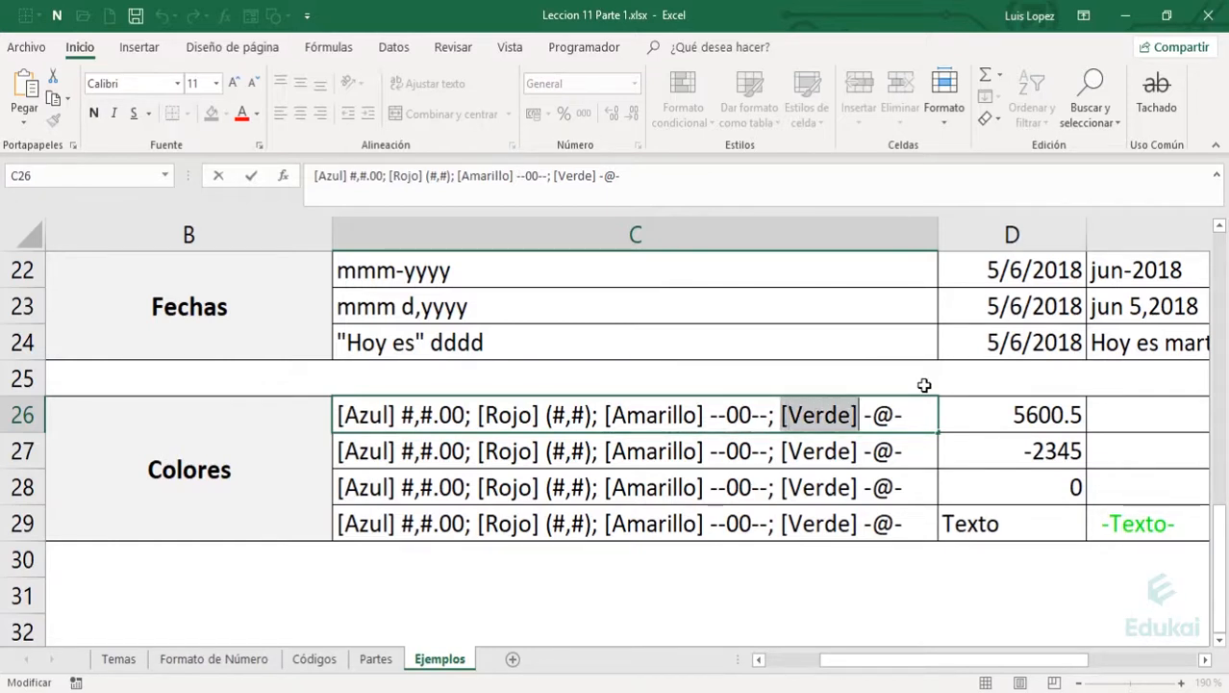
Leave the format code in C26 as it is and compare it with the formatted result in E26.
key(Left)
key(Left)
key(Left)
key(Left)
key(Left)
key(Left)
key(Left)
key(Left)
key(Left)
key(Left)
key(Left)
key(Left)
key(Left)
key(Left)
key(Left)
key(Left)
key(Left)
key(Left)
key(Left)
key(Left)
key(Left)
key(Left)
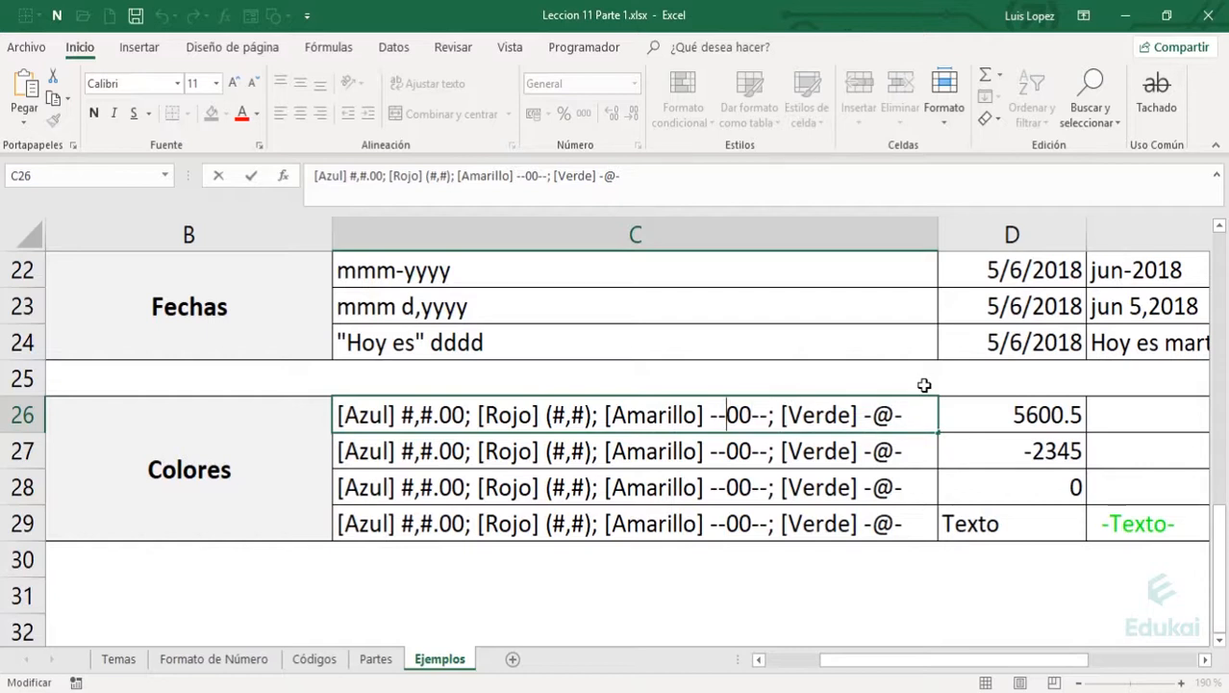
key(Right)
key(Tab)
key(Right)
key(Left)
key(Left)
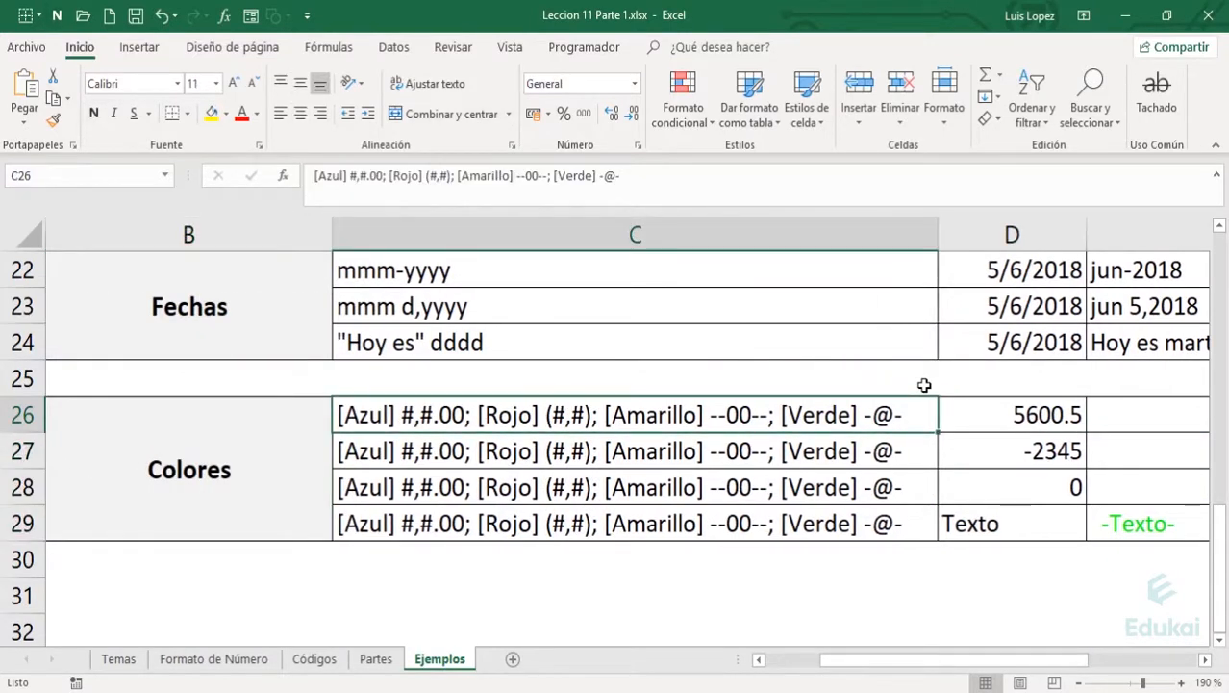
Look at the negative number in D27 and its formatted result in E27.
key(Right)
key(Down)
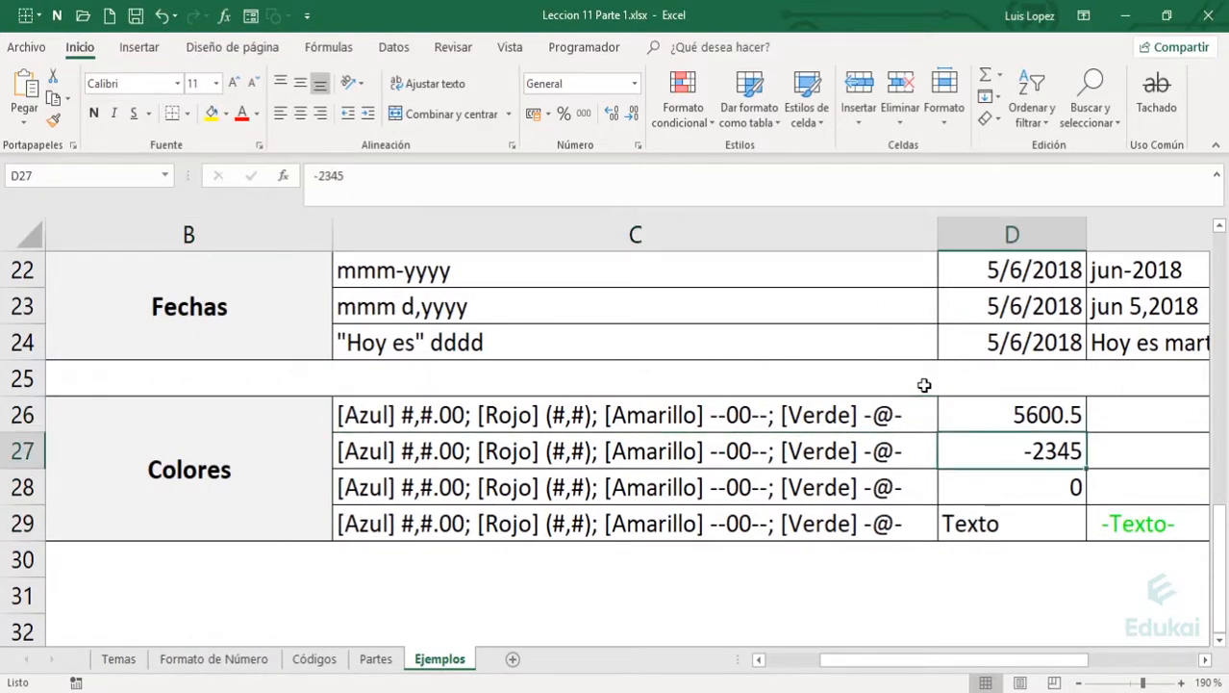
key(Right)
key(Left)
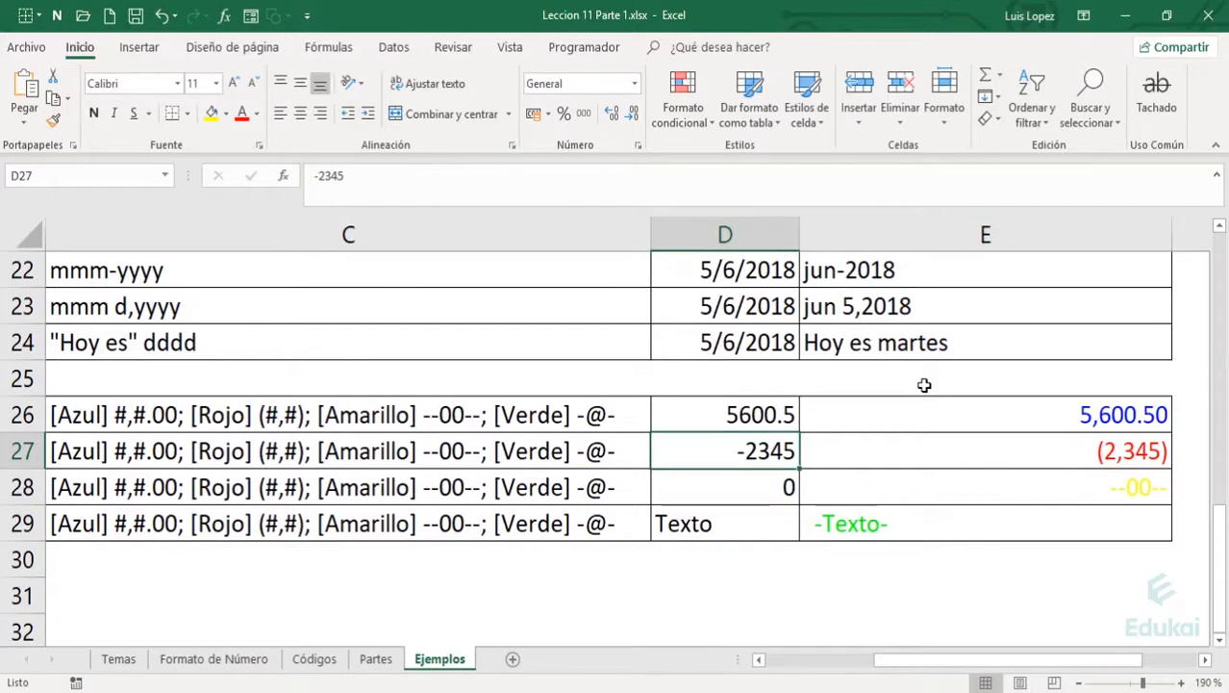
Examine the negative-number section (#,#) of the format code in C27, keep it as is, and recheck E27.
key(Left)
key(F2)
key(Left)
key(Left)
key(Left)
key(Left)
key(Left)
key(Left)
key(Left)
key(Left)
key(Left)
key(Left)
key(Left)
key(Left)
key(Left)
key(Left)
key(Left)
key(Left)
key(Left)
key(Left)
key(Left)
key(Left)
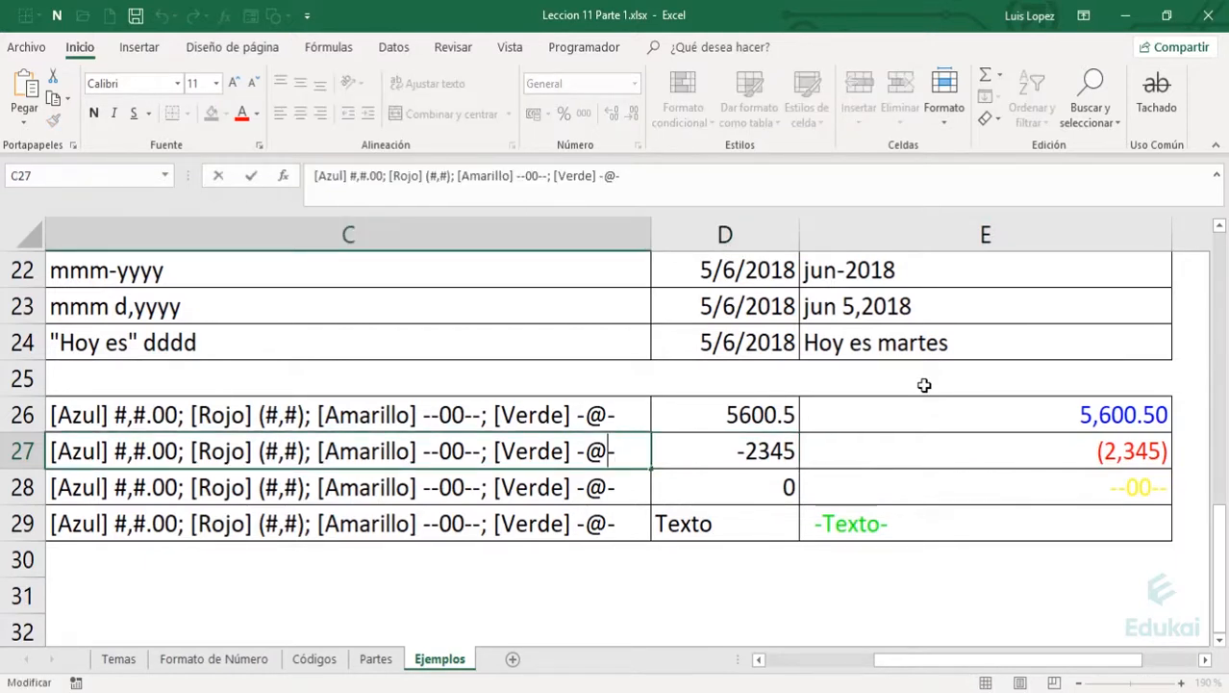
key(shift+Left)
key(shift+Left)
key(shift+Left)
key(shift+Left)
key(shift+Left)
key(shift+Left)
key(shift+Left)
key(shift+Left)
key(shift+Left)
key(shift+Left)
key(shift+Left)
key(shift+Left)
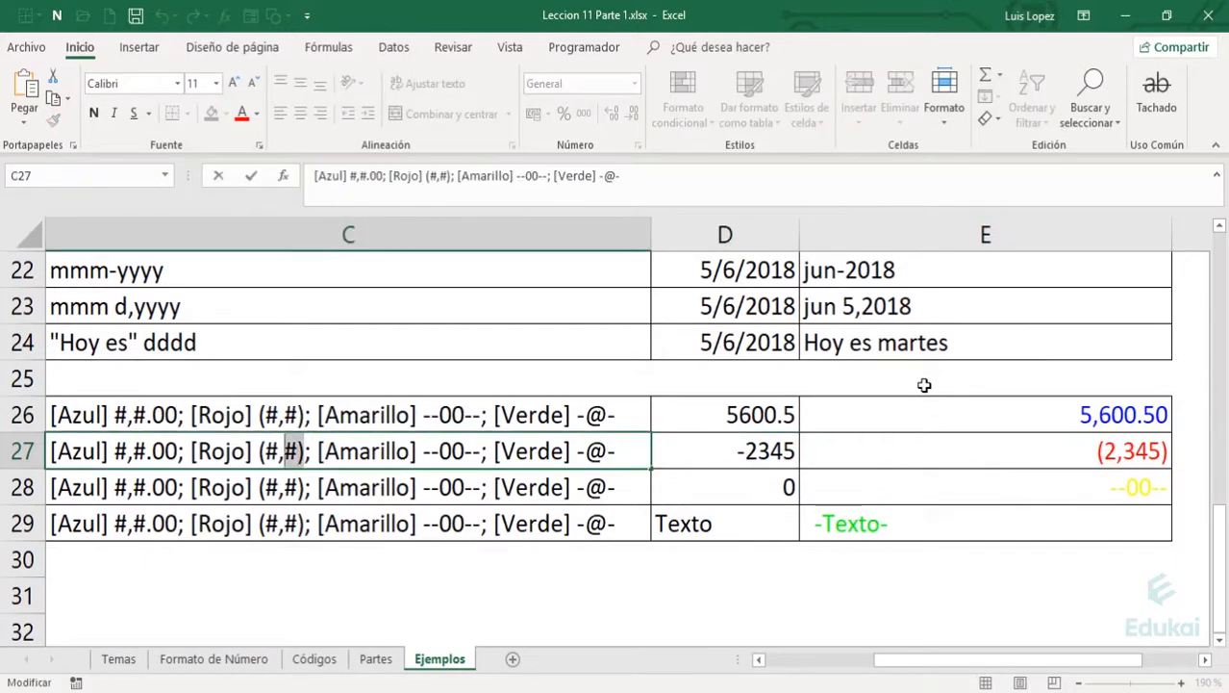
key(Tab)
key(Right)
Compare the zero example's value and format code in row 28 with E28, and check the text result in E29.
key(Down)
key(Left)
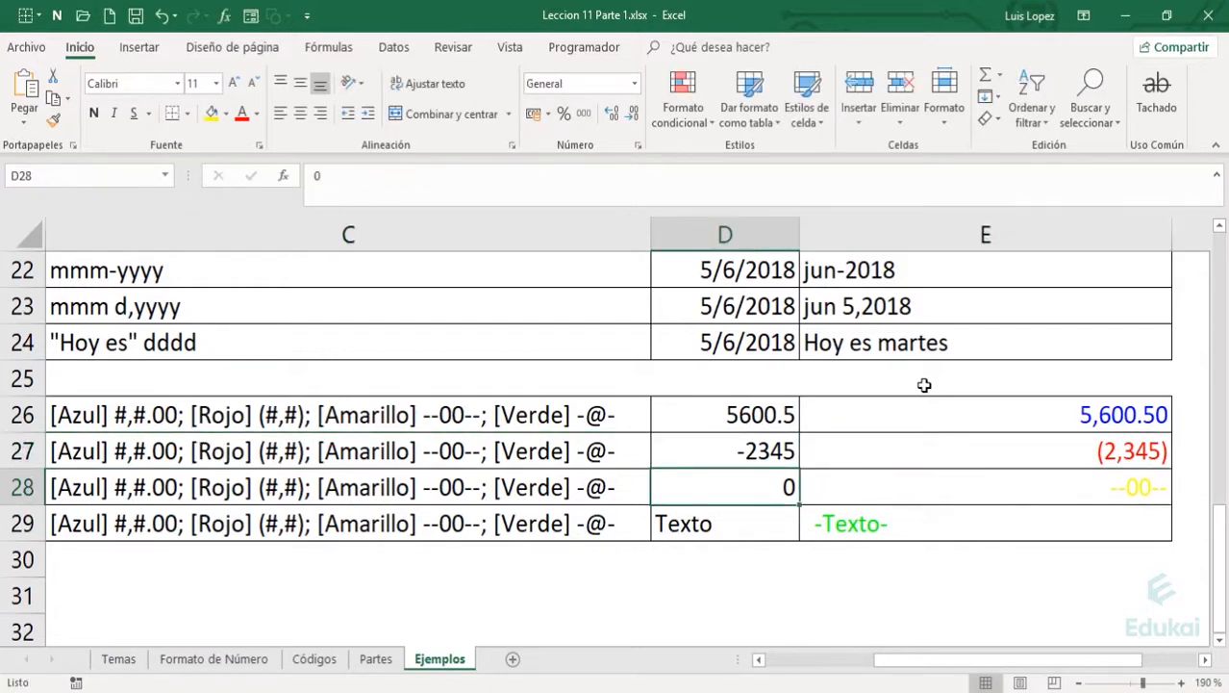
key(Left)
key(Left)
key(Right)
key(Right)
key(Left)
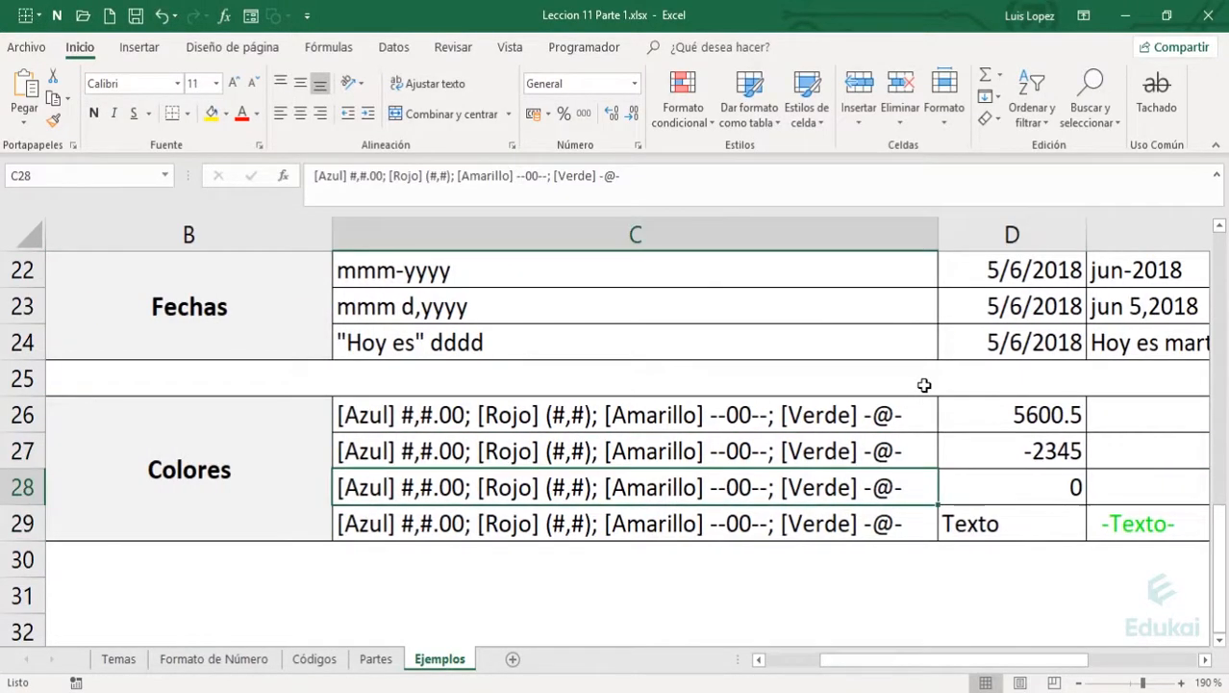
key(Right)
key(Right)
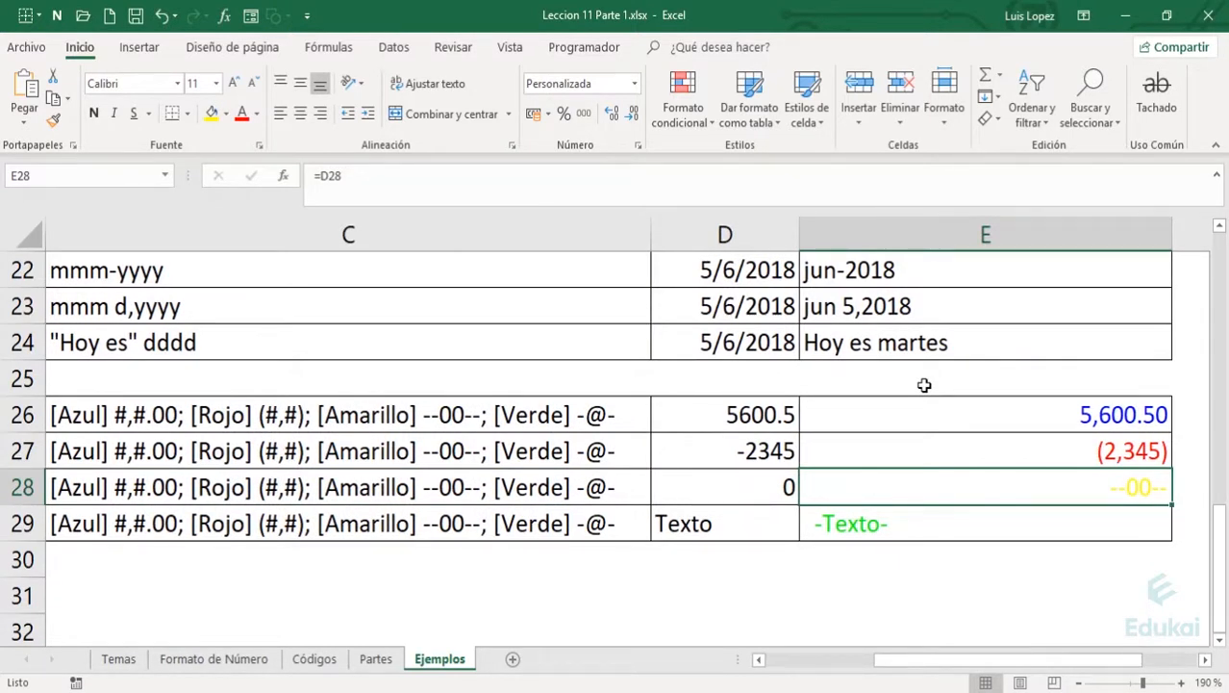
key(Down)
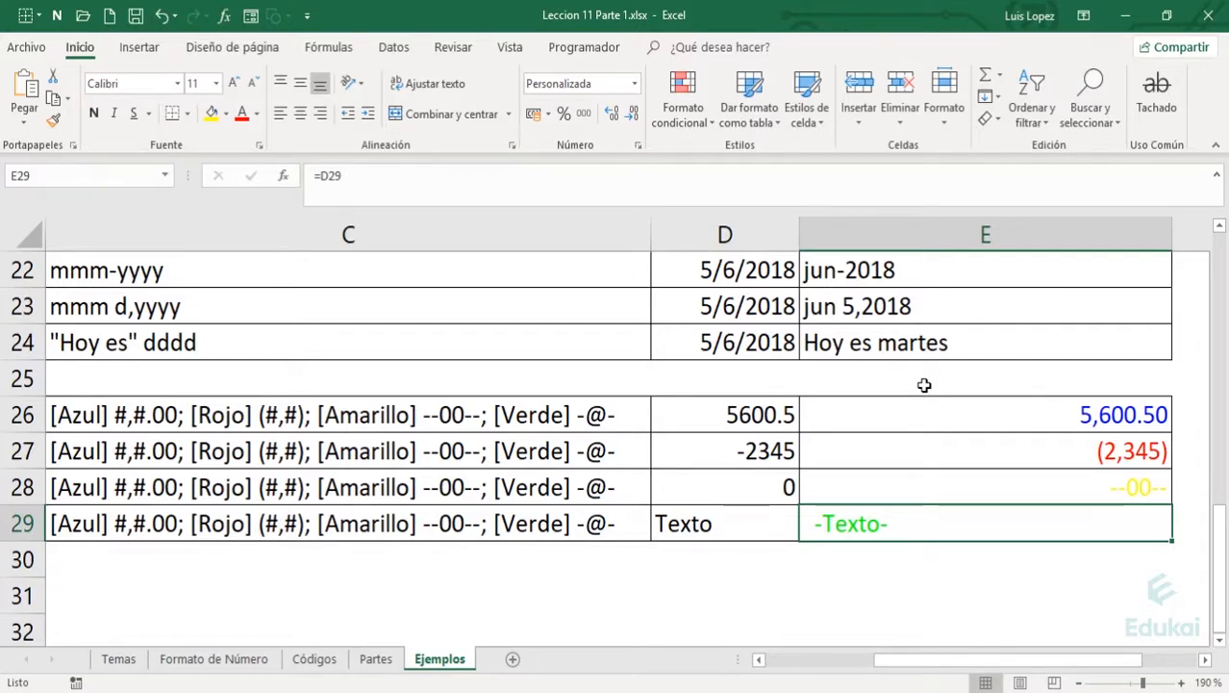
Leave the text example's result and go to the empty cell B31 below the Colores block.
key(Down)
key(Left)
key(Down)
key(Left)
key(Left)
key(Left)
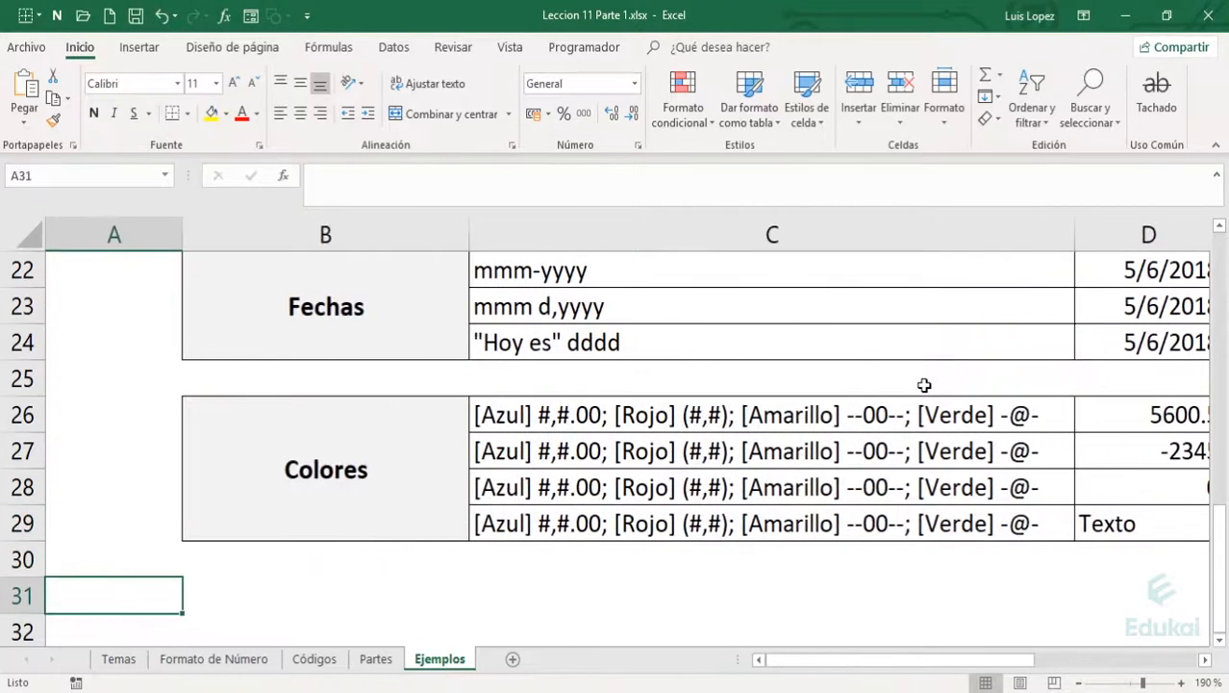
key(Right)
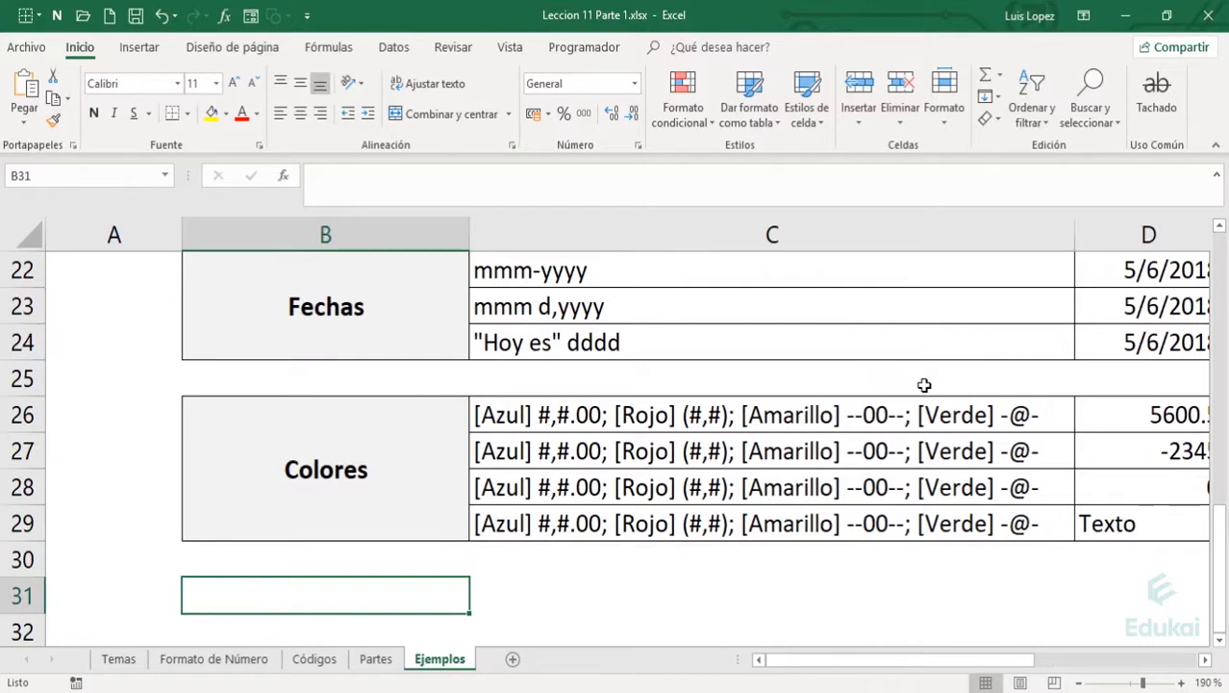